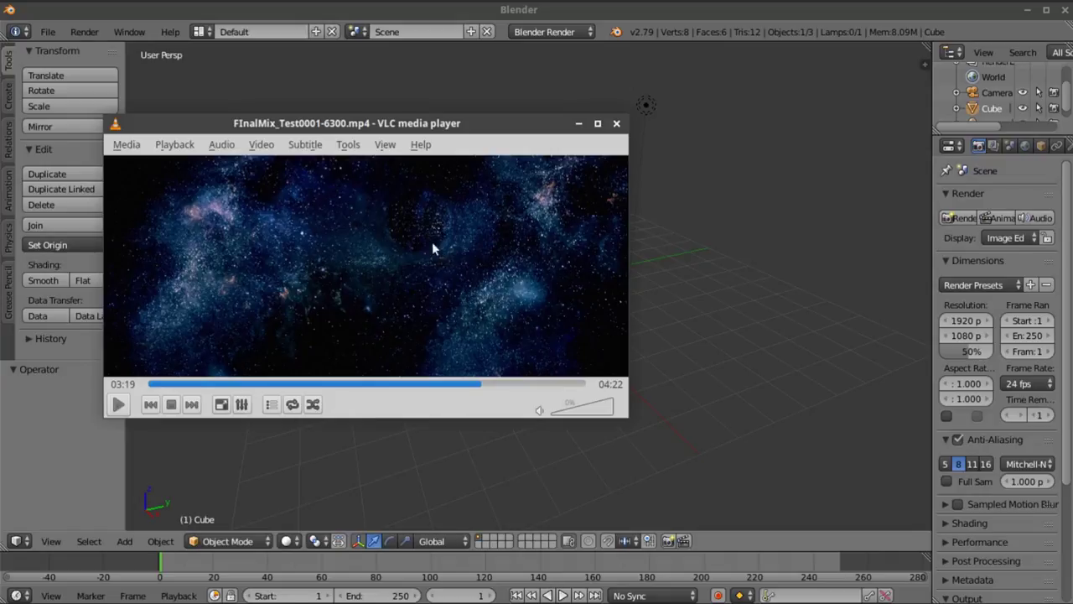
Preview a passage of the reference video FInalMix_Test0001-6300.mp4 and minimize the media player
{"action": "left_click", "coordinate": [119, 404]}
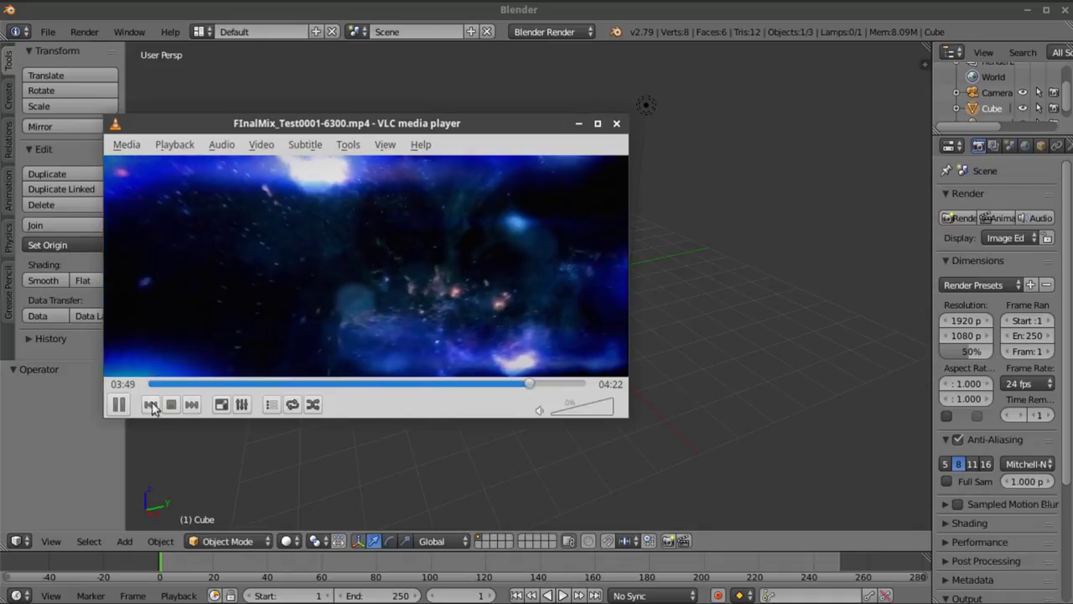
{"action": "left_click", "coordinate": [123, 404]}
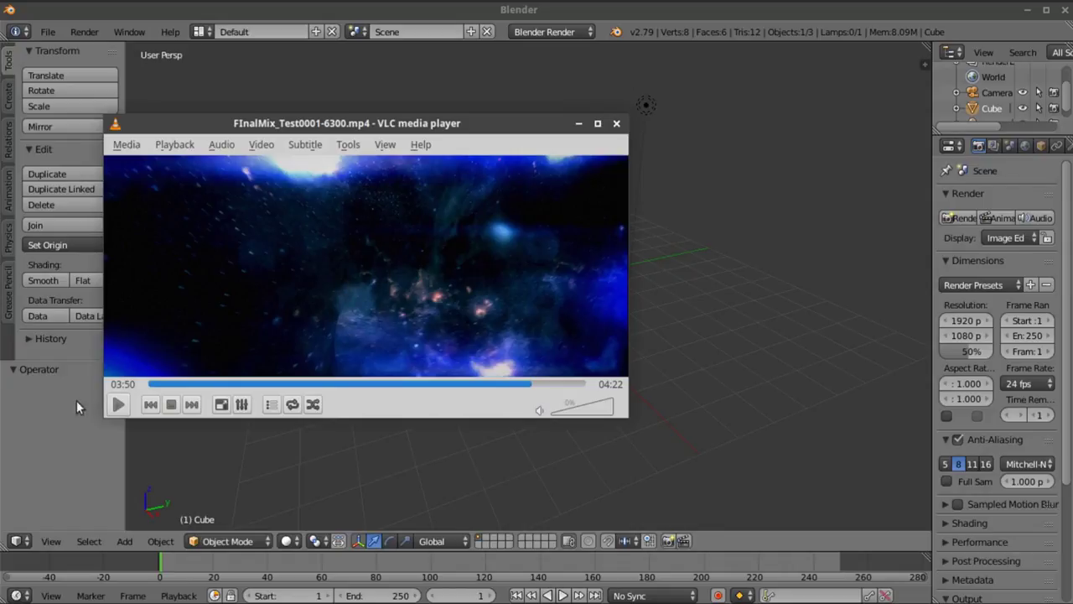
{"action": "left_click", "coordinate": [118, 404]}
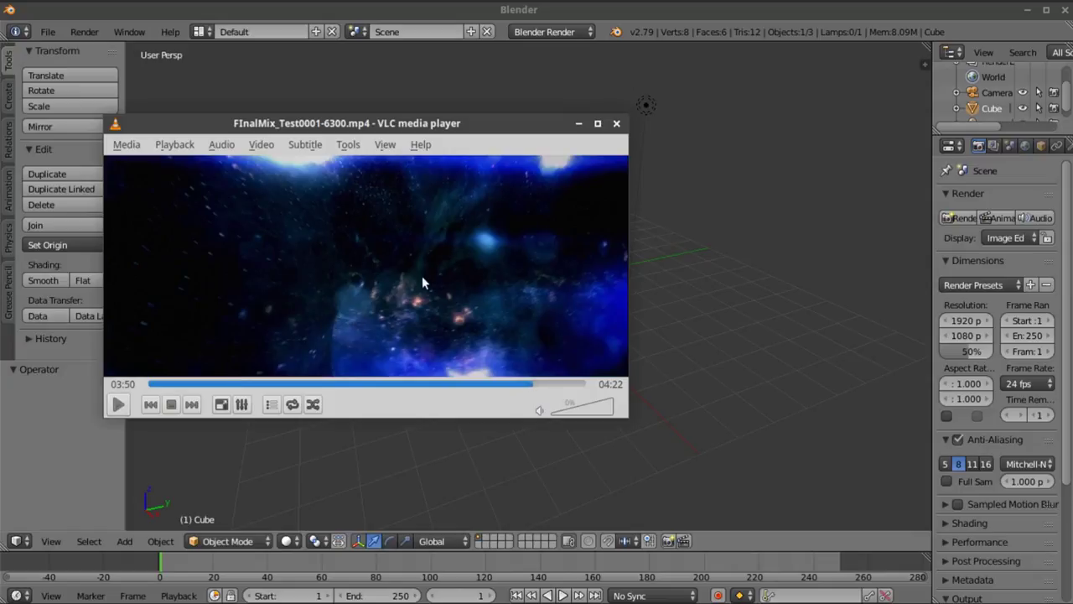
{"action": "left_click", "coordinate": [578, 125]}
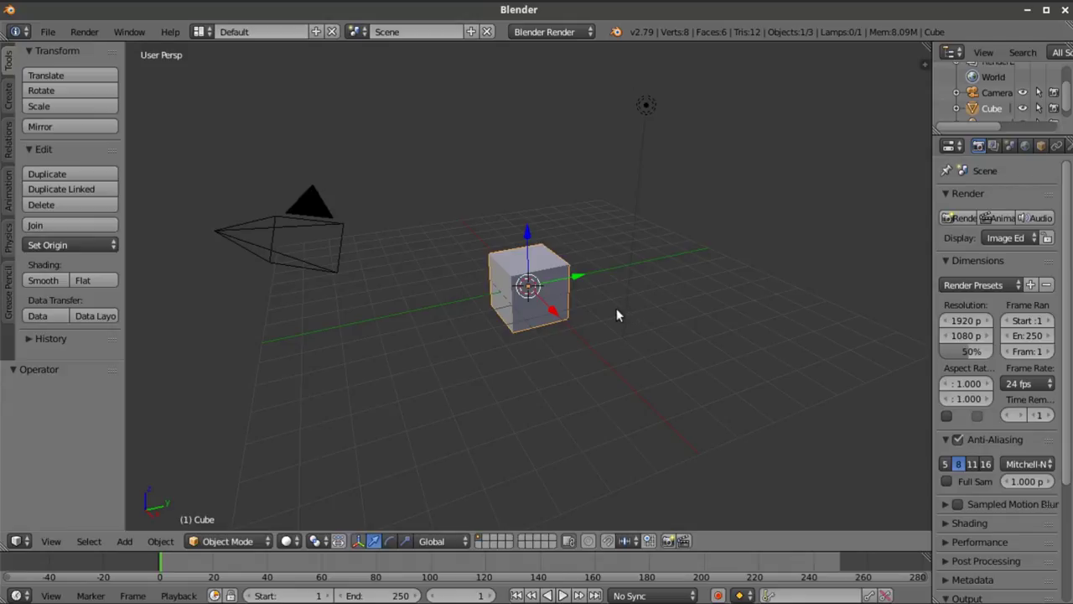
Delete the default cube and the lamp from the scene
{"action": "key", "text": "x"}
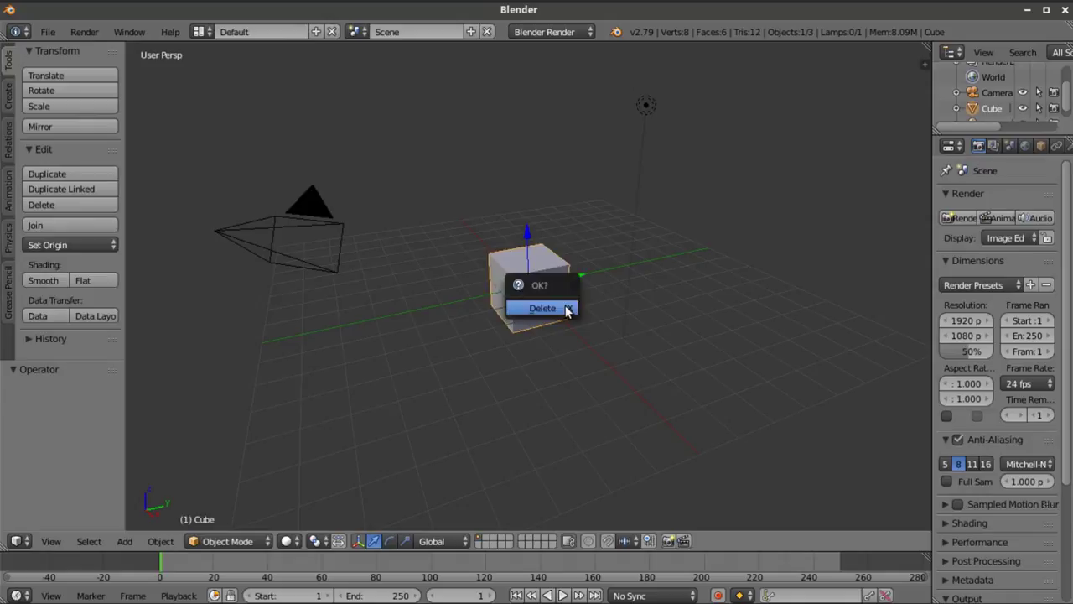
{"action": "left_click", "coordinate": [563, 311]}
{"action": "left_click", "coordinate": [646, 105]}
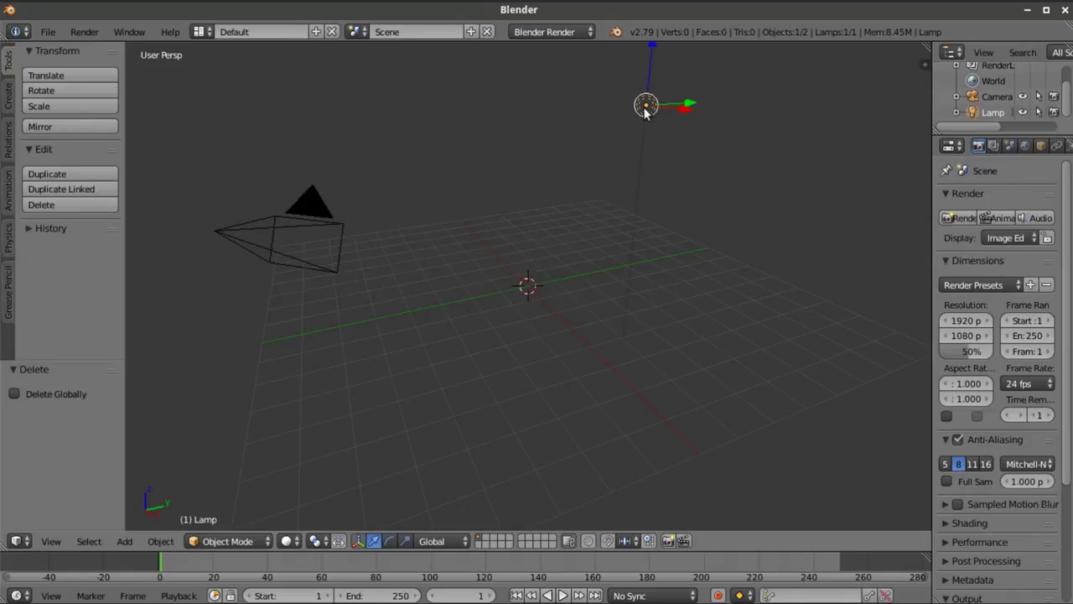
{"action": "key", "text": "x"}
{"action": "left_click", "coordinate": [645, 112]}
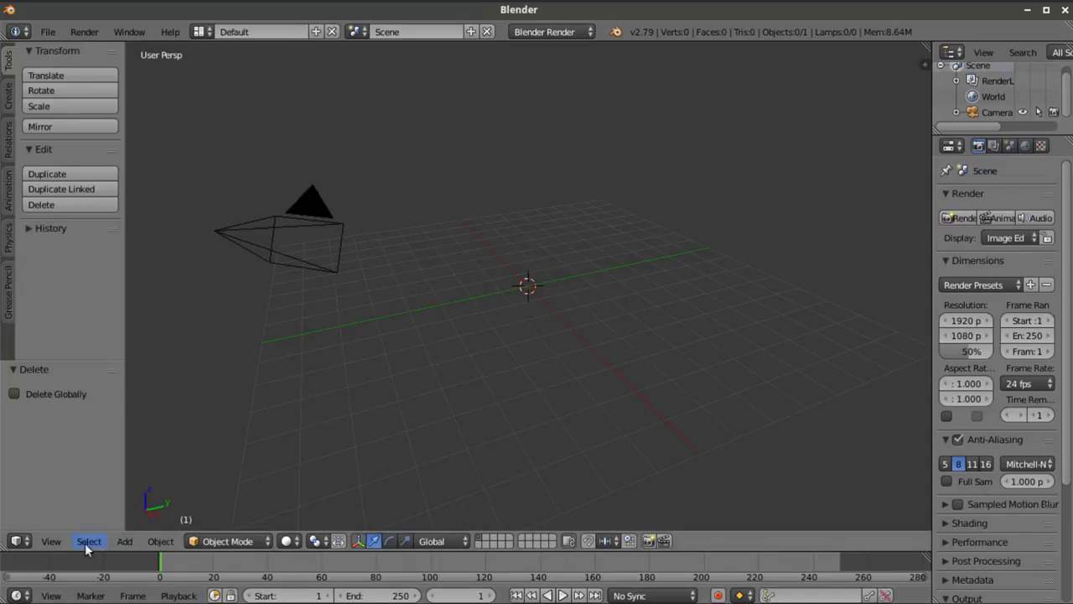
Switch the viewport to the top view and align the active camera to it
{"action": "left_click", "coordinate": [52, 541]}
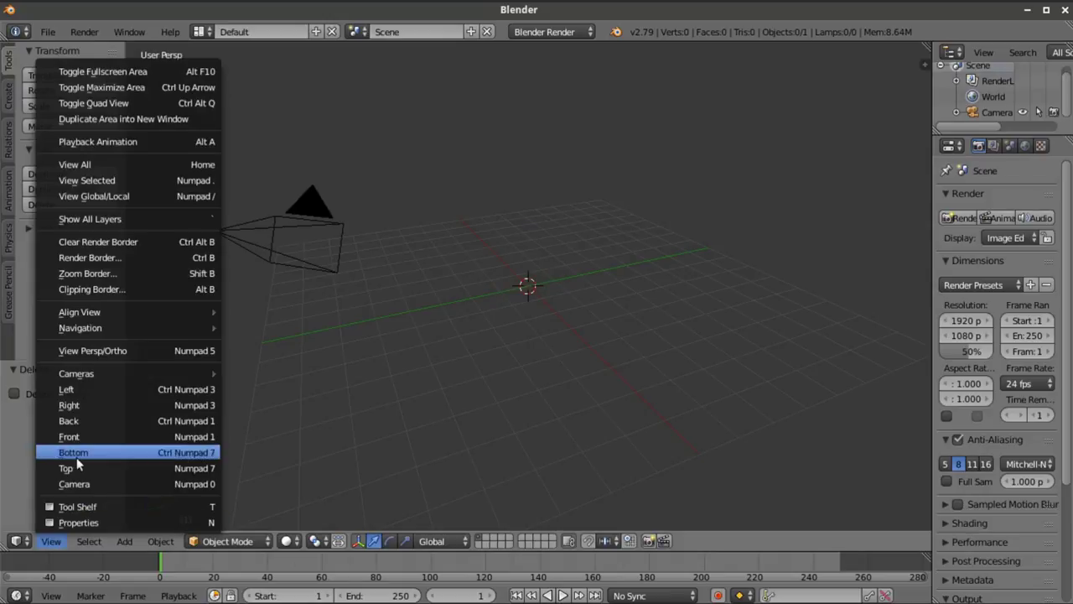
{"action": "key", "text": "Escape"}
{"action": "key", "text": "KP_7"}
{"action": "left_click", "coordinate": [51, 540]}
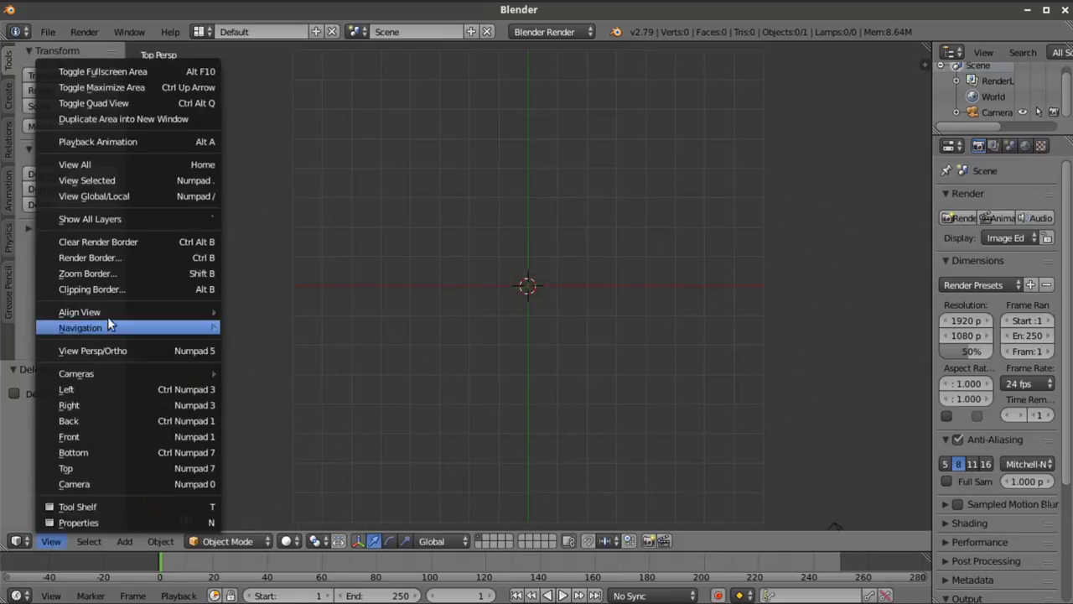
{"action": "mouse_move", "coordinate": [134, 311]}
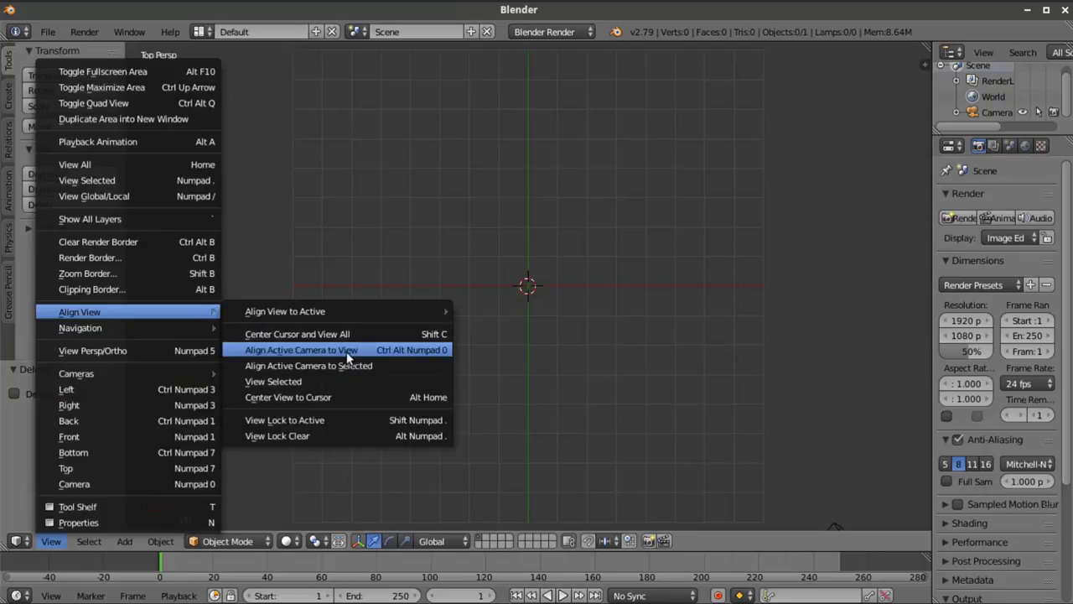
{"action": "left_click", "coordinate": [347, 351]}
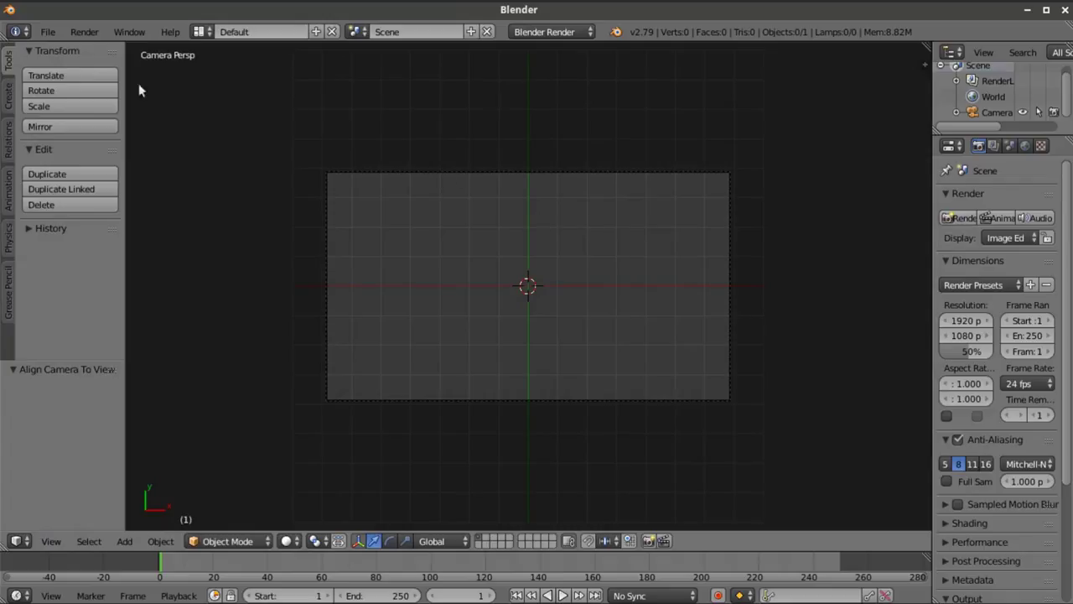
Start an Images as Planes import and browse the Space Images folder with thumbnails displayed
{"action": "left_click", "coordinate": [47, 32]}
{"action": "mouse_move", "coordinate": [134, 332]}
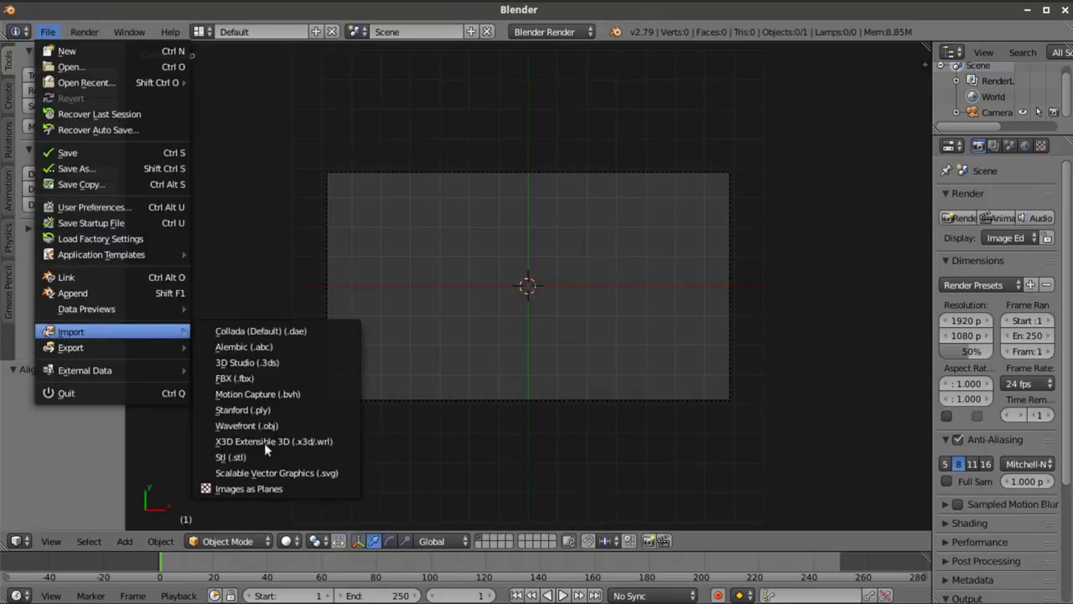
{"action": "left_click", "coordinate": [263, 487]}
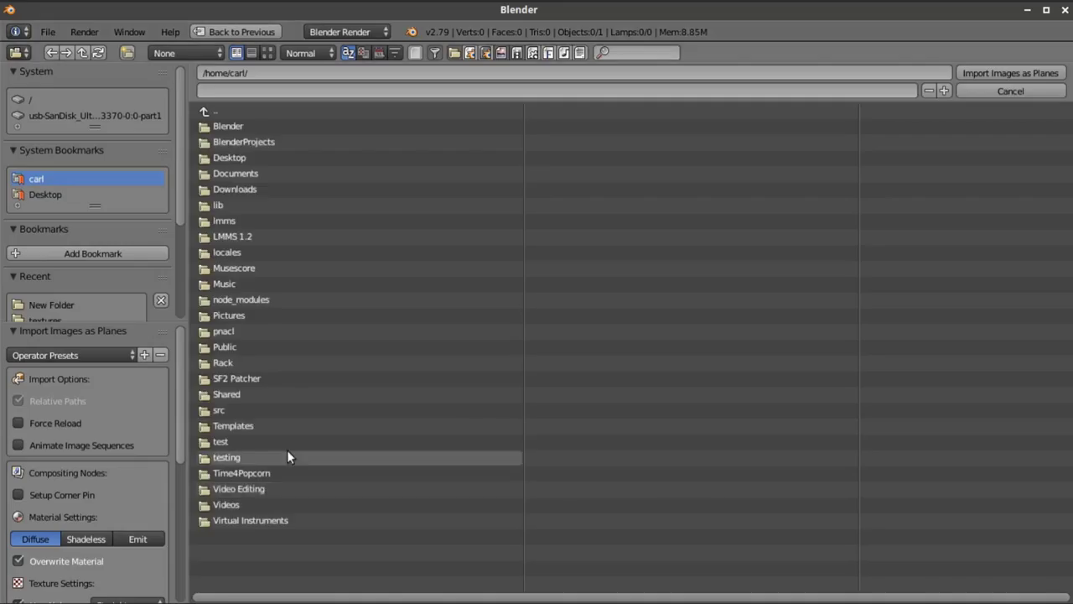
{"action": "scroll", "coordinate": [106, 260], "scroll_direction": "down", "scroll_amount": 2}
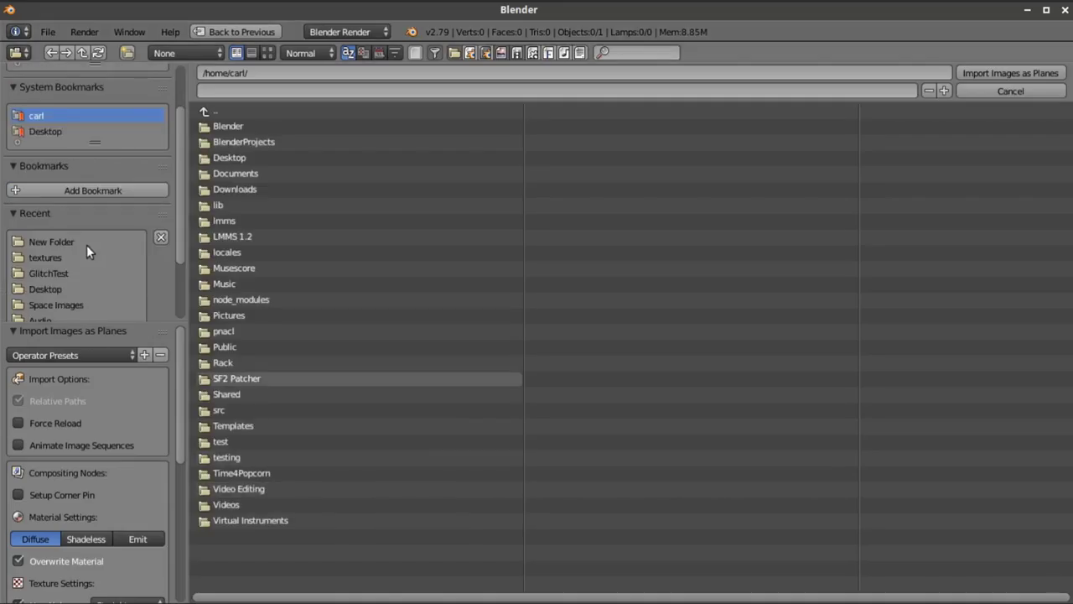
{"action": "scroll", "coordinate": [58, 268], "scroll_direction": "down", "scroll_amount": 1}
{"action": "left_click", "coordinate": [73, 274]}
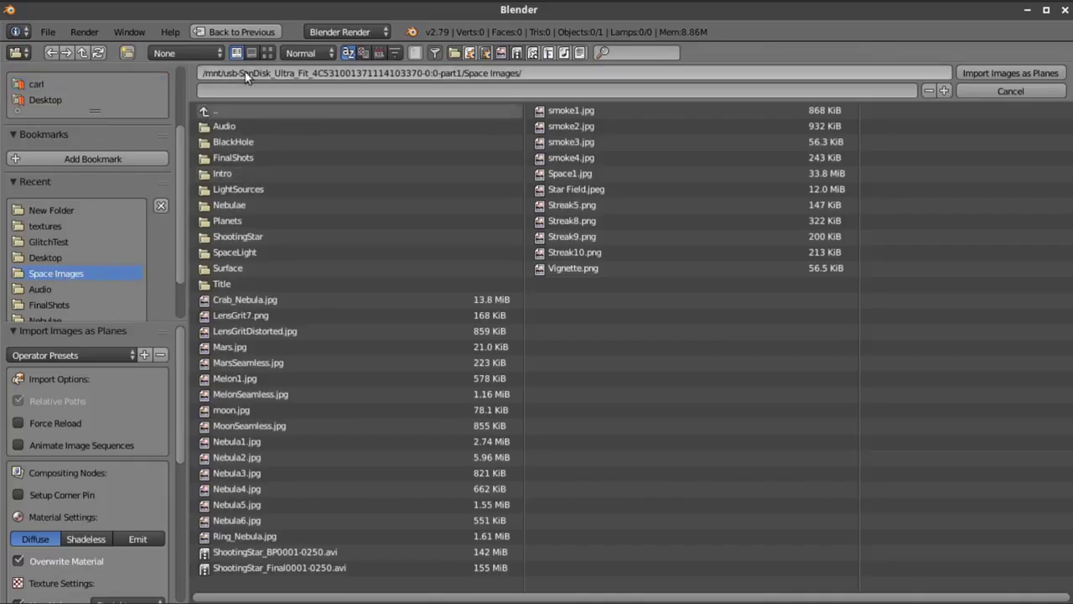
{"action": "left_click", "coordinate": [267, 53]}
{"action": "scroll", "coordinate": [896, 437], "scroll_direction": "down", "scroll_amount": 5}
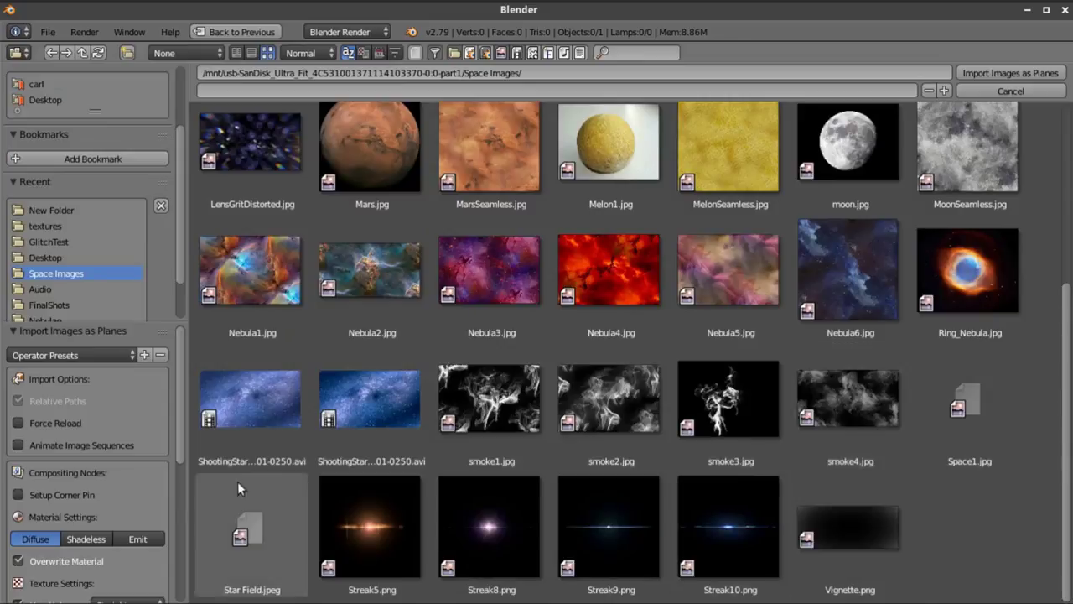
Import Star Field.jpeg as an image plane with the Shadeless material setting
{"action": "left_click", "coordinate": [262, 526]}
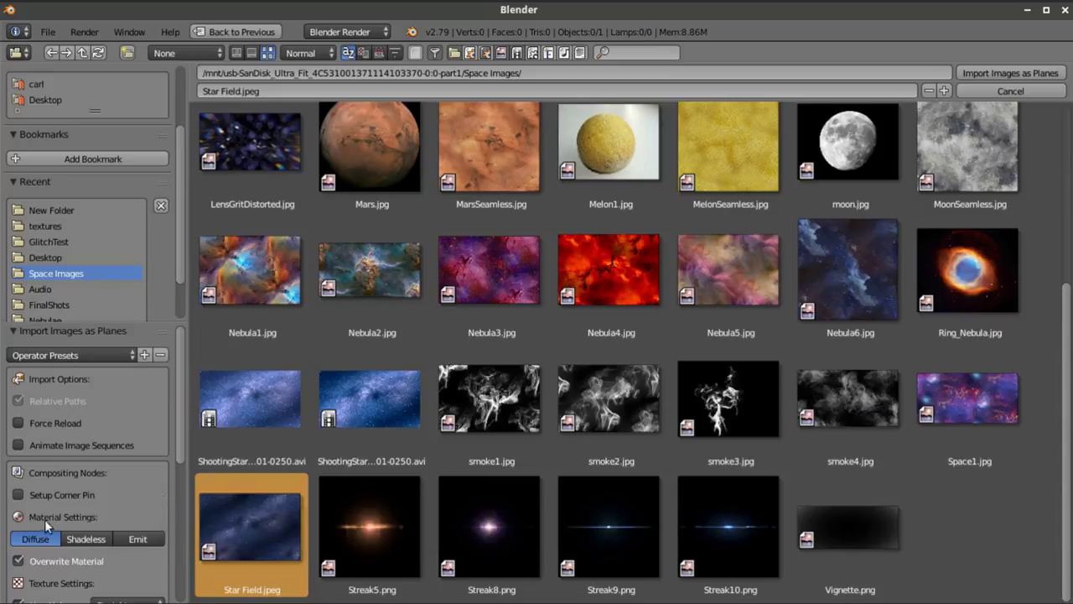
{"action": "left_click", "coordinate": [88, 537]}
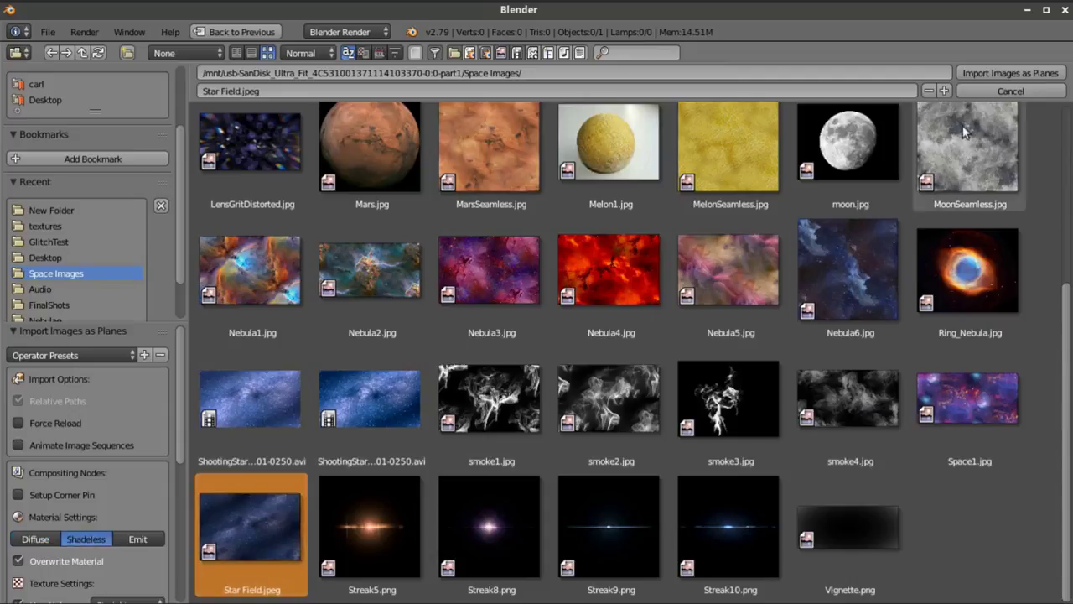
{"action": "scroll", "coordinate": [79, 528], "scroll_direction": "down", "scroll_amount": 4}
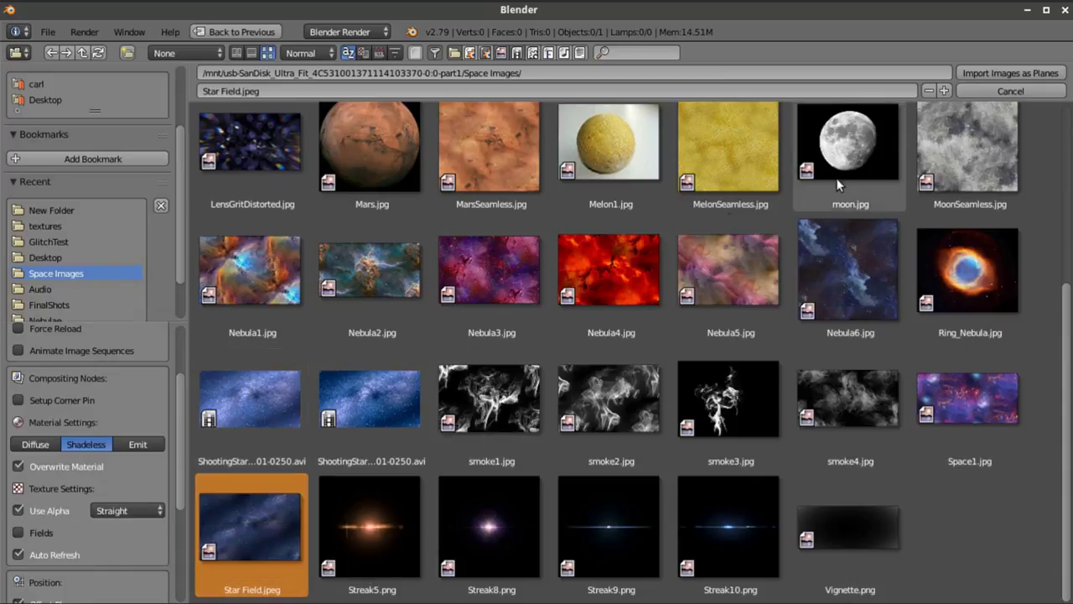
{"action": "scroll", "coordinate": [984, 300], "scroll_direction": "up", "scroll_amount": 3}
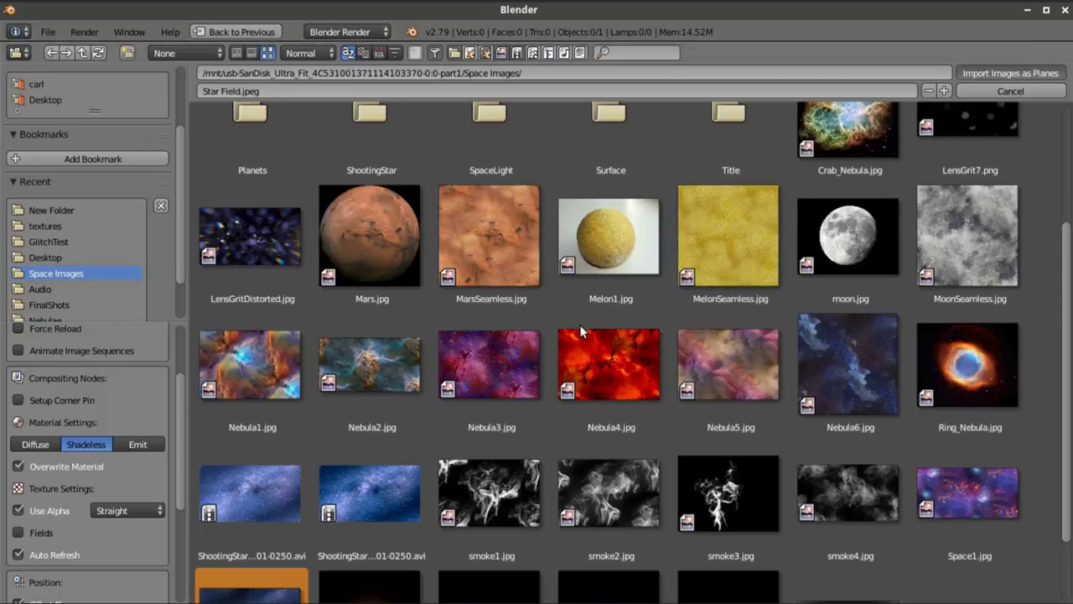
{"action": "key", "text": "Return"}
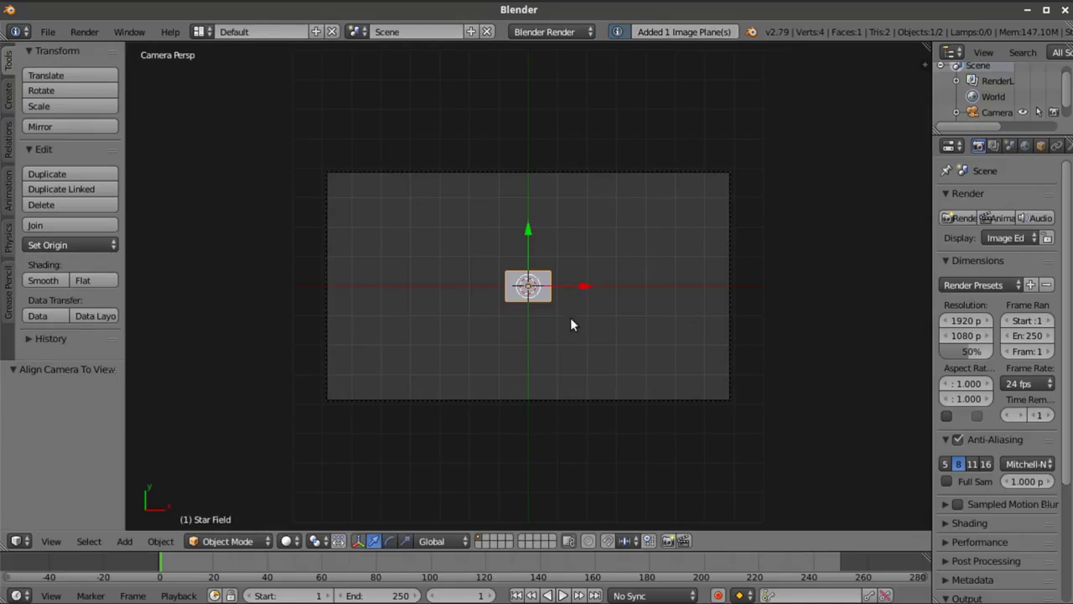
Set the viewport shading to Texture and the material shading mode to GLSL
{"action": "left_click", "coordinate": [289, 541]}
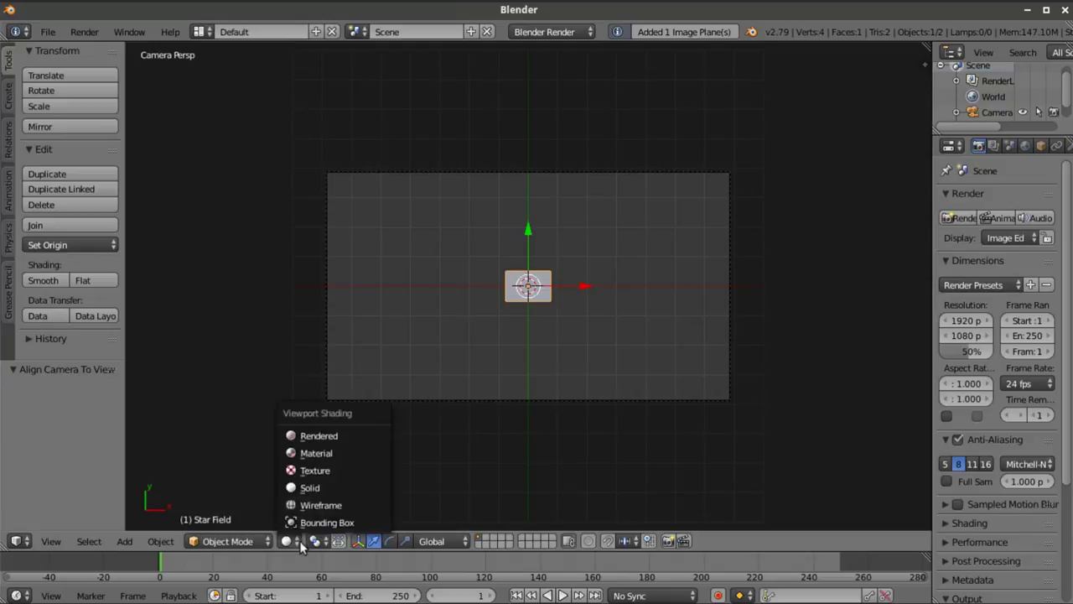
{"action": "left_click", "coordinate": [318, 471]}
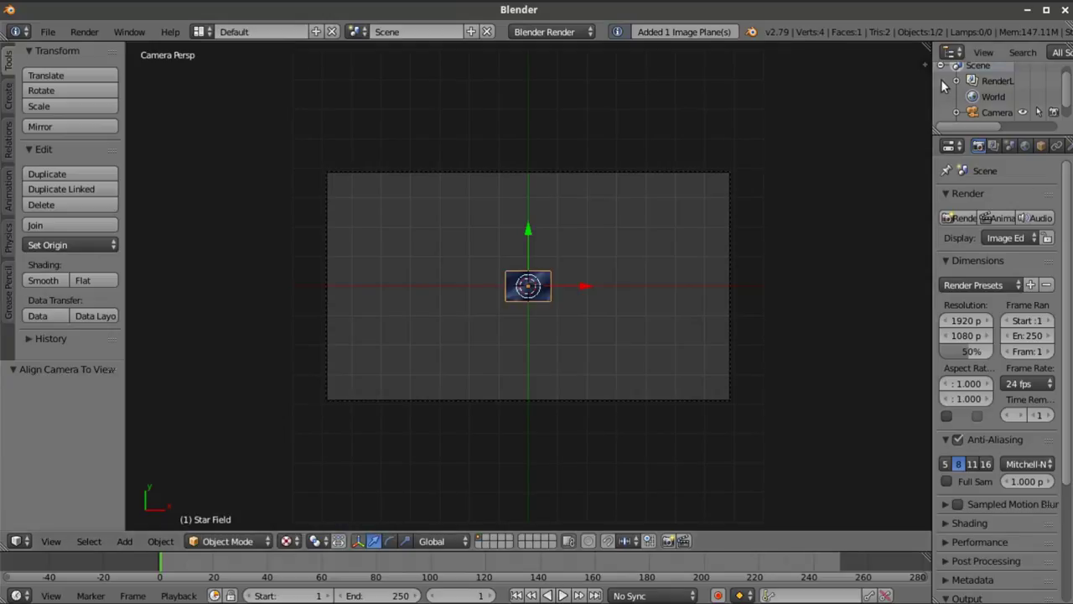
{"action": "key", "text": "n"}
{"action": "scroll", "coordinate": [835, 361], "scroll_direction": "down", "scroll_amount": 10}
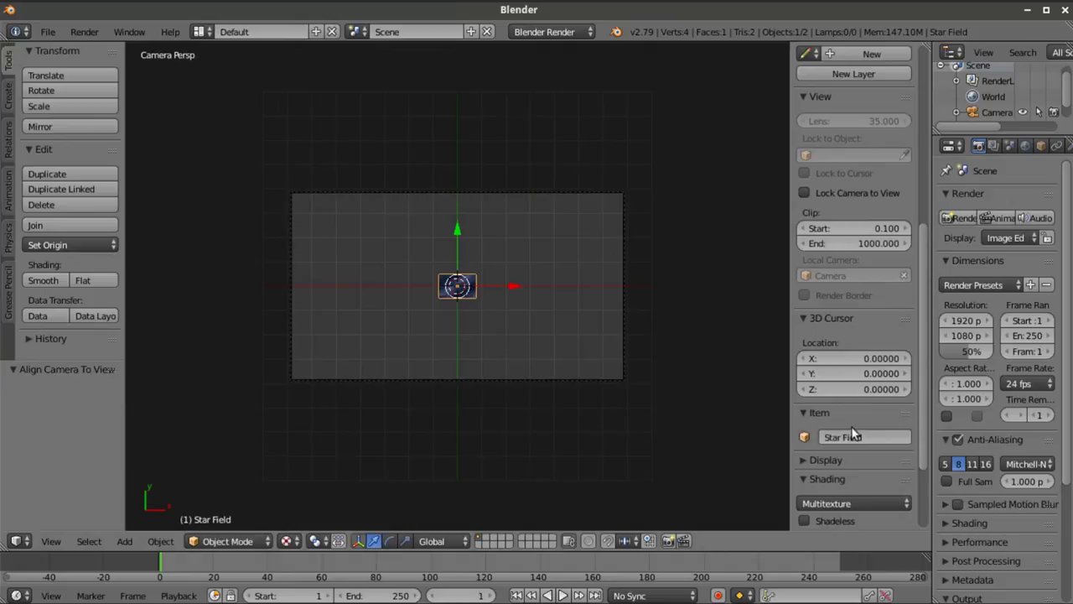
{"action": "left_click", "coordinate": [862, 503]}
{"action": "left_click", "coordinate": [851, 466]}
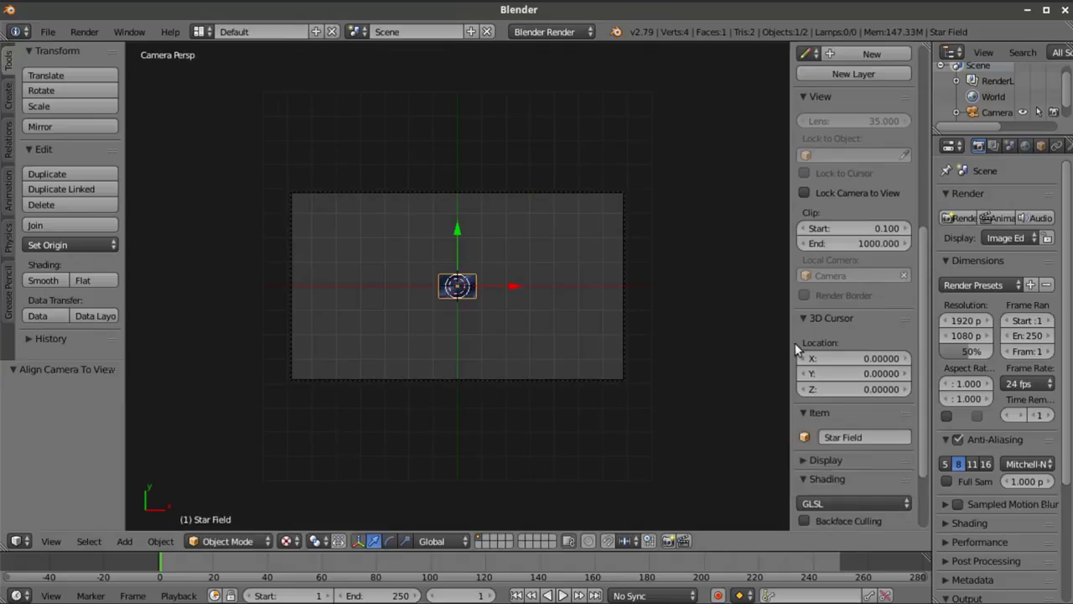
{"action": "key", "text": "n"}
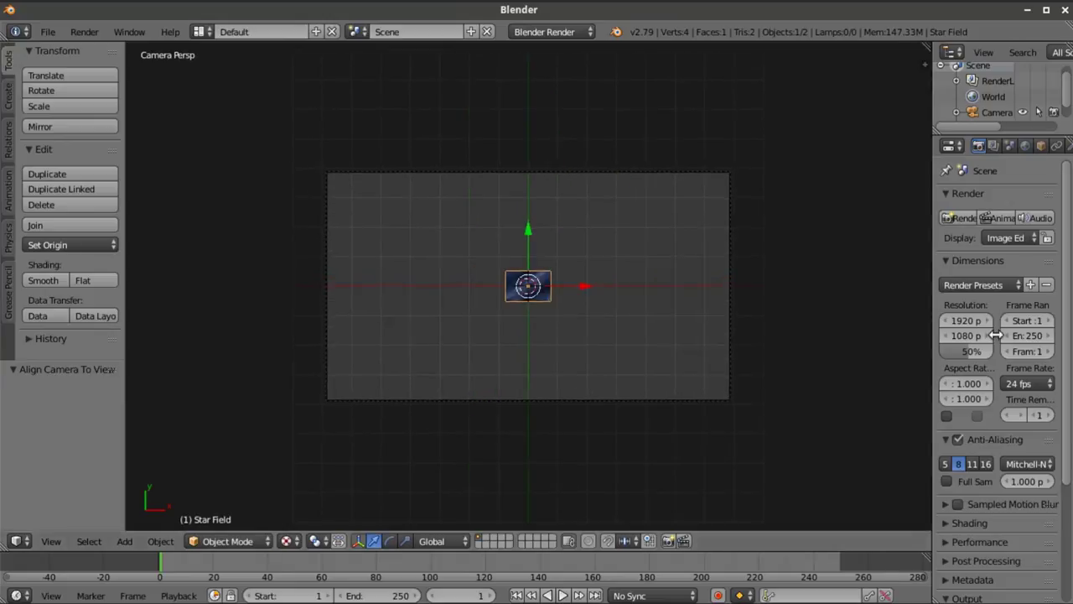
Scale up the Star Field plane by about 9.8, 1.45 and 1.04 in succession so it extends well beyond the camera frame
{"action": "key", "text": "s"}
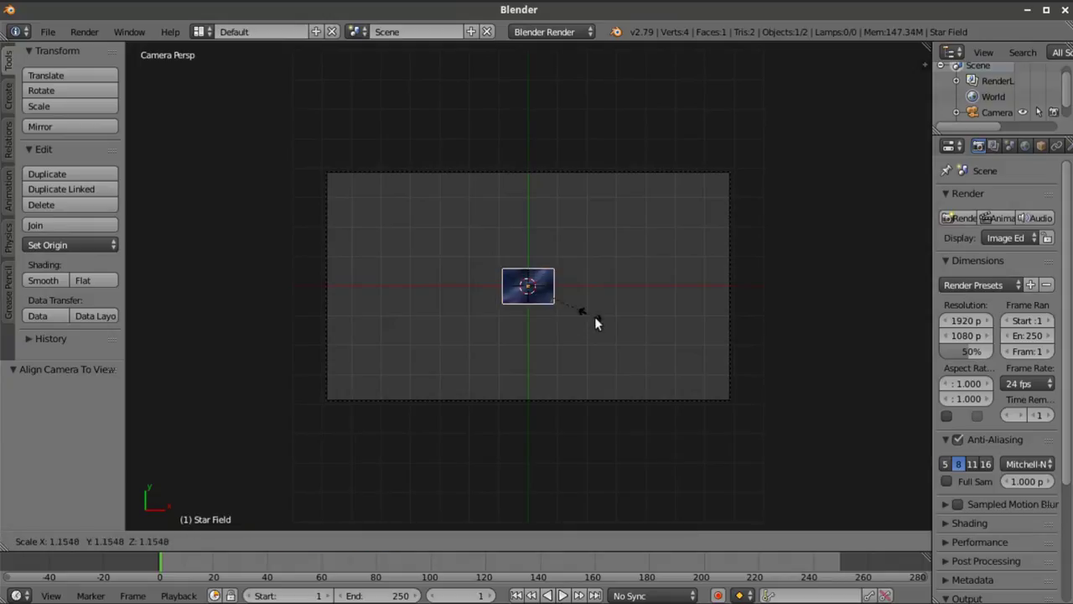
{"action": "left_click", "coordinate": [245, 88]}
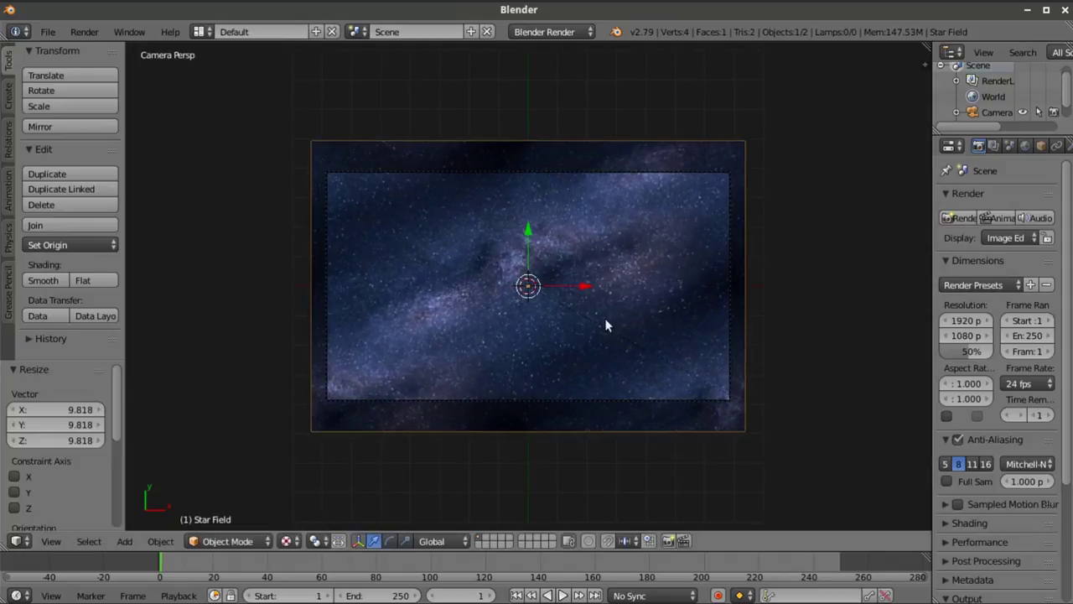
{"action": "key", "text": "s"}
{"action": "left_click", "coordinate": [631, 352]}
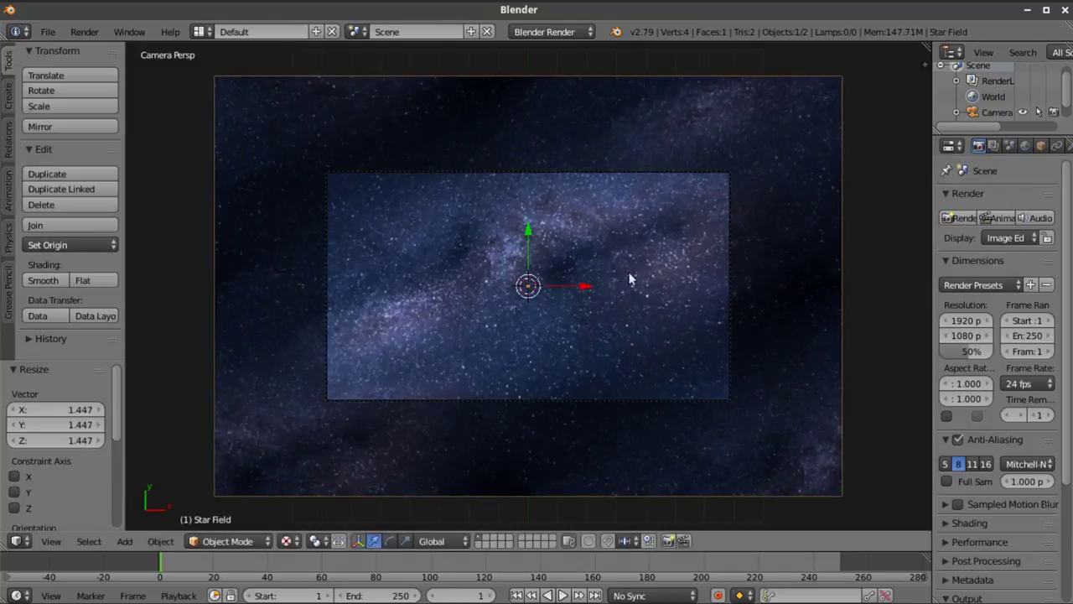
{"action": "key", "text": "s"}
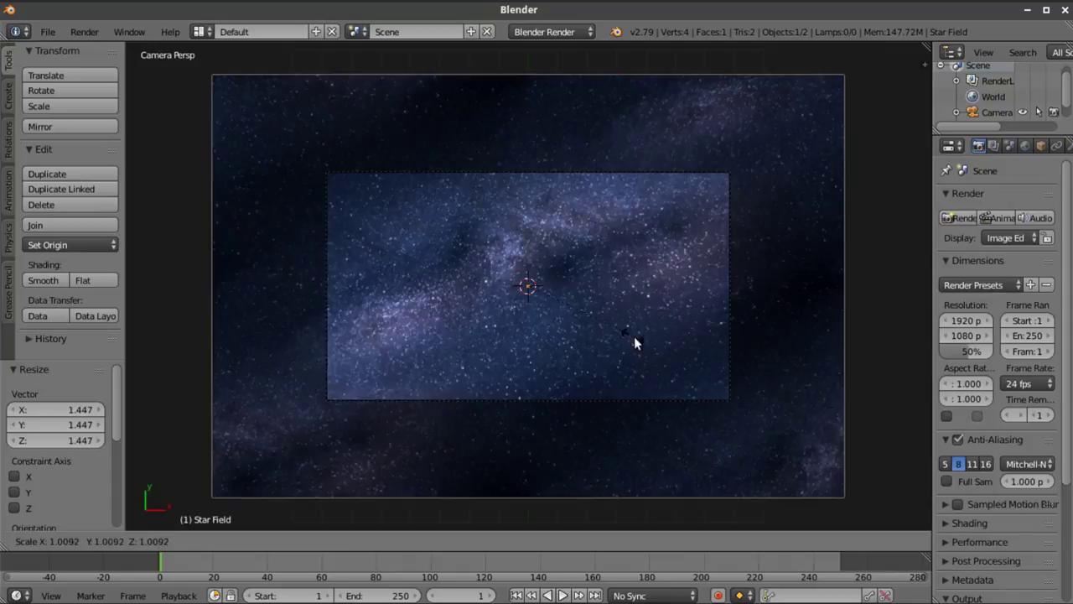
{"action": "left_click", "coordinate": [633, 341]}
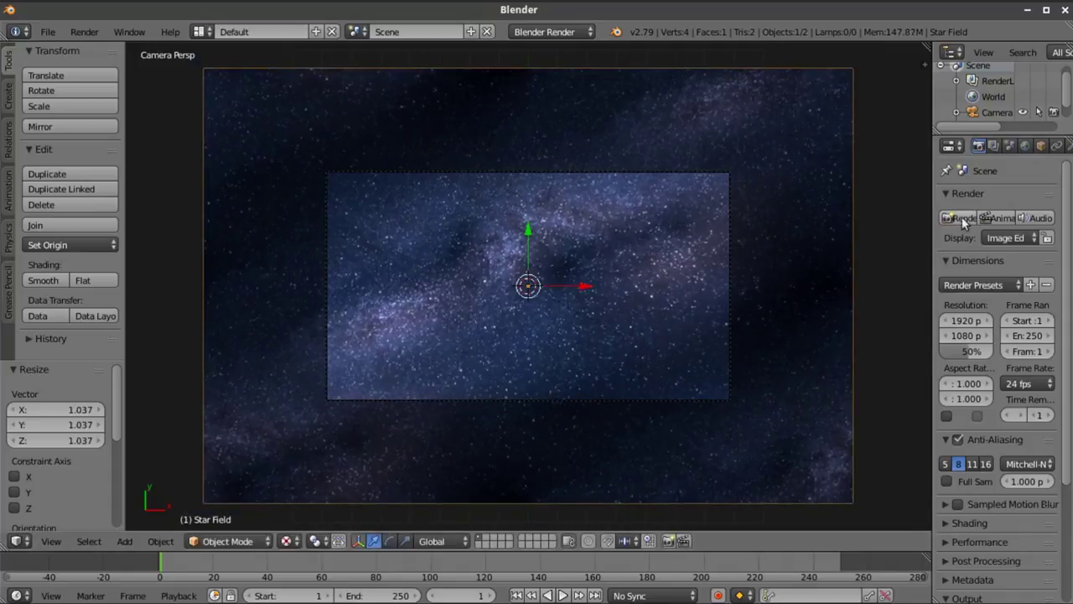
Widen the Properties editor and display the texture settings of the Star Field plane
{"action": "left_click_drag", "start_coordinate": [932, 237], "coordinate": [656, 237]}
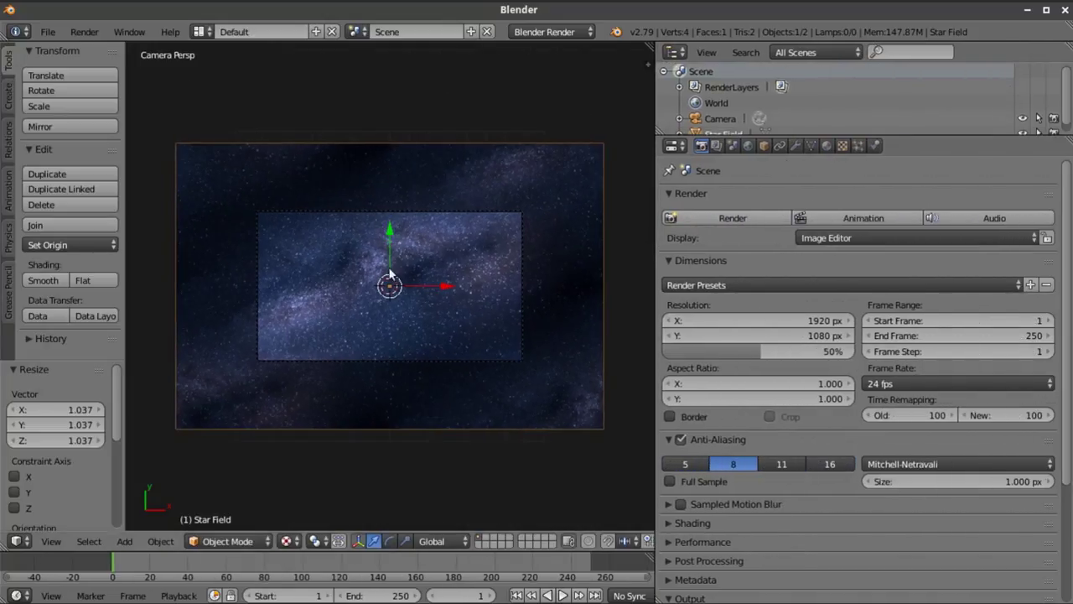
{"action": "left_click", "coordinate": [826, 146]}
{"action": "left_click", "coordinate": [843, 146]}
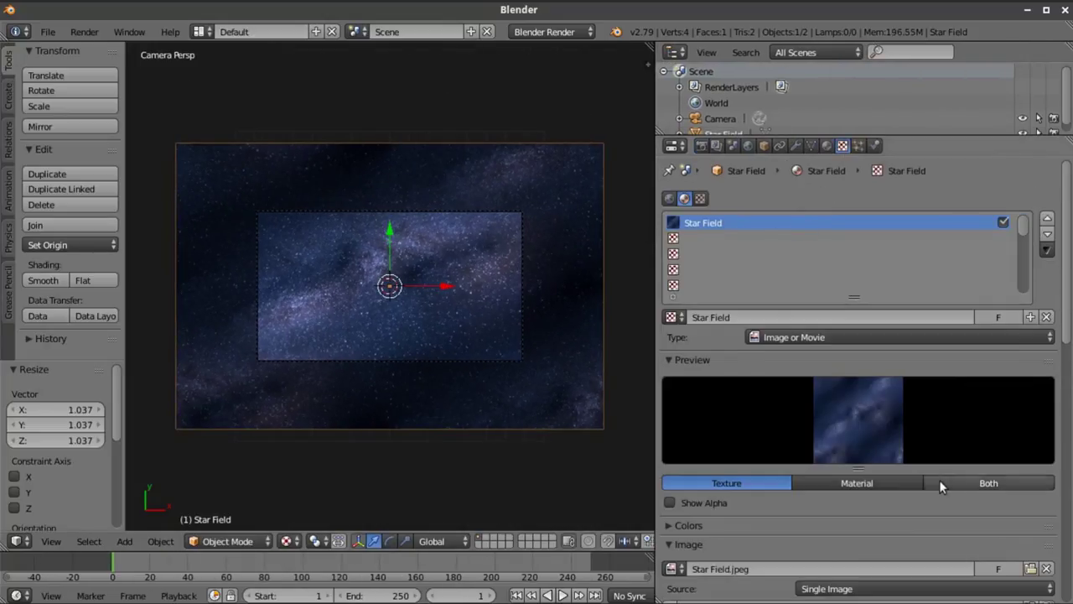
Set the Star Field texture's mapping size to 2 in X and Y, and check the tiling in the camera view
{"action": "scroll", "coordinate": [945, 482], "scroll_direction": "down", "scroll_amount": 12}
{"action": "scroll", "coordinate": [953, 476], "scroll_direction": "down", "scroll_amount": 5}
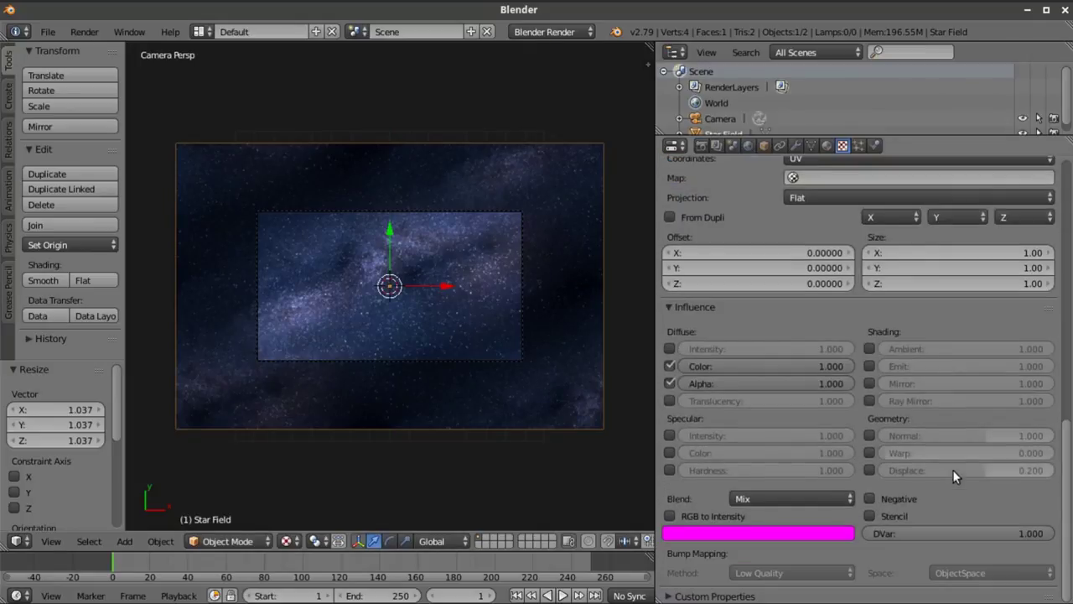
{"action": "left_click", "coordinate": [940, 254]}
{"action": "type", "text": "2"}
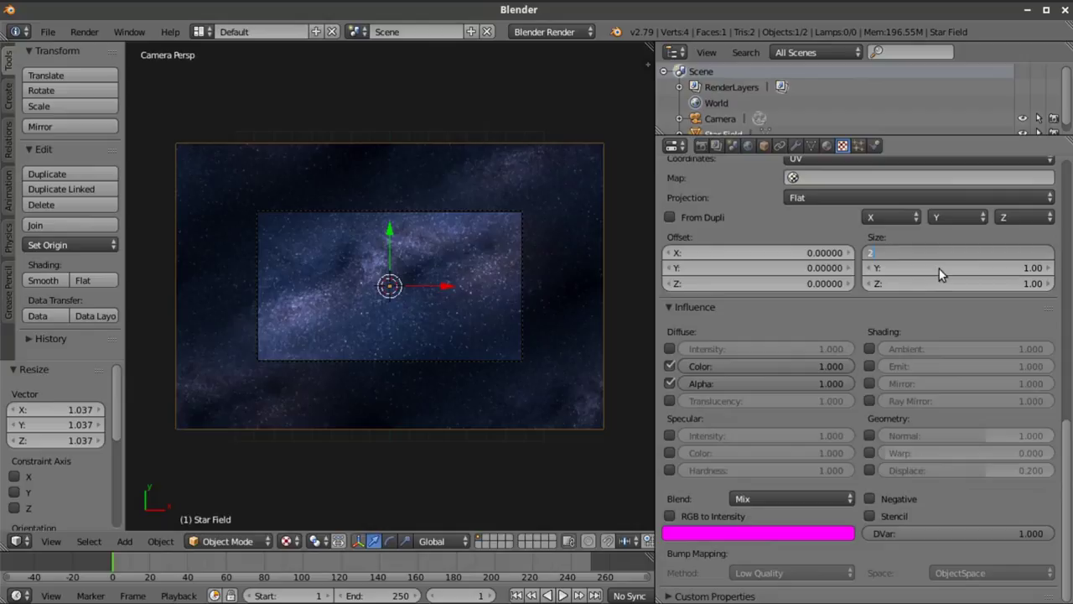
{"action": "key", "text": "Tab"}
{"action": "type", "text": "2"}
{"action": "key", "text": "Return"}
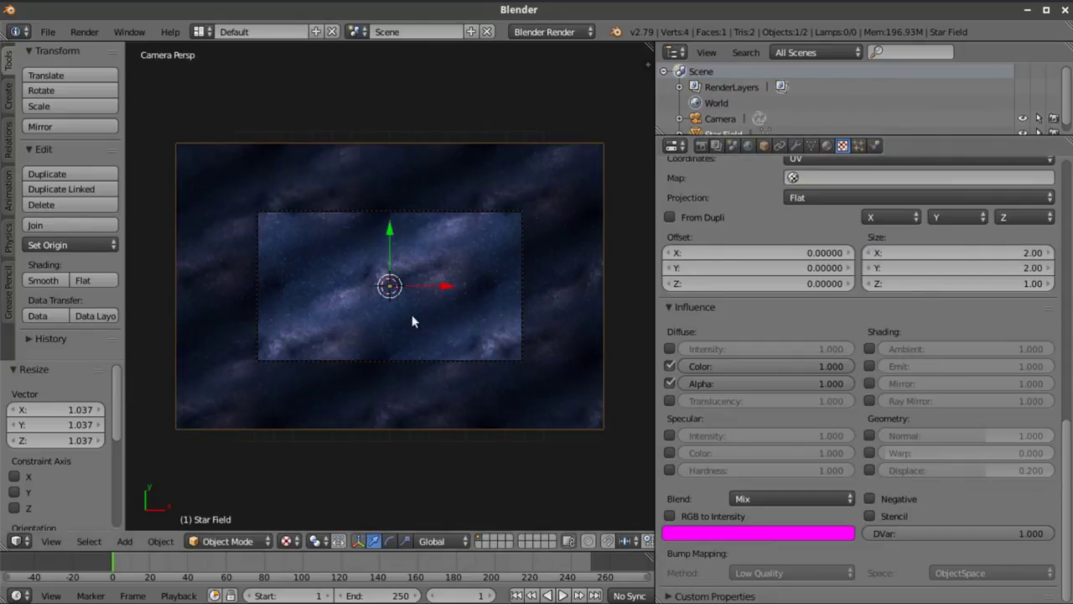
{"action": "scroll", "coordinate": [409, 315], "scroll_direction": "up", "scroll_amount": 5}
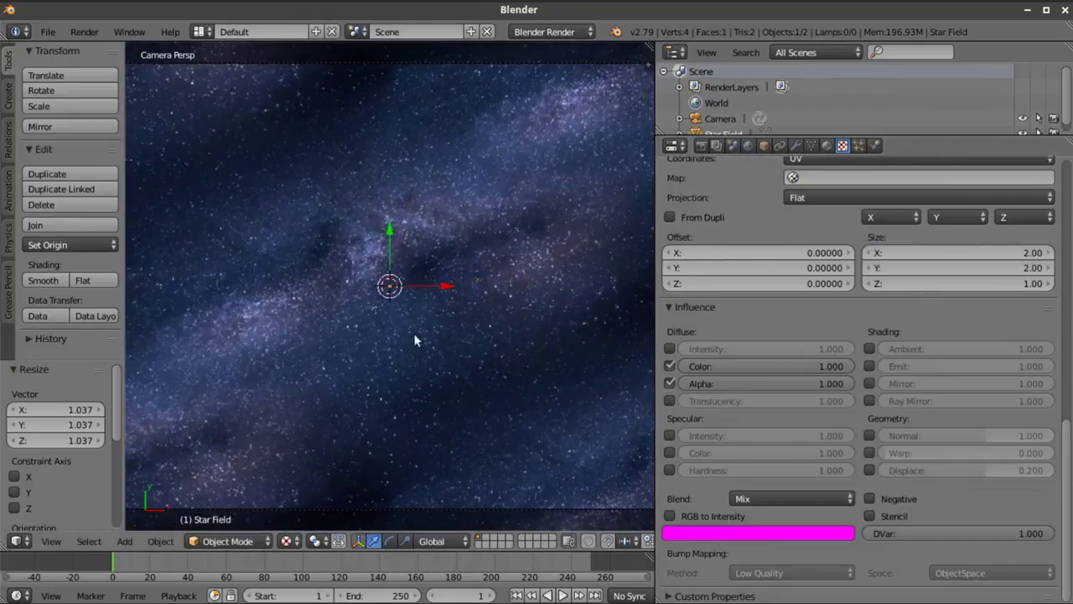
{"action": "scroll", "coordinate": [413, 332], "scroll_direction": "down", "scroll_amount": 3}
{"action": "scroll", "coordinate": [437, 319], "scroll_direction": "down", "scroll_amount": 2}
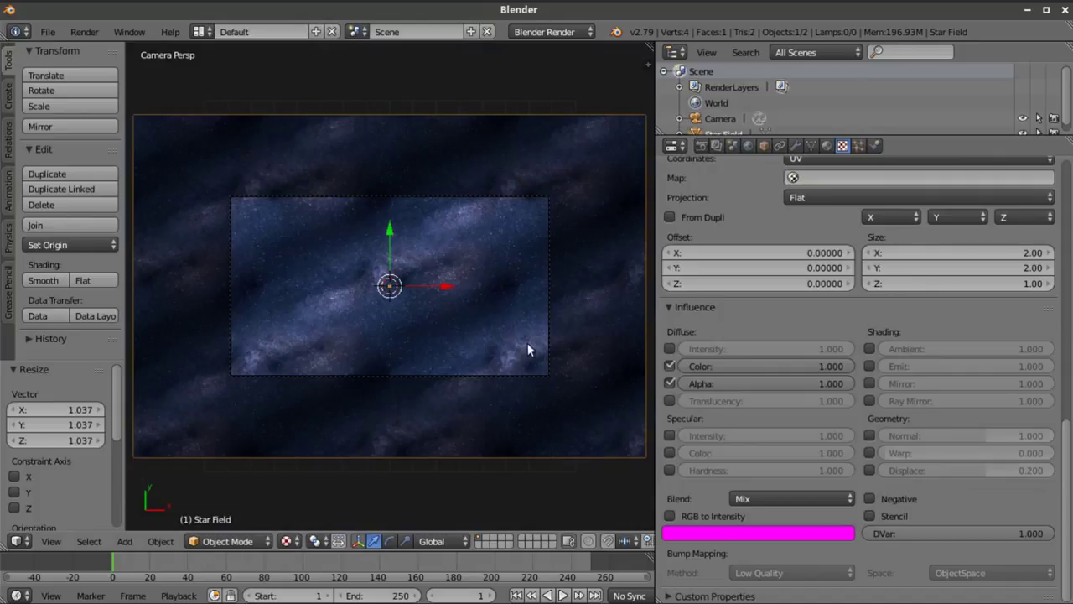
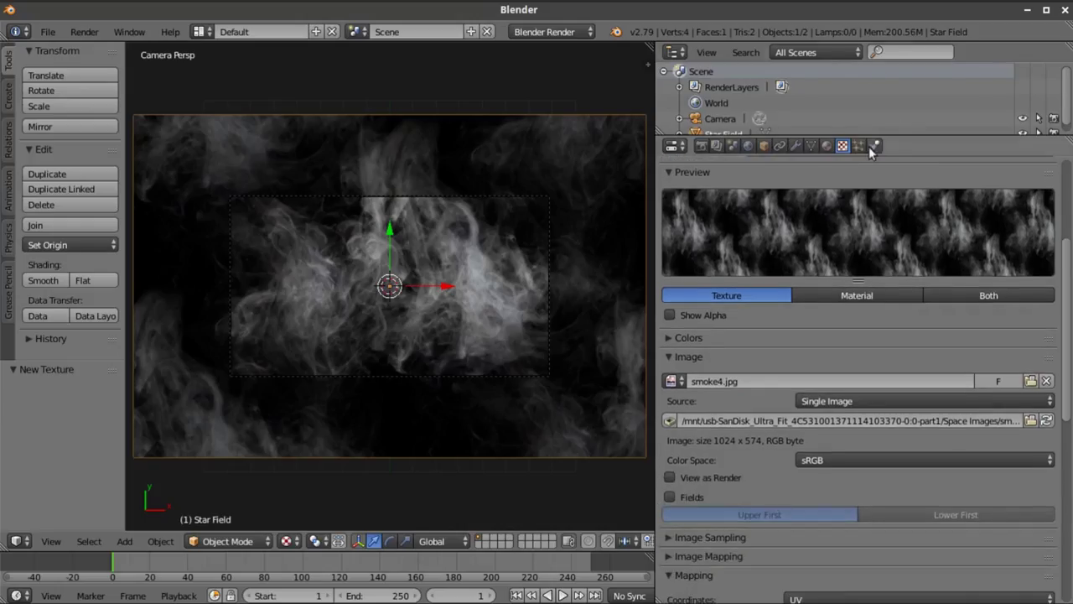
Set the blend mode of the smoke4.jpg texture to Add
{"action": "scroll", "coordinate": [836, 350], "scroll_direction": "down", "scroll_amount": 10}
{"action": "scroll", "coordinate": [829, 429], "scroll_direction": "down", "scroll_amount": 1}
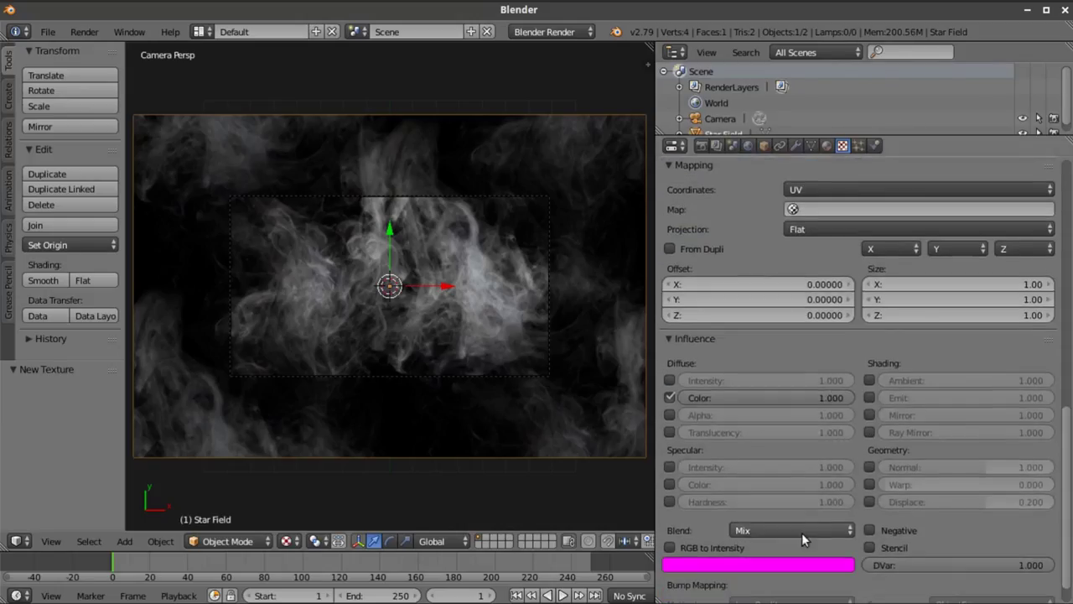
{"action": "left_click", "coordinate": [801, 532]}
{"action": "left_click", "coordinate": [794, 495]}
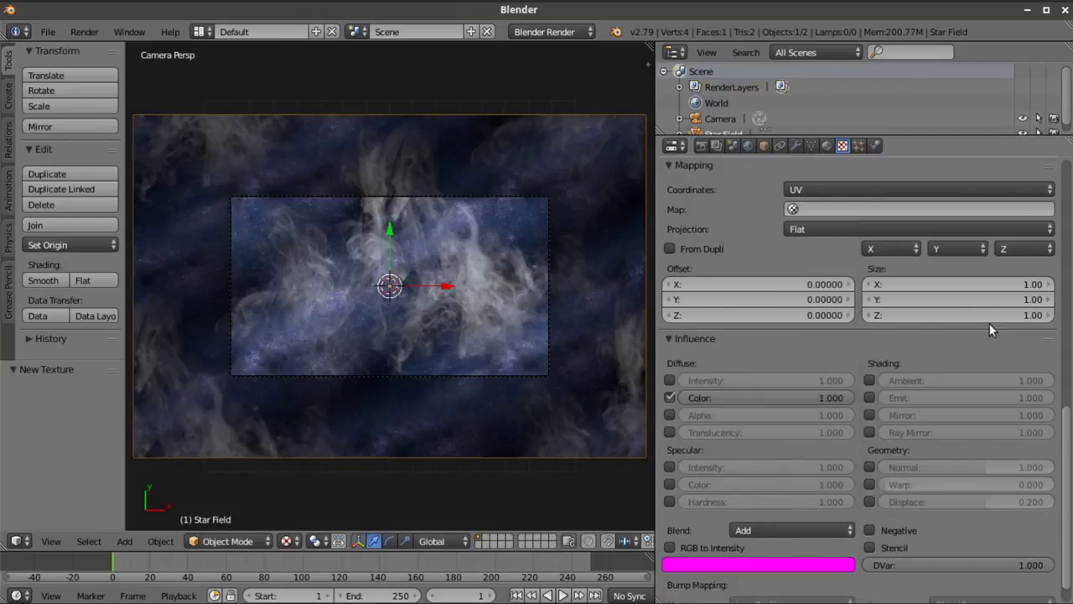
Set the smoke texture's mapping size to 1.5 in X and Y
{"action": "left_click", "coordinate": [981, 284]}
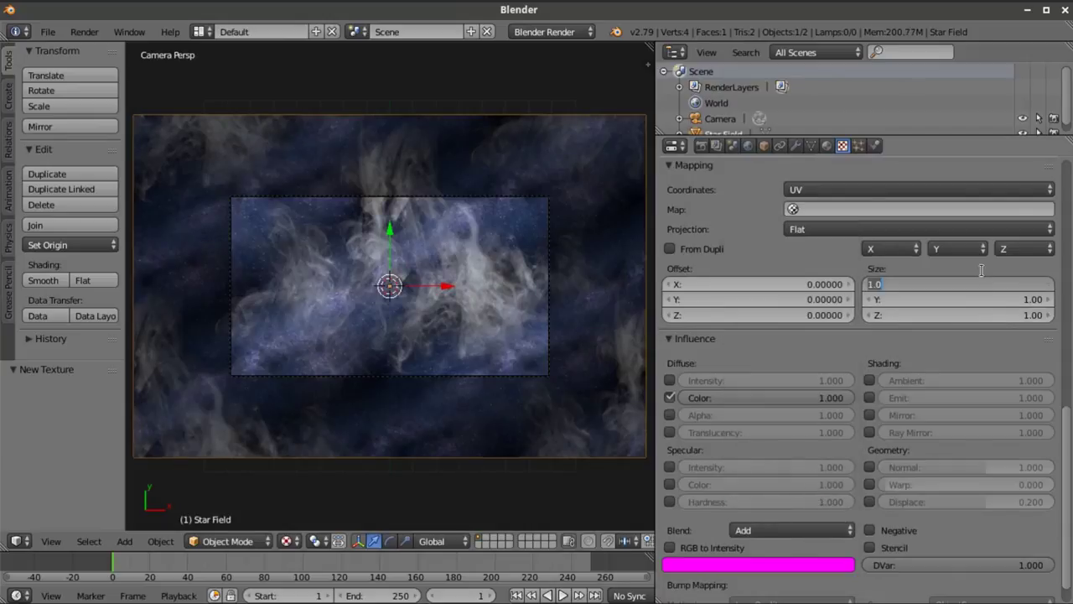
{"action": "type", "text": "1.5"}
{"action": "key", "text": "Return"}
{"action": "left_click", "coordinate": [955, 295]}
{"action": "type", "text": "1.5"}
{"action": "key", "text": "Return"}
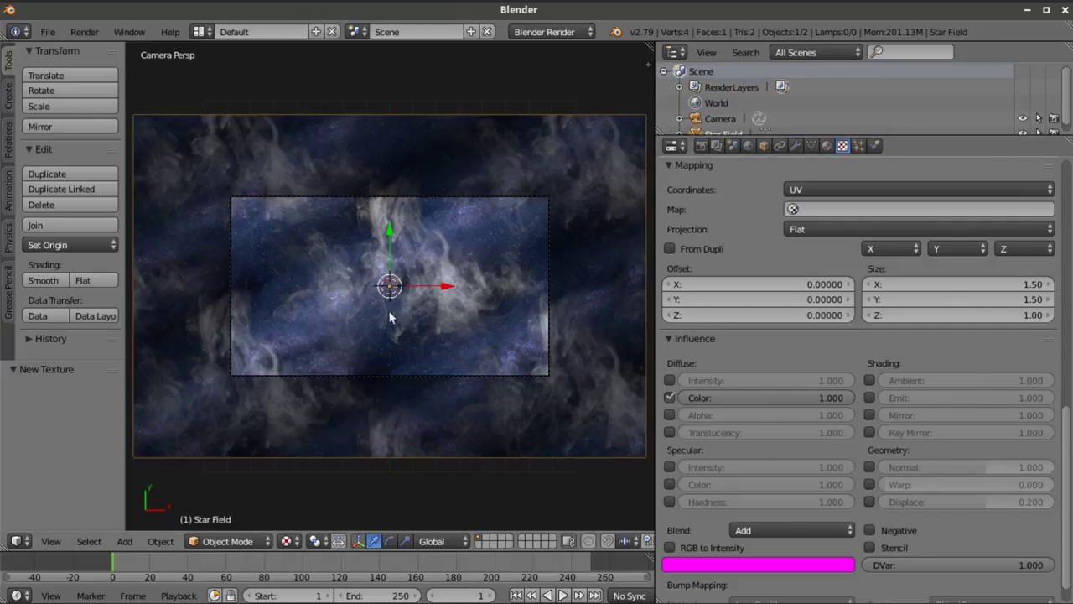
Return the smoke texture's X mapping size to 1
{"action": "left_click", "coordinate": [983, 285]}
{"action": "type", "text": "1"}
{"action": "key", "text": "Return"}
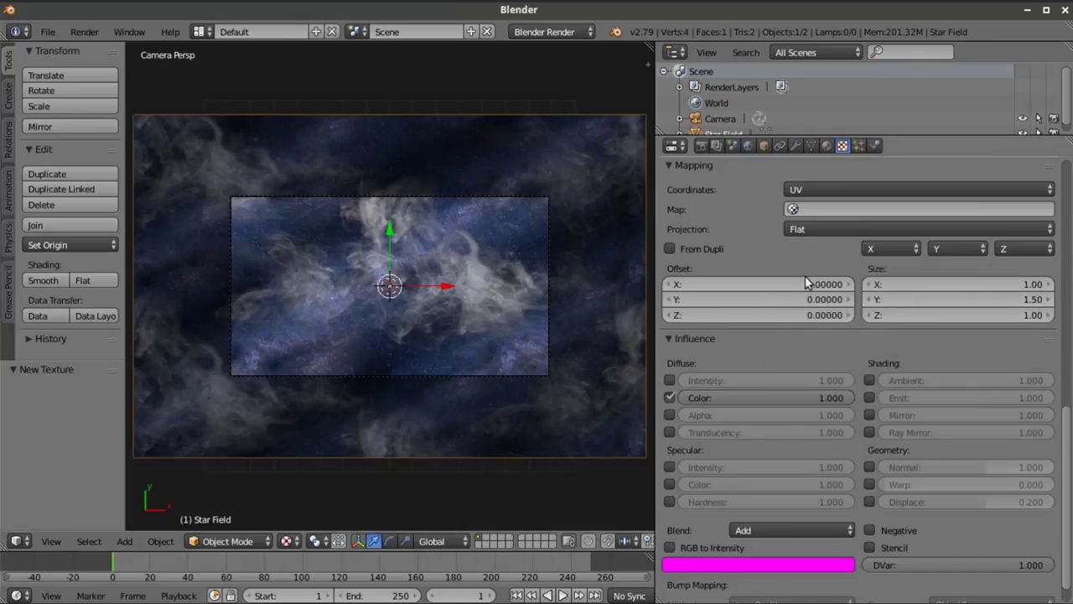
Set the smoke texture's diffuse Color influence to 0.5
{"action": "scroll", "coordinate": [774, 385], "scroll_direction": "down", "scroll_amount": 1}
{"action": "left_click", "coordinate": [772, 364]}
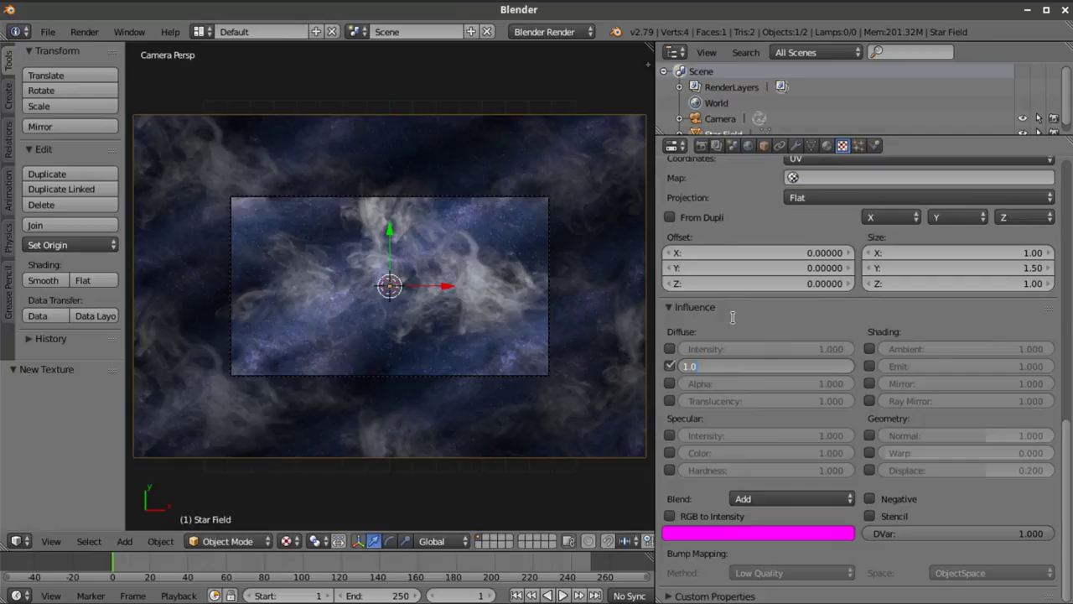
{"action": "type", "text": "0.5"}
{"action": "key", "text": "Return"}
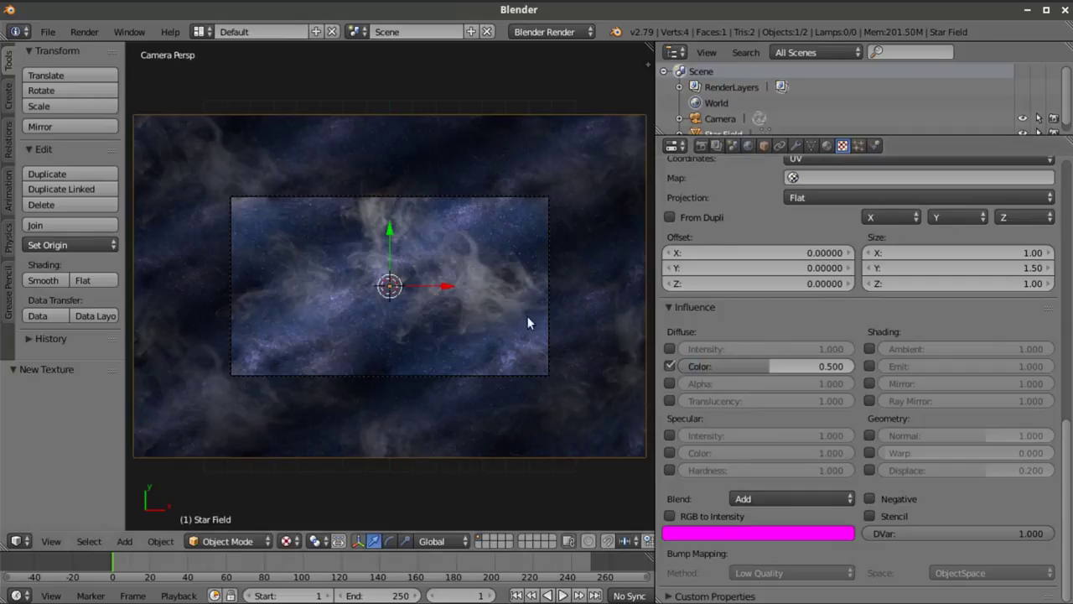
Reduce the smoke texture's diffuse Color influence to 0.2 and check the fainter smoke in the camera view
{"action": "left_click", "coordinate": [788, 365]}
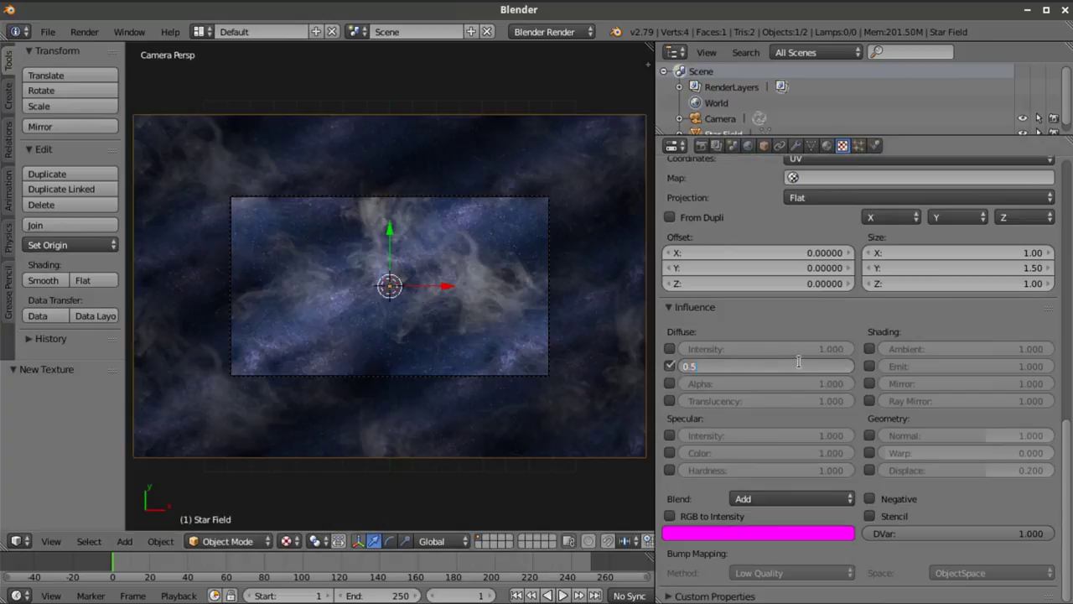
{"action": "type", "text": "0.2"}
{"action": "key", "text": "Return"}
{"action": "scroll", "coordinate": [394, 300], "scroll_direction": "up", "scroll_amount": 2}
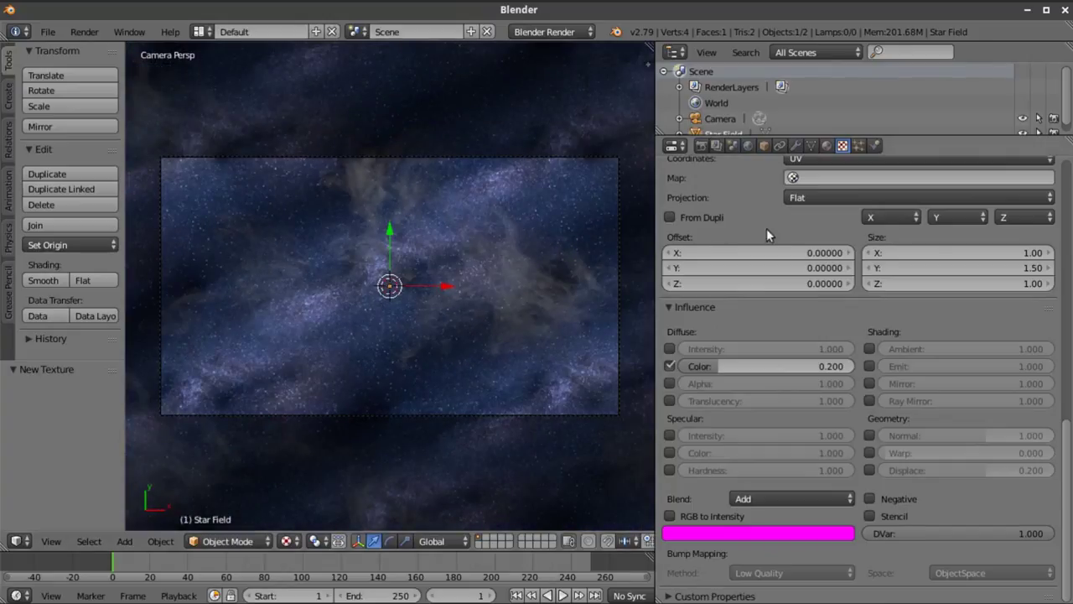
{"action": "scroll", "coordinate": [493, 358], "scroll_direction": "down", "scroll_amount": 2}
Enable shader nodes for the Star Field material
{"action": "scroll", "coordinate": [978, 402], "scroll_direction": "up", "scroll_amount": 8}
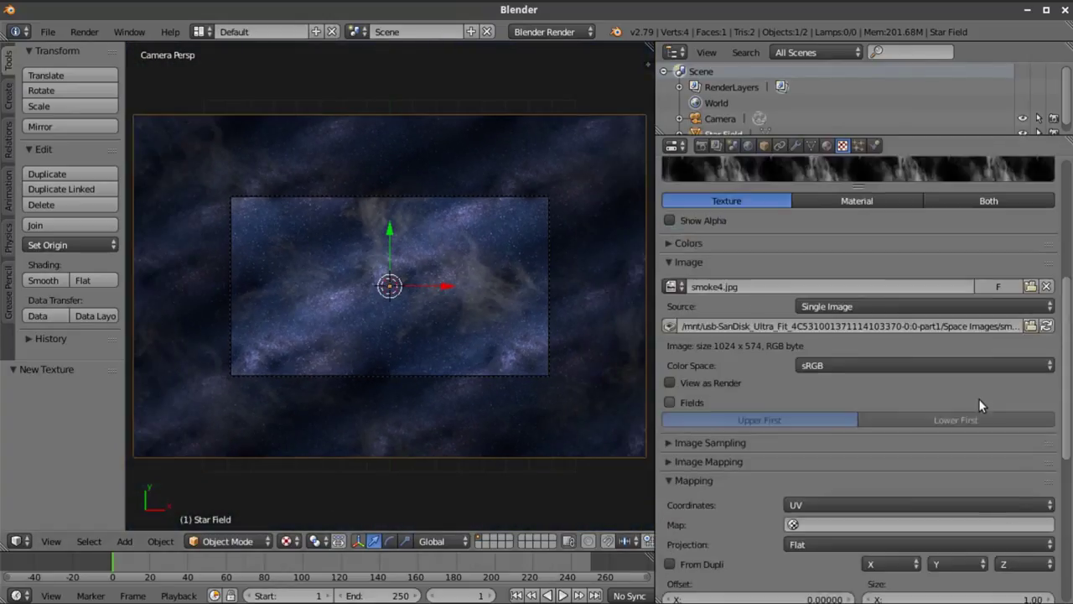
{"action": "scroll", "coordinate": [979, 399], "scroll_direction": "up", "scroll_amount": 8}
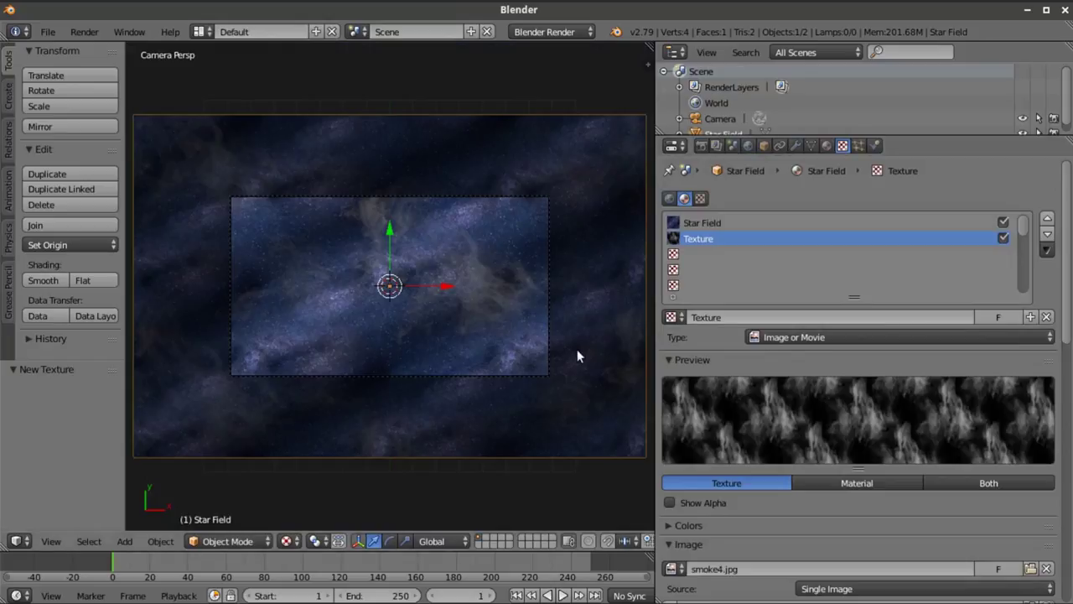
{"action": "left_click", "coordinate": [826, 145]}
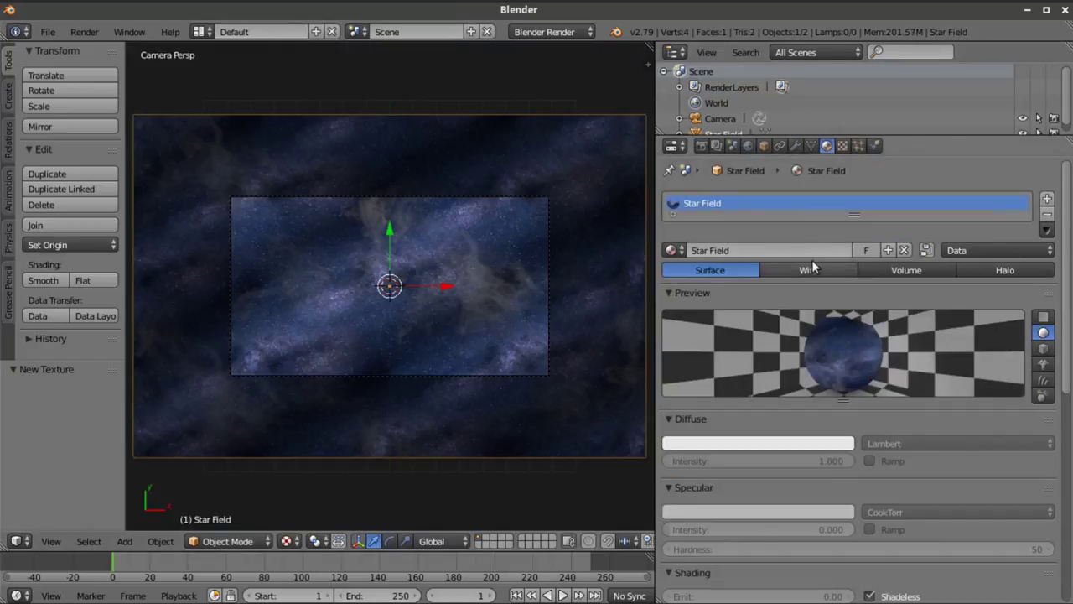
{"action": "left_click", "coordinate": [925, 250]}
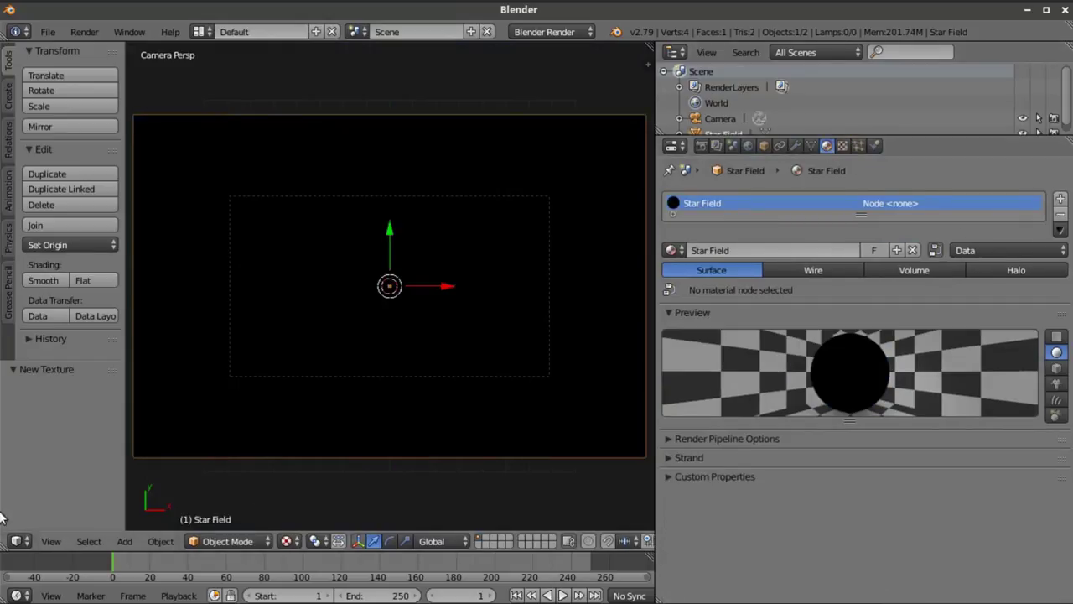
Split the 3D view horizontally and switch the lower area to the Node Editor
{"action": "left_click_drag", "start_coordinate": [6, 548], "coordinate": [10, 315]}
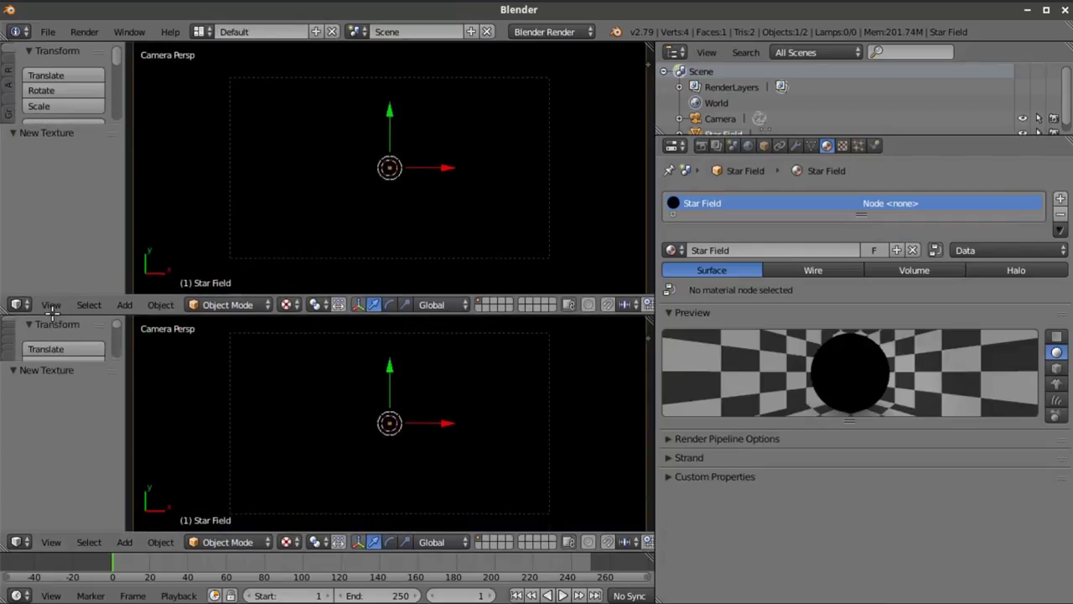
{"action": "left_click", "coordinate": [18, 543]}
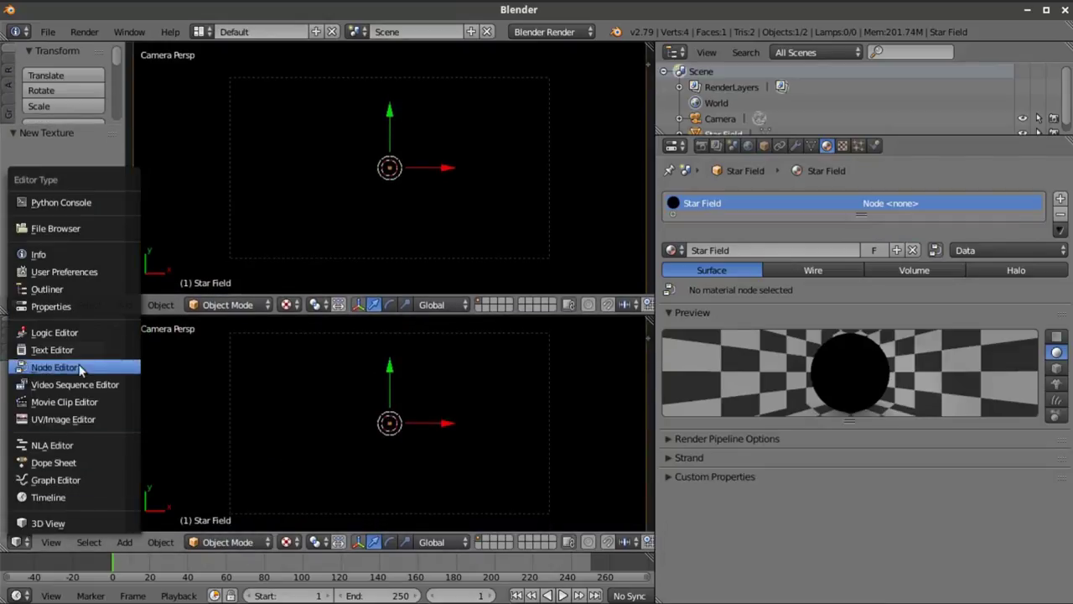
{"action": "left_click", "coordinate": [29, 366]}
Assign the existing Star Field material to the Material node
{"action": "scroll", "coordinate": [240, 384], "scroll_direction": "up", "scroll_amount": 3}
{"action": "middle_click_drag", "start_coordinate": [130, 500], "coordinate": [251, 426]}
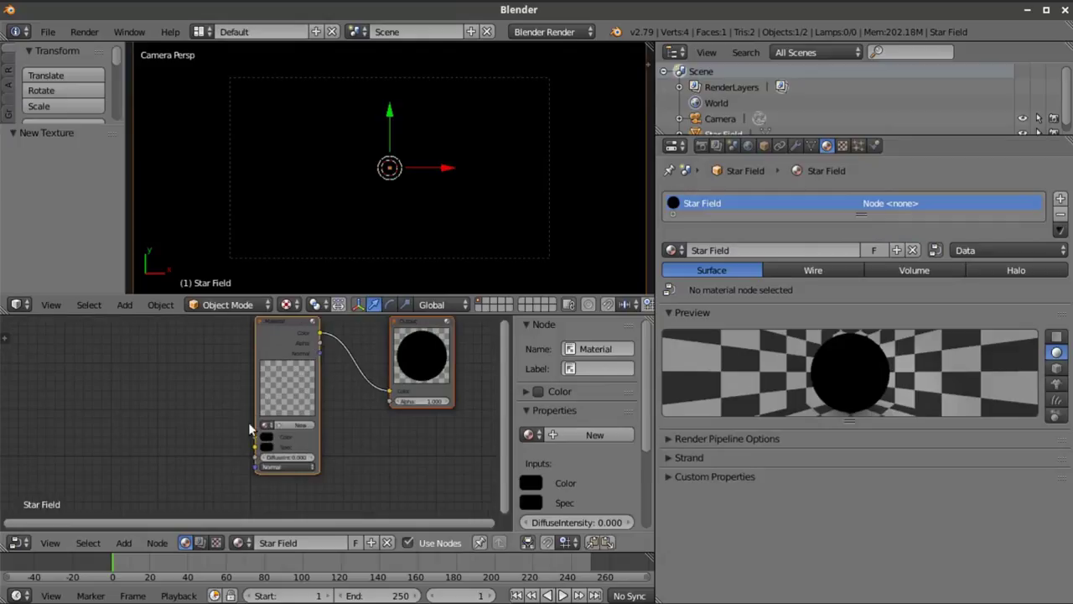
{"action": "left_click", "coordinate": [267, 425]}
{"action": "left_click", "coordinate": [352, 452]}
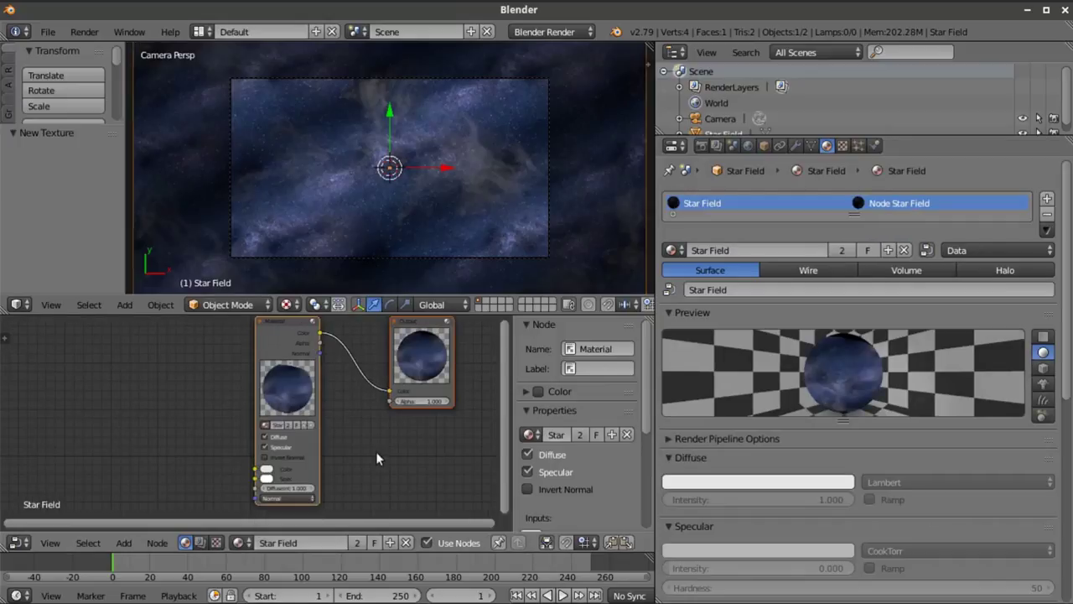
Move the Output node away from the Material node and insert a Hue/Saturation node on the link between them
{"action": "scroll", "coordinate": [376, 451], "scroll_direction": "down", "scroll_amount": 2}
{"action": "middle_click_drag", "start_coordinate": [265, 474], "coordinate": [127, 507]}
{"action": "left_click_drag", "start_coordinate": [220, 390], "coordinate": [389, 374]}
{"action": "left_click", "coordinate": [124, 543]}
{"action": "mouse_move", "coordinate": [172, 479]}
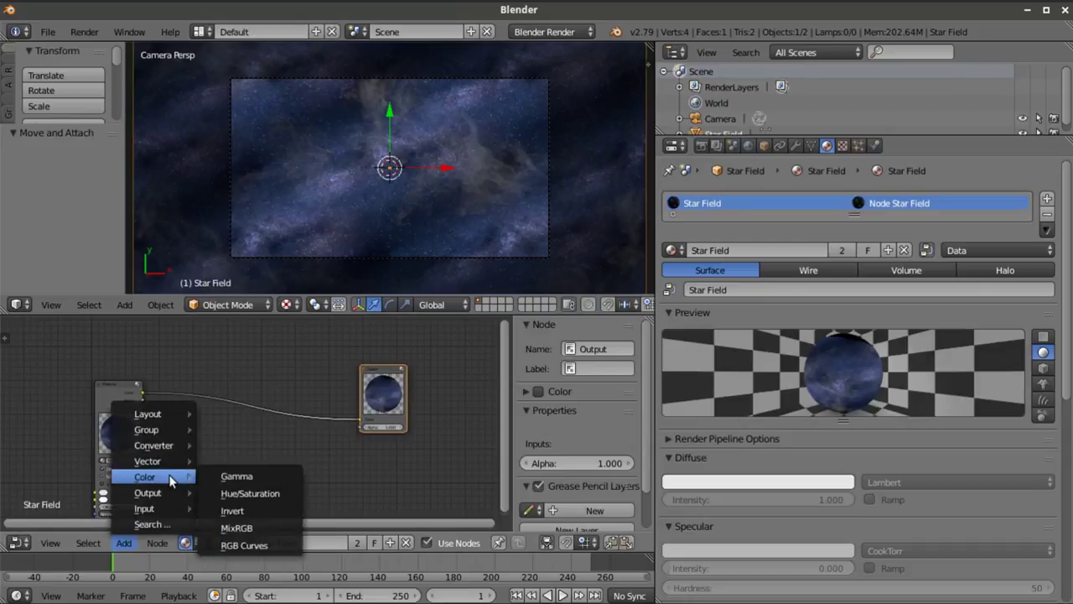
{"action": "left_click", "coordinate": [233, 495]}
{"action": "left_click", "coordinate": [225, 409]}
Set the Hue/Saturation node's saturation to 0.7
{"action": "scroll", "coordinate": [295, 454], "scroll_direction": "up", "scroll_amount": 4}
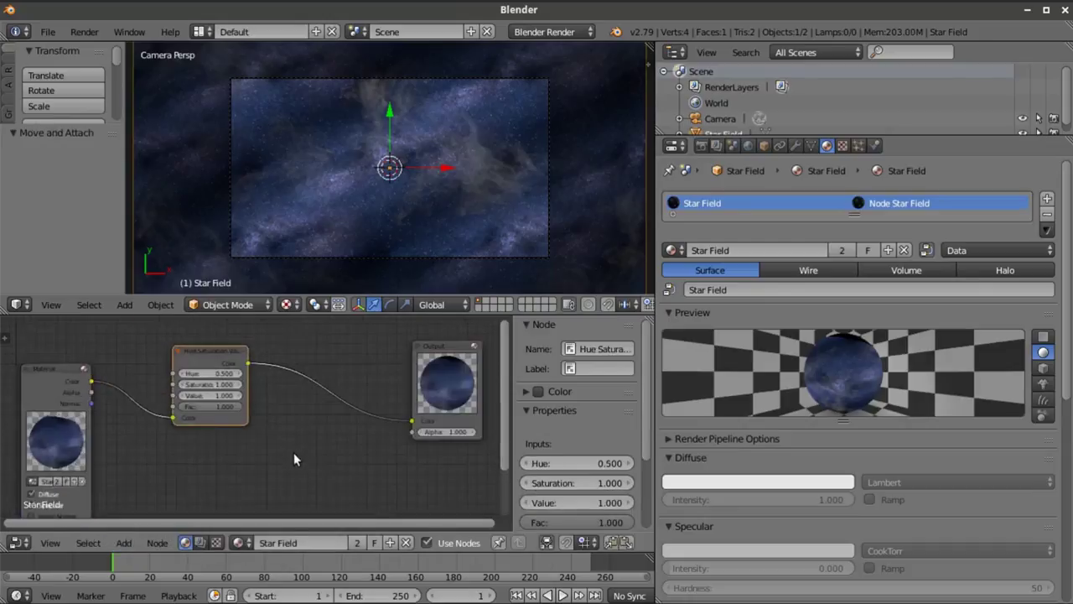
{"action": "left_click", "coordinate": [148, 359]}
{"action": "type", "text": "0.7"}
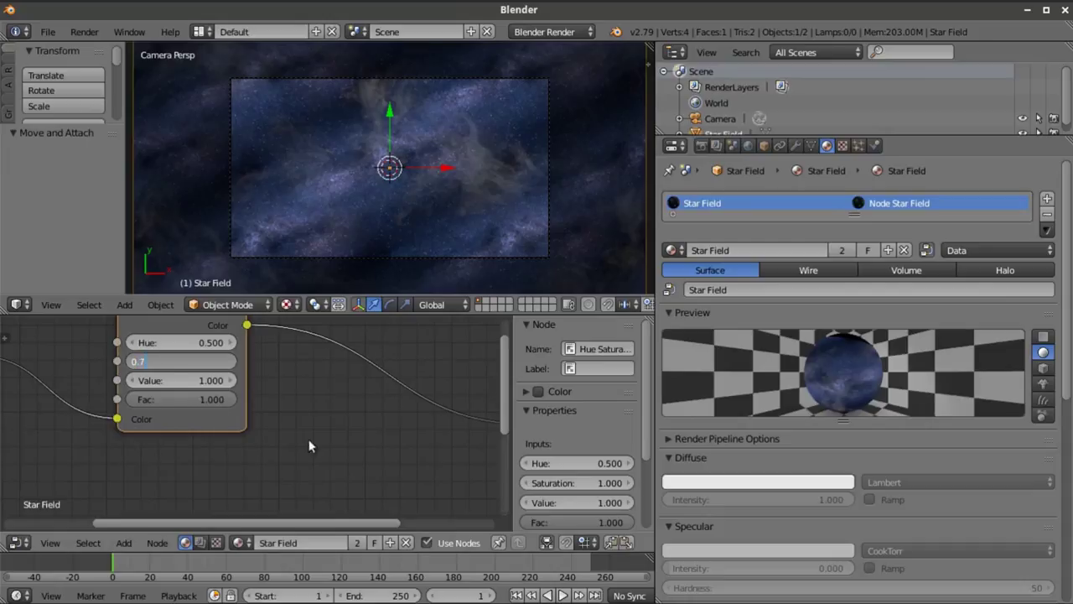
{"action": "key", "text": "Return"}
Insert an RGB Curves node before the Output node and bend its combined curve down through about X 0.37, Y 0.16
{"action": "scroll", "coordinate": [369, 384], "scroll_direction": "down", "scroll_amount": 2}
{"action": "scroll", "coordinate": [369, 384], "scroll_direction": "down", "scroll_amount": 3}
{"action": "left_click", "coordinate": [123, 542]}
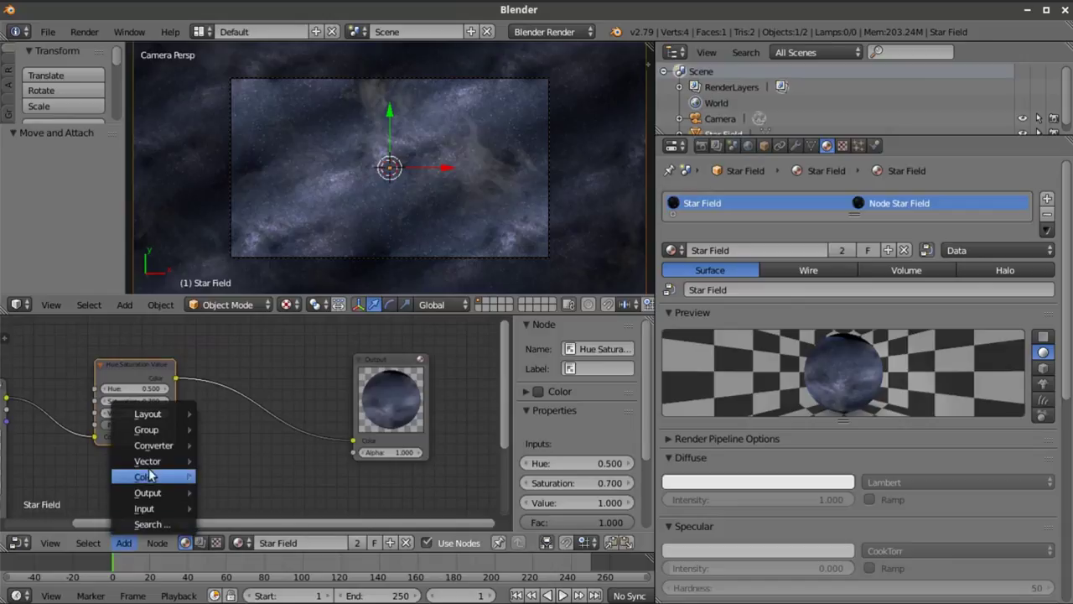
{"action": "mouse_move", "coordinate": [148, 478]}
{"action": "left_click", "coordinate": [242, 543]}
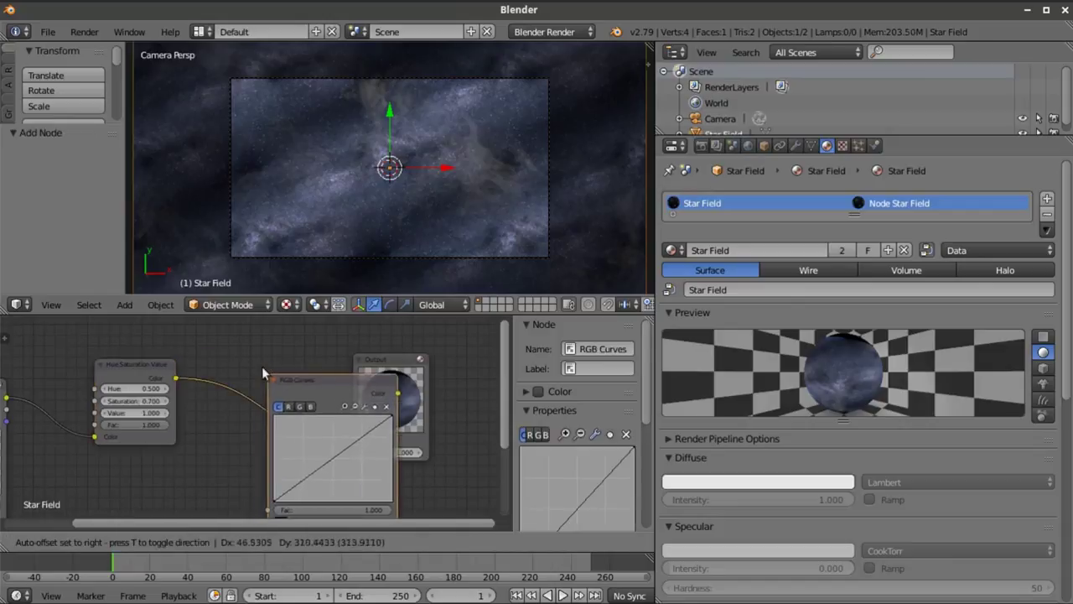
{"action": "left_click", "coordinate": [188, 343]}
{"action": "scroll", "coordinate": [274, 410], "scroll_direction": "up", "scroll_amount": 1}
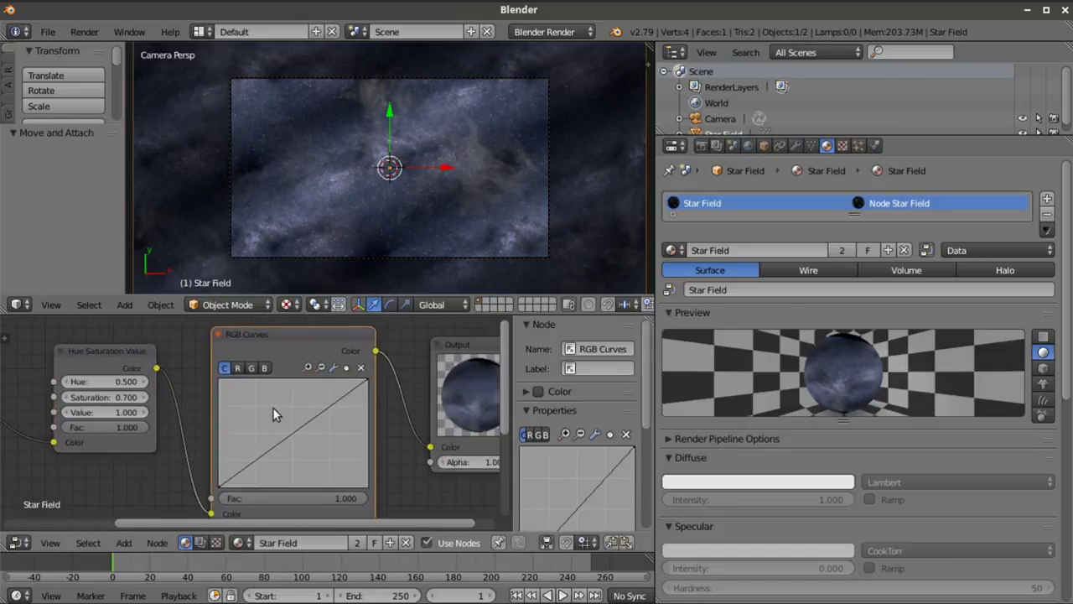
{"action": "left_click_drag", "start_coordinate": [256, 460], "coordinate": [278, 474]}
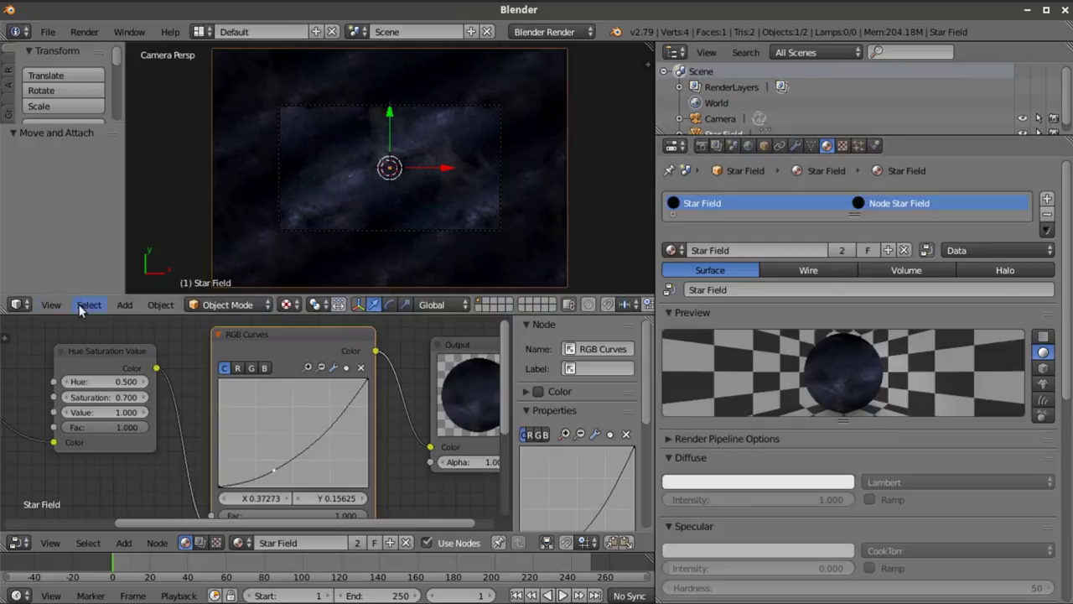
Merge the Node Editor area back into the 3D view and add a Plain Axes empty at the origin
{"action": "left_click_drag", "start_coordinate": [10, 312], "coordinate": [95, 343]}
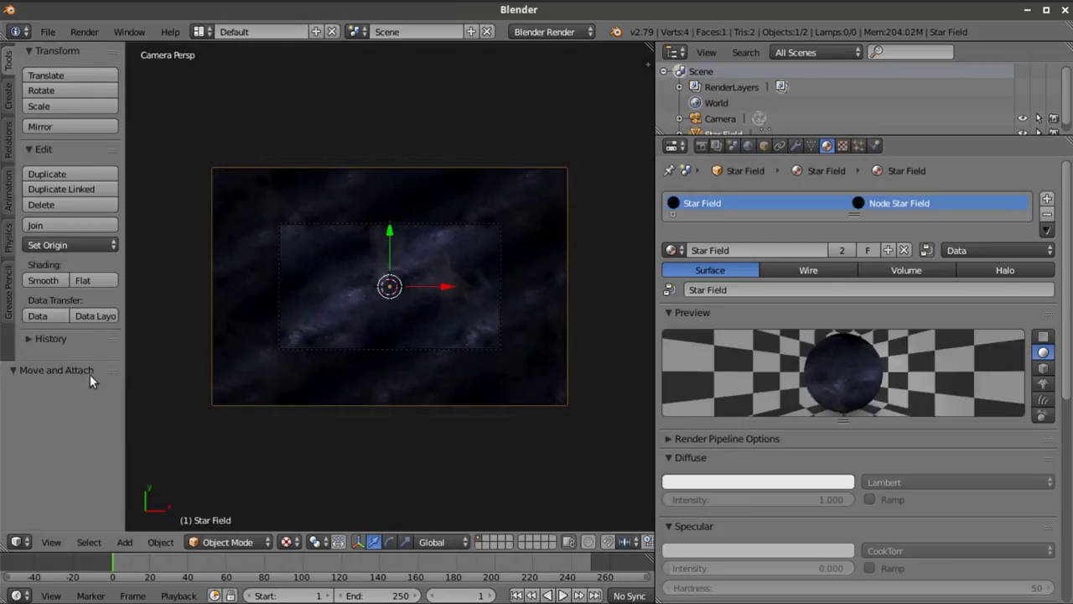
{"action": "left_click", "coordinate": [124, 541]}
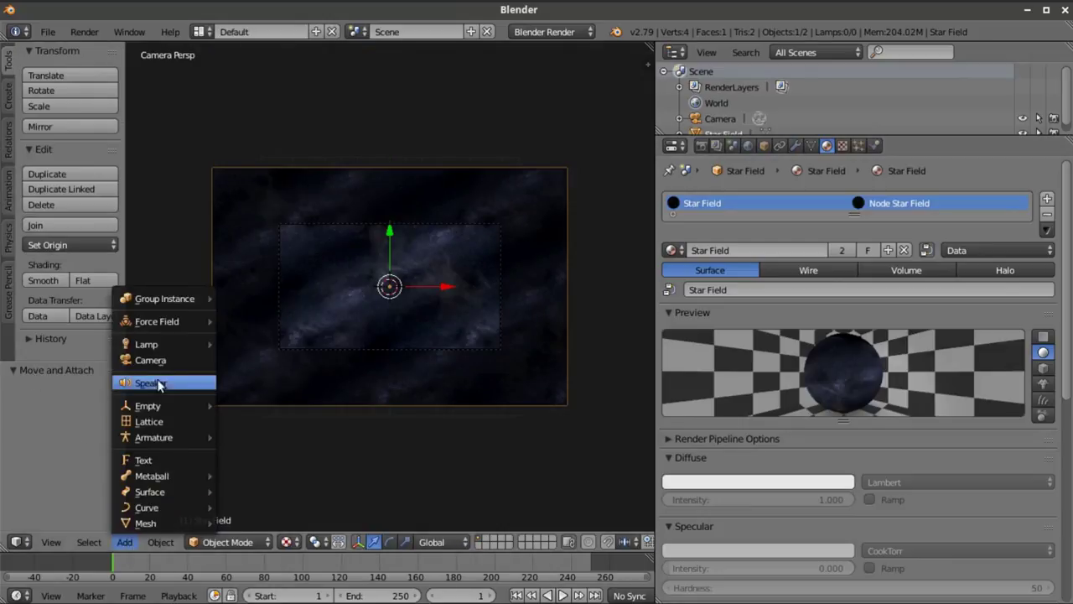
{"action": "mouse_move", "coordinate": [186, 407]}
{"action": "left_click", "coordinate": [262, 405]}
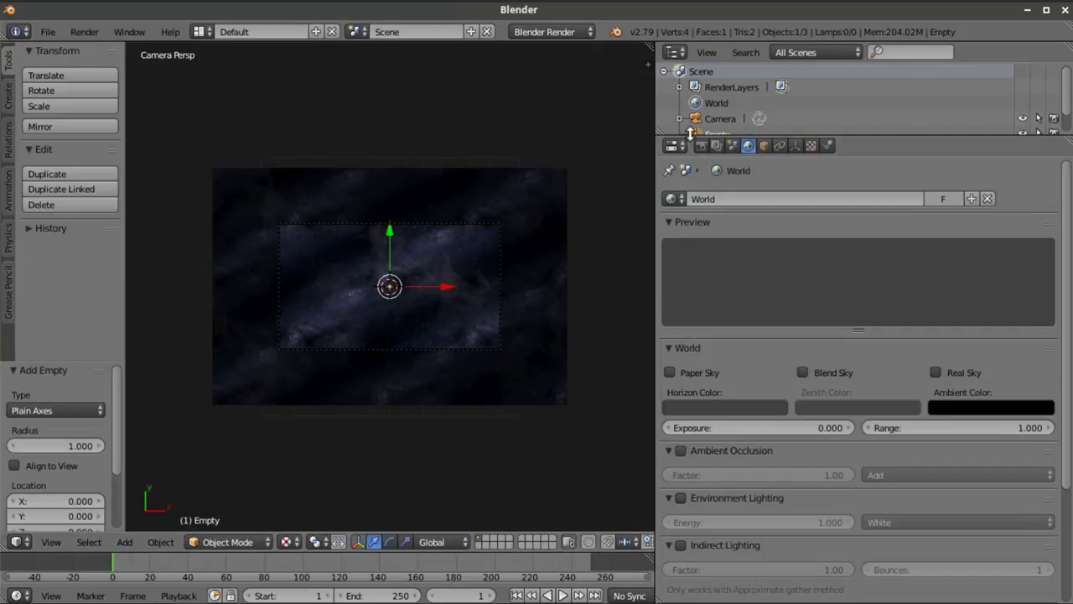
Enlarge the Outliner and subdivide the Star Field plane four times into a 16 by 16 grid of faces
{"action": "left_click_drag", "start_coordinate": [845, 134], "coordinate": [842, 212]}
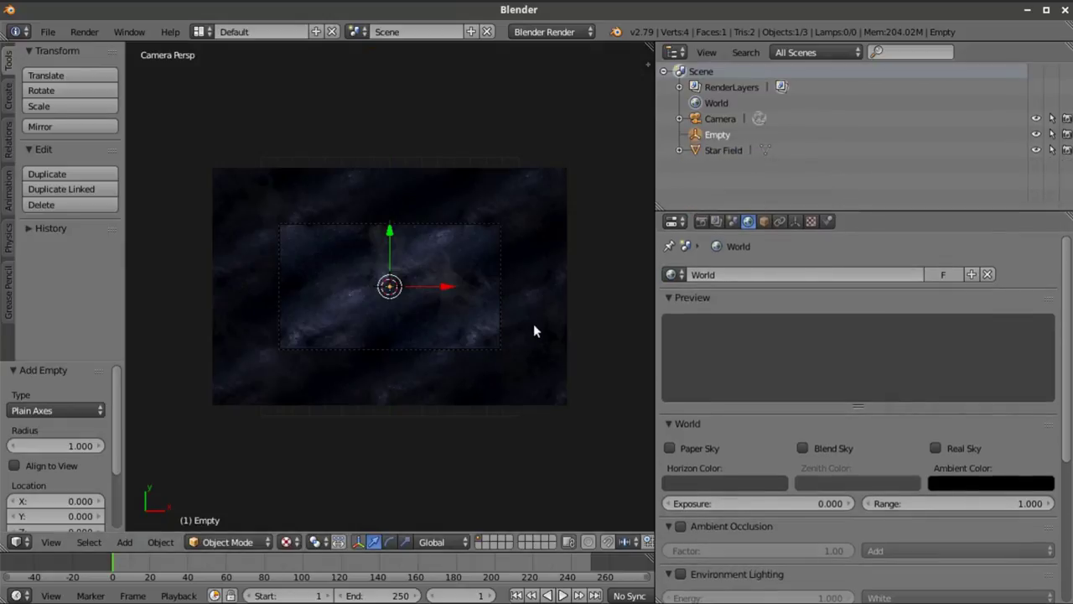
{"action": "left_click", "coordinate": [695, 148]}
{"action": "key", "text": "Tab"}
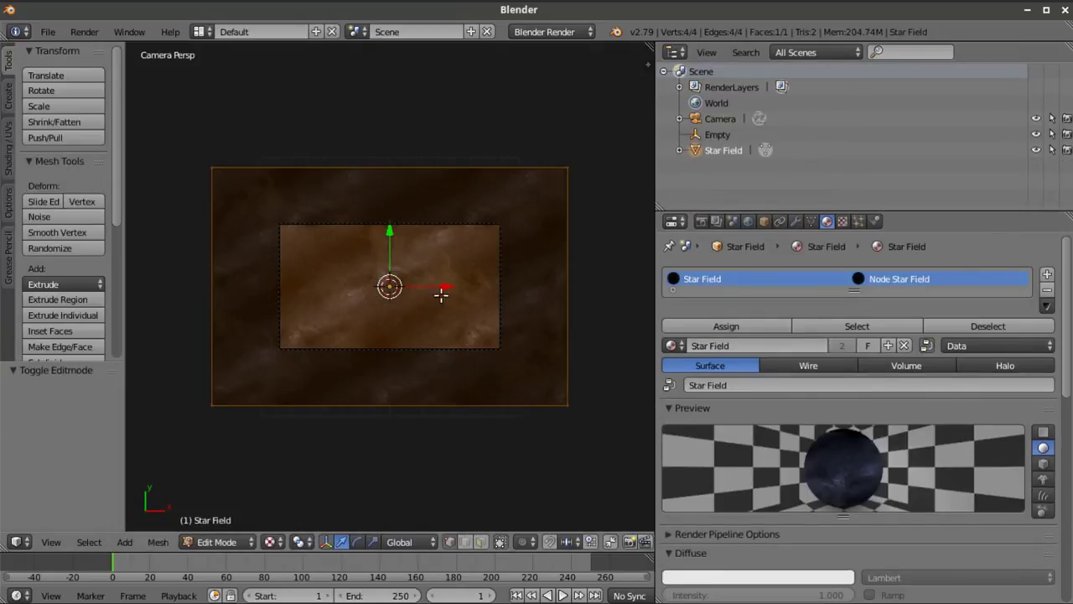
{"action": "left_click", "coordinate": [10, 154]}
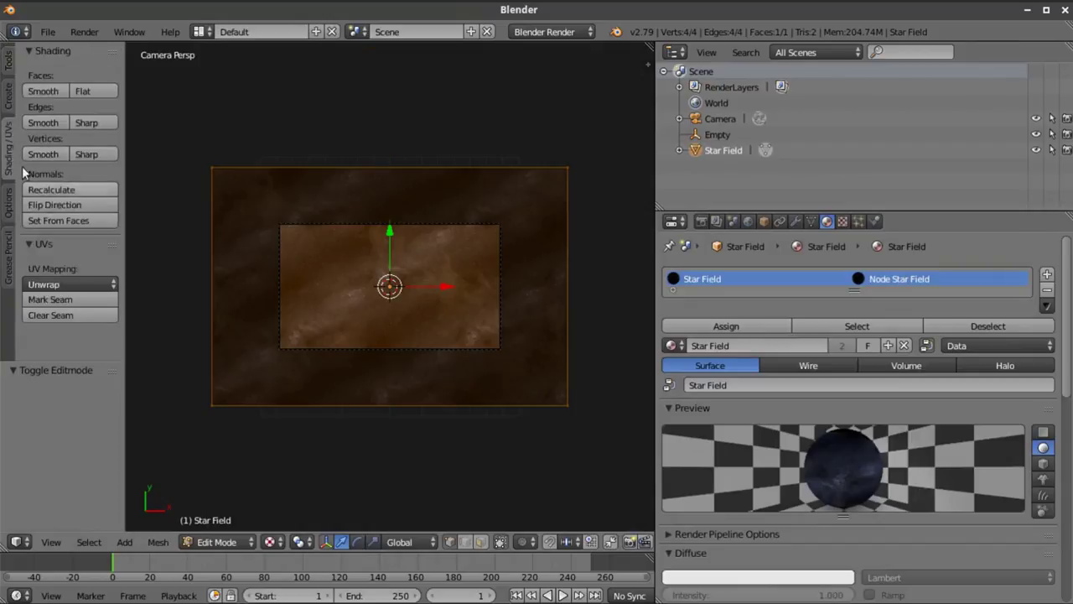
{"action": "left_click", "coordinate": [9, 61]}
{"action": "scroll", "coordinate": [67, 322], "scroll_direction": "down", "scroll_amount": 4}
{"action": "left_click", "coordinate": [67, 269]}
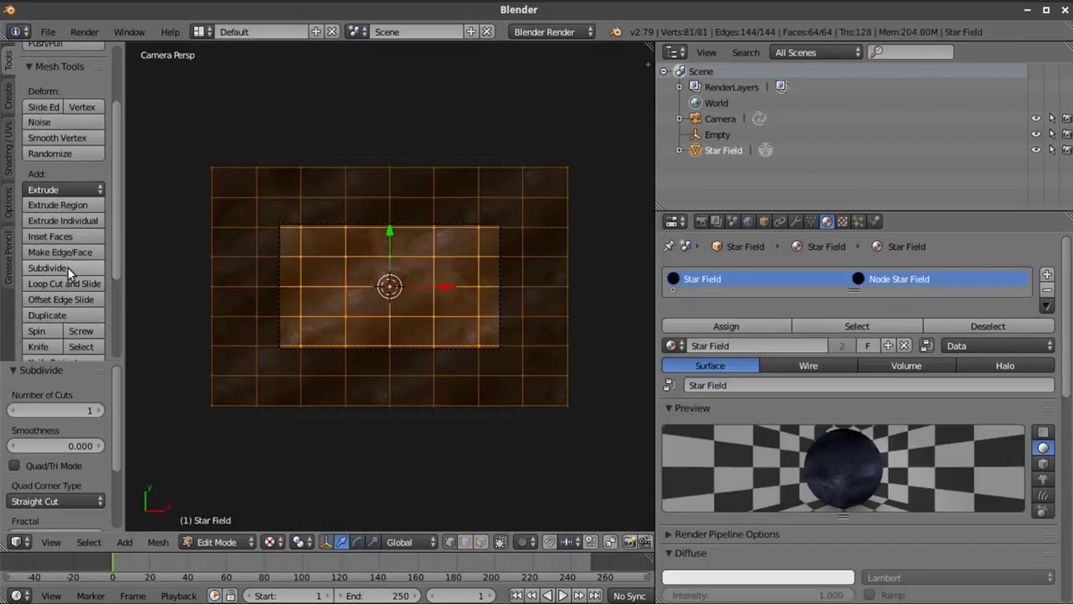
{"action": "left_click", "coordinate": [67, 266]}
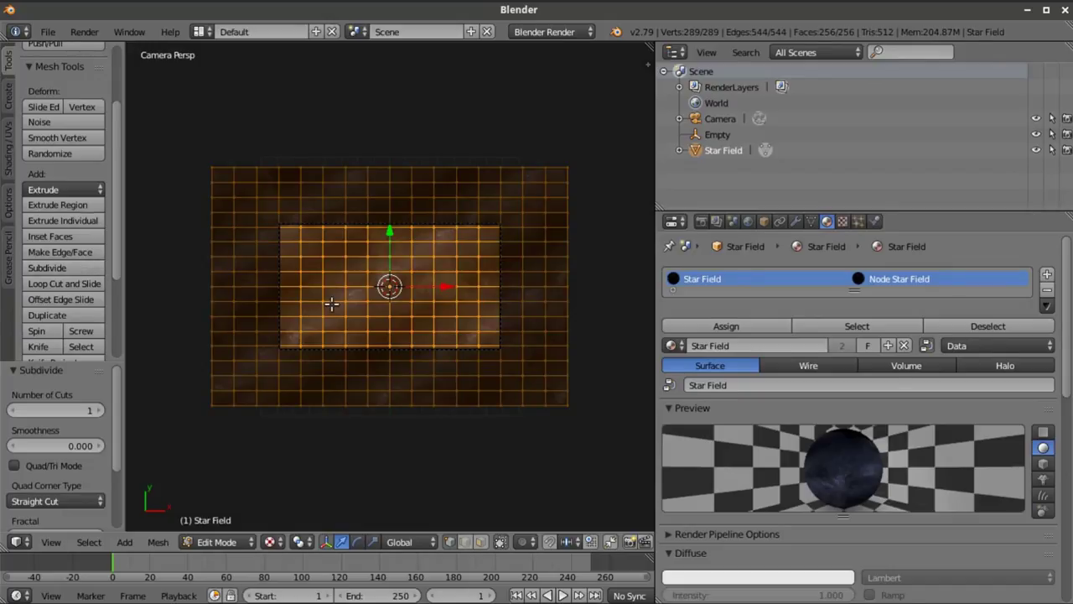
{"action": "key", "text": "Tab"}
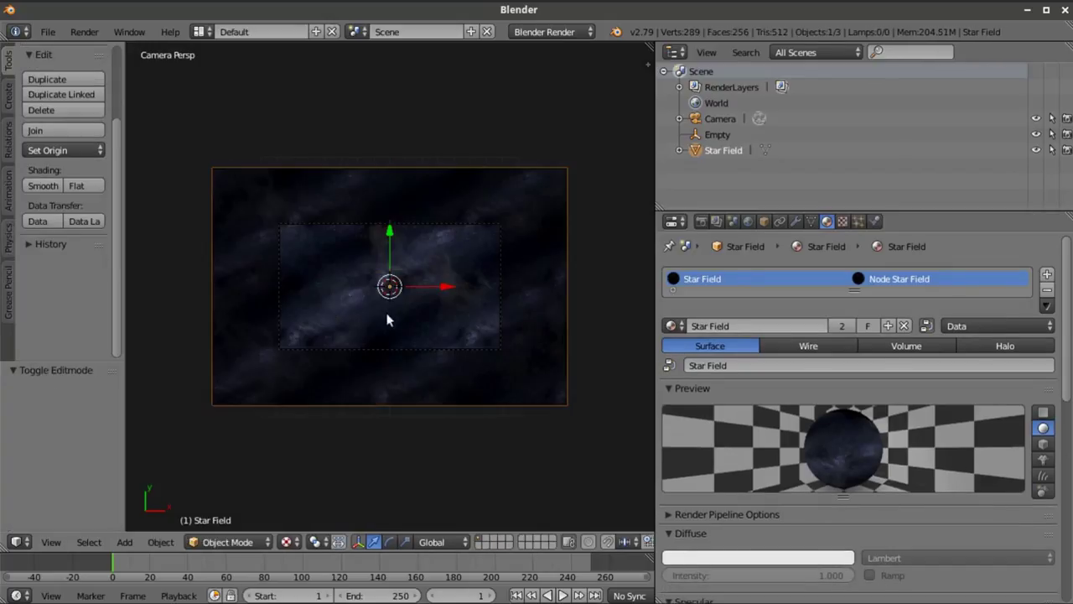
Add a Subdivision Surface modifier to the Star Field plane and set it to Simple subdivision
{"action": "left_click", "coordinate": [797, 222]}
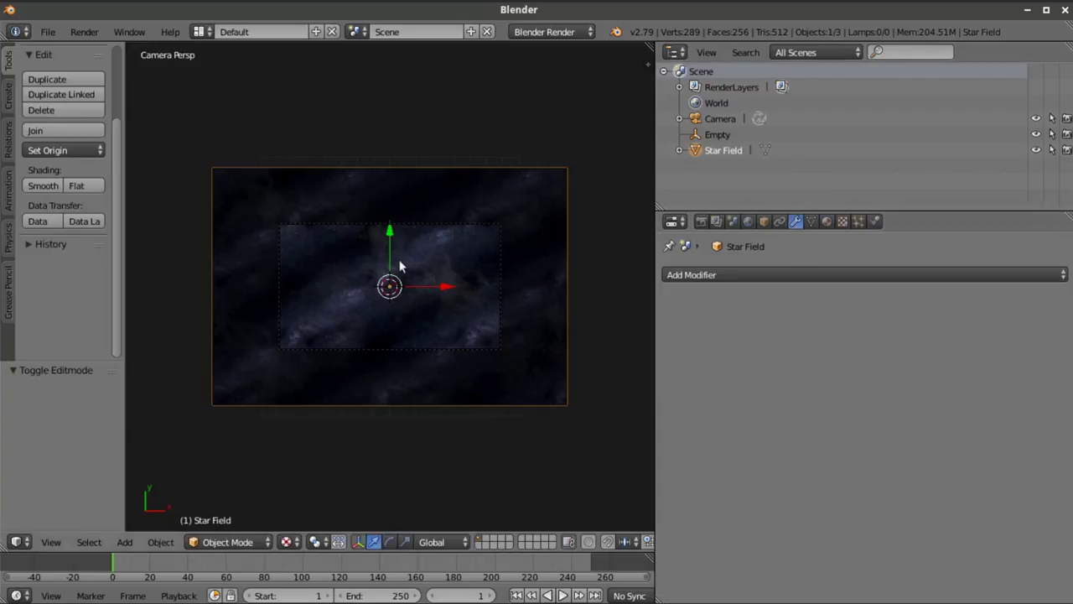
{"action": "left_click", "coordinate": [881, 274]}
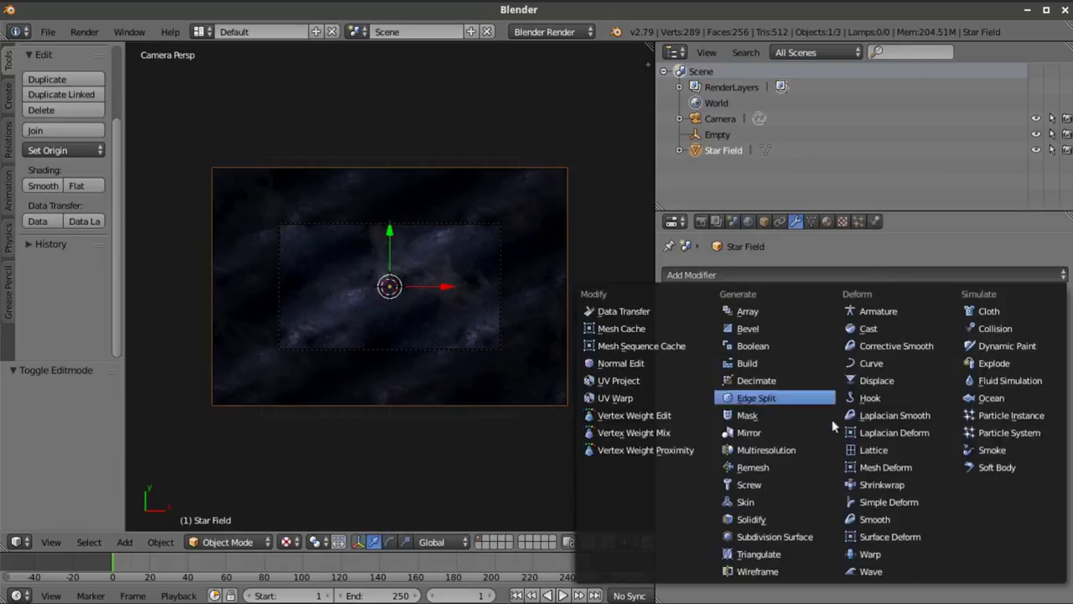
{"action": "left_click", "coordinate": [826, 536]}
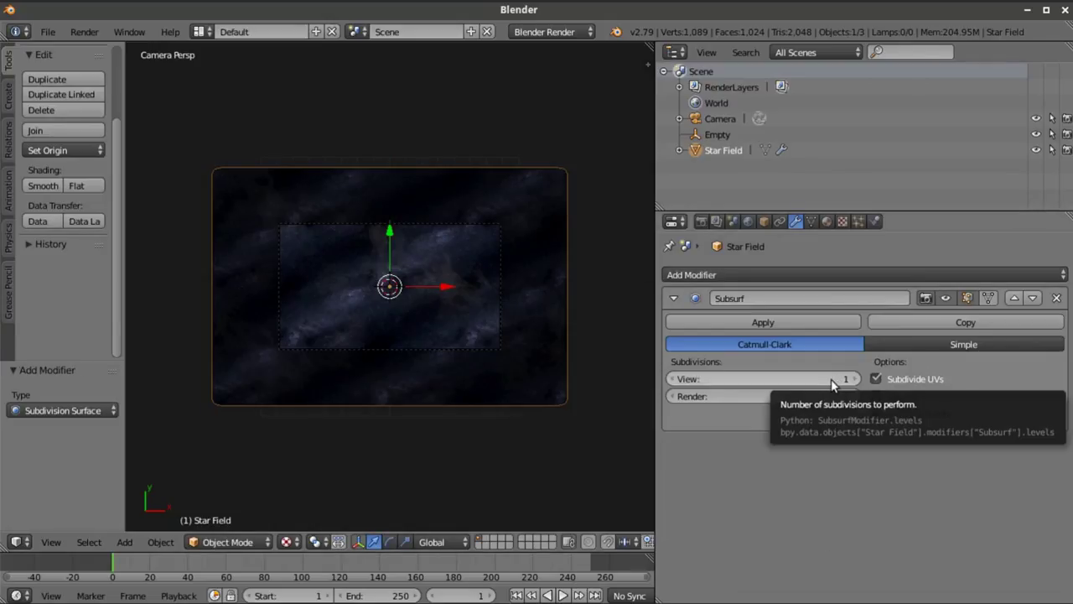
{"action": "left_click", "coordinate": [913, 342]}
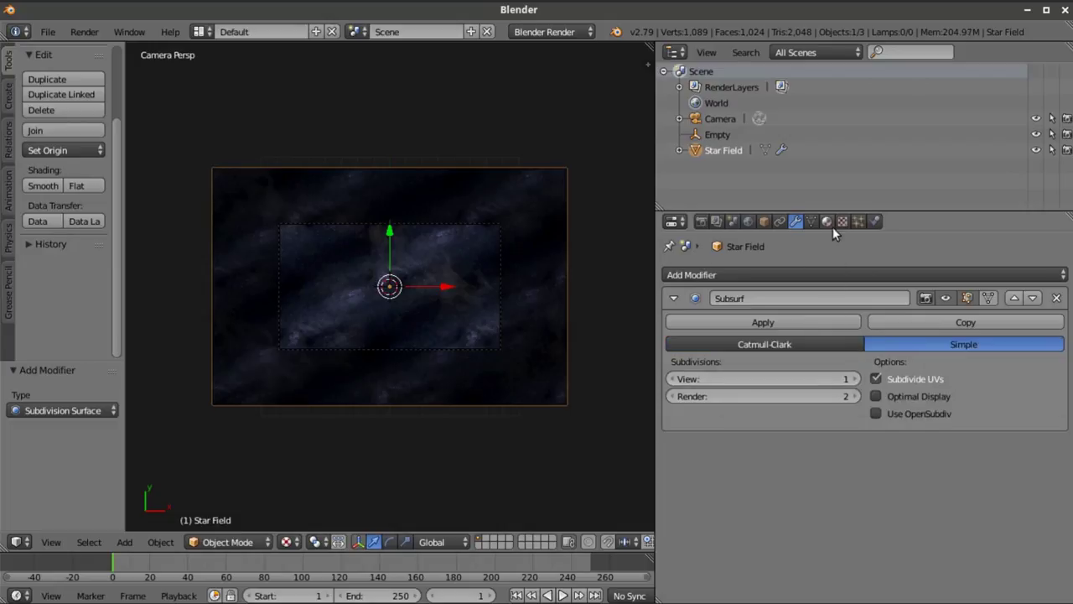
Add a Displace modifier below the Subsurf modifier on the Star Field plane and give it a new texture
{"action": "left_click", "coordinate": [793, 274]}
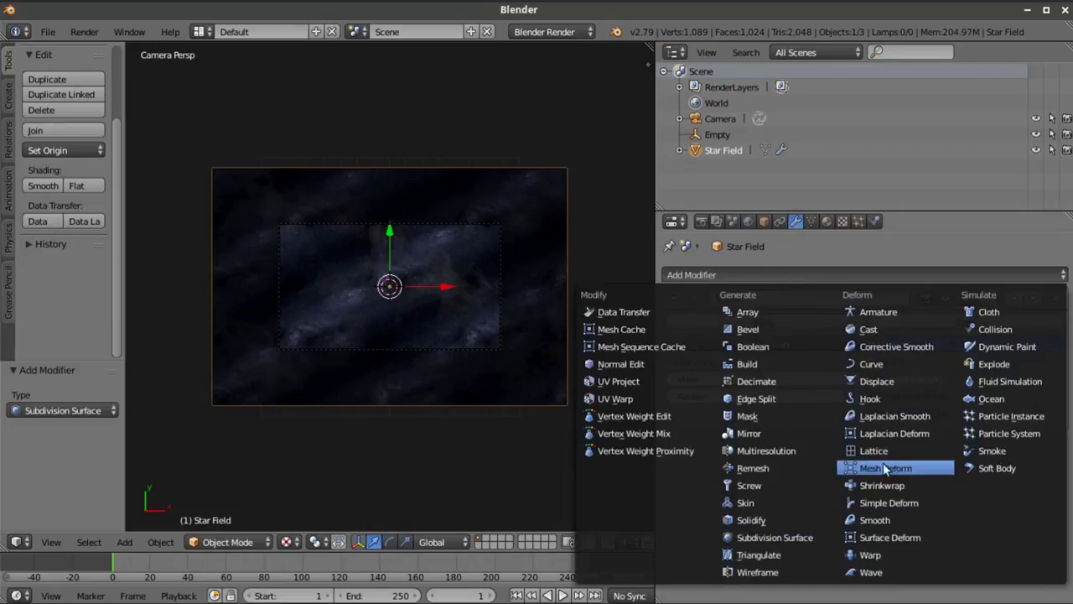
{"action": "left_click", "coordinate": [876, 381]}
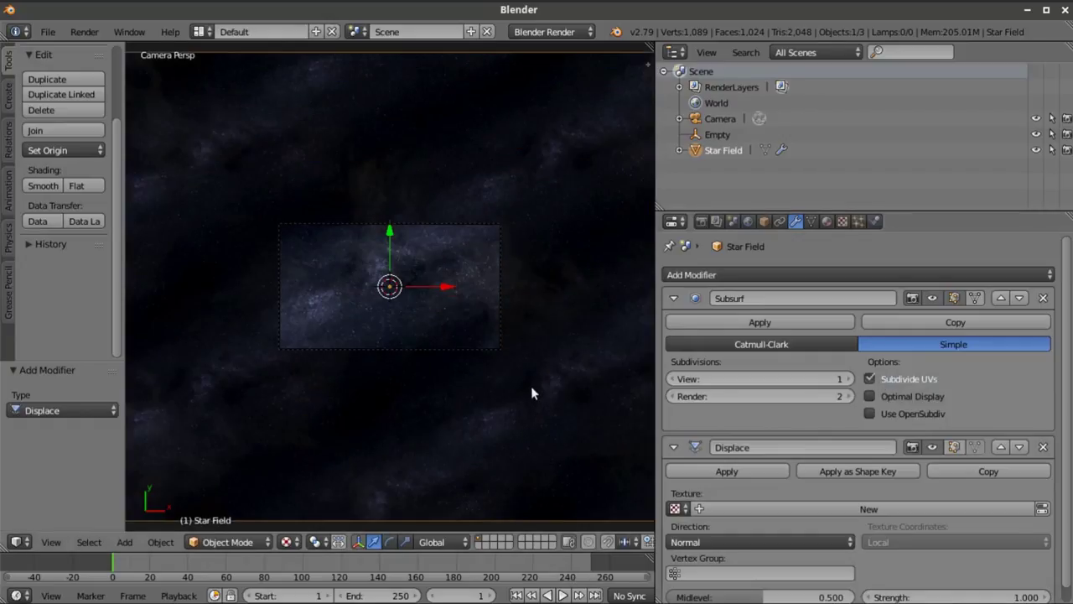
{"action": "scroll", "coordinate": [531, 385], "scroll_direction": "up", "scroll_amount": 2}
{"action": "scroll", "coordinate": [912, 452], "scroll_direction": "down", "scroll_amount": 1}
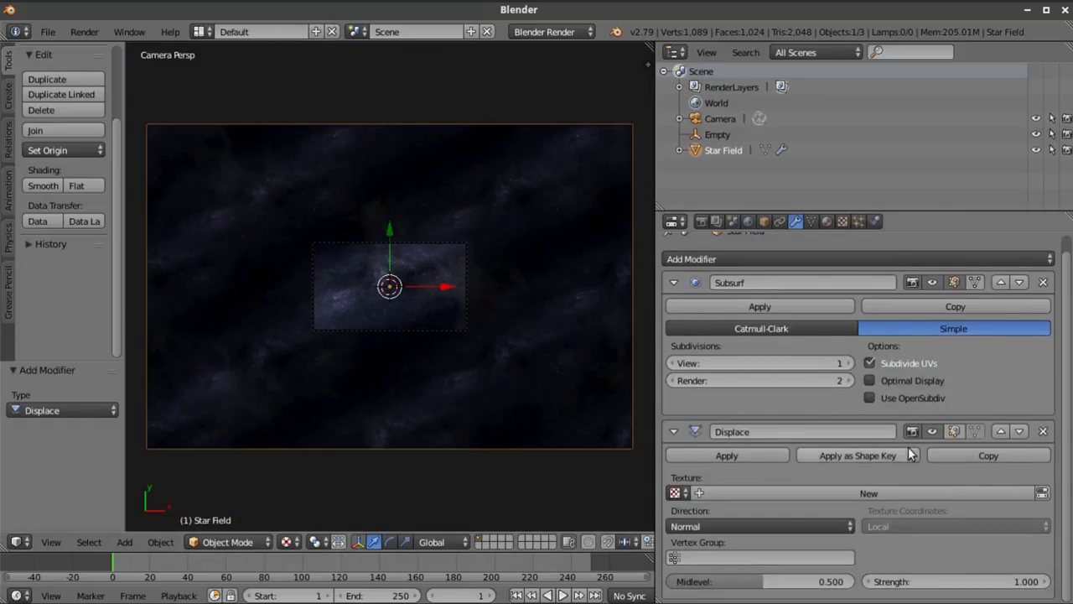
{"action": "left_click", "coordinate": [705, 493]}
{"action": "scroll", "coordinate": [624, 434], "scroll_direction": "up", "scroll_amount": 5}
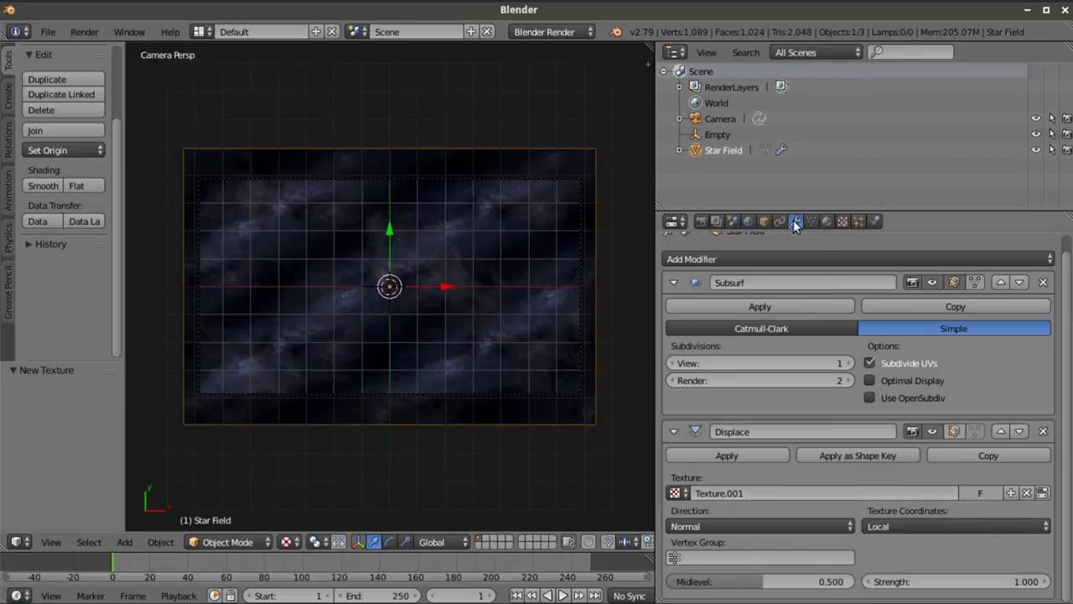
Set the Displace modifier's texture type to Blend with a Spherical progression
{"action": "left_click", "coordinate": [842, 223]}
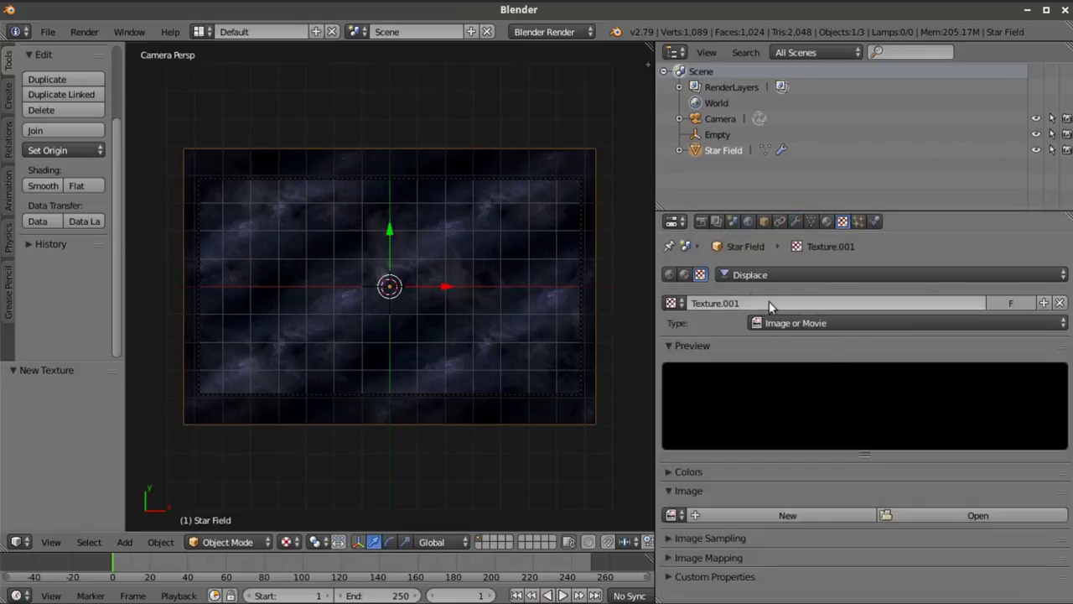
{"action": "left_click", "coordinate": [829, 321]}
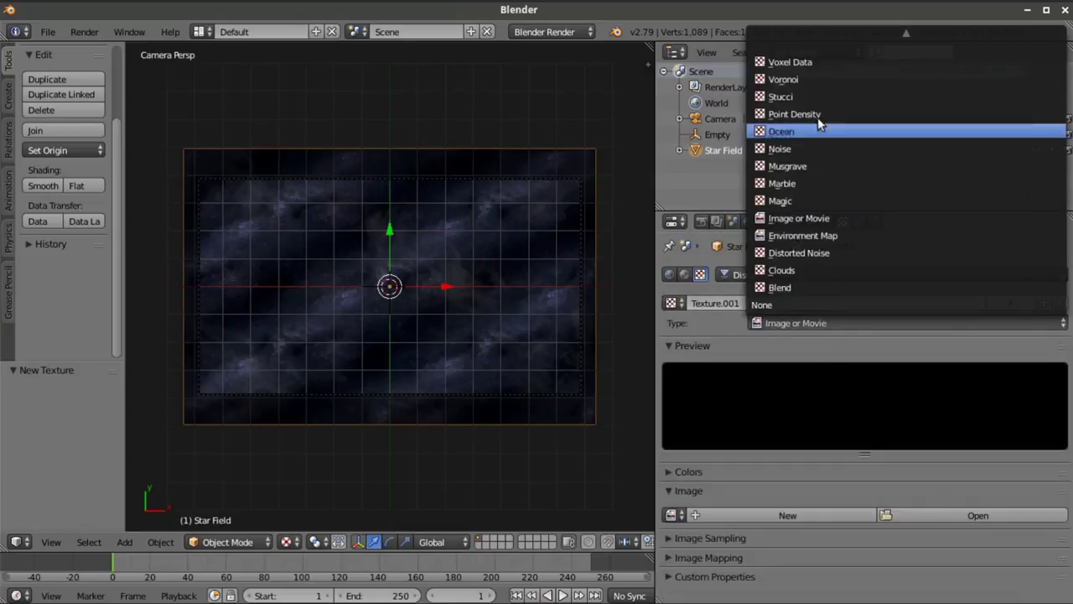
{"action": "left_click", "coordinate": [808, 285]}
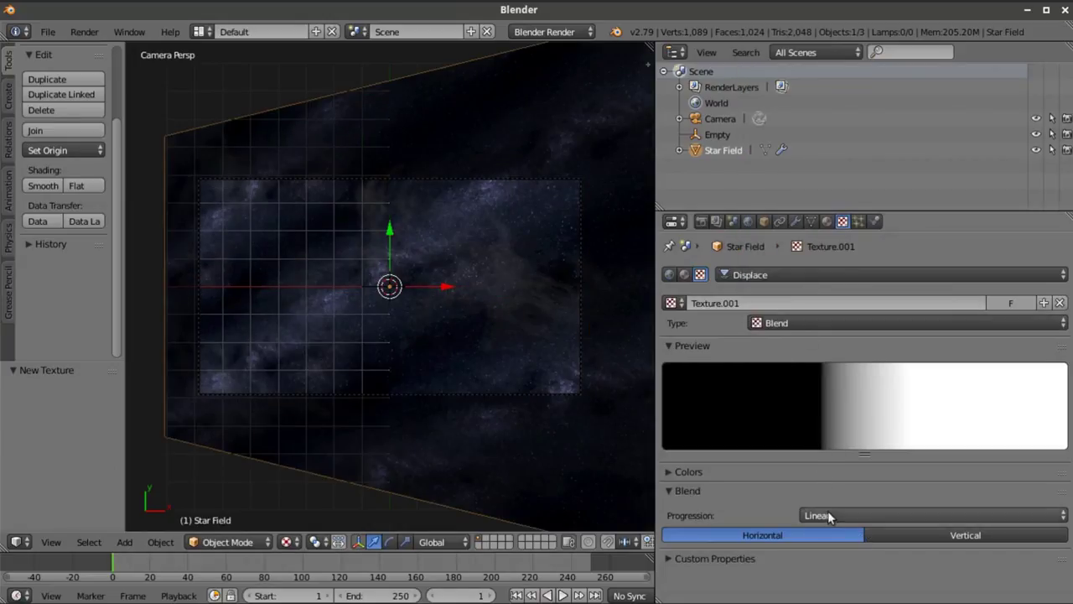
{"action": "left_click", "coordinate": [825, 513]}
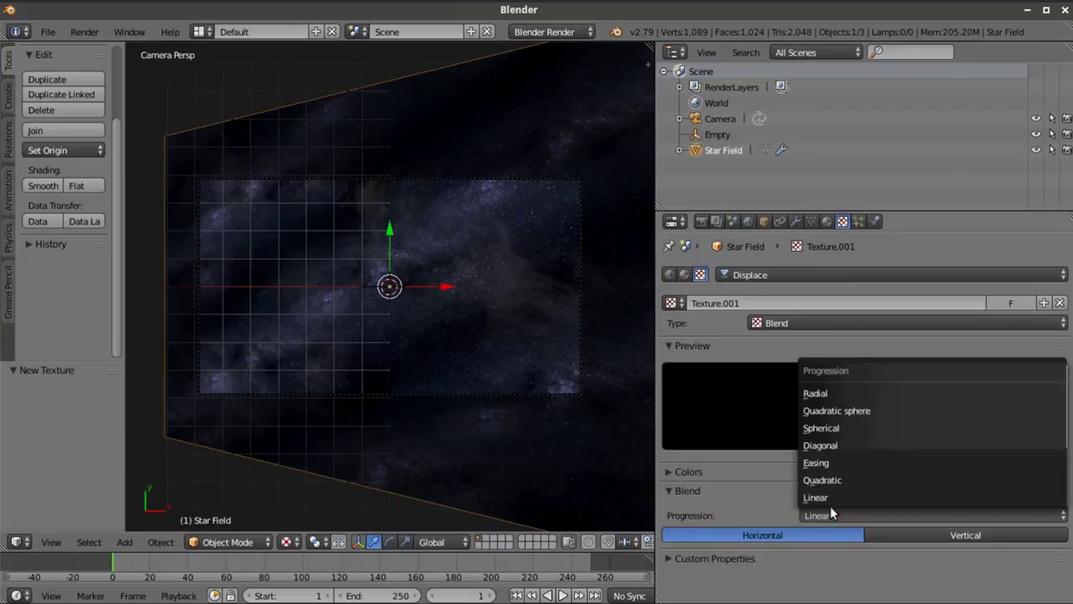
{"action": "left_click", "coordinate": [839, 428]}
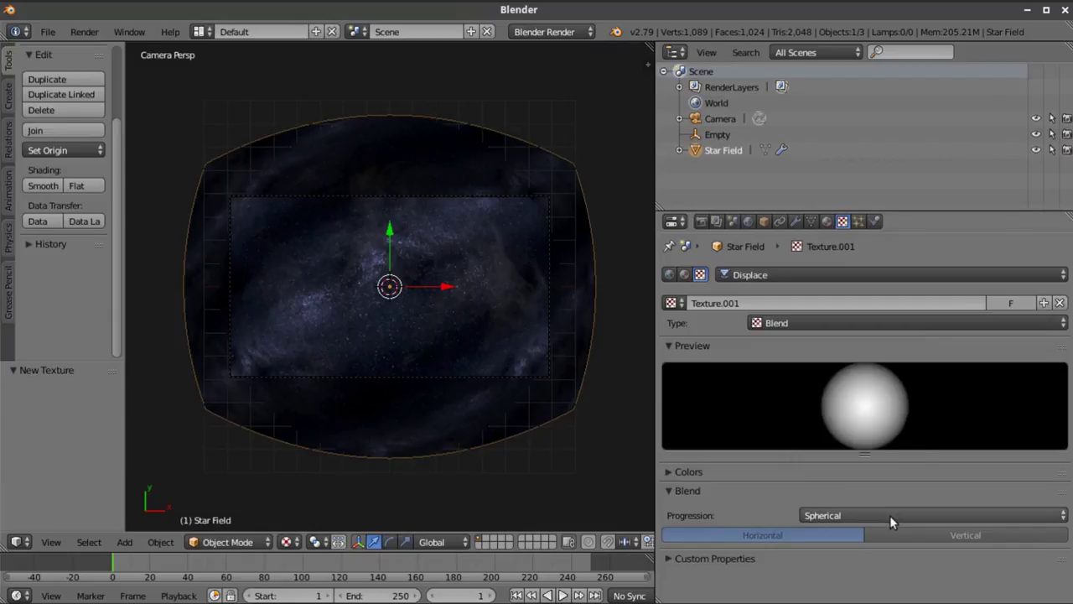
Set the Displace modifier's texture coordinates to Object and use the Empty as the coordinate object
{"action": "left_click", "coordinate": [827, 222]}
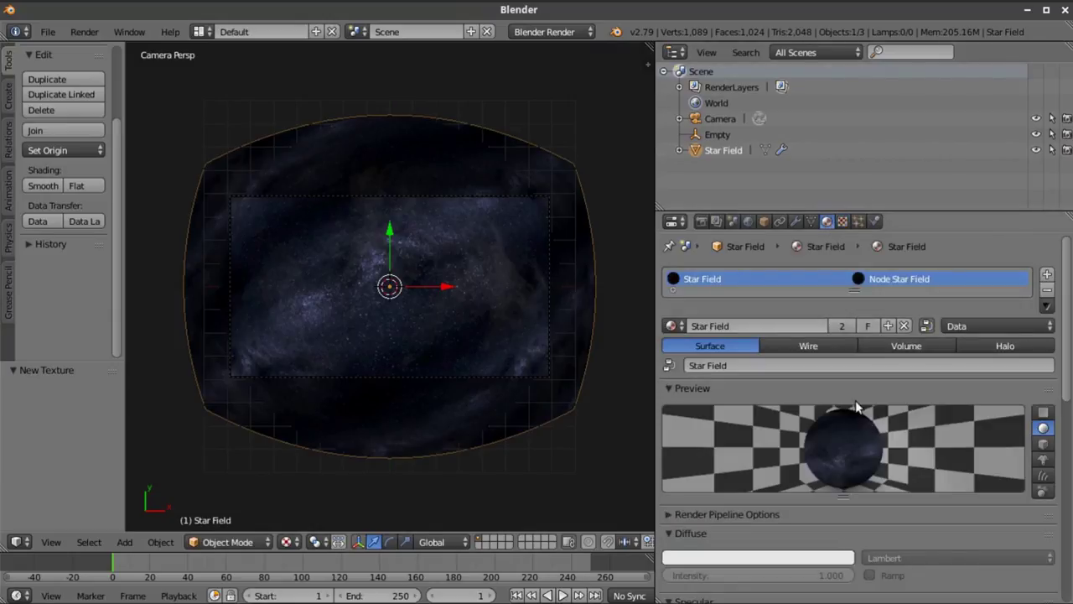
{"action": "left_click", "coordinate": [796, 221]}
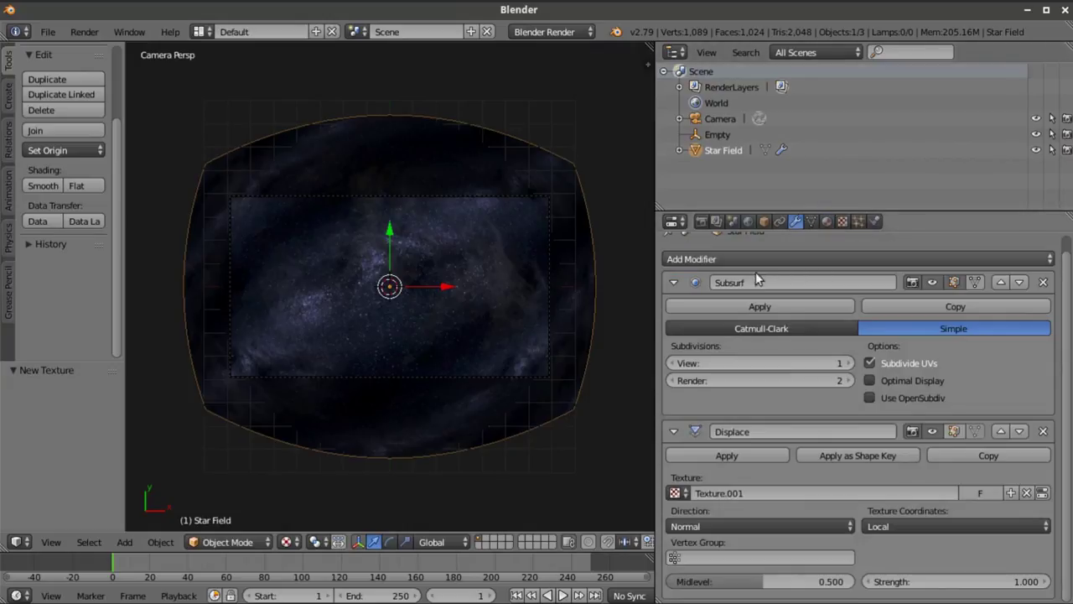
{"action": "left_click", "coordinate": [991, 527]}
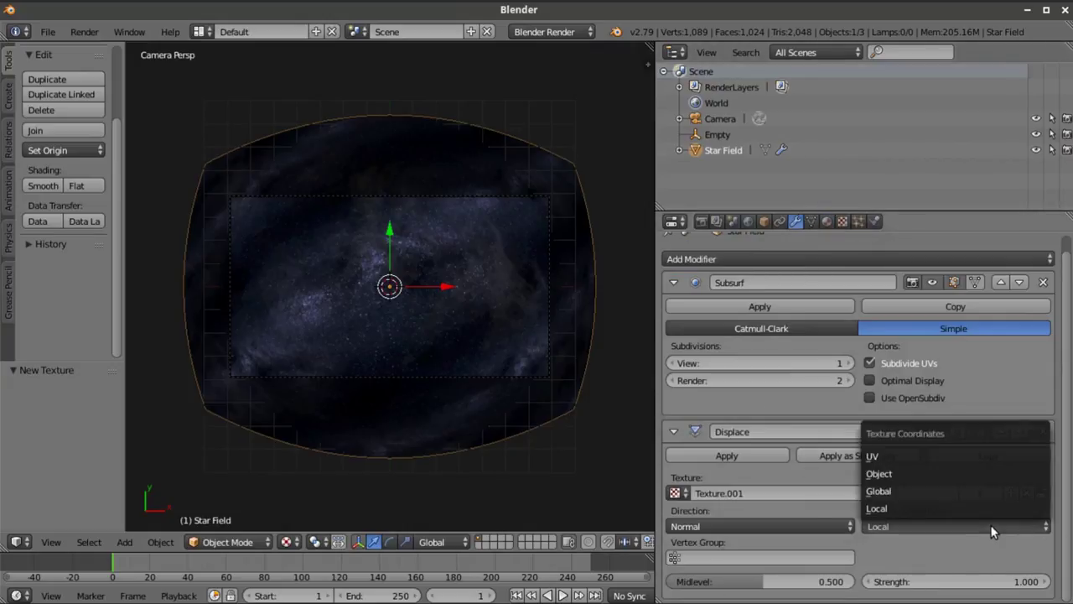
{"action": "left_click", "coordinate": [896, 471]}
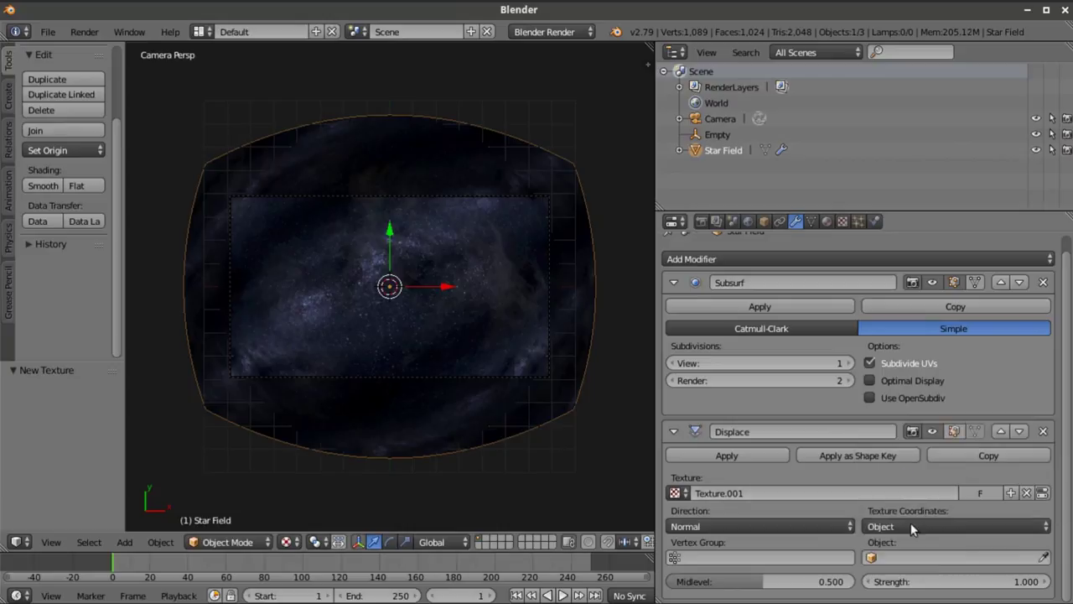
{"action": "left_click", "coordinate": [906, 558]}
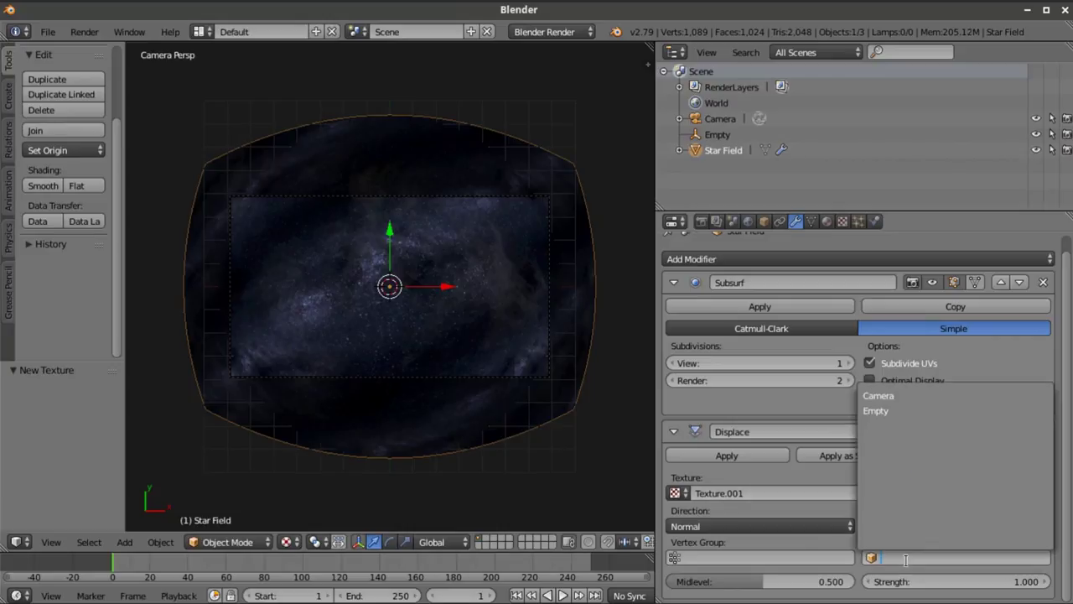
{"action": "left_click", "coordinate": [878, 410]}
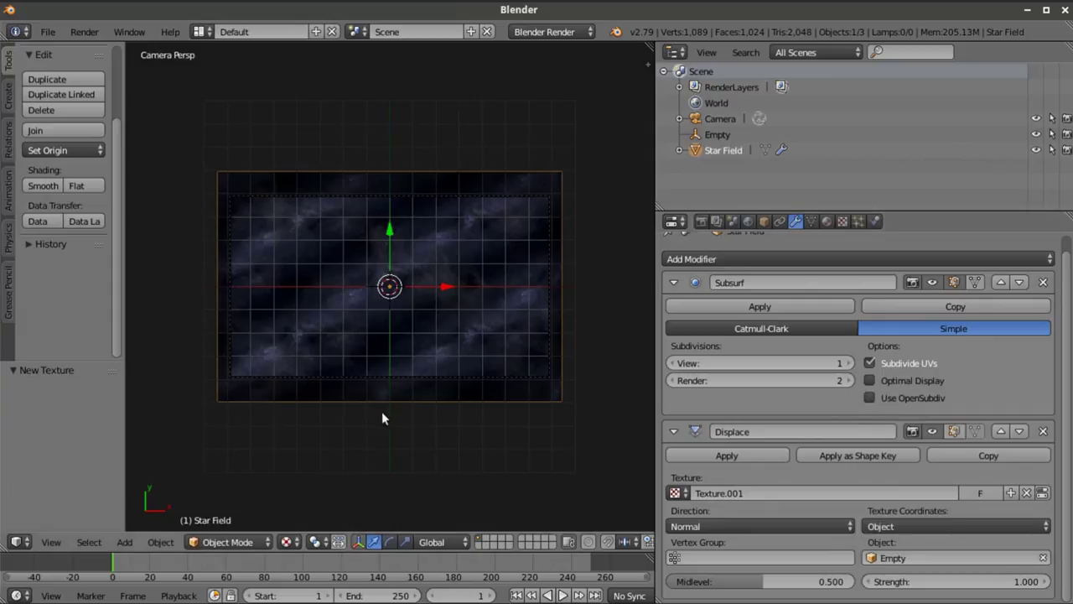
Examine the displaced Star Field plane up close in the camera view and its spike from the side
{"action": "scroll", "coordinate": [383, 411], "scroll_direction": "up", "scroll_amount": 3}
{"action": "scroll", "coordinate": [433, 348], "scroll_direction": "up", "scroll_amount": 3}
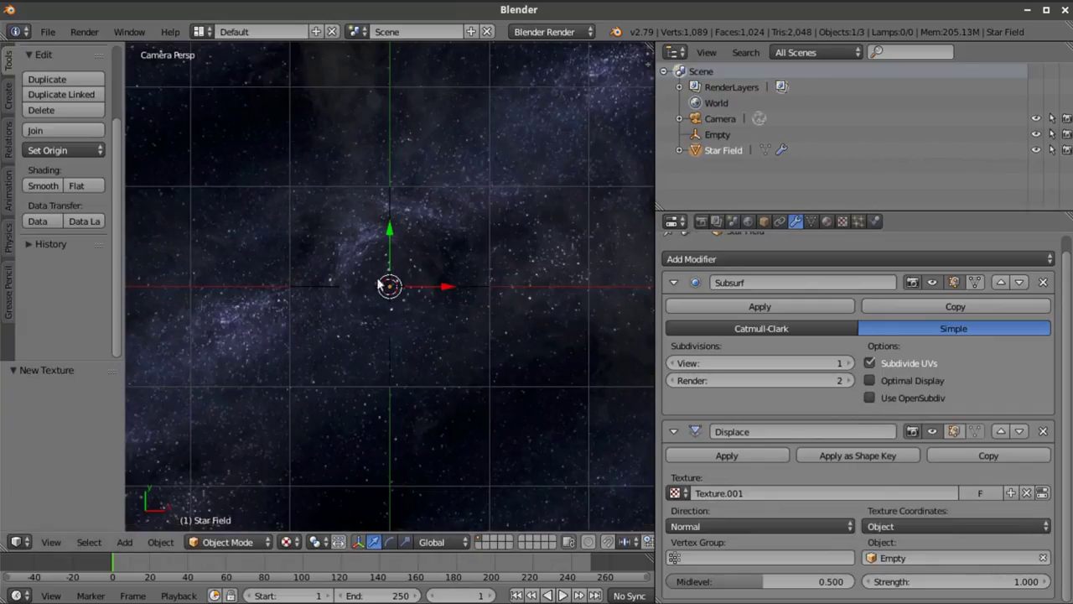
{"action": "scroll", "coordinate": [423, 359], "scroll_direction": "down", "scroll_amount": 5}
{"action": "middle_click_drag", "start_coordinate": [463, 421], "coordinate": [386, 410]}
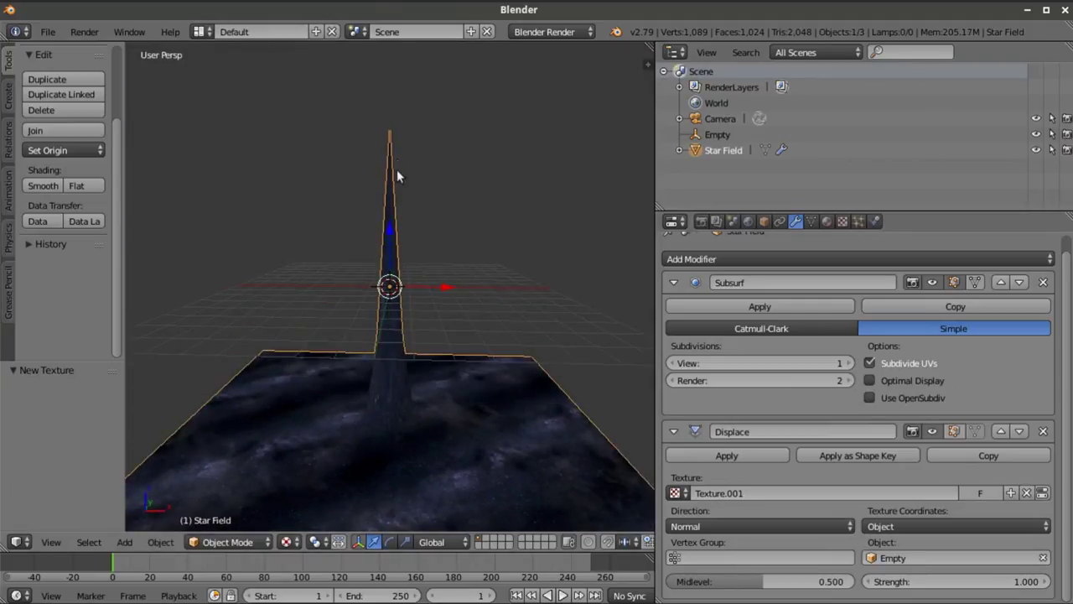
{"action": "scroll", "coordinate": [408, 252], "scroll_direction": "up", "scroll_amount": 2}
{"action": "scroll", "coordinate": [410, 254], "scroll_direction": "down", "scroll_amount": 5}
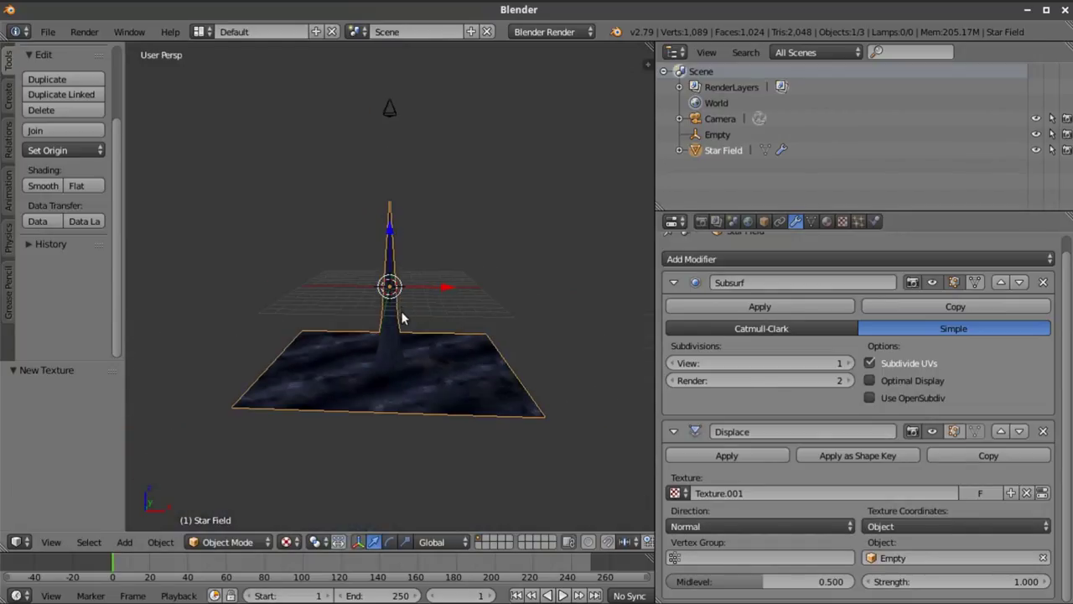
{"action": "mouse_move", "coordinate": [403, 341]}
{"action": "middle_mouse_down"}
{"action": "mouse_move", "coordinate": [515, 335]}
{"action": "mouse_move", "coordinate": [510, 271]}
{"action": "mouse_move", "coordinate": [467, 240]}
{"action": "mouse_move", "coordinate": [440, 123]}
{"action": "mouse_move", "coordinate": [399, 355]}
{"action": "middle_mouse_up"}
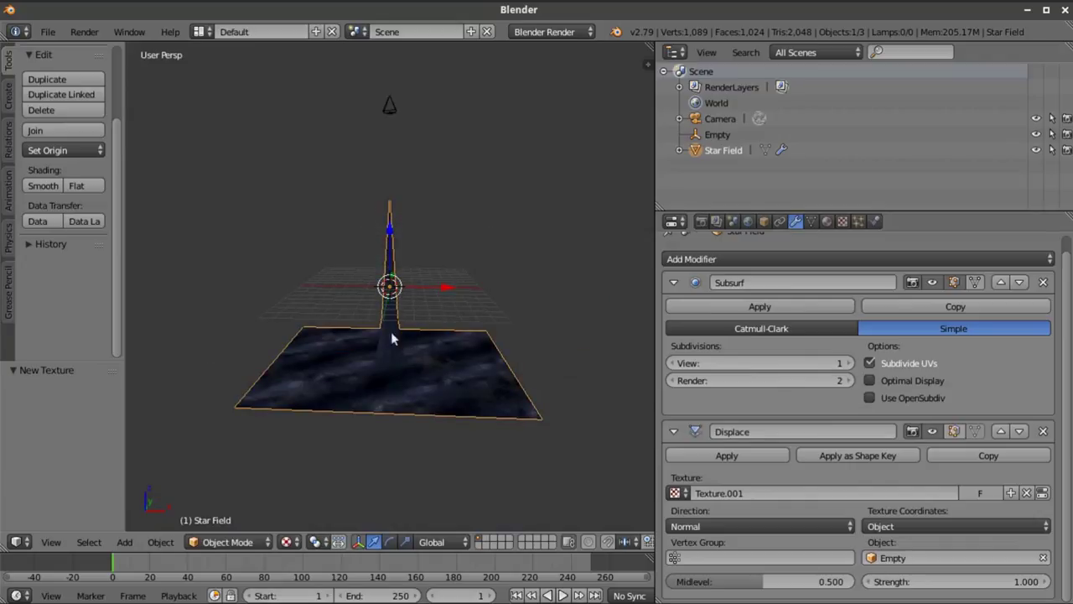
{"action": "middle_click_drag", "start_coordinate": [423, 340], "coordinate": [537, 352]}
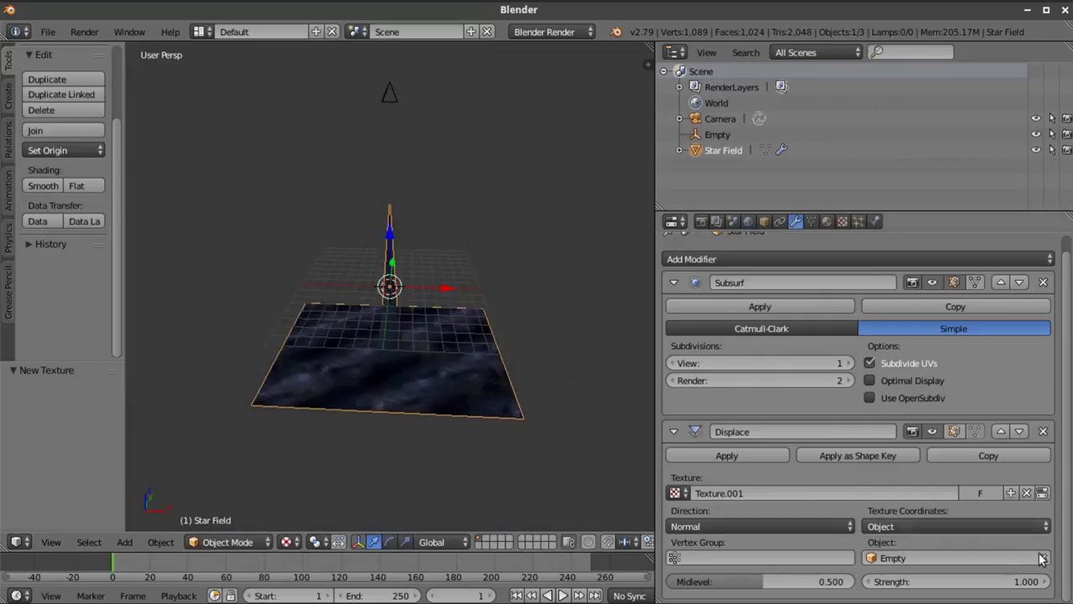
Set the Displace modifier's midlevel to 0 and its strength to 0.5
{"action": "left_click", "coordinate": [798, 578]}
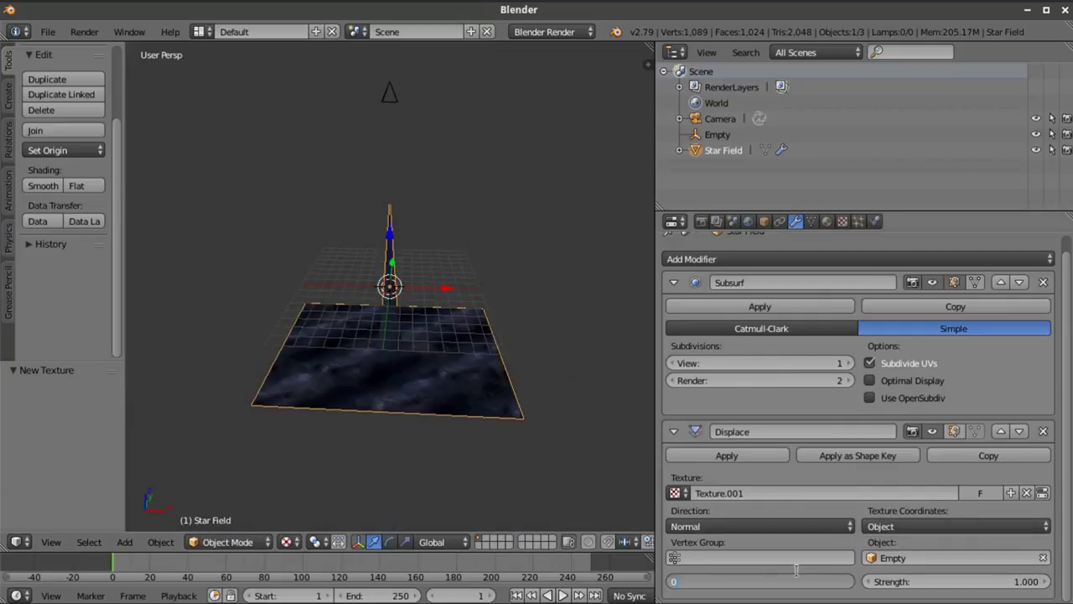
{"action": "type", "text": "0"}
{"action": "key", "text": "Return"}
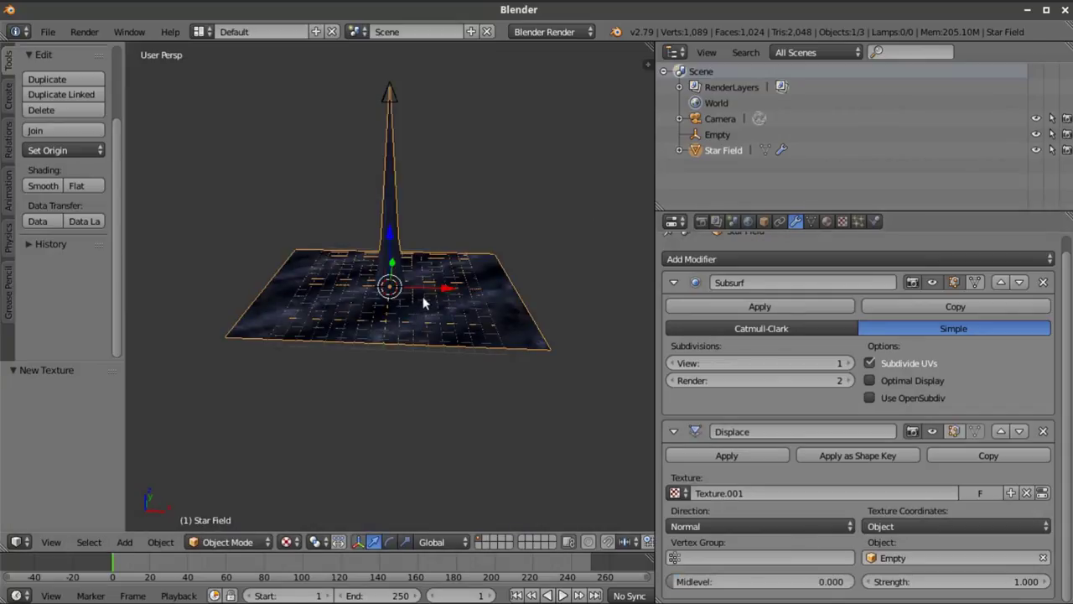
{"action": "middle_click_drag", "start_coordinate": [438, 356], "coordinate": [414, 306]}
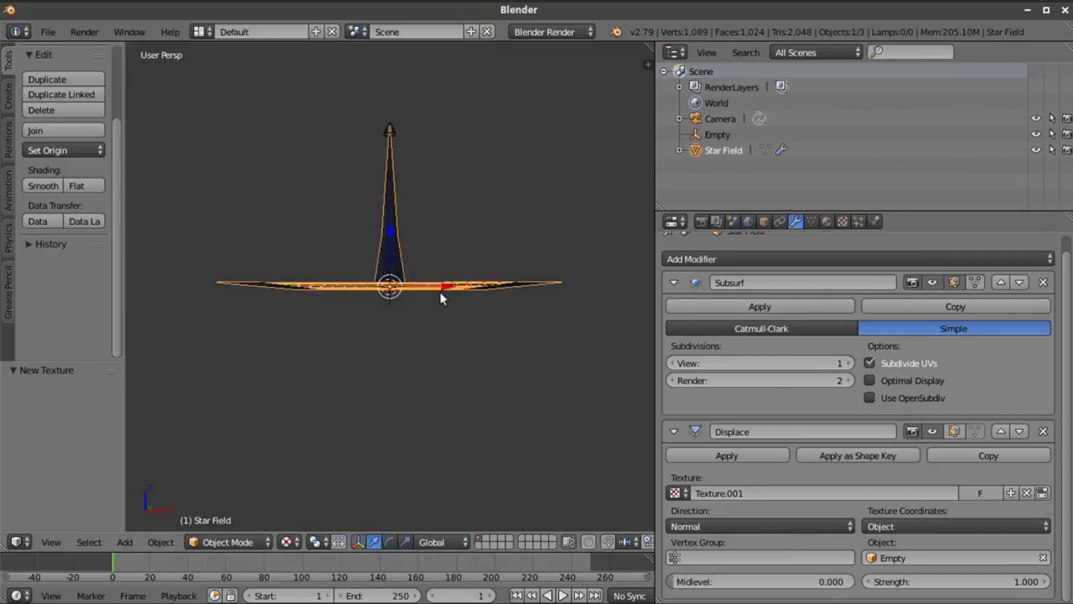
{"action": "left_click", "coordinate": [977, 580]}
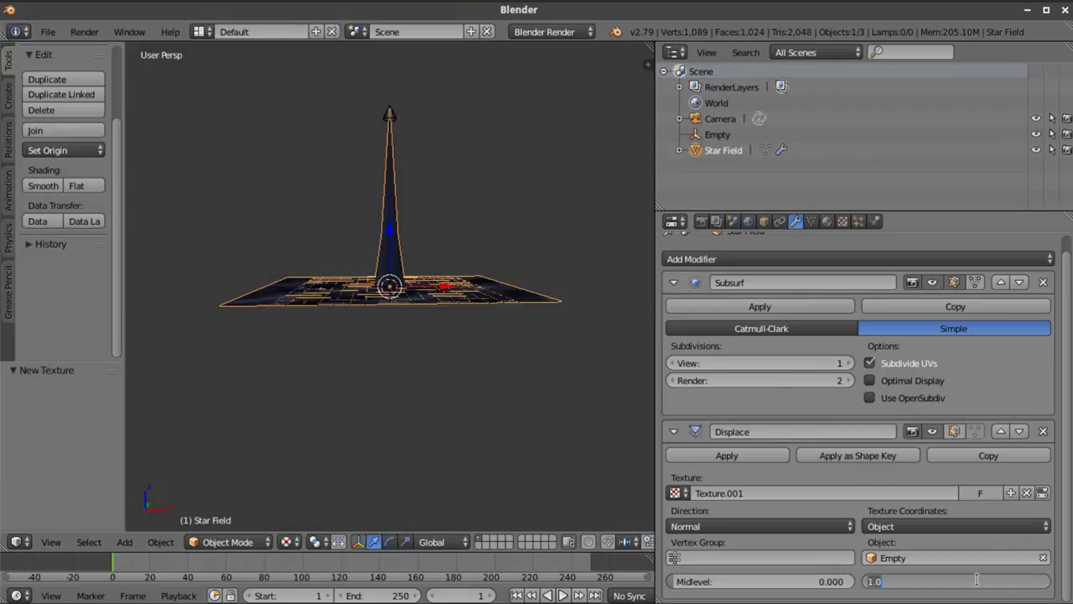
{"action": "type", "text": "0"}
{"action": "key", "text": "Return"}
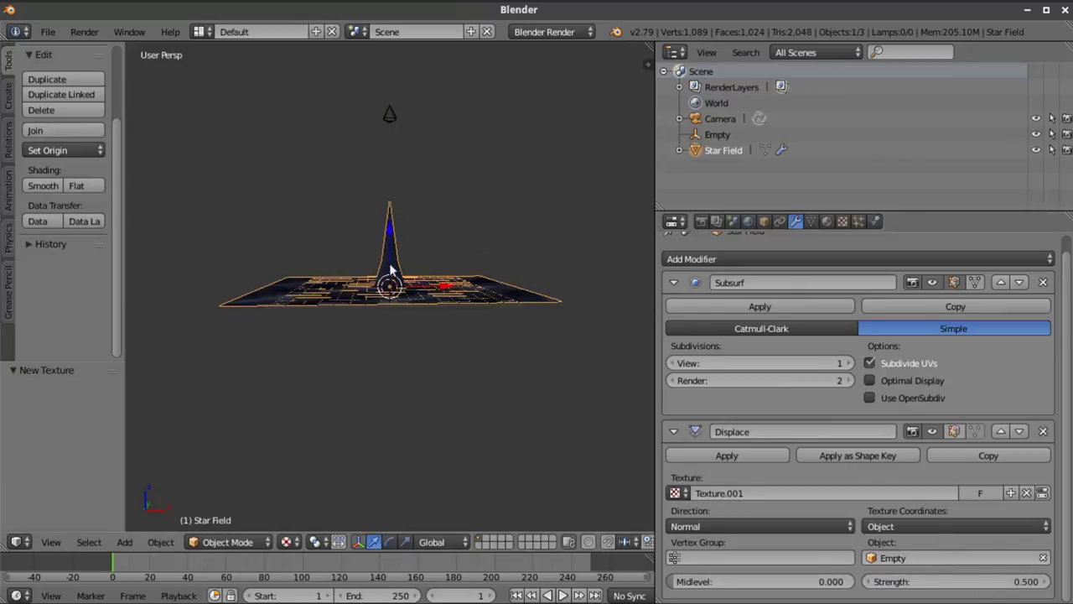
Examine the displaced centre of the Star Field plane through the camera, both up close and at full frame
{"action": "scroll", "coordinate": [385, 101], "scroll_direction": "up", "scroll_amount": 2}
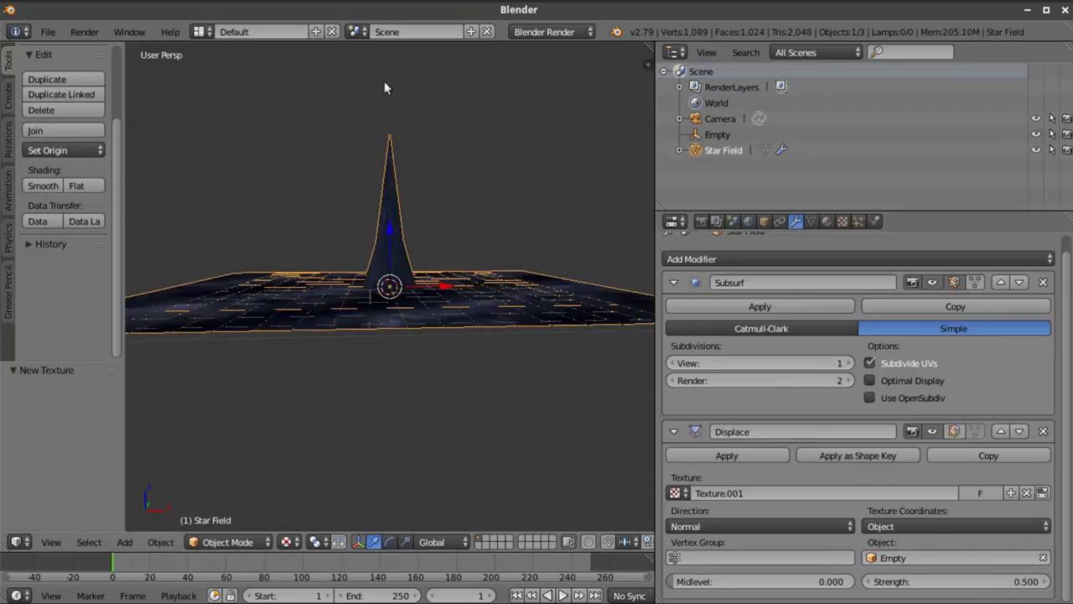
{"action": "left_click", "coordinate": [51, 542]}
{"action": "left_click", "coordinate": [80, 485]}
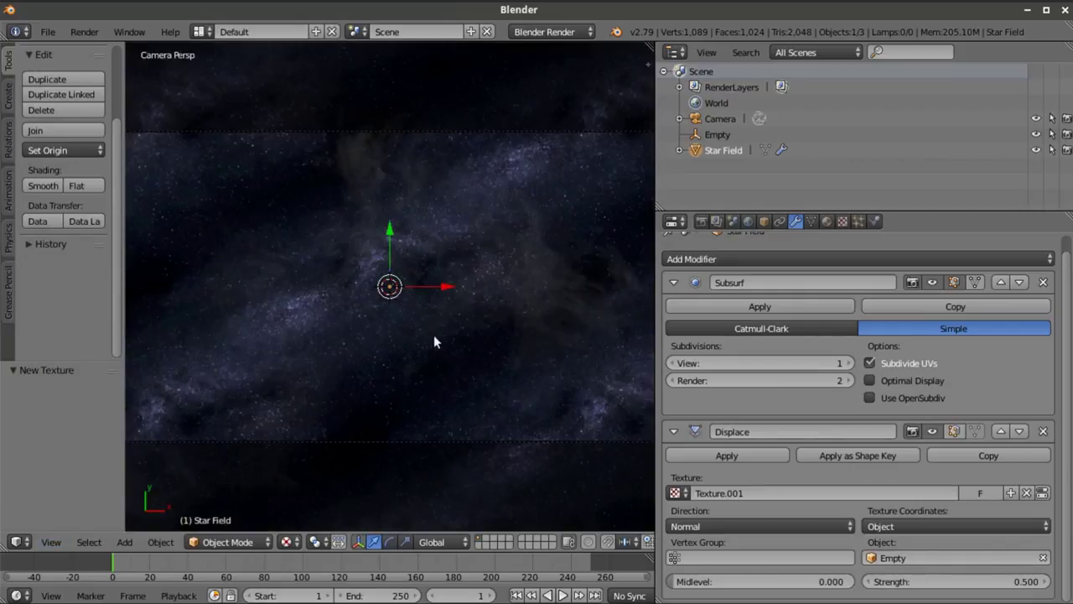
{"action": "scroll", "coordinate": [445, 334], "scroll_direction": "down", "scroll_amount": 1}
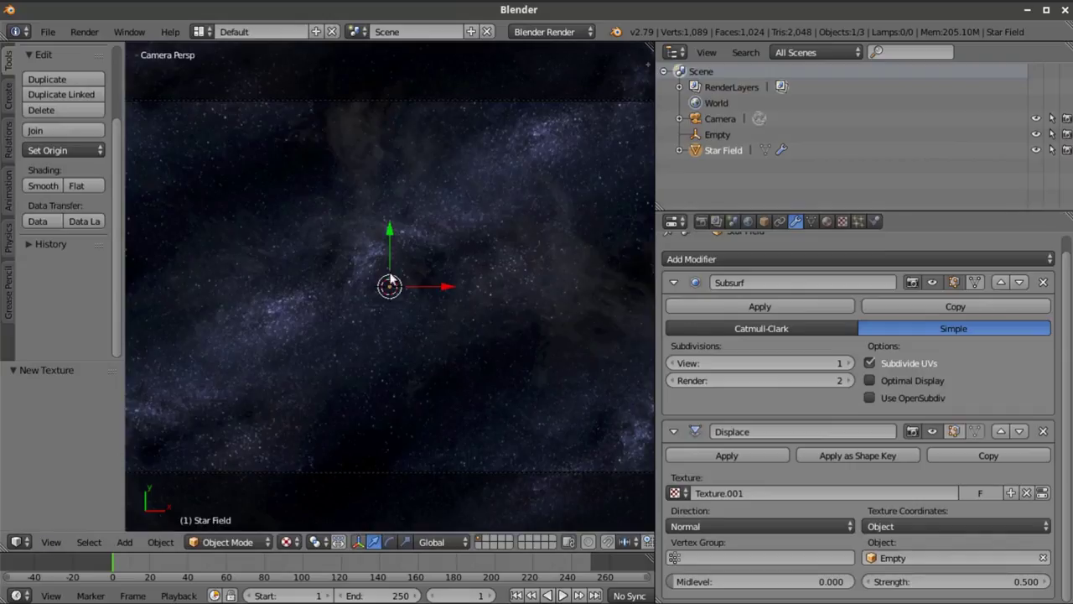
{"action": "scroll", "coordinate": [409, 294], "scroll_direction": "down", "scroll_amount": 1}
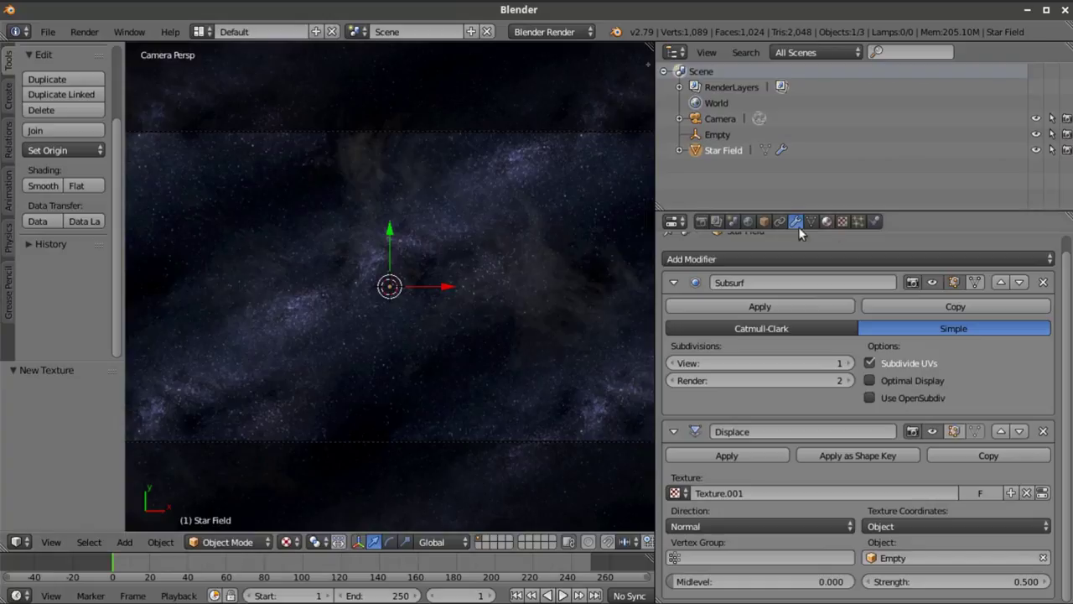
{"action": "scroll", "coordinate": [407, 289], "scroll_direction": "up", "scroll_amount": 2}
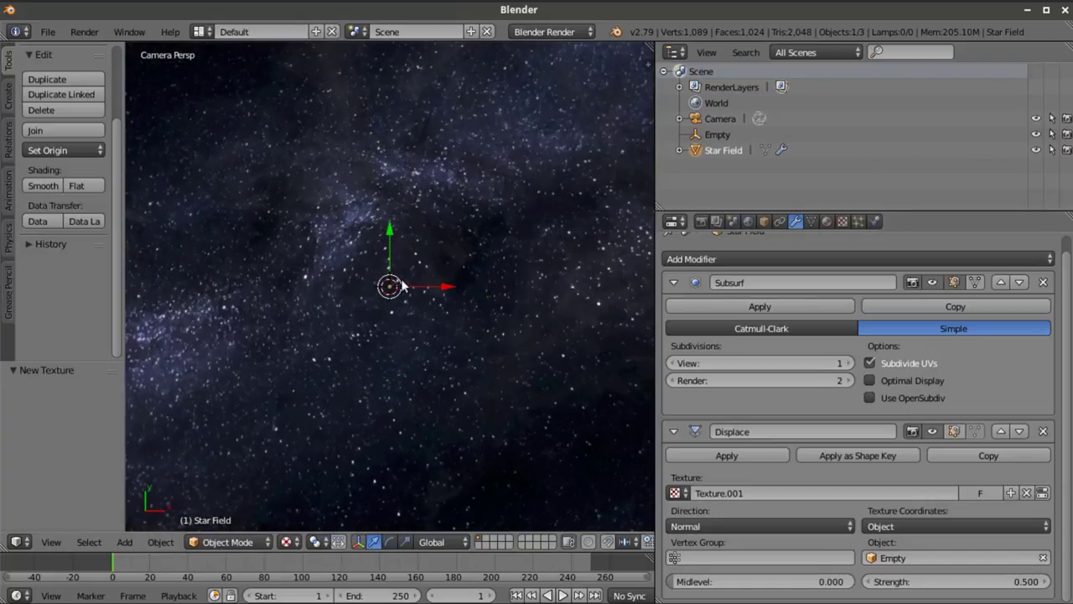
{"action": "scroll", "coordinate": [434, 287], "scroll_direction": "down", "scroll_amount": 2}
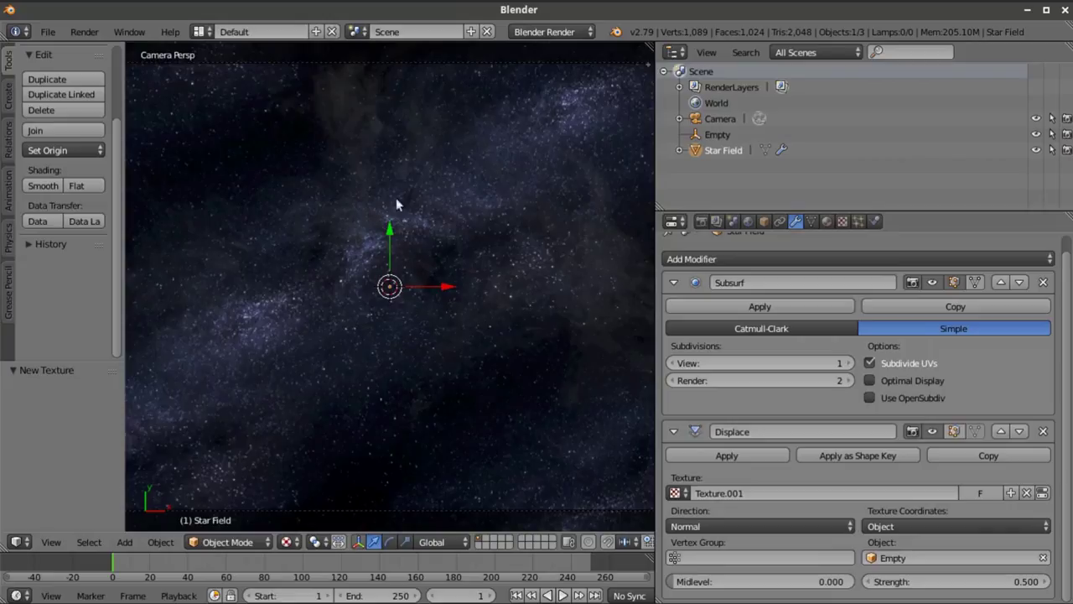
{"action": "scroll", "coordinate": [491, 295], "scroll_direction": "down", "scroll_amount": 4}
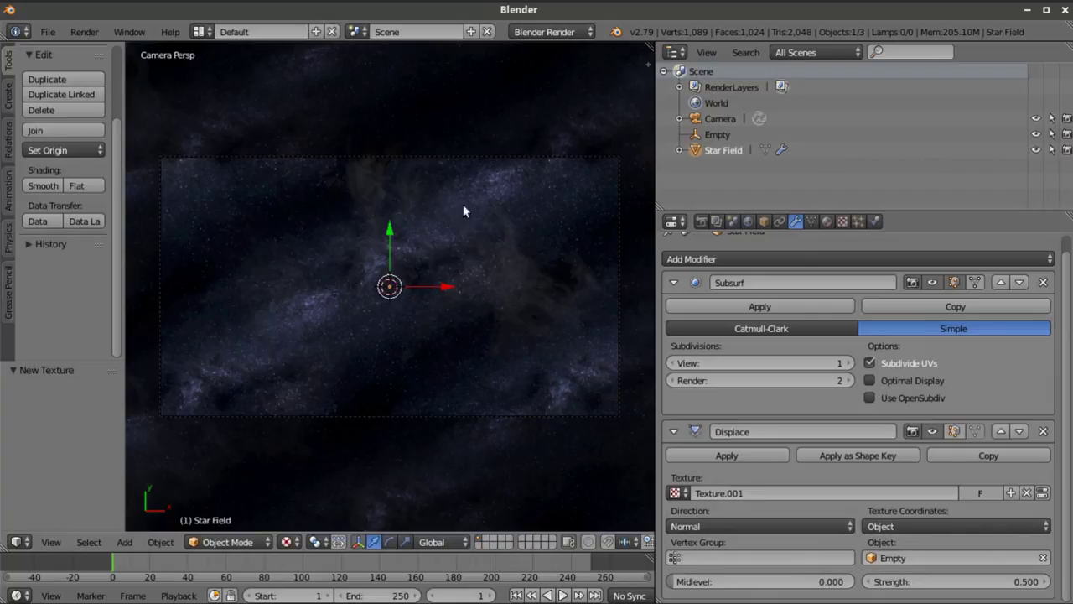
{"action": "scroll", "coordinate": [436, 316], "scroll_direction": "up", "scroll_amount": 3}
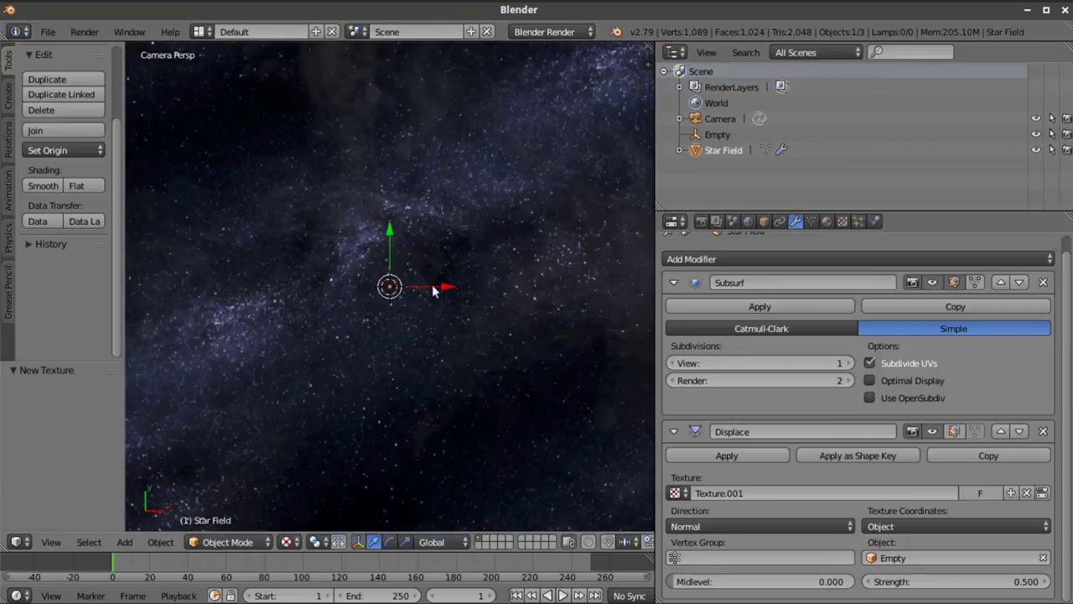
{"action": "scroll", "coordinate": [437, 293], "scroll_direction": "down", "scroll_amount": 3}
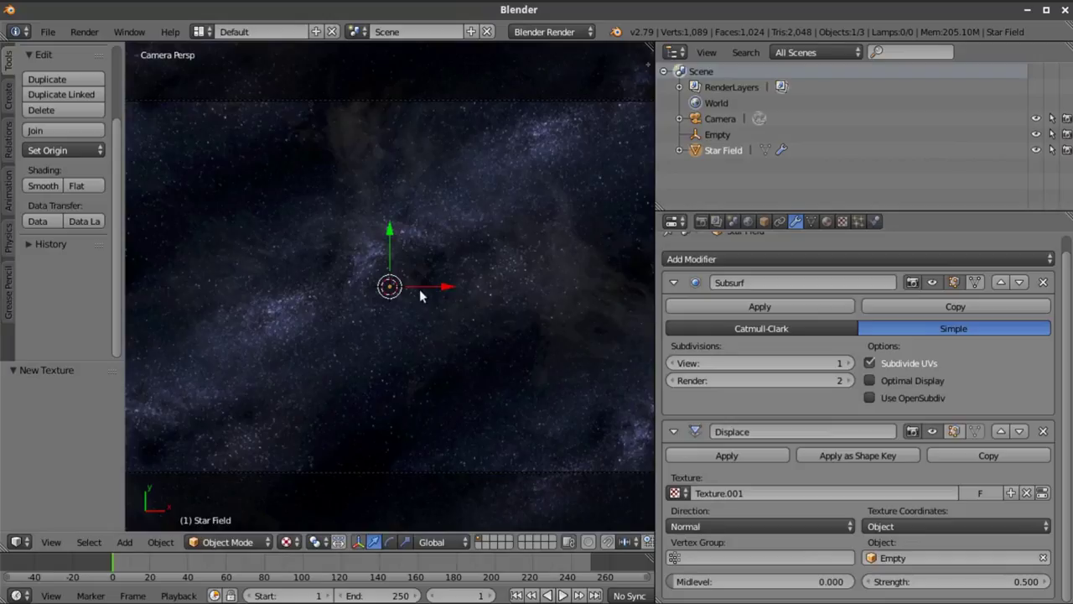
{"action": "scroll", "coordinate": [432, 281], "scroll_direction": "down", "scroll_amount": 2}
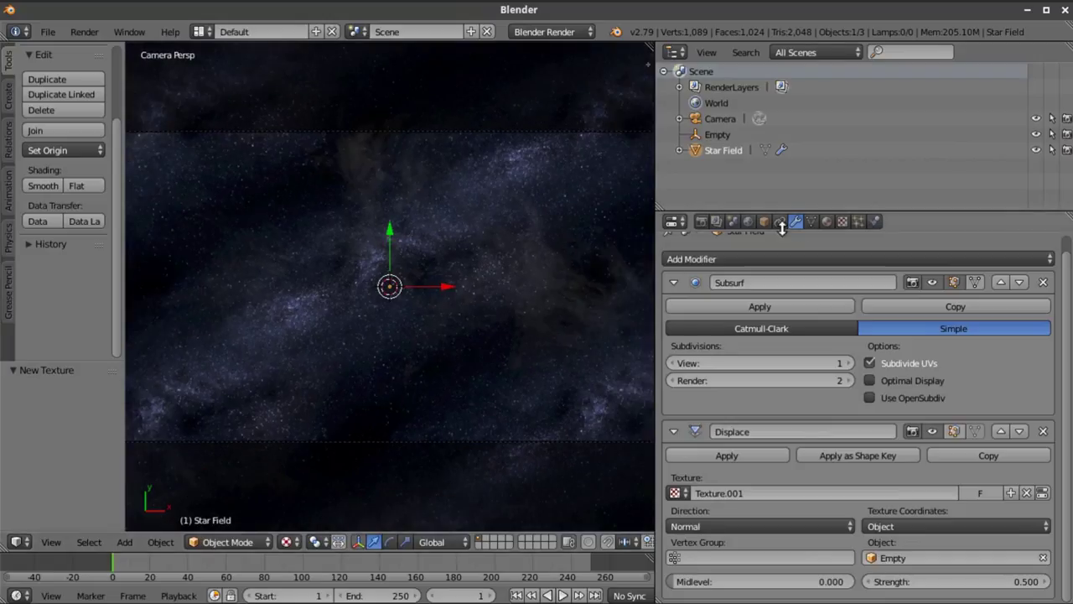
Enable the color ramp on the Displace modifier's Blend texture and make its black stop fully opaque with alpha 1
{"action": "left_click", "coordinate": [842, 220]}
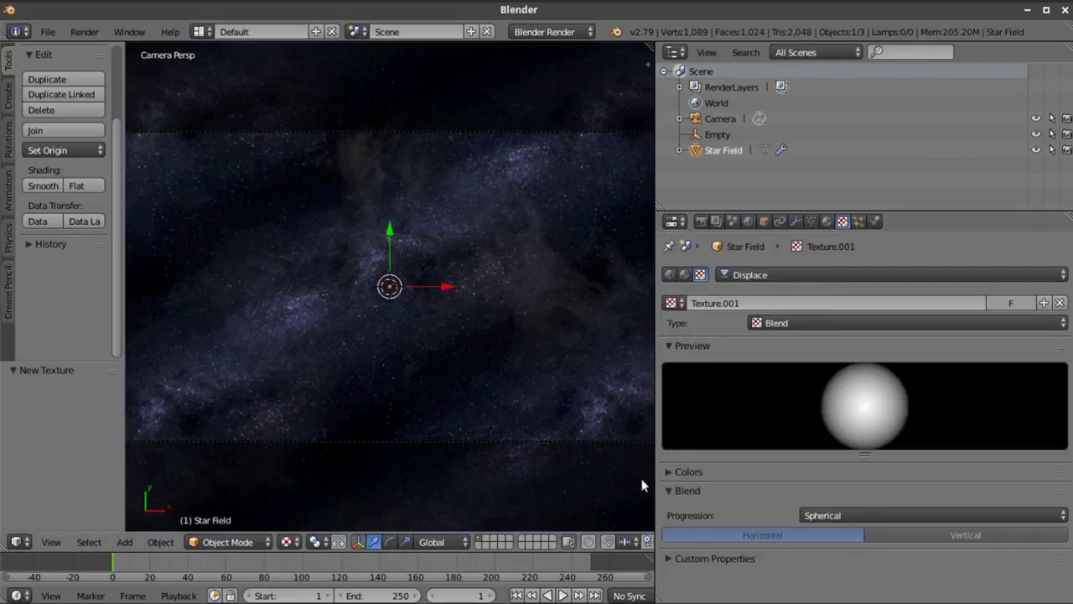
{"action": "left_click", "coordinate": [675, 489]}
{"action": "left_click", "coordinate": [677, 490]}
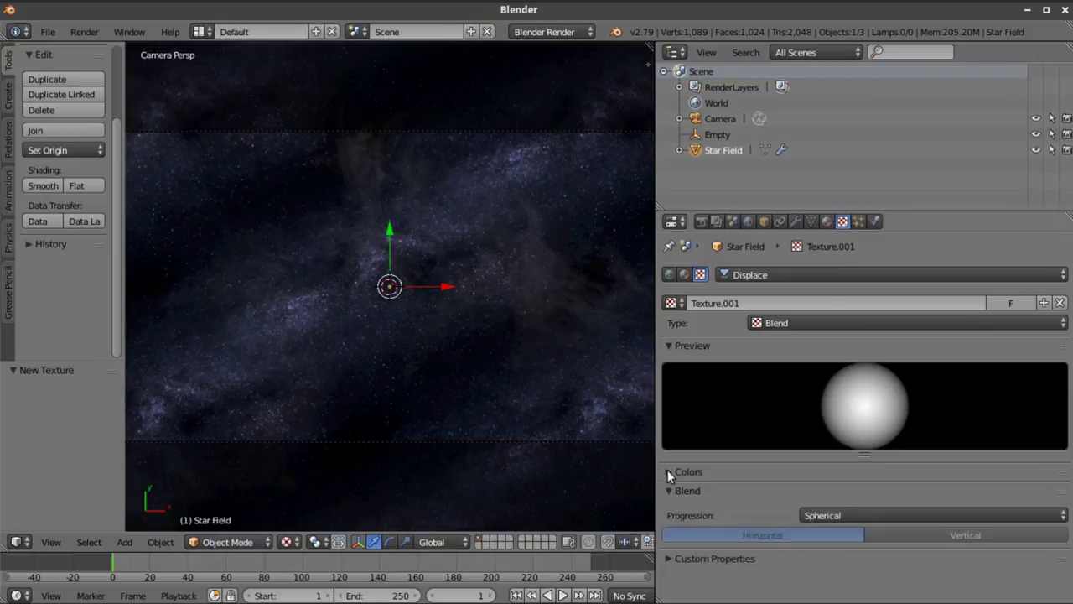
{"action": "left_click", "coordinate": [669, 471]}
{"action": "scroll", "coordinate": [741, 478], "scroll_direction": "down", "scroll_amount": 2}
{"action": "left_click", "coordinate": [671, 433]}
{"action": "scroll", "coordinate": [855, 470], "scroll_direction": "down", "scroll_amount": 3}
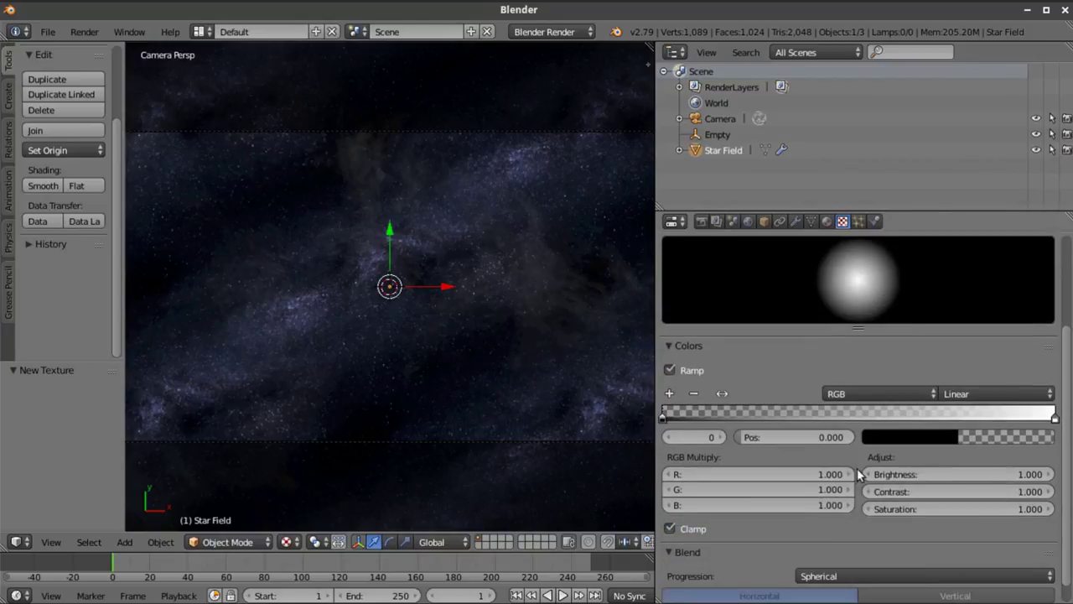
{"action": "left_click", "coordinate": [911, 416]}
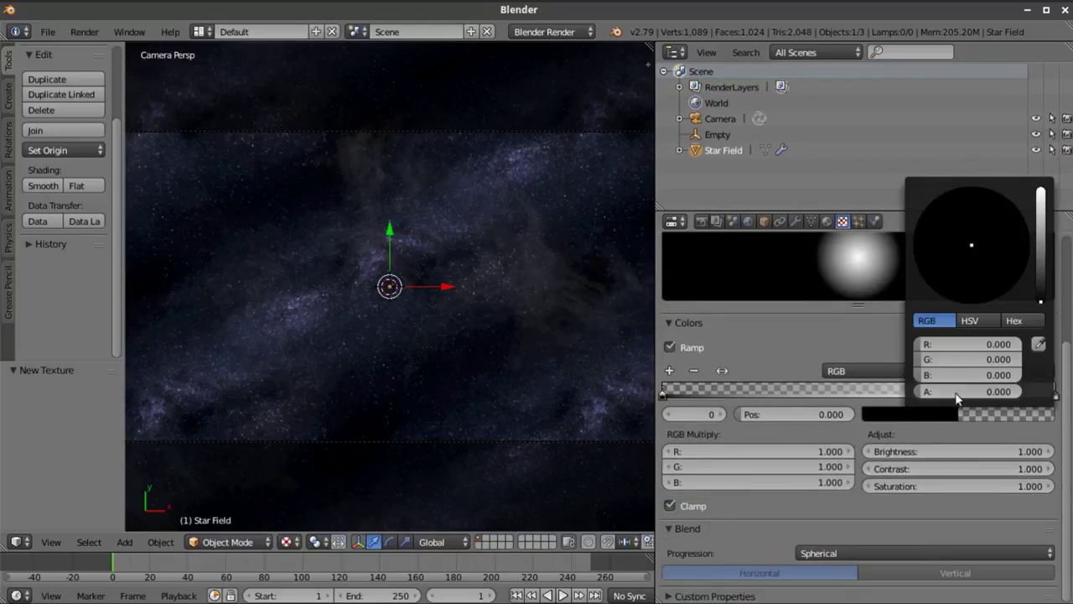
{"action": "left_click_drag", "start_coordinate": [926, 392], "coordinate": [1019, 391]}
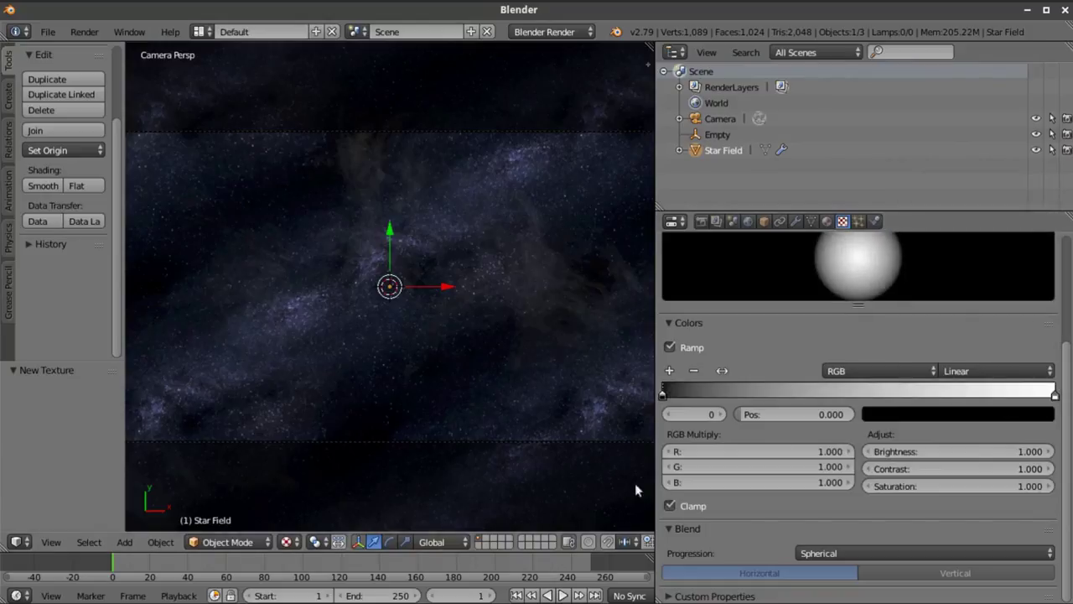
Move the white stop of the Displace texture's color ramp to position 0.336
{"action": "left_click", "coordinate": [1054, 394]}
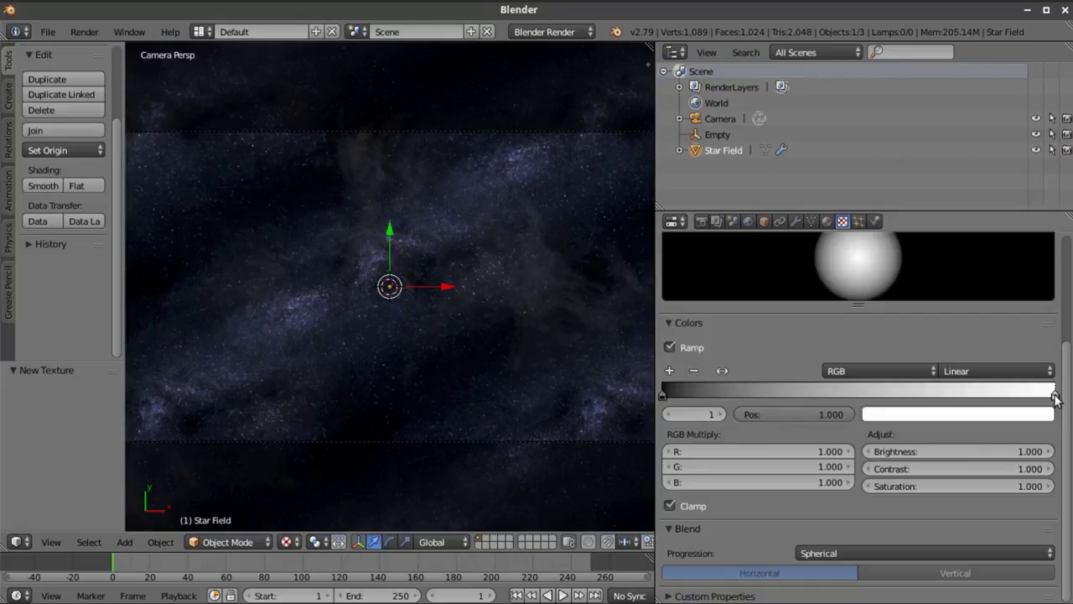
{"action": "left_click_drag", "start_coordinate": [1054, 395], "coordinate": [795, 407]}
{"action": "scroll", "coordinate": [445, 275], "scroll_direction": "up", "scroll_amount": 3}
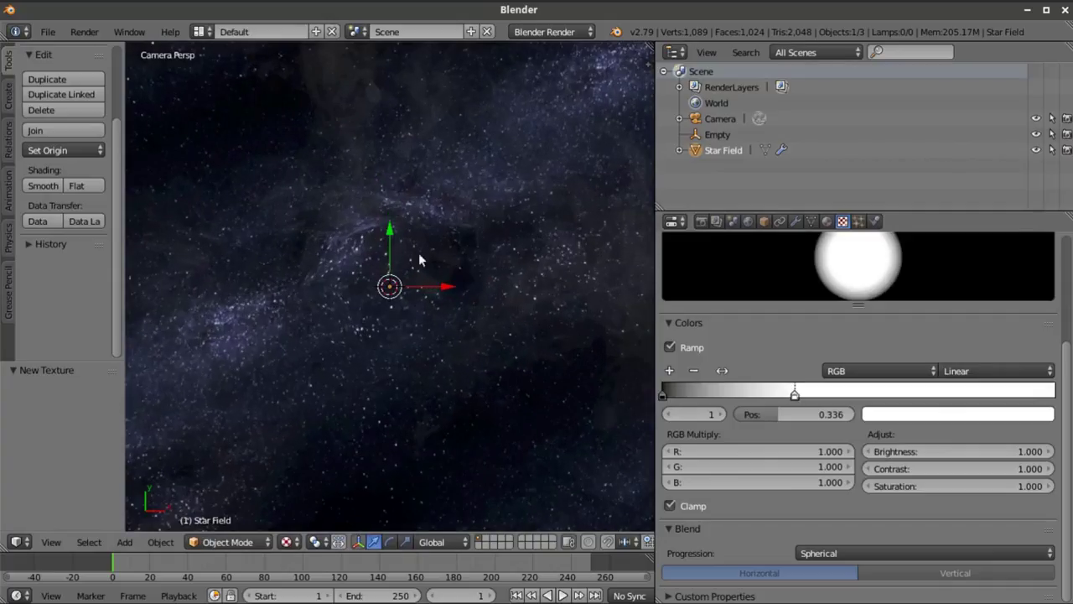
Raise the Star Field's Subsurf viewport subdivisions to 4 and check the displaced bulge from above
{"action": "middle_click_drag", "start_coordinate": [474, 325], "coordinate": [390, 232]}
{"action": "middle_click_drag", "start_coordinate": [408, 173], "coordinate": [394, 327]}
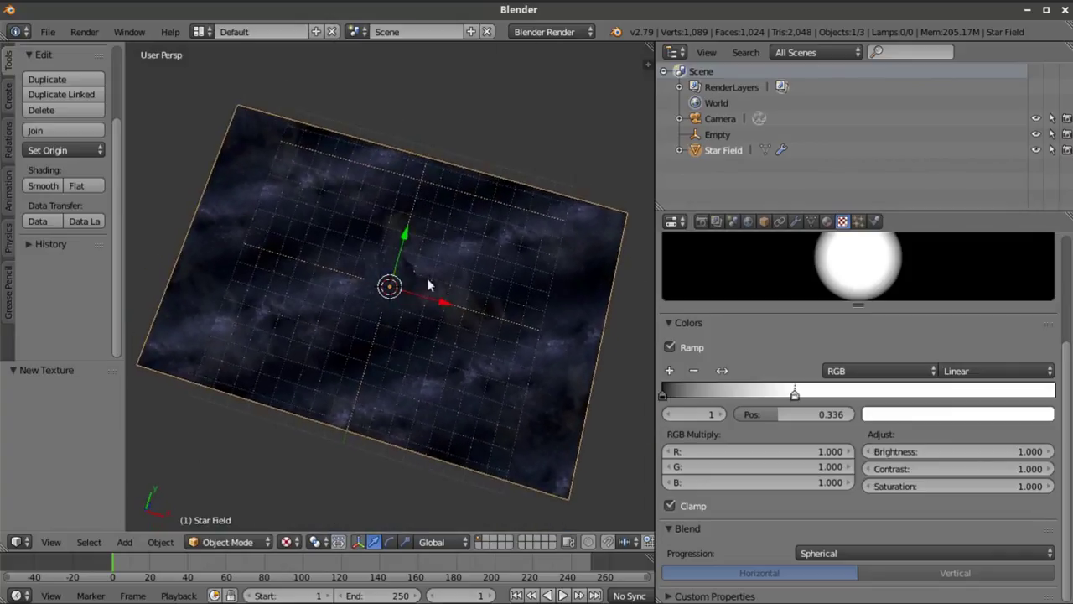
{"action": "left_click", "coordinate": [796, 222]}
{"action": "scroll", "coordinate": [835, 329], "scroll_direction": "up", "scroll_amount": 1}
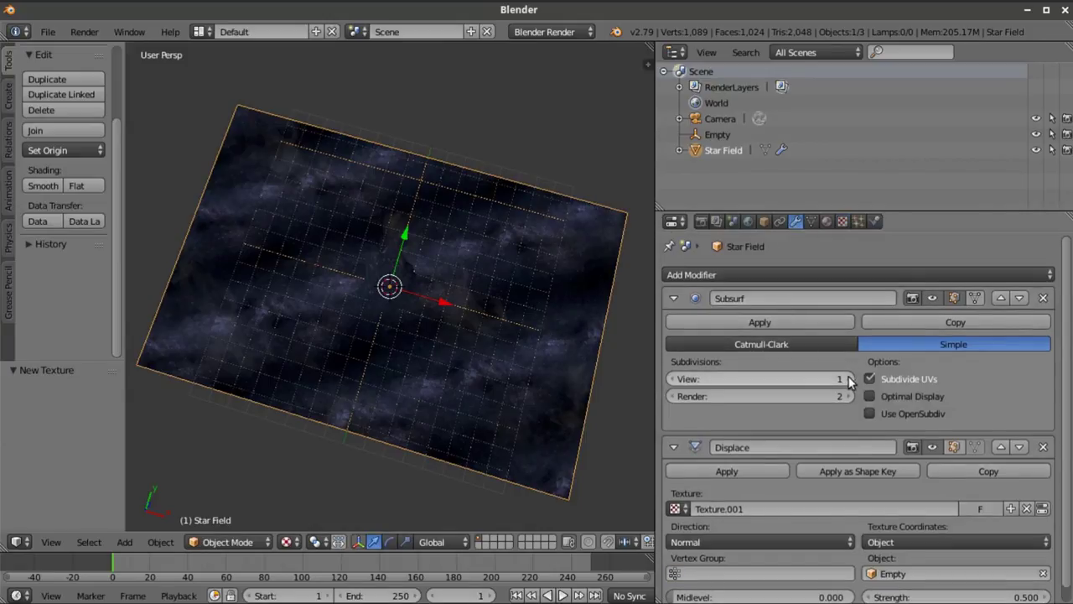
{"action": "key", "text": "ctrl+2"}
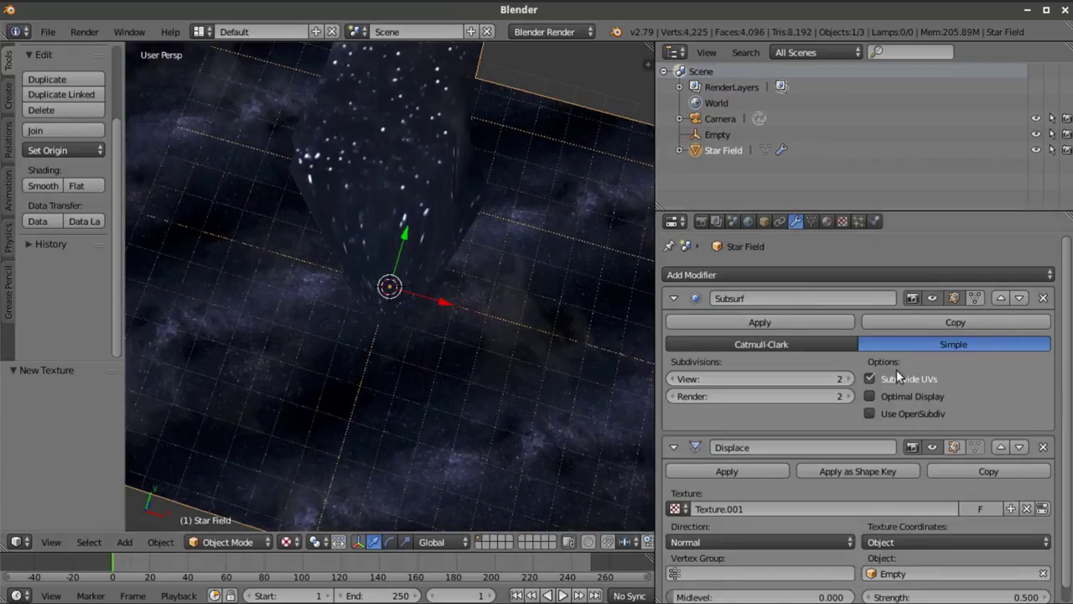
{"action": "left_click", "coordinate": [846, 379]}
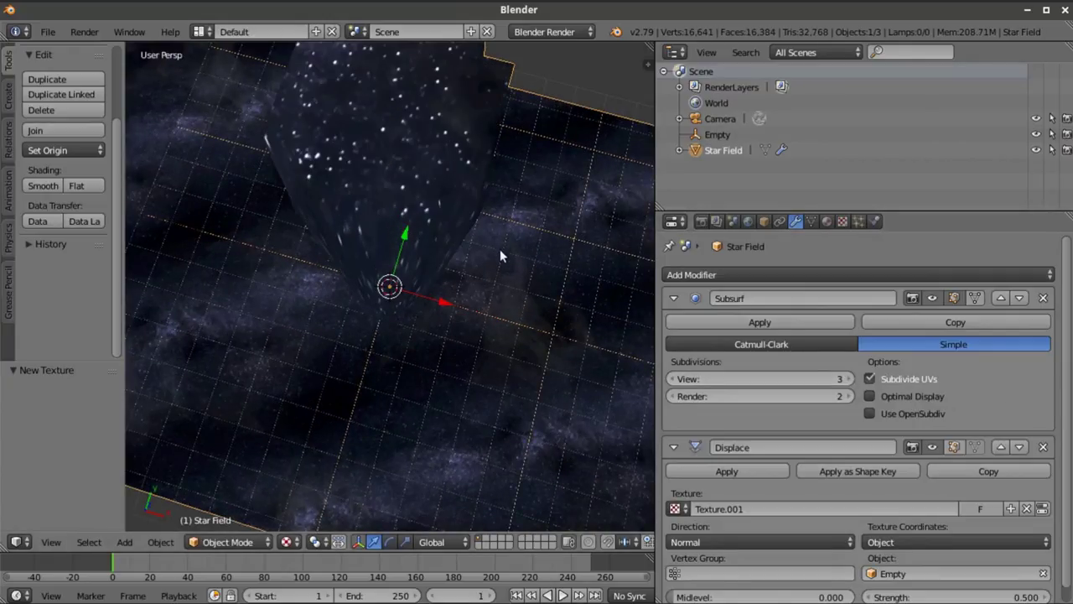
{"action": "left_click", "coordinate": [849, 379]}
{"action": "middle_click_drag", "start_coordinate": [521, 341], "coordinate": [504, 326]}
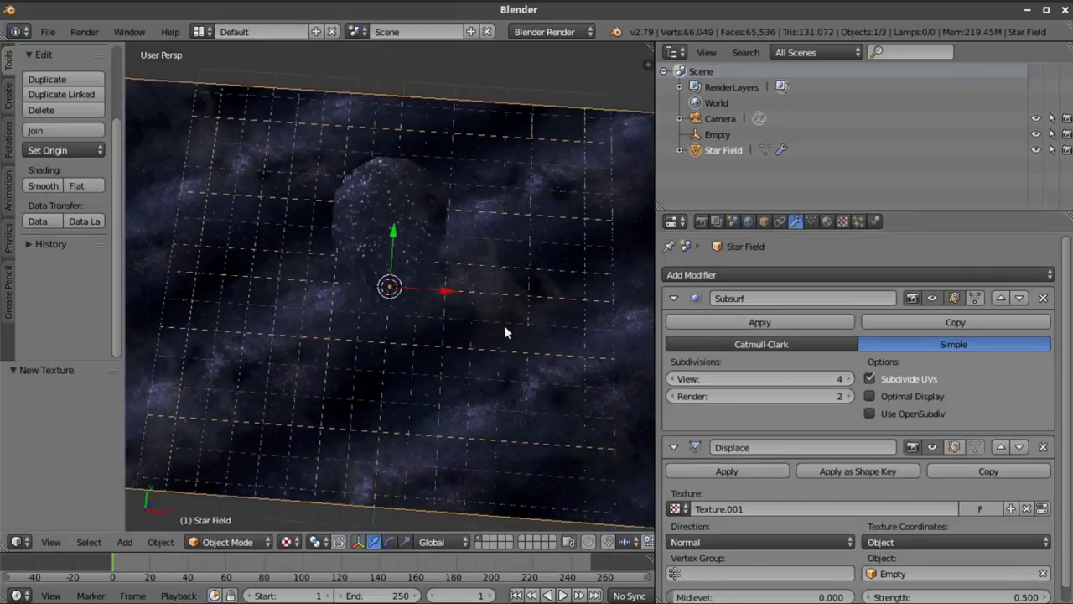
Return to the camera view and scale the Empty up uniformly to about 1.487
{"action": "left_click", "coordinate": [50, 542]}
{"action": "left_click", "coordinate": [151, 485]}
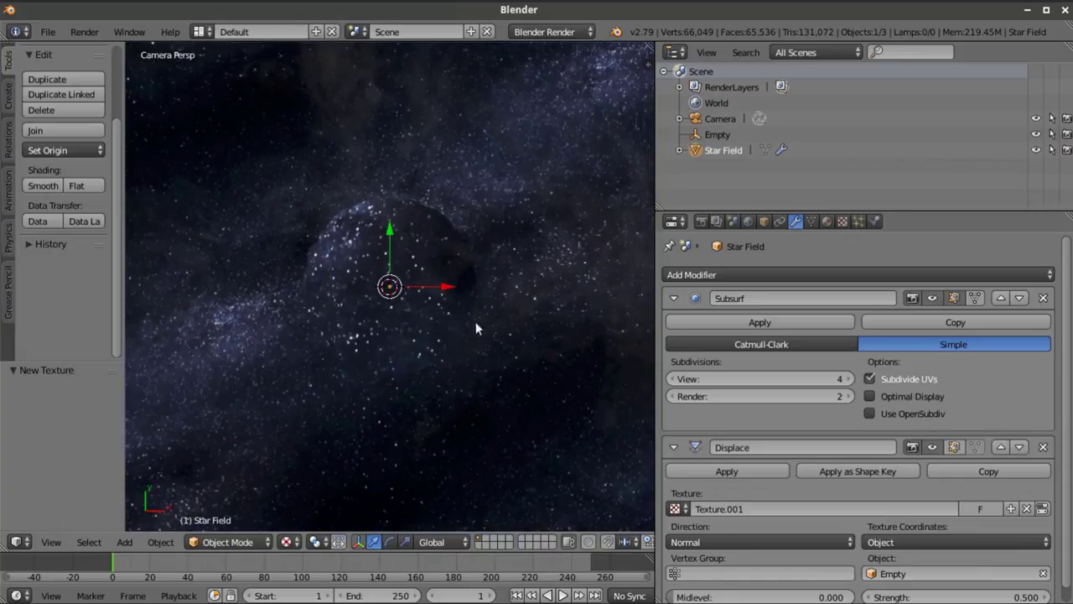
{"action": "scroll", "coordinate": [773, 414], "scroll_direction": "down", "scroll_amount": 1}
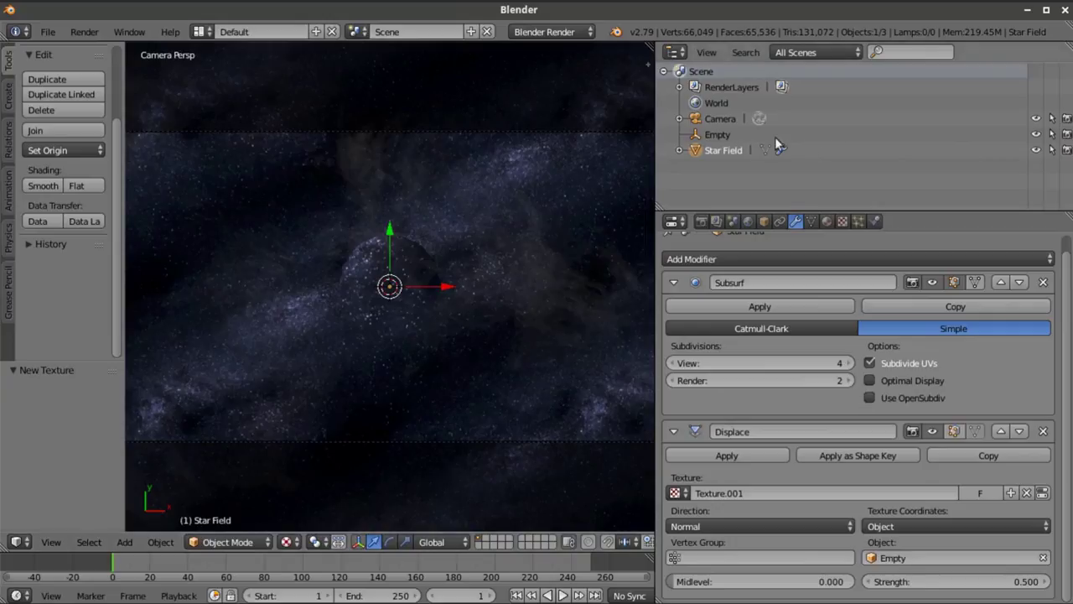
{"action": "left_click", "coordinate": [723, 136]}
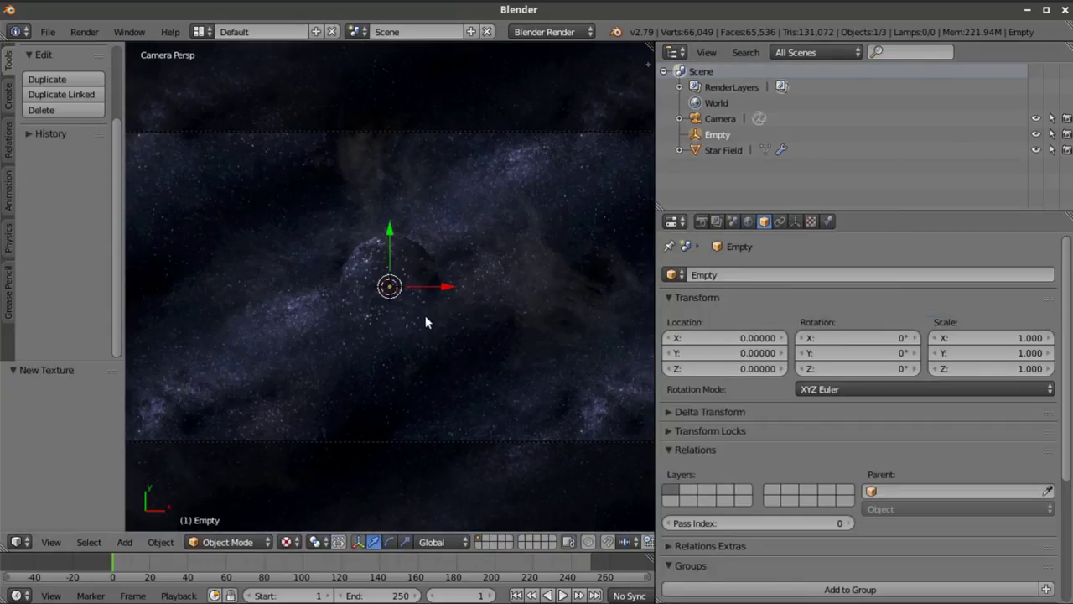
{"action": "key", "text": "s"}
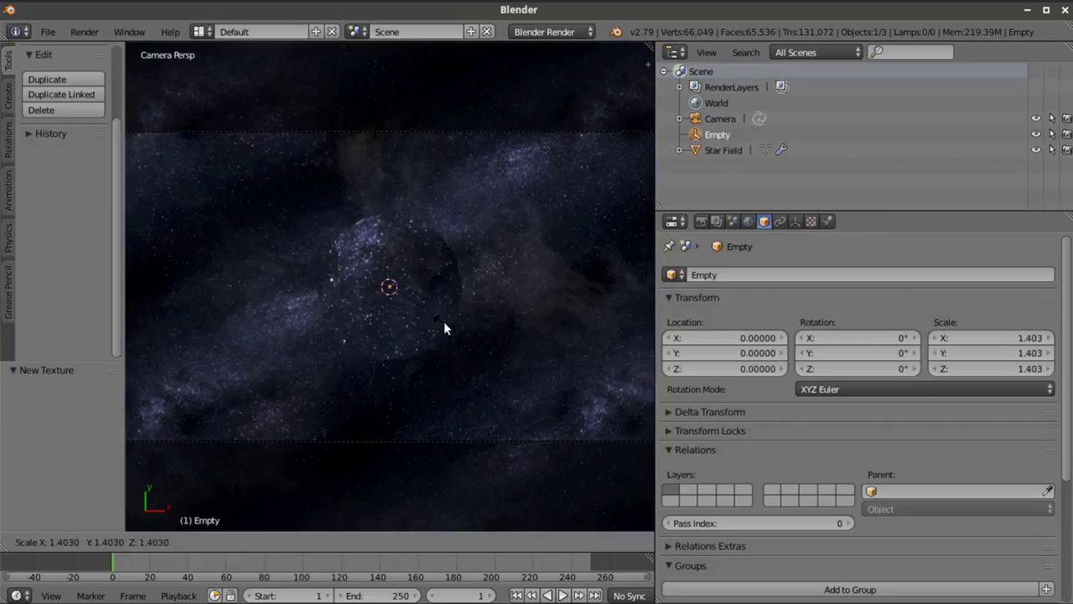
{"action": "left_click", "coordinate": [443, 321]}
{"action": "key", "text": "s"}
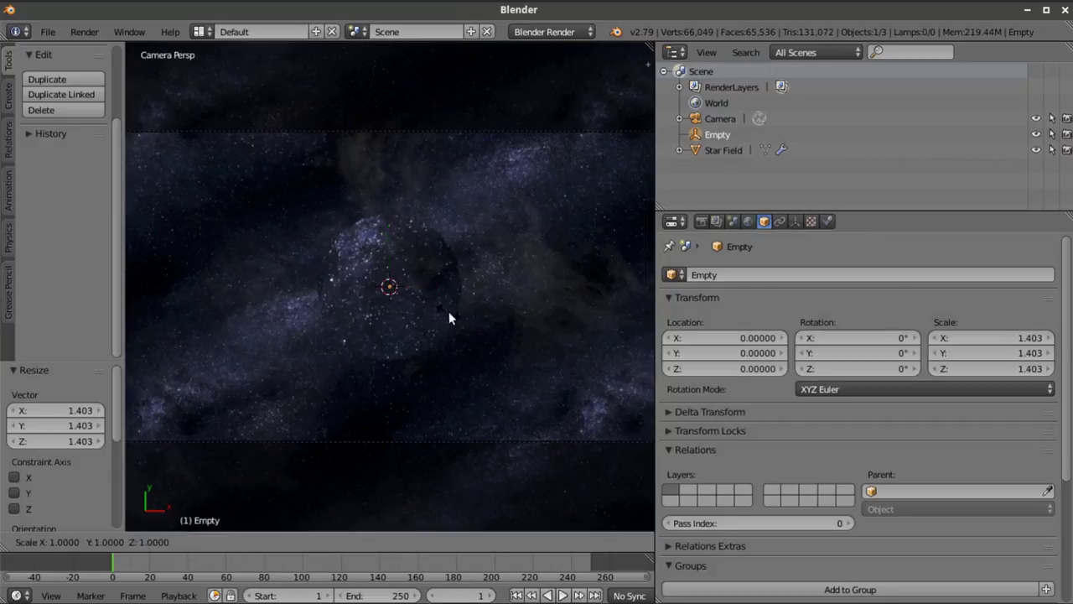
{"action": "left_click", "coordinate": [449, 315]}
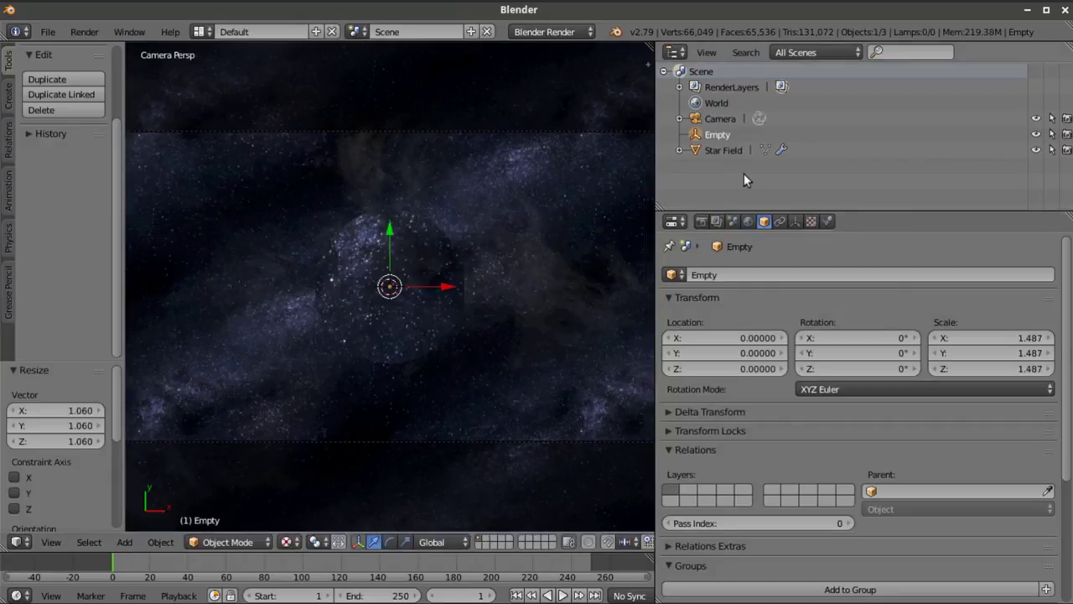
Move the white color ramp stop of the Star Field's Displace texture to position 0.568, keeping the black stop at 0
{"action": "left_click", "coordinate": [723, 150]}
{"action": "left_click", "coordinate": [842, 222]}
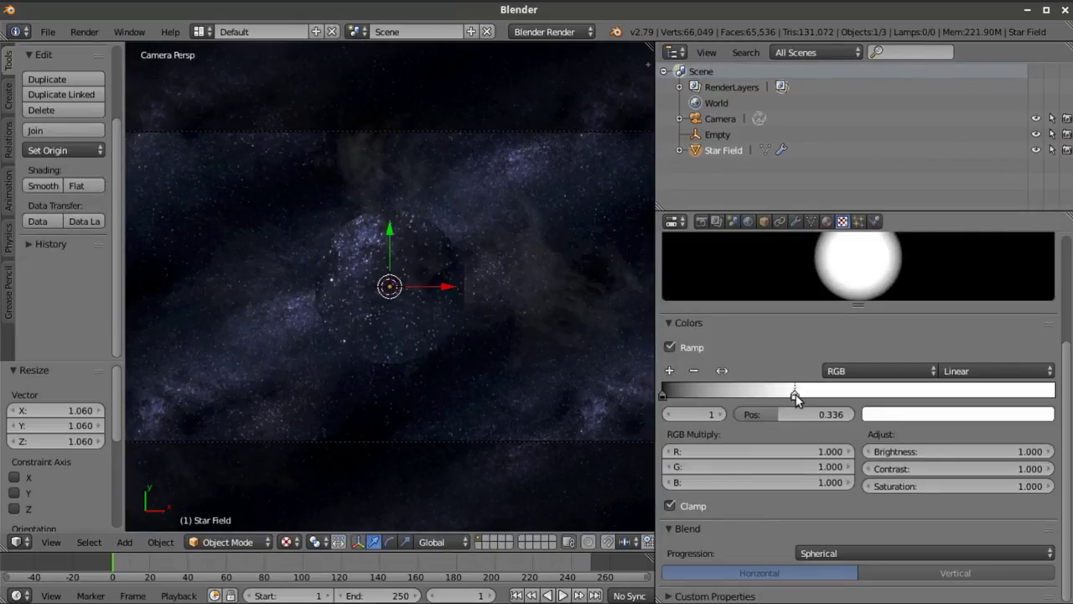
{"action": "left_click_drag", "start_coordinate": [796, 397], "coordinate": [880, 407]}
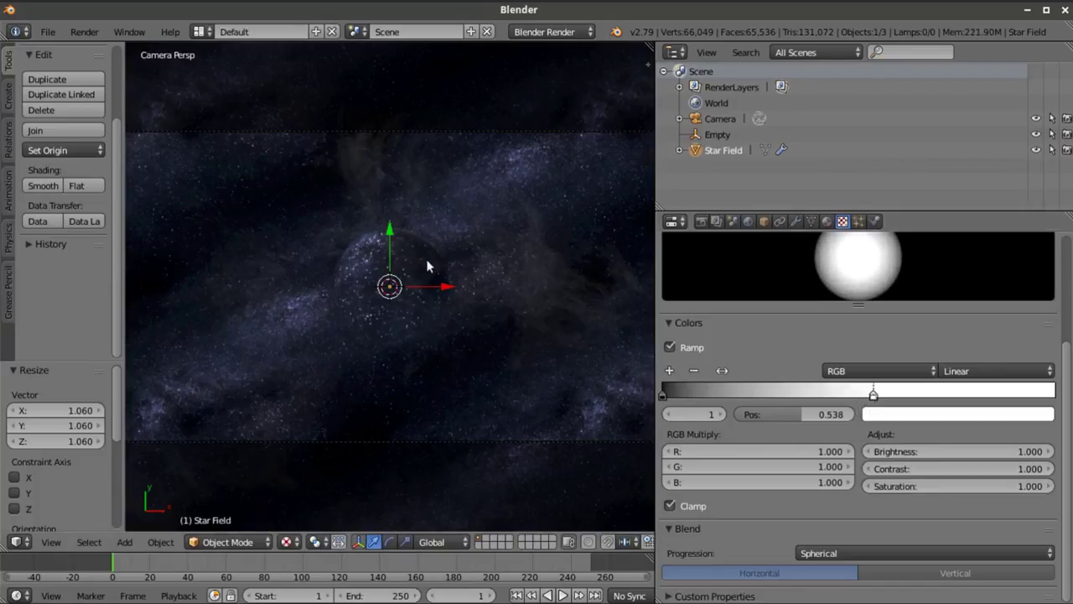
{"action": "left_click_drag", "start_coordinate": [873, 395], "coordinate": [887, 400]}
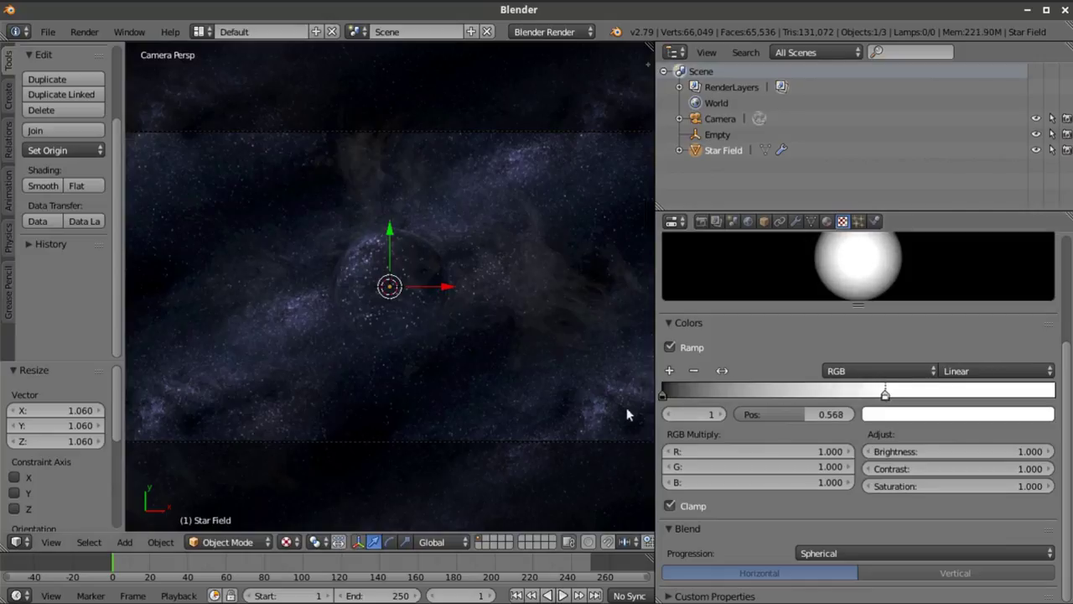
{"action": "mouse_move", "coordinate": [663, 395]}
{"action": "left_mouse_down"}
{"action": "mouse_move", "coordinate": [681, 399]}
{"action": "mouse_move", "coordinate": [661, 397]}
{"action": "left_mouse_up"}
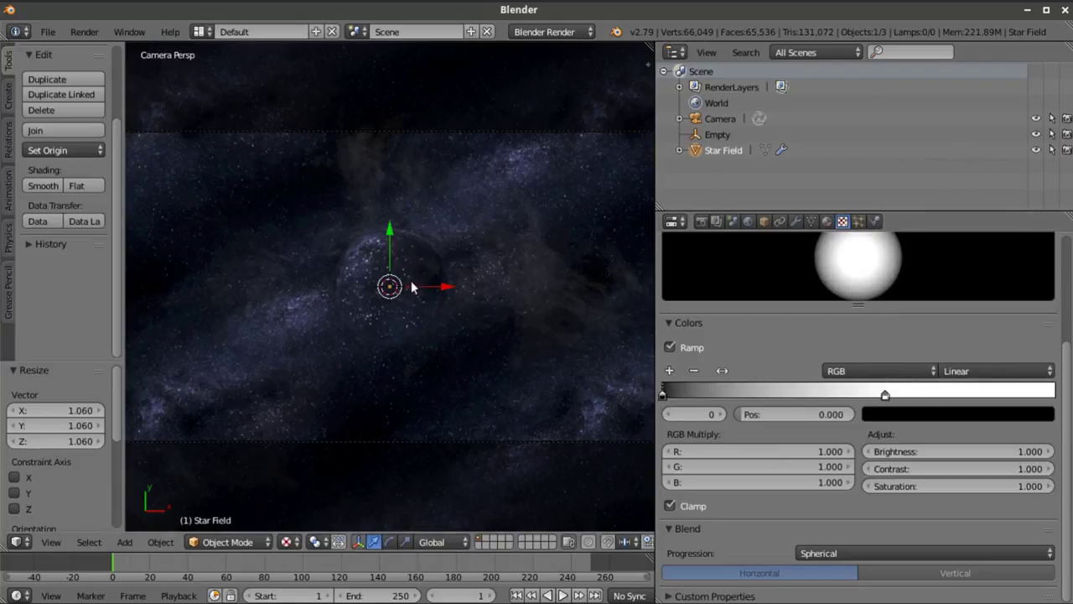
Set the Star Field's Displace modifier strength to 0.6
{"action": "left_click", "coordinate": [797, 222]}
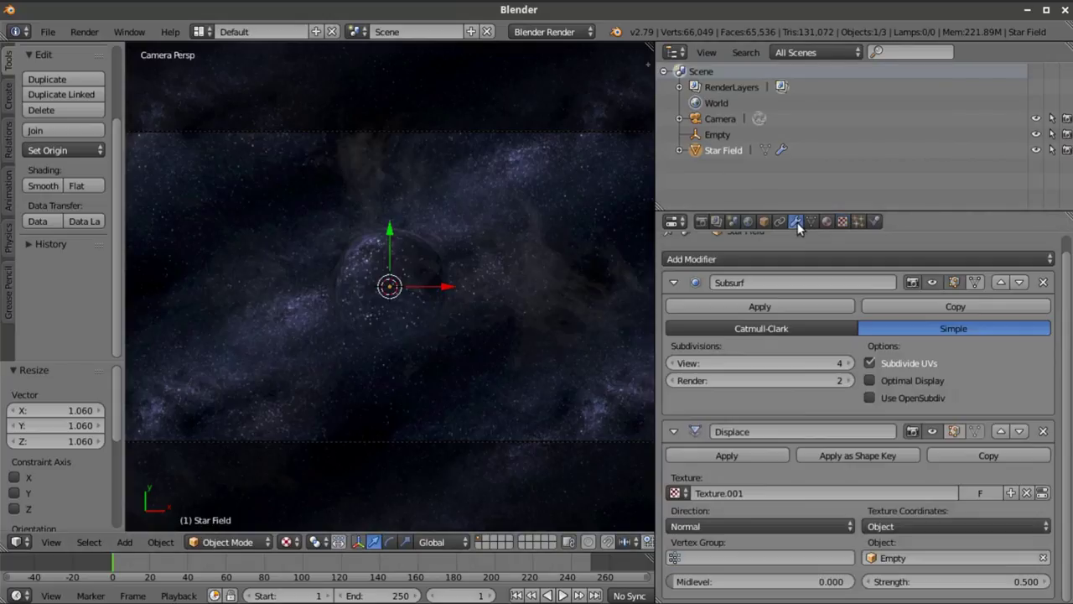
{"action": "left_click", "coordinate": [983, 581]}
{"action": "type", "text": "0"}
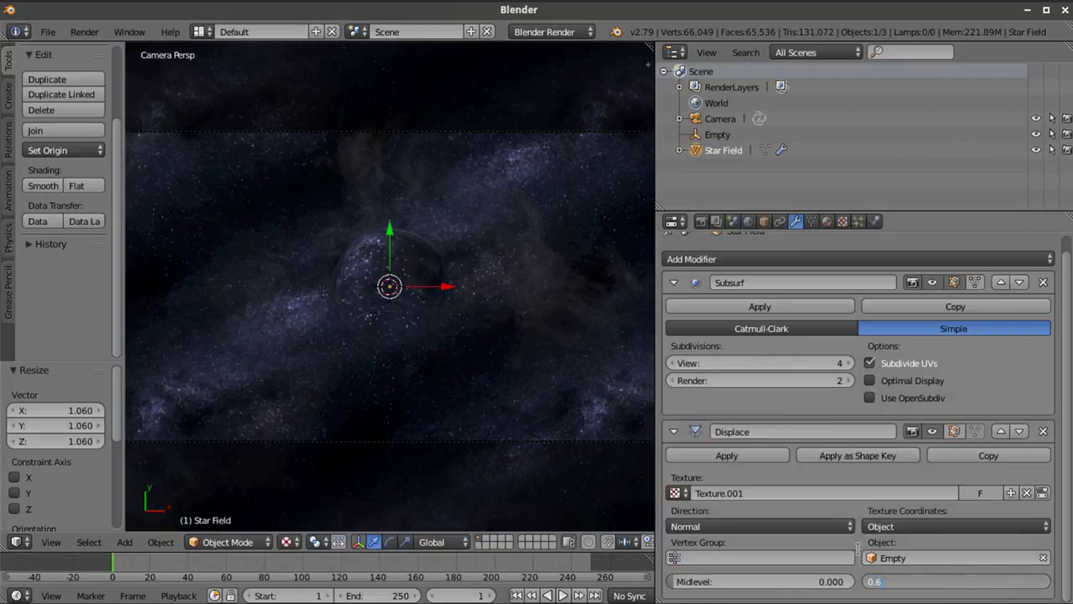
{"action": "type", "text": ".6"}
{"action": "key", "text": "Return"}
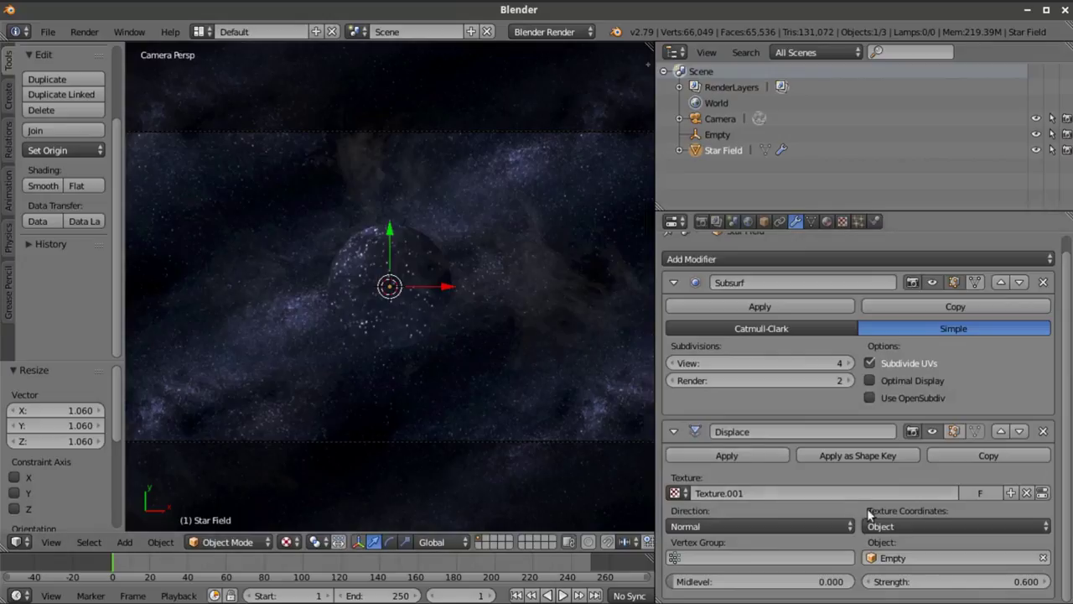
Set the Star Field's Displace modifier strength to 0.7 and check the bulge's height from the side
{"action": "scroll", "coordinate": [377, 312], "scroll_direction": "down", "scroll_amount": 1}
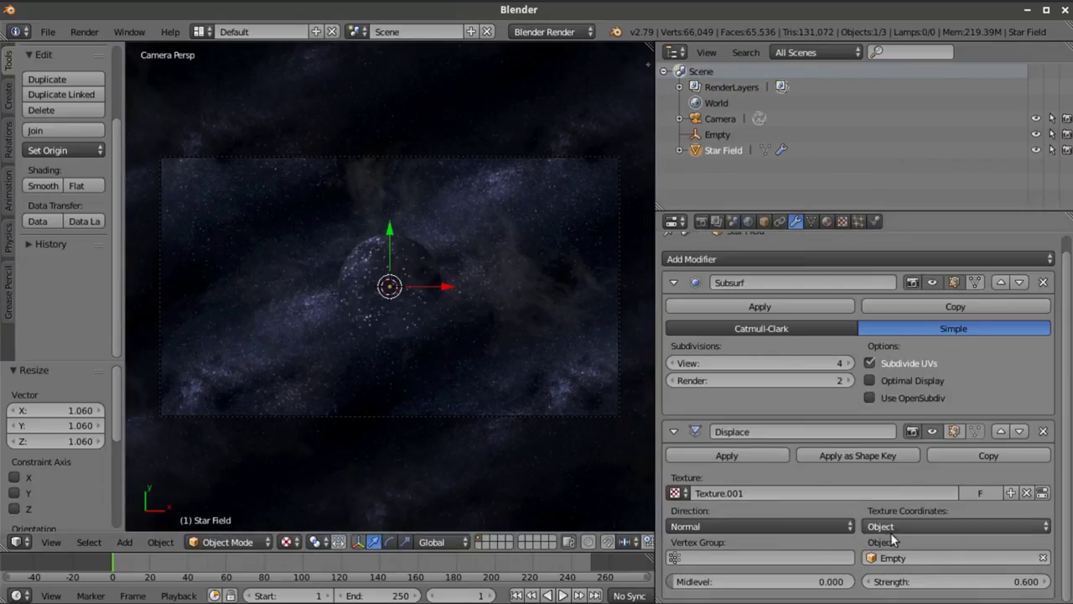
{"action": "left_click", "coordinate": [950, 584]}
{"action": "type", "text": "0"}
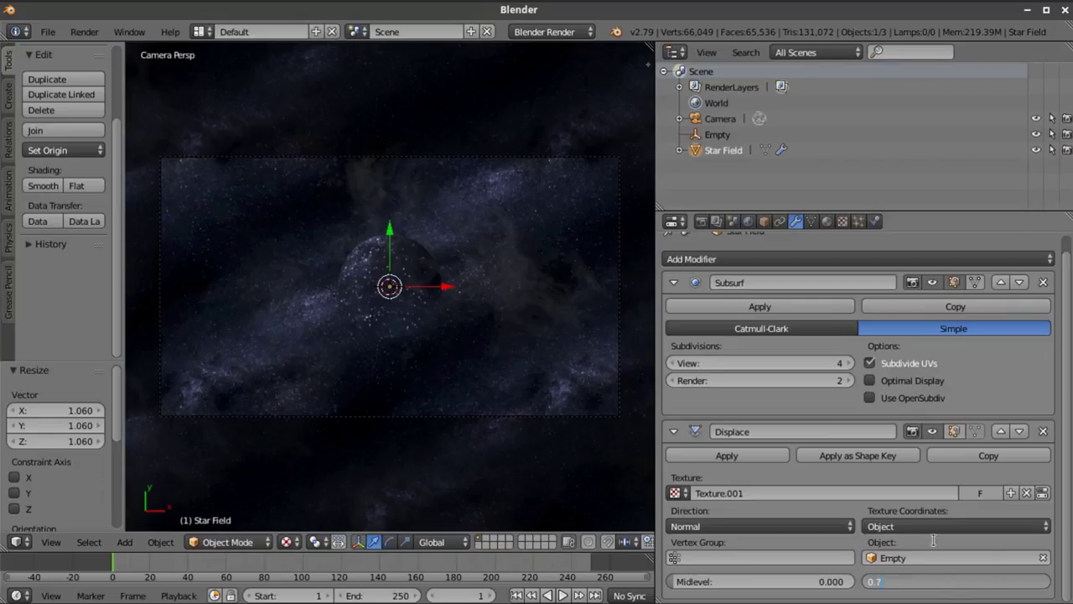
{"action": "type", "text": ".7"}
{"action": "key", "text": "Return"}
{"action": "middle_click_drag", "start_coordinate": [446, 420], "coordinate": [412, 288]}
{"action": "scroll", "coordinate": [412, 289], "scroll_direction": "down", "scroll_amount": 2}
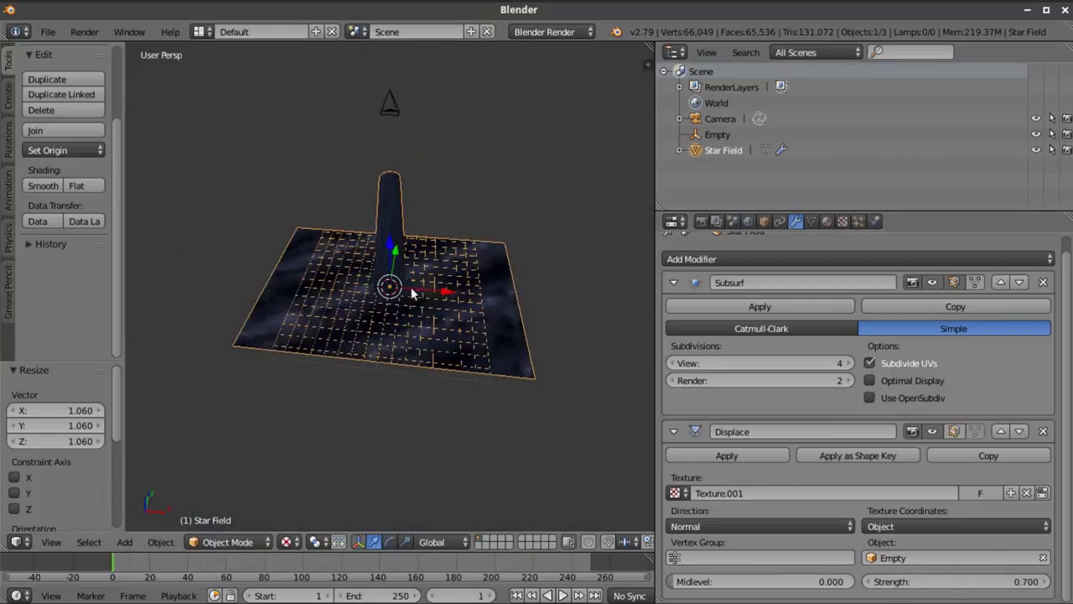
Return to the camera view, raise the Star Field's Displace strength to 1, and check its height against the camera from the side
{"action": "left_click", "coordinate": [47, 545]}
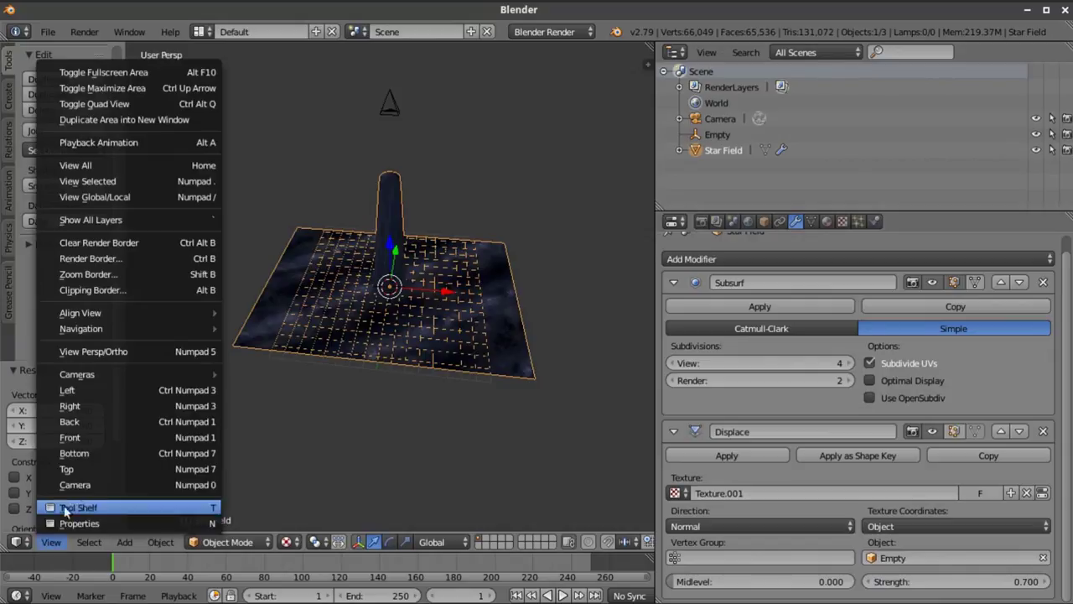
{"action": "left_click", "coordinate": [75, 485]}
{"action": "left_click", "coordinate": [1000, 585]}
{"action": "type", "text": "1"}
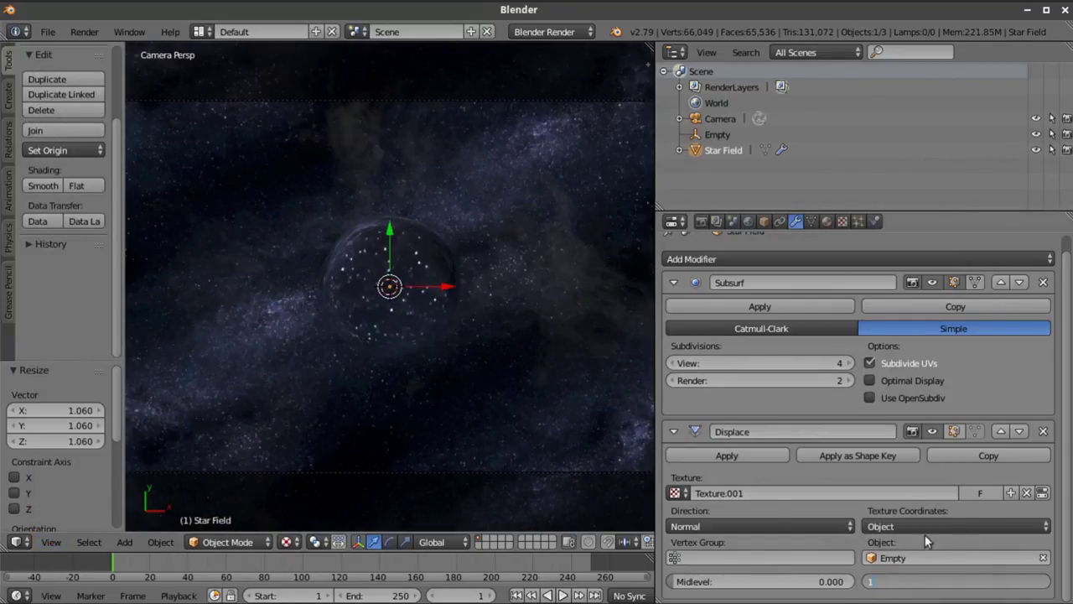
{"action": "key", "text": "Return"}
{"action": "middle_click_drag", "start_coordinate": [389, 351], "coordinate": [389, 260]}
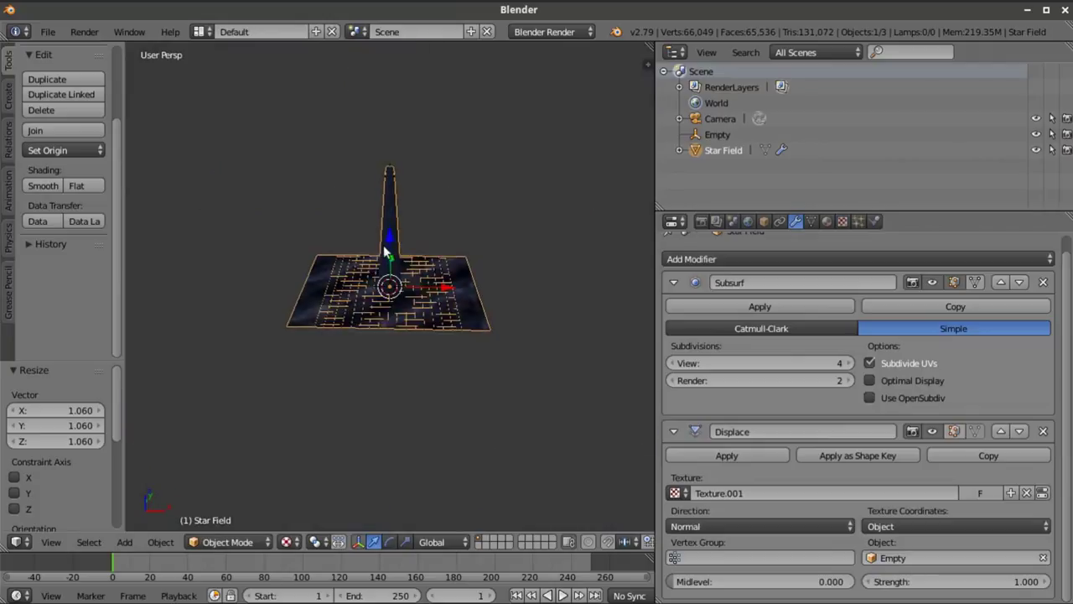
{"action": "scroll", "coordinate": [389, 251], "scroll_direction": "up", "scroll_amount": 2}
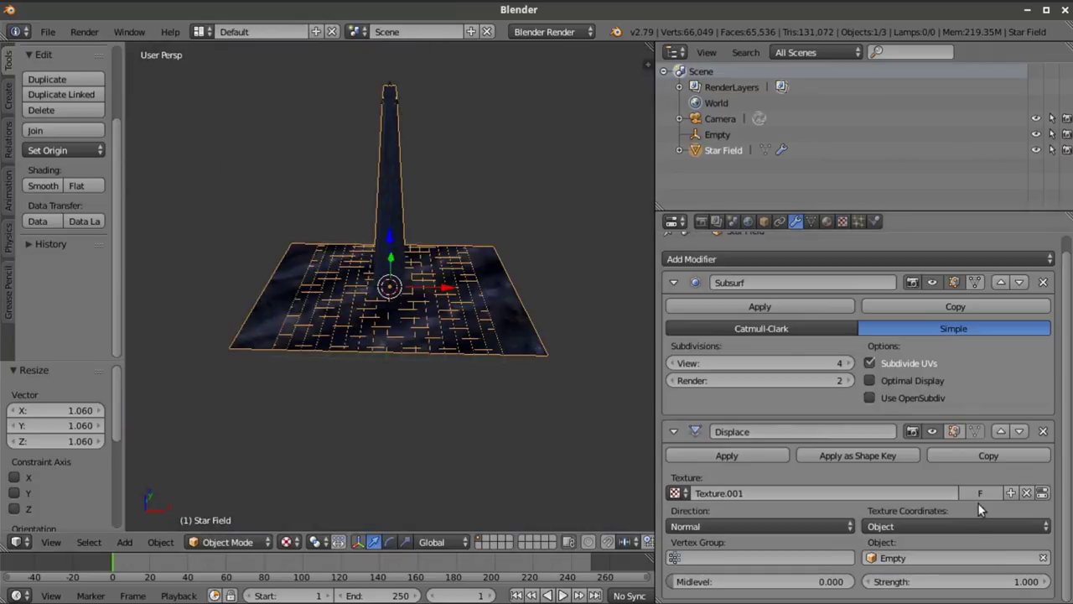
Set the Star Field's Displace strength to 0.9 and look at the result through the camera
{"action": "left_click", "coordinate": [990, 580]}
{"action": "type", "text": "0.9"}
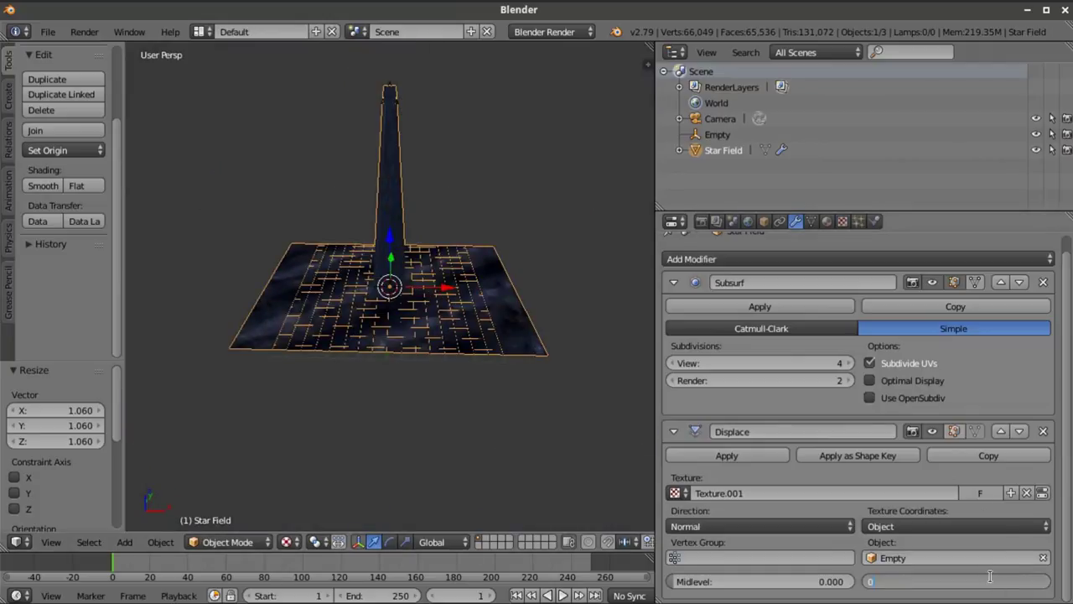
{"action": "key", "text": "Return"}
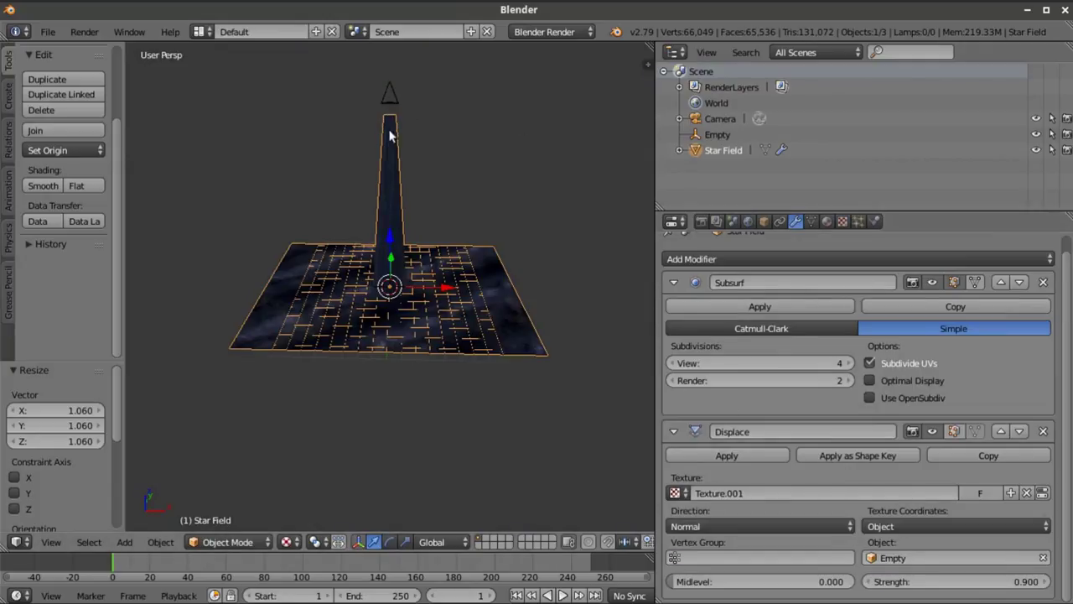
{"action": "left_click", "coordinate": [51, 541]}
{"action": "left_click", "coordinate": [84, 482]}
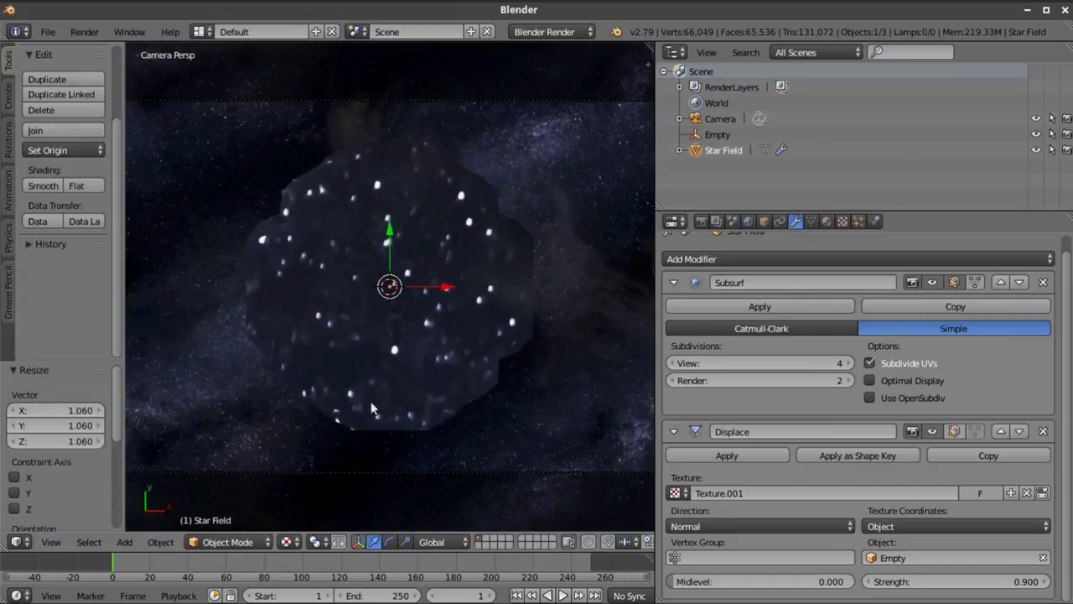
{"action": "scroll", "coordinate": [399, 341], "scroll_direction": "down", "scroll_amount": 2}
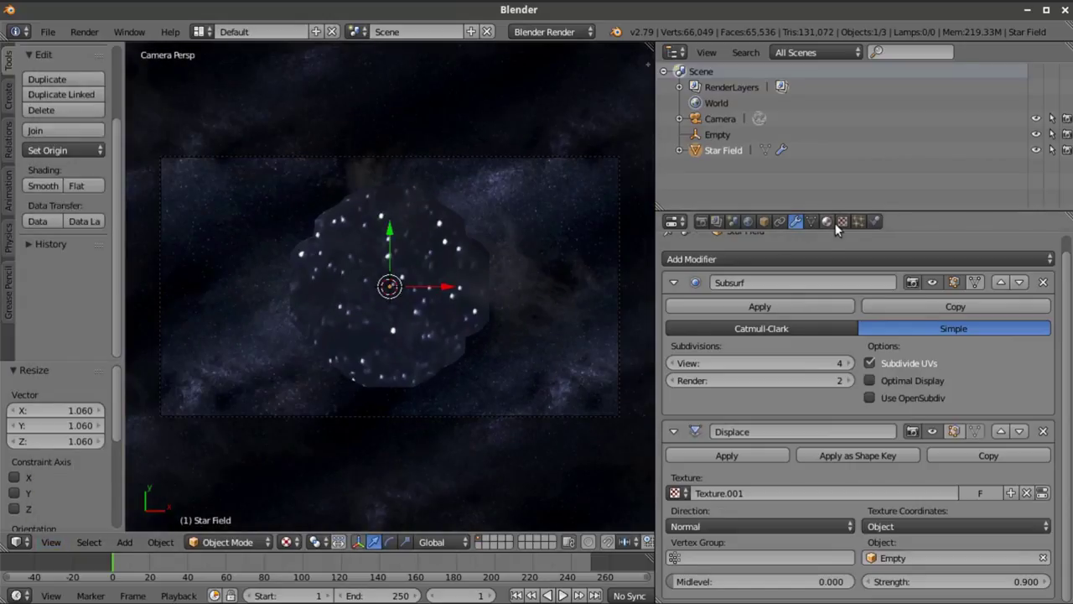
Move the white color ramp stop of the Star Field's Displace texture to position 0.942 and inspect the warped sphere up close
{"action": "left_click", "coordinate": [843, 221]}
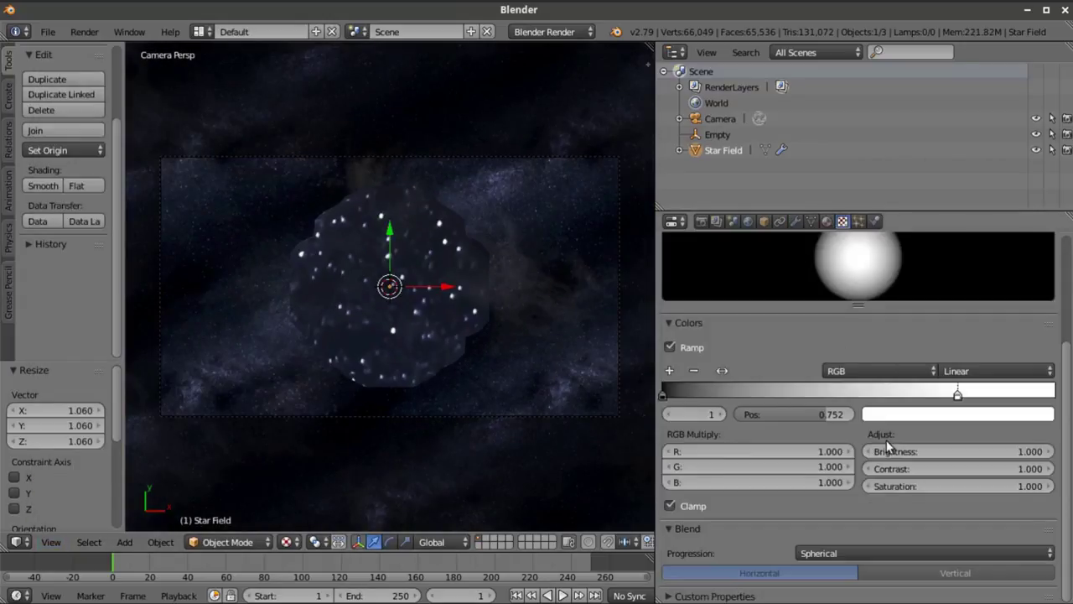
{"action": "left_click_drag", "start_coordinate": [958, 394], "coordinate": [1030, 395]}
{"action": "scroll", "coordinate": [497, 356], "scroll_direction": "up", "scroll_amount": 5}
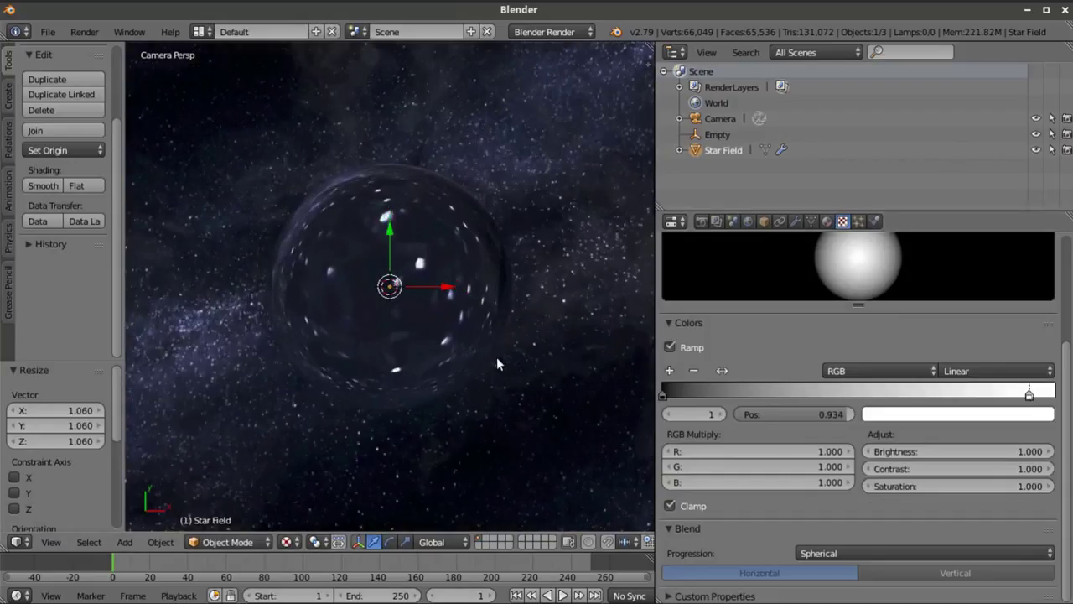
{"action": "left_click_drag", "start_coordinate": [1030, 395], "coordinate": [1033, 396]}
{"action": "scroll", "coordinate": [500, 337], "scroll_direction": "up", "scroll_amount": 3}
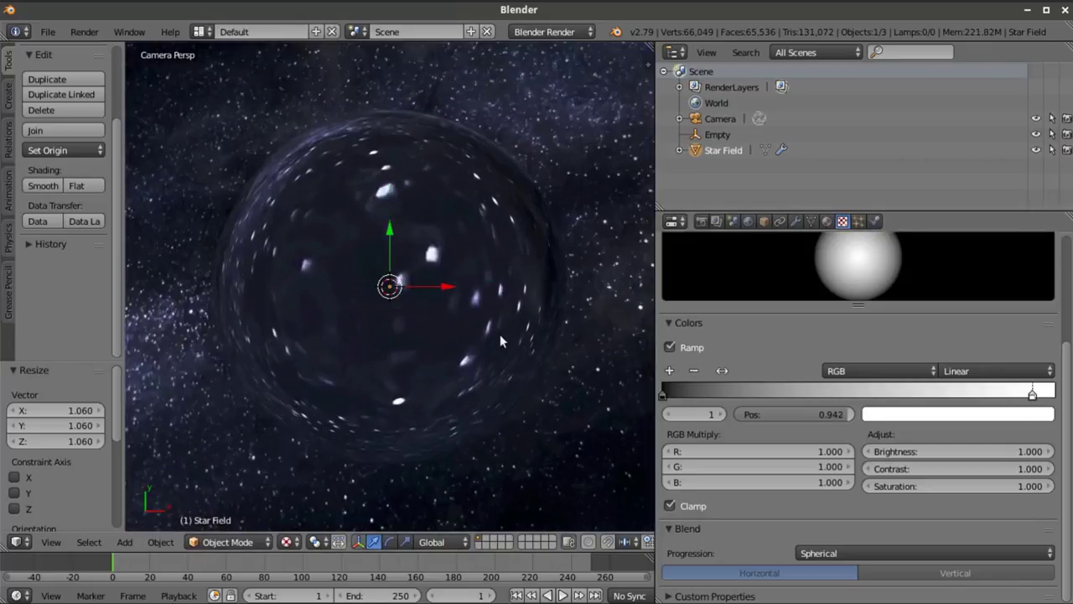
{"action": "scroll", "coordinate": [499, 341], "scroll_direction": "down", "scroll_amount": 3}
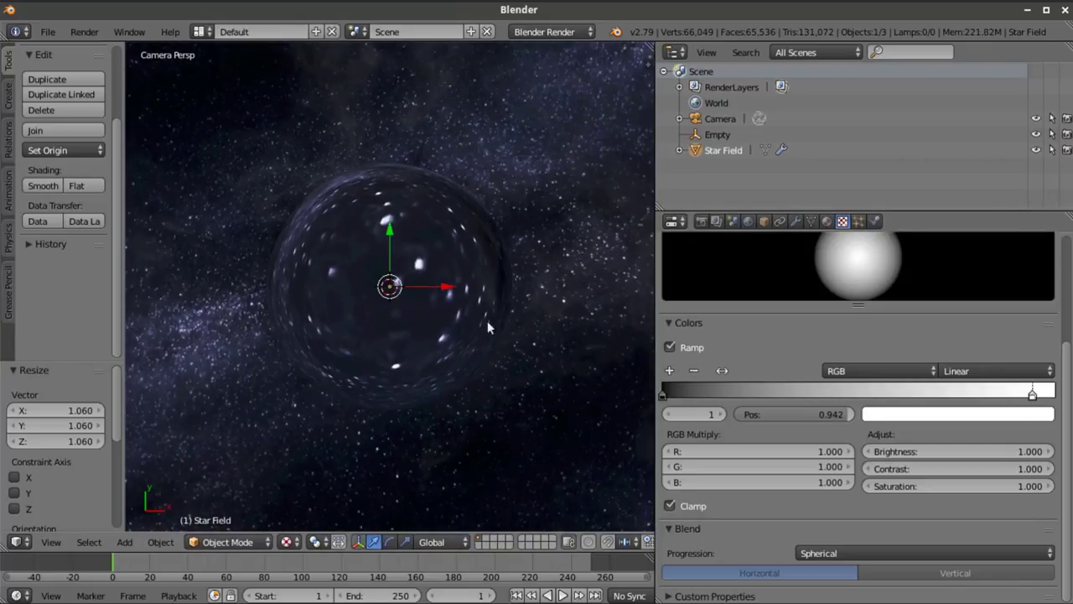
{"action": "scroll", "coordinate": [498, 323], "scroll_direction": "up", "scroll_amount": 2}
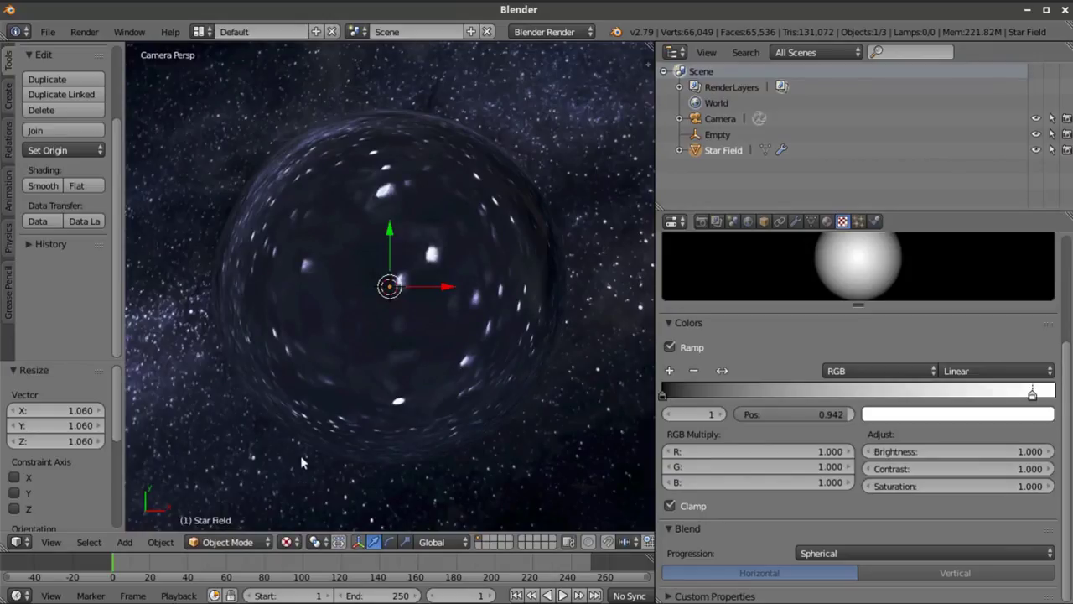
{"action": "scroll", "coordinate": [367, 378], "scroll_direction": "down", "scroll_amount": 2}
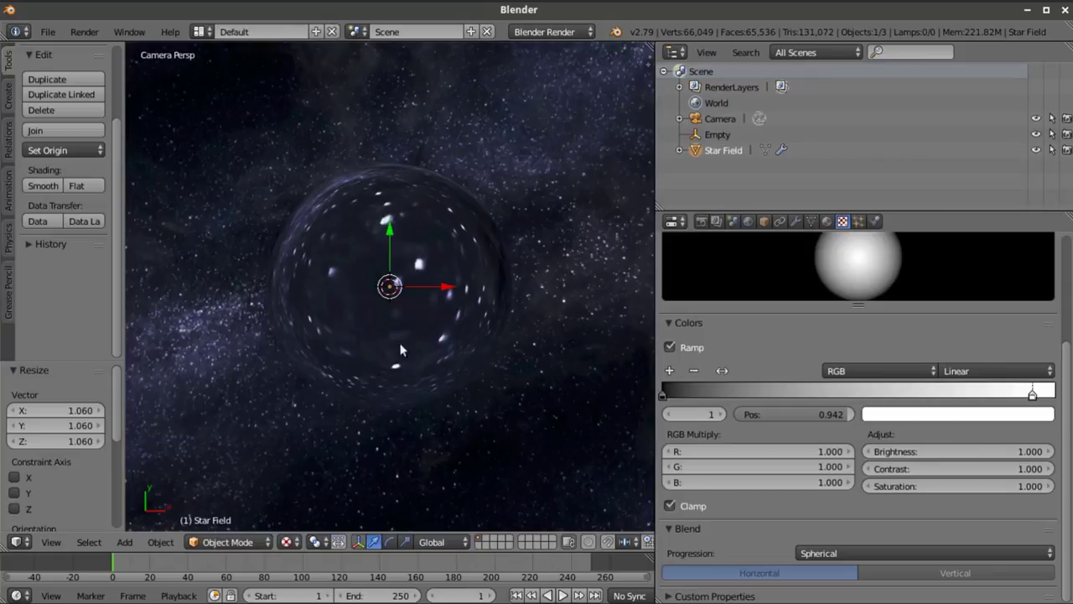
Try a Displace strength of 0.8 on the Star Field and refine it to 0.85
{"action": "left_click", "coordinate": [795, 221]}
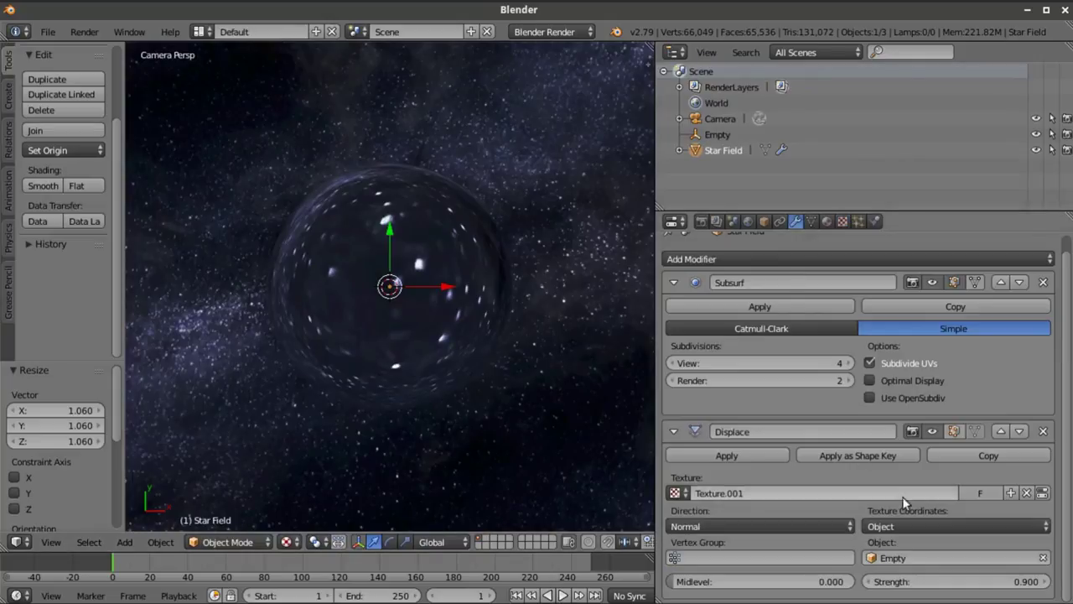
{"action": "left_click", "coordinate": [1005, 577]}
{"action": "type", "text": "0.8"}
{"action": "key", "text": "Return"}
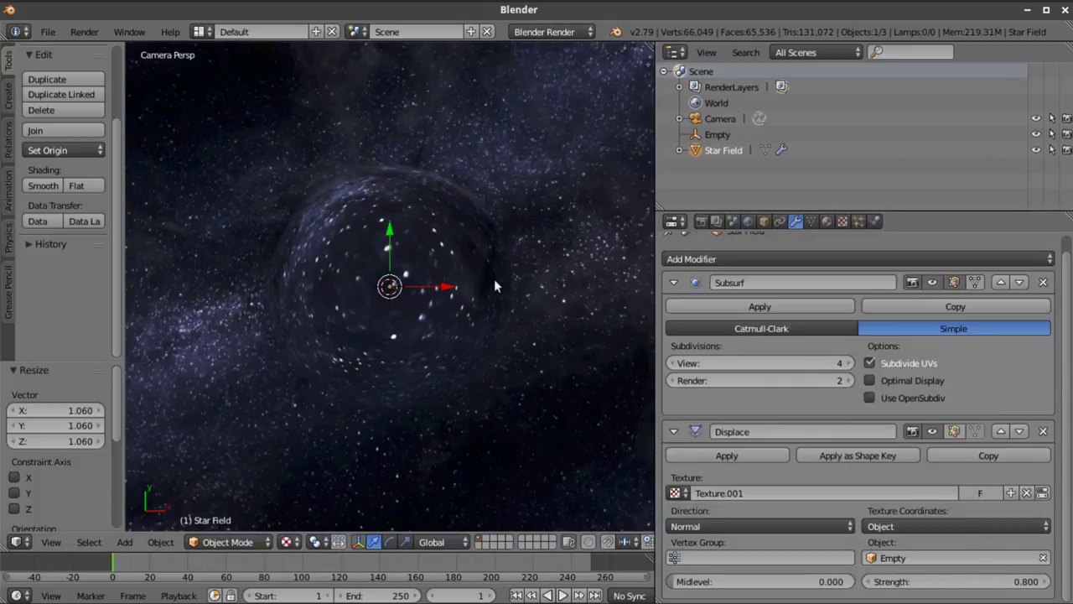
{"action": "left_click", "coordinate": [979, 580]}
{"action": "type", "text": "0.85"}
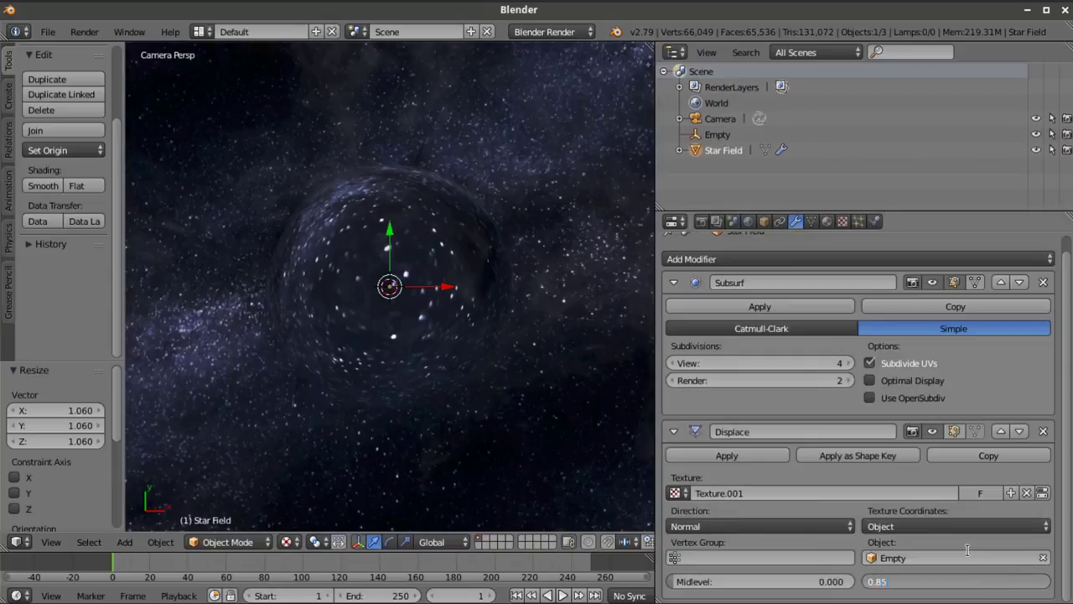
{"action": "key", "text": "Return"}
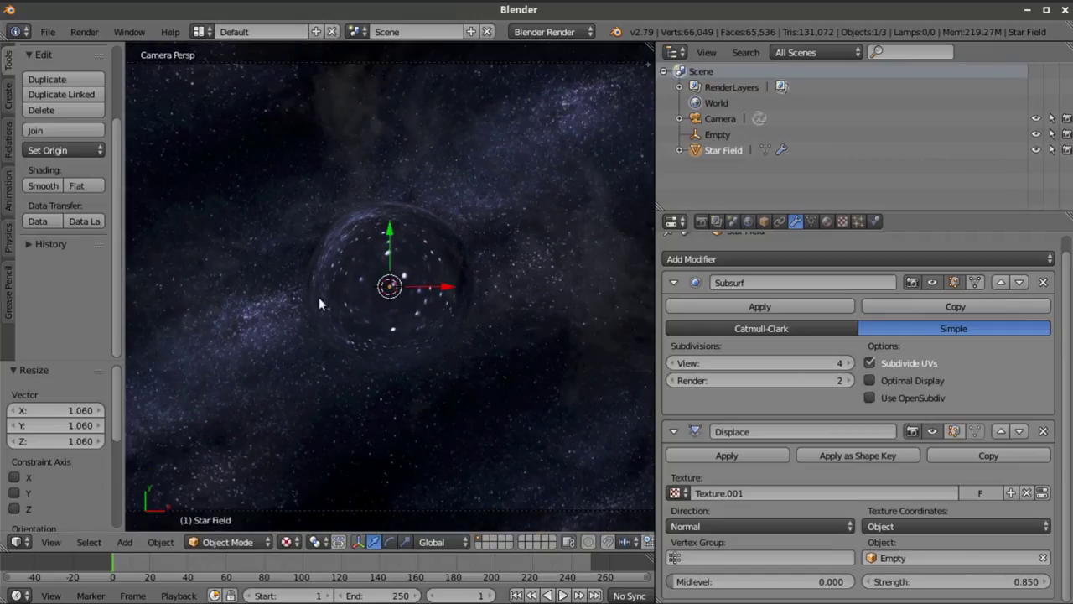
{"action": "scroll", "coordinate": [408, 287], "scroll_direction": "down", "scroll_amount": 3}
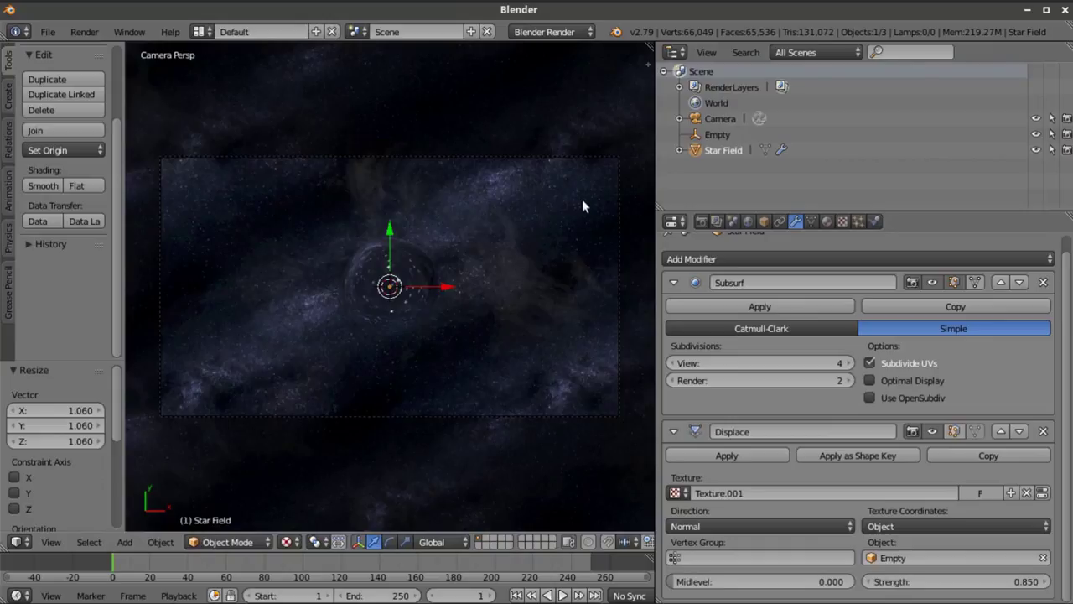
Scale the Empty down uniformly to about 0.846 and inspect the smaller warp up close
{"action": "left_click", "coordinate": [701, 135]}
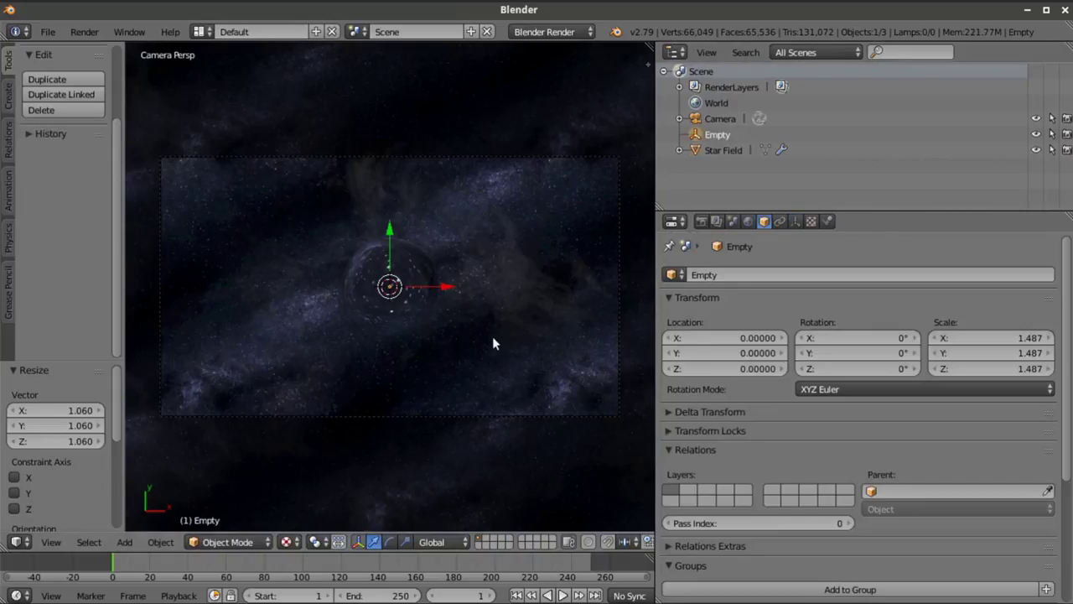
{"action": "key", "text": "s"}
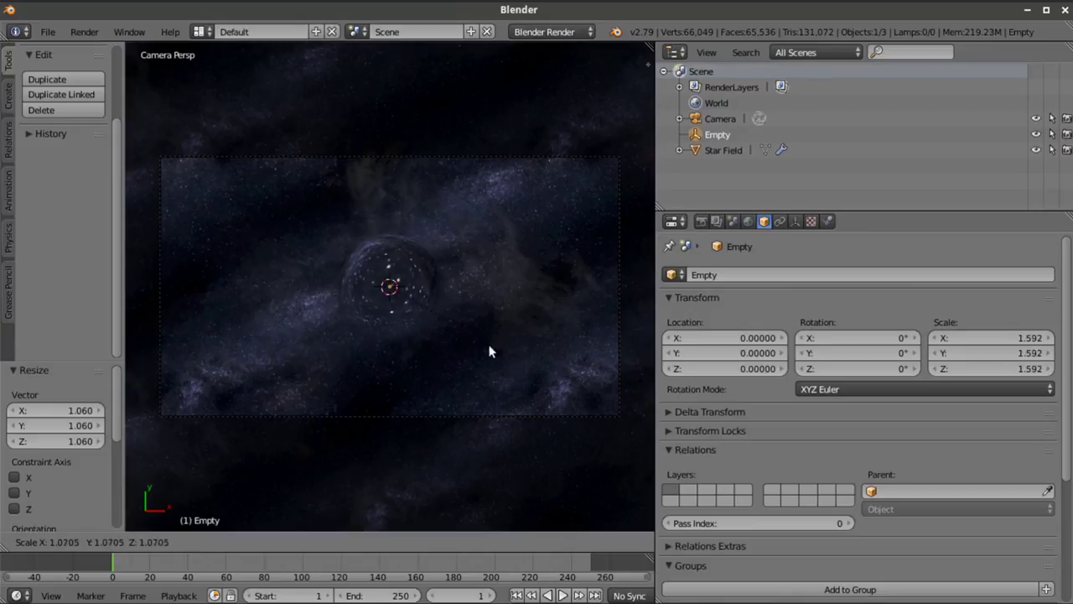
{"action": "left_click", "coordinate": [446, 323]}
{"action": "scroll", "coordinate": [432, 310], "scroll_direction": "up", "scroll_amount": 2}
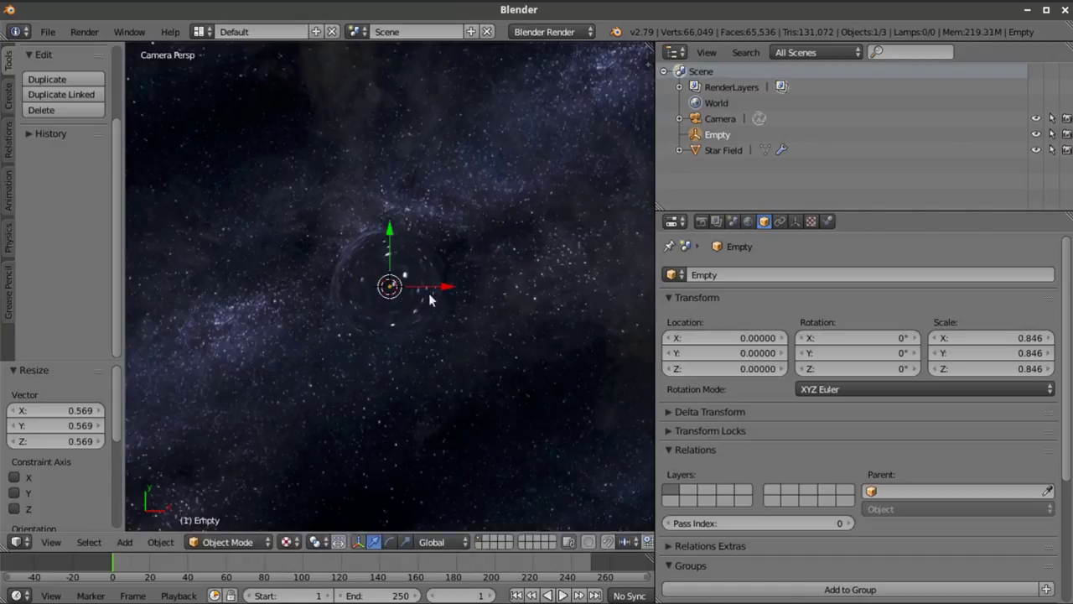
Scale the Empty up uniformly to about 1.619 and shrink it slightly by a factor of about 0.97
{"action": "key", "text": "s"}
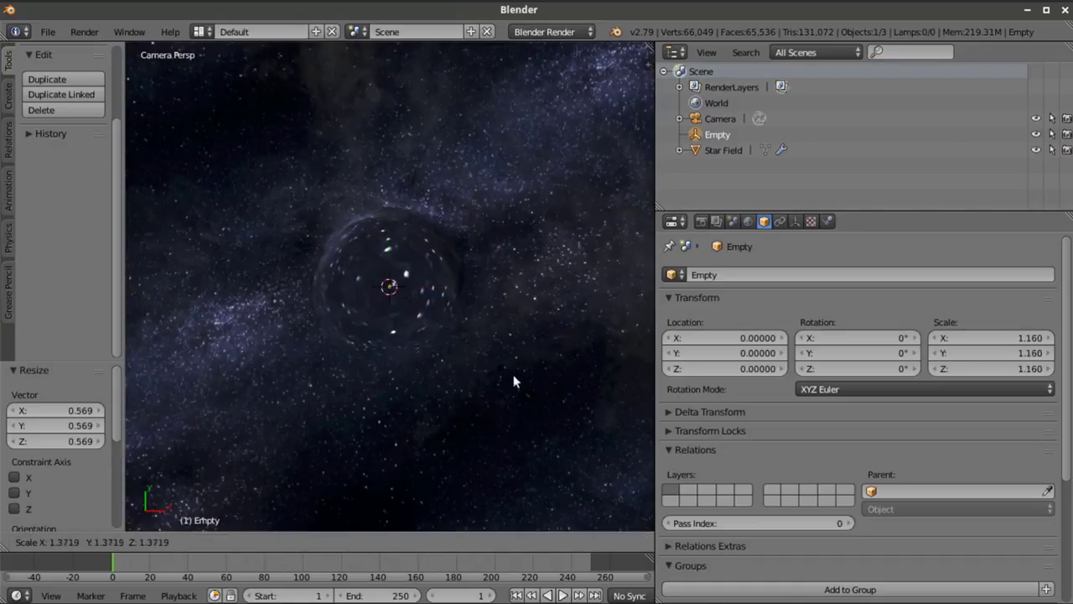
{"action": "left_click", "coordinate": [543, 401]}
{"action": "scroll", "coordinate": [541, 388], "scroll_direction": "down", "scroll_amount": 3}
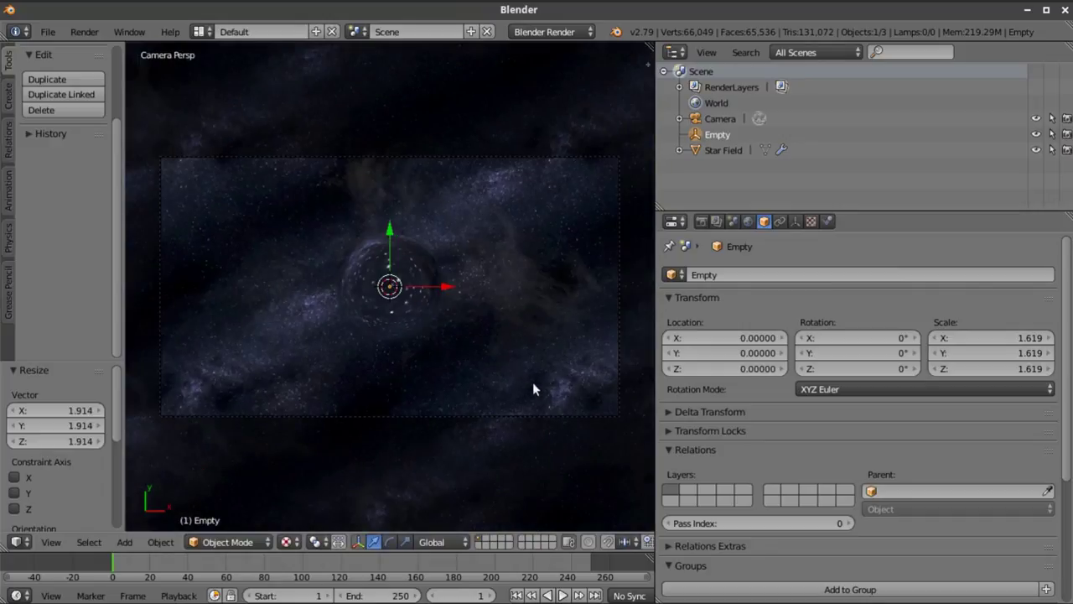
{"action": "key", "text": "s"}
{"action": "left_click", "coordinate": [479, 347]}
Try a focal length of about 42.39 mm on the Camera and set it back to 35 mm
{"action": "right_click", "coordinate": [470, 157]}
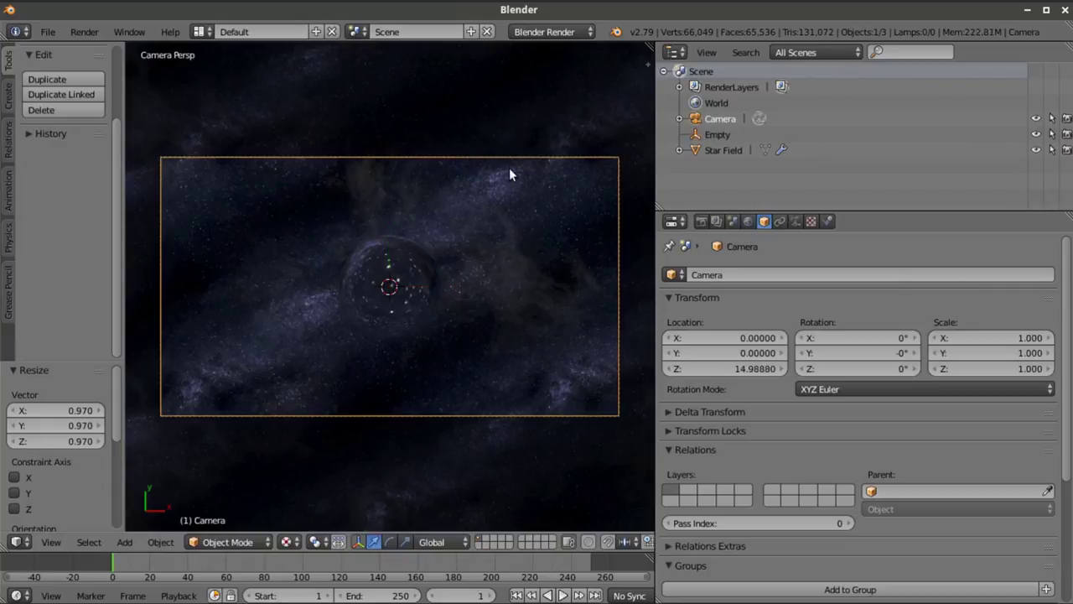
{"action": "left_click", "coordinate": [795, 221]}
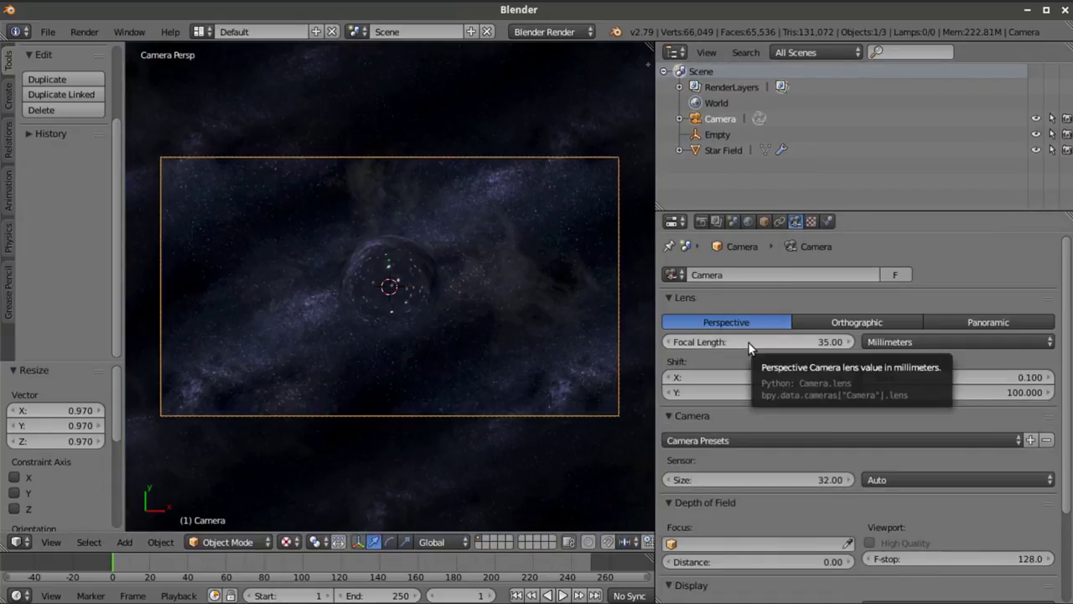
{"action": "left_click_drag", "start_coordinate": [751, 348], "coordinate": [837, 348]}
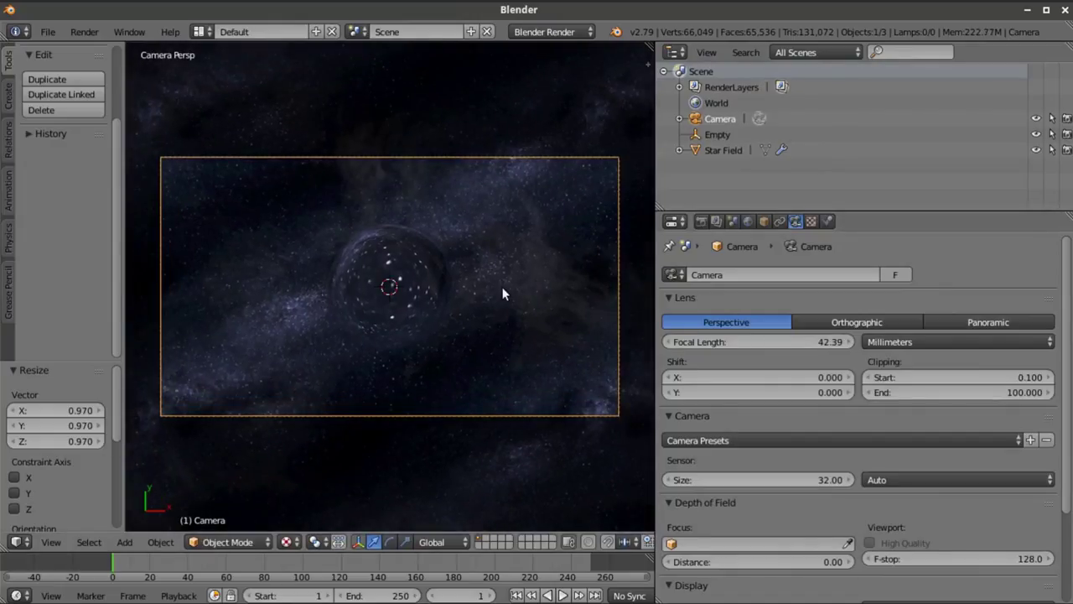
{"action": "left_click", "coordinate": [783, 343]}
{"action": "type", "text": "36"}
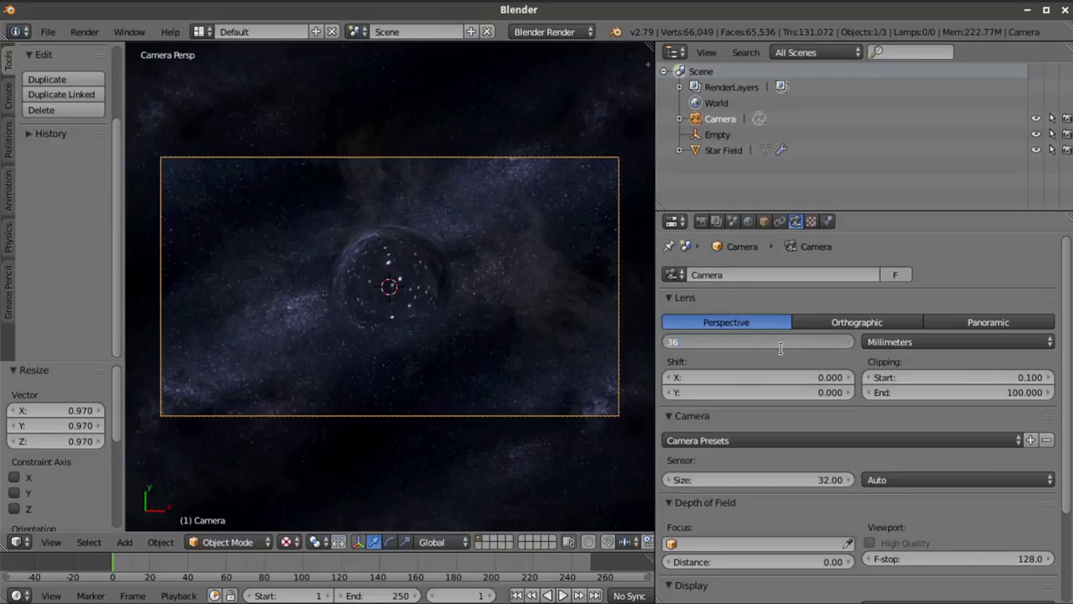
{"action": "type", "text": "55"}
{"action": "key", "text": "Return"}
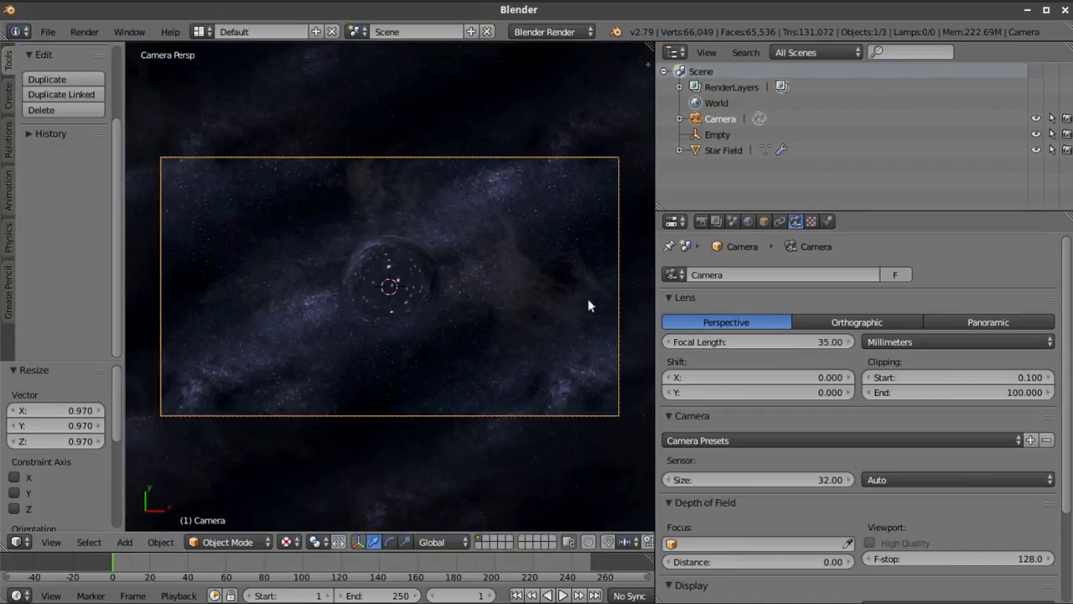
Set the World's horizon color to pure black
{"action": "scroll", "coordinate": [434, 232], "scroll_direction": "up", "scroll_amount": 4}
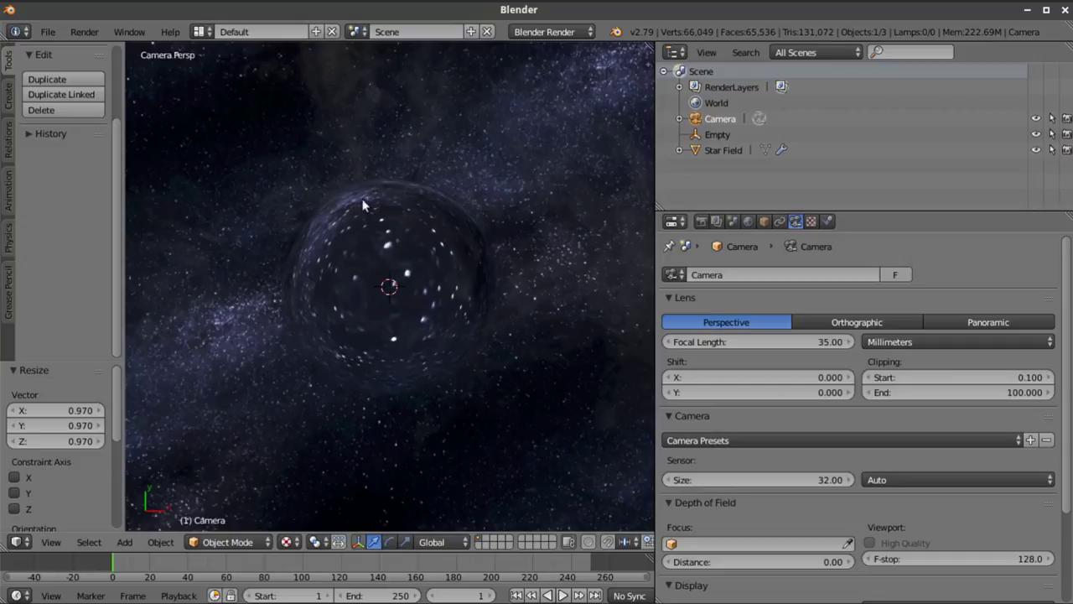
{"action": "scroll", "coordinate": [427, 371], "scroll_direction": "down", "scroll_amount": 3}
{"action": "middle_click_drag", "start_coordinate": [431, 374], "coordinate": [435, 246]}
{"action": "scroll", "coordinate": [436, 255], "scroll_direction": "down", "scroll_amount": 3}
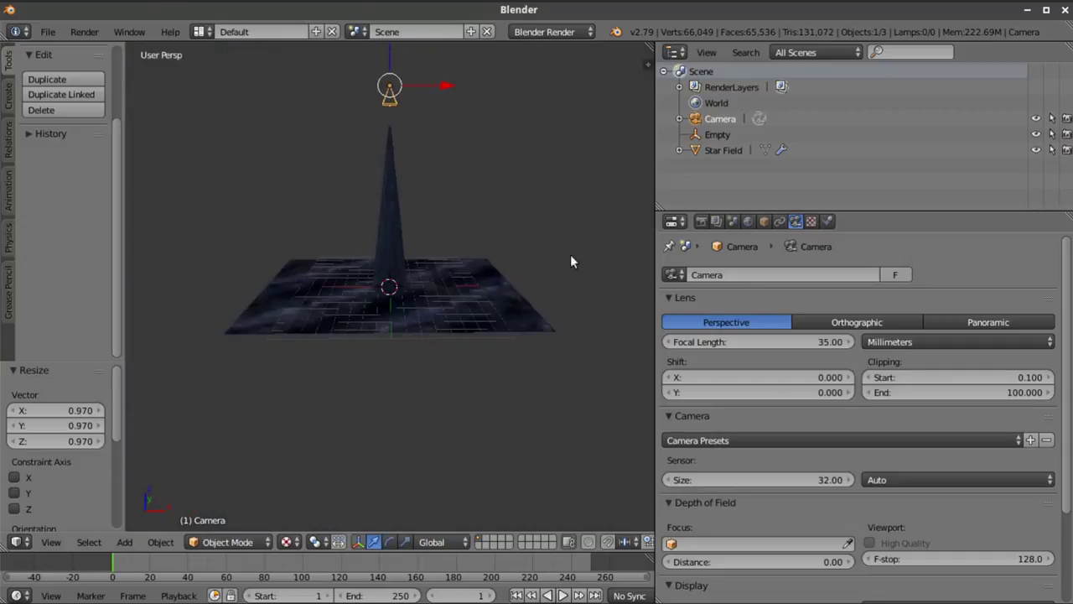
{"action": "left_click", "coordinate": [748, 220]}
{"action": "left_click", "coordinate": [754, 483]}
{"action": "left_click", "coordinate": [764, 483]}
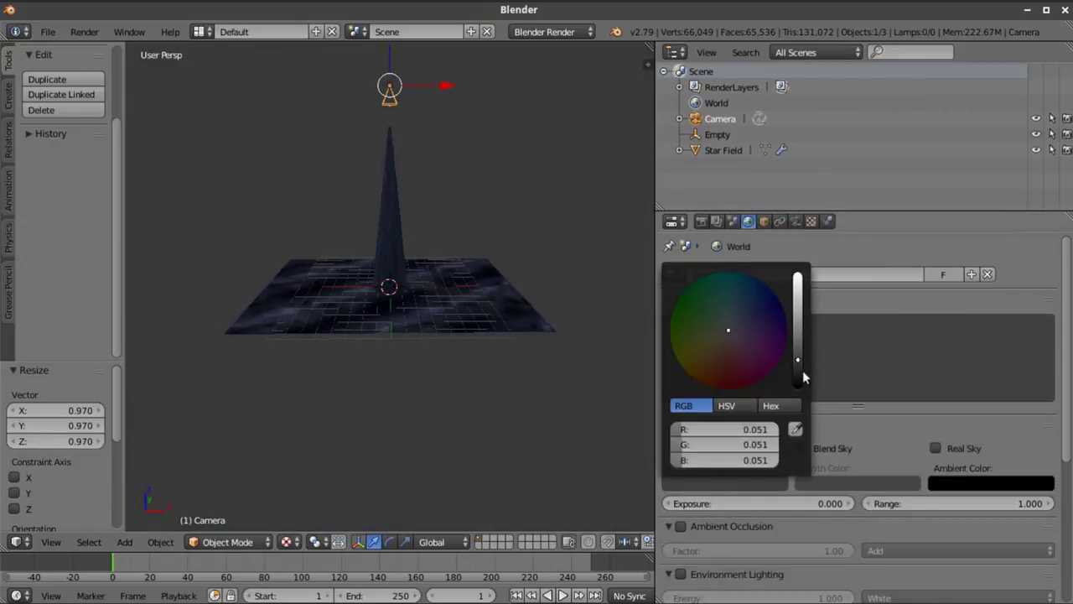
{"action": "left_click_drag", "start_coordinate": [797, 359], "coordinate": [797, 390]}
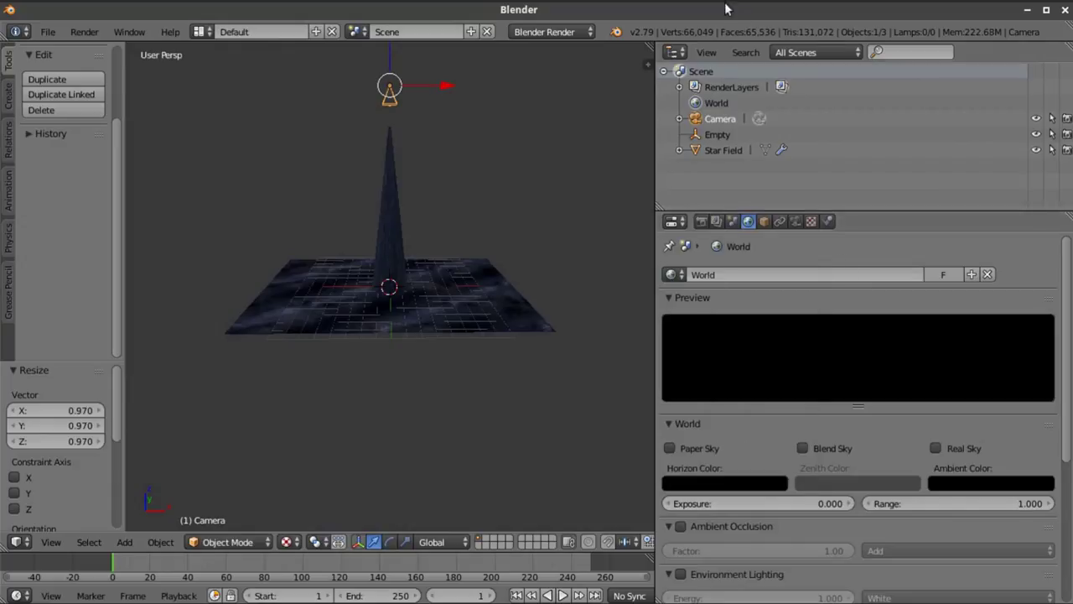
Enable World Background in the 3D view's display options
{"action": "key", "text": "n"}
{"action": "scroll", "coordinate": [556, 360], "scroll_direction": "down", "scroll_amount": 2}
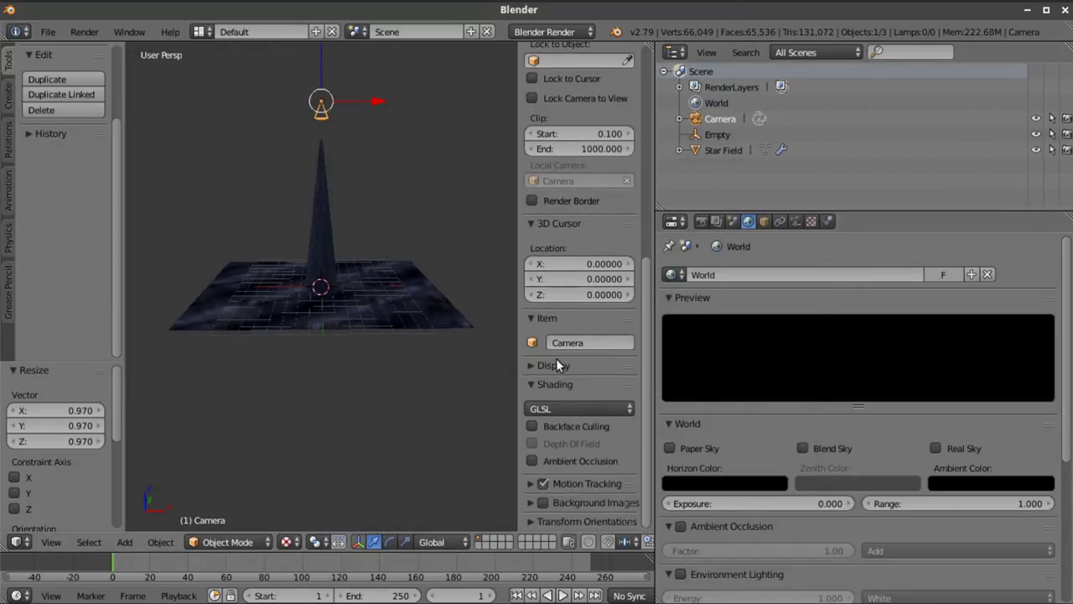
{"action": "left_click", "coordinate": [537, 368]}
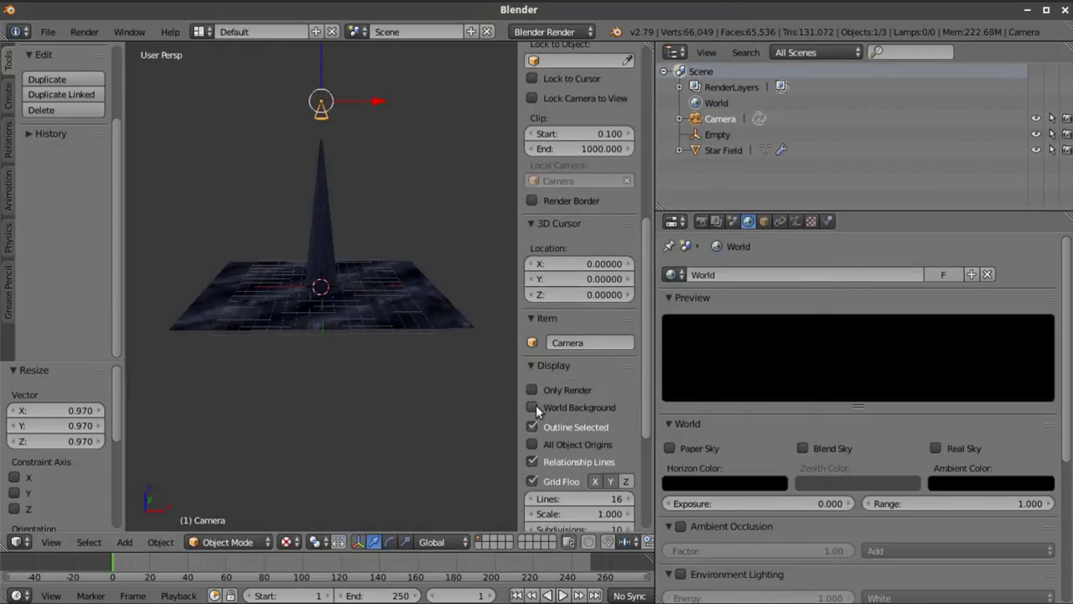
{"action": "left_click", "coordinate": [534, 407]}
{"action": "scroll", "coordinate": [307, 310], "scroll_direction": "down", "scroll_amount": 2}
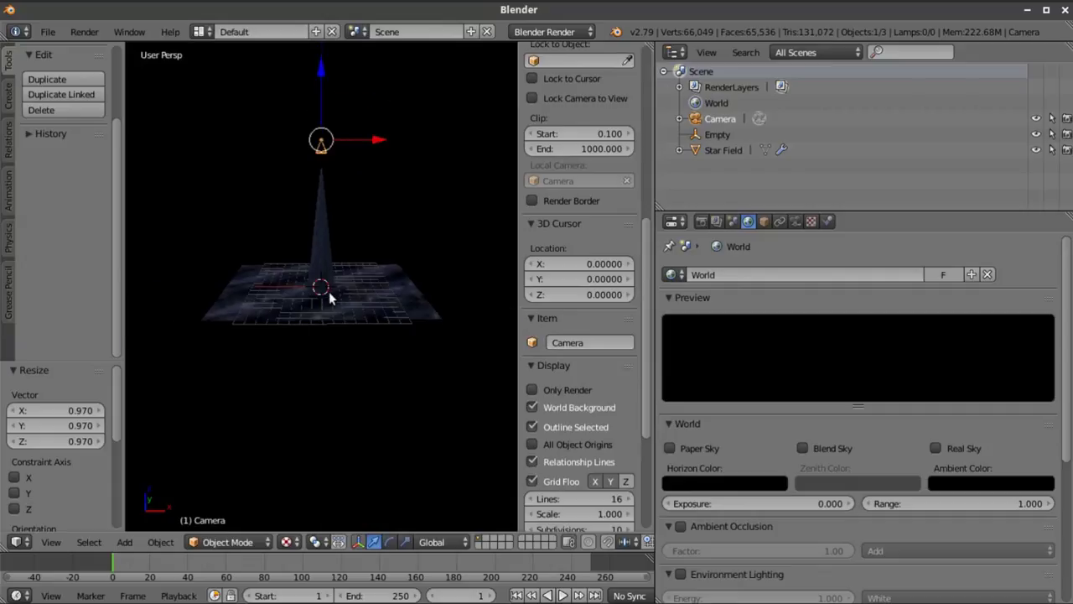
Add a Point lamp and raise it along Z by about 12.5 units to the tip of the warped spike
{"action": "left_click", "coordinate": [124, 542]}
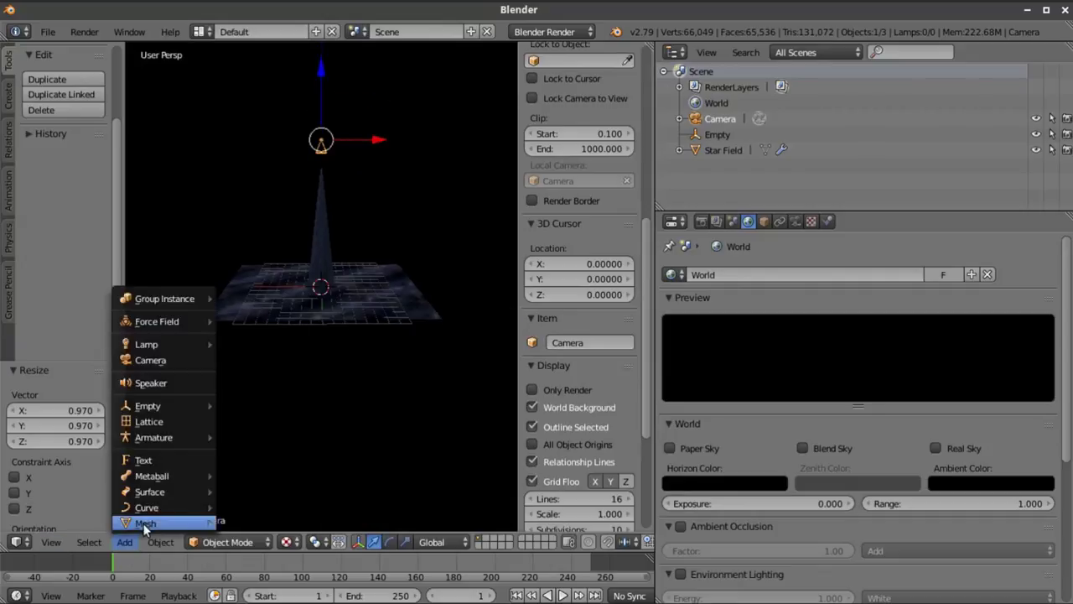
{"action": "mouse_move", "coordinate": [156, 344]}
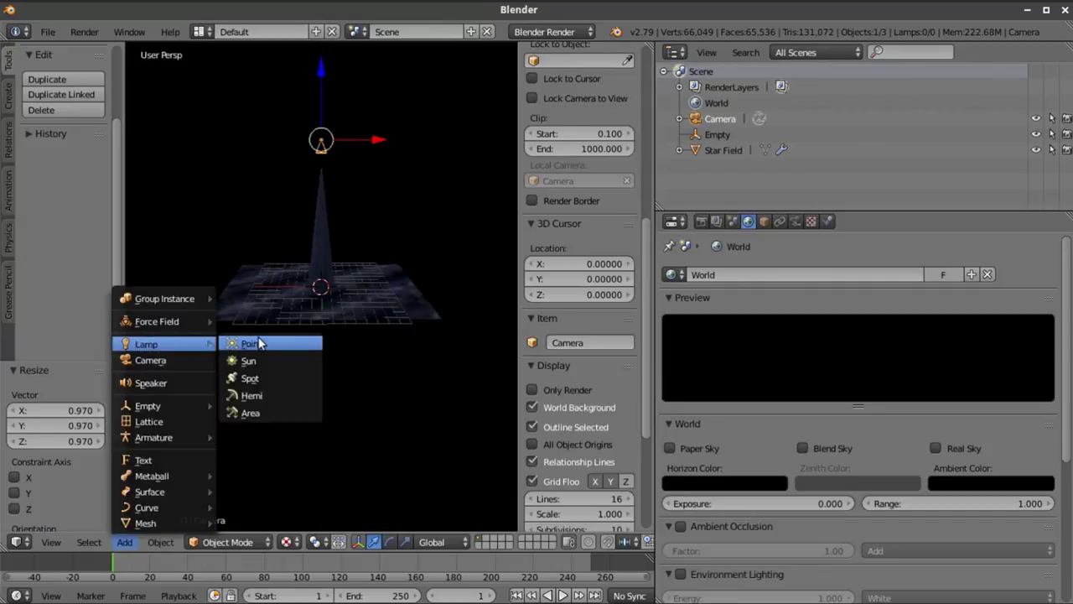
{"action": "left_click", "coordinate": [262, 343]}
{"action": "left_click_drag", "start_coordinate": [321, 239], "coordinate": [328, 114]}
{"action": "scroll", "coordinate": [383, 224], "scroll_direction": "up", "scroll_amount": 4}
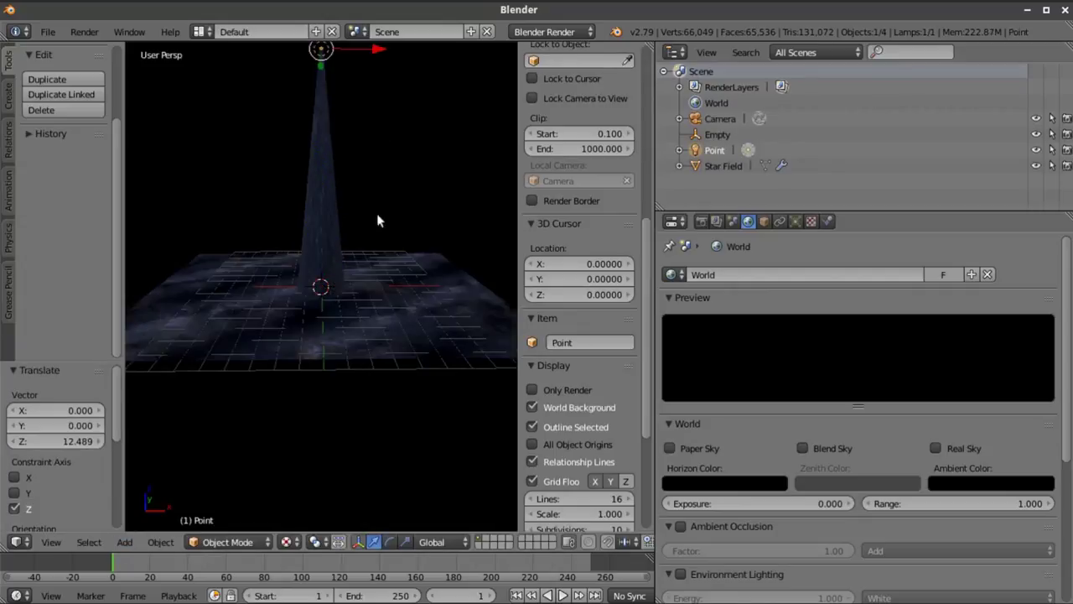
{"action": "scroll", "coordinate": [365, 193], "scroll_direction": "down", "scroll_amount": 2}
{"action": "scroll", "coordinate": [351, 164], "scroll_direction": "down", "scroll_amount": 1}
{"action": "mouse_move", "coordinate": [324, 67]}
{"action": "left_mouse_down"}
{"action": "mouse_move", "coordinate": [323, 55]}
{"action": "mouse_move", "coordinate": [322, 70]}
{"action": "left_mouse_up"}
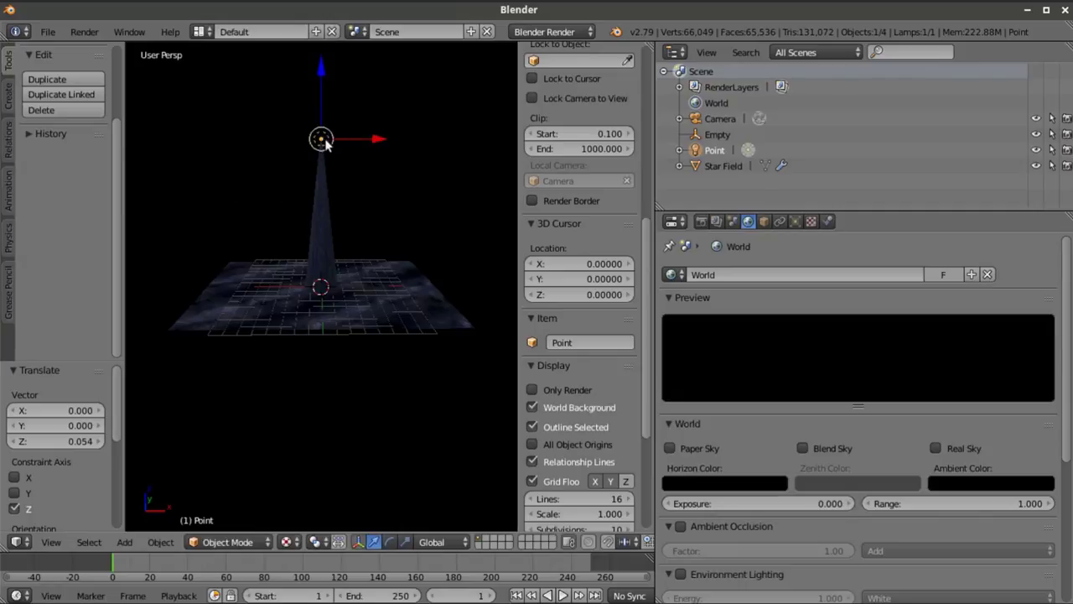
Enable Sphere falloff for the Point lamp and set its distance to 5
{"action": "left_click", "coordinate": [795, 221]}
{"action": "scroll", "coordinate": [769, 483], "scroll_direction": "down", "scroll_amount": 1}
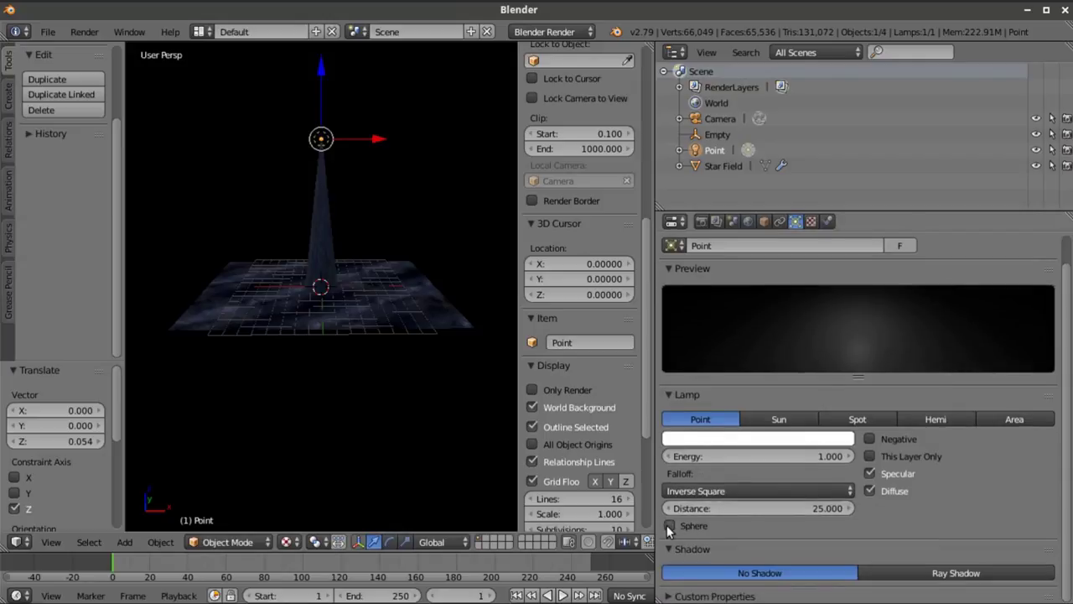
{"action": "left_click", "coordinate": [670, 526]}
{"action": "left_click", "coordinate": [774, 508]}
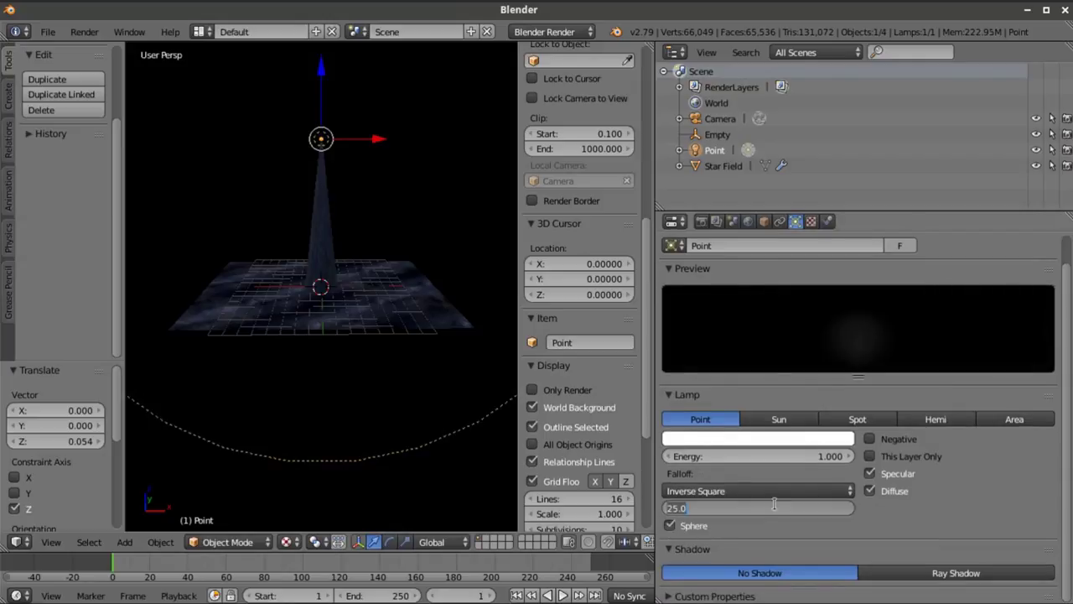
{"action": "type", "text": "5"}
{"action": "key", "text": "Return"}
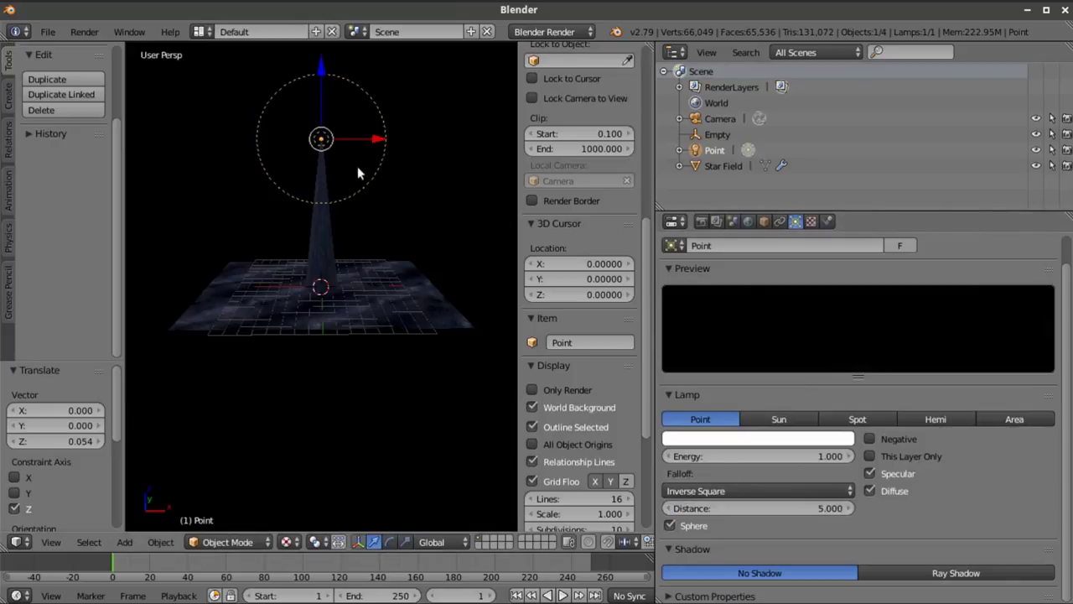
Add a second material slot with a new material to the Star Field
{"action": "right_click", "coordinate": [422, 286]}
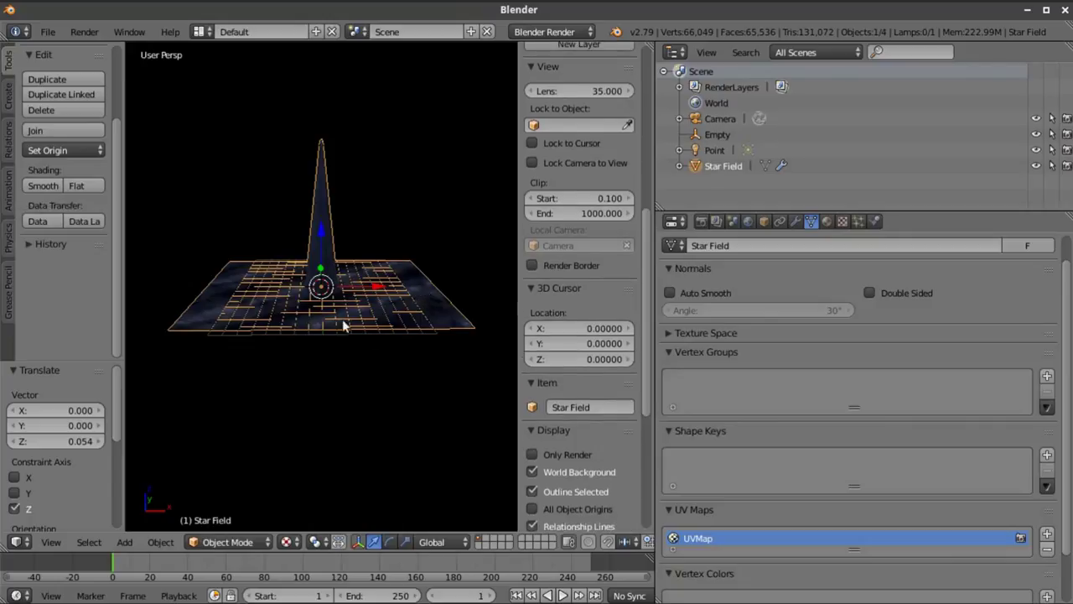
{"action": "left_click", "coordinate": [826, 223]}
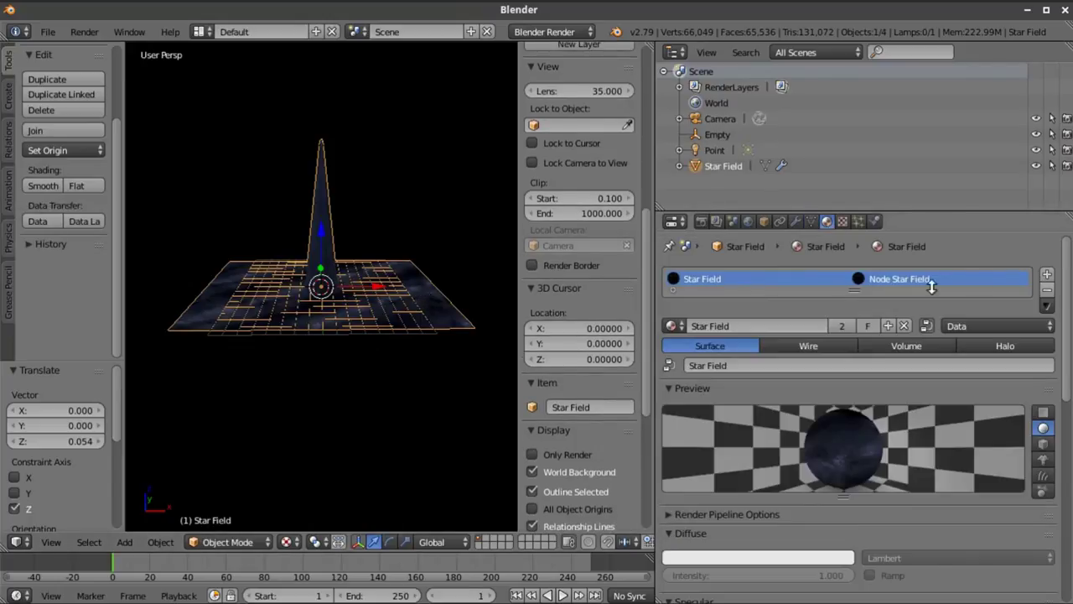
{"action": "left_click", "coordinate": [1060, 274]}
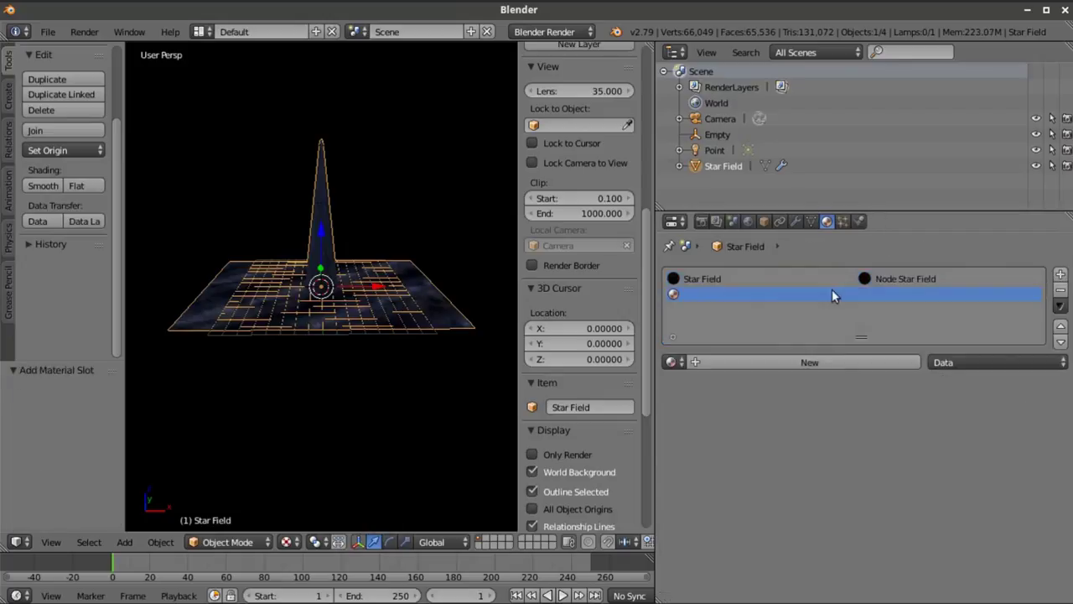
{"action": "left_click", "coordinate": [751, 362]}
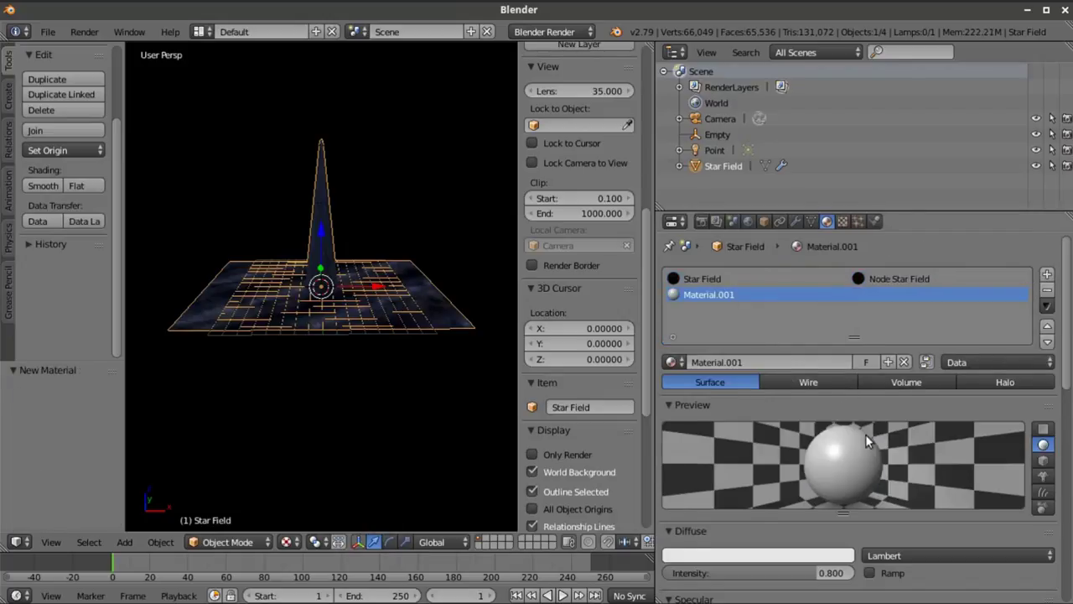
Give the new material a Fresnel diffuse shader with intensity 1.0 and a pure white diffuse color
{"action": "scroll", "coordinate": [865, 432], "scroll_direction": "down", "scroll_amount": 3}
{"action": "left_click", "coordinate": [898, 459]}
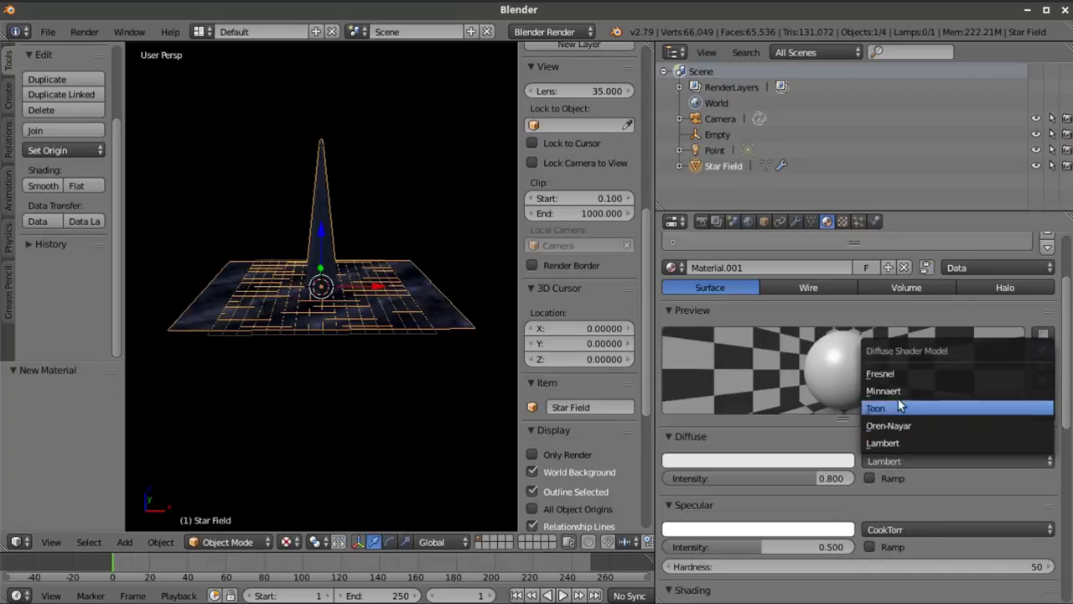
{"action": "left_click", "coordinate": [882, 376]}
{"action": "left_click_drag", "start_coordinate": [783, 485], "coordinate": [830, 484]}
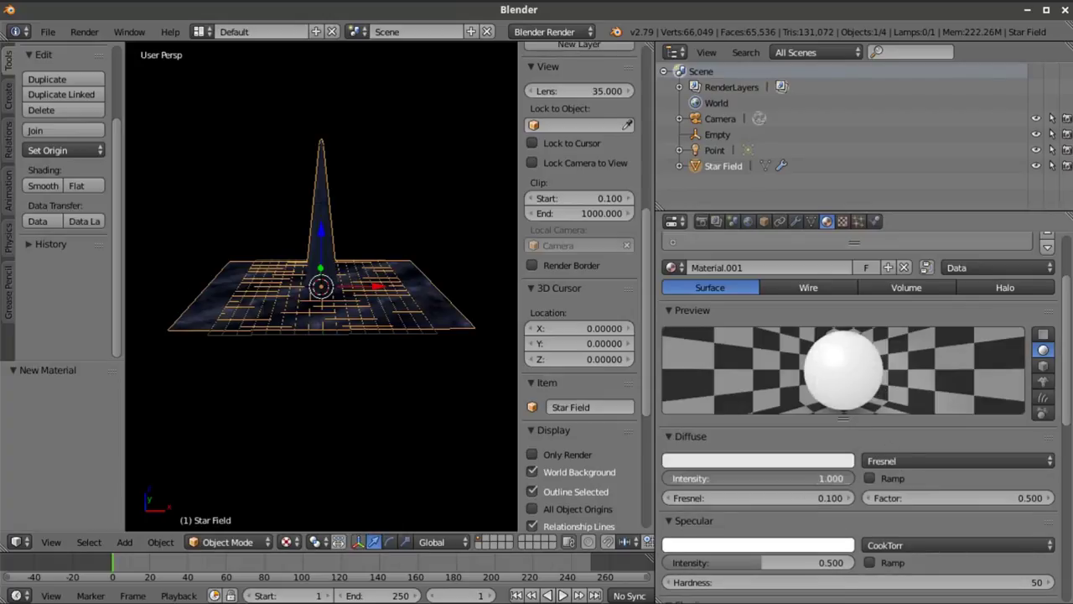
{"action": "left_click", "coordinate": [795, 463]}
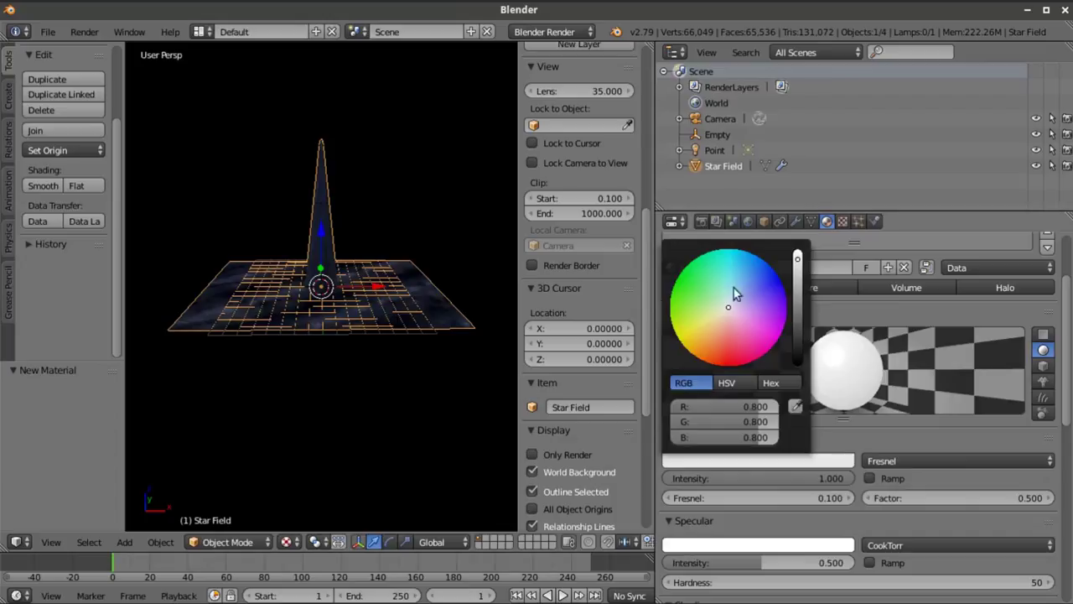
{"action": "left_click", "coordinate": [797, 259]}
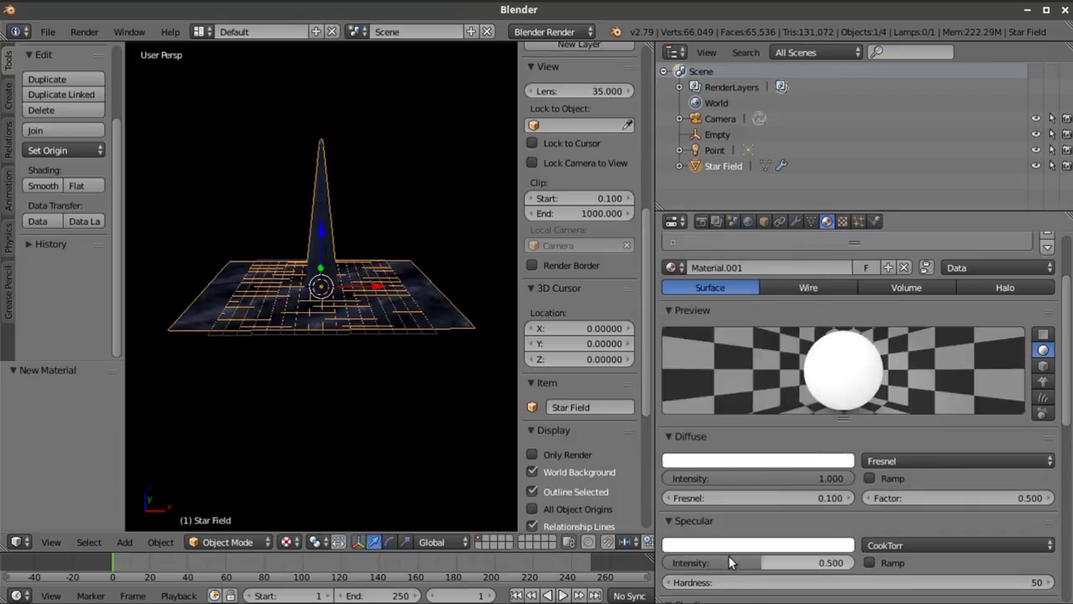
Set the new material's specular intensity to 0 and turn off Specular for the Point lamp
{"action": "scroll", "coordinate": [731, 557], "scroll_direction": "down", "scroll_amount": 3}
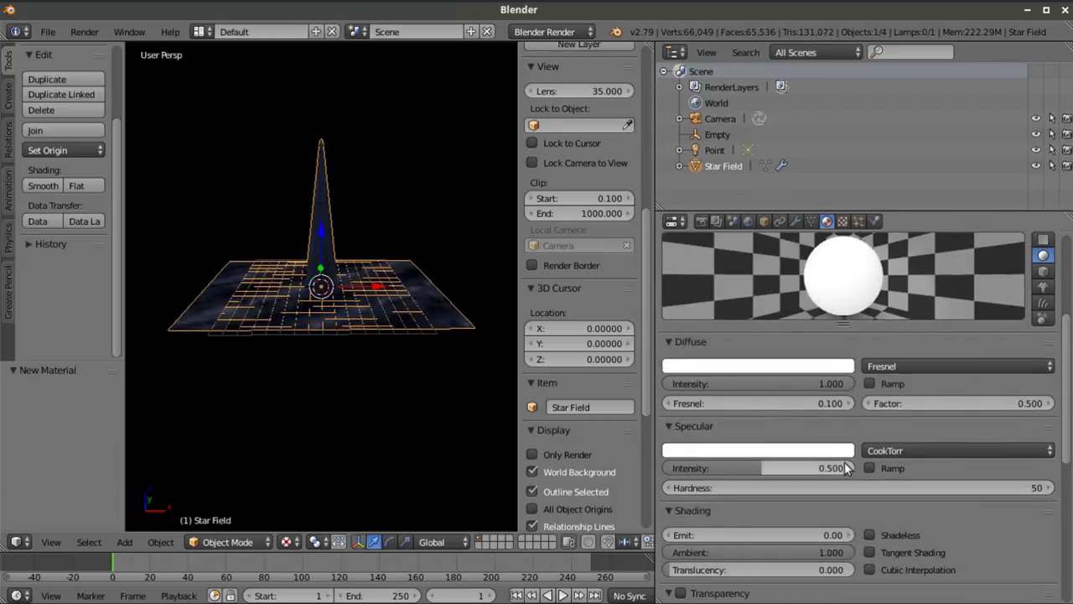
{"action": "left_click_drag", "start_coordinate": [770, 473], "coordinate": [671, 469]}
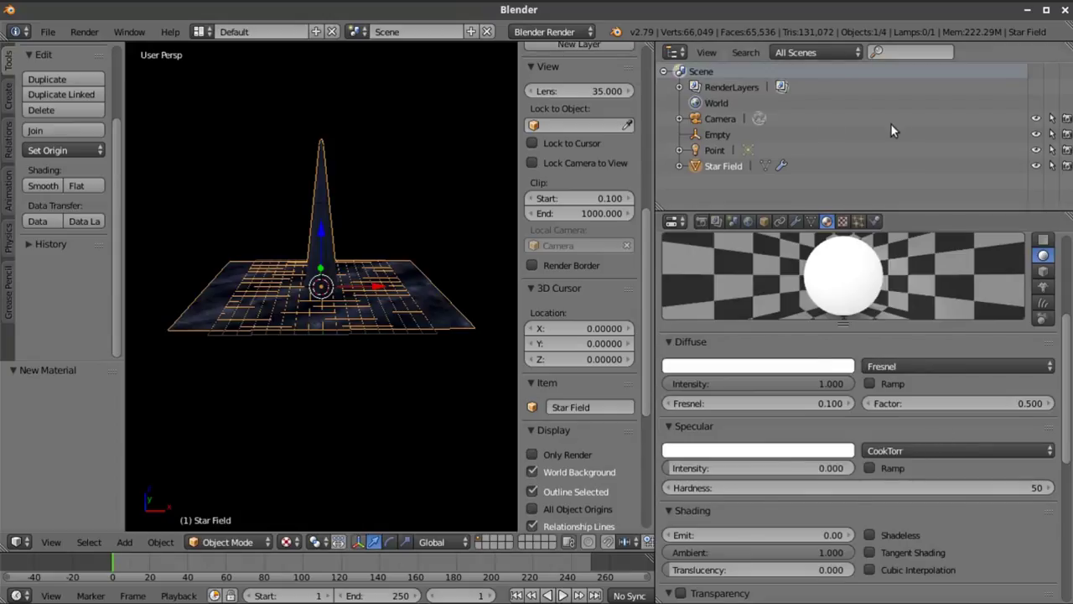
{"action": "left_click", "coordinate": [726, 153]}
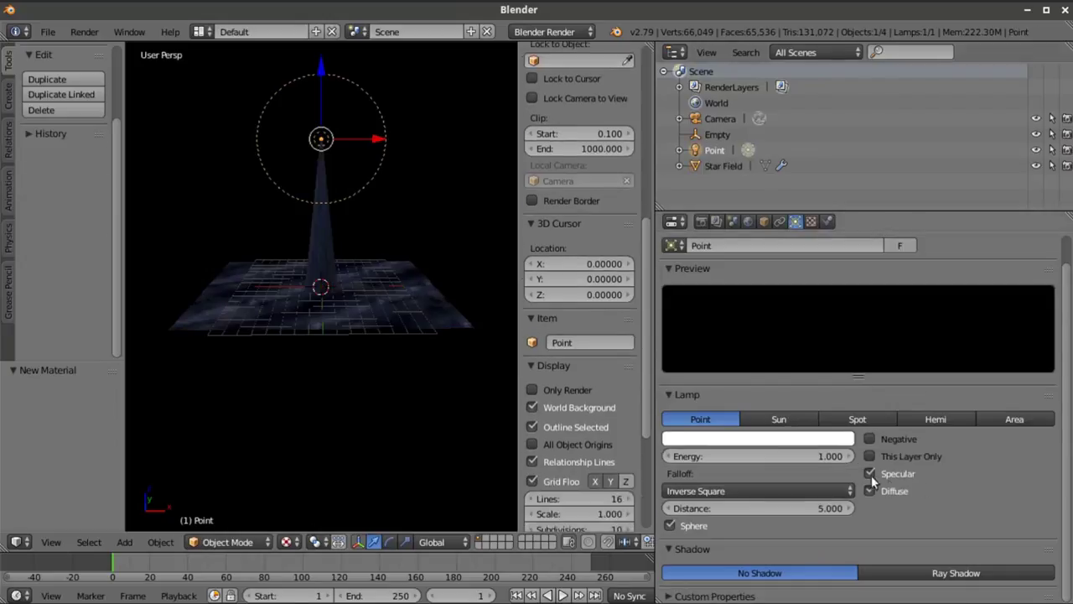
{"action": "left_click", "coordinate": [937, 480]}
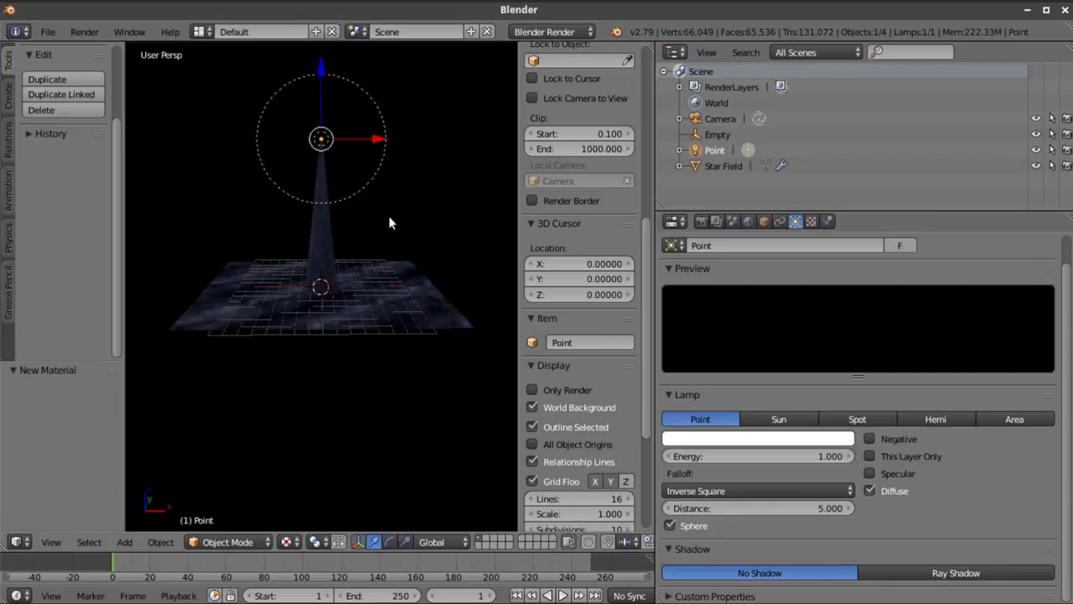
Rename the Star Field's new material to LightMask
{"action": "right_click", "coordinate": [423, 307]}
{"action": "middle_click_drag", "start_coordinate": [467, 277], "coordinate": [497, 352]}
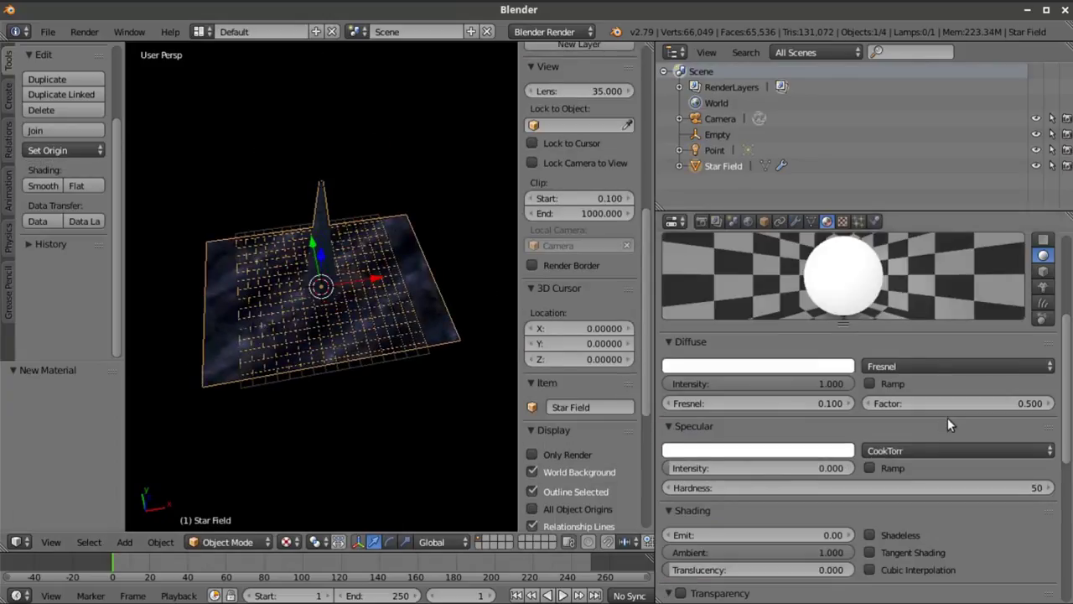
{"action": "scroll", "coordinate": [880, 382], "scroll_direction": "up", "scroll_amount": 5}
{"action": "left_click", "coordinate": [740, 362]}
{"action": "key", "text": "BackSpace"}
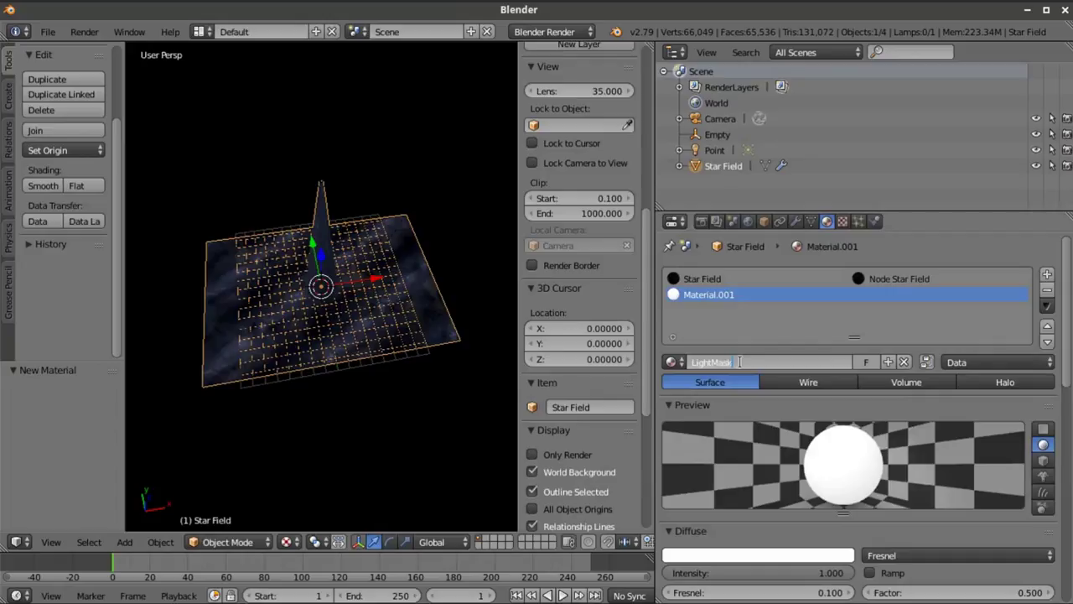
{"action": "type", "text": "LightMask"}
{"action": "key", "text": "Return"}
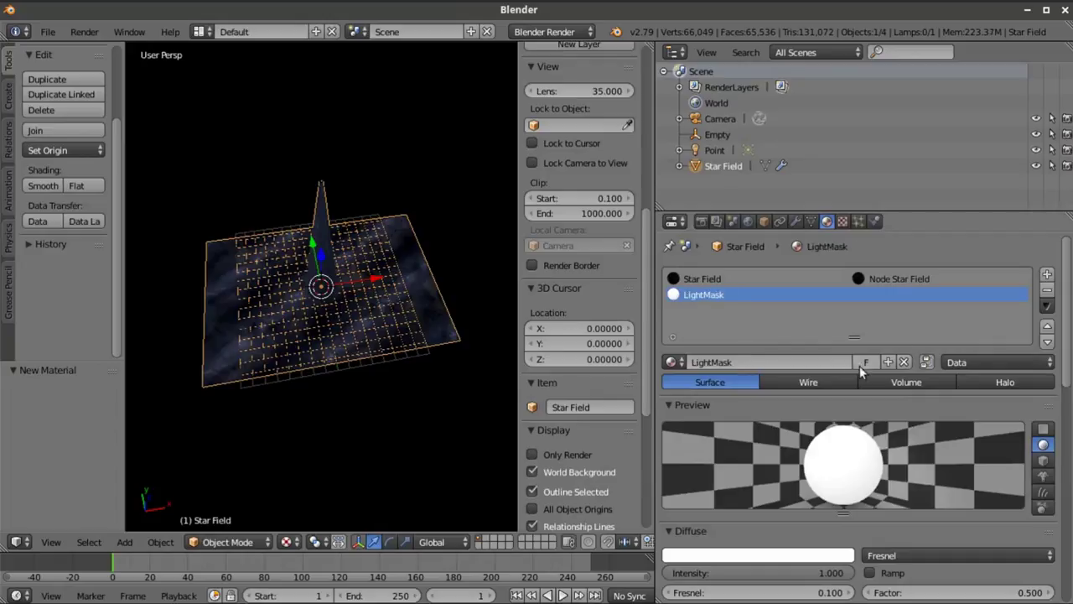
Make the Star Field material active, split the 3D view horizontally and turn the lower area into a Node Editor
{"action": "left_click", "coordinate": [712, 282]}
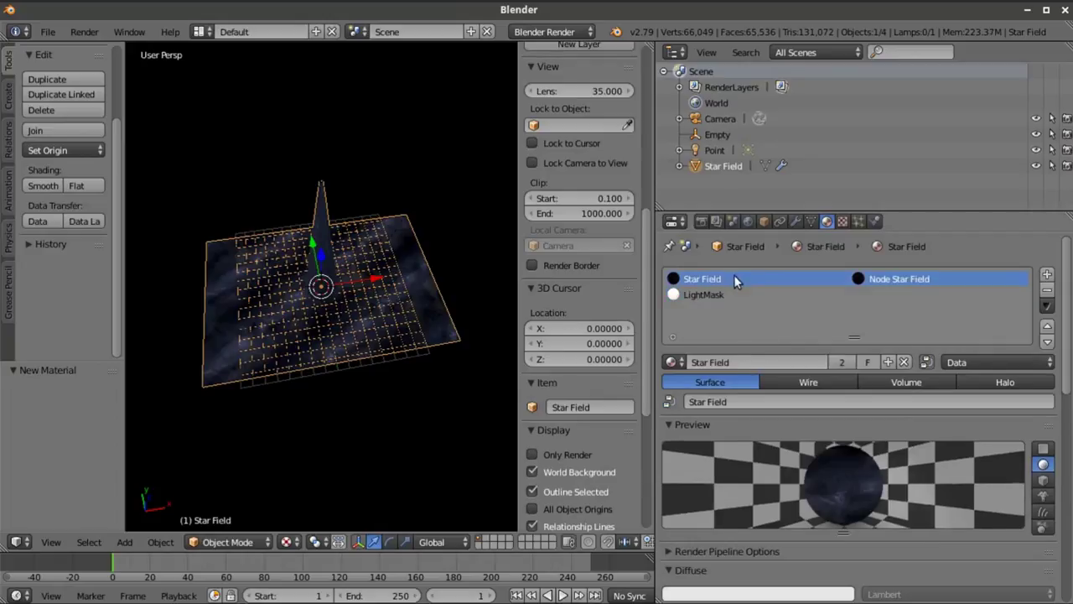
{"action": "left_click_drag", "start_coordinate": [17, 550], "coordinate": [16, 278]}
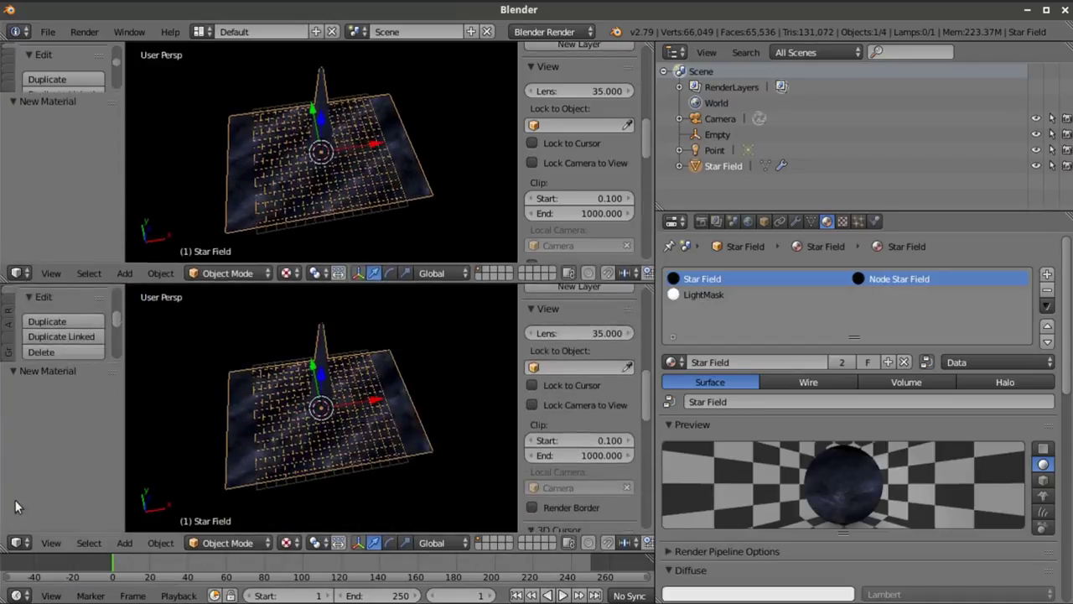
{"action": "left_click", "coordinate": [20, 542]}
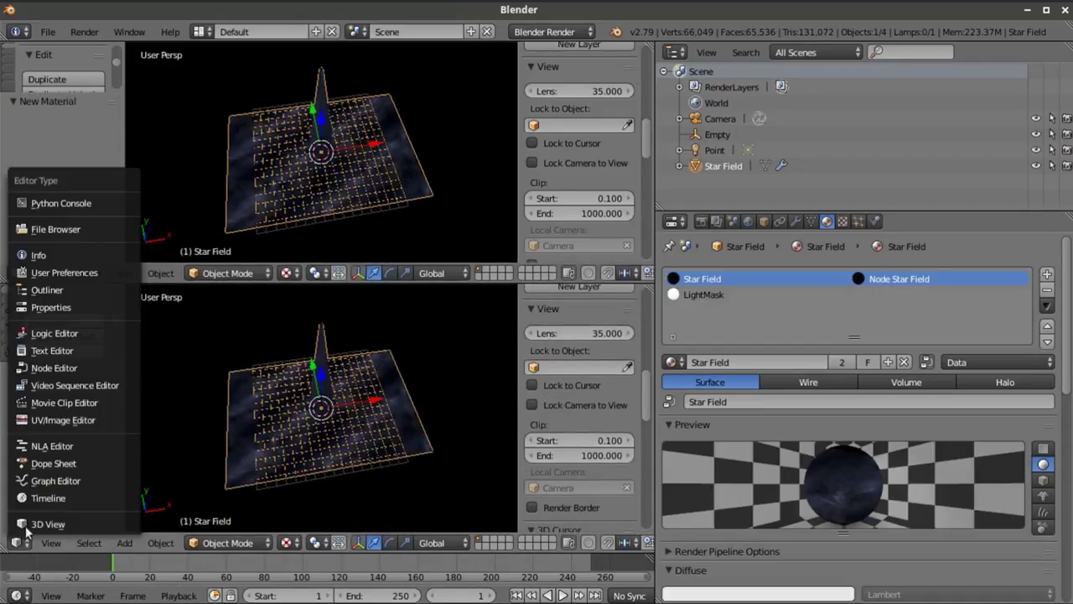
{"action": "left_click", "coordinate": [53, 367]}
{"action": "scroll", "coordinate": [282, 365], "scroll_direction": "down", "scroll_amount": 1}
{"action": "middle_click_drag", "start_coordinate": [320, 361], "coordinate": [209, 296]}
{"action": "scroll", "coordinate": [289, 359], "scroll_direction": "up", "scroll_amount": 3}
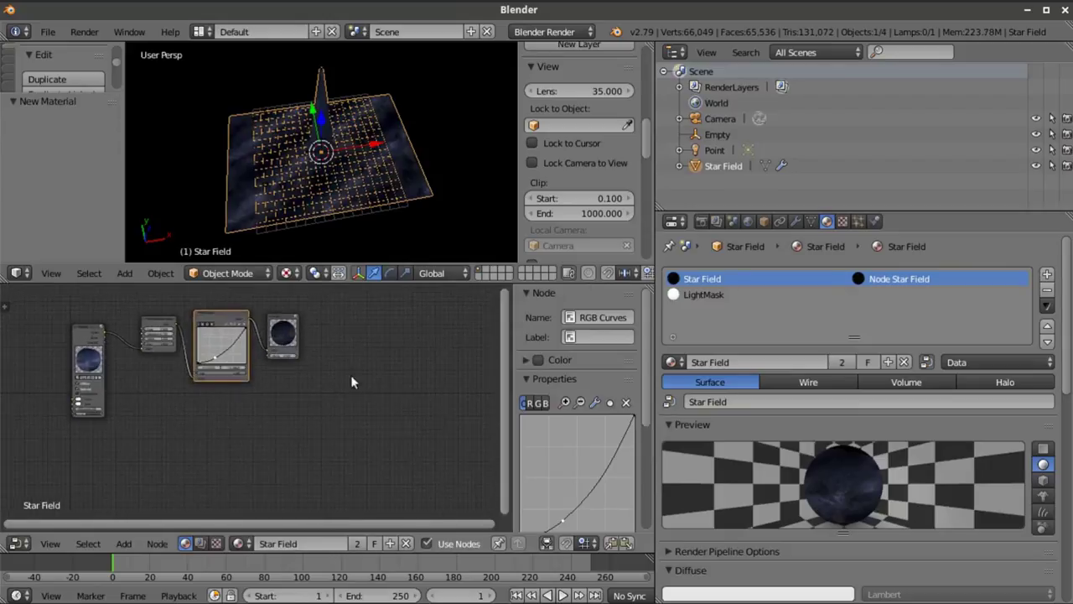
Add a Material input node and place it below the existing Star Field material nodes
{"action": "left_click", "coordinate": [123, 543]}
{"action": "mouse_move", "coordinate": [138, 509]}
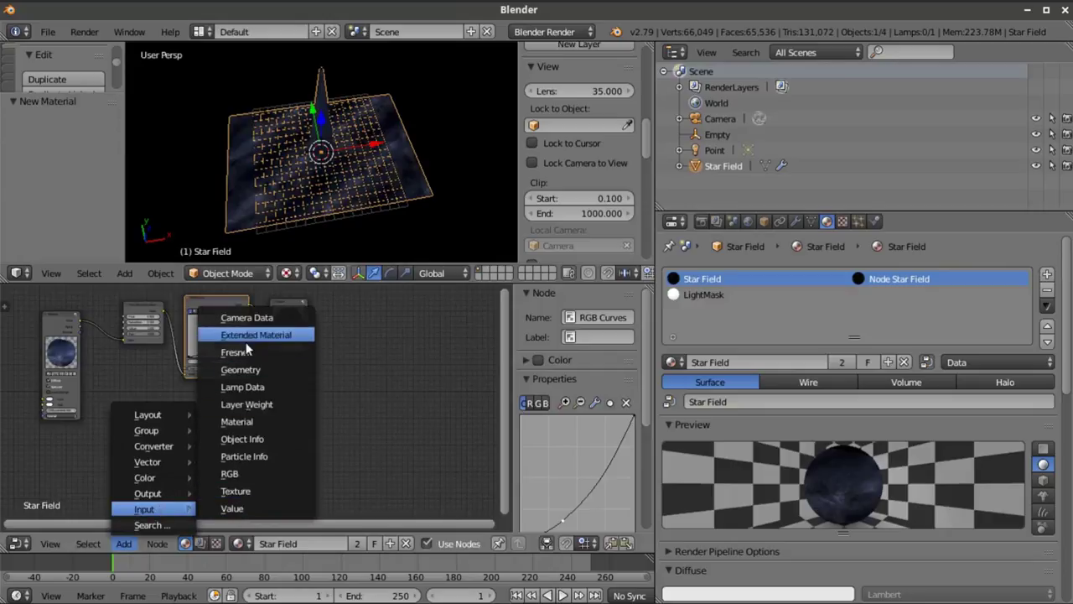
{"action": "left_click", "coordinate": [243, 420]}
{"action": "left_click", "coordinate": [199, 432]}
{"action": "scroll", "coordinate": [199, 423], "scroll_direction": "up", "scroll_amount": 3}
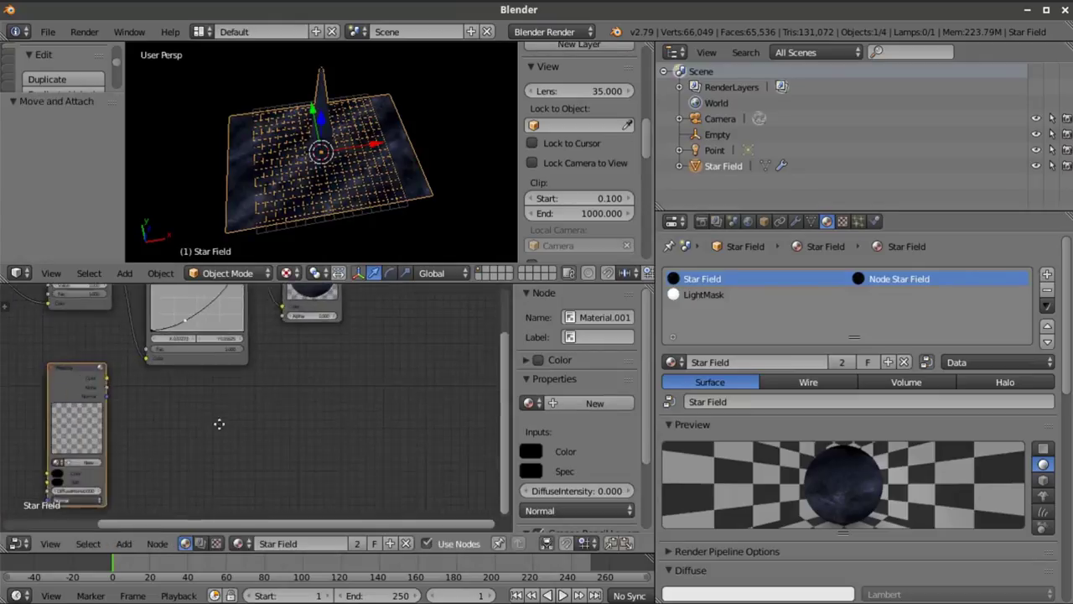
Assign LightMask to the new Material node and move the Output node farther away from the RGB Curves node
{"action": "middle_click_drag", "start_coordinate": [221, 431], "coordinate": [405, 383]}
{"action": "scroll", "coordinate": [399, 390], "scroll_direction": "up", "scroll_amount": 2}
{"action": "left_click", "coordinate": [269, 442]}
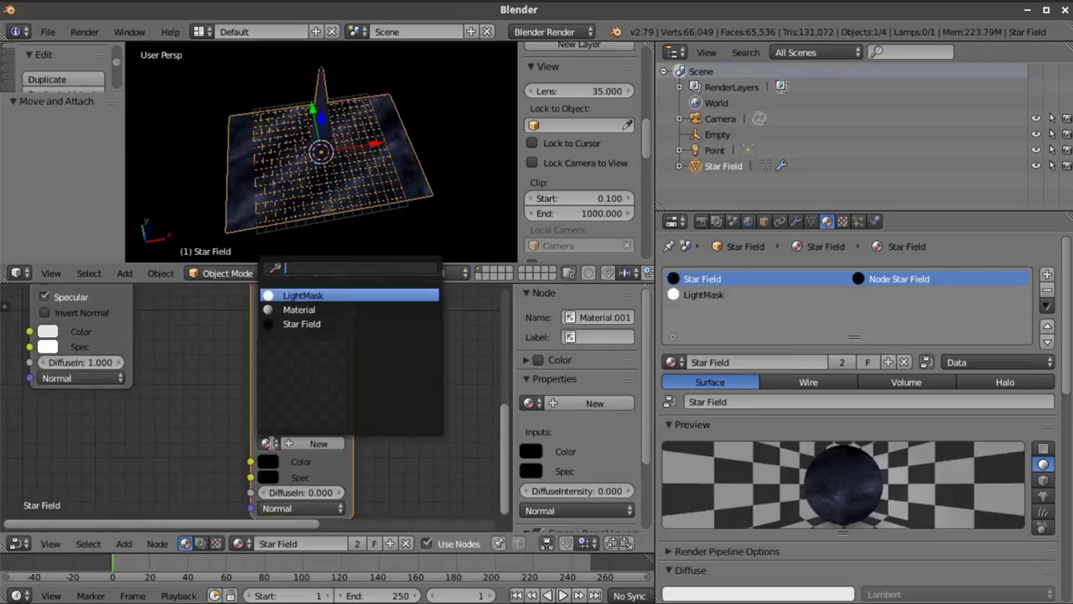
{"action": "left_click", "coordinate": [297, 295]}
{"action": "scroll", "coordinate": [378, 379], "scroll_direction": "down", "scroll_amount": 4}
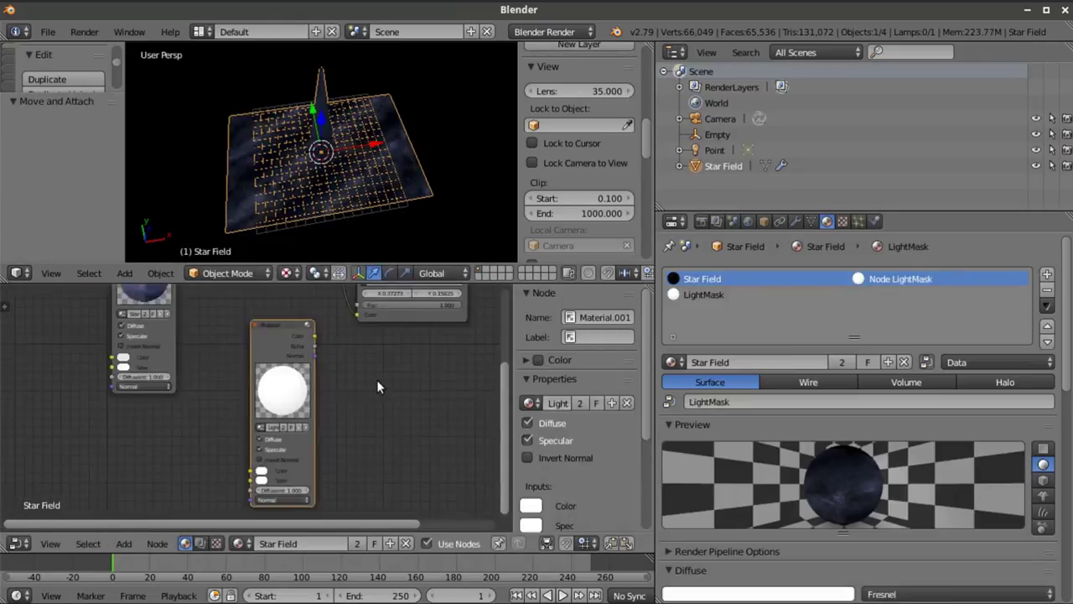
{"action": "middle_click_drag", "start_coordinate": [321, 420], "coordinate": [162, 490]}
{"action": "left_click_drag", "start_coordinate": [261, 356], "coordinate": [390, 356]}
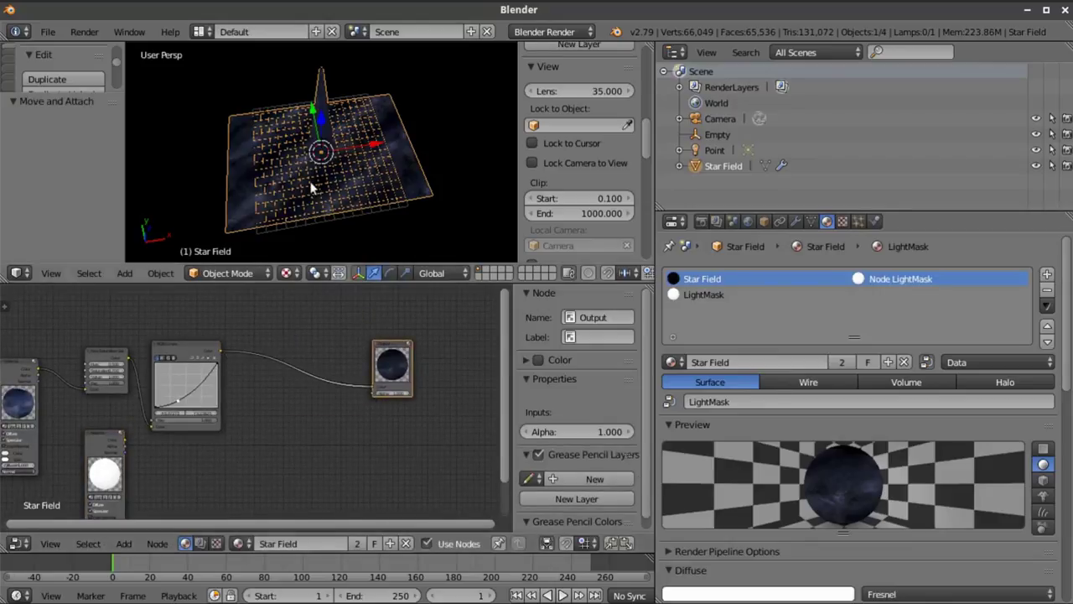
Add an RGB Curves node beside the LightMask node and link LightMask's color through it to the Output's Color input
{"action": "left_click", "coordinate": [123, 544]}
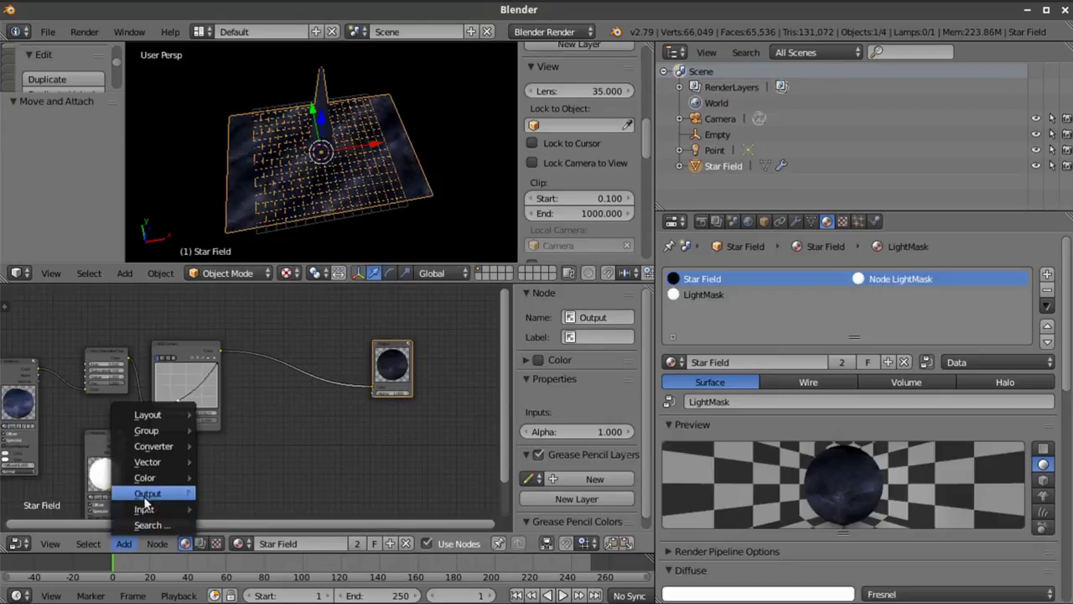
{"action": "mouse_move", "coordinate": [174, 479]}
{"action": "left_click", "coordinate": [244, 546]}
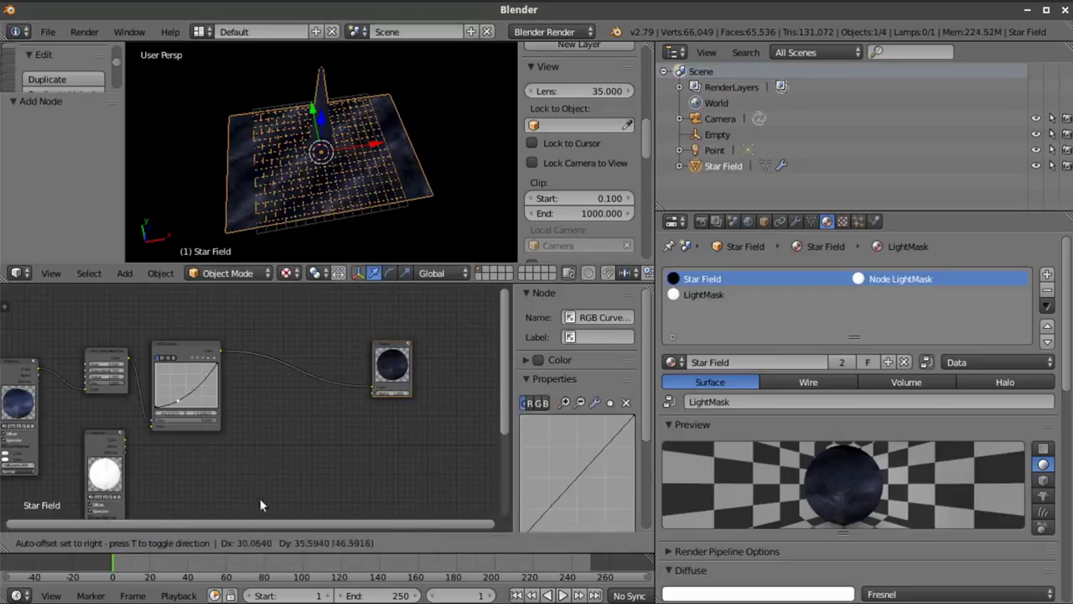
{"action": "left_click", "coordinate": [281, 448]}
{"action": "left_click_drag", "start_coordinate": [124, 444], "coordinate": [254, 486]}
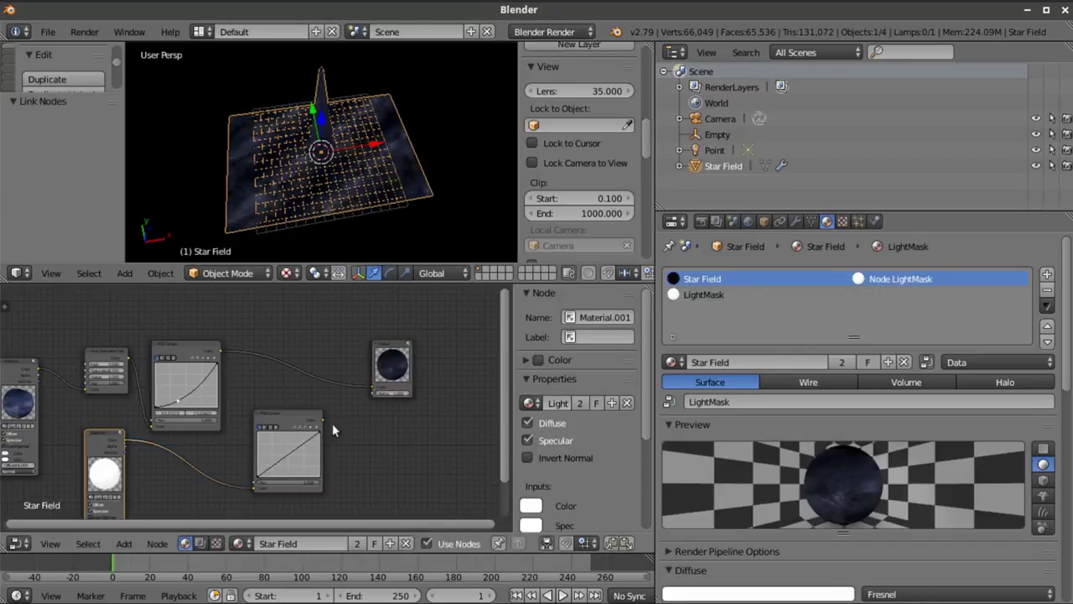
{"action": "left_click_drag", "start_coordinate": [321, 419], "coordinate": [334, 415]}
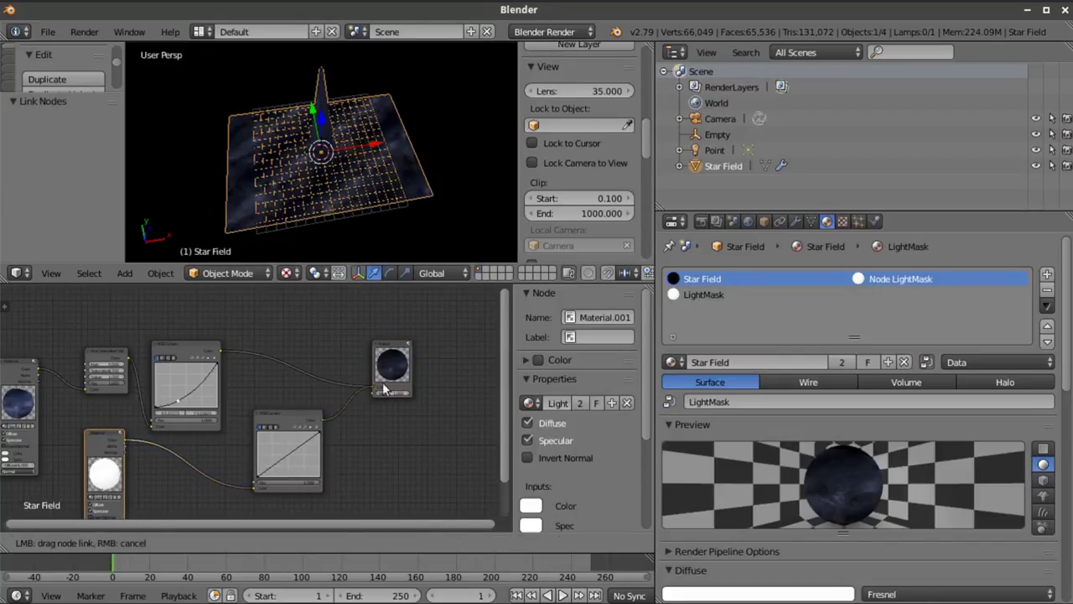
{"action": "left_click_drag", "start_coordinate": [376, 386], "coordinate": [375, 387]}
Look at the light mask on the star field through the scene camera
{"action": "middle_click_drag", "start_coordinate": [354, 154], "coordinate": [331, 187]}
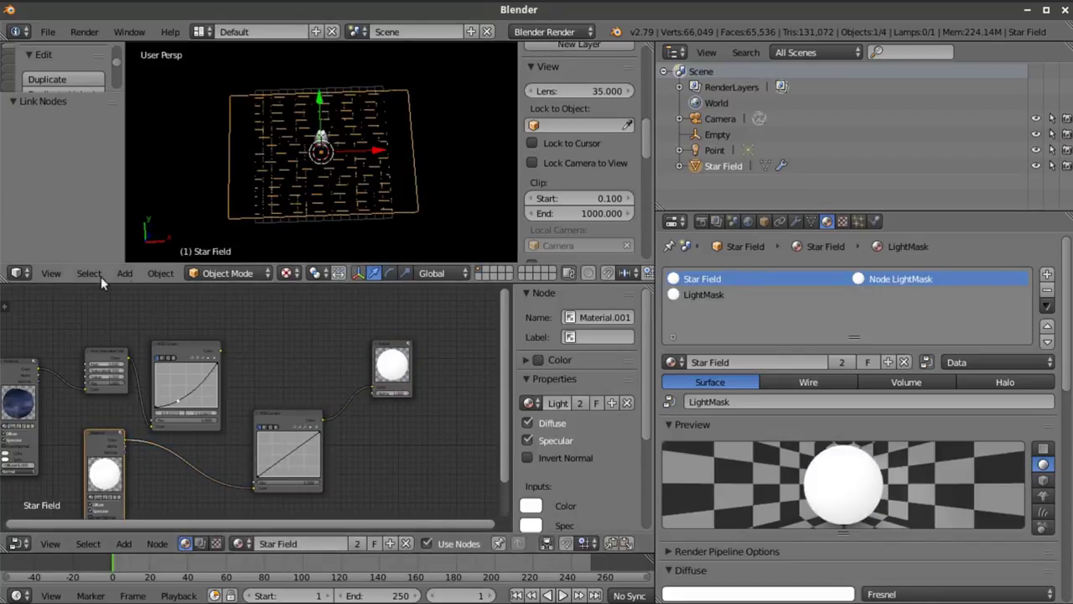
{"action": "left_click", "coordinate": [51, 273]}
{"action": "left_click", "coordinate": [51, 272]}
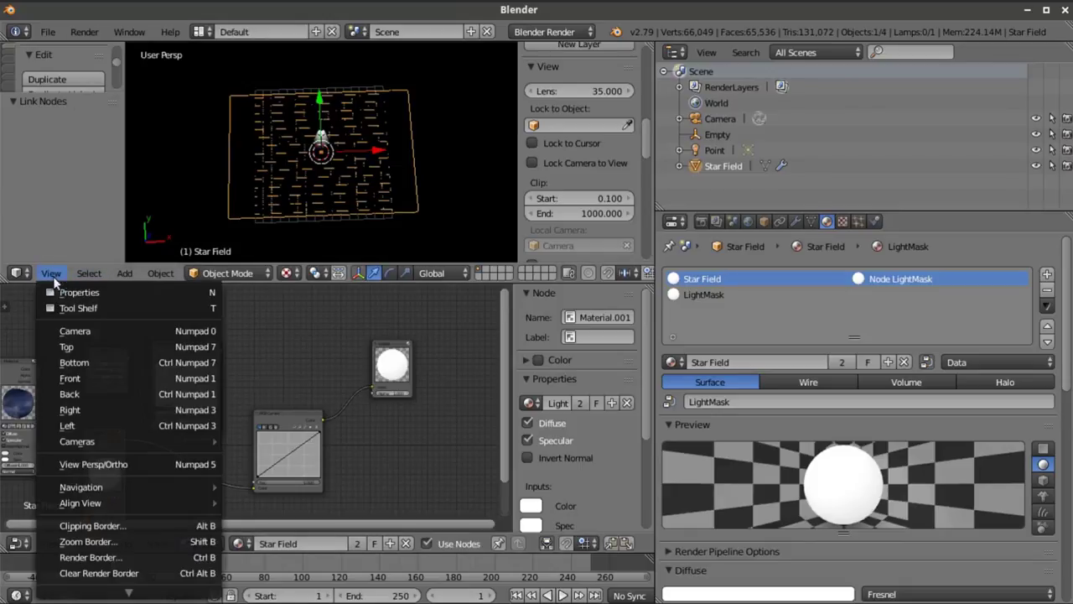
{"action": "left_click", "coordinate": [83, 329]}
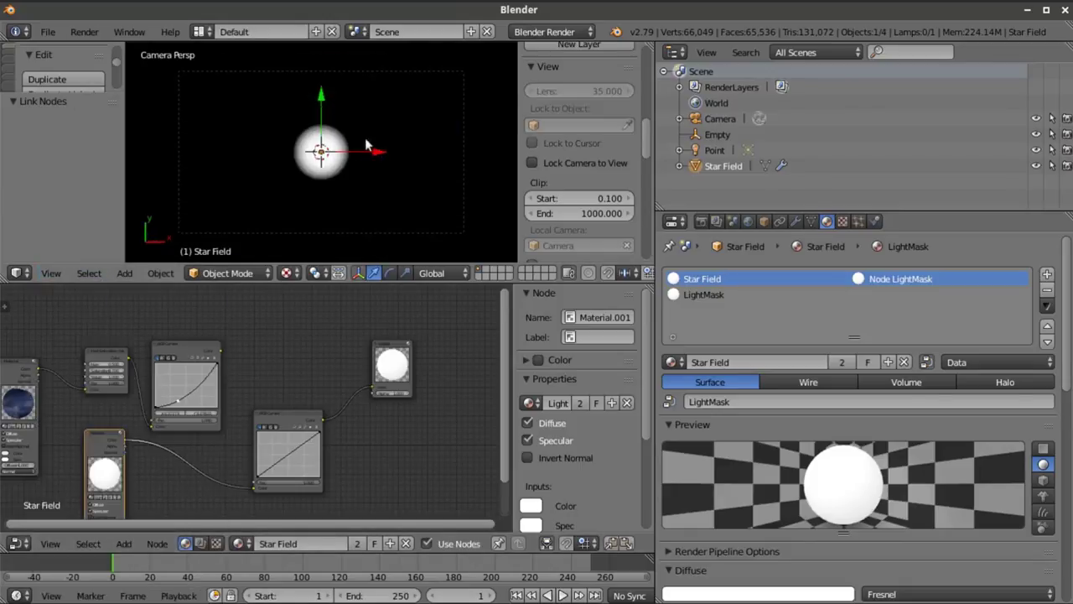
{"action": "scroll", "coordinate": [321, 183], "scroll_direction": "up", "scroll_amount": 3}
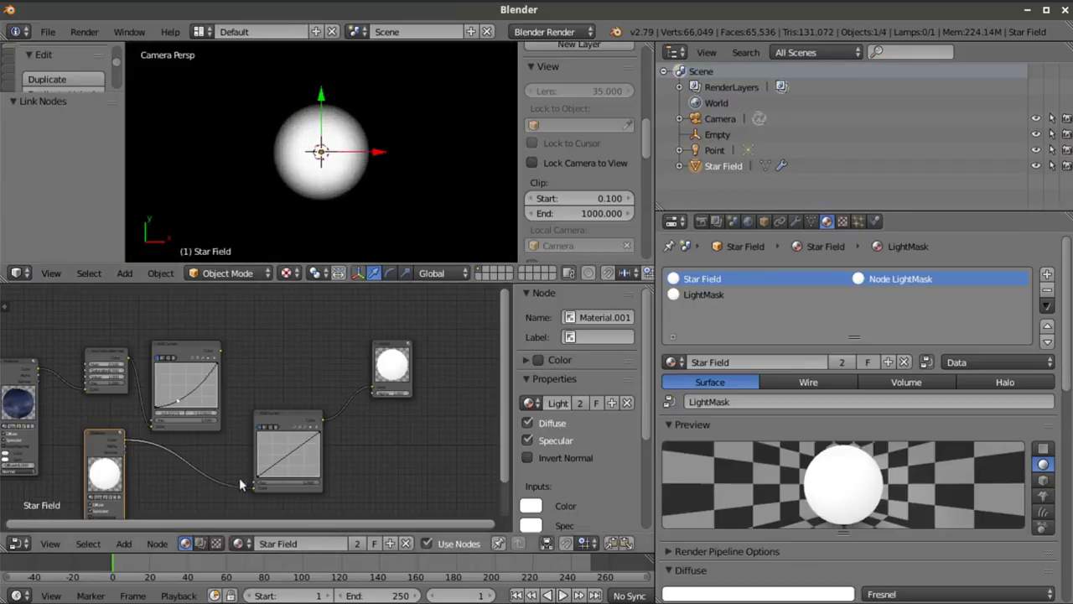
Invert the curve of the LightMask's RGB Curves node so it slopes downward
{"action": "left_click_drag", "start_coordinate": [318, 432], "coordinate": [258, 417]}
{"action": "scroll", "coordinate": [355, 172], "scroll_direction": "up", "scroll_amount": 6}
{"action": "scroll", "coordinate": [343, 157], "scroll_direction": "down", "scroll_amount": 4}
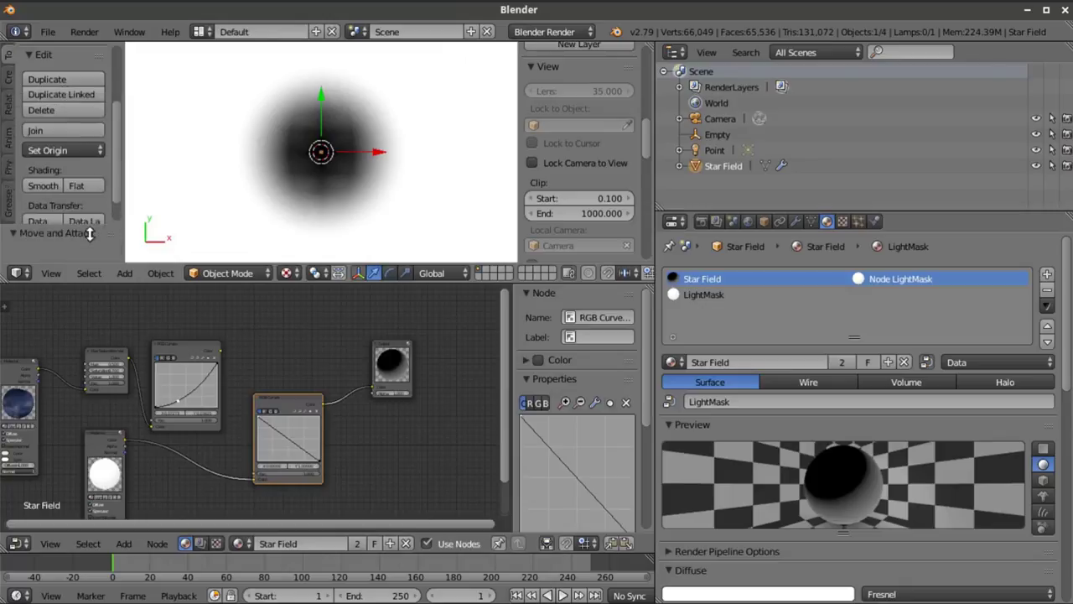
Set the Star Field object's shading to Smooth
{"action": "scroll", "coordinate": [88, 152], "scroll_direction": "up", "scroll_amount": 3}
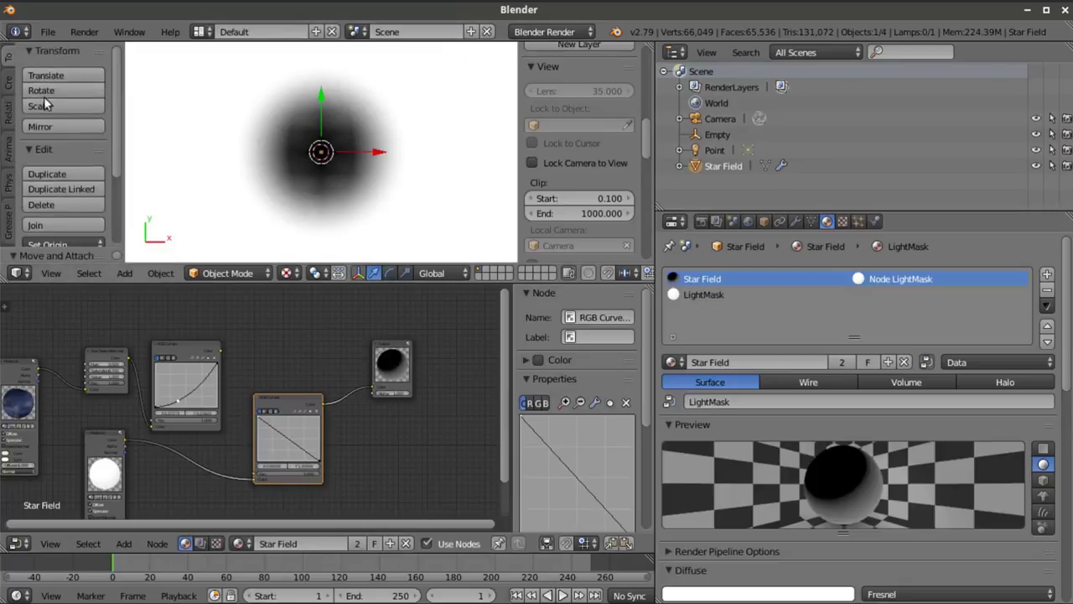
{"action": "scroll", "coordinate": [52, 150], "scroll_direction": "down", "scroll_amount": 3}
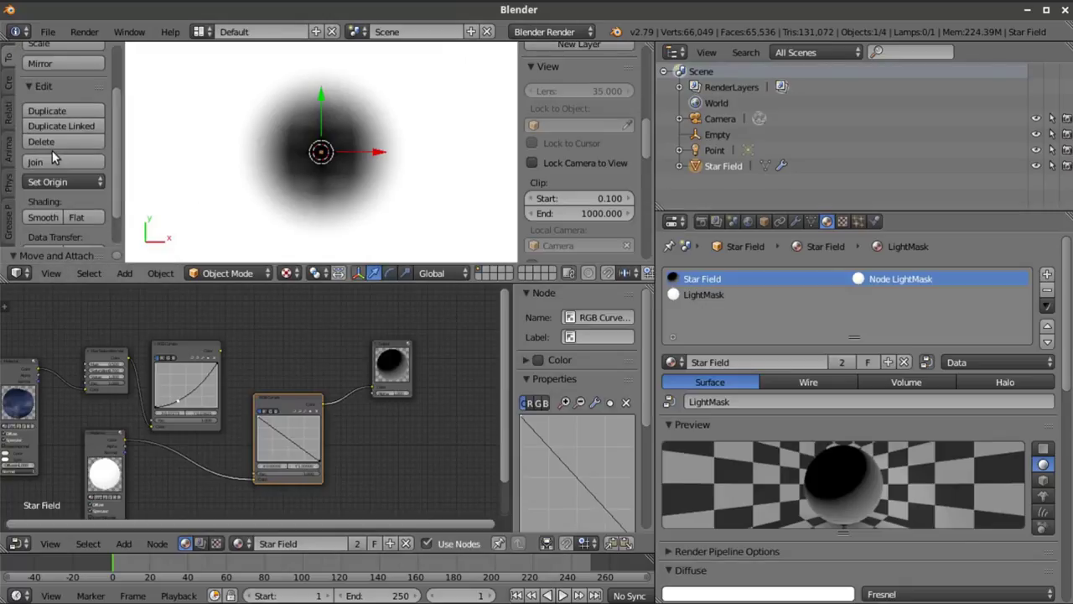
{"action": "left_click", "coordinate": [51, 218]}
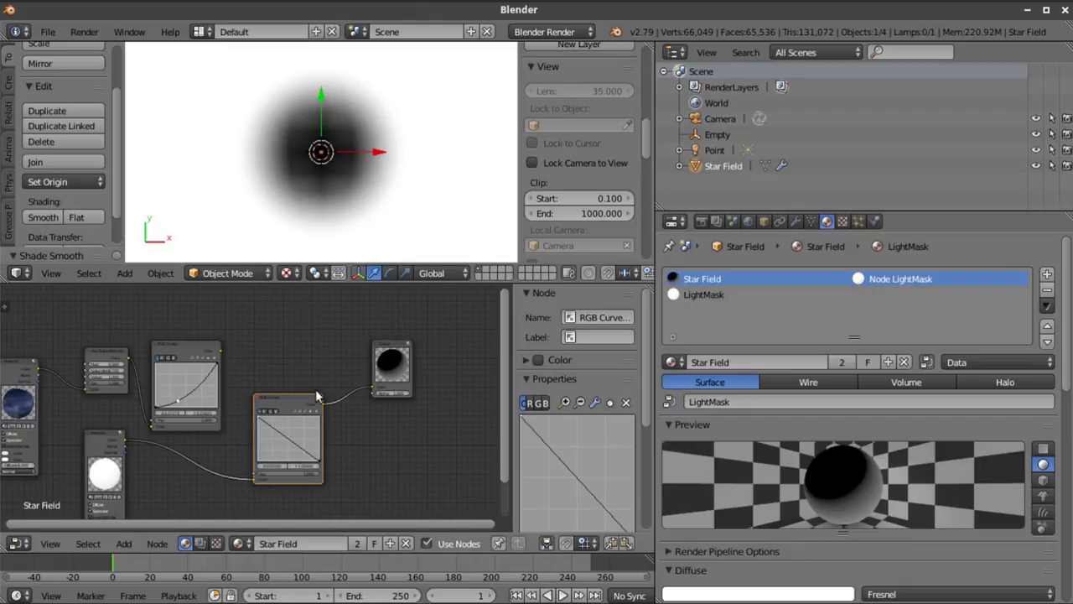
Link the inverted RGB Curves node to the Output's Alpha and the star texture's RGB Curves node to its Color
{"action": "left_click_drag", "start_coordinate": [311, 407], "coordinate": [240, 467]}
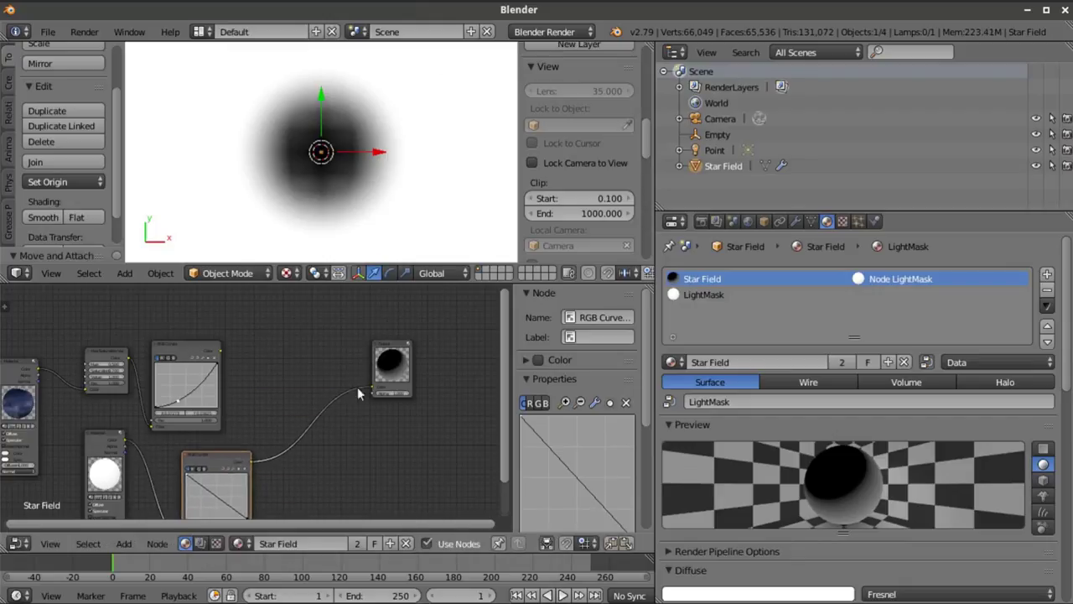
{"action": "mouse_move", "coordinate": [367, 383]}
{"action": "left_mouse_down"}
{"action": "mouse_move", "coordinate": [358, 390]}
{"action": "mouse_move", "coordinate": [373, 387]}
{"action": "left_mouse_up"}
{"action": "left_click_drag", "start_coordinate": [218, 347], "coordinate": [265, 353]}
{"action": "left_click_drag", "start_coordinate": [371, 380], "coordinate": [373, 388]}
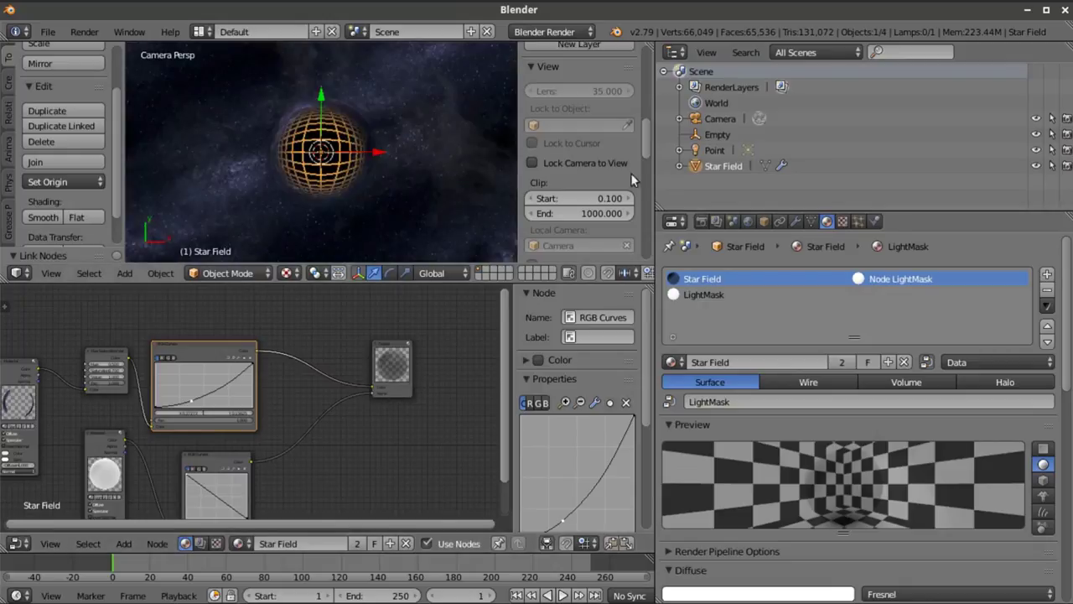
Turn on Only Render and enlarge the 3D view over the Node Editor, its properties region and the neighbouring editors
{"action": "scroll", "coordinate": [608, 190], "scroll_direction": "down", "scroll_amount": 6}
{"action": "left_click", "coordinate": [533, 202]}
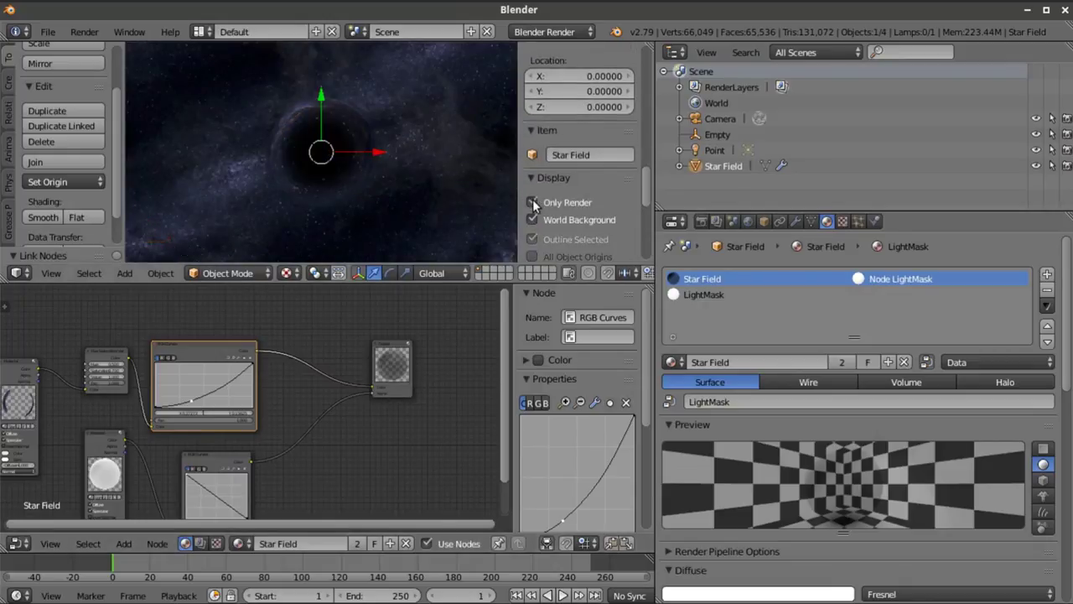
{"action": "left_click_drag", "start_coordinate": [5, 285], "coordinate": [355, 287]}
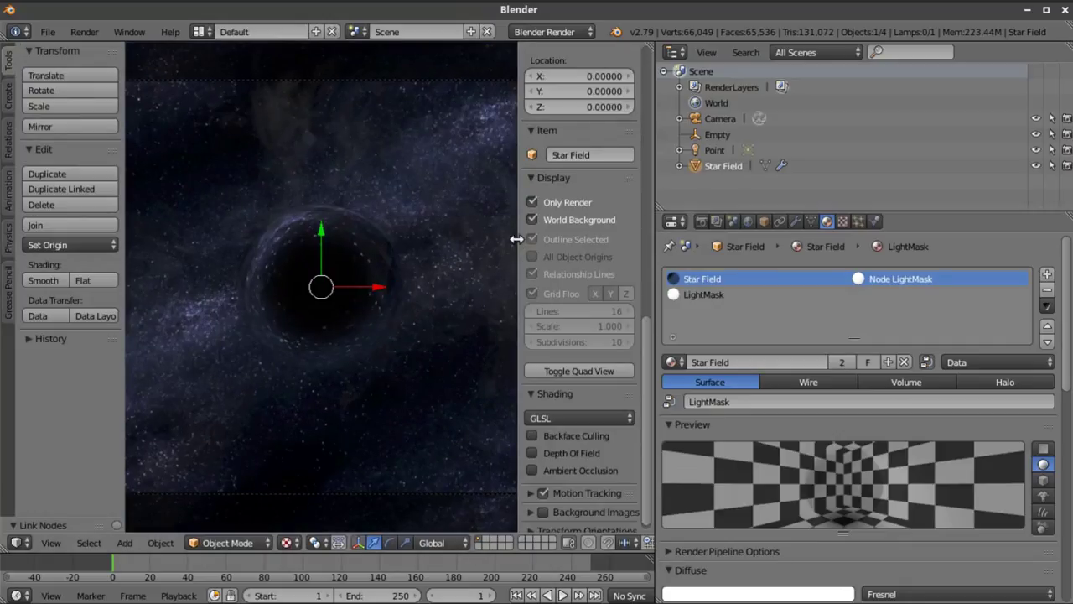
{"action": "left_click_drag", "start_coordinate": [516, 239], "coordinate": [637, 242]}
{"action": "scroll", "coordinate": [496, 278], "scroll_direction": "down", "scroll_amount": 3}
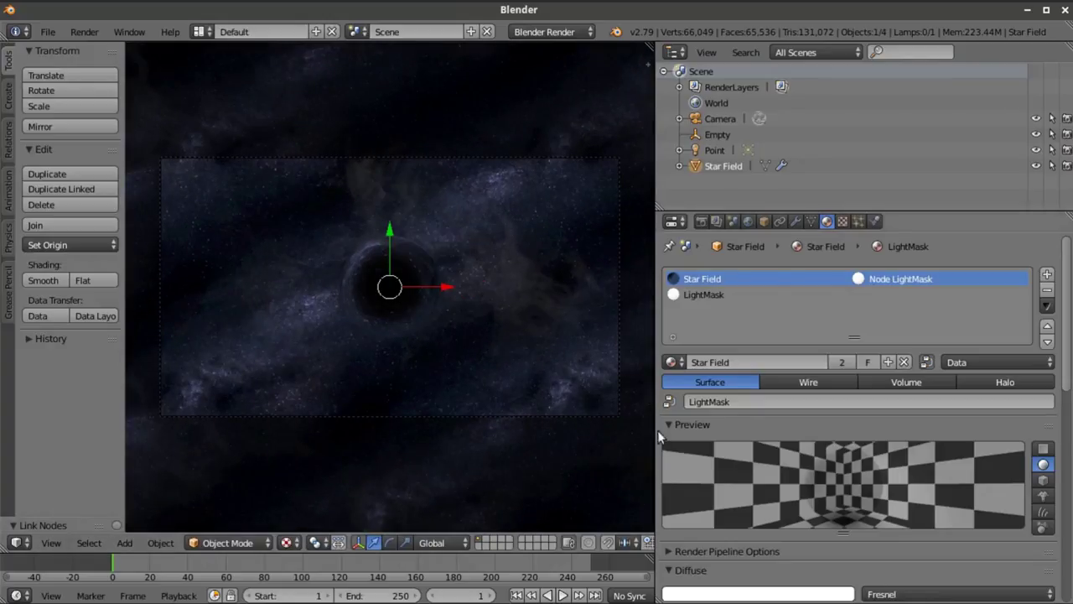
{"action": "left_click_drag", "start_coordinate": [656, 424], "coordinate": [851, 428]}
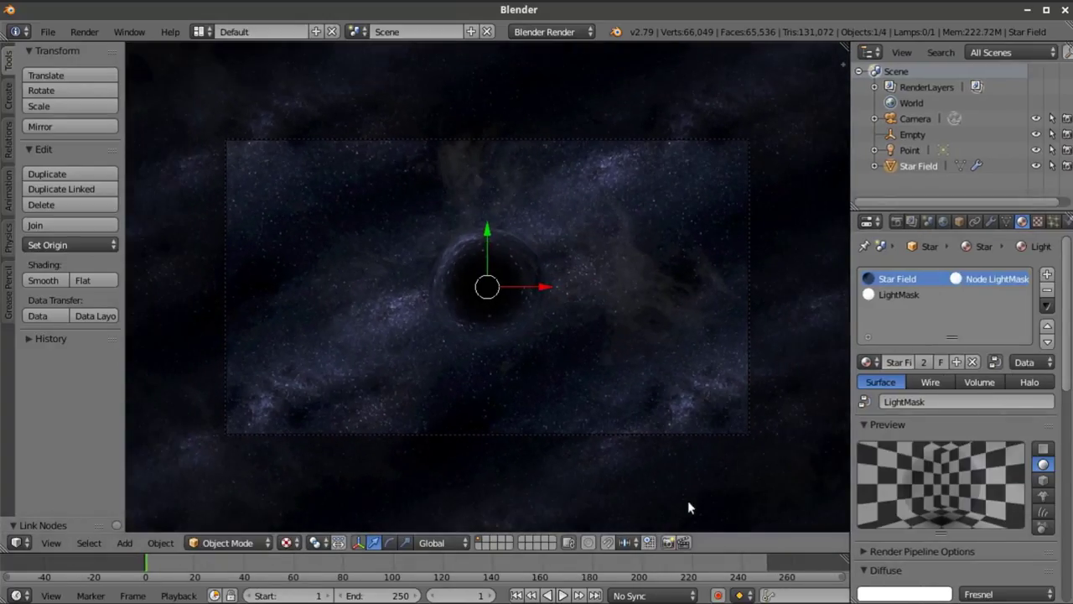
Make an OpenGL render of the active viewport and return to the 3D View
{"action": "left_click", "coordinate": [668, 541]}
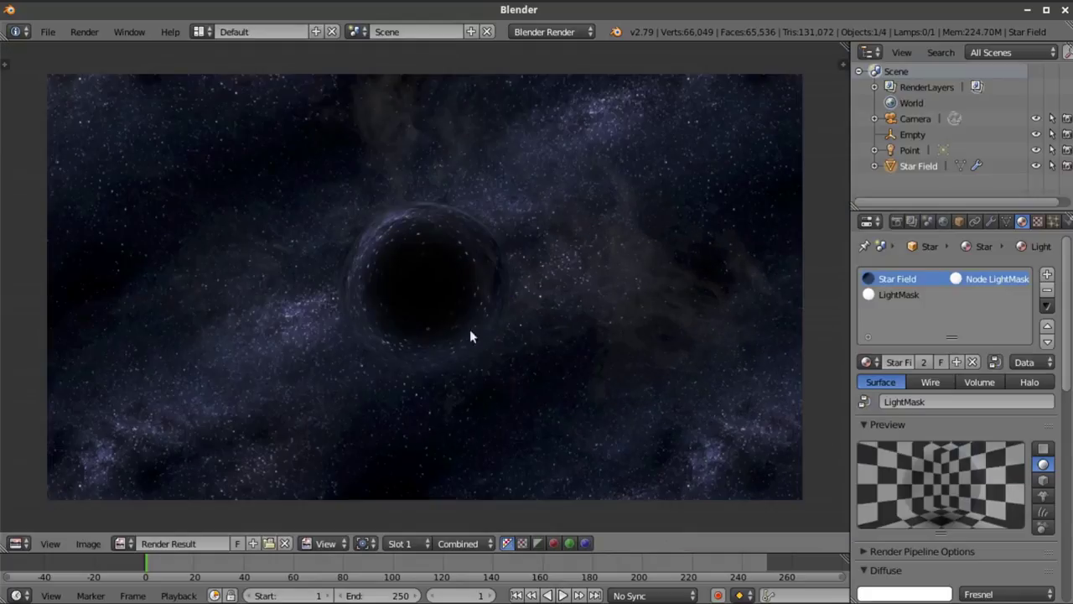
{"action": "left_click", "coordinate": [16, 544]}
{"action": "left_click", "coordinate": [36, 522]}
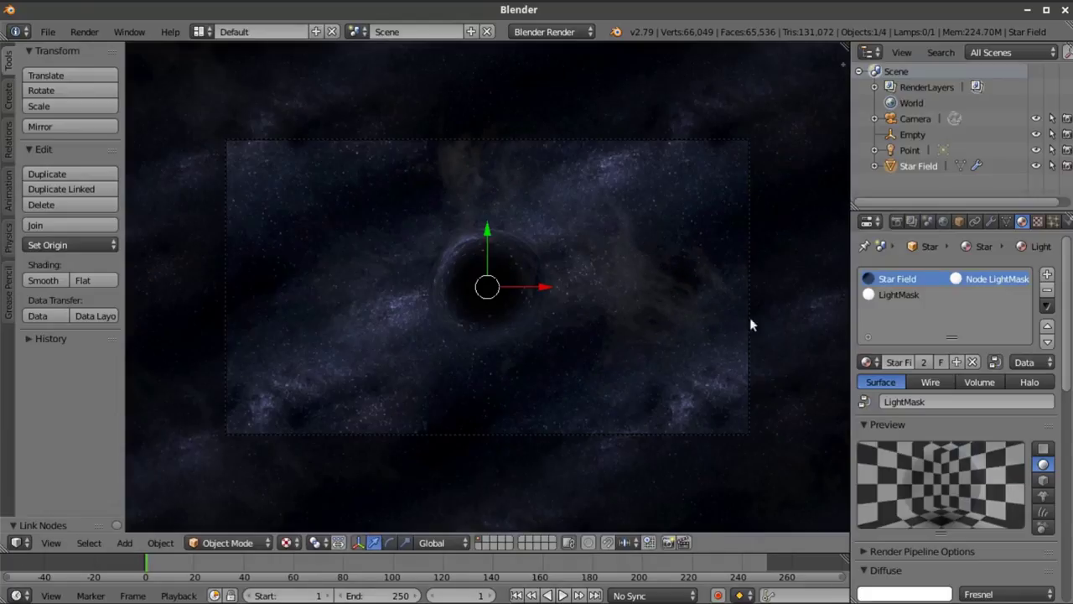
Set the render resolution percentage to 100%
{"action": "left_click", "coordinate": [901, 426]}
{"action": "type", "text": "100"}
{"action": "key", "text": "Return"}
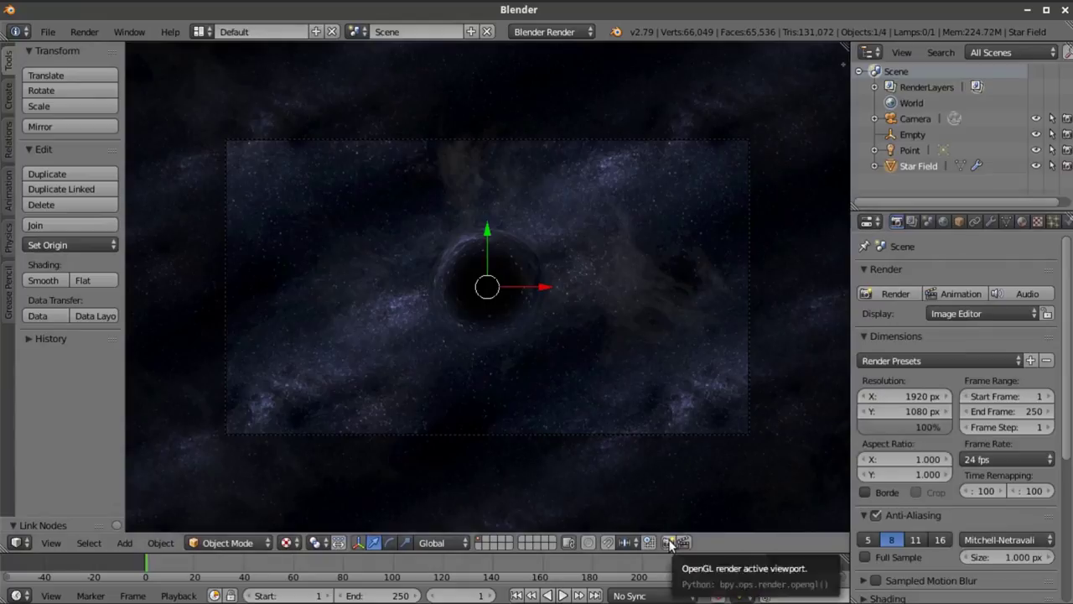
Make an OpenGL render at full resolution, examine the black hole up close and return to the 3D View
{"action": "left_click", "coordinate": [669, 542]}
{"action": "scroll", "coordinate": [621, 257], "scroll_direction": "down", "scroll_amount": 4}
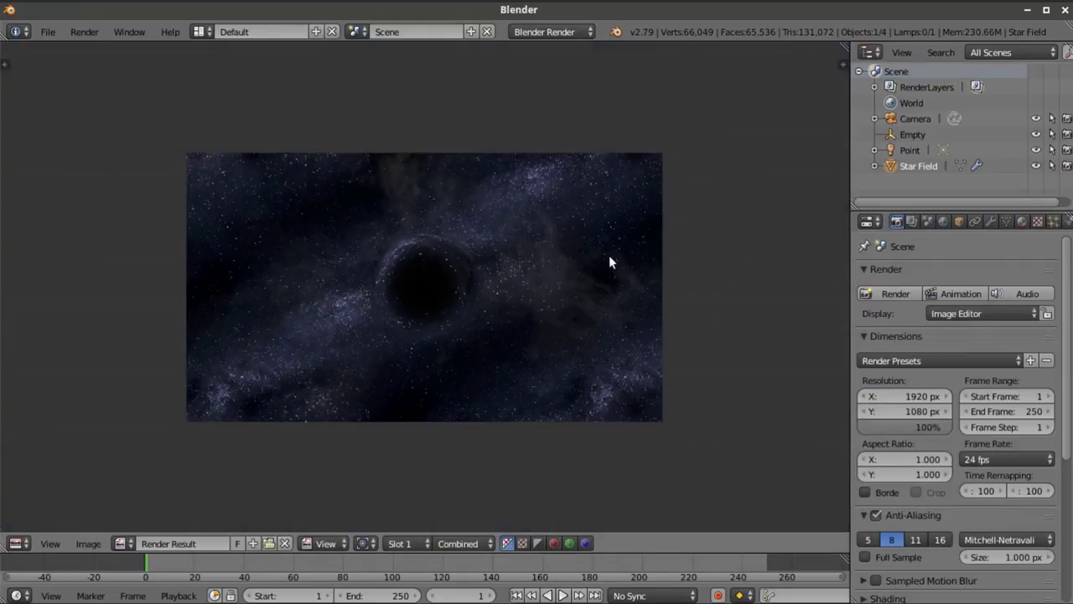
{"action": "scroll", "coordinate": [609, 255], "scroll_direction": "up", "scroll_amount": 3}
{"action": "scroll", "coordinate": [607, 252], "scroll_direction": "down", "scroll_amount": 3}
{"action": "scroll", "coordinate": [528, 270], "scroll_direction": "up", "scroll_amount": 4}
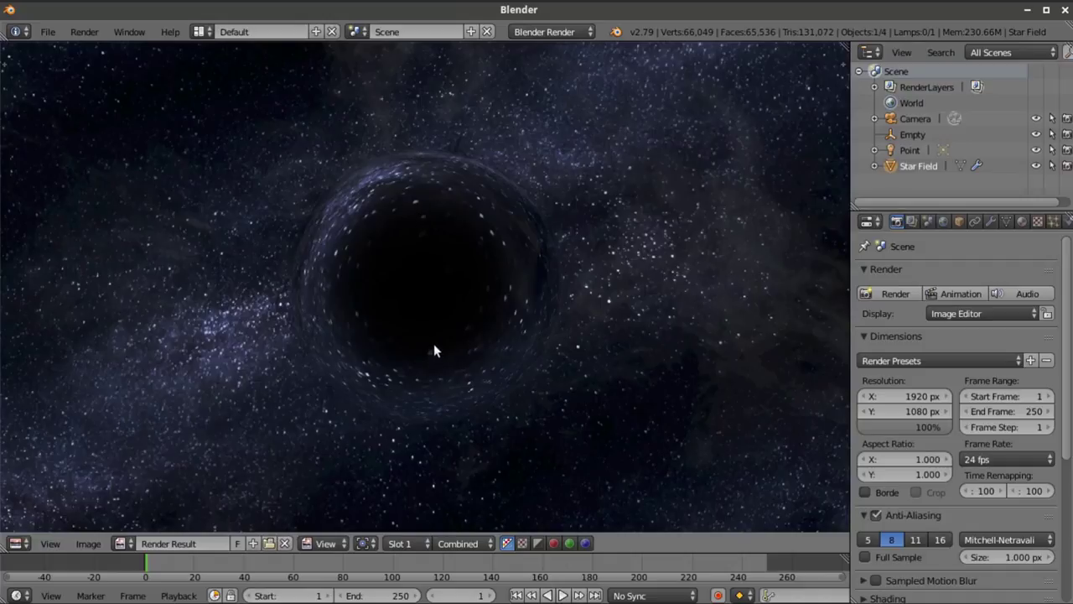
{"action": "scroll", "coordinate": [433, 344], "scroll_direction": "down", "scroll_amount": 4}
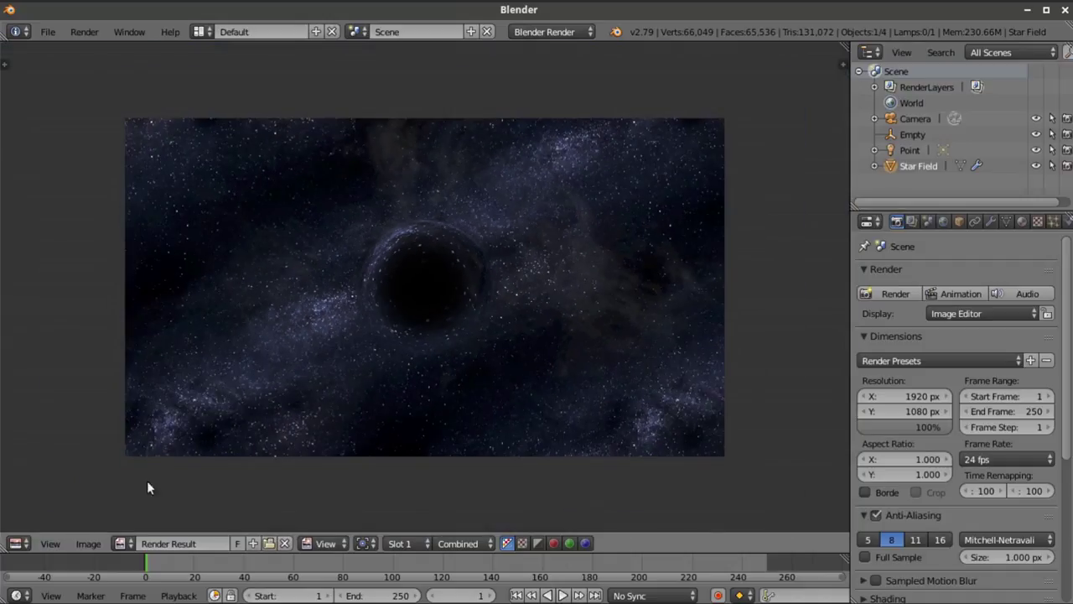
{"action": "left_click", "coordinate": [23, 544]}
{"action": "left_click", "coordinate": [48, 522]}
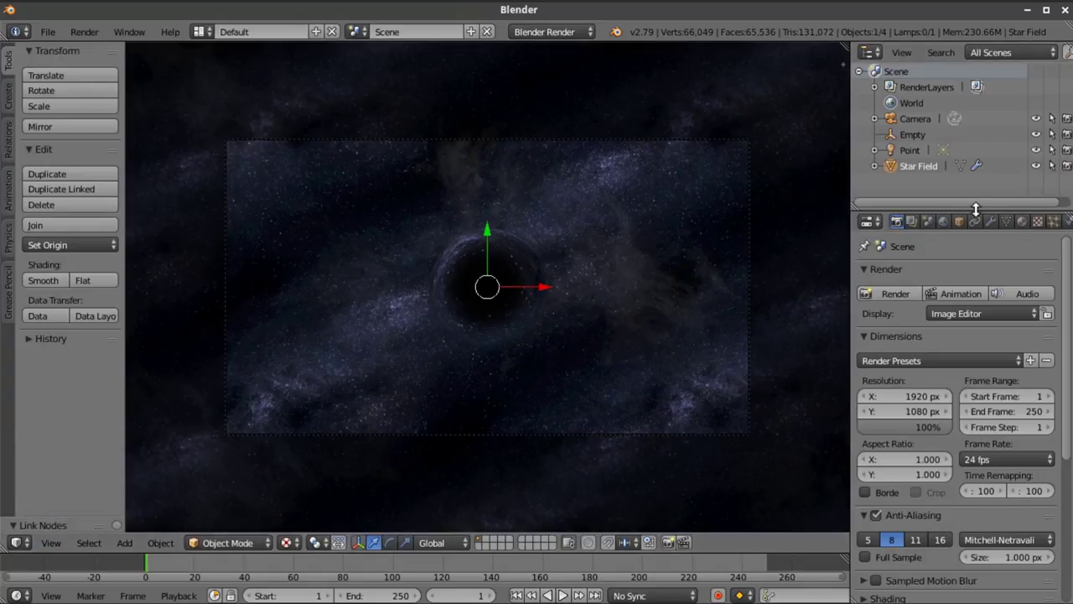
Select the Point lamp and set its energy to 2, checking the black hole in the camera view
{"action": "left_click_drag", "start_coordinate": [975, 210], "coordinate": [973, 234]}
{"action": "left_click", "coordinate": [908, 149]}
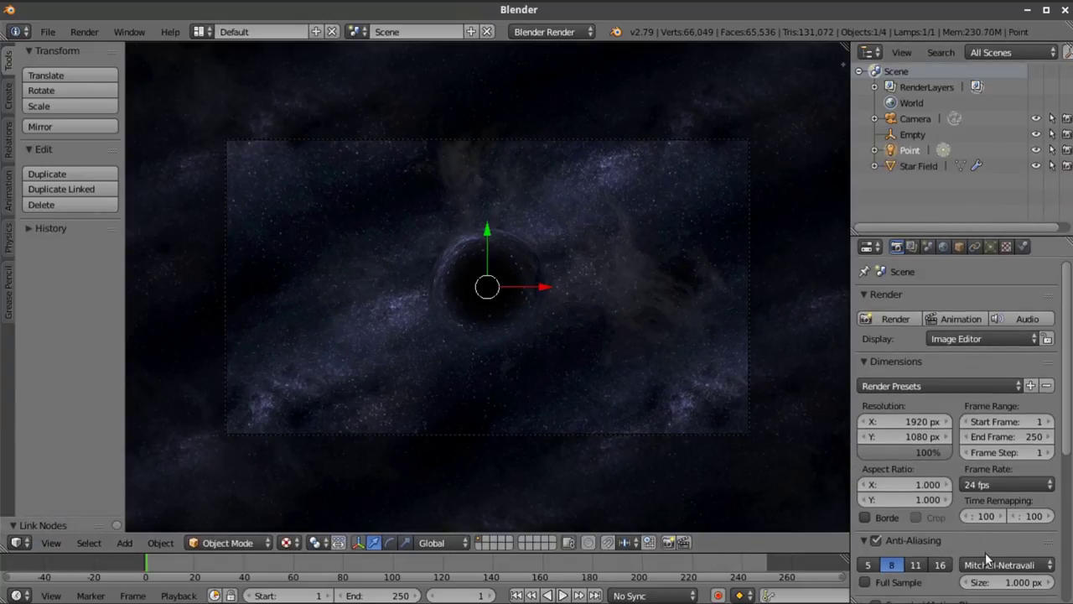
{"action": "left_click", "coordinate": [991, 246]}
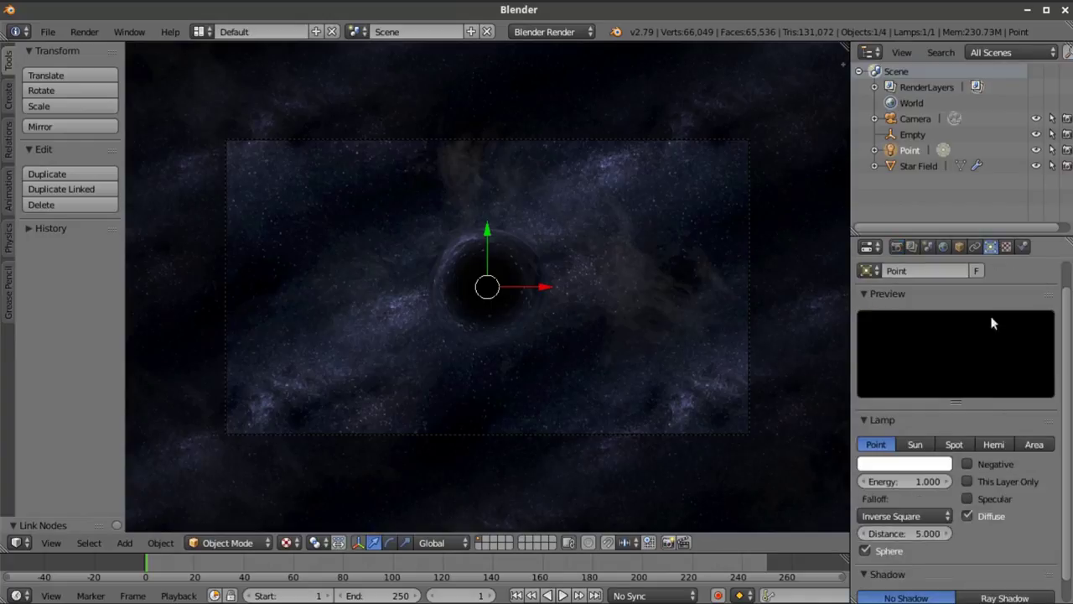
{"action": "left_click", "coordinate": [921, 482]}
{"action": "type", "text": "2"}
{"action": "key", "text": "Return"}
{"action": "scroll", "coordinate": [509, 233], "scroll_direction": "up", "scroll_amount": 4}
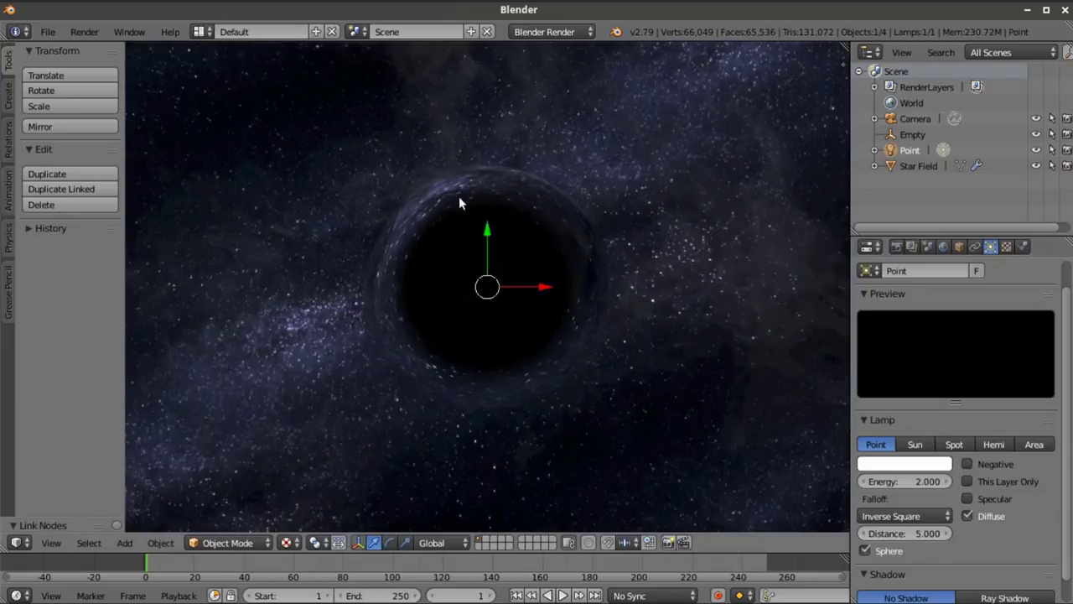
{"action": "scroll", "coordinate": [949, 520], "scroll_direction": "down", "scroll_amount": 1}
Try Point lamp distances of 6 and 7, settle on 8, and set the lamp's energy to 1
{"action": "left_click", "coordinate": [928, 508]}
{"action": "type", "text": "6"}
{"action": "key", "text": "Return"}
{"action": "left_click", "coordinate": [930, 511]}
{"action": "type", "text": "7"}
{"action": "key", "text": "Return"}
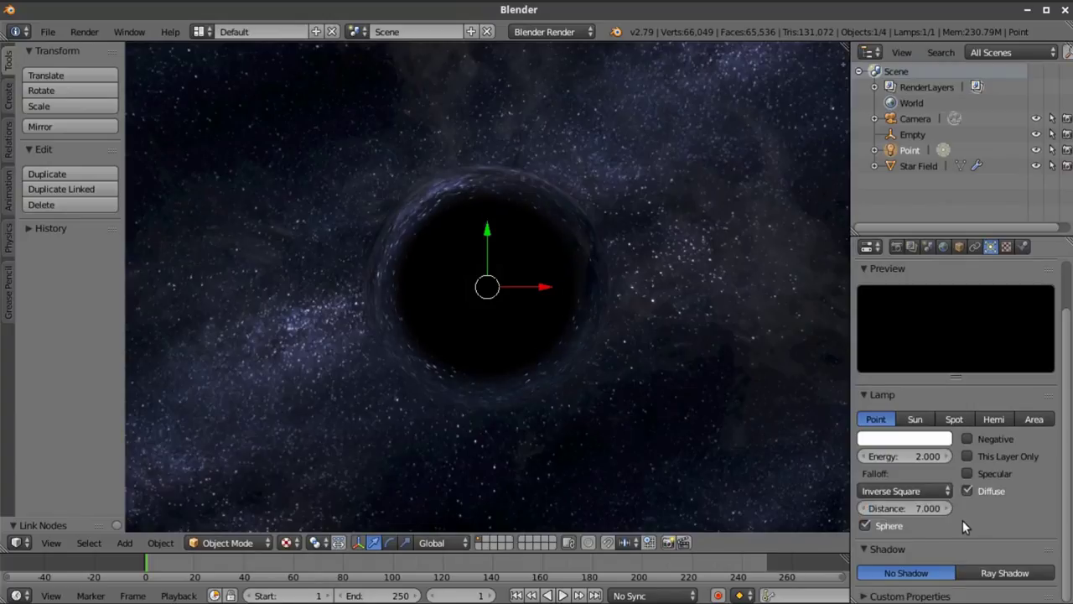
{"action": "left_click", "coordinate": [923, 510]}
{"action": "type", "text": "8"}
{"action": "key", "text": "Return"}
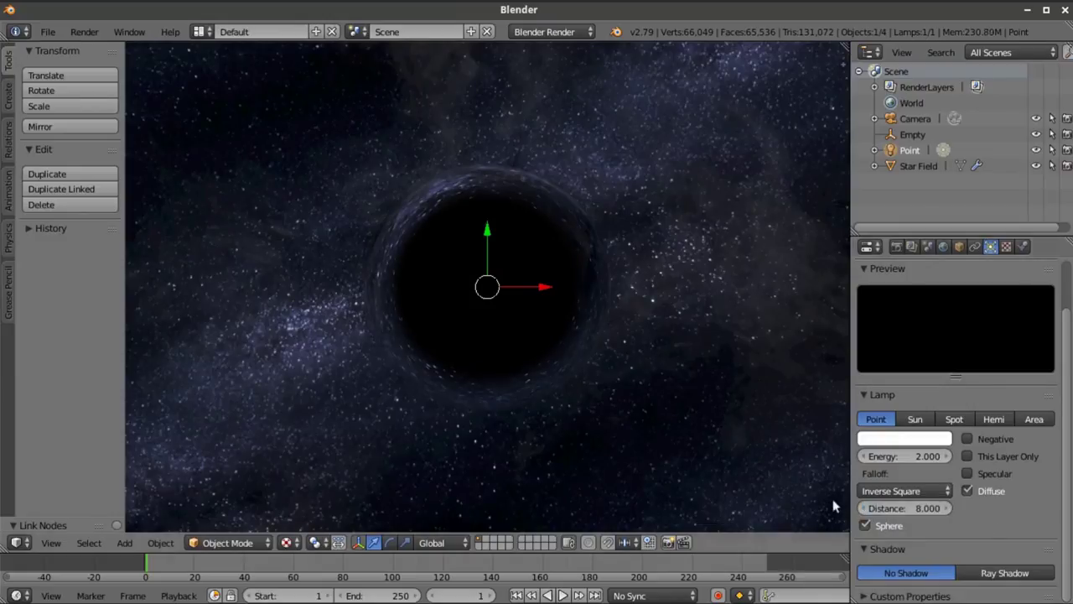
{"action": "left_click", "coordinate": [925, 468]}
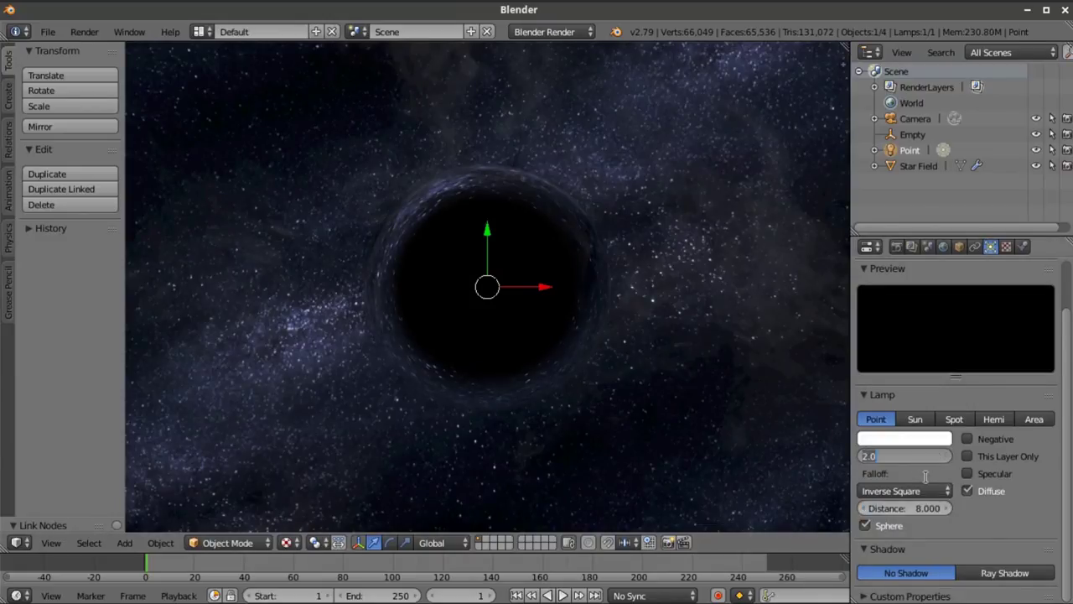
{"action": "type", "text": "1.0"}
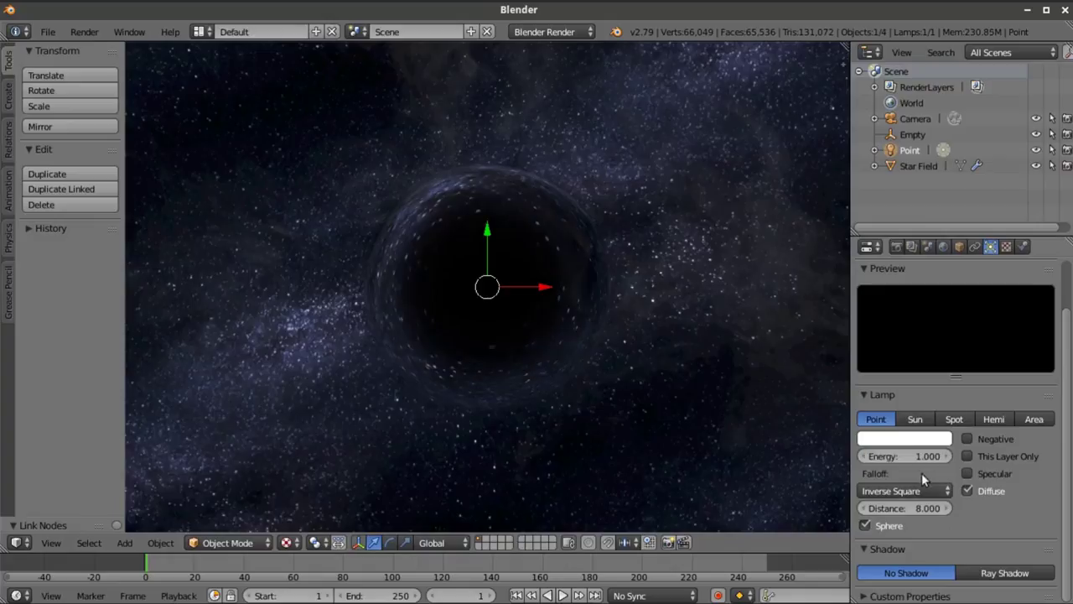
Set the Point lamp's energy to 1.5 and check the black hole in the camera view
{"action": "key", "text": "BackSpace"}
{"action": "type", "text": "5"}
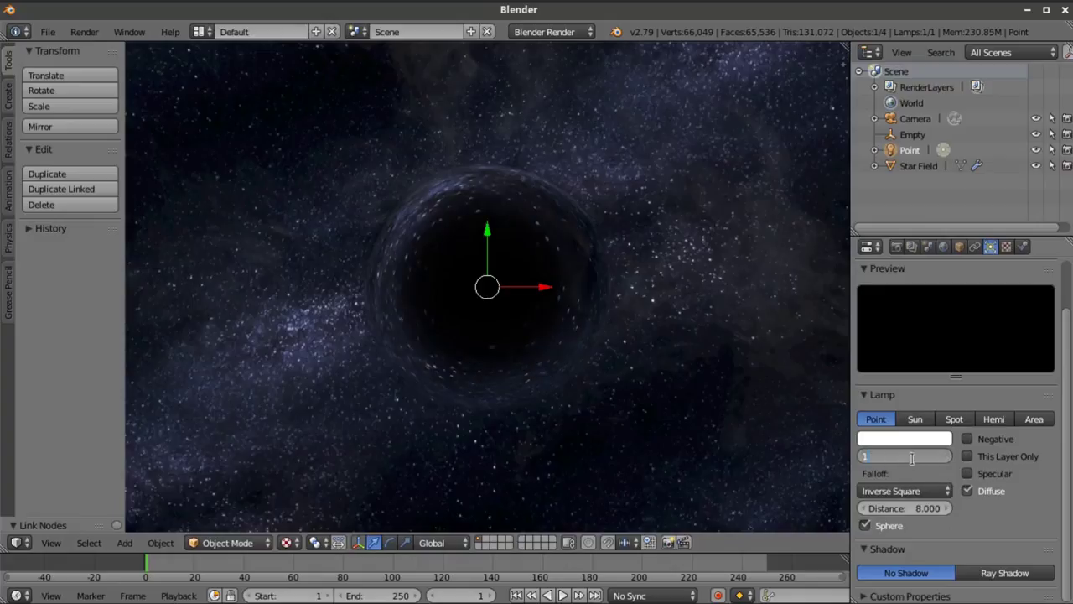
{"action": "key", "text": "Return"}
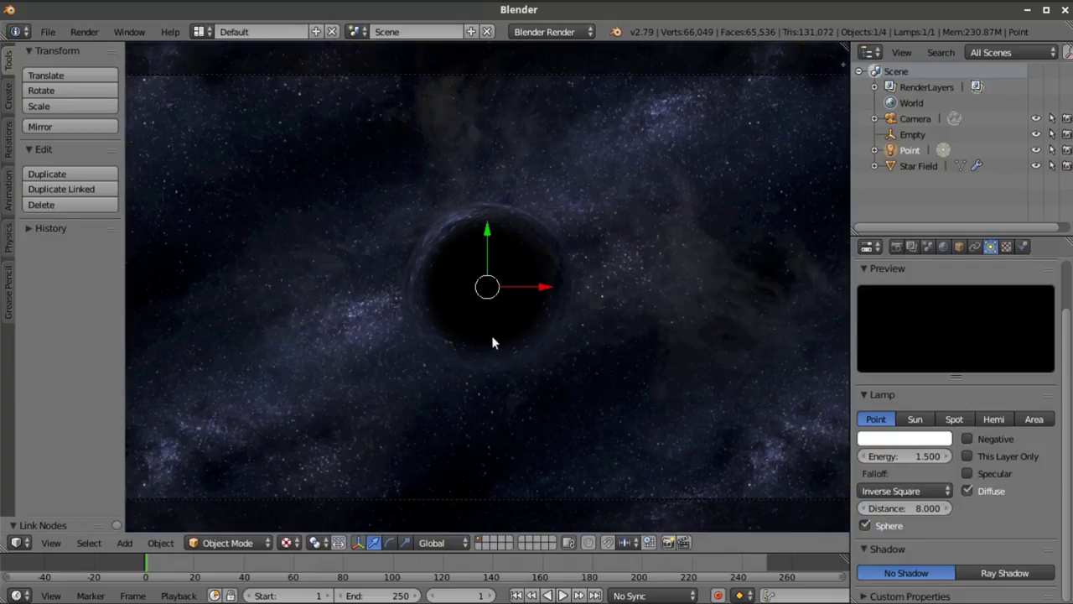
{"action": "scroll", "coordinate": [525, 342], "scroll_direction": "down", "scroll_amount": 1}
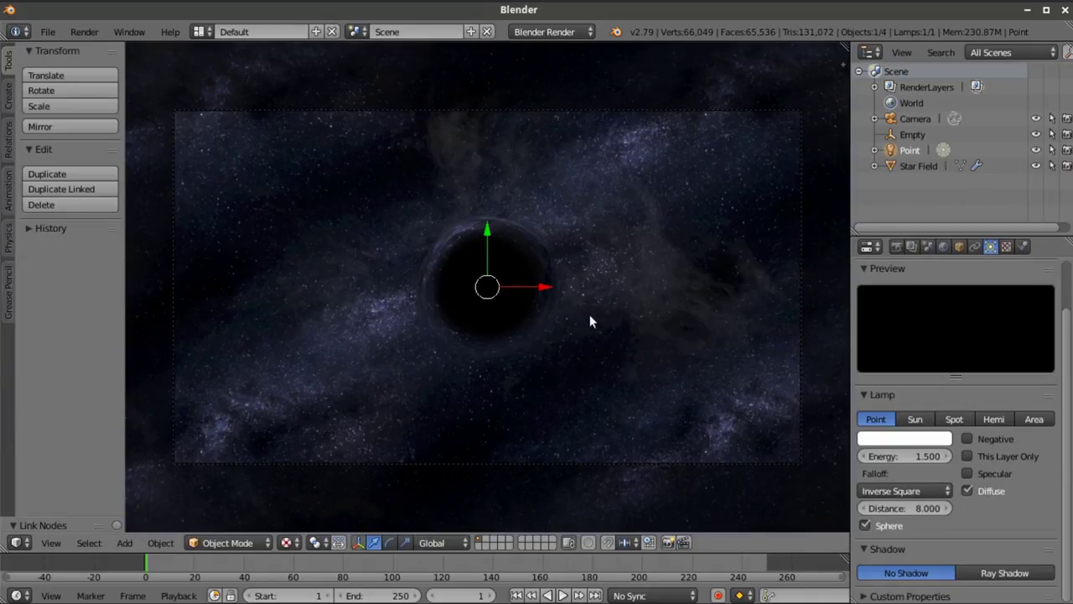
Try rotating the camera about the global X axis while looking through it
{"action": "right_click", "coordinate": [696, 111]}
{"action": "key", "text": "r"}
{"action": "key", "text": "x"}
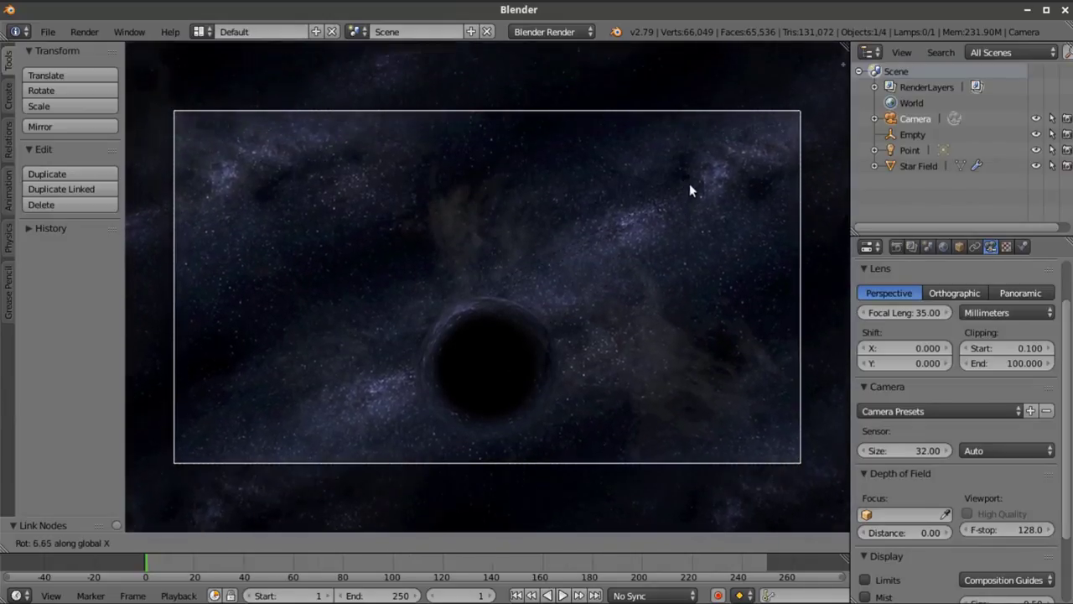
{"action": "right_click", "coordinate": [682, 168]}
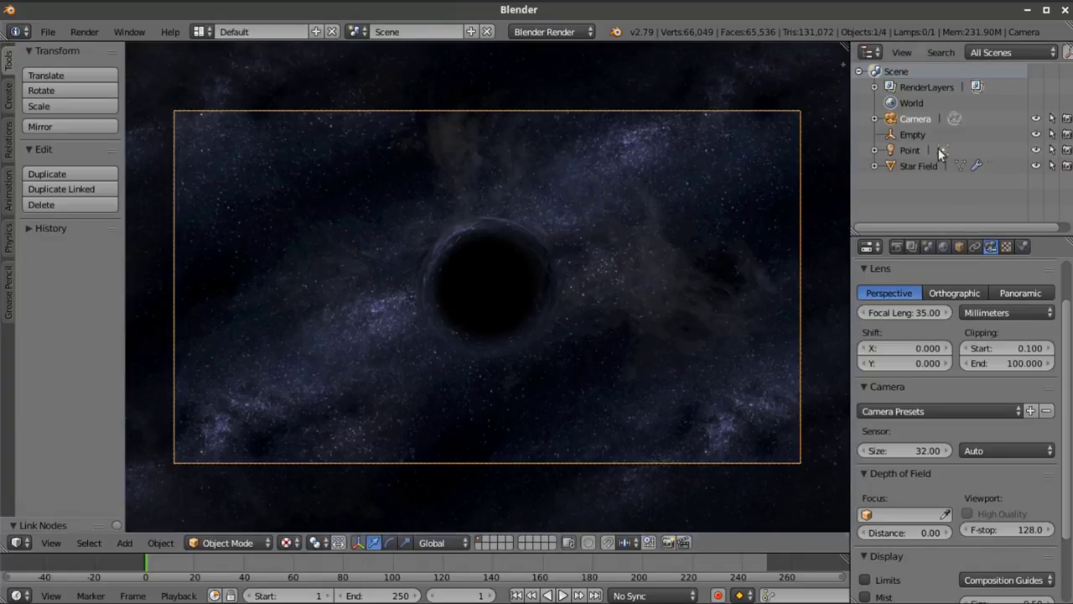
Select the Star Field plane and try moving it within the camera view
{"action": "right_click", "coordinate": [711, 201]}
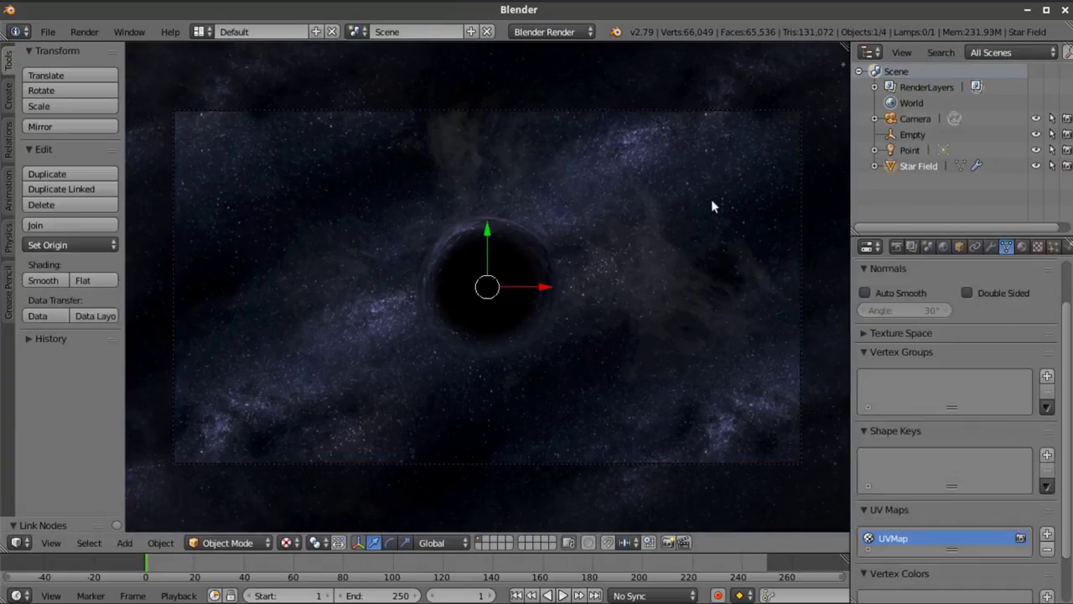
{"action": "left_click_drag", "start_coordinate": [483, 227], "coordinate": [537, 246]}
{"action": "scroll", "coordinate": [556, 264], "scroll_direction": "down", "scroll_amount": 2}
{"action": "scroll", "coordinate": [558, 289], "scroll_direction": "down", "scroll_amount": 2}
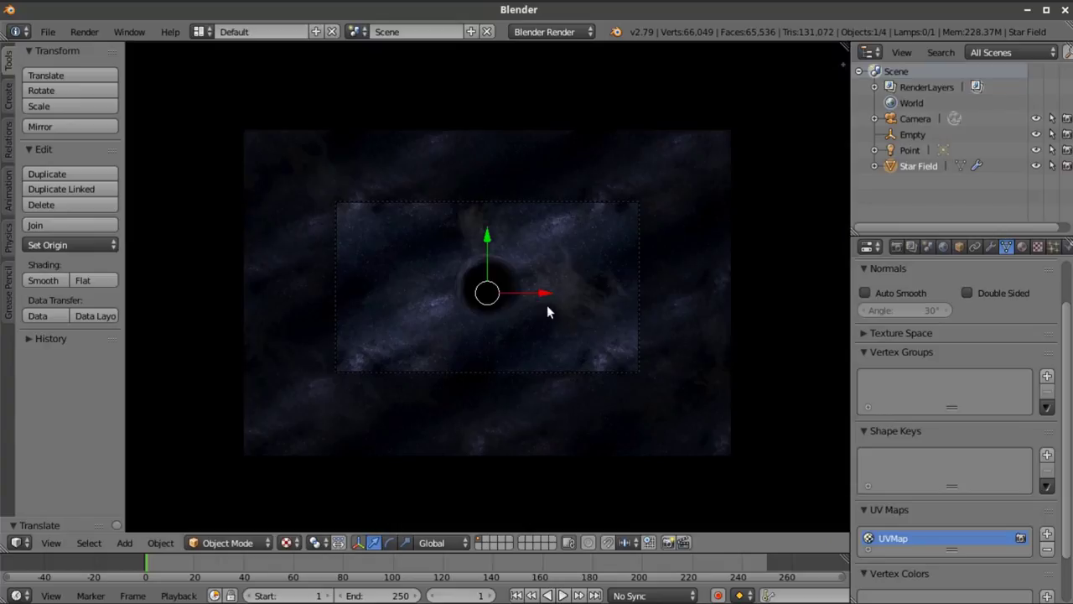
{"action": "key", "text": "Home"}
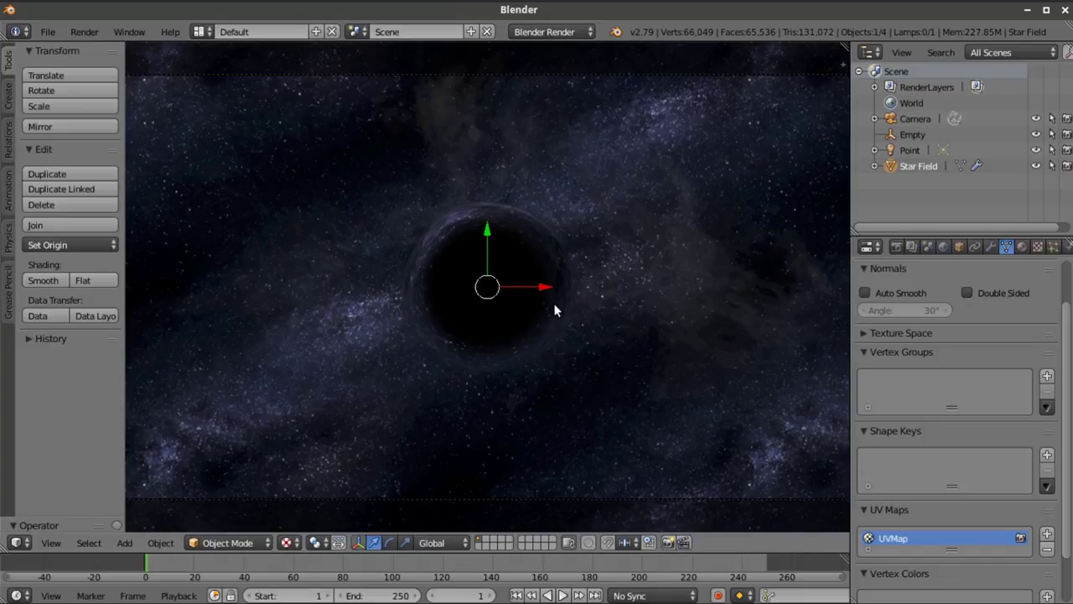
Duplicate the Star Field plane and move the copy down about 0.5 units along the global Z axis
{"action": "middle_click_drag", "start_coordinate": [553, 303], "coordinate": [561, 168]}
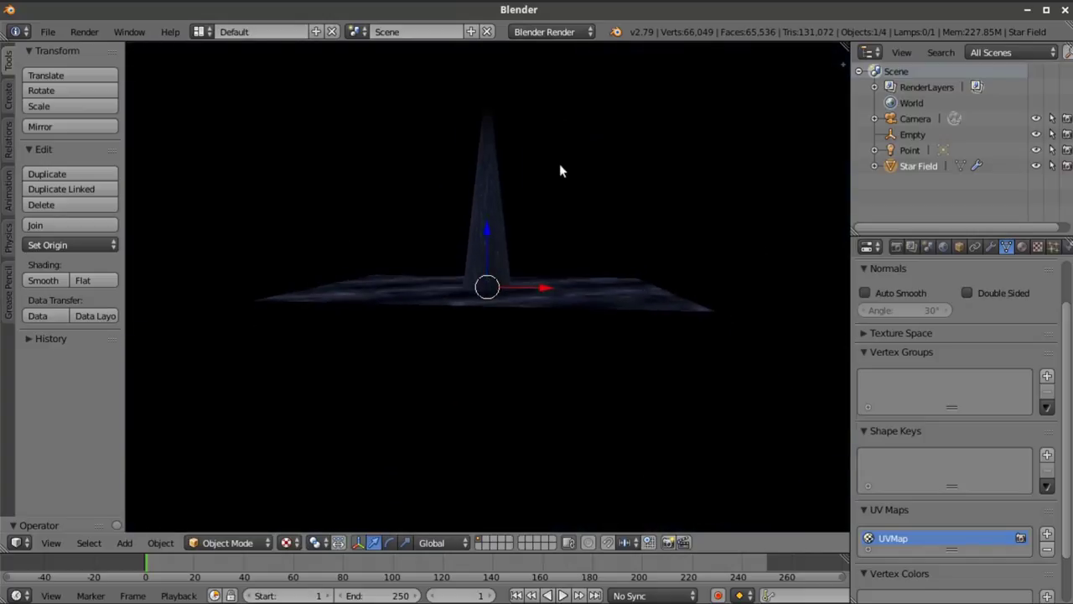
{"action": "key", "text": "shift+d"}
{"action": "right_click", "coordinate": [579, 297]}
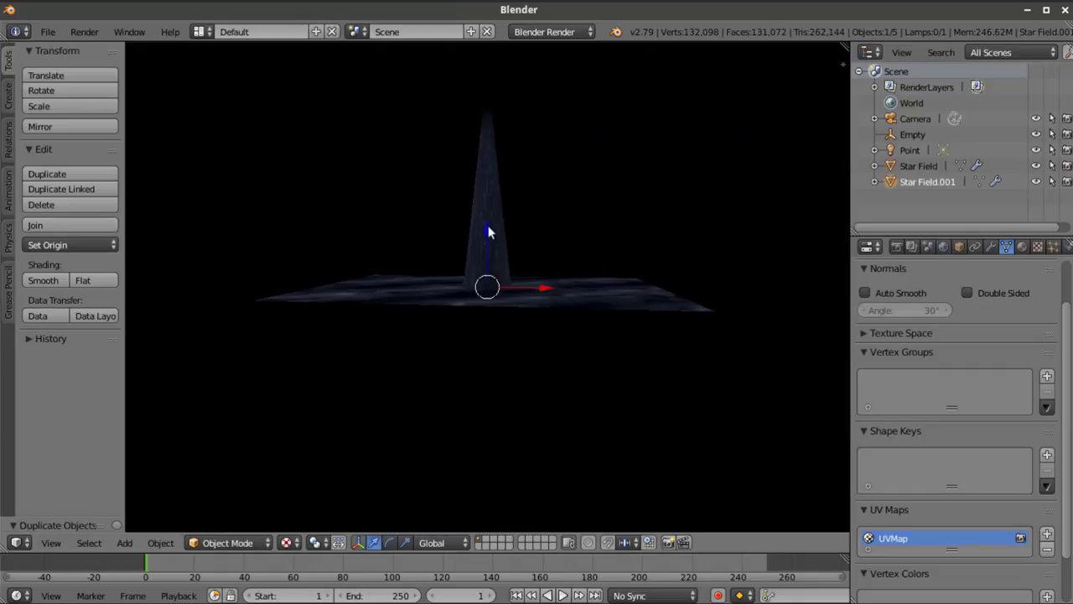
{"action": "key", "text": "g"}
{"action": "key", "text": "z"}
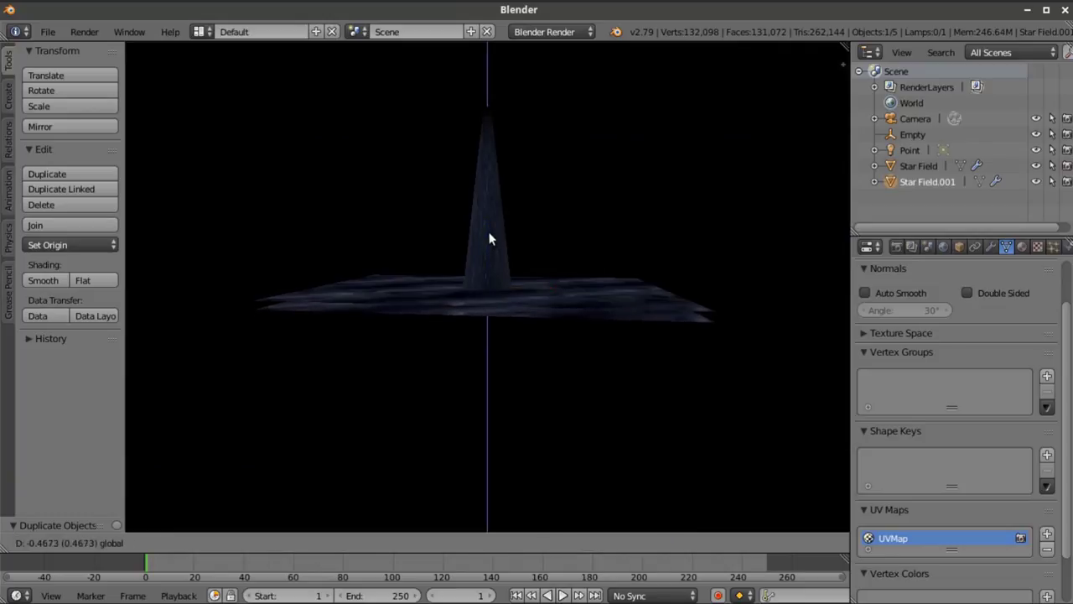
{"action": "left_click", "coordinate": [489, 231]}
Widen the properties area and set the duplicated star field's Displace modifier strength to -0.85
{"action": "key", "text": "KP_5"}
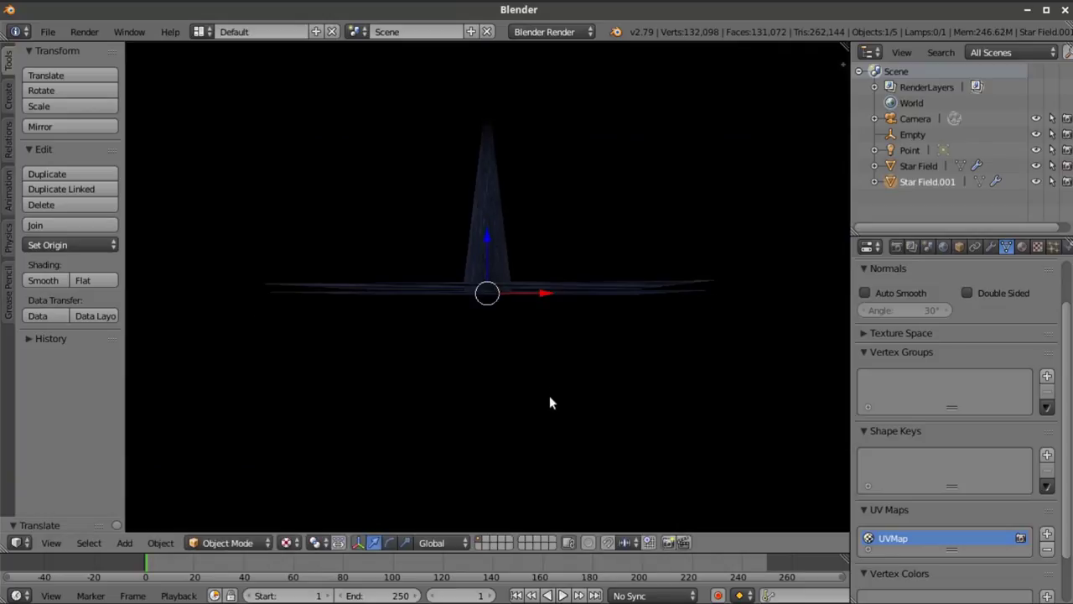
{"action": "left_click_drag", "start_coordinate": [849, 307], "coordinate": [677, 320]}
{"action": "scroll", "coordinate": [366, 338], "scroll_direction": "up", "scroll_amount": 3}
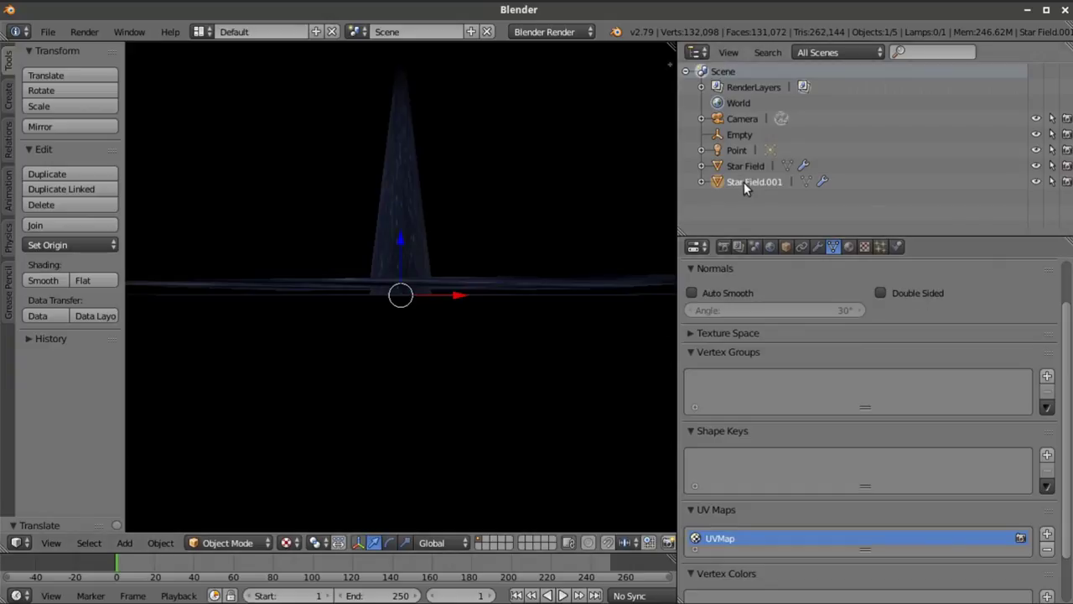
{"action": "left_click", "coordinate": [818, 246]}
{"action": "scroll", "coordinate": [814, 461], "scroll_direction": "down", "scroll_amount": 1}
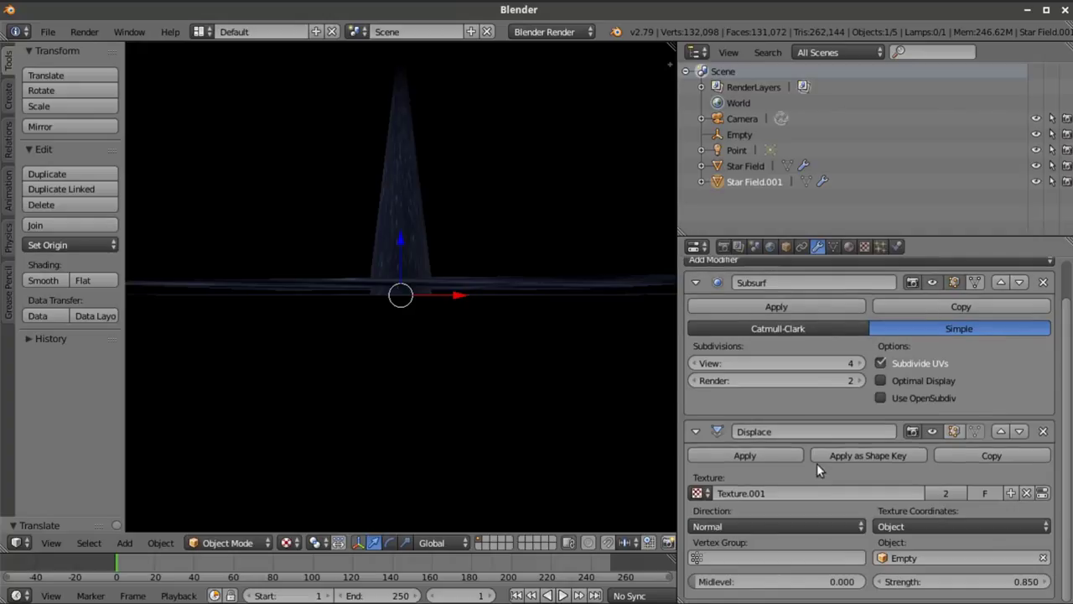
{"action": "left_click", "coordinate": [964, 581]}
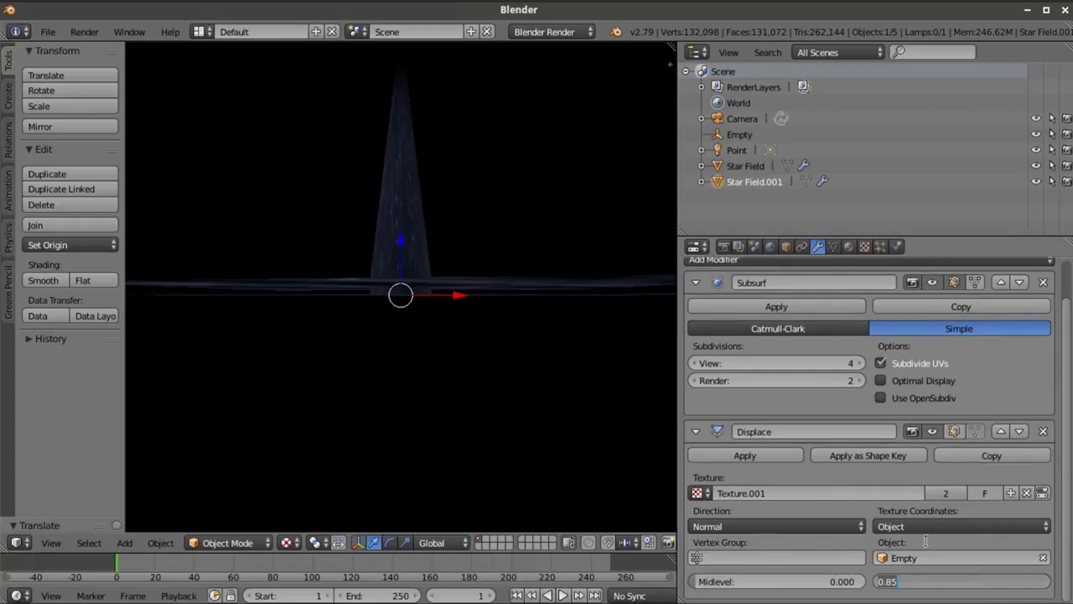
{"action": "type", "text": "-"}
{"action": "type", "text": "85"}
{"action": "key", "text": "BackSpace"}
{"action": "key", "text": "BackSpace"}
{"action": "key", "text": "BackSpace"}
{"action": "type", "text": "-"}
{"action": "key", "text": "Return"}
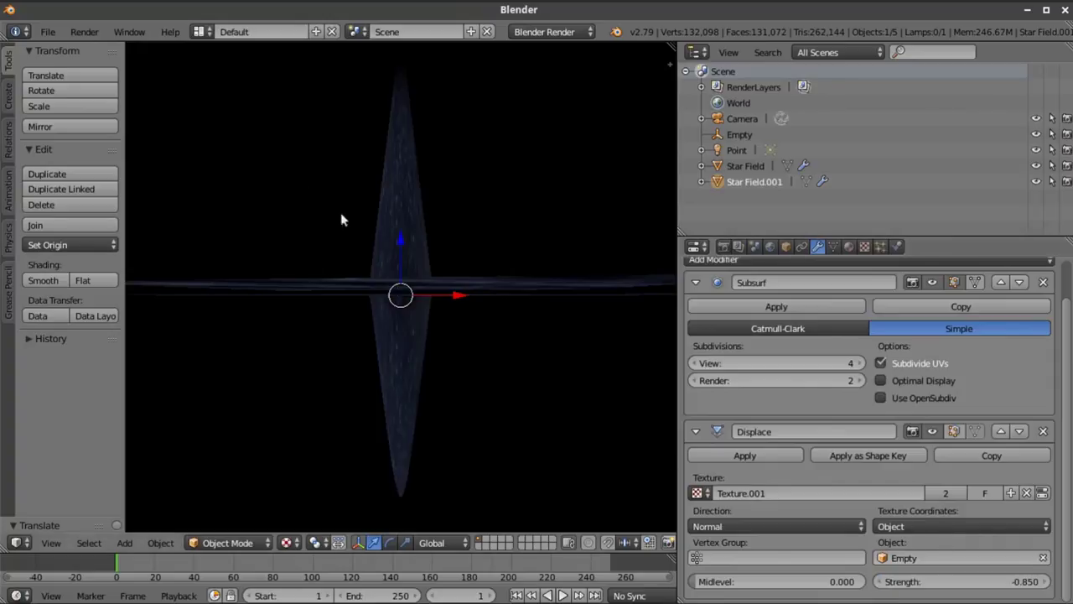
Look through the camera, select it and inspect the black hole's distorted centre up close
{"action": "left_click", "coordinate": [52, 542]}
{"action": "left_click", "coordinate": [100, 480]}
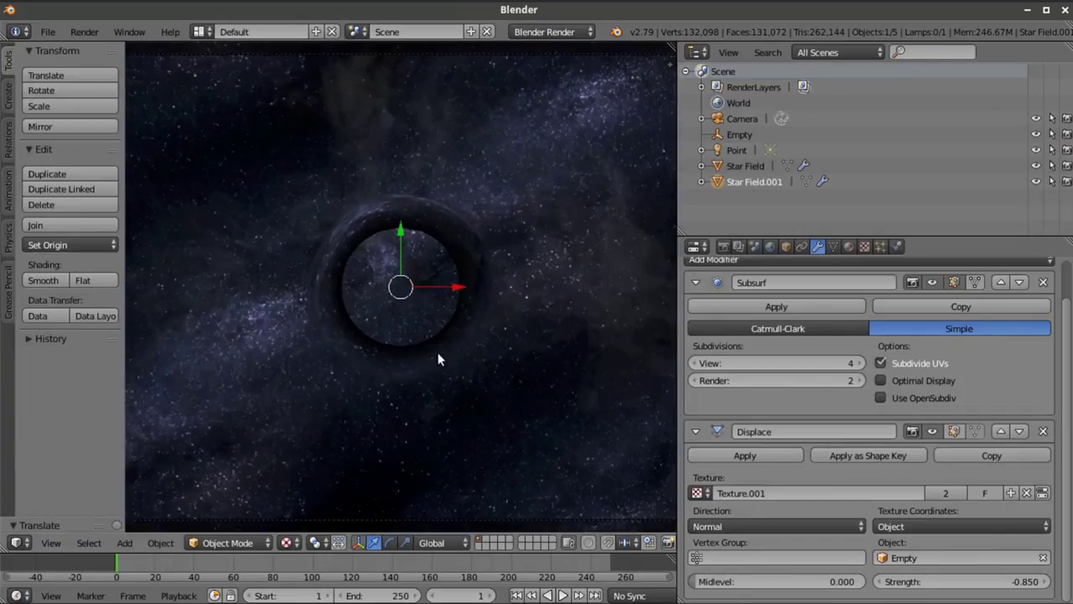
{"action": "left_click", "coordinate": [741, 119]}
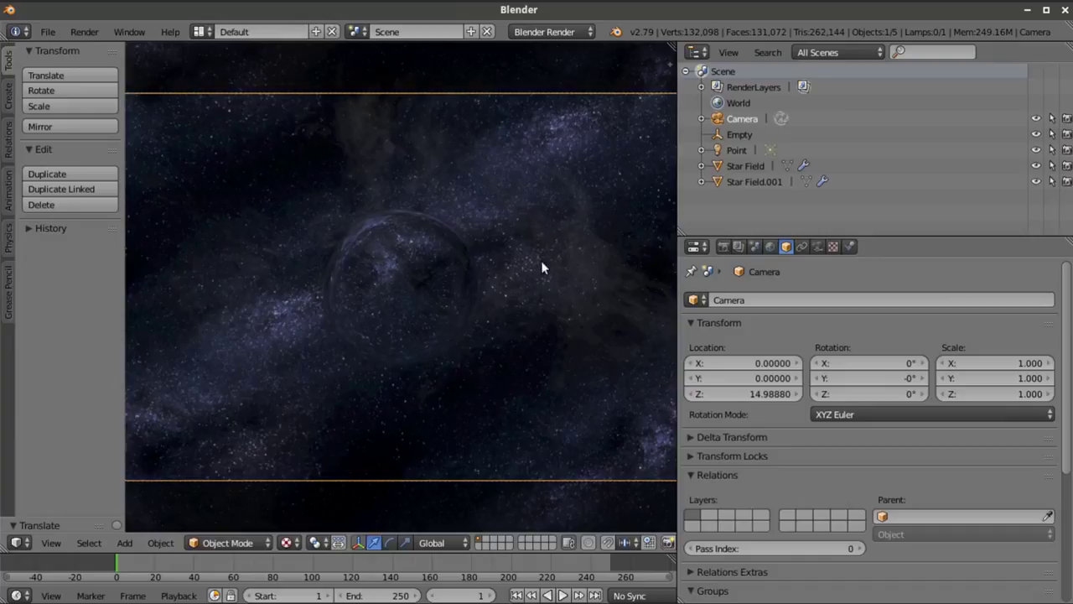
{"action": "key", "text": "KP_0"}
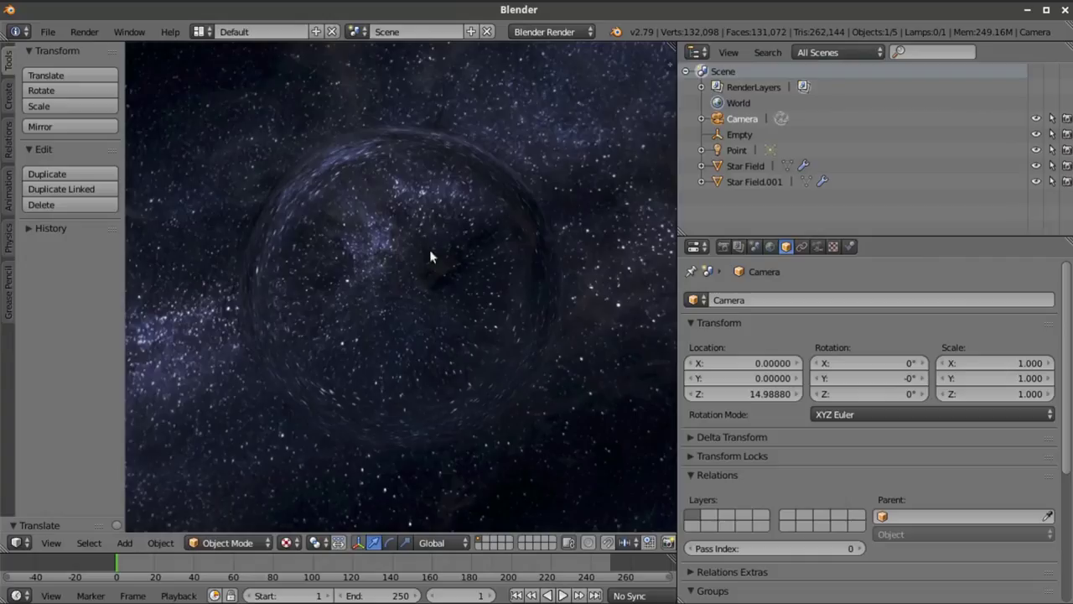
{"action": "scroll", "coordinate": [392, 289], "scroll_direction": "up", "scroll_amount": 3}
{"action": "scroll", "coordinate": [495, 133], "scroll_direction": "down", "scroll_amount": 3}
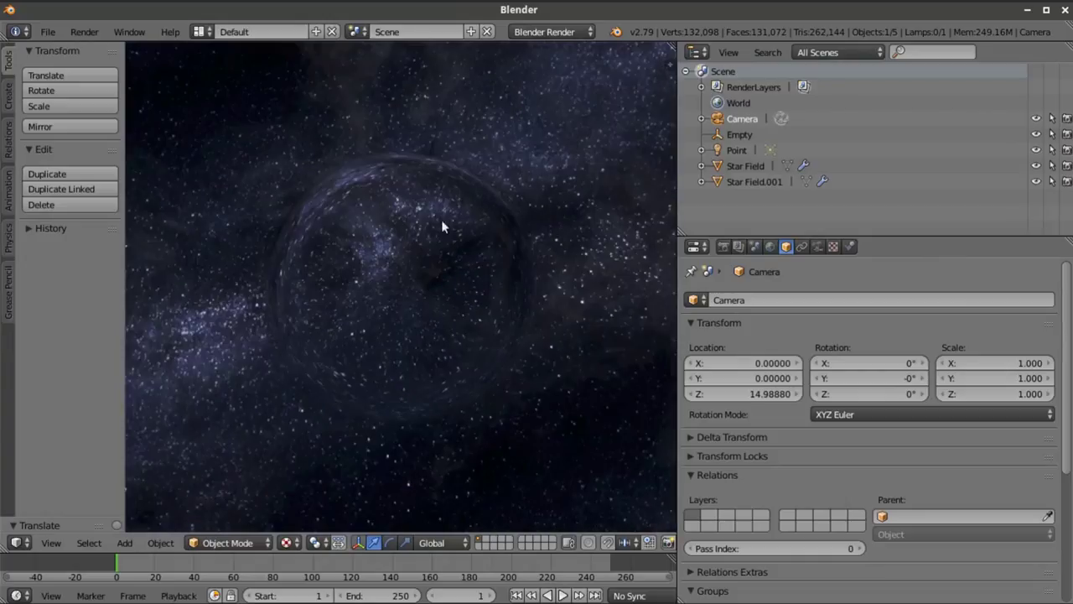
{"action": "key", "text": "KP_0"}
Select the duplicated star field plane and make its Star Field material a single-user copy
{"action": "left_click", "coordinate": [738, 181]}
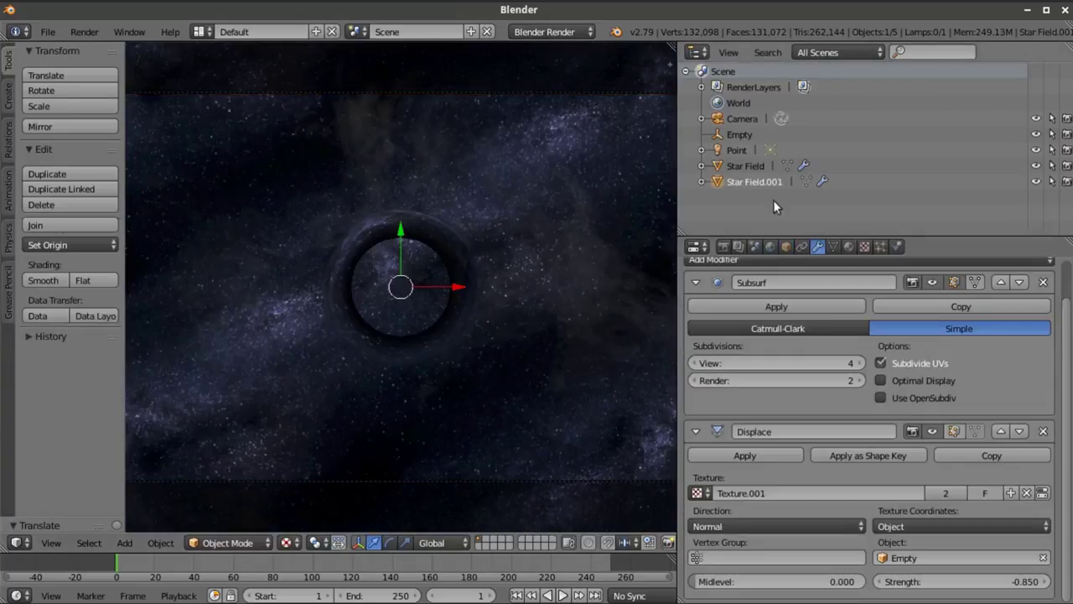
{"action": "scroll", "coordinate": [864, 283], "scroll_direction": "up", "scroll_amount": 3}
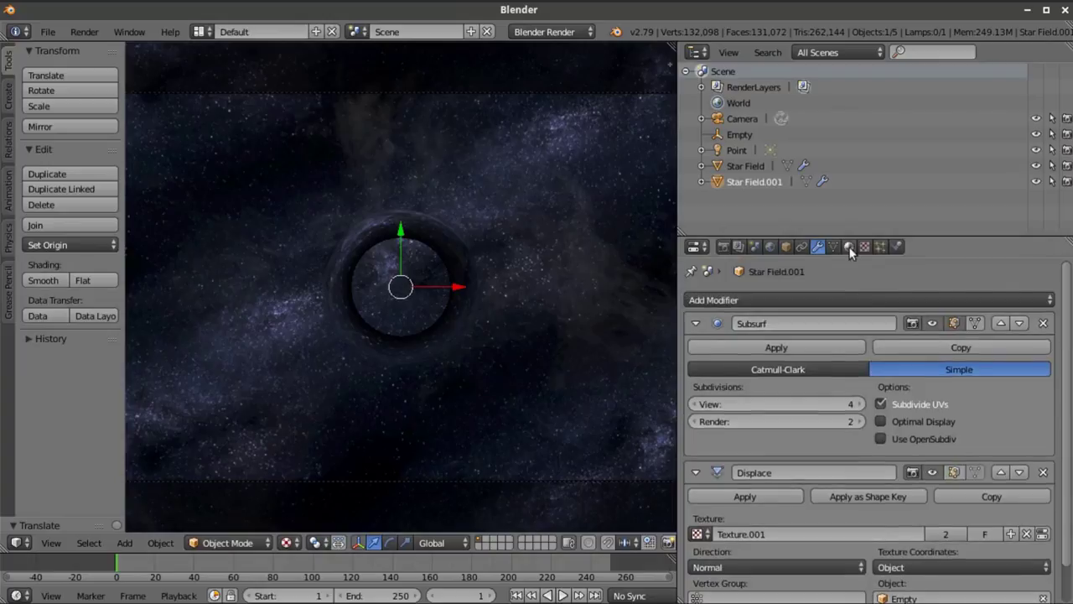
{"action": "left_click", "coordinate": [848, 247]}
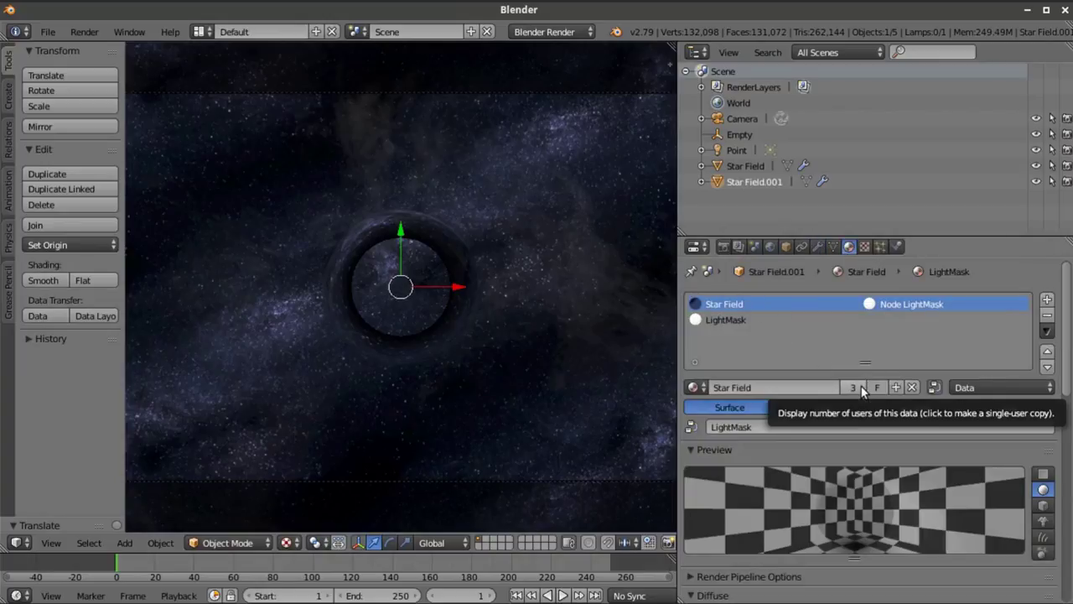
{"action": "left_click", "coordinate": [855, 388]}
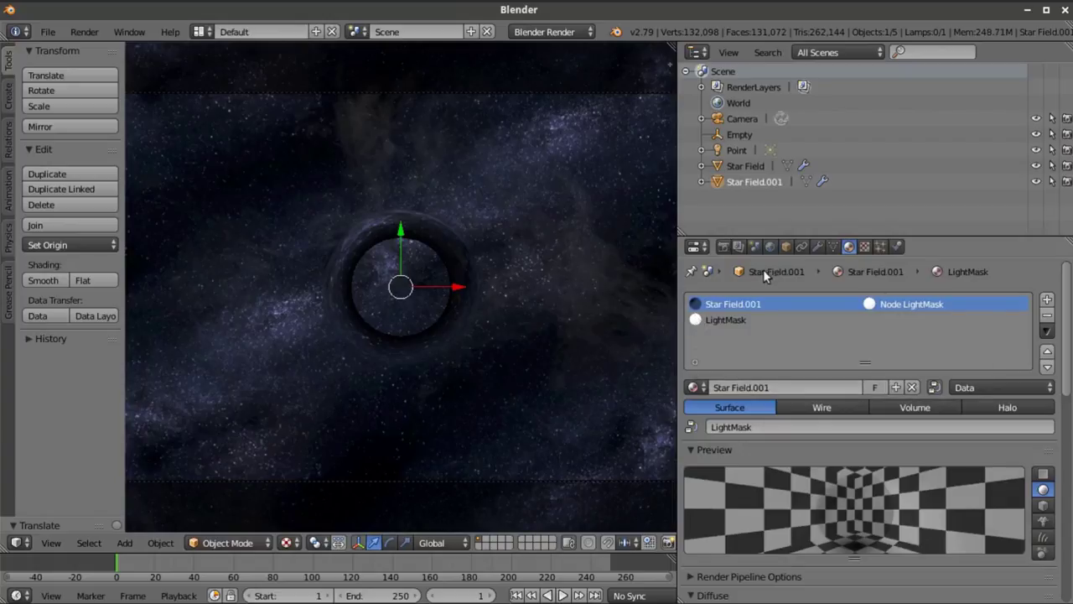
Turn off shader nodes for the duplicated star field's copied material
{"action": "left_click", "coordinate": [863, 246]}
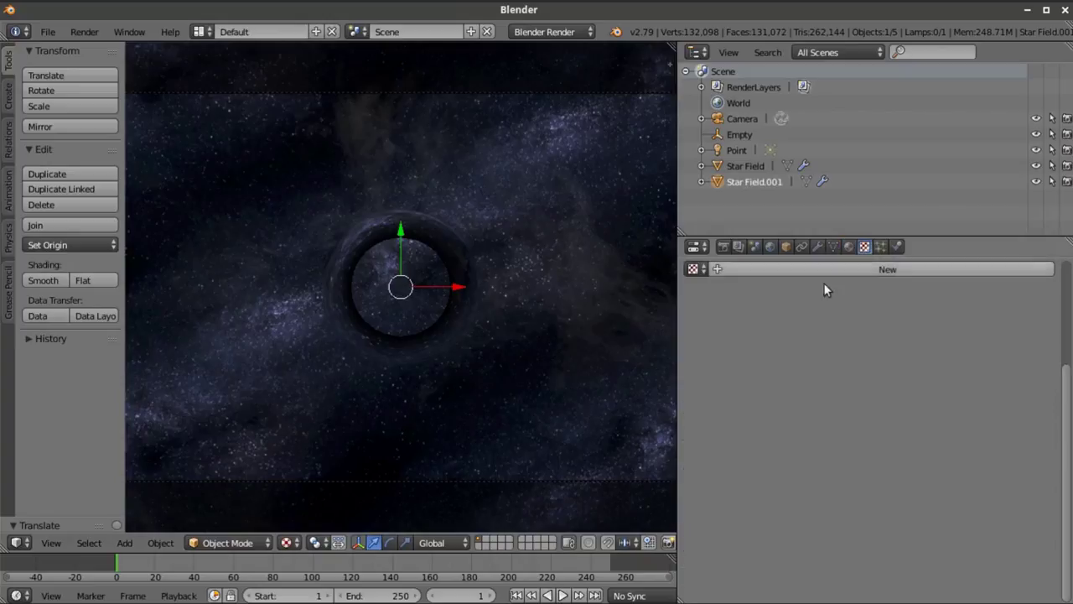
{"action": "left_click", "coordinate": [849, 247]}
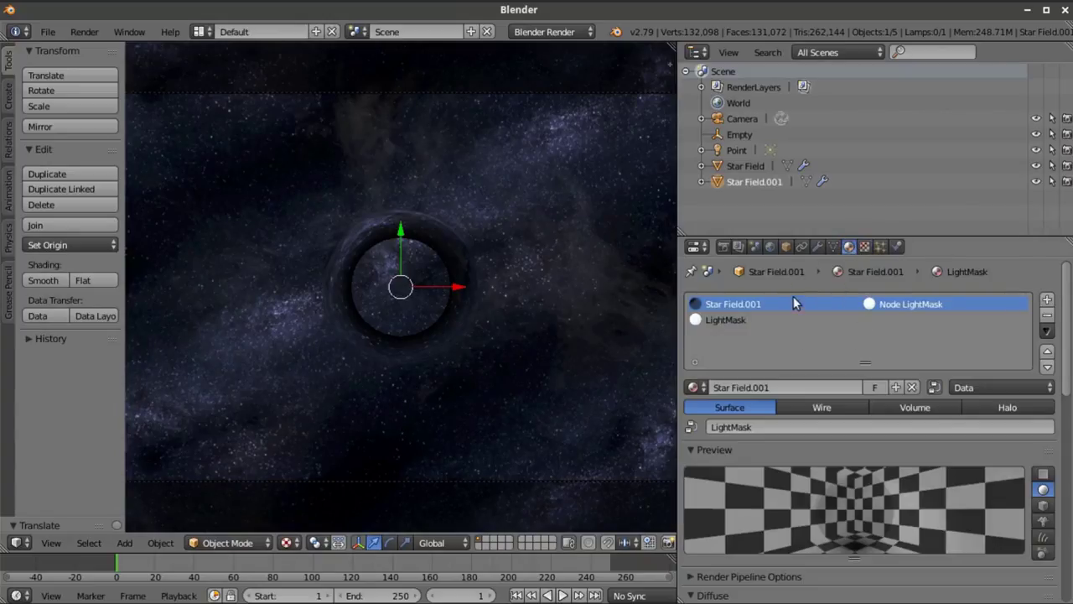
{"action": "left_click", "coordinate": [934, 387]}
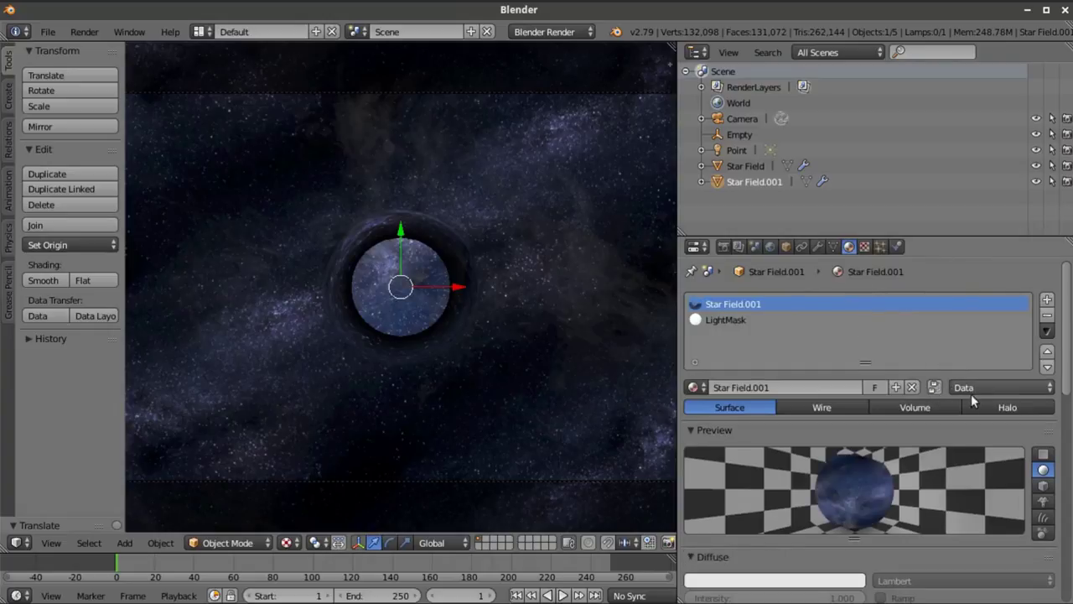
Select the Star Field texture in the copied material and make it a single-user copy
{"action": "left_click", "coordinate": [865, 246]}
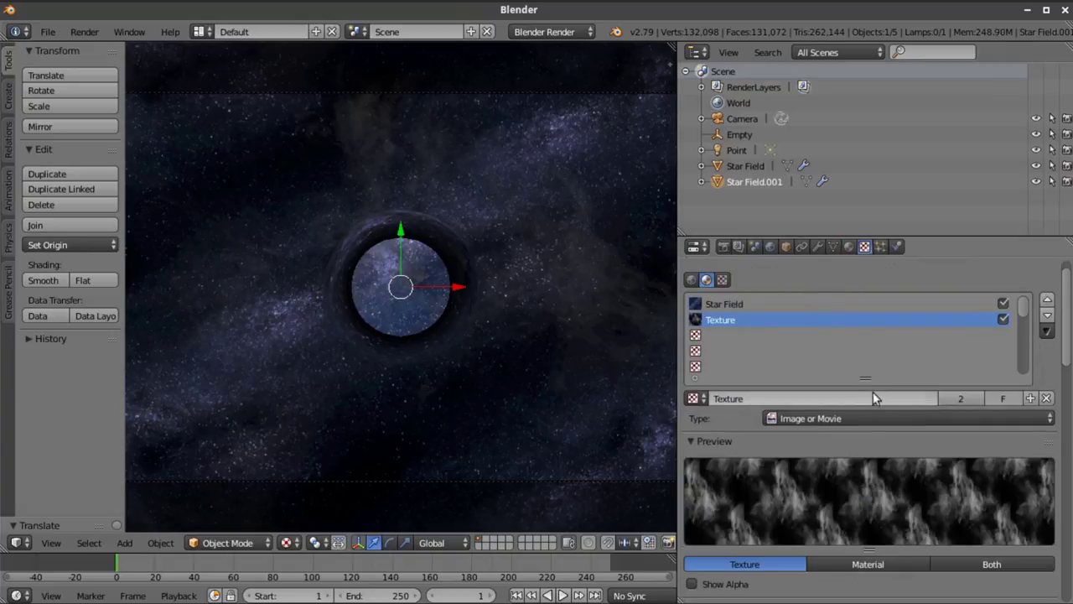
{"action": "left_click", "coordinate": [800, 304]}
{"action": "scroll", "coordinate": [873, 419], "scroll_direction": "down", "scroll_amount": 12}
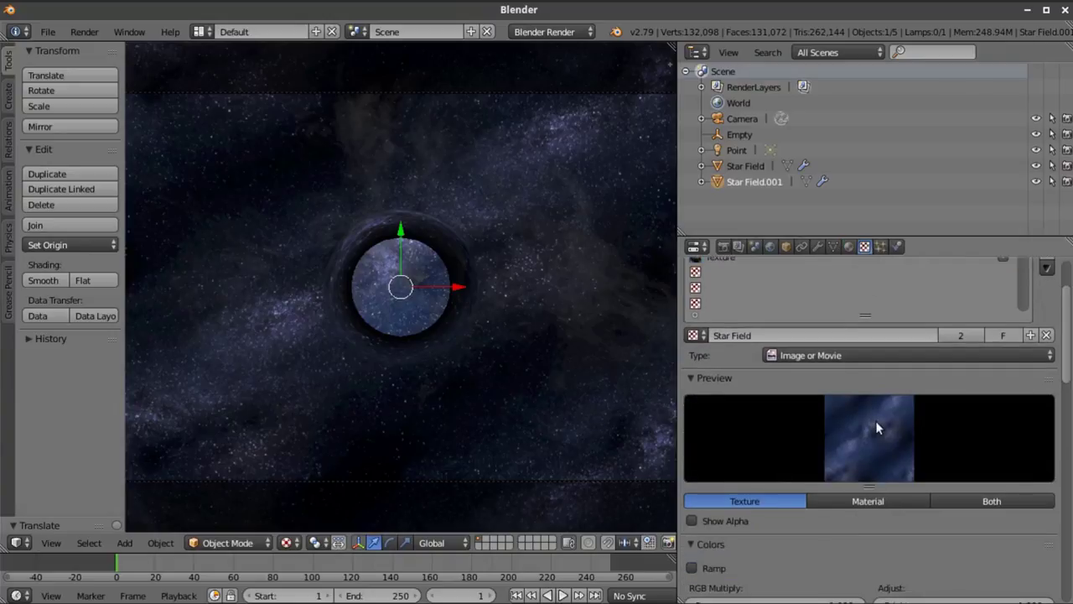
{"action": "scroll", "coordinate": [884, 426], "scroll_direction": "down", "scroll_amount": 3}
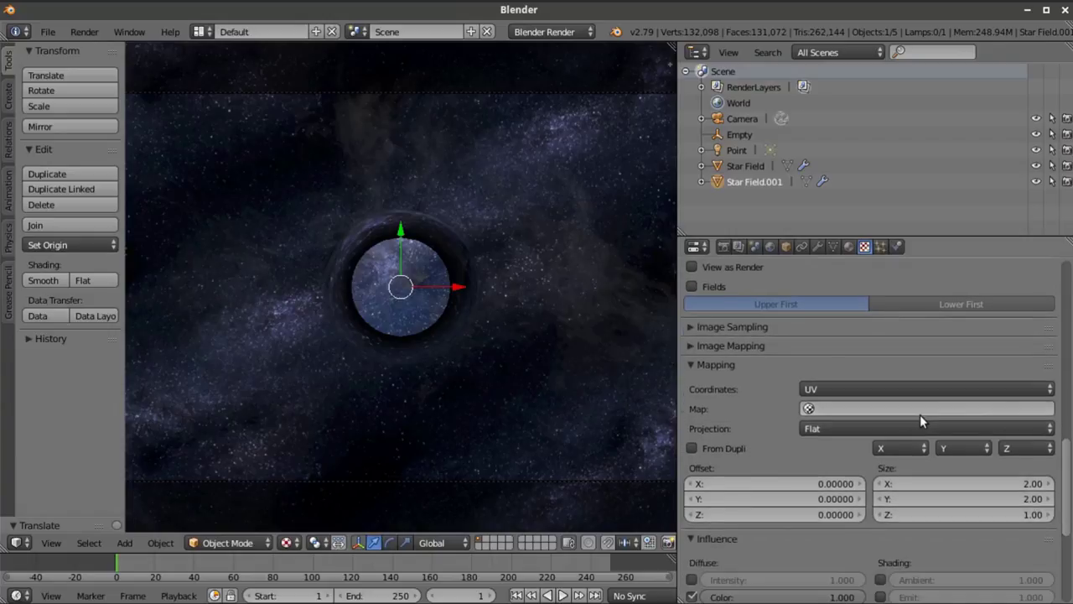
{"action": "scroll", "coordinate": [919, 415], "scroll_direction": "up", "scroll_amount": 5}
{"action": "scroll", "coordinate": [919, 414], "scroll_direction": "down", "scroll_amount": 3}
{"action": "scroll", "coordinate": [920, 414], "scroll_direction": "up", "scroll_amount": 5}
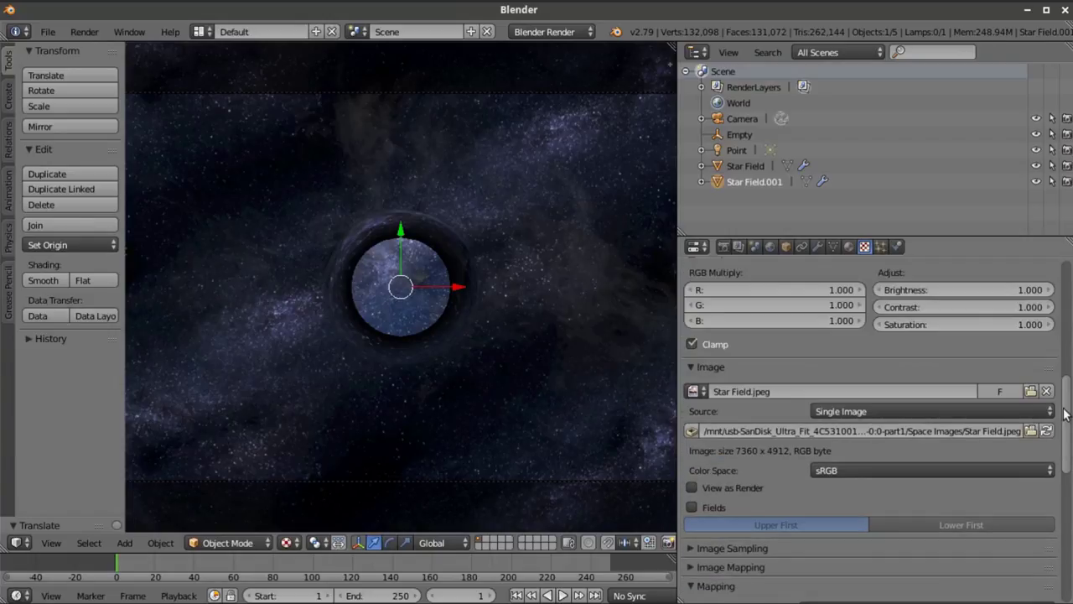
{"action": "scroll", "coordinate": [1010, 377], "scroll_direction": "up", "scroll_amount": 8}
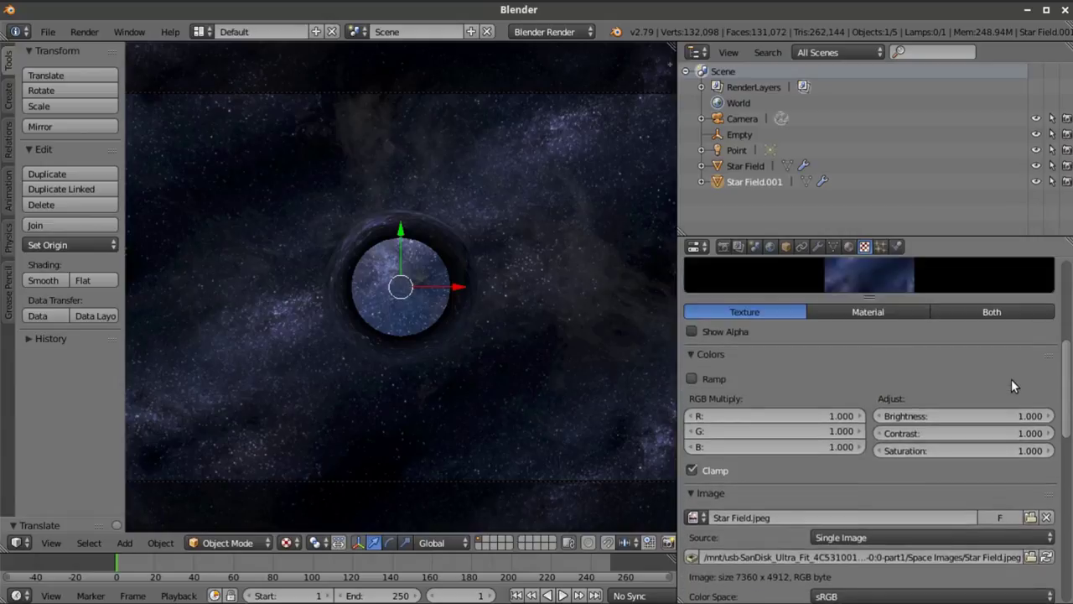
{"action": "scroll", "coordinate": [1011, 387], "scroll_direction": "up", "scroll_amount": 2}
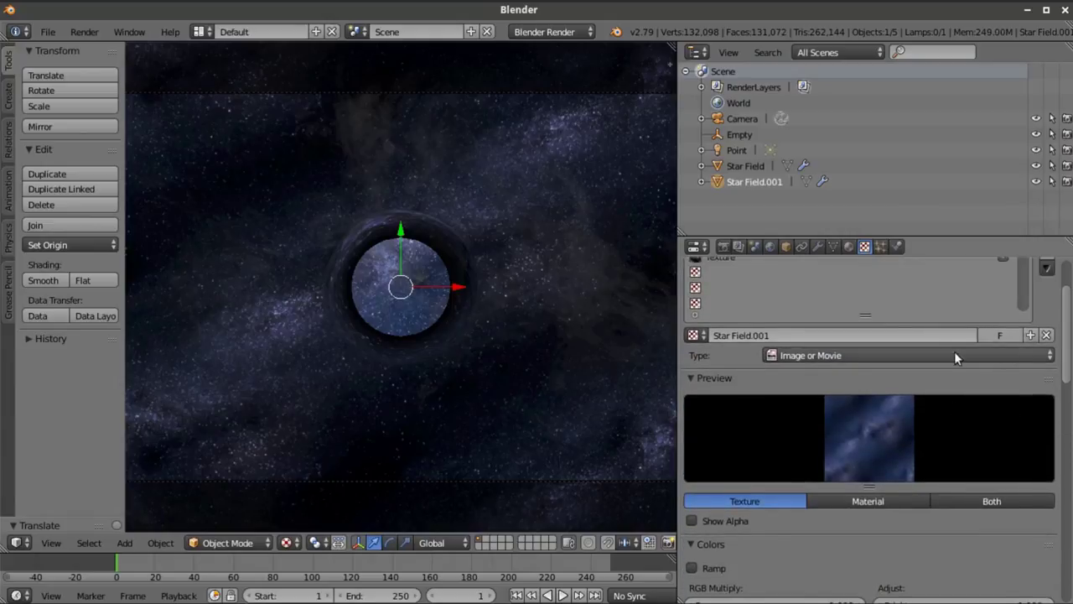
Replace the duplicated star field's texture image with Nebula3.jpg, browsing the Space Images folder as thumbnails, and check it with the camera selected
{"action": "scroll", "coordinate": [957, 465], "scroll_direction": "down", "scroll_amount": 4}
{"action": "scroll", "coordinate": [957, 460], "scroll_direction": "down", "scroll_amount": 3}
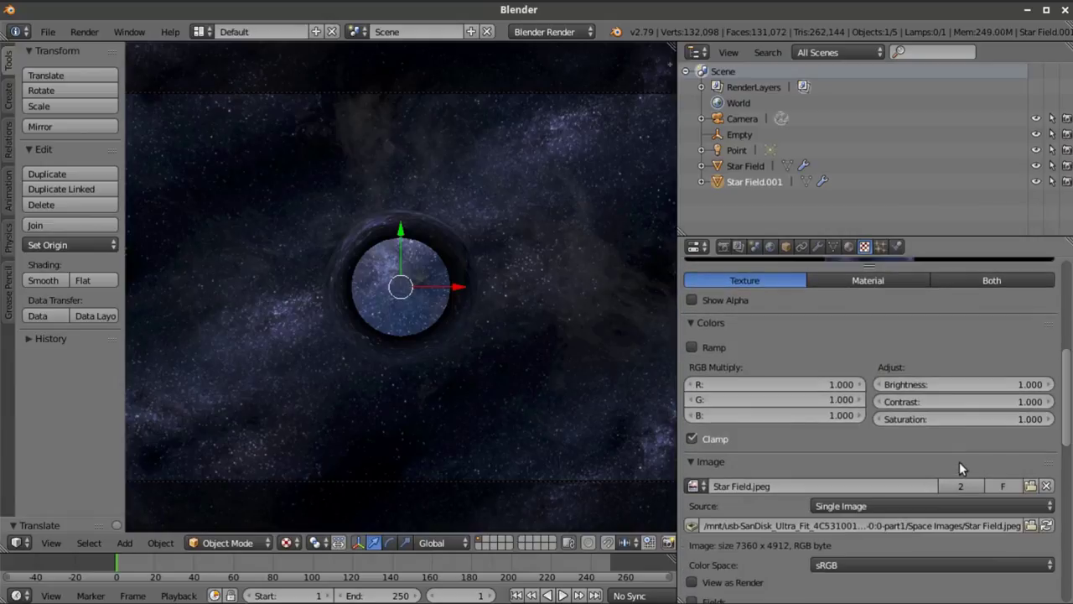
{"action": "left_click", "coordinate": [1030, 486]}
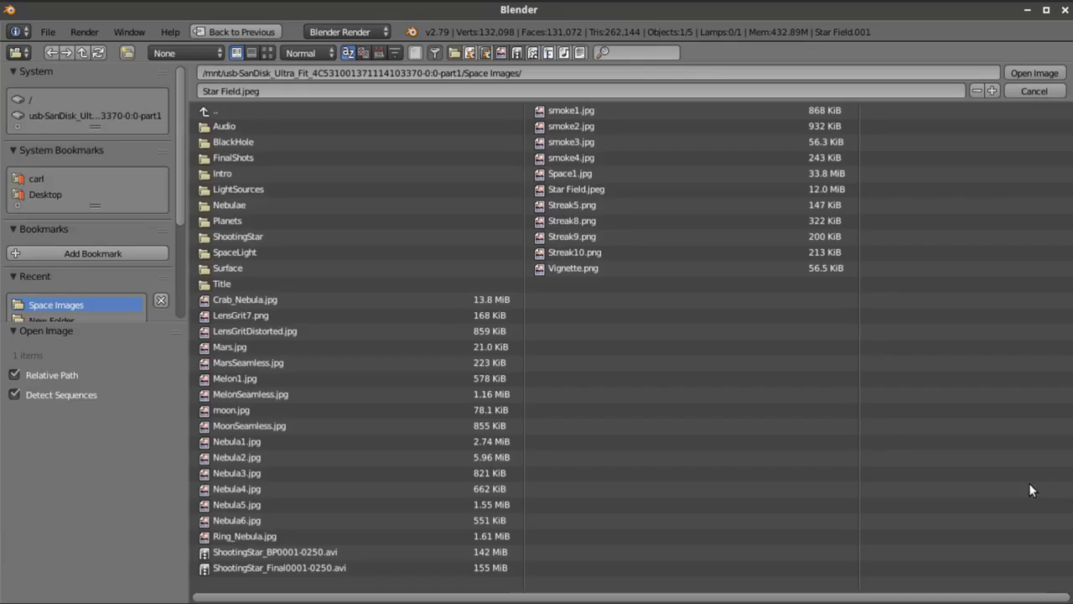
{"action": "left_click", "coordinate": [267, 52]}
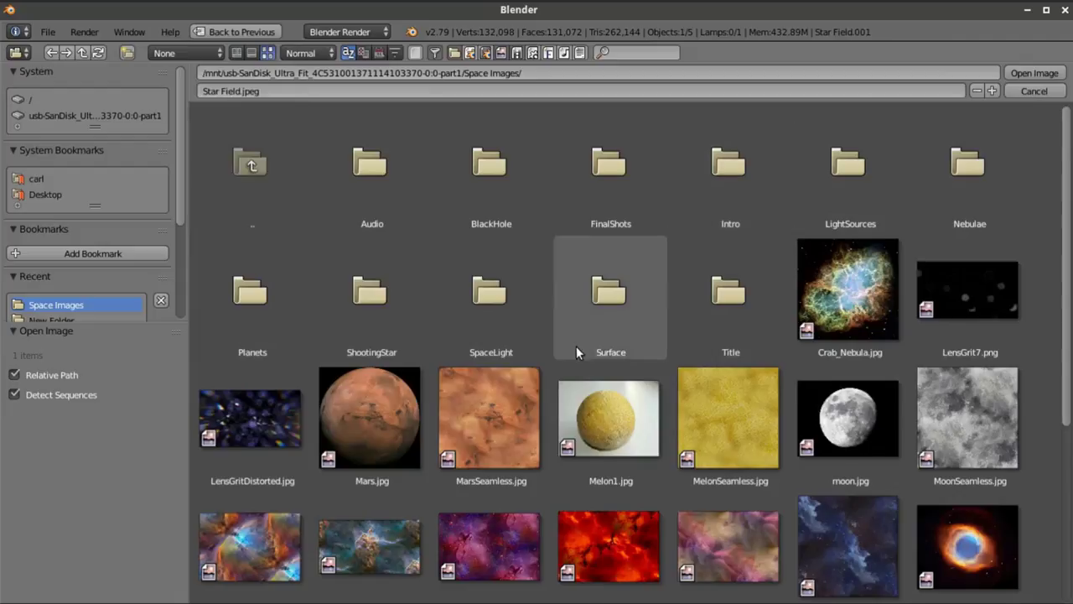
{"action": "scroll", "coordinate": [575, 346], "scroll_direction": "down", "scroll_amount": 5}
{"action": "scroll", "coordinate": [576, 349], "scroll_direction": "down", "scroll_amount": 1}
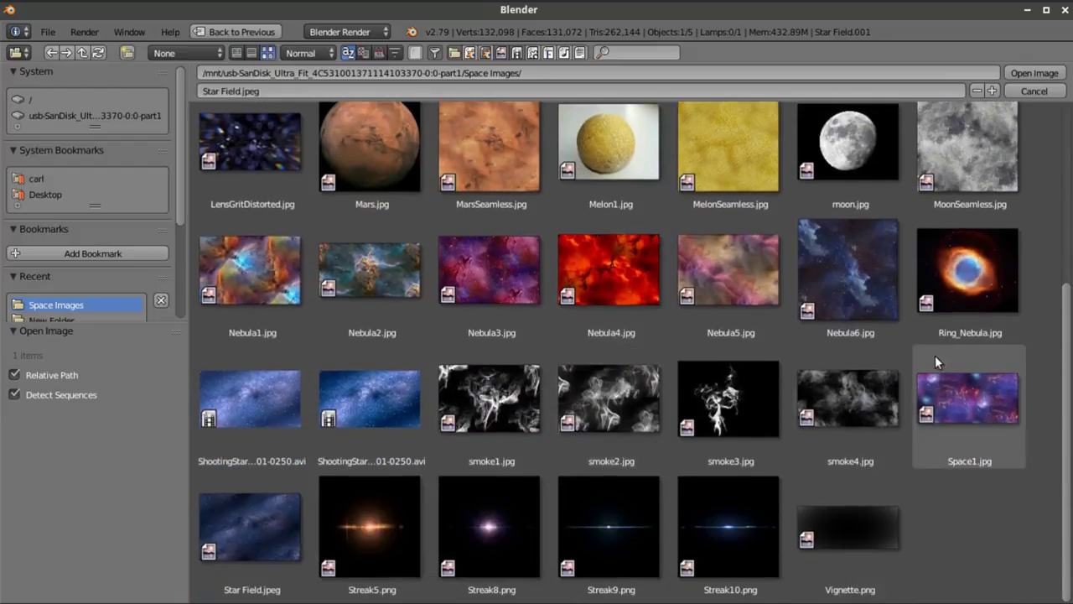
{"action": "left_click", "coordinate": [500, 266]}
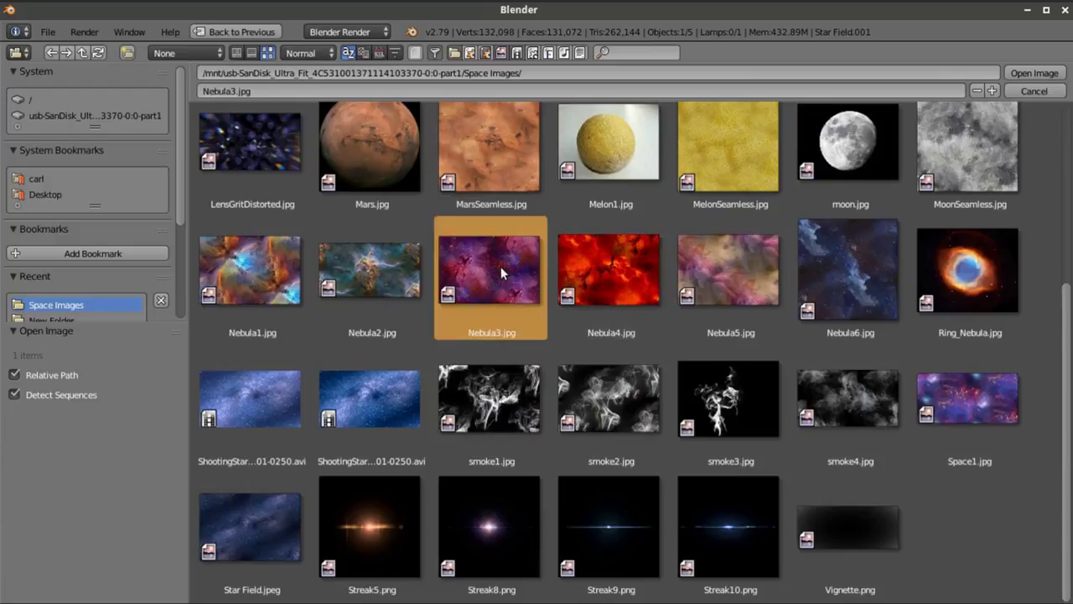
{"action": "left_click", "coordinate": [1033, 74]}
{"action": "scroll", "coordinate": [554, 350], "scroll_direction": "up", "scroll_amount": 4}
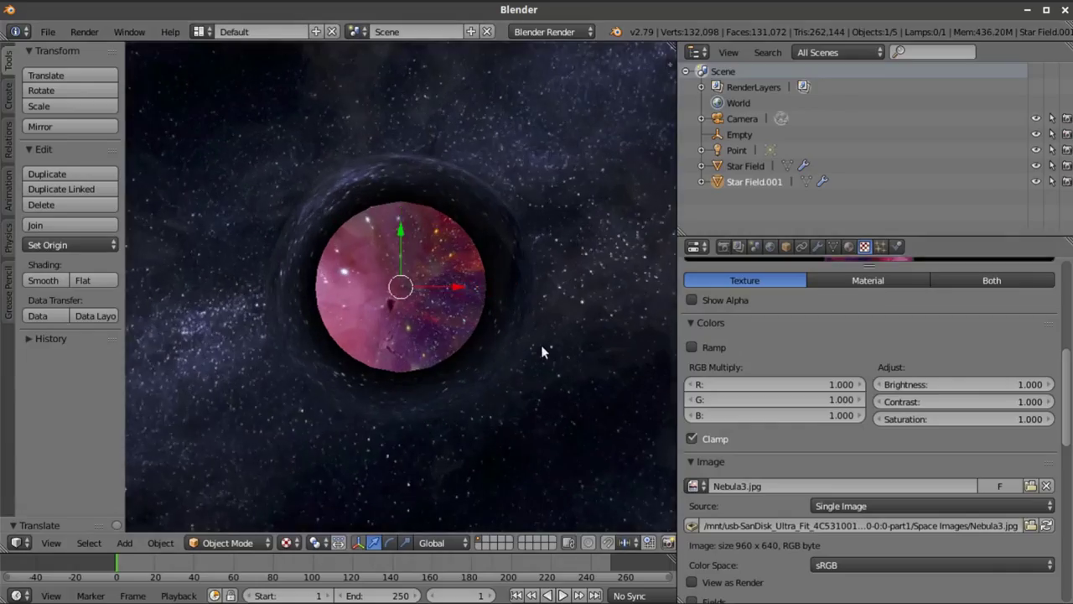
{"action": "scroll", "coordinate": [408, 264], "scroll_direction": "down", "scroll_amount": 3}
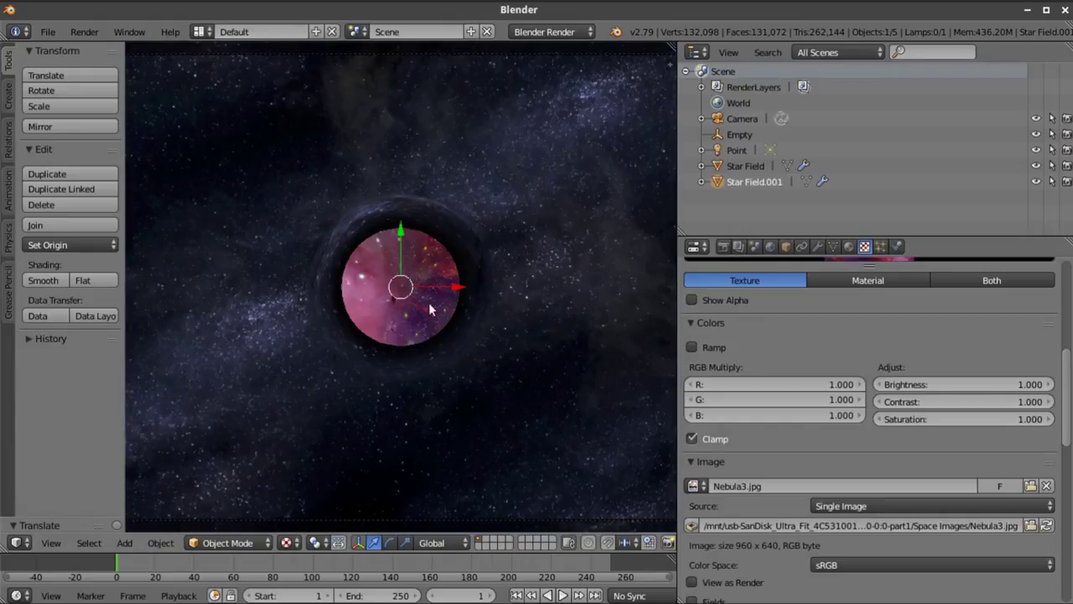
{"action": "scroll", "coordinate": [434, 304], "scroll_direction": "down", "scroll_amount": 1}
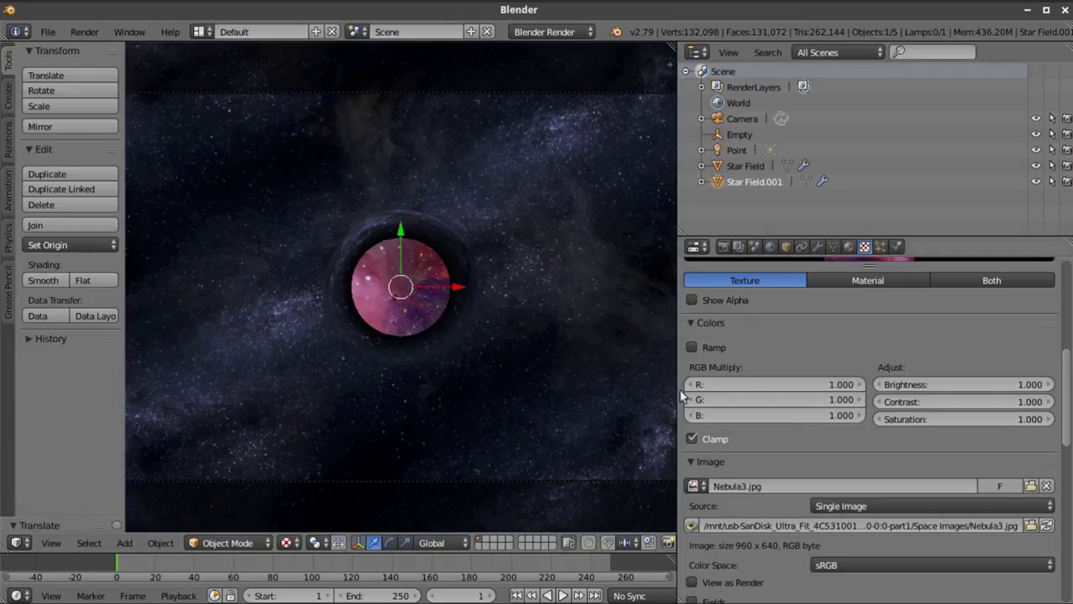
{"action": "left_click", "coordinate": [748, 119]}
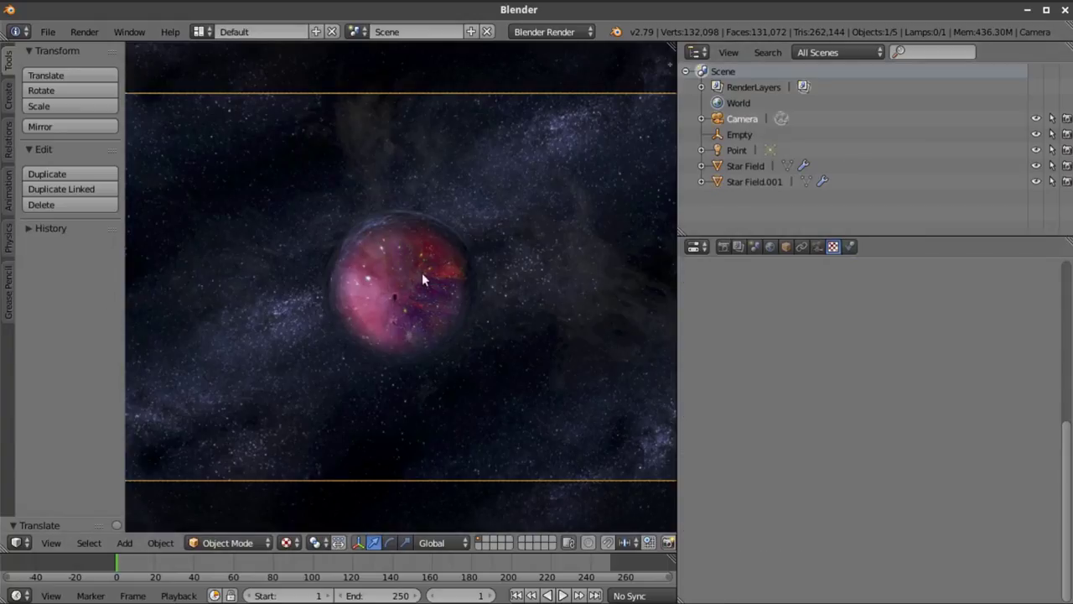
{"action": "scroll", "coordinate": [442, 322], "scroll_direction": "down", "scroll_amount": 1}
{"action": "scroll", "coordinate": [442, 322], "scroll_direction": "up", "scroll_amount": 3}
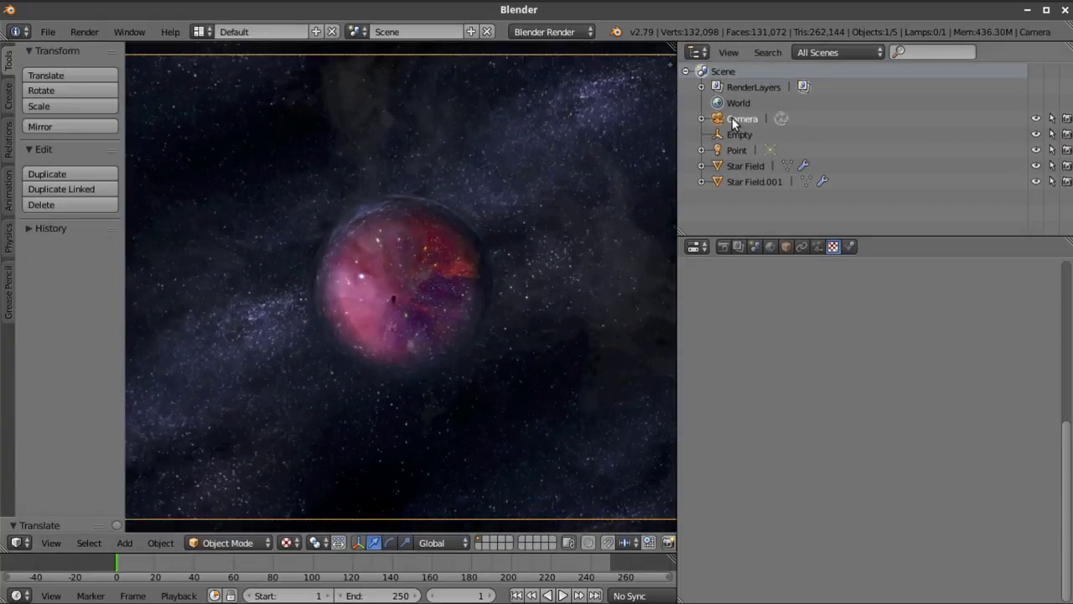
Set the nebula texture's mapping size to 3 in X and Y for the duplicated star field
{"action": "left_click", "coordinate": [750, 181]}
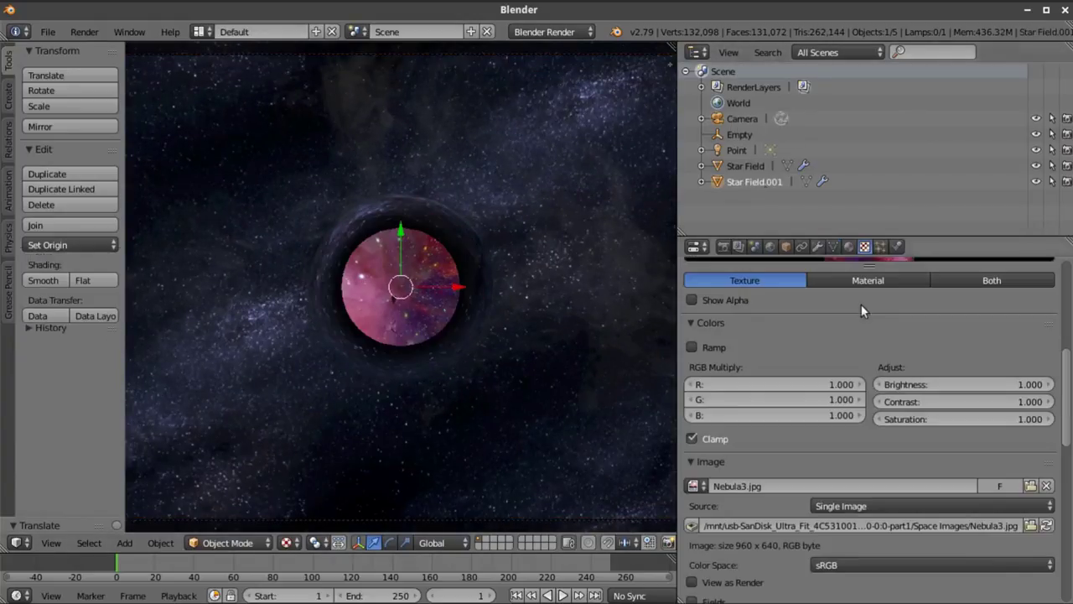
{"action": "scroll", "coordinate": [873, 486], "scroll_direction": "down", "scroll_amount": 5}
{"action": "scroll", "coordinate": [901, 474], "scroll_direction": "down", "scroll_amount": 5}
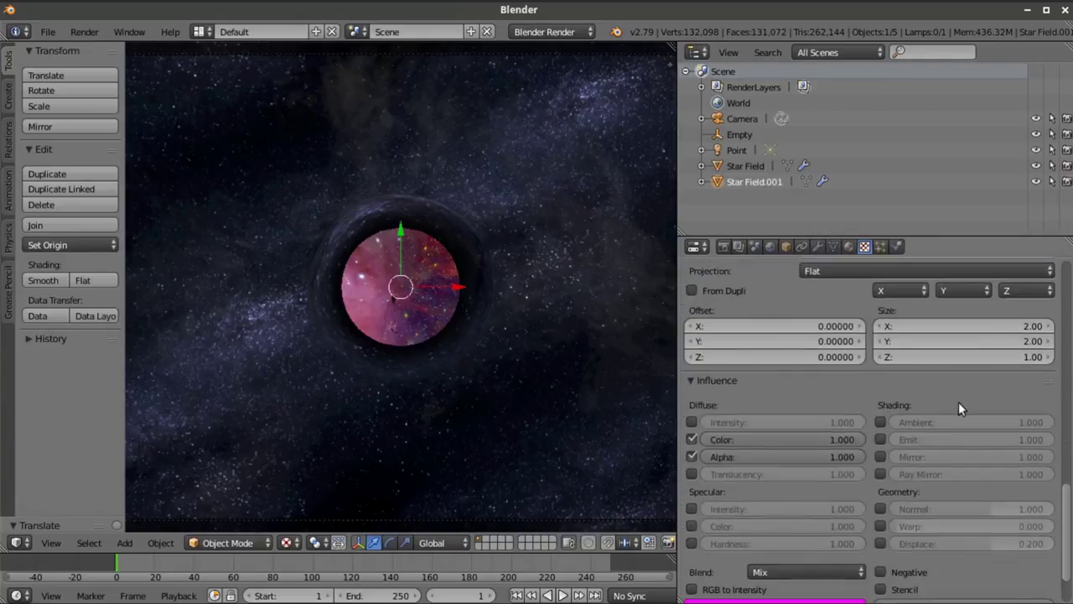
{"action": "scroll", "coordinate": [989, 318], "scroll_direction": "up", "scroll_amount": 1}
{"action": "left_click", "coordinate": [982, 356]}
{"action": "type", "text": "3"}
{"action": "left_click", "coordinate": [988, 374]}
{"action": "type", "text": "3"}
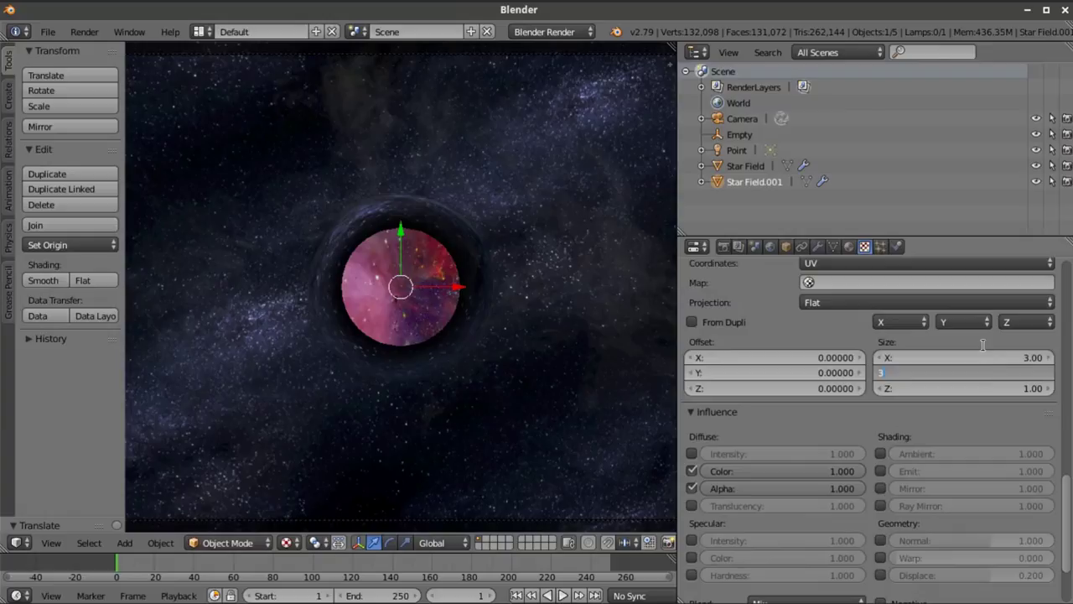
{"action": "key", "text": "Return"}
{"action": "scroll", "coordinate": [459, 377], "scroll_direction": "up", "scroll_amount": 10}
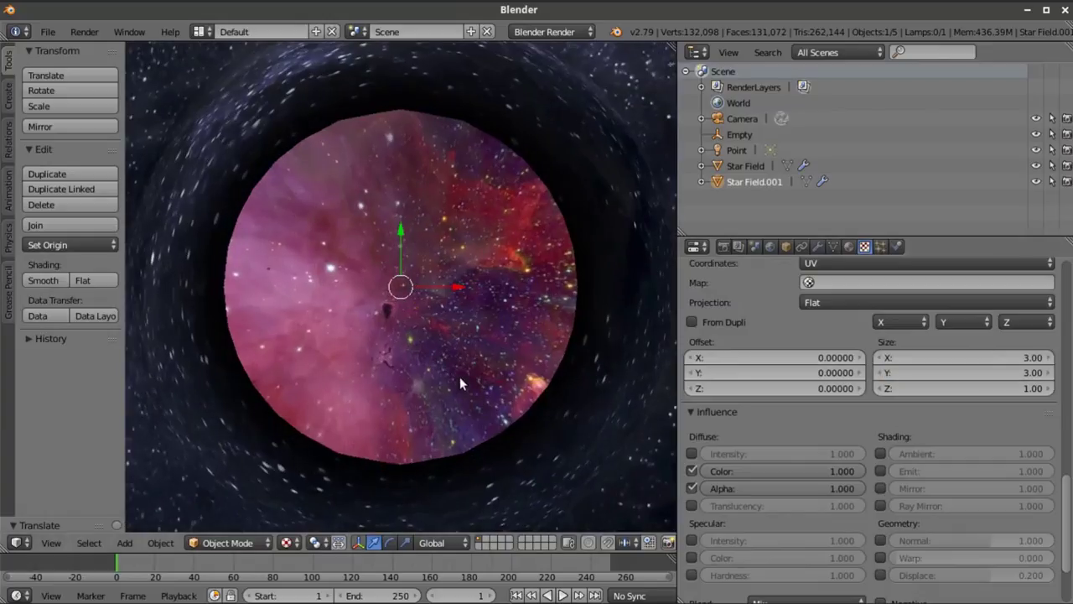
{"action": "scroll", "coordinate": [459, 377], "scroll_direction": "down", "scroll_amount": 8}
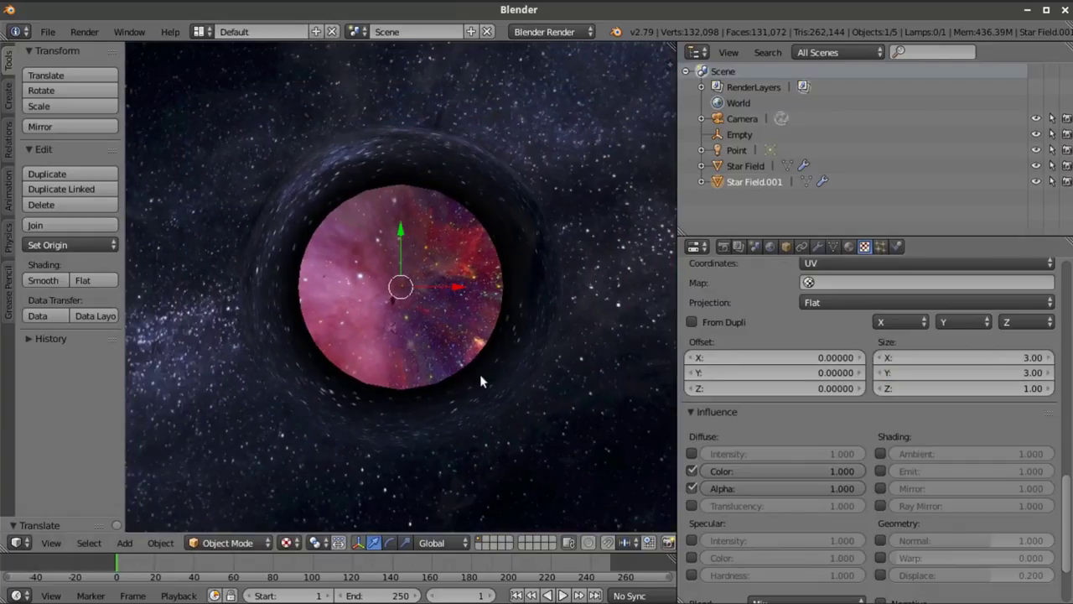
{"action": "scroll", "coordinate": [480, 376], "scroll_direction": "down", "scroll_amount": 3}
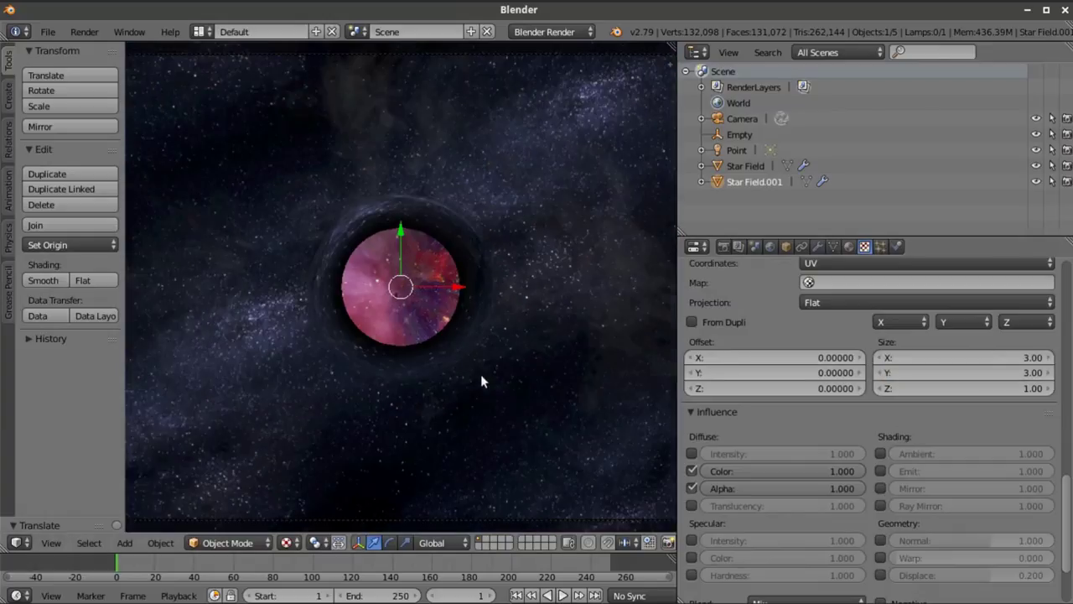
Preview the nebula through the camera and disable the smoke-like second texture in the duplicated star field's material
{"action": "left_click", "coordinate": [744, 119]}
{"action": "key", "text": "KP_0"}
{"action": "scroll", "coordinate": [434, 364], "scroll_direction": "down", "scroll_amount": 2}
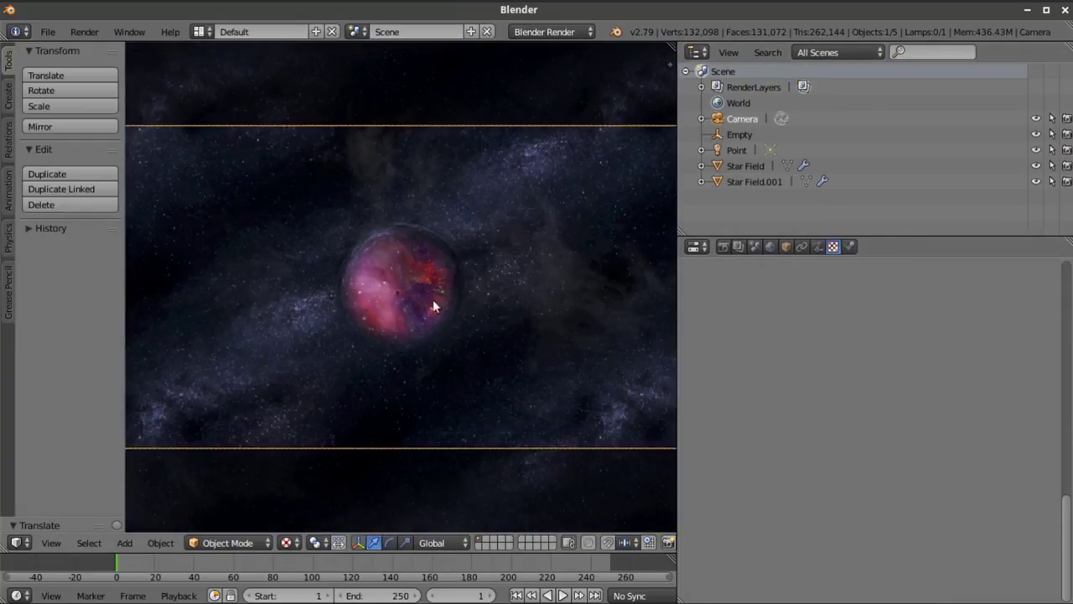
{"action": "left_click", "coordinate": [741, 180]}
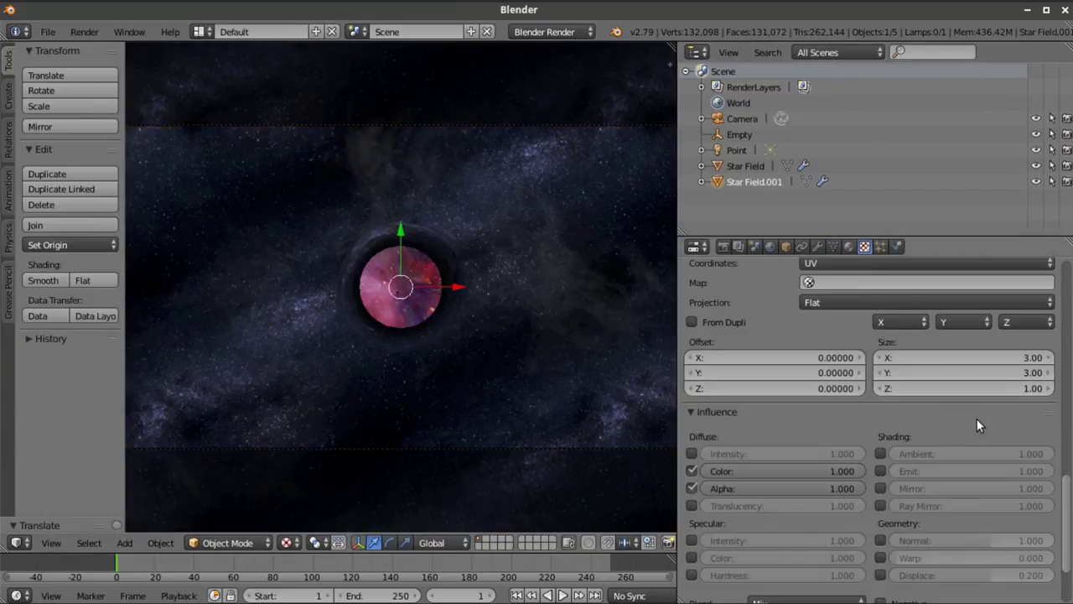
{"action": "scroll", "coordinate": [976, 415], "scroll_direction": "up", "scroll_amount": 2}
{"action": "scroll", "coordinate": [971, 401], "scroll_direction": "up", "scroll_amount": 10}
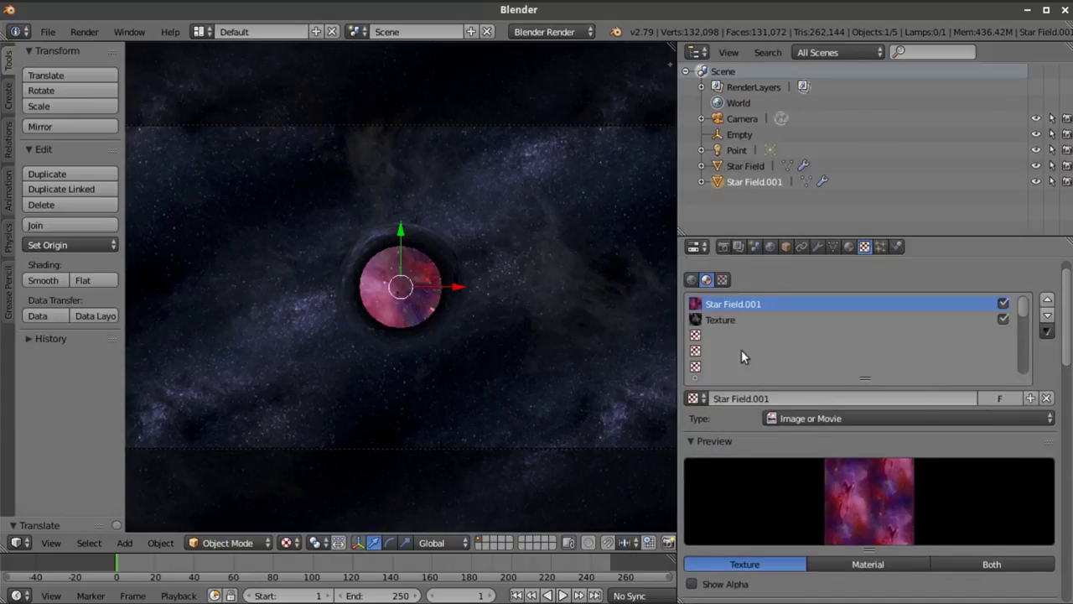
{"action": "left_click", "coordinate": [714, 320]}
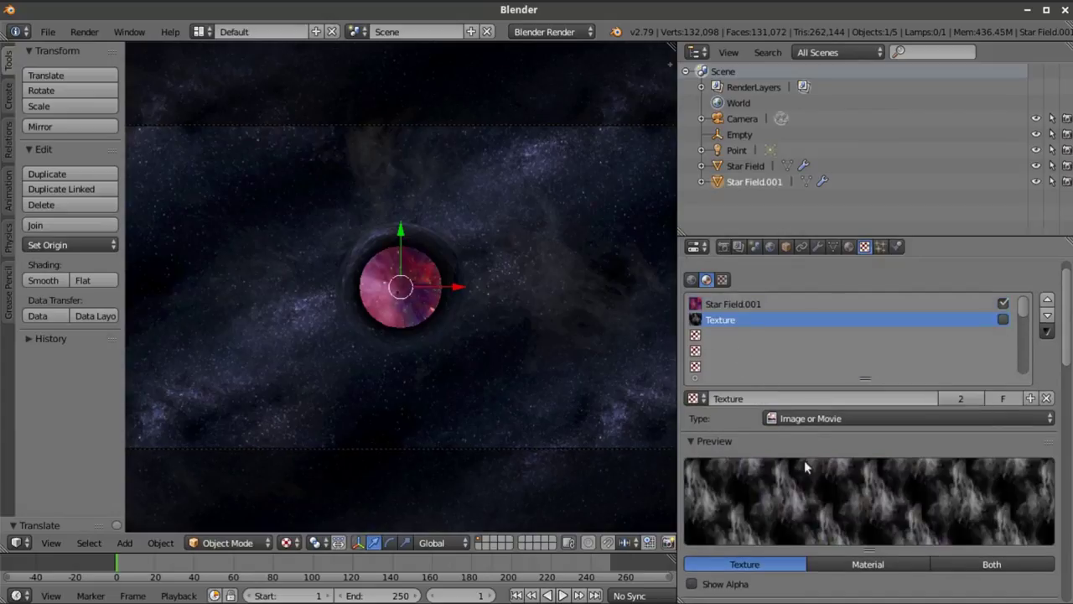
Turn shader nodes back on for the Star Field.001 material
{"action": "left_click", "coordinate": [851, 248]}
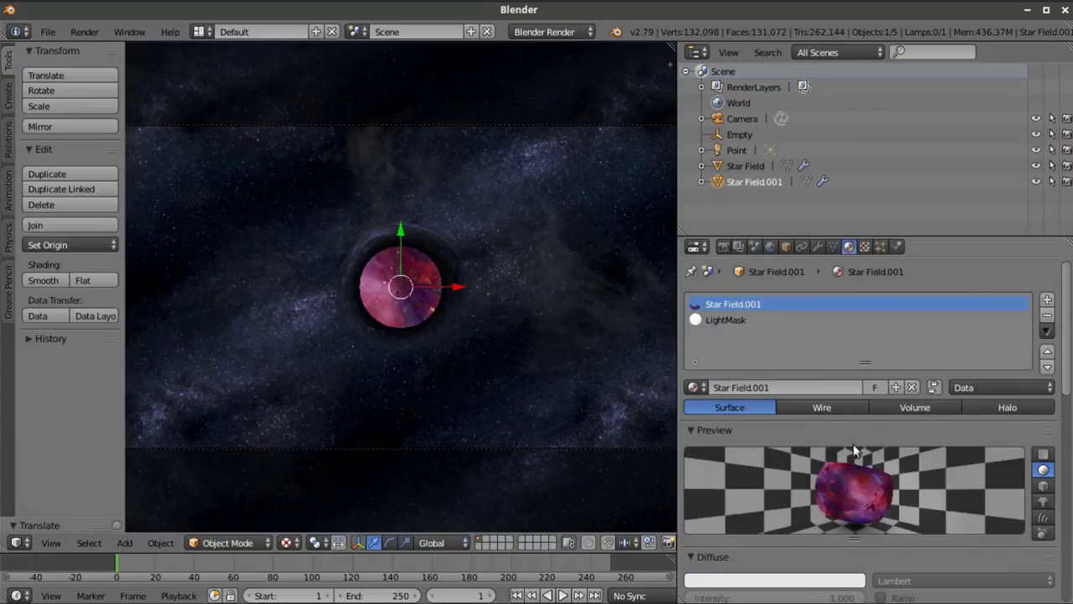
{"action": "scroll", "coordinate": [518, 345], "scroll_direction": "up", "scroll_amount": 5}
{"action": "scroll", "coordinate": [517, 344], "scroll_direction": "down", "scroll_amount": 4}
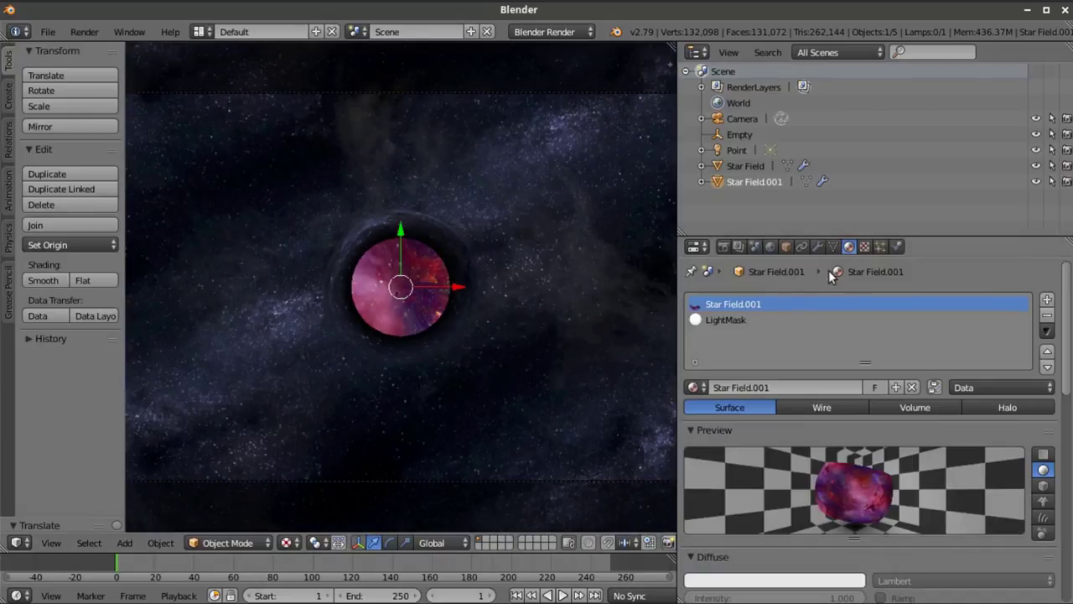
{"action": "left_click", "coordinate": [934, 387]}
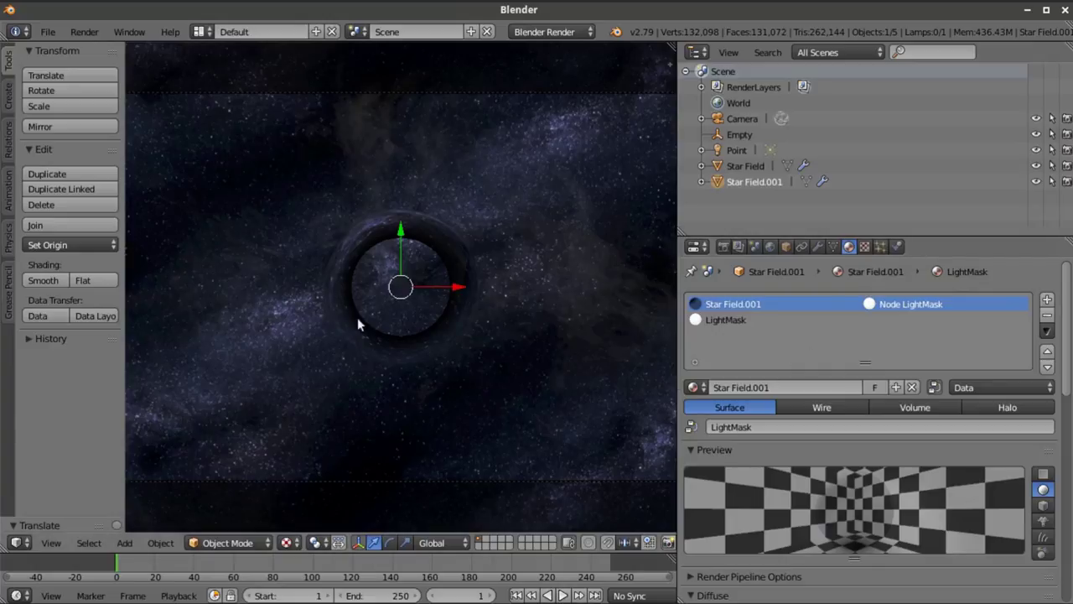
Split the 3D view into two stacked areas and turn the lower one into a Node Editor
{"action": "left_click_drag", "start_coordinate": [2, 544], "coordinate": [14, 267]}
{"action": "left_click", "coordinate": [17, 543]}
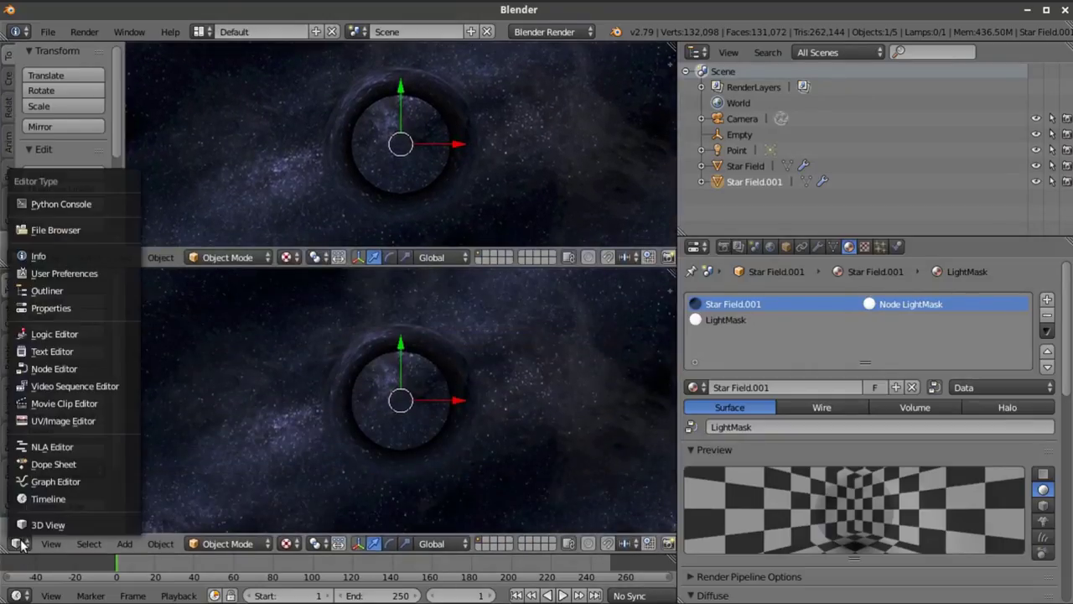
{"action": "left_click", "coordinate": [56, 369]}
Assign the Star Field.001 material to the Material node that feeds the Hue Saturation Value node
{"action": "scroll", "coordinate": [327, 415], "scroll_direction": "up", "scroll_amount": 4}
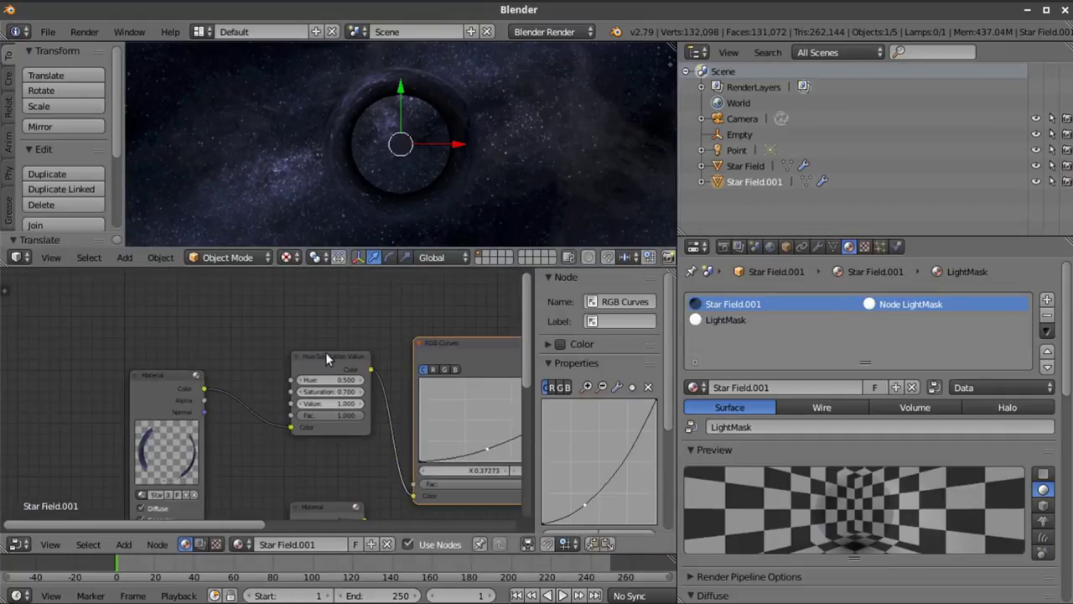
{"action": "middle_click_drag", "start_coordinate": [249, 404], "coordinate": [302, 350], "text": "ctrl"}
{"action": "scroll", "coordinate": [27, 386], "scroll_direction": "up", "scroll_amount": 3}
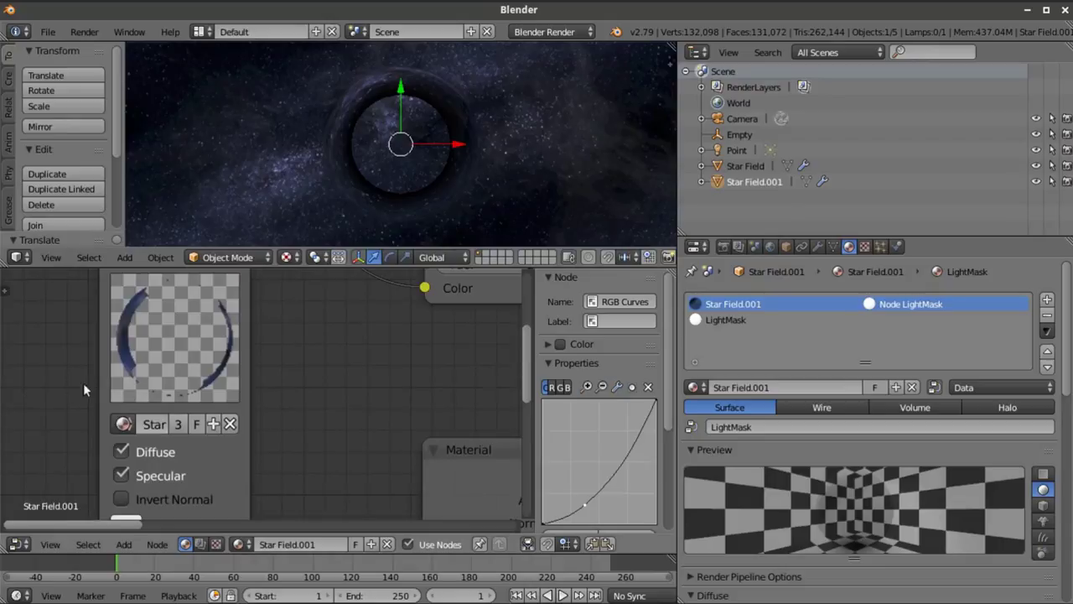
{"action": "left_click_drag", "start_coordinate": [100, 384], "coordinate": [43, 381]}
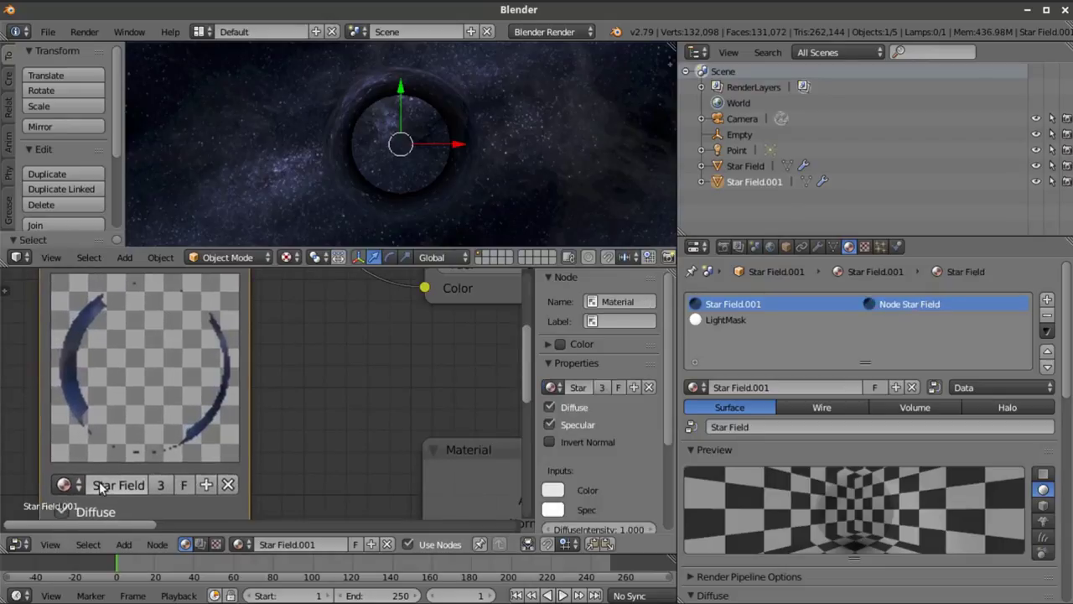
{"action": "left_click", "coordinate": [65, 484]}
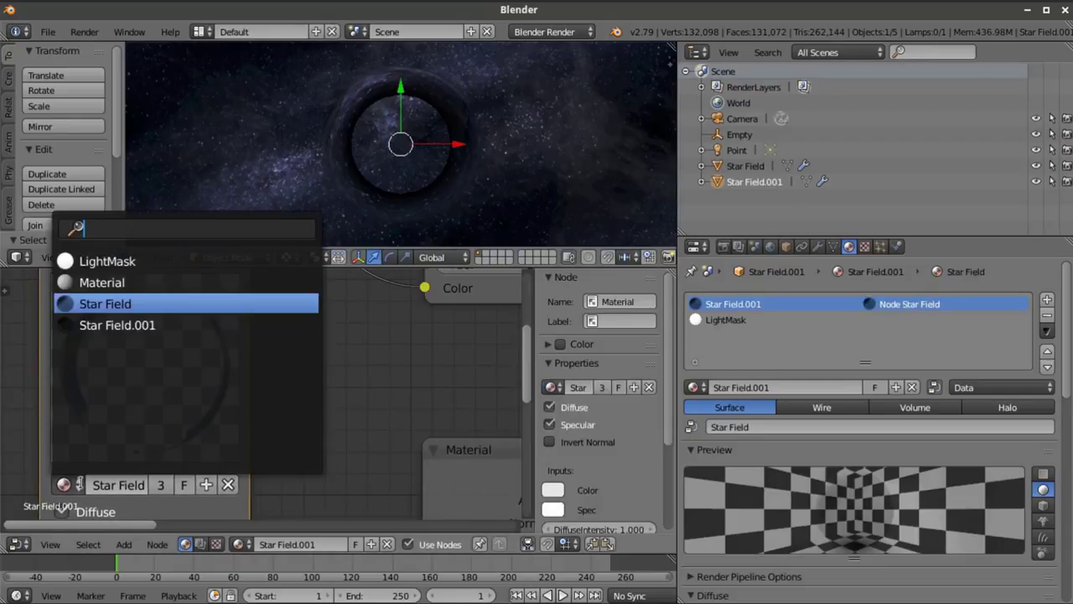
{"action": "left_click", "coordinate": [117, 325]}
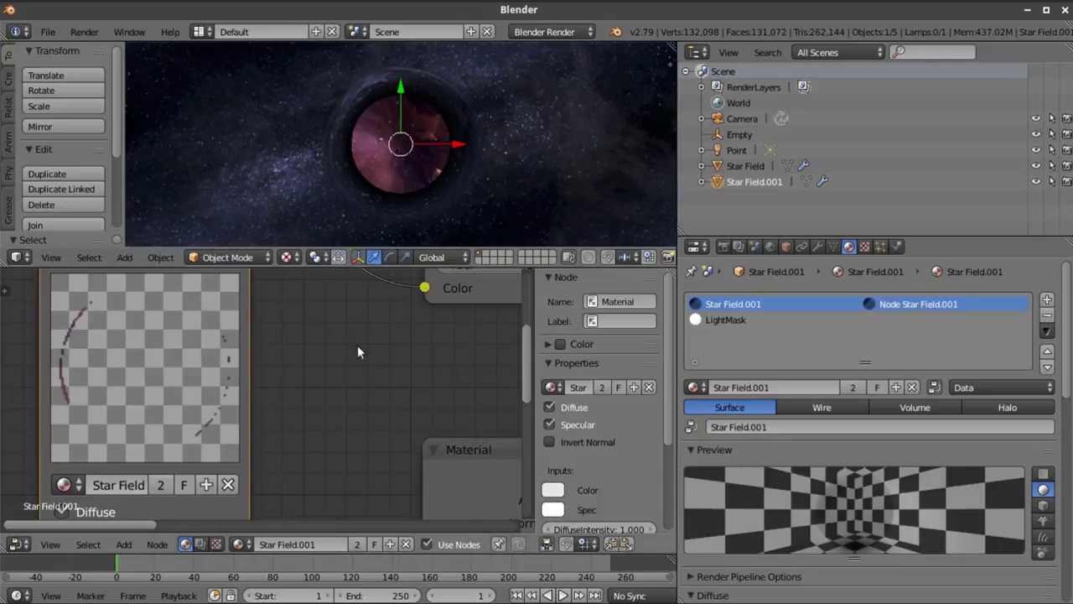
Disconnect both RGB Curves nodes from the Output node and link the Star Field.001 Material node's colour directly to it
{"action": "scroll", "coordinate": [360, 333], "scroll_direction": "down", "scroll_amount": 4}
{"action": "scroll", "coordinate": [432, 186], "scroll_direction": "down", "scroll_amount": 3}
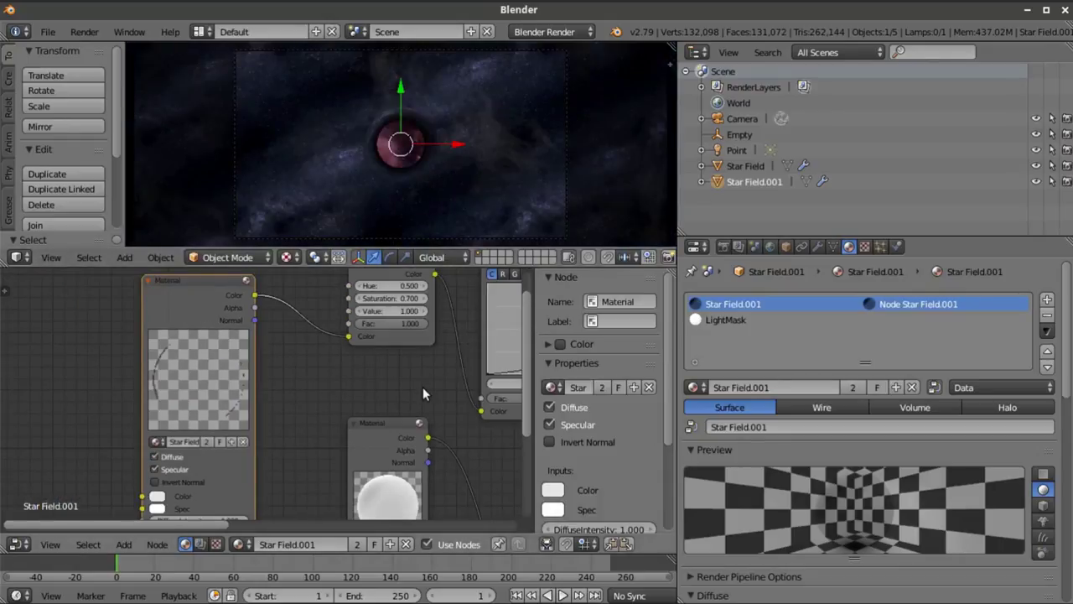
{"action": "scroll", "coordinate": [419, 385], "scroll_direction": "down", "scroll_amount": 2}
{"action": "middle_click_drag", "start_coordinate": [417, 385], "coordinate": [251, 409]}
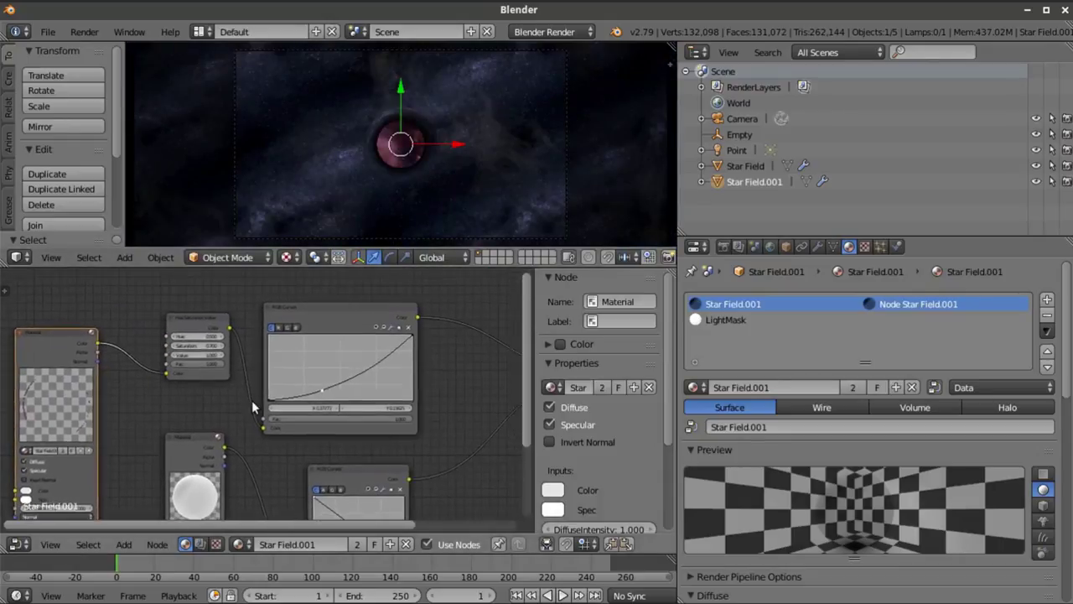
{"action": "scroll", "coordinate": [497, 381], "scroll_direction": "down", "scroll_amount": 2}
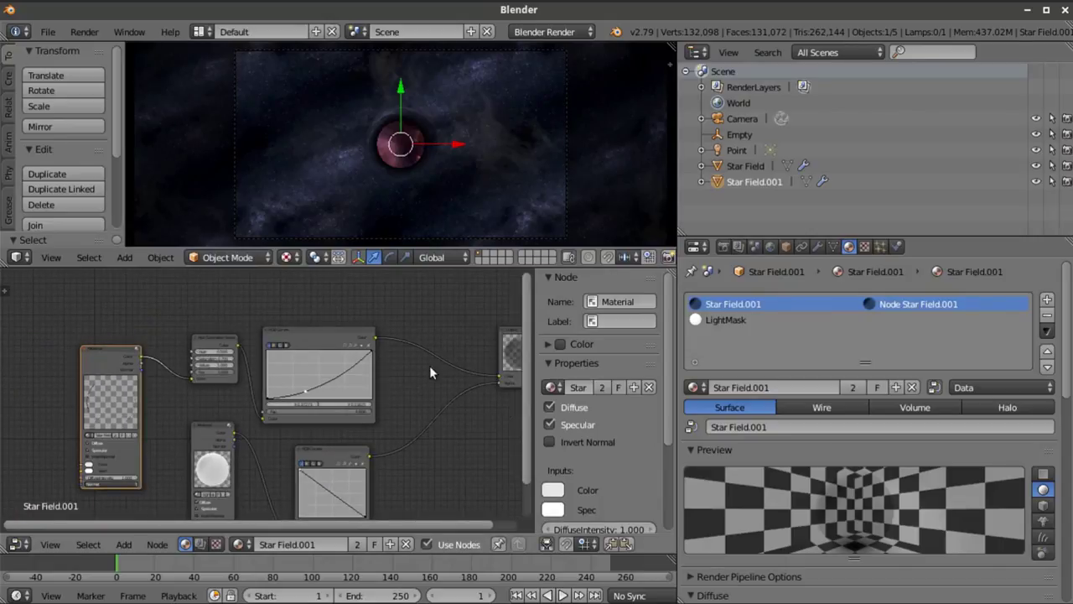
{"action": "middle_click_drag", "start_coordinate": [291, 315], "coordinate": [154, 365], "text": "ctrl"}
{"action": "left_click_drag", "start_coordinate": [154, 364], "coordinate": [360, 424]}
Delete the LightMask Material node and its RGB Curves node from the Star Field.001 material
{"action": "left_click", "coordinate": [232, 426]}
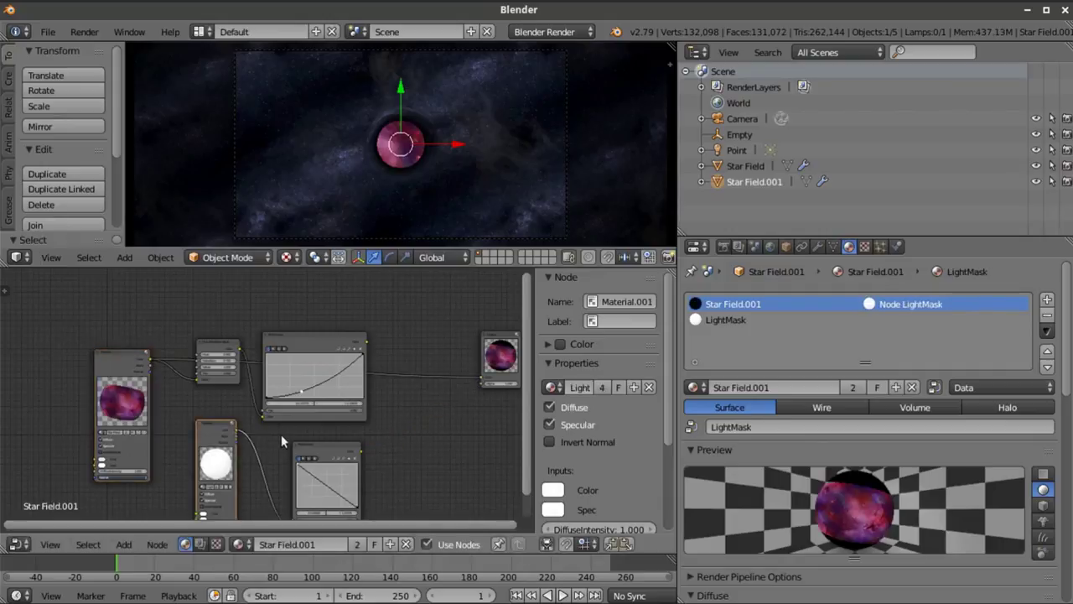
{"action": "left_click", "coordinate": [303, 442], "text": "shift"}
{"action": "key", "text": "x"}
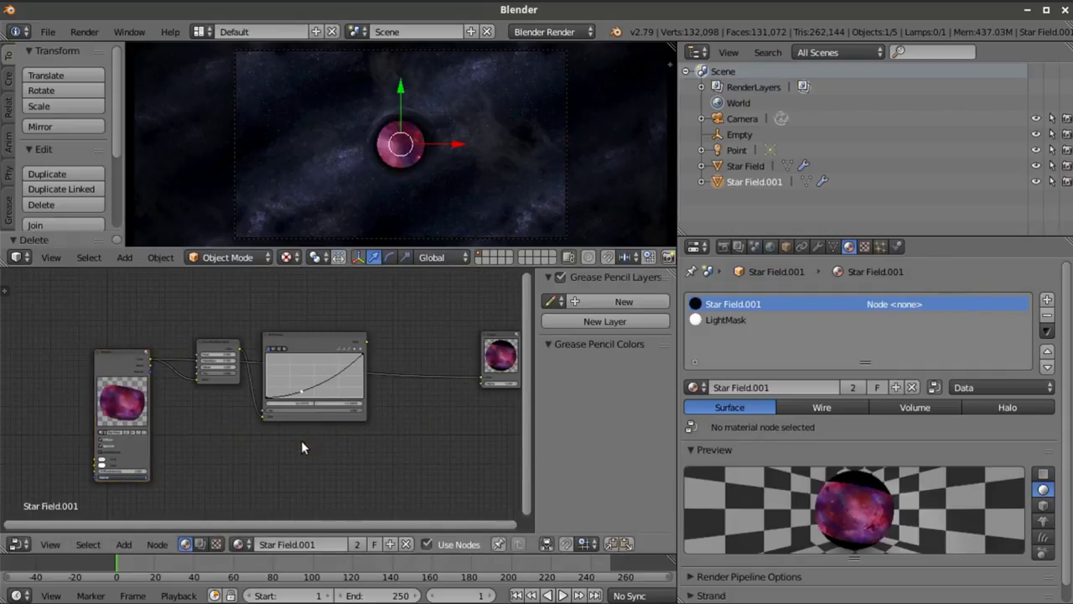
{"action": "scroll", "coordinate": [319, 448], "scroll_direction": "up", "scroll_amount": 2}
{"action": "scroll", "coordinate": [295, 451], "scroll_direction": "up", "scroll_amount": 1}
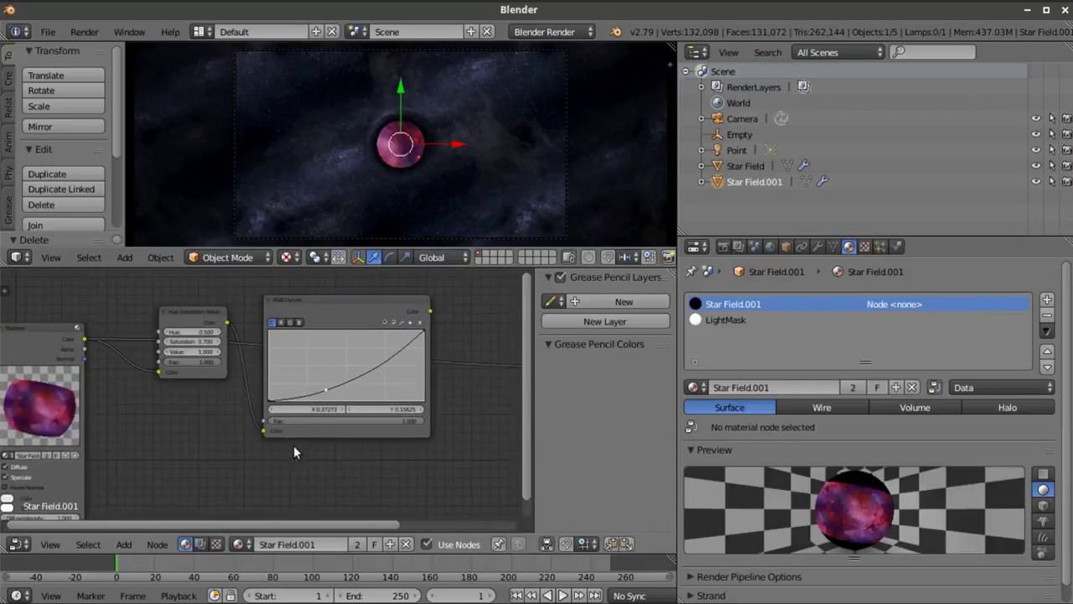
Rearrange the Star Field.001 Hue Saturation Value and RGB Curves nodes and link the Hue Saturation Value colour into the RGB Curves input
{"action": "scroll", "coordinate": [292, 446], "scroll_direction": "down", "scroll_amount": 1}
{"action": "scroll", "coordinate": [247, 427], "scroll_direction": "up", "scroll_amount": 2}
{"action": "left_click_drag", "start_coordinate": [246, 427], "coordinate": [262, 435]}
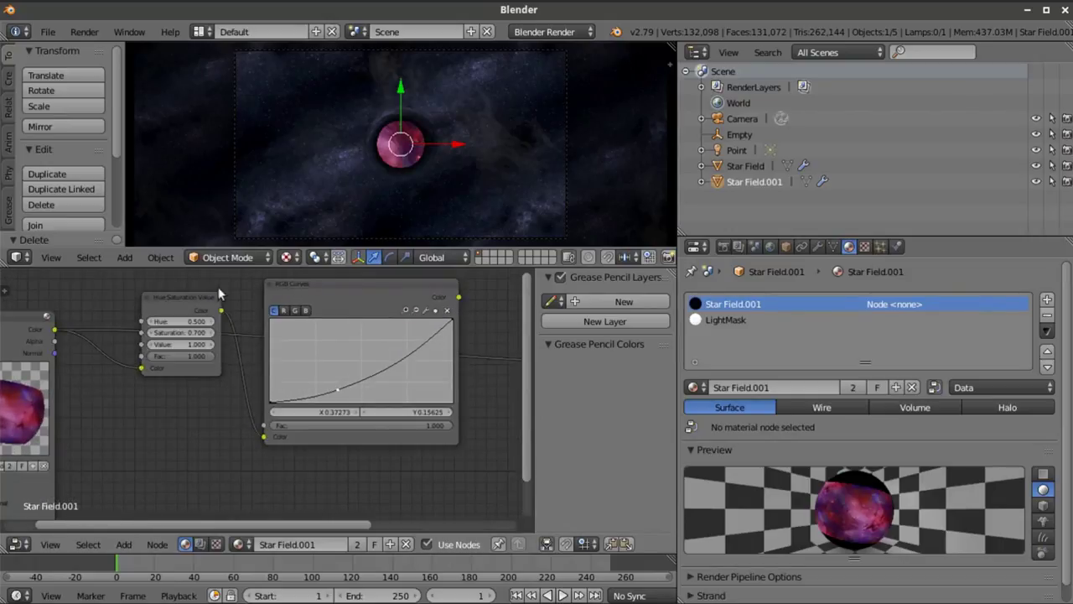
{"action": "left_click_drag", "start_coordinate": [203, 296], "coordinate": [206, 427]}
{"action": "left_click_drag", "start_coordinate": [370, 296], "coordinate": [409, 304]}
{"action": "left_click_drag", "start_coordinate": [56, 329], "coordinate": [305, 447]}
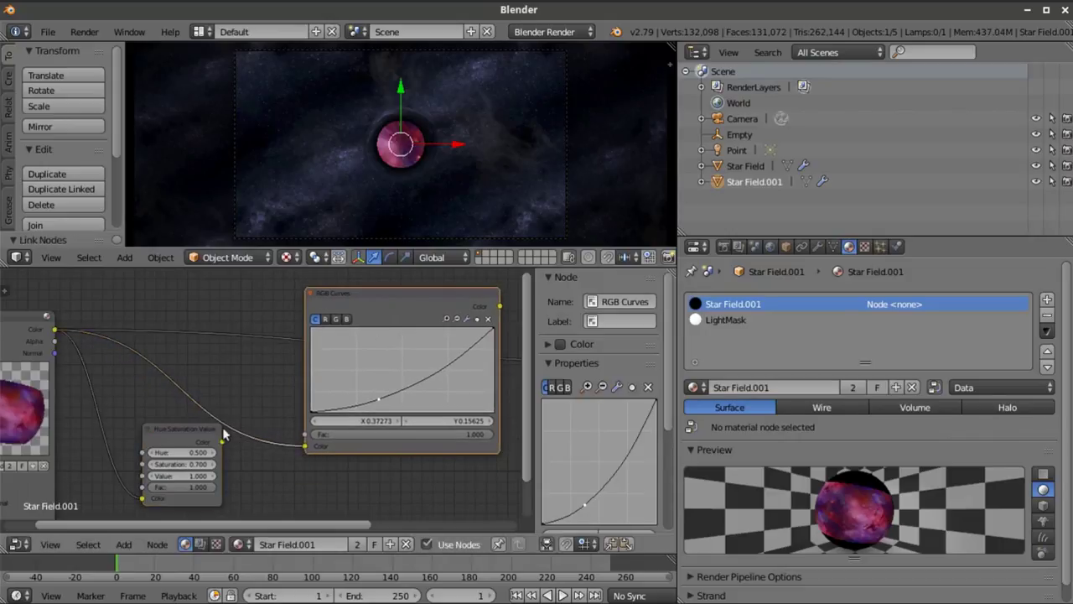
{"action": "left_click_drag", "start_coordinate": [215, 422], "coordinate": [303, 449]}
Link the RGB Curves colour to the Output node in place of the direct Material link
{"action": "scroll", "coordinate": [334, 461], "scroll_direction": "down", "scroll_amount": 2}
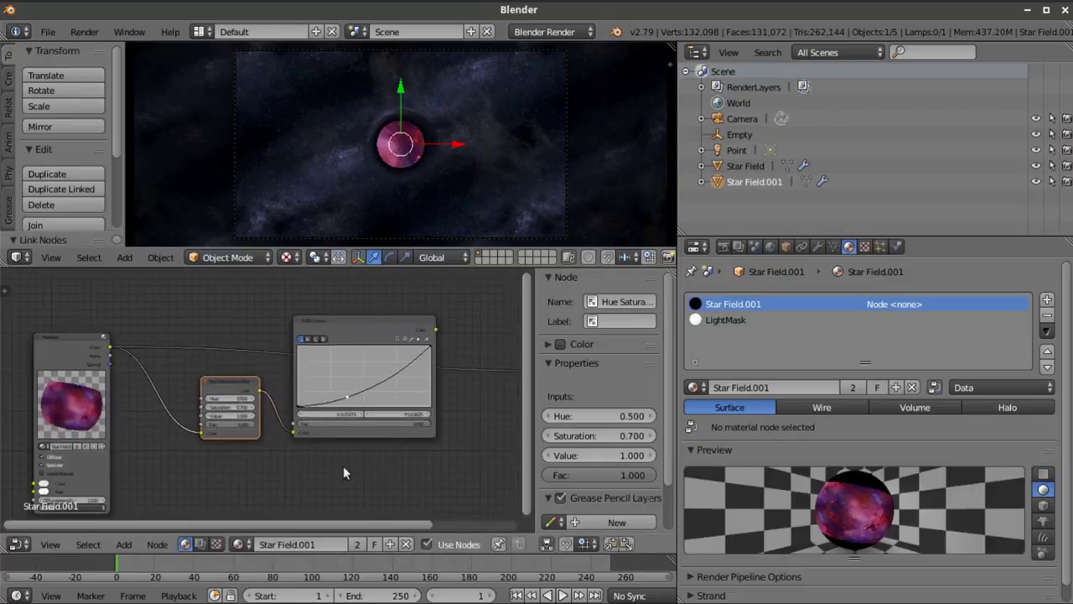
{"action": "scroll", "coordinate": [343, 465], "scroll_direction": "down", "scroll_amount": 3, "text": "ctrl"}
{"action": "left_click_drag", "start_coordinate": [296, 320], "coordinate": [428, 360]}
{"action": "scroll", "coordinate": [347, 431], "scroll_direction": "up", "scroll_amount": 1}
{"action": "scroll", "coordinate": [347, 430], "scroll_direction": "up", "scroll_amount": 5, "text": "ctrl"}
{"action": "scroll", "coordinate": [336, 402], "scroll_direction": "up", "scroll_amount": 2}
{"action": "scroll", "coordinate": [325, 385], "scroll_direction": "down", "scroll_amount": 2}
{"action": "middle_click_drag", "start_coordinate": [325, 385], "coordinate": [83, 436]}
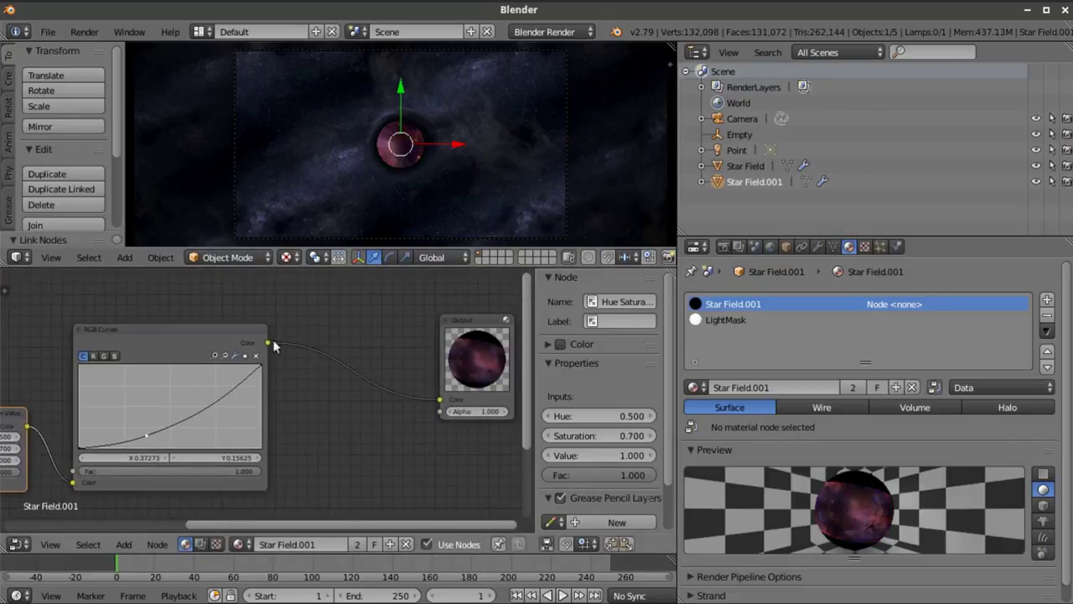
Shape the RGB Curves node into an S-curve with two control points, the lower one at about X 0.28, Y 0.175
{"action": "scroll", "coordinate": [222, 428], "scroll_direction": "up", "scroll_amount": 3}
{"action": "left_click_drag", "start_coordinate": [117, 446], "coordinate": [94, 437]}
{"action": "left_click_drag", "start_coordinate": [176, 418], "coordinate": [180, 387]}
{"action": "left_click_drag", "start_coordinate": [101, 435], "coordinate": [95, 450]}
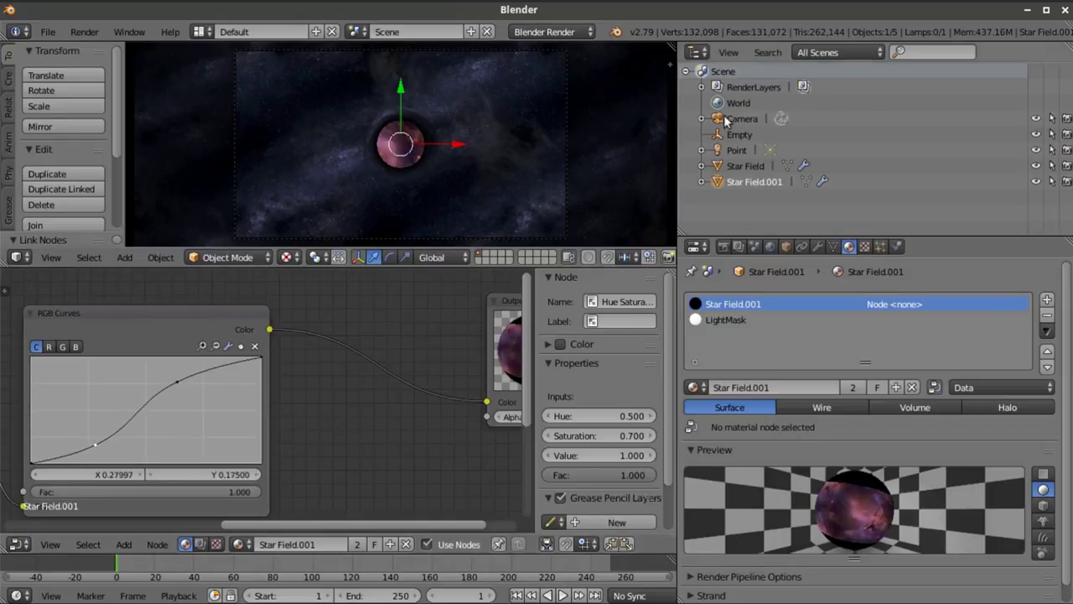
Select the camera and merge the Node Editor area back into the 3D view above it
{"action": "right_click", "coordinate": [439, 220]}
{"action": "scroll", "coordinate": [437, 193], "scroll_direction": "up", "scroll_amount": 5}
{"action": "scroll", "coordinate": [431, 168], "scroll_direction": "down", "scroll_amount": 2}
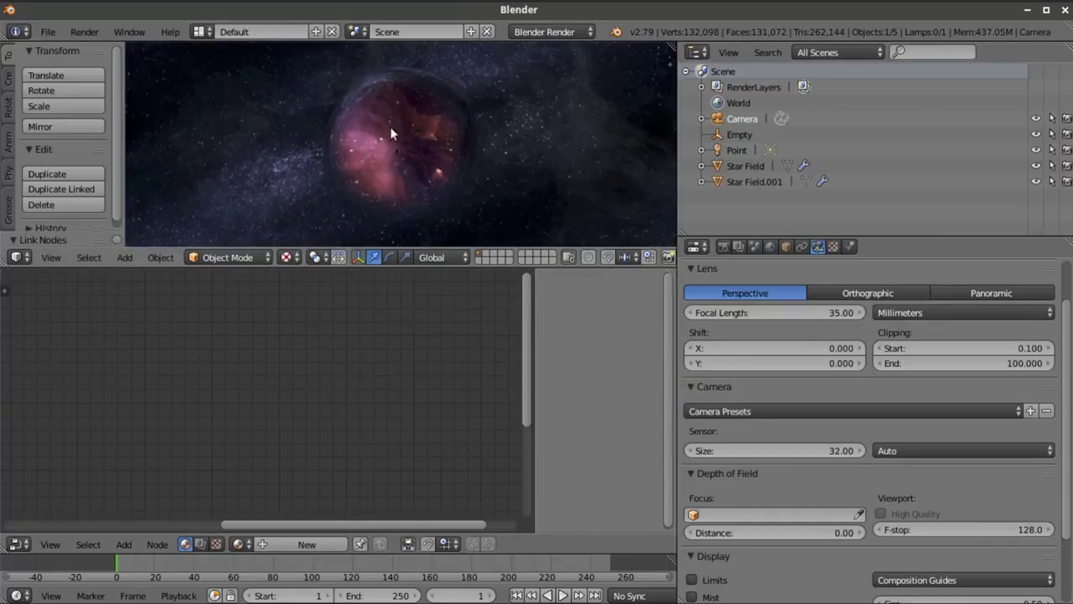
{"action": "scroll", "coordinate": [402, 134], "scroll_direction": "up", "scroll_amount": 4}
{"action": "scroll", "coordinate": [440, 122], "scroll_direction": "down", "scroll_amount": 5}
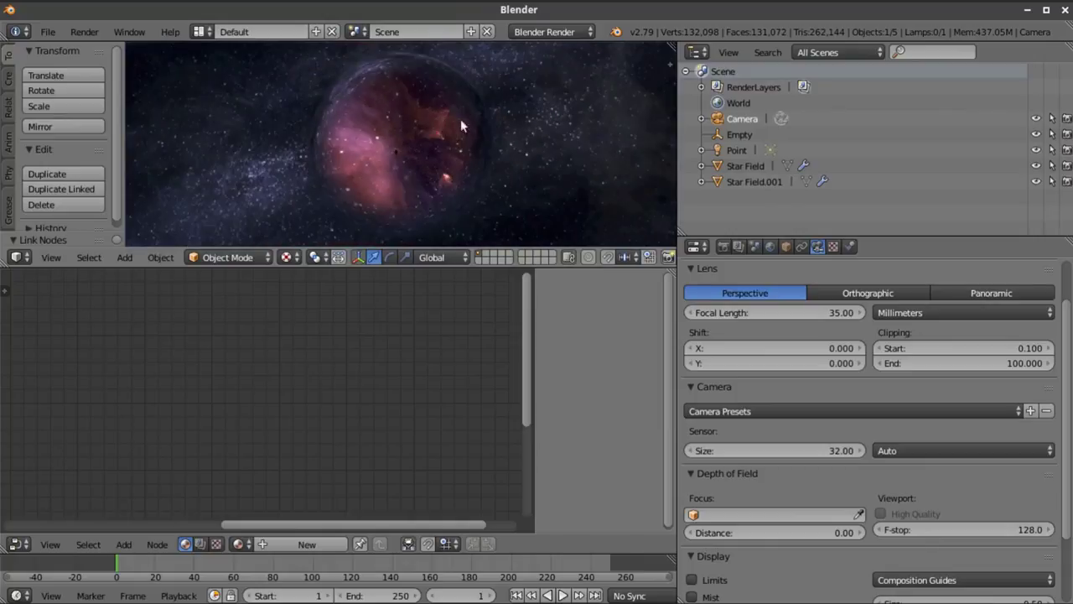
{"action": "key", "text": "KP_0"}
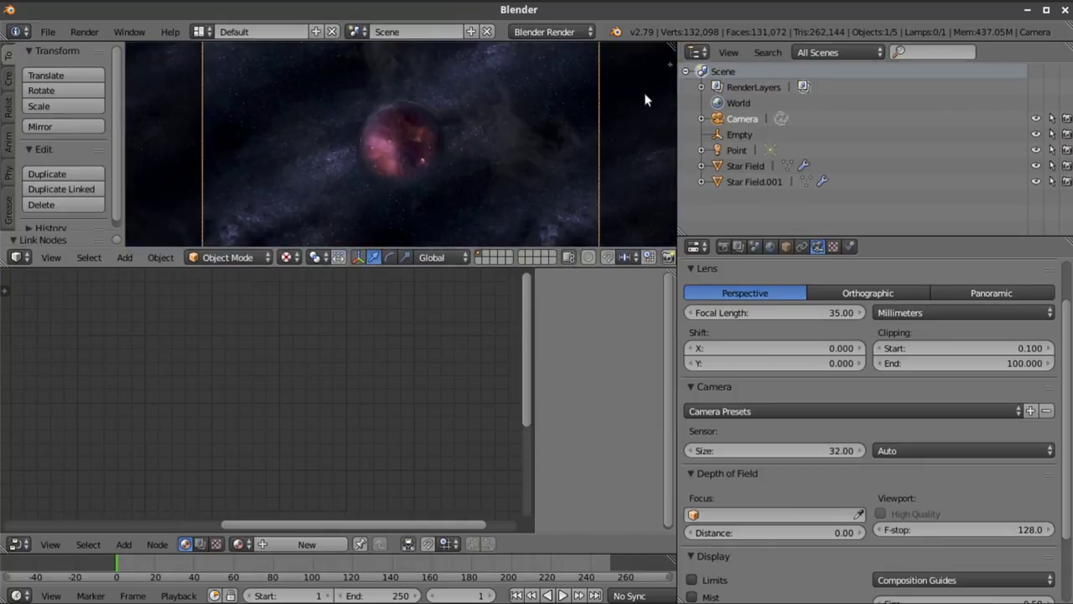
{"action": "scroll", "coordinate": [496, 145], "scroll_direction": "down", "scroll_amount": 3}
{"action": "scroll", "coordinate": [505, 143], "scroll_direction": "up", "scroll_amount": 2}
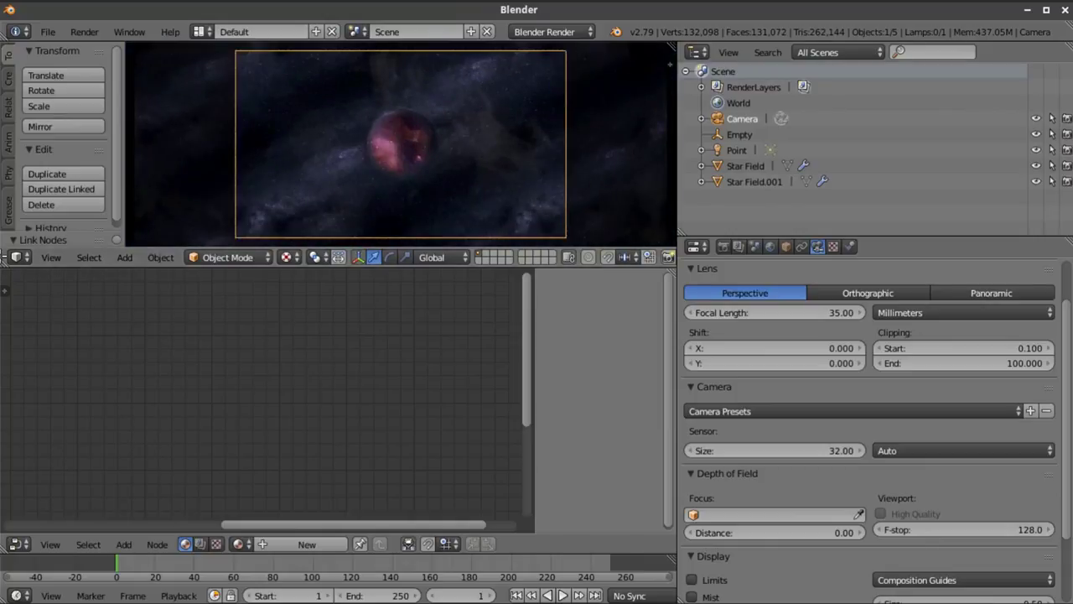
{"action": "left_click_drag", "start_coordinate": [5, 270], "coordinate": [60, 436]}
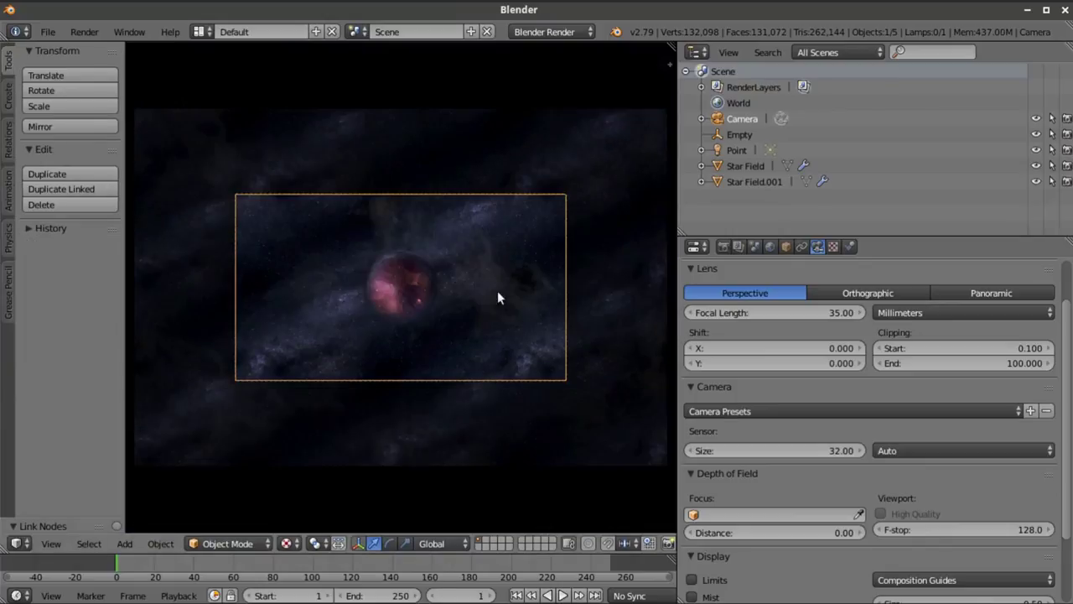
Examine the distorted nebula sphere and surrounding star field through the camera, both close up and at full framing
{"action": "scroll", "coordinate": [495, 295], "scroll_direction": "up", "scroll_amount": 5}
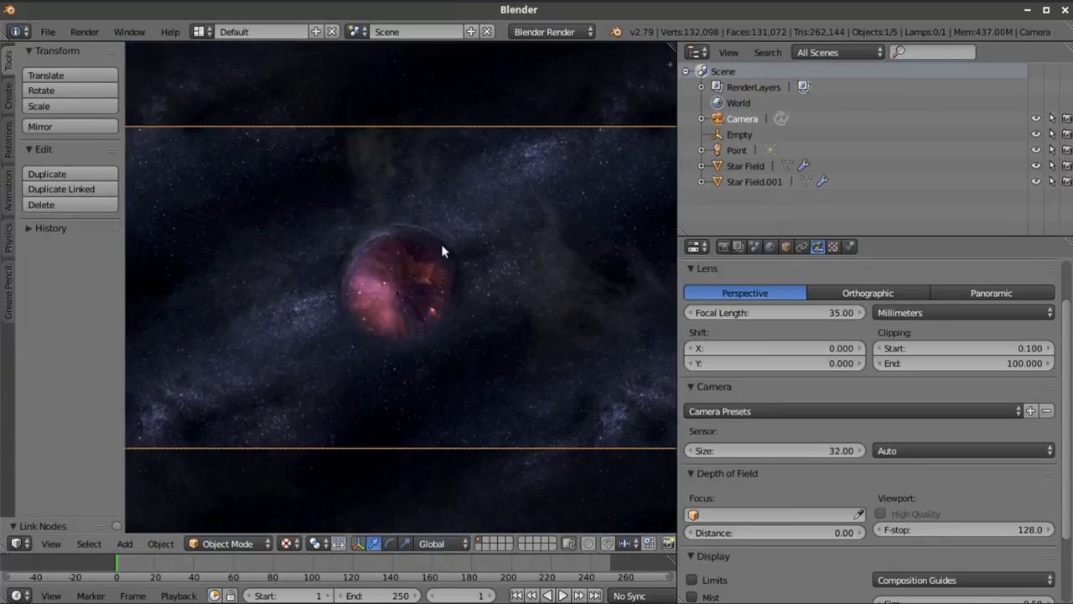
{"action": "scroll", "coordinate": [427, 244], "scroll_direction": "down", "scroll_amount": 2}
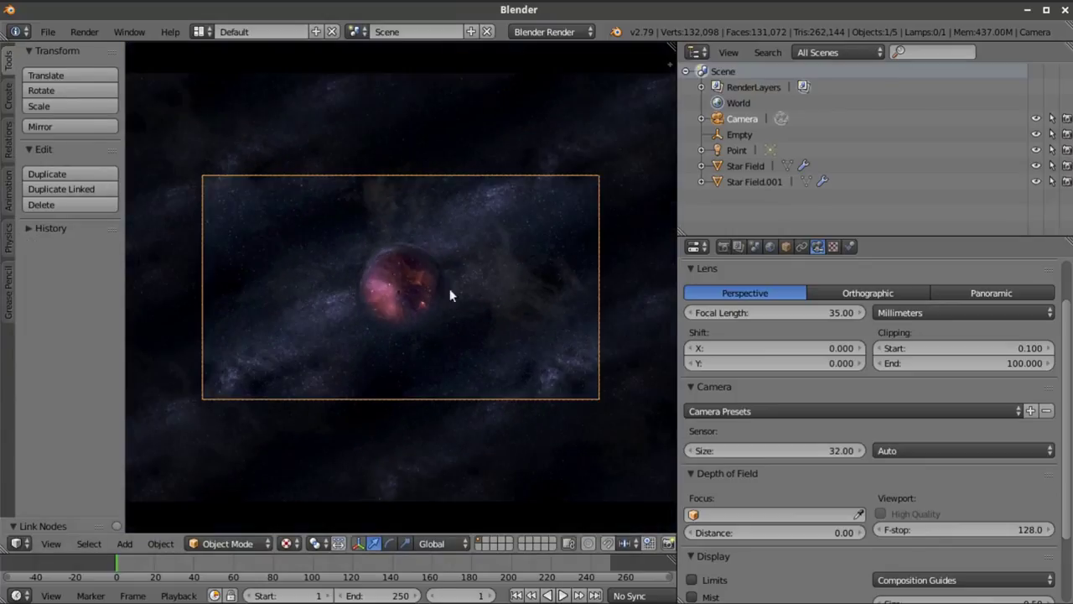
{"action": "scroll", "coordinate": [467, 334], "scroll_direction": "up", "scroll_amount": 6}
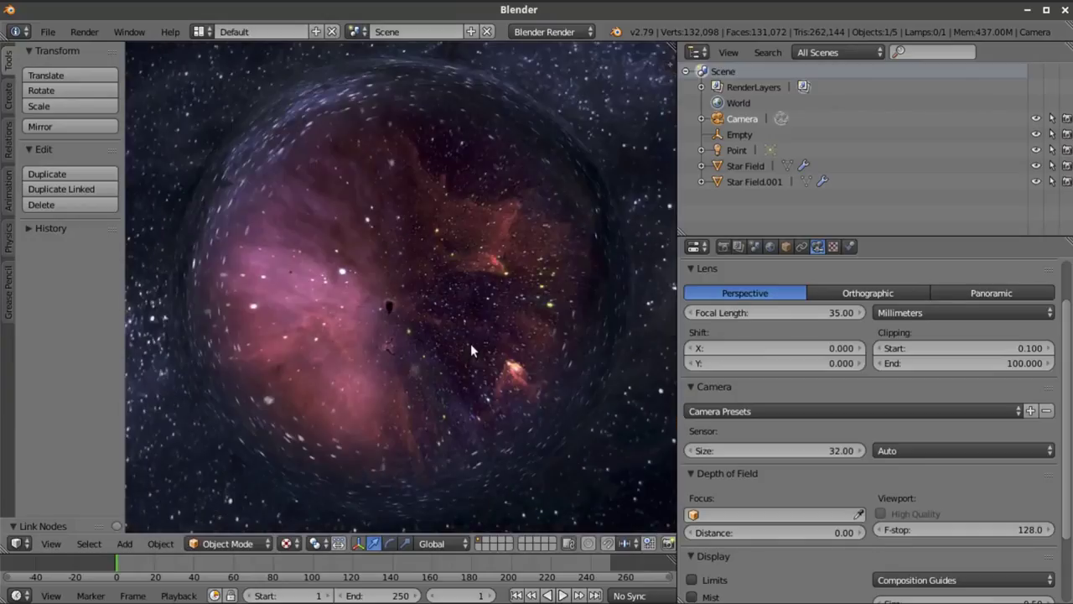
{"action": "scroll", "coordinate": [470, 344], "scroll_direction": "down", "scroll_amount": 5}
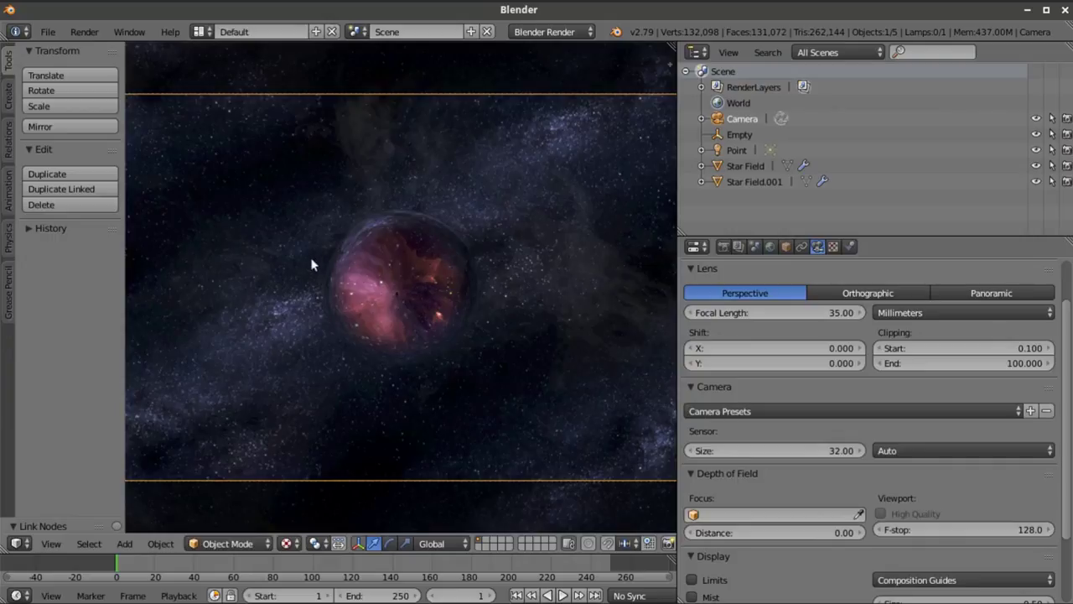
{"action": "scroll", "coordinate": [445, 251], "scroll_direction": "up", "scroll_amount": 5}
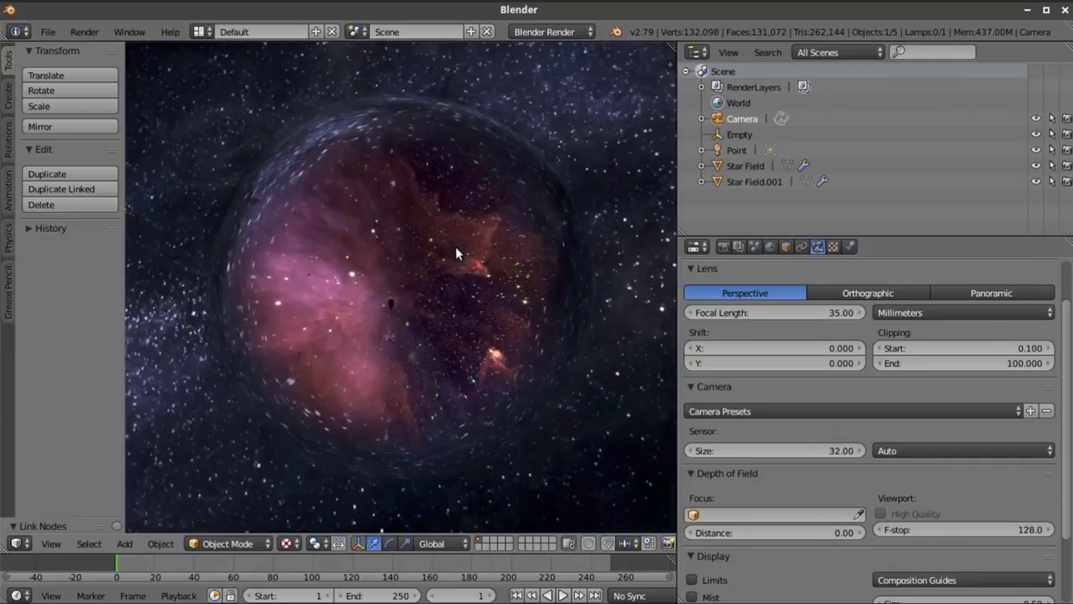
{"action": "scroll", "coordinate": [480, 231], "scroll_direction": "down", "scroll_amount": 5}
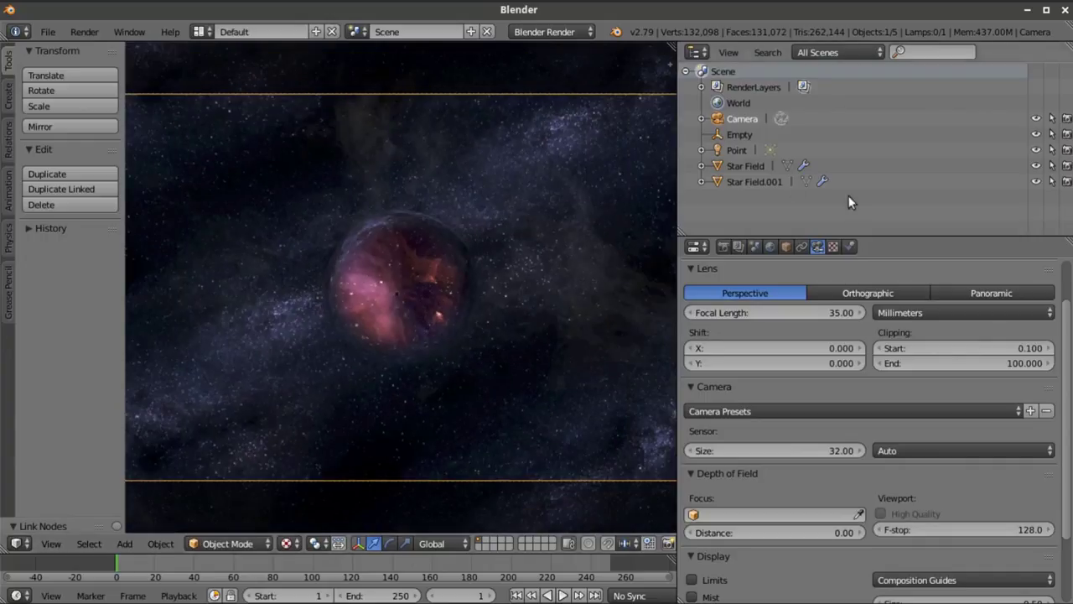
Add a new material slot with a new shadeless material to the Star Field object
{"action": "left_click", "coordinate": [743, 165]}
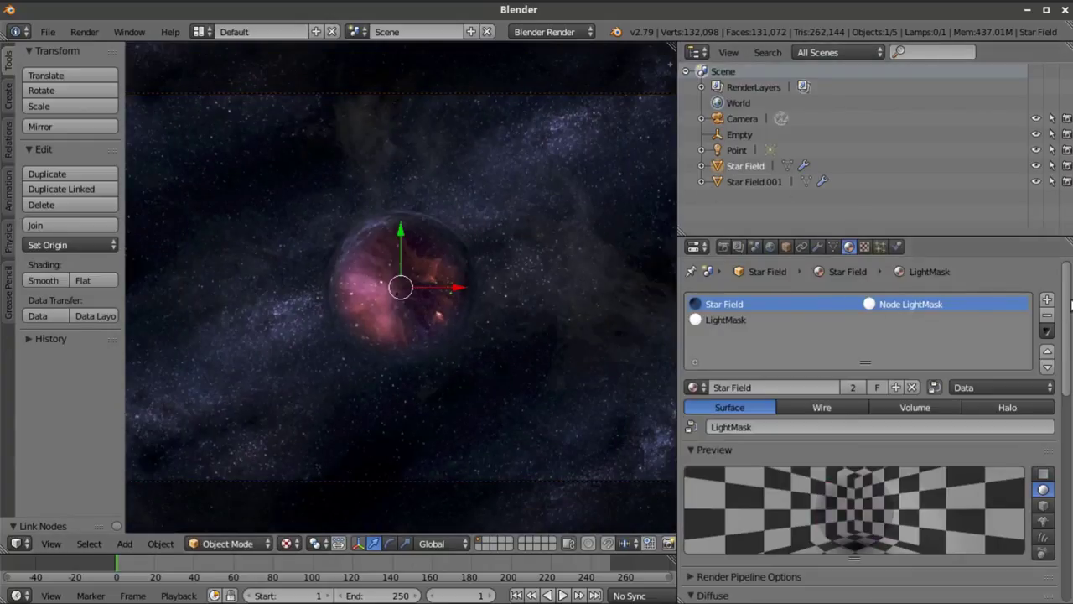
{"action": "left_click", "coordinate": [1059, 299]}
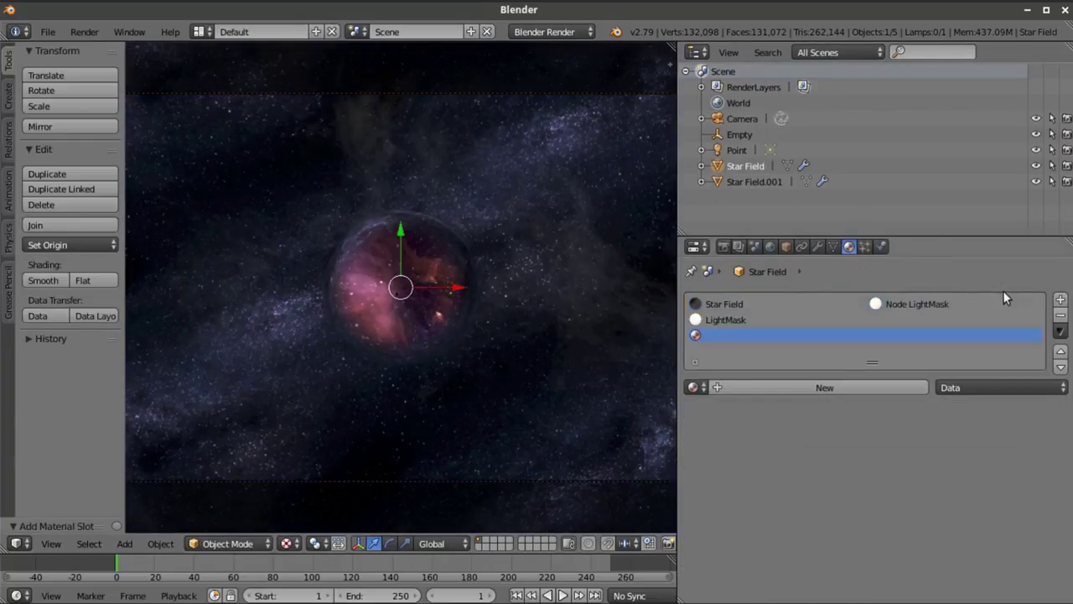
{"action": "left_click", "coordinate": [738, 385]}
{"action": "scroll", "coordinate": [926, 489], "scroll_direction": "down", "scroll_amount": 10}
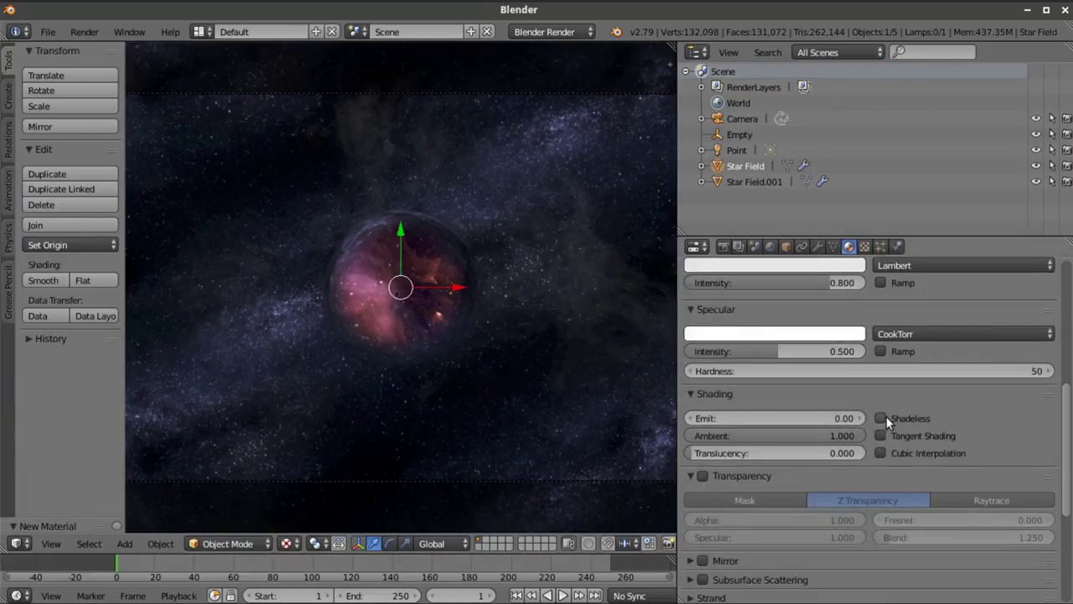
{"action": "left_click", "coordinate": [881, 418]}
Assign the existing Star Field texture to the new material and make it a single-user copy
{"action": "scroll", "coordinate": [889, 335], "scroll_direction": "up", "scroll_amount": 10}
{"action": "left_click", "coordinate": [865, 247]}
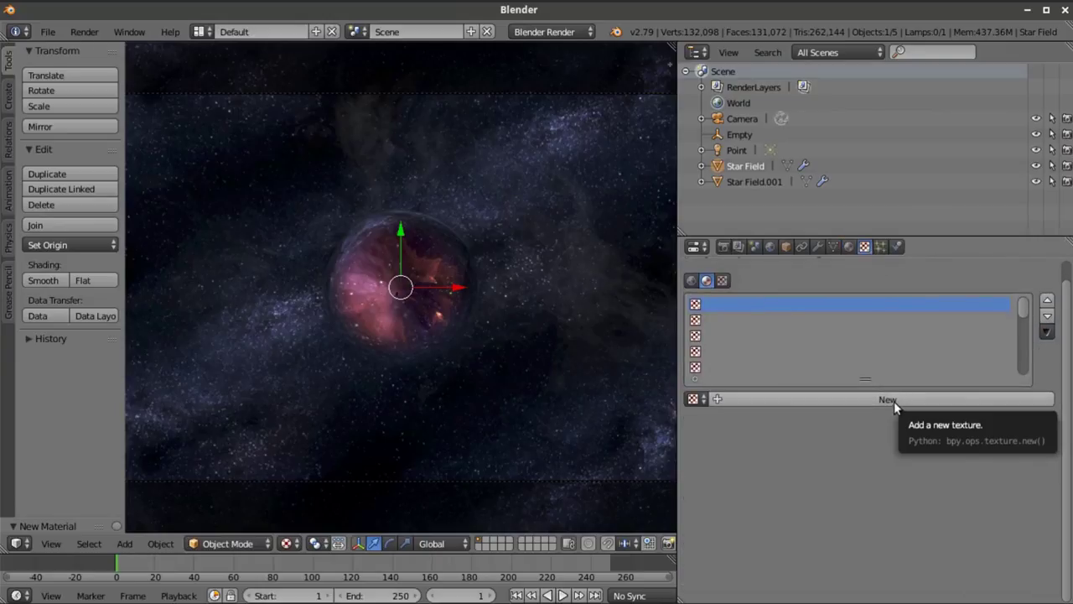
{"action": "left_click", "coordinate": [705, 399]}
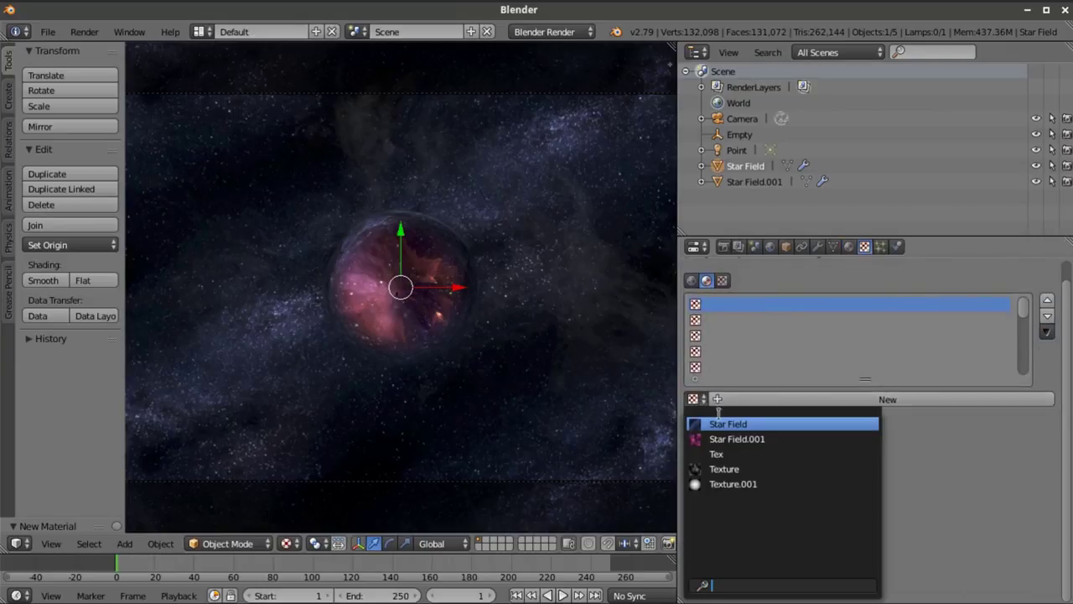
{"action": "left_click", "coordinate": [726, 424]}
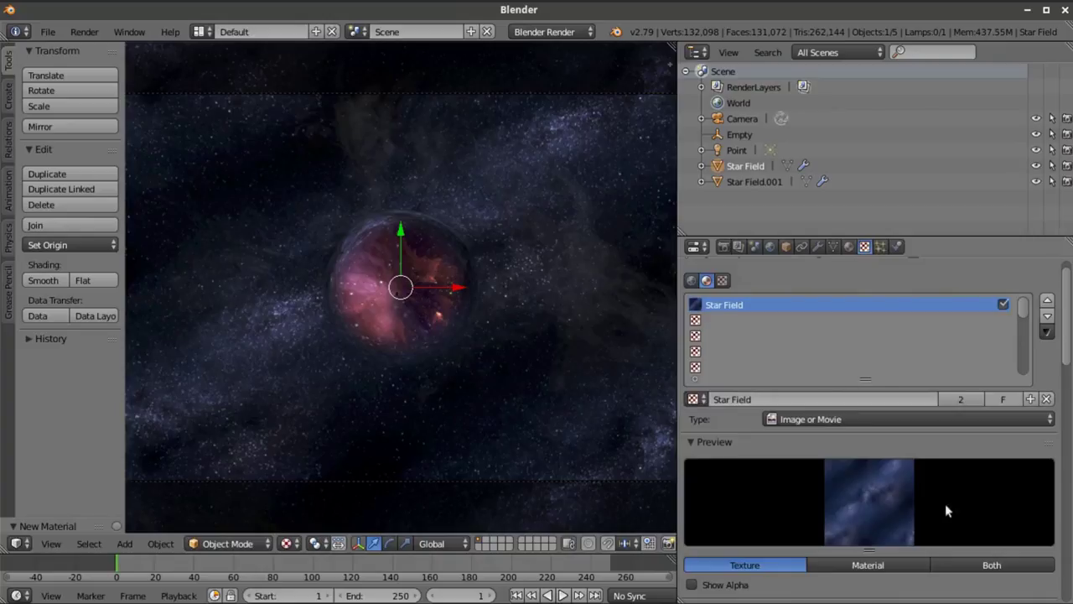
{"action": "left_click", "coordinate": [961, 399]}
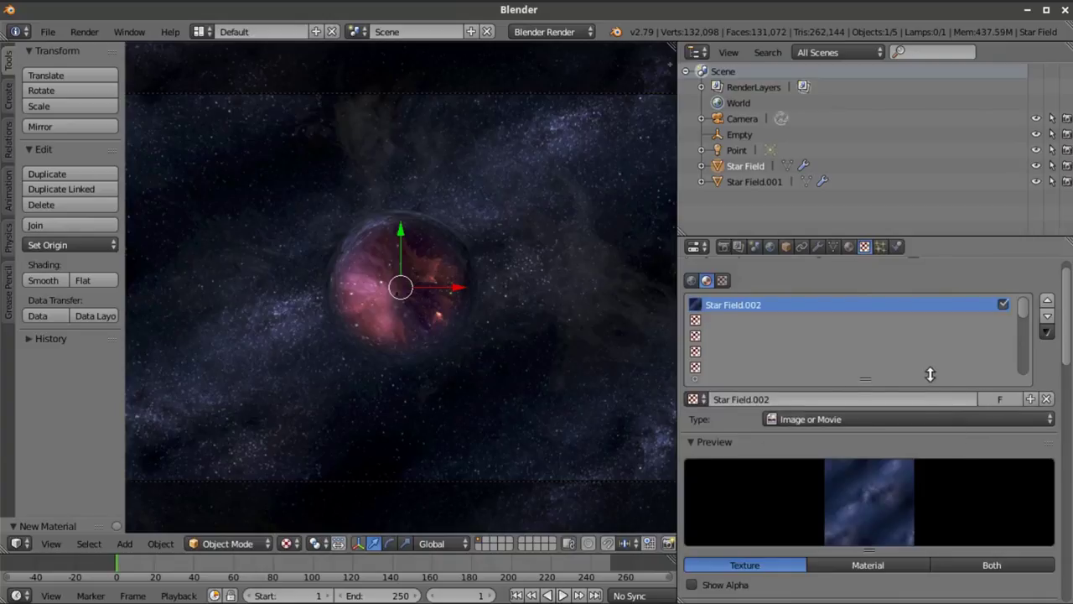
Set the copied star texture's mapping size to 10 in both X and Y
{"action": "scroll", "coordinate": [908, 427], "scroll_direction": "down", "scroll_amount": 8}
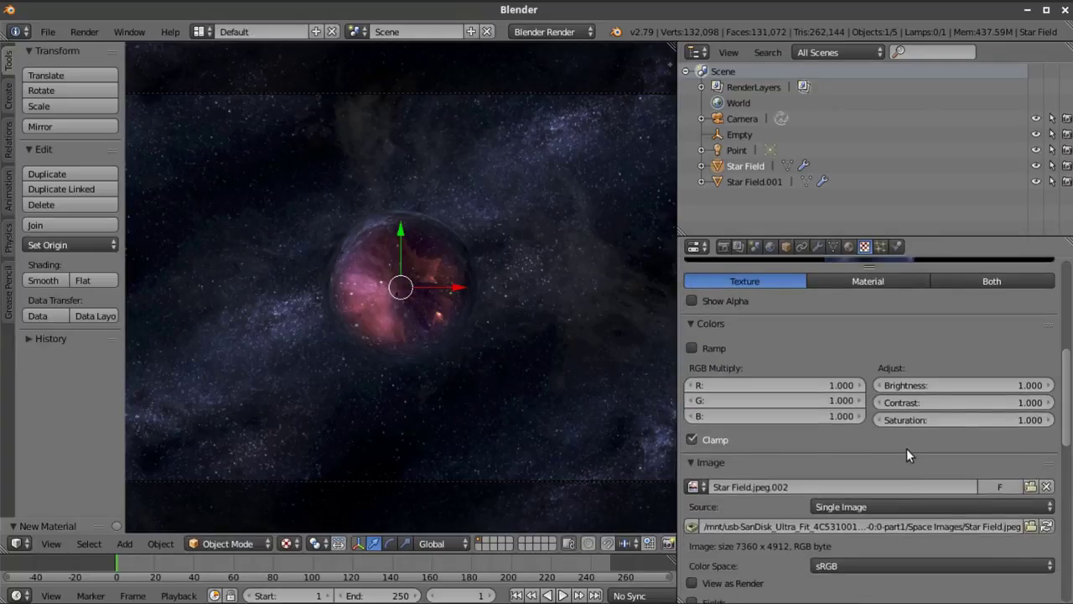
{"action": "scroll", "coordinate": [907, 449], "scroll_direction": "down", "scroll_amount": 9}
{"action": "left_click", "coordinate": [927, 479]}
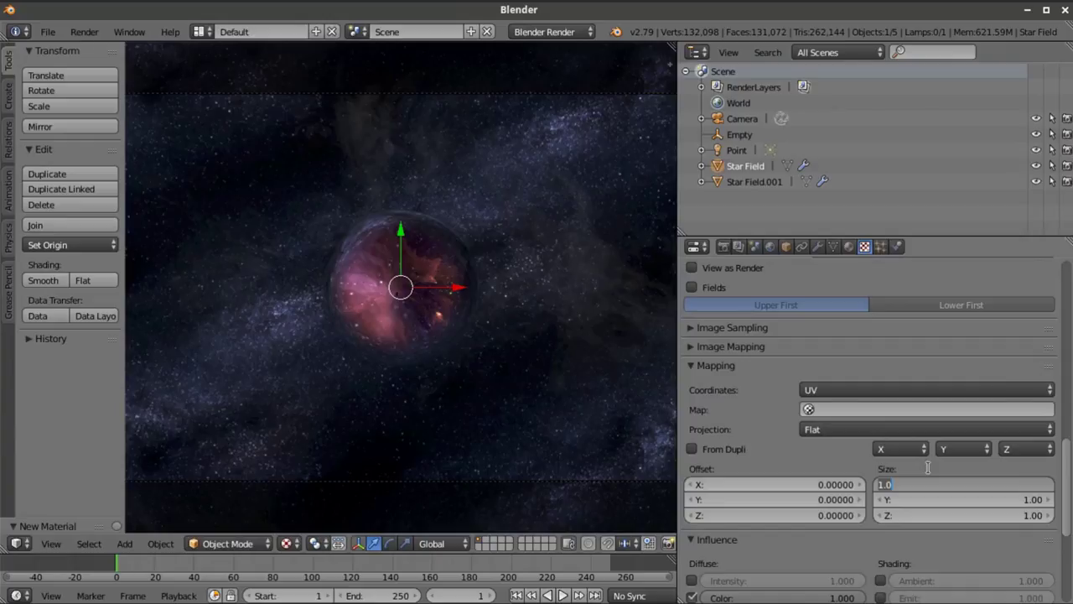
{"action": "type", "text": "1."}
{"action": "type", "text": "0"}
{"action": "left_click", "coordinate": [957, 498]}
{"action": "type", "text": "10"}
{"action": "key", "text": "Return"}
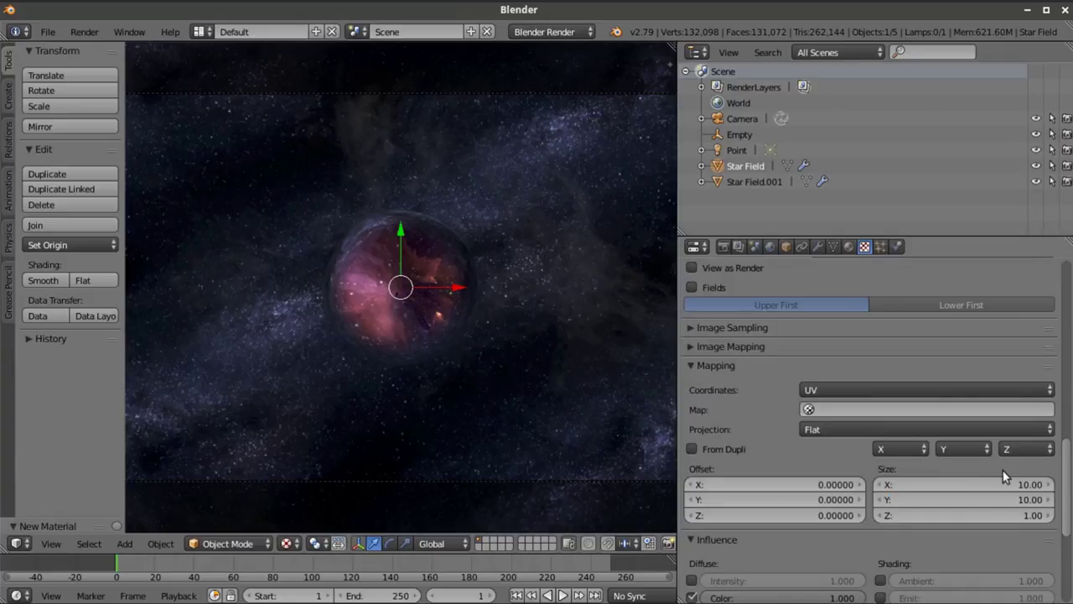
Rename the new shadeless material as ReflectionStars
{"action": "scroll", "coordinate": [447, 316], "scroll_direction": "up", "scroll_amount": 5}
{"action": "scroll", "coordinate": [446, 315], "scroll_direction": "down", "scroll_amount": 3}
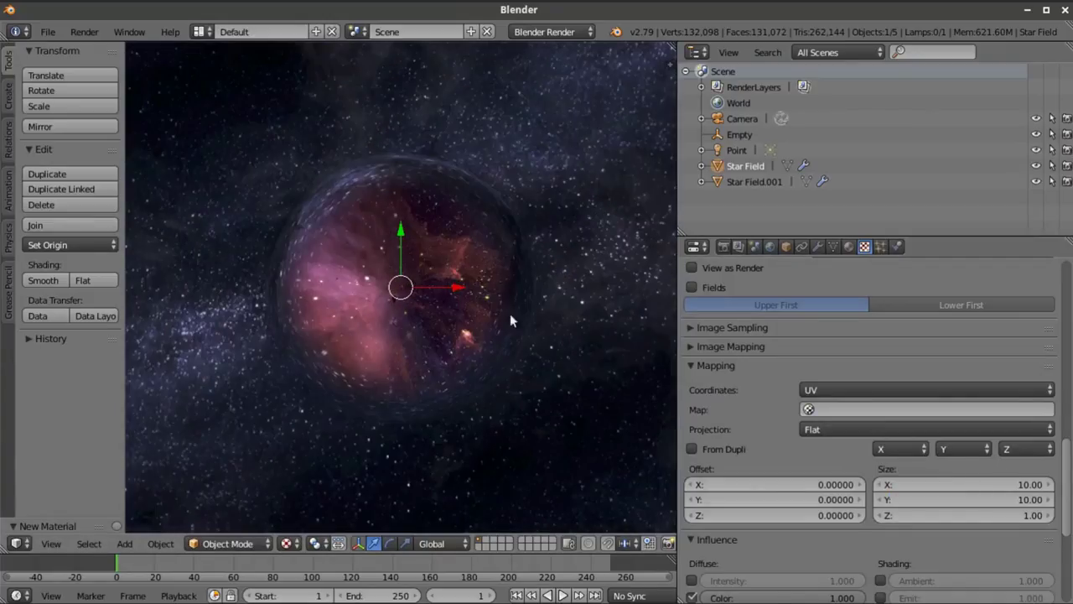
{"action": "scroll", "coordinate": [1005, 306], "scroll_direction": "up", "scroll_amount": 5}
{"action": "scroll", "coordinate": [1005, 312], "scroll_direction": "up", "scroll_amount": 8}
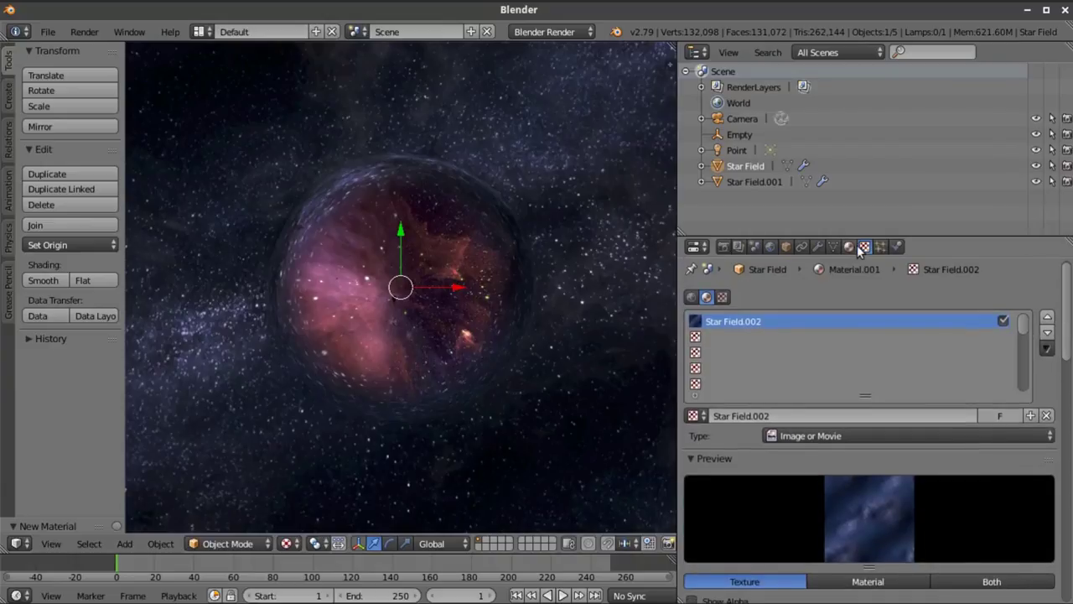
{"action": "left_click", "coordinate": [851, 246]}
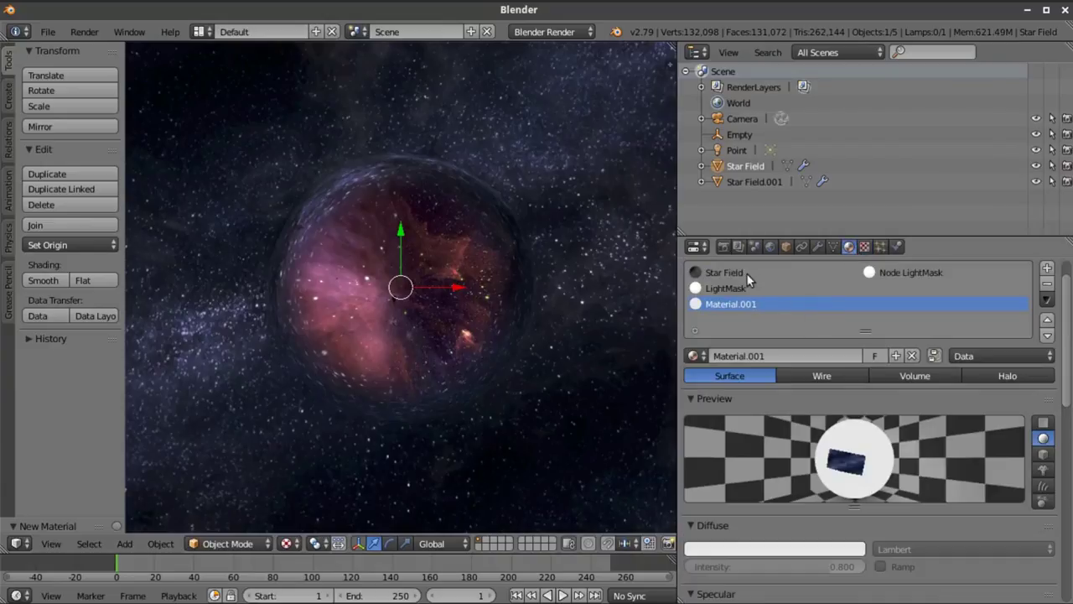
{"action": "left_click", "coordinate": [757, 355]}
{"action": "type", "text": "ReflectionStars"}
{"action": "key", "text": "Return"}
Select the Star Field material slot, split the 3D view into two stacked areas and make the lower one a Node Editor
{"action": "left_click", "coordinate": [709, 274]}
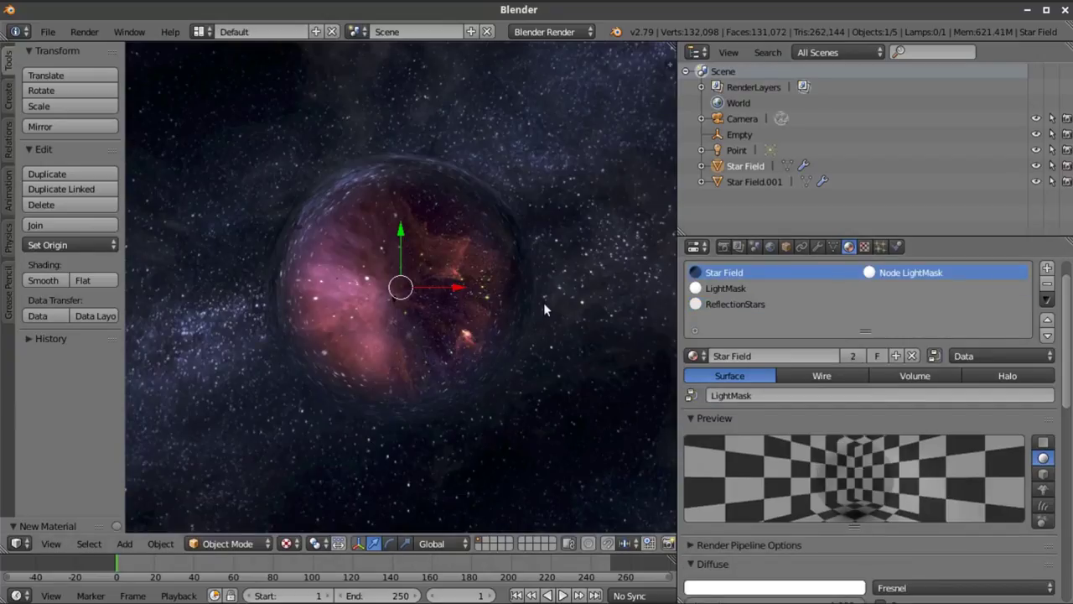
{"action": "key", "text": "KP_0"}
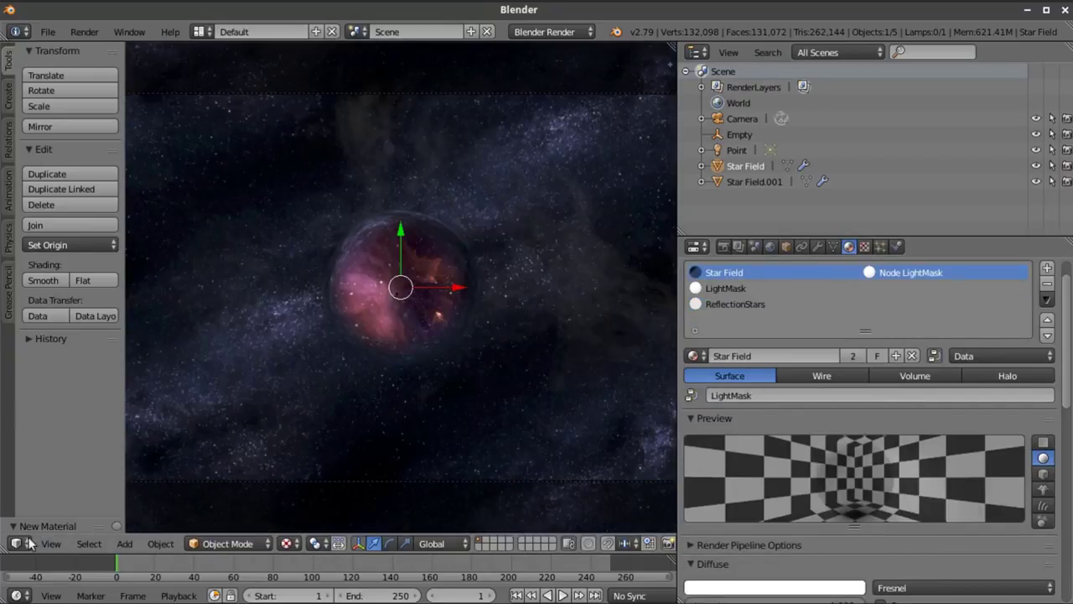
{"action": "left_click_drag", "start_coordinate": [5, 549], "coordinate": [10, 488]}
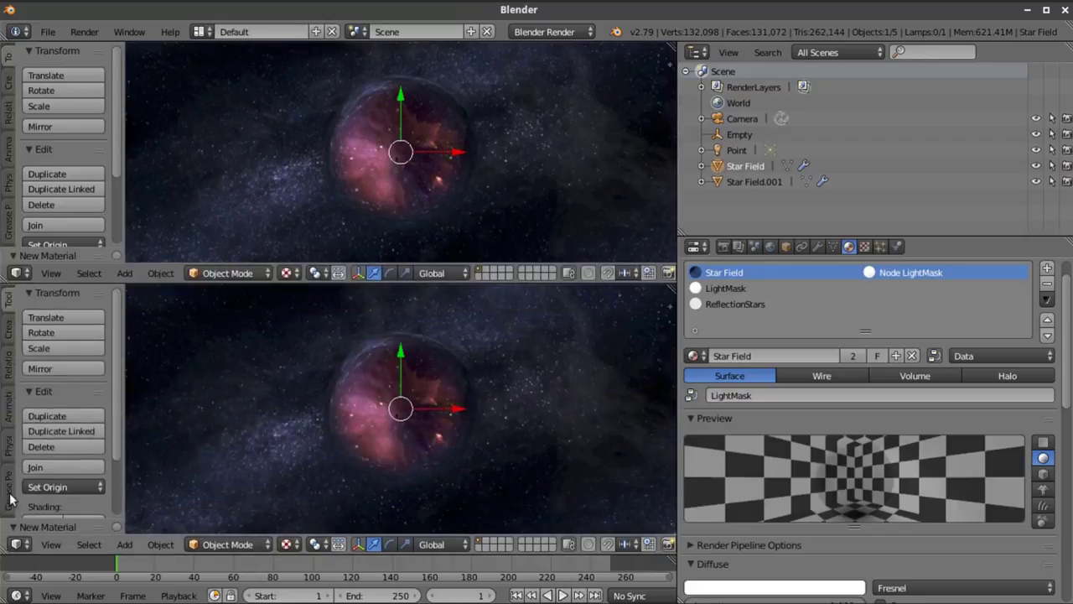
{"action": "left_click", "coordinate": [20, 544]}
{"action": "left_click", "coordinate": [67, 369]}
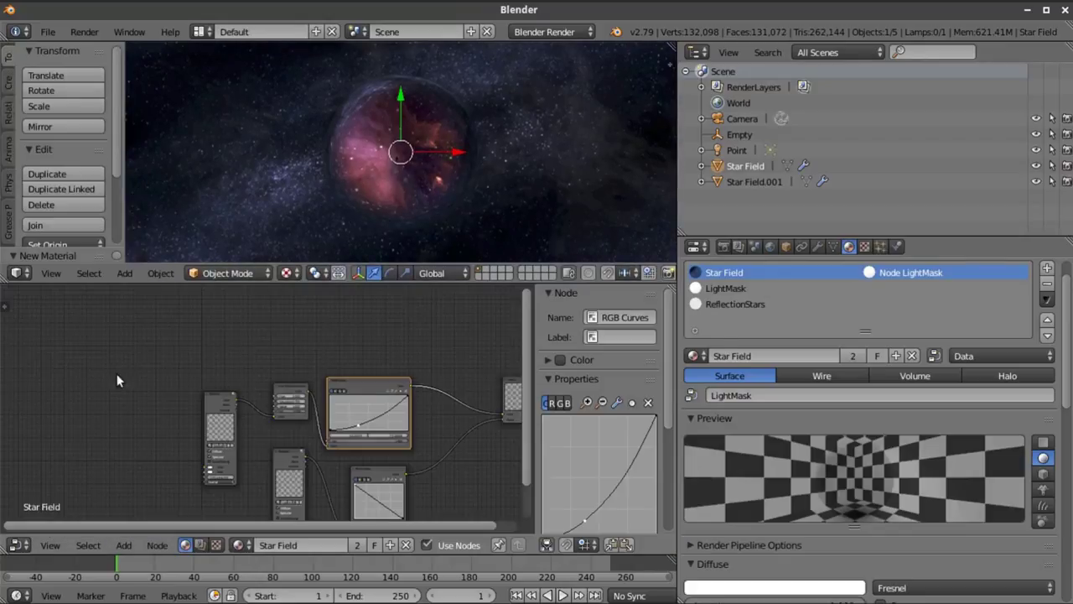
Spread out the Star Field node tree by moving the Output node right and the LightMask Material node and its RGB Curves node down
{"action": "key", "text": "Home"}
{"action": "left_click_drag", "start_coordinate": [375, 363], "coordinate": [455, 369]}
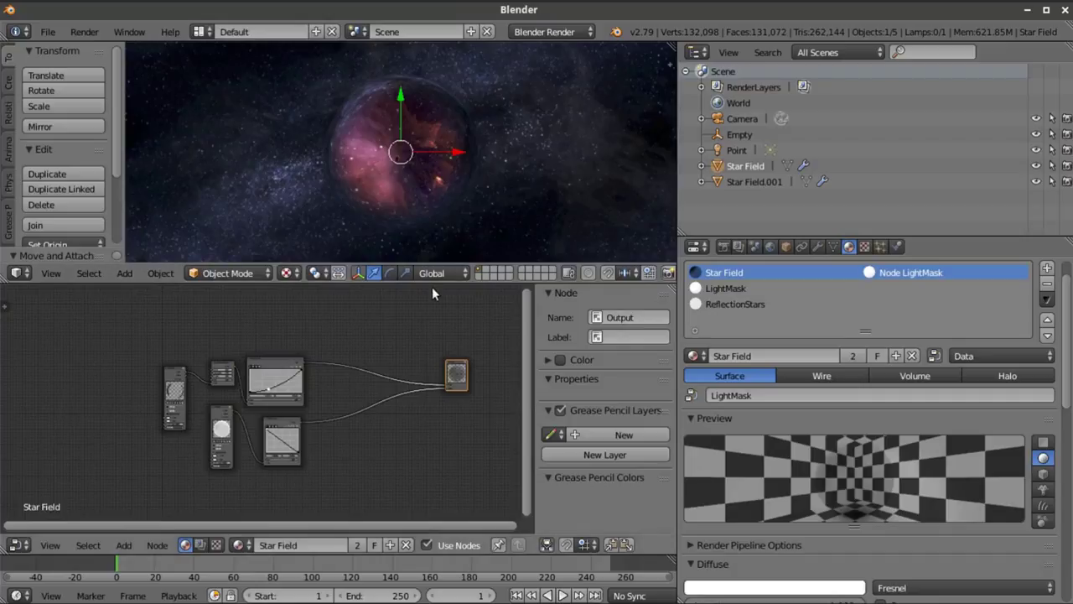
{"action": "left_click", "coordinate": [223, 425]}
{"action": "left_click_drag", "start_coordinate": [223, 425], "coordinate": [215, 459]}
{"action": "left_click_drag", "start_coordinate": [280, 419], "coordinate": [267, 429]}
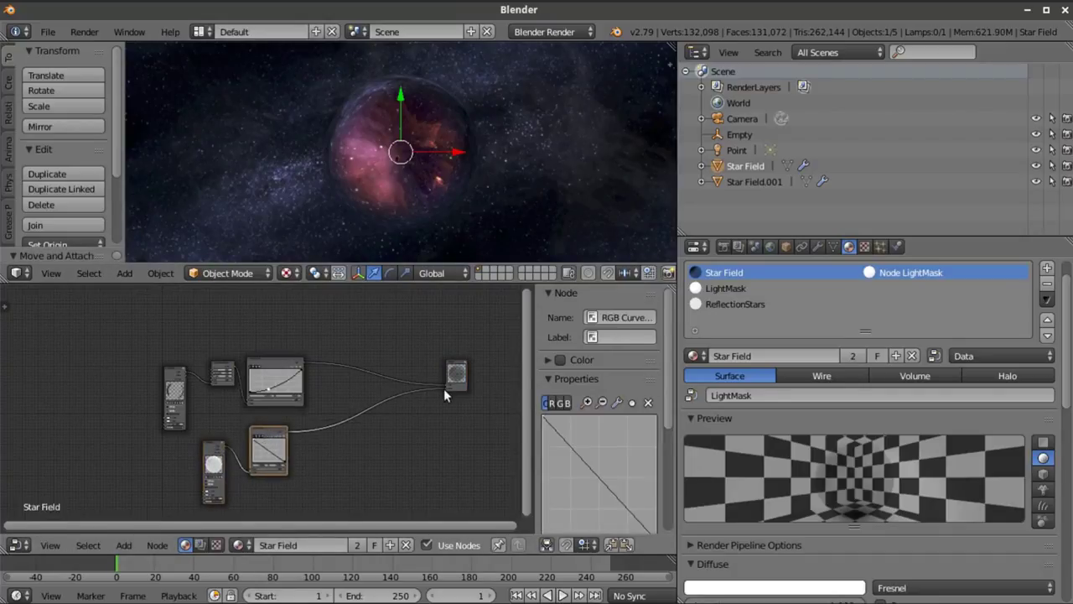
Disconnect the lower RGB Curves node from the Output node's Alpha input and reposition it beside the LightMask Material node
{"action": "key", "text": "g"}
{"action": "key", "text": "g"}
{"action": "left_click", "coordinate": [436, 396]}
{"action": "left_click_drag", "start_coordinate": [442, 386], "coordinate": [428, 404]}
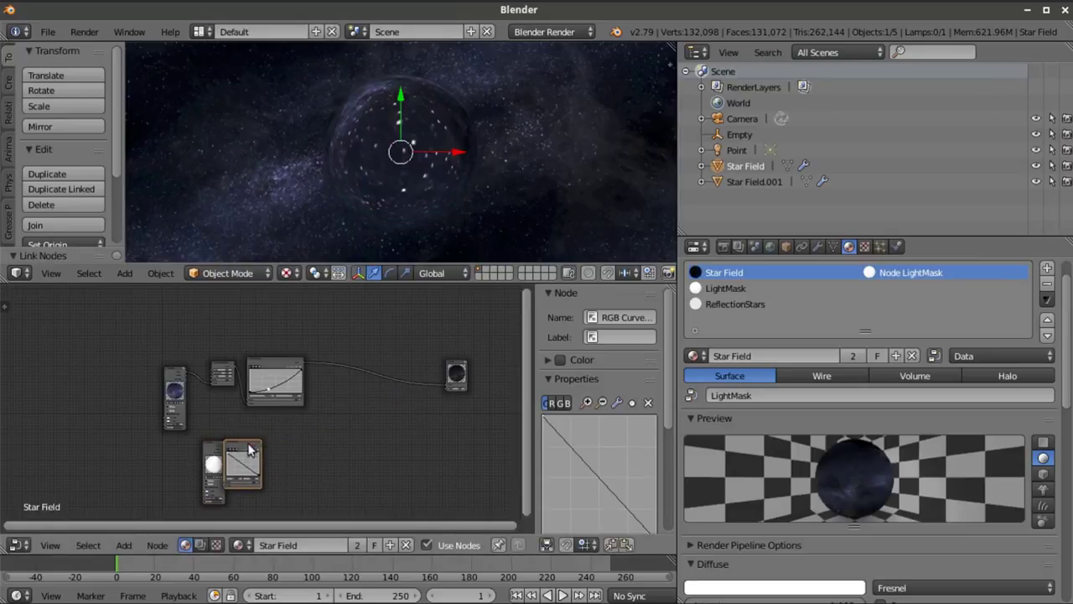
{"action": "left_click_drag", "start_coordinate": [253, 446], "coordinate": [285, 439]}
Add a second Material node to the Star Field node tree, placed to the right of the lower RGB Curves node
{"action": "scroll", "coordinate": [393, 453], "scroll_direction": "down", "scroll_amount": 1}
{"action": "left_click", "coordinate": [123, 545]}
{"action": "mouse_move", "coordinate": [144, 511]}
{"action": "left_click", "coordinate": [251, 423]}
{"action": "left_click", "coordinate": [306, 394]}
{"action": "scroll", "coordinate": [394, 428], "scroll_direction": "up", "scroll_amount": 2}
{"action": "scroll", "coordinate": [444, 436], "scroll_direction": "up", "scroll_amount": 2}
{"action": "middle_click_drag", "start_coordinate": [462, 426], "coordinate": [373, 404]}
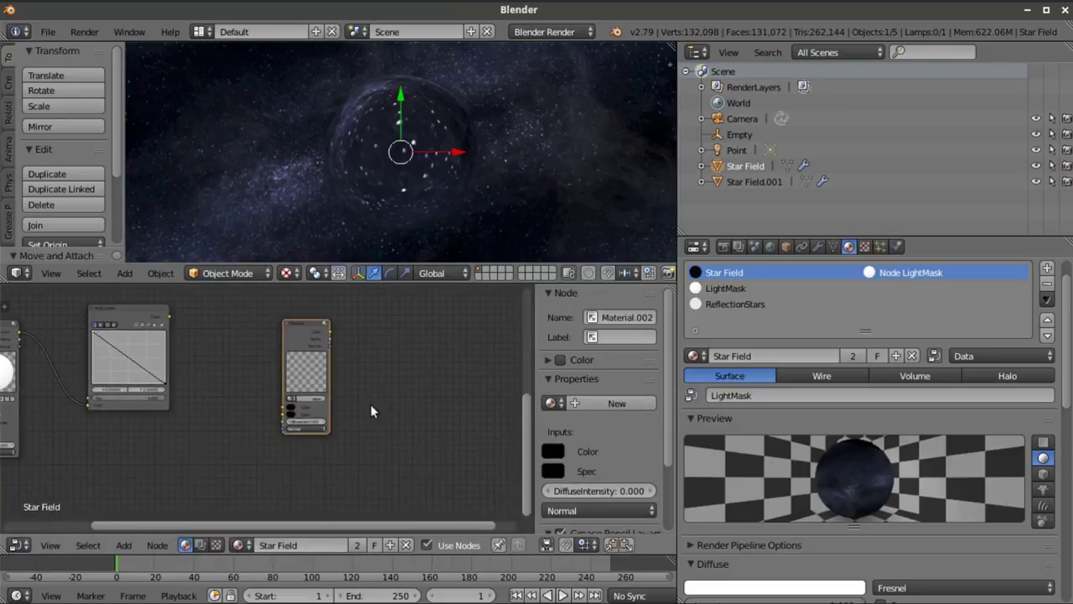
Assign the ReflectionStars material to the new Material node
{"action": "scroll", "coordinate": [360, 406], "scroll_direction": "up", "scroll_amount": 2}
{"action": "left_click", "coordinate": [319, 394]}
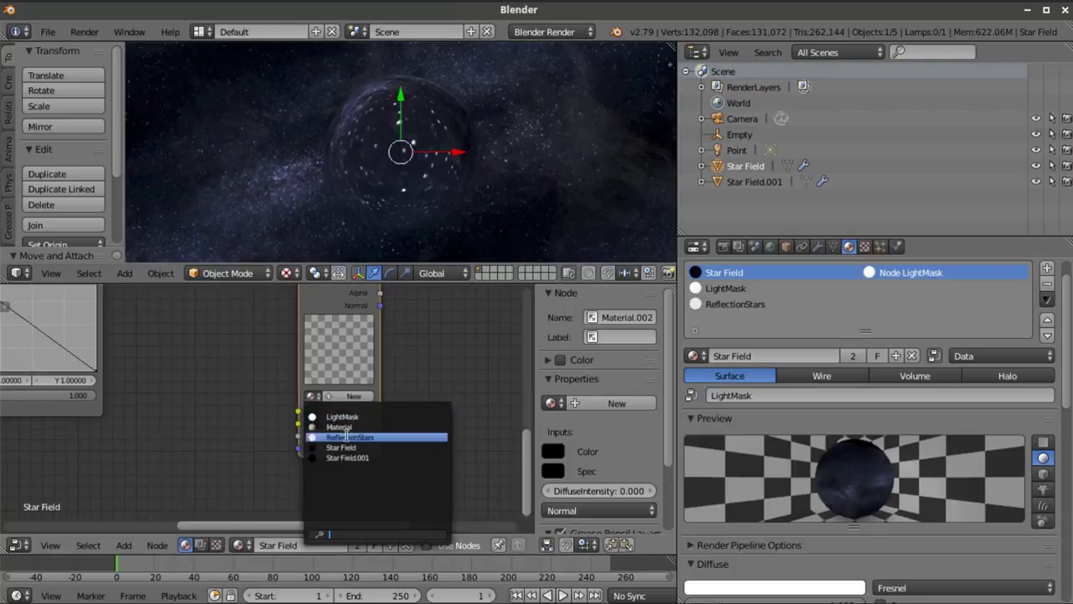
{"action": "left_click", "coordinate": [380, 434]}
{"action": "scroll", "coordinate": [388, 402], "scroll_direction": "down", "scroll_amount": 3}
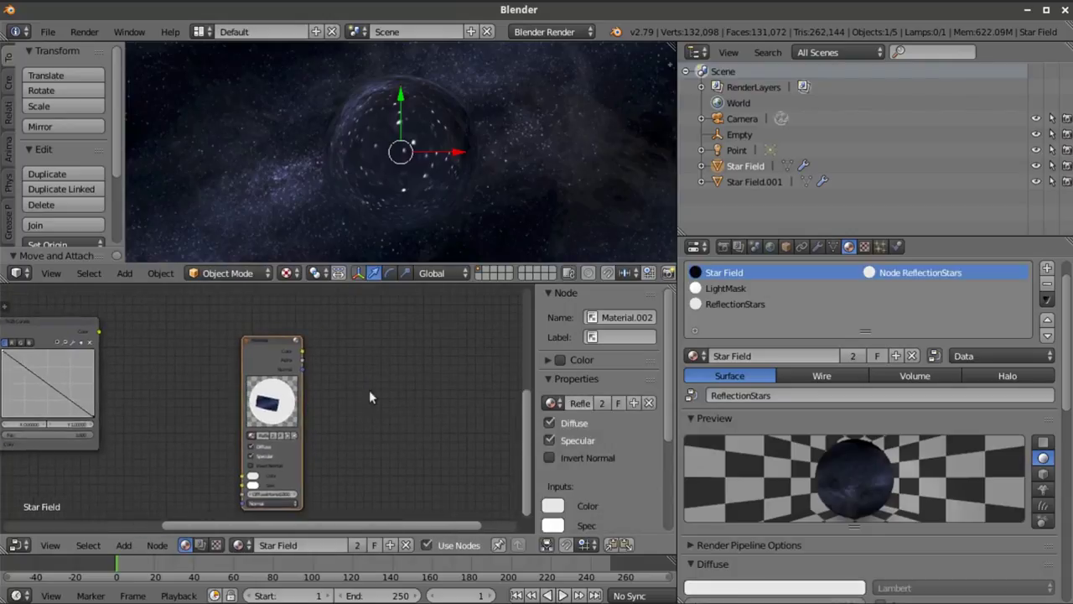
{"action": "scroll", "coordinate": [352, 393], "scroll_direction": "down", "scroll_amount": 1}
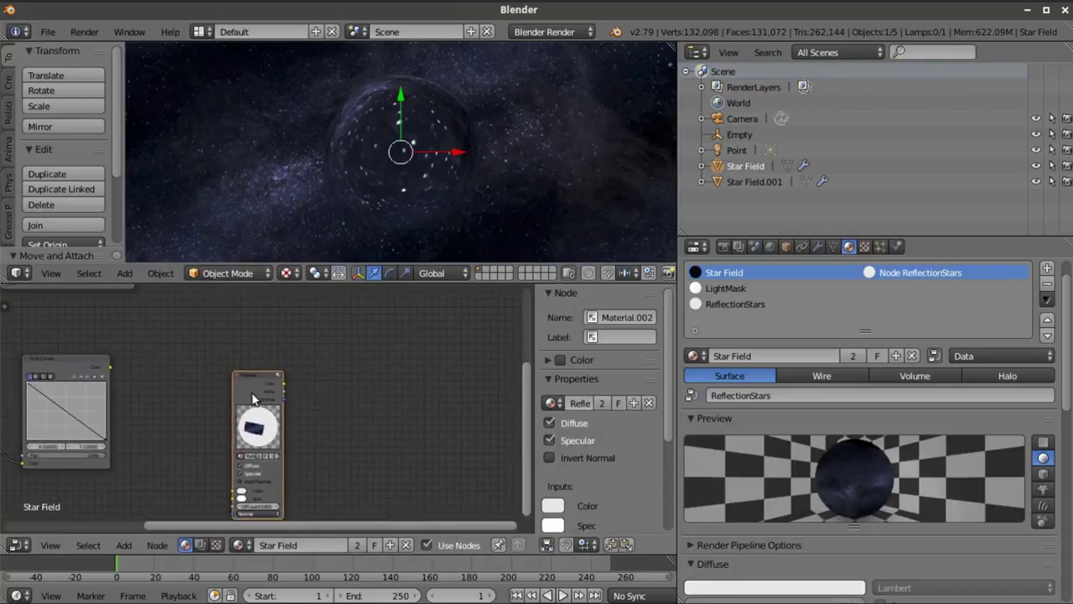
{"action": "scroll", "coordinate": [287, 387], "scroll_direction": "down", "scroll_amount": 1}
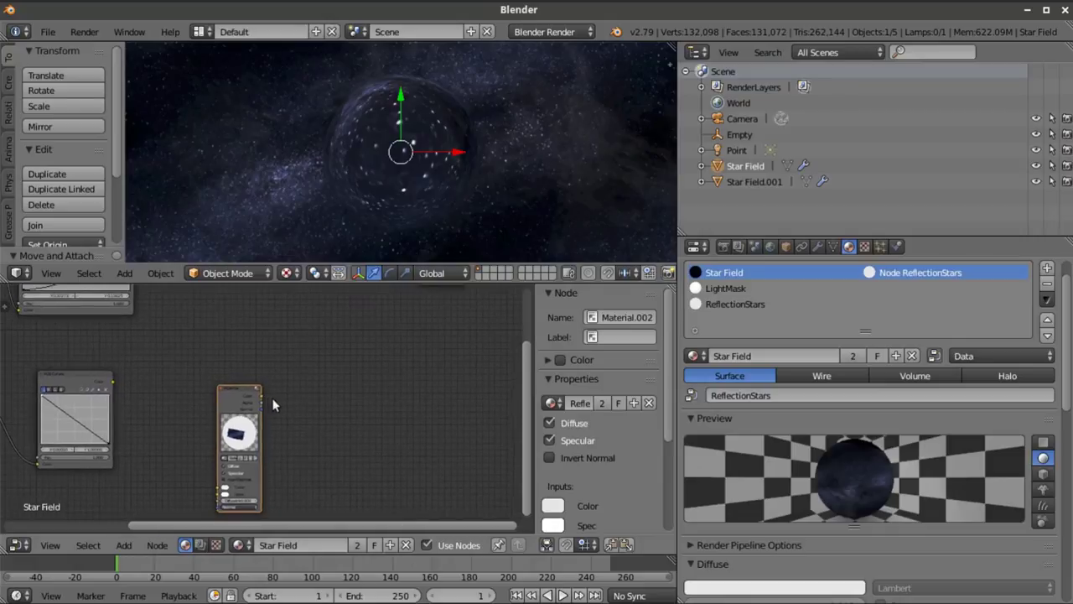
{"action": "middle_click_drag", "start_coordinate": [275, 412], "coordinate": [268, 431]}
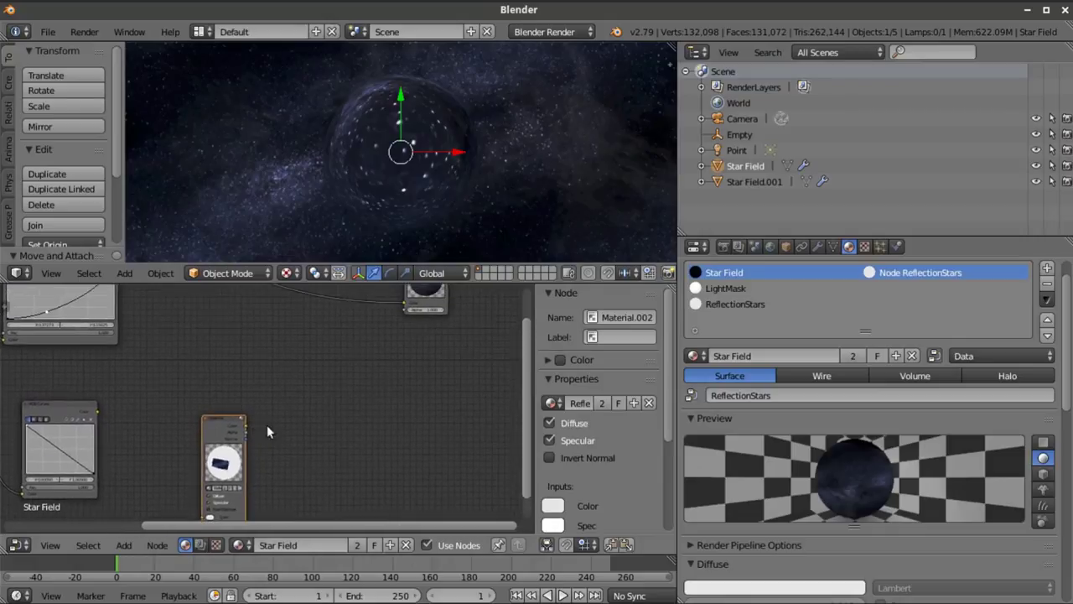
Set the UV map of the ReflectionStars material's star texture to UVMap
{"action": "left_click", "coordinate": [747, 304]}
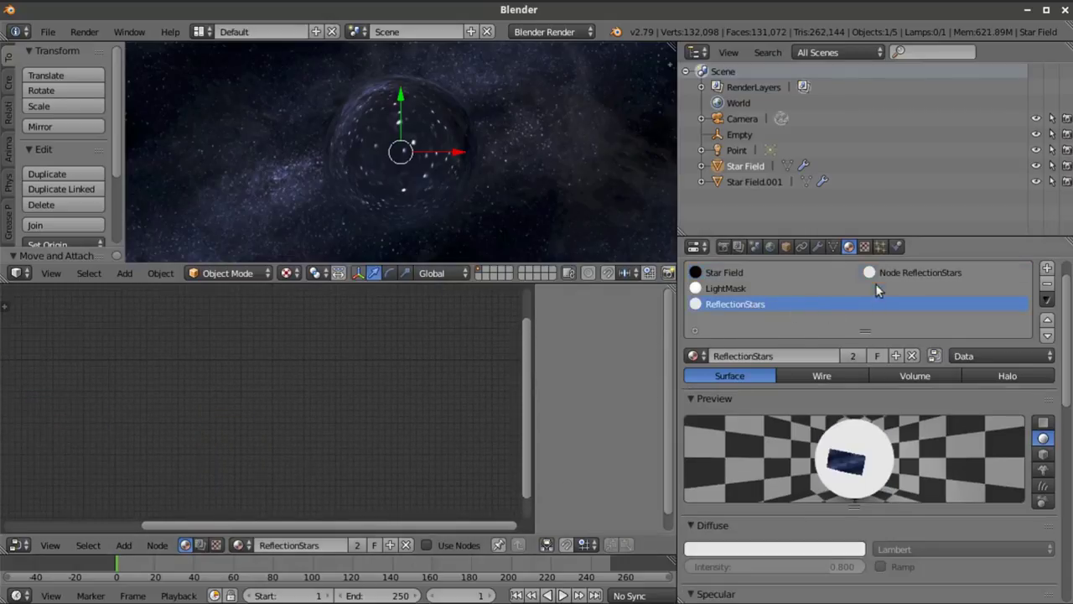
{"action": "left_click", "coordinate": [864, 245]}
{"action": "scroll", "coordinate": [888, 470], "scroll_direction": "down", "scroll_amount": 6}
{"action": "scroll", "coordinate": [889, 478], "scroll_direction": "down", "scroll_amount": 10}
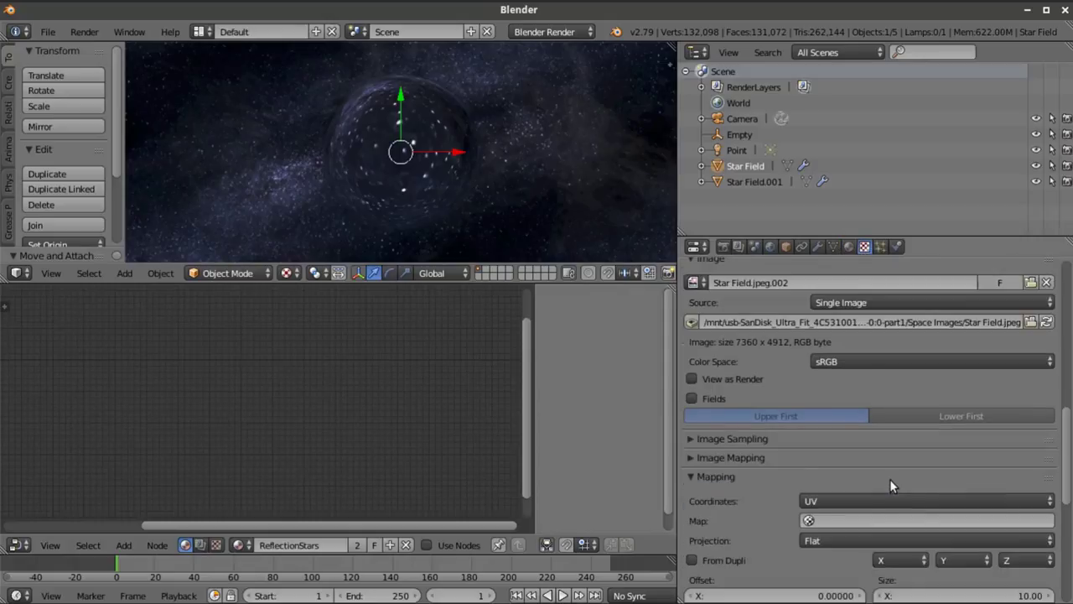
{"action": "left_click", "coordinate": [835, 426]}
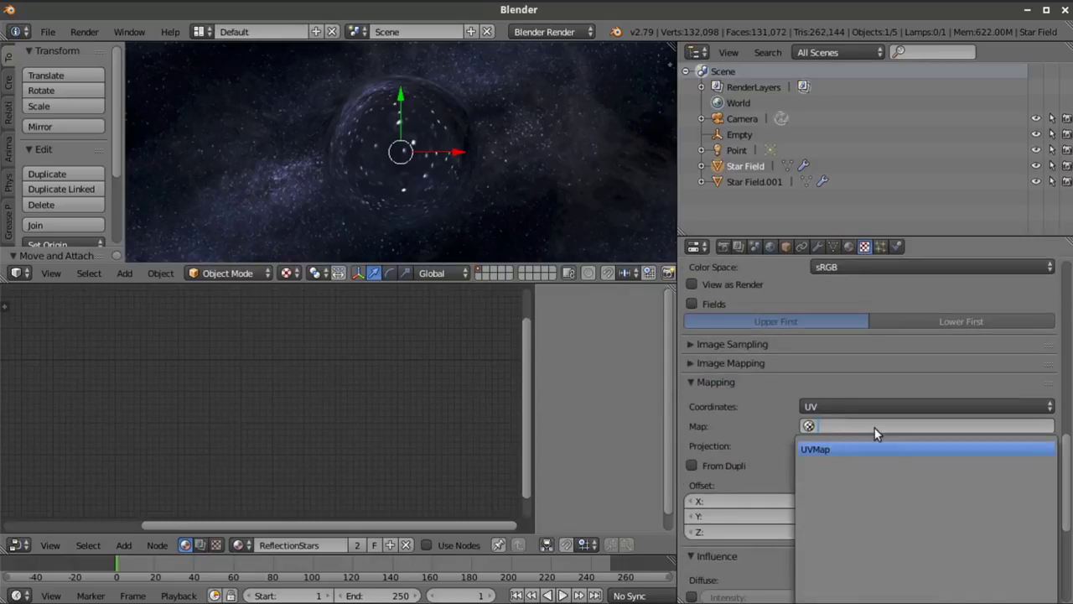
{"action": "key", "text": "Return"}
{"action": "scroll", "coordinate": [874, 427], "scroll_direction": "up", "scroll_amount": 15}
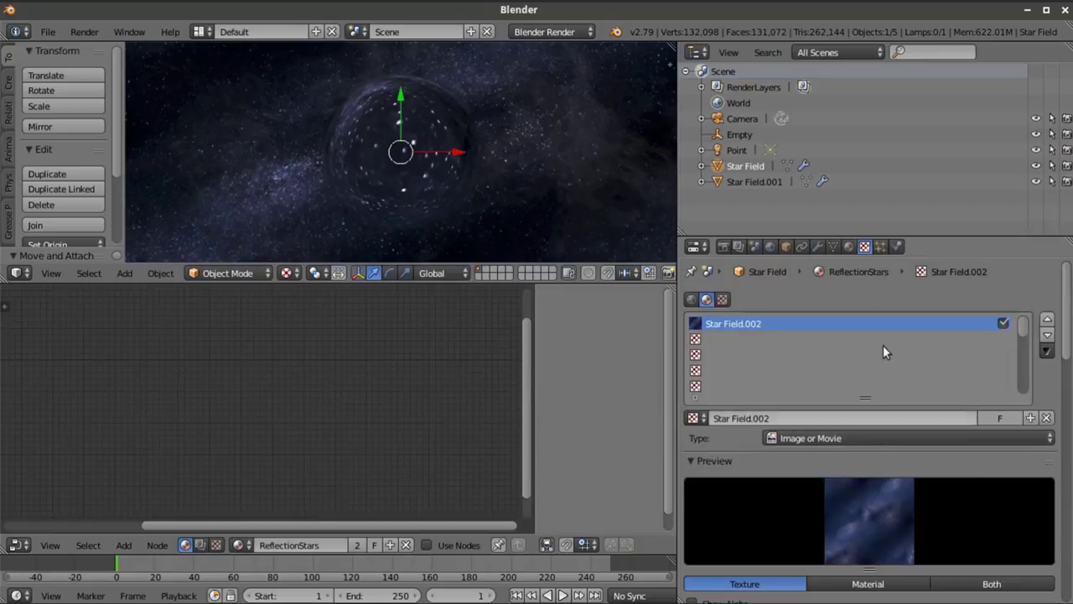
Return to the Star Field material slot and link the ReflectionStars node's Color to the Output node's Color input
{"action": "left_click", "coordinate": [849, 247]}
{"action": "left_click", "coordinate": [723, 273]}
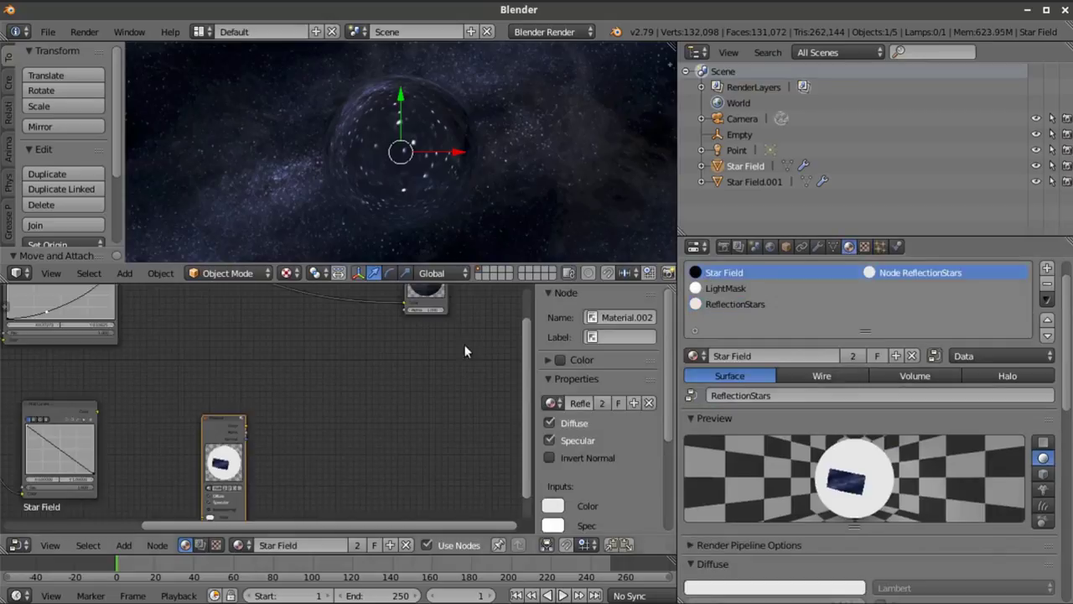
{"action": "key", "text": "Home"}
{"action": "left_click_drag", "start_coordinate": [219, 431], "coordinate": [343, 334]}
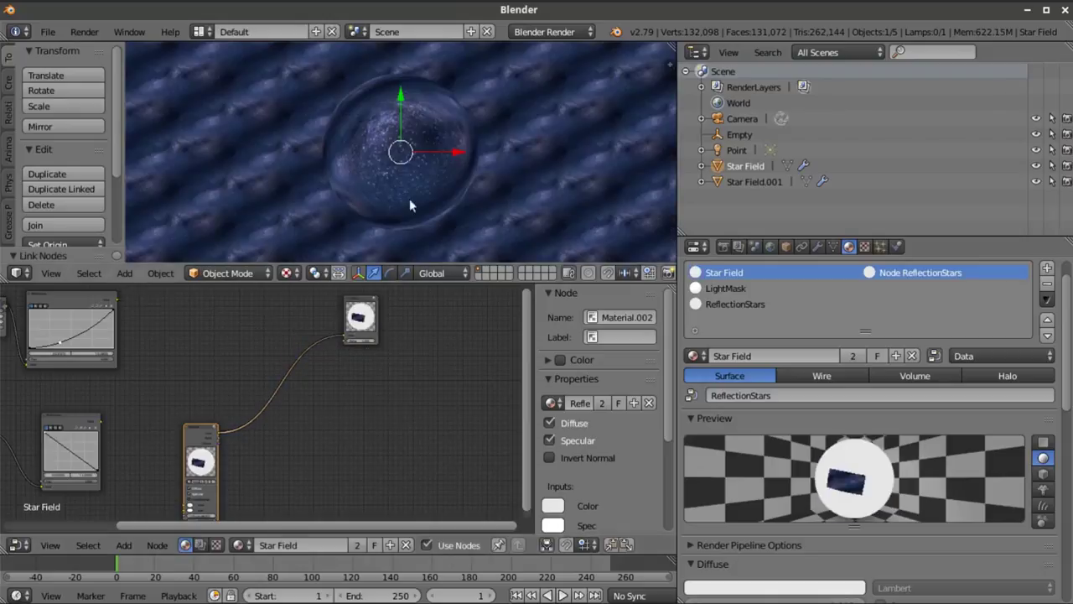
{"action": "scroll", "coordinate": [441, 175], "scroll_direction": "up", "scroll_amount": 4}
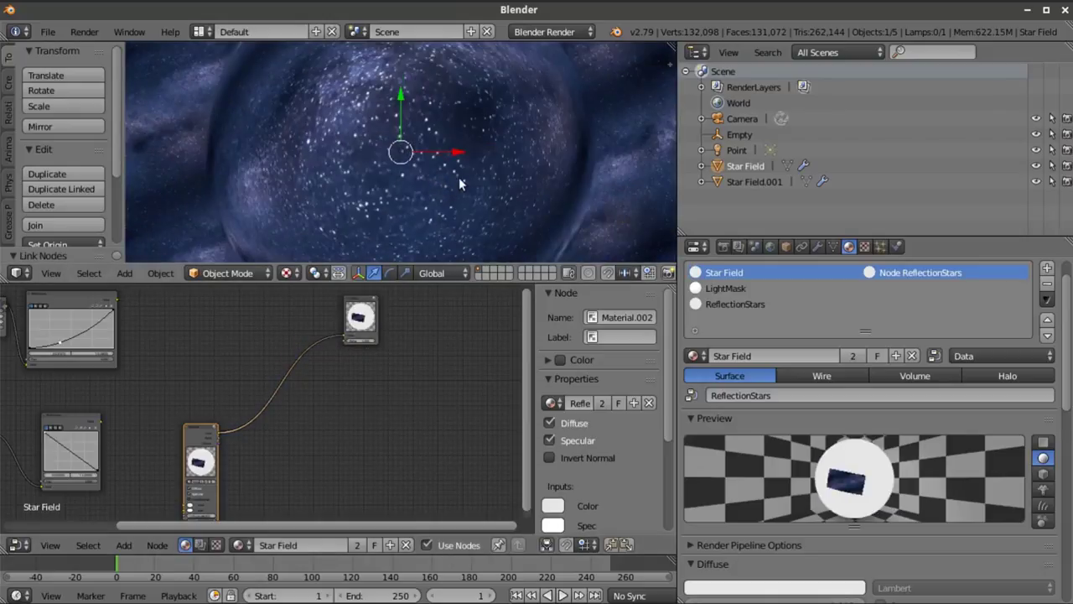
{"action": "scroll", "coordinate": [459, 179], "scroll_direction": "down", "scroll_amount": 5}
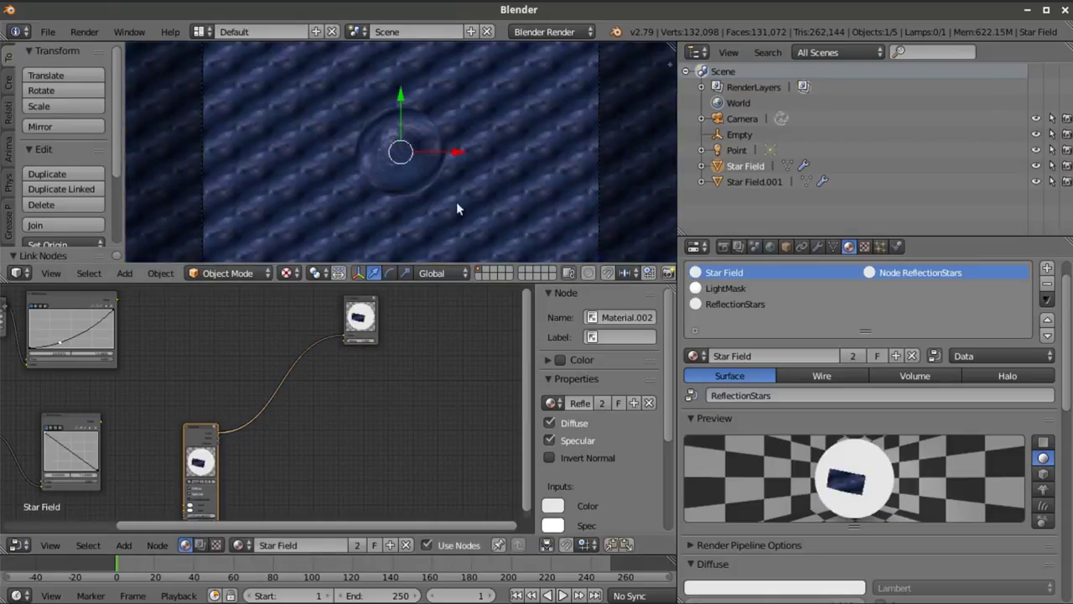
{"action": "scroll", "coordinate": [469, 124], "scroll_direction": "up", "scroll_amount": 5}
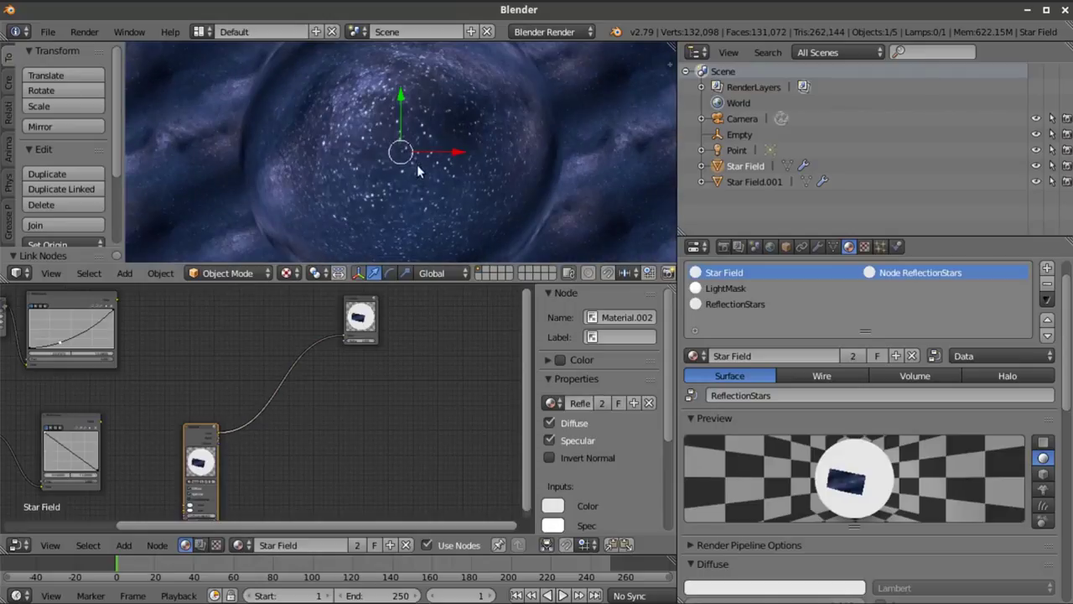
{"action": "scroll", "coordinate": [318, 148], "scroll_direction": "down", "scroll_amount": 1}
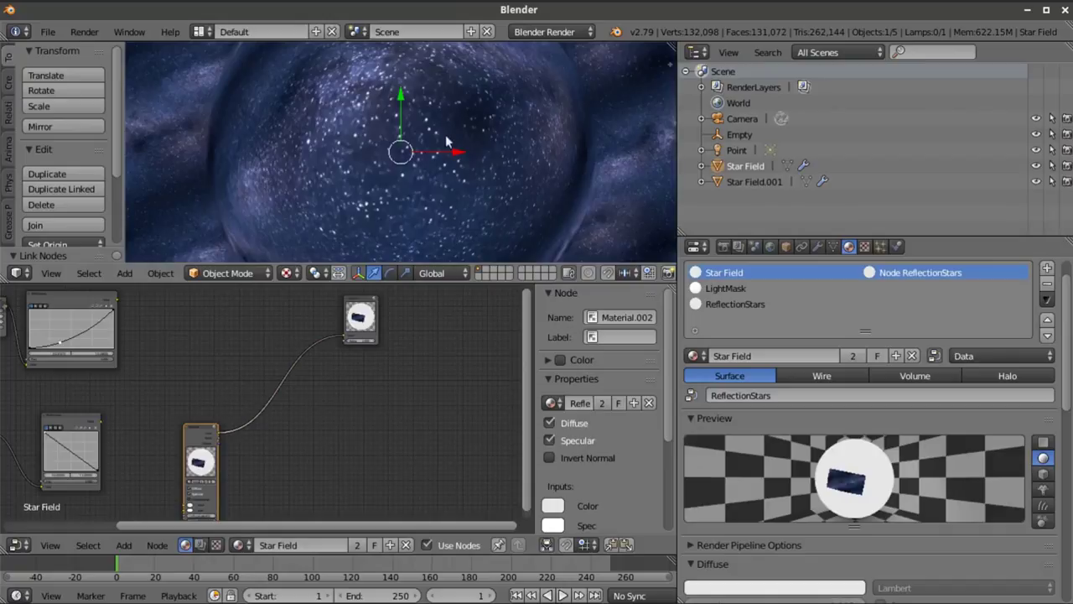
{"action": "scroll", "coordinate": [414, 147], "scroll_direction": "down", "scroll_amount": 1}
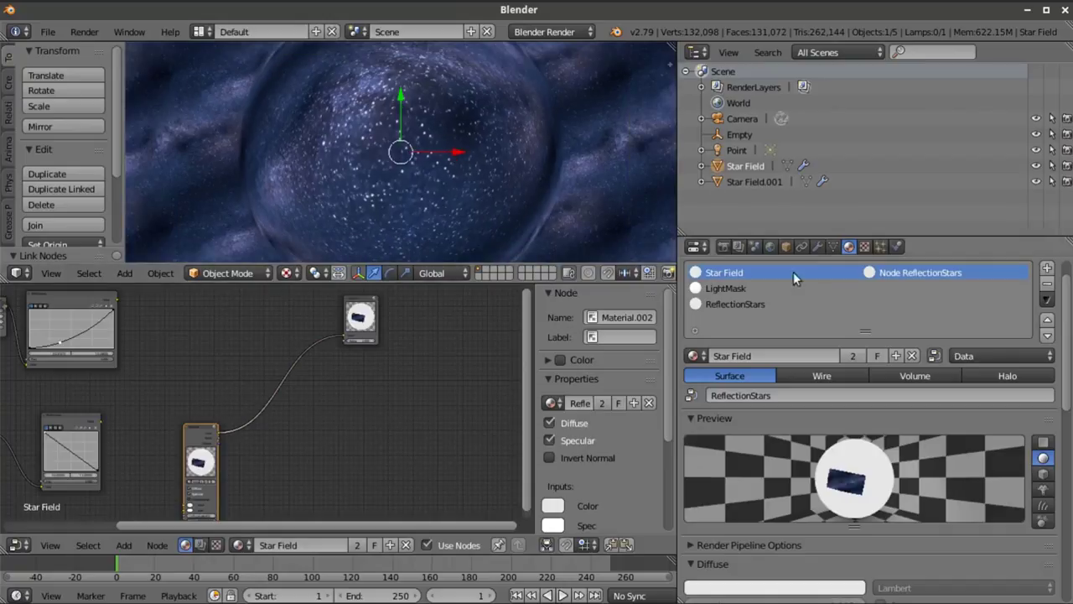
Select the ReflectionStars material and set its texture mapping's X size to 12
{"action": "left_click", "coordinate": [750, 306]}
{"action": "left_click", "coordinate": [864, 246]}
{"action": "scroll", "coordinate": [858, 467], "scroll_direction": "down", "scroll_amount": 8}
{"action": "scroll", "coordinate": [914, 457], "scroll_direction": "down", "scroll_amount": 6}
{"action": "left_click", "coordinate": [954, 466]}
{"action": "type", "text": "12"}
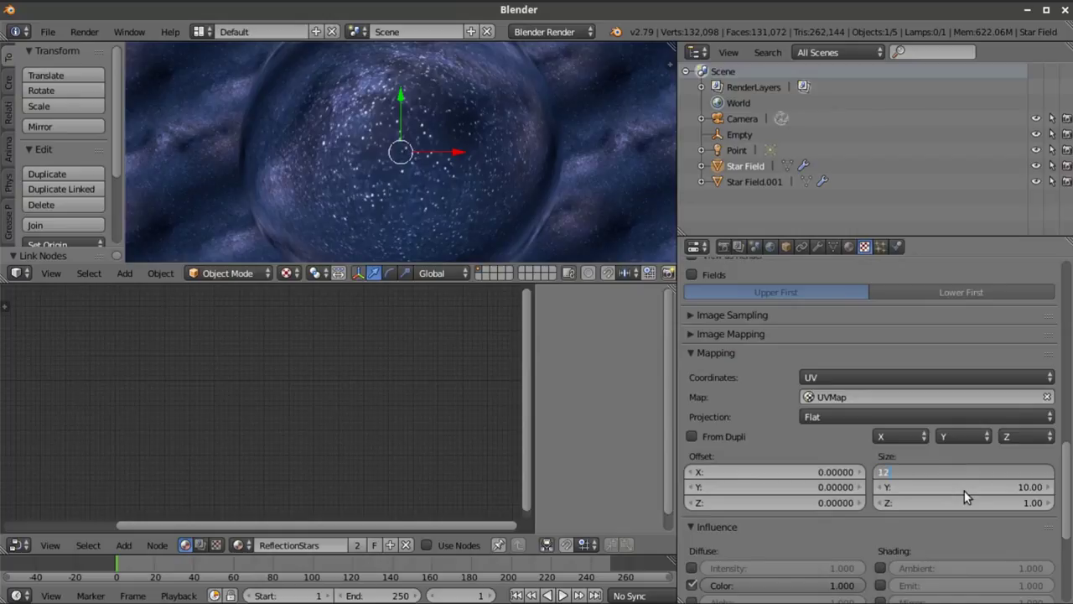
{"action": "key", "text": "Return"}
Set both the X and Y mapping sizes of the ReflectionStars texture to 15
{"action": "left_click", "coordinate": [966, 471]}
{"action": "type", "text": "15"}
{"action": "key", "text": "Return"}
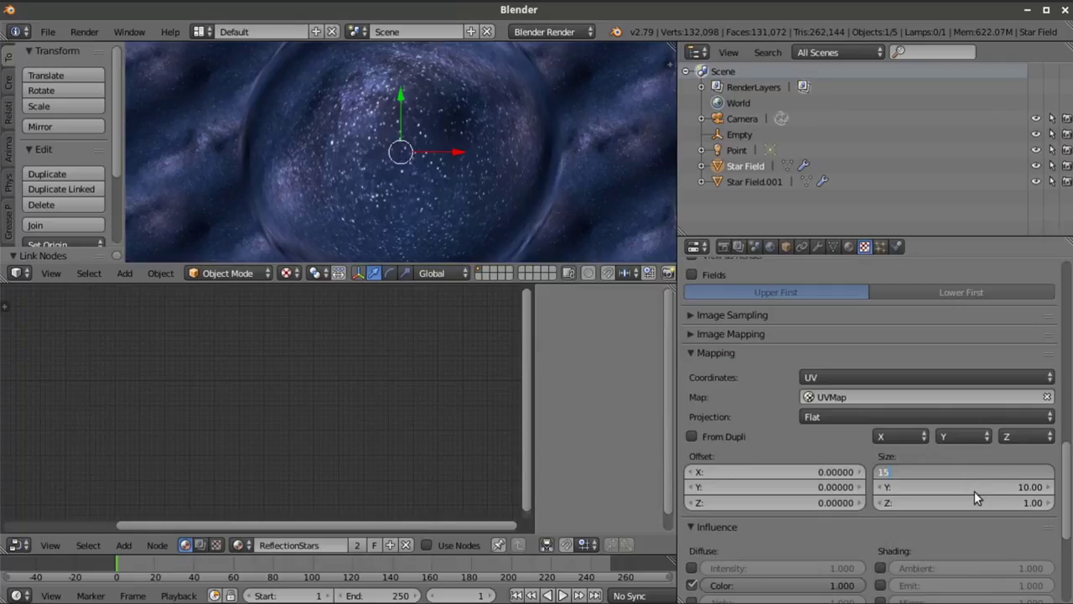
{"action": "left_click", "coordinate": [984, 486]}
{"action": "type", "text": "15"}
{"action": "key", "text": "Return"}
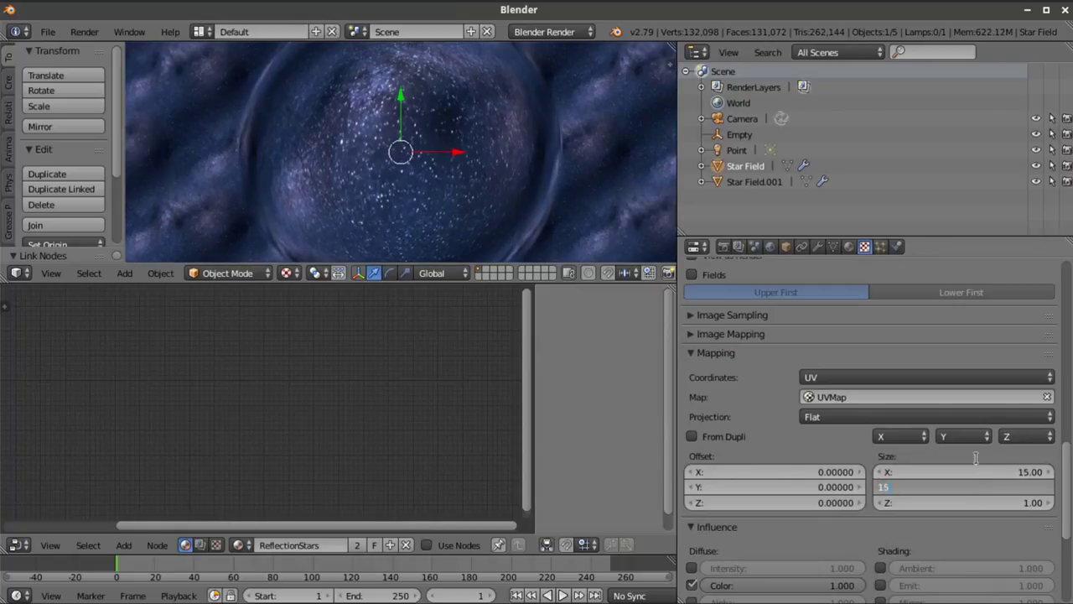
{"action": "scroll", "coordinate": [491, 140], "scroll_direction": "up", "scroll_amount": 3}
{"action": "scroll", "coordinate": [493, 139], "scroll_direction": "down", "scroll_amount": 5}
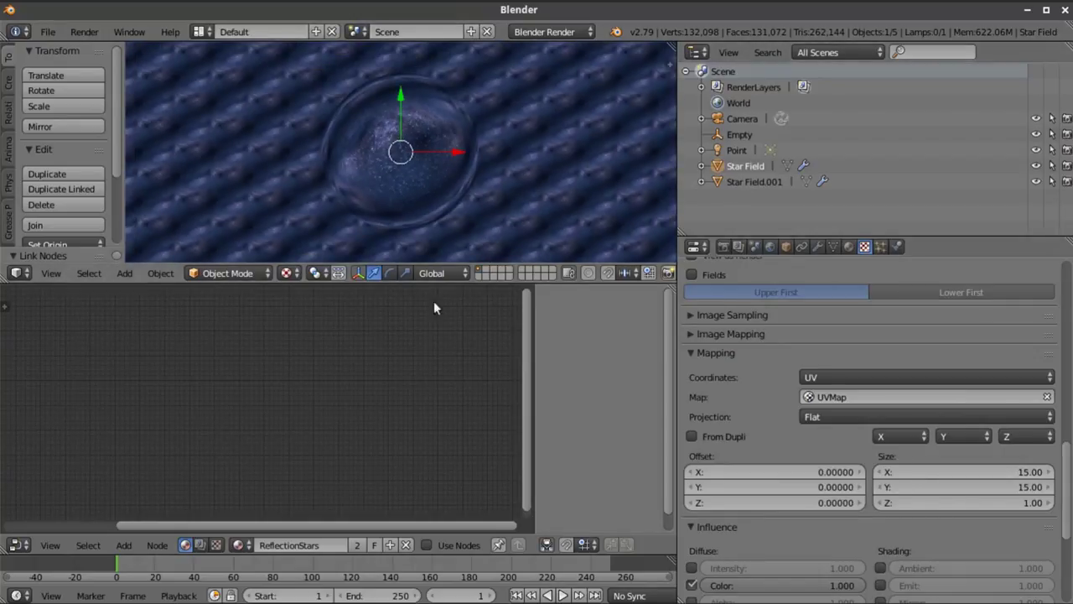
Return to the Star Field material and move its ReflectionStars material node below the two RGB Curves branches
{"action": "left_click", "coordinate": [849, 245]}
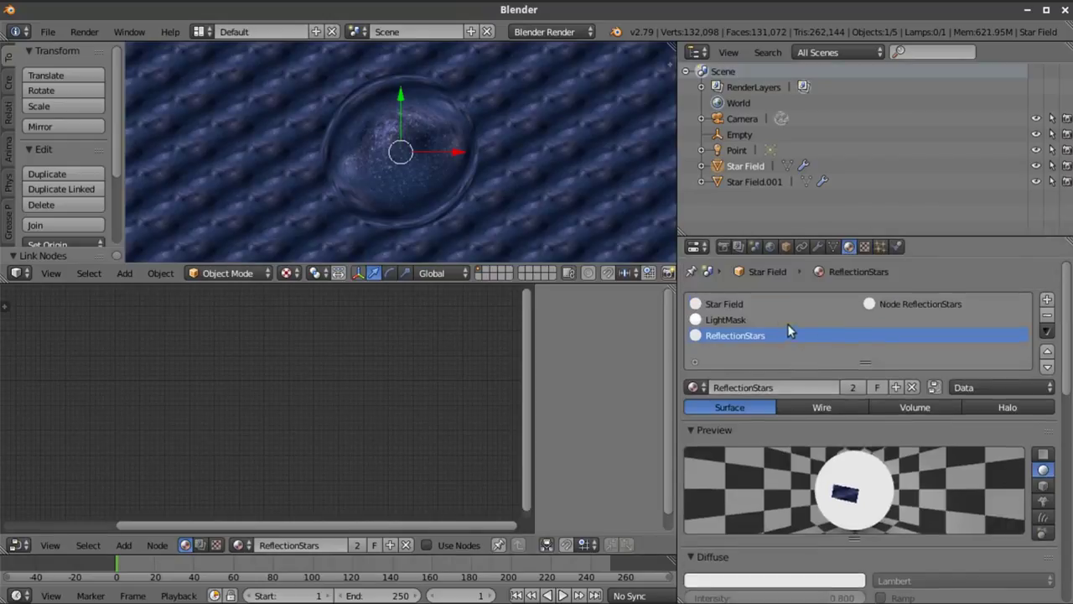
{"action": "left_click", "coordinate": [772, 304]}
{"action": "middle_click_drag", "start_coordinate": [329, 405], "coordinate": [443, 340]}
{"action": "scroll", "coordinate": [440, 175], "scroll_direction": "up", "scroll_amount": 2}
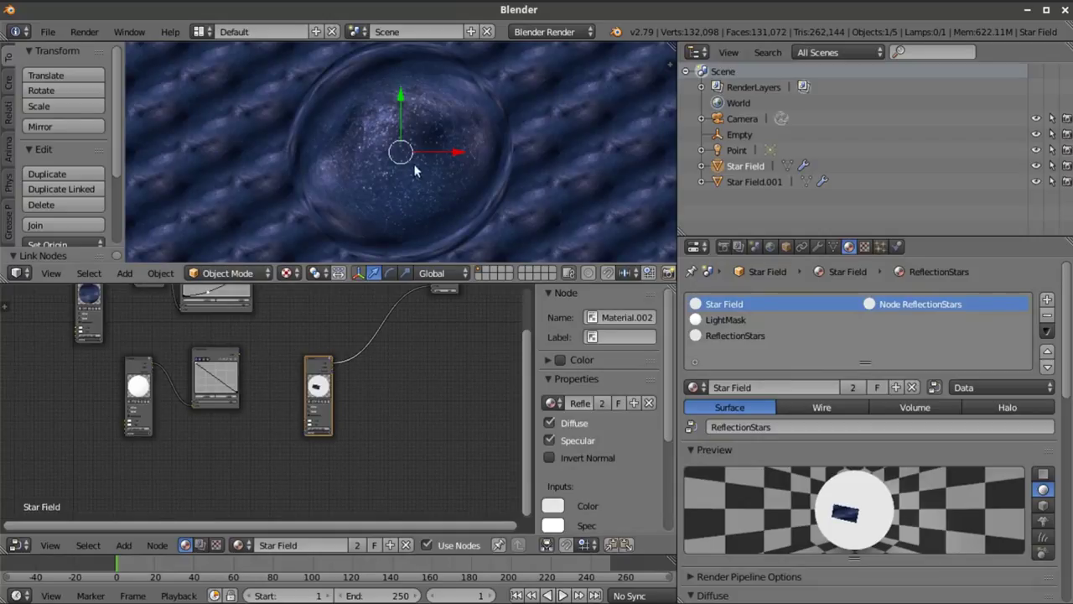
{"action": "scroll", "coordinate": [399, 398], "scroll_direction": "down", "scroll_amount": 2}
{"action": "middle_click_drag", "start_coordinate": [399, 398], "coordinate": [363, 408]}
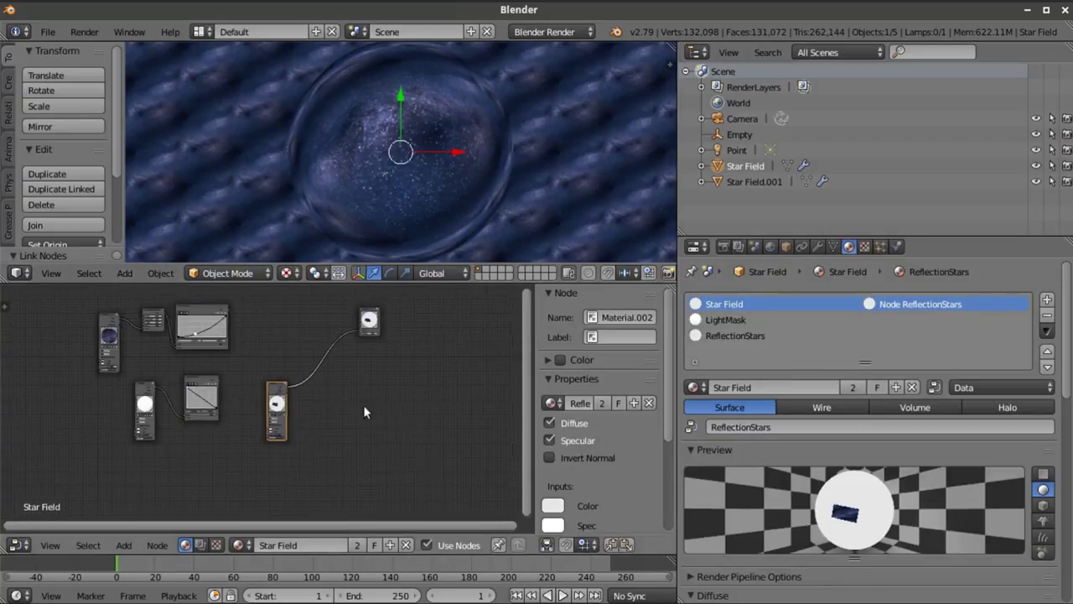
{"action": "left_click_drag", "start_coordinate": [281, 396], "coordinate": [225, 459]}
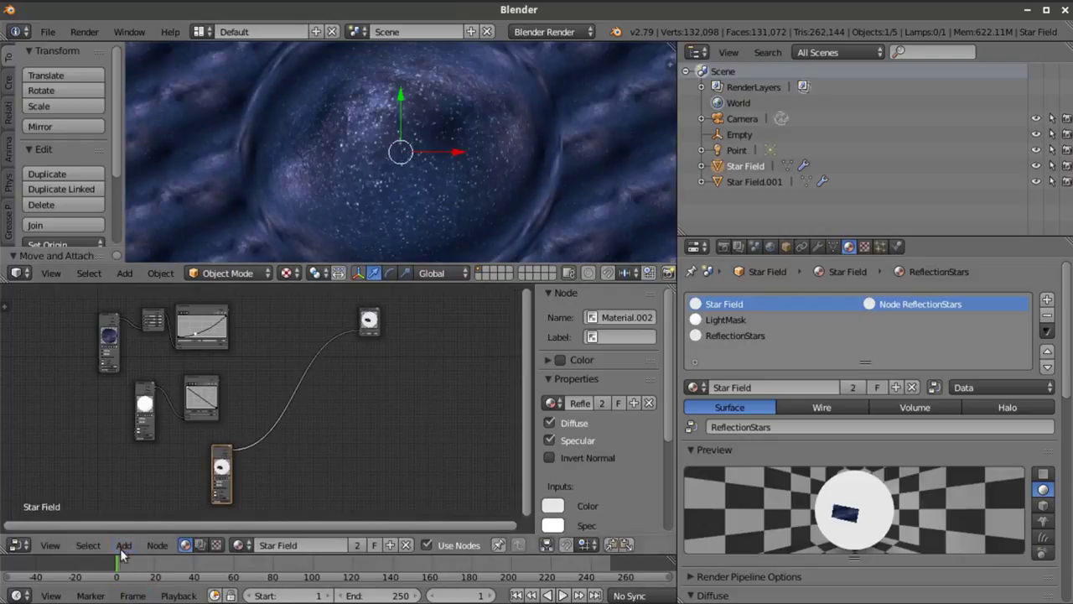
Insert a Hue/Saturation node between the ReflectionStars material node and the Output, with Saturation set to 0
{"action": "left_click", "coordinate": [157, 545]}
{"action": "mouse_move", "coordinate": [124, 545]}
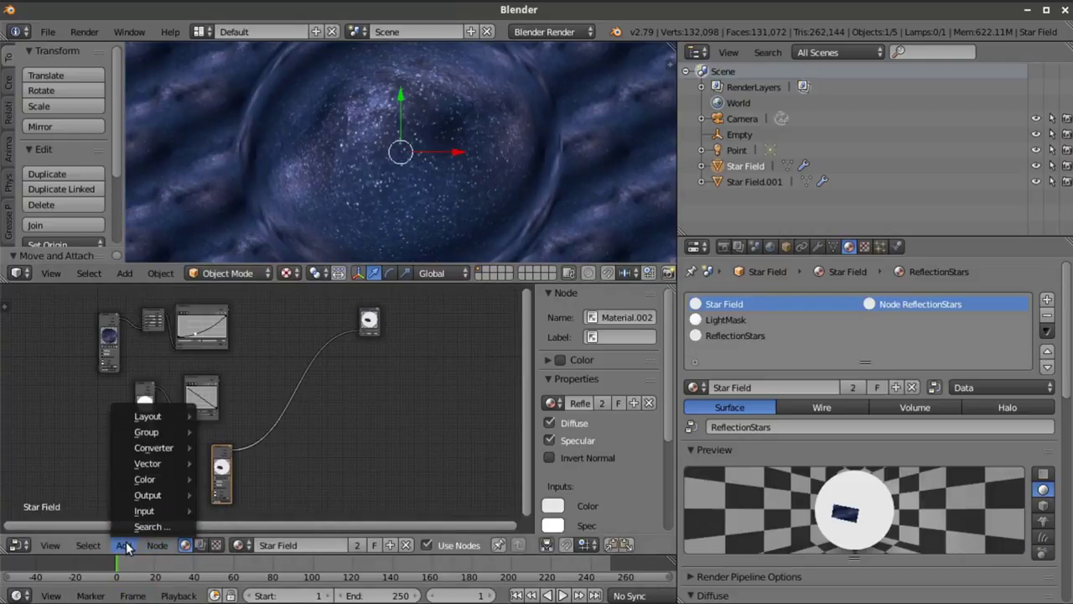
{"action": "mouse_move", "coordinate": [140, 515]}
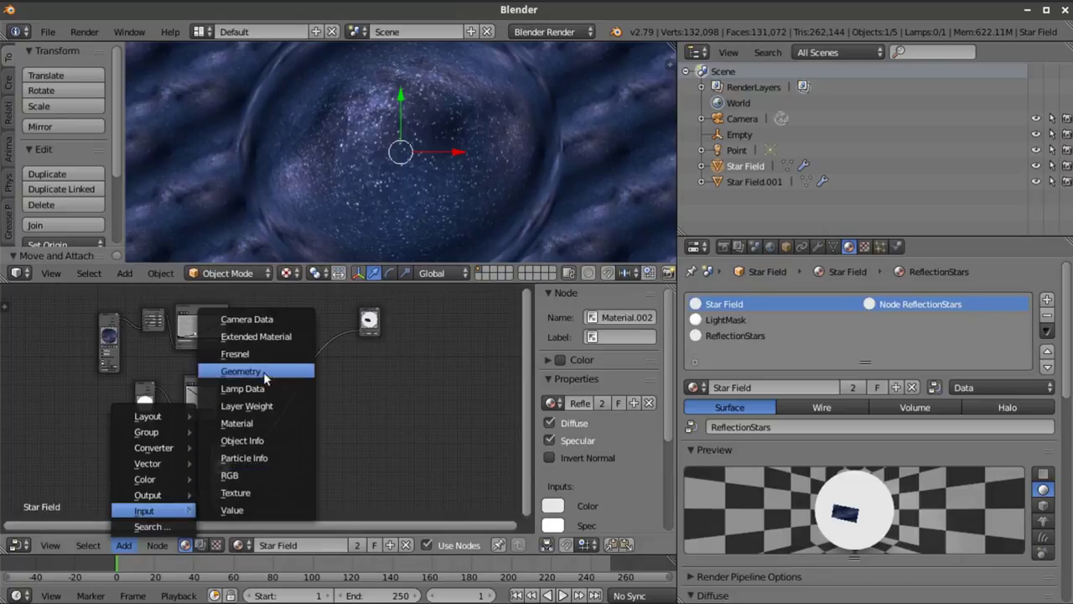
{"action": "mouse_move", "coordinate": [155, 477]}
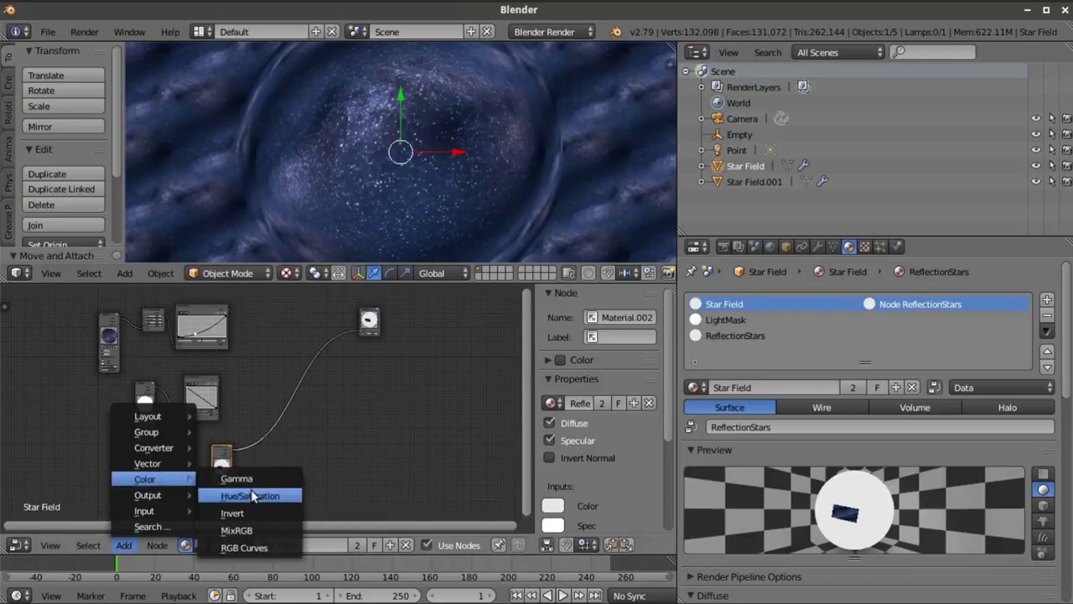
{"action": "left_click", "coordinate": [251, 491]}
{"action": "scroll", "coordinate": [311, 452], "scroll_direction": "up", "scroll_amount": 5}
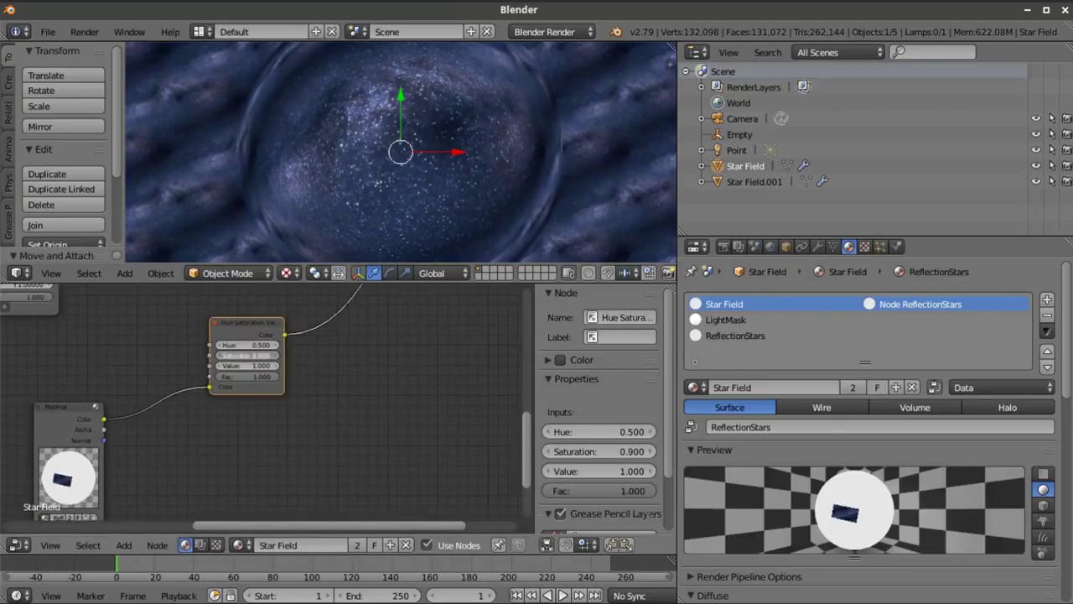
{"action": "left_click_drag", "start_coordinate": [247, 356], "coordinate": [218, 356]}
Insert an RGB Curves node on the link between the Hue Saturation Value node and the Output
{"action": "scroll", "coordinate": [293, 478], "scroll_direction": "down", "scroll_amount": 3}
{"action": "left_click", "coordinate": [124, 546]}
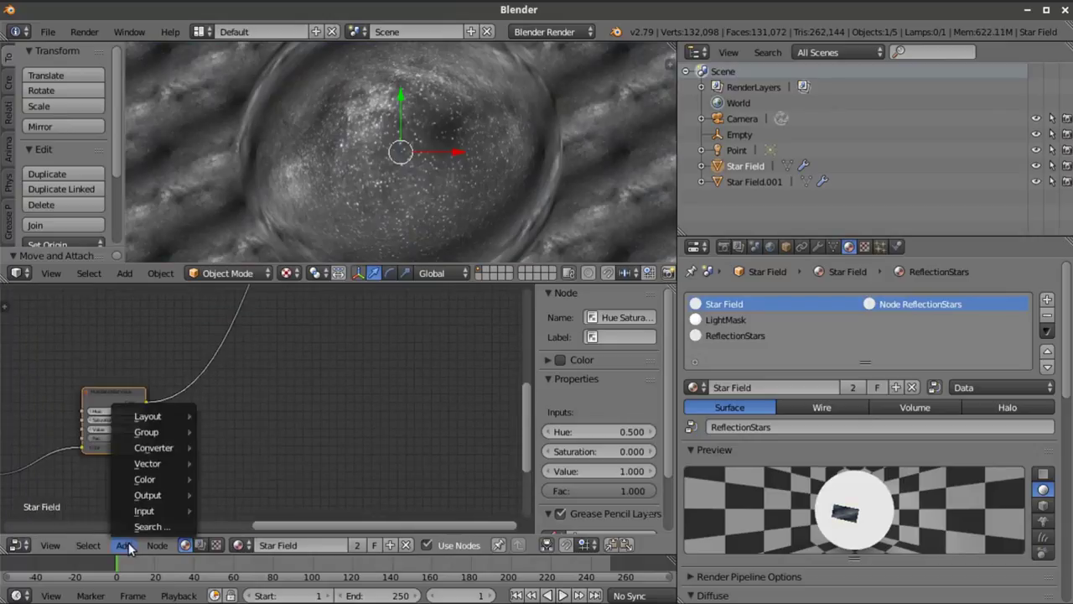
{"action": "mouse_move", "coordinate": [171, 478]}
{"action": "left_click", "coordinate": [268, 547]}
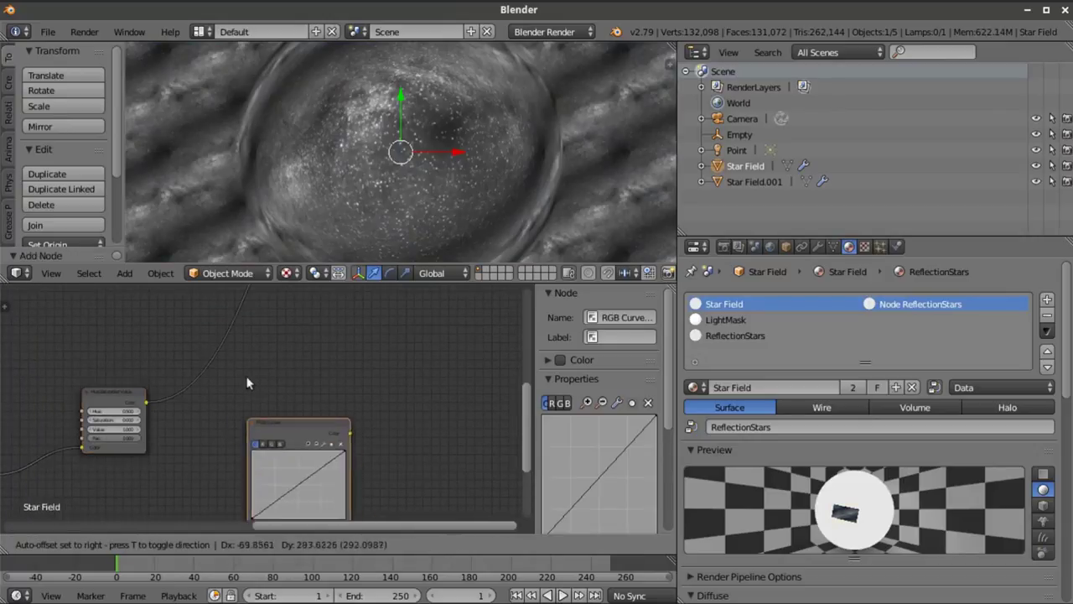
{"action": "left_click", "coordinate": [344, 487]}
{"action": "scroll", "coordinate": [370, 401], "scroll_direction": "up", "scroll_amount": 2}
{"action": "middle_click_drag", "start_coordinate": [373, 460], "coordinate": [374, 472]}
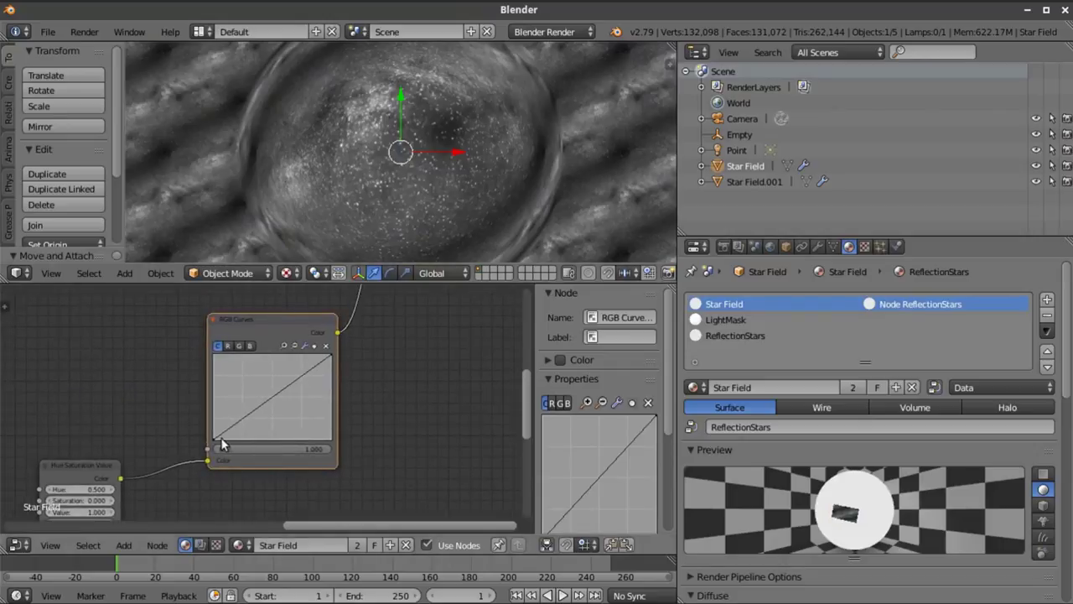
Increase the new curve's contrast by moving its black point to about X 0.318 and its white point to about X 0.655
{"action": "left_click_drag", "start_coordinate": [216, 444], "coordinate": [250, 446]}
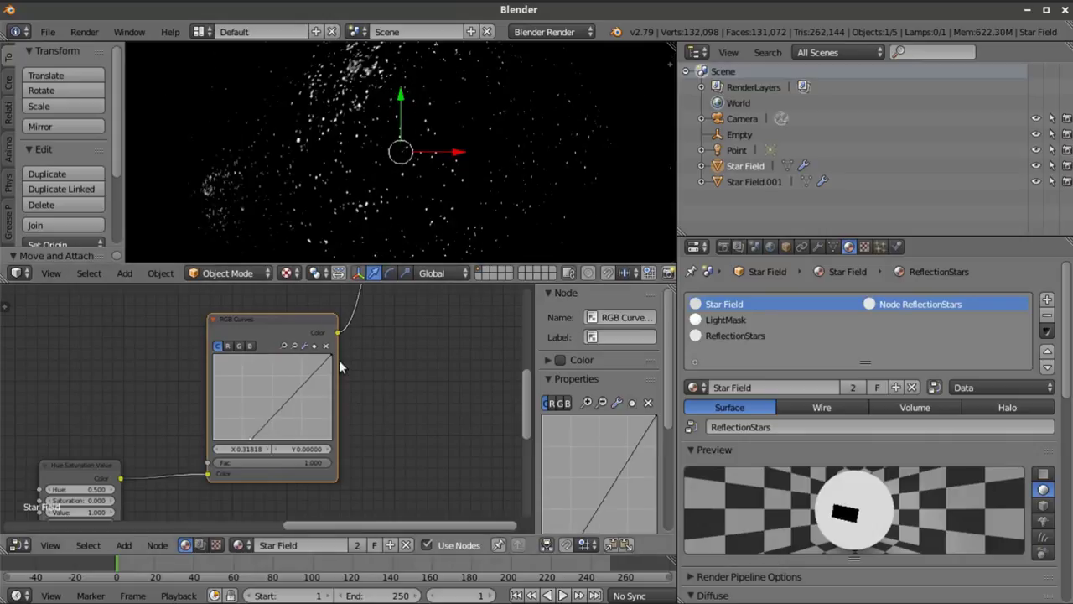
{"action": "left_click_drag", "start_coordinate": [333, 355], "coordinate": [290, 352]}
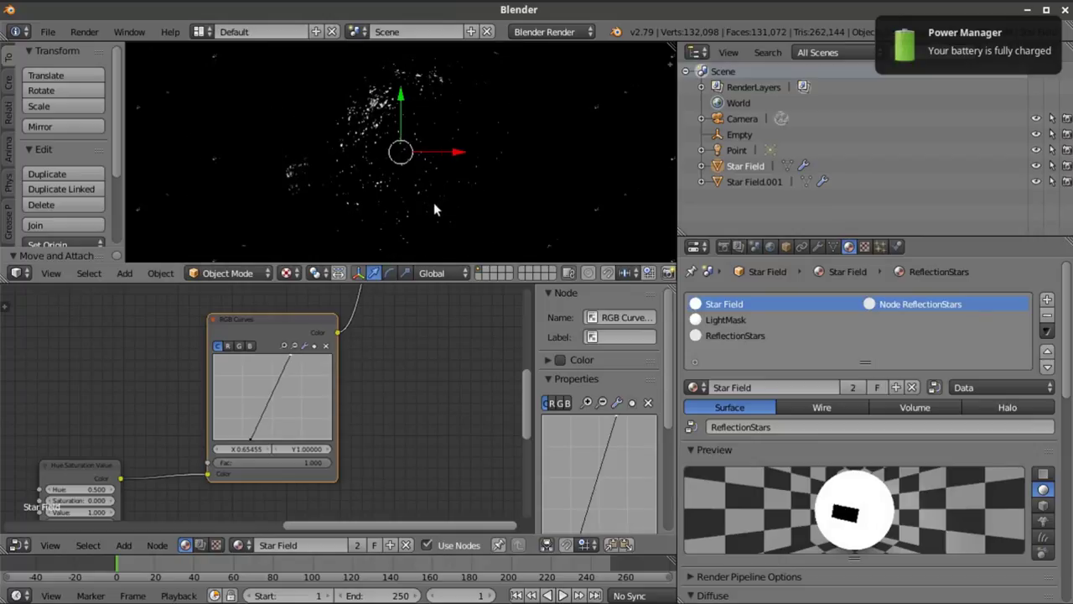
{"action": "scroll", "coordinate": [404, 395], "scroll_direction": "down", "scroll_amount": 2}
Shift the inverted RGB Curves node up beside the other branch and add a MixRGB node between the curves nodes and the Output
{"action": "scroll", "coordinate": [403, 393], "scroll_direction": "down", "scroll_amount": 3}
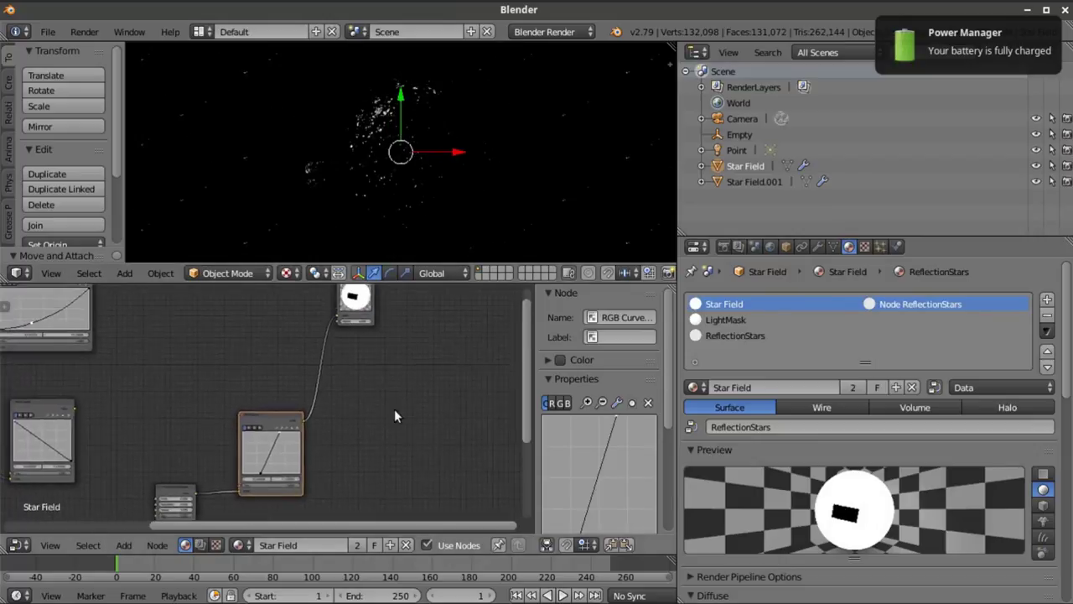
{"action": "left_click_drag", "start_coordinate": [135, 410], "coordinate": [181, 388]}
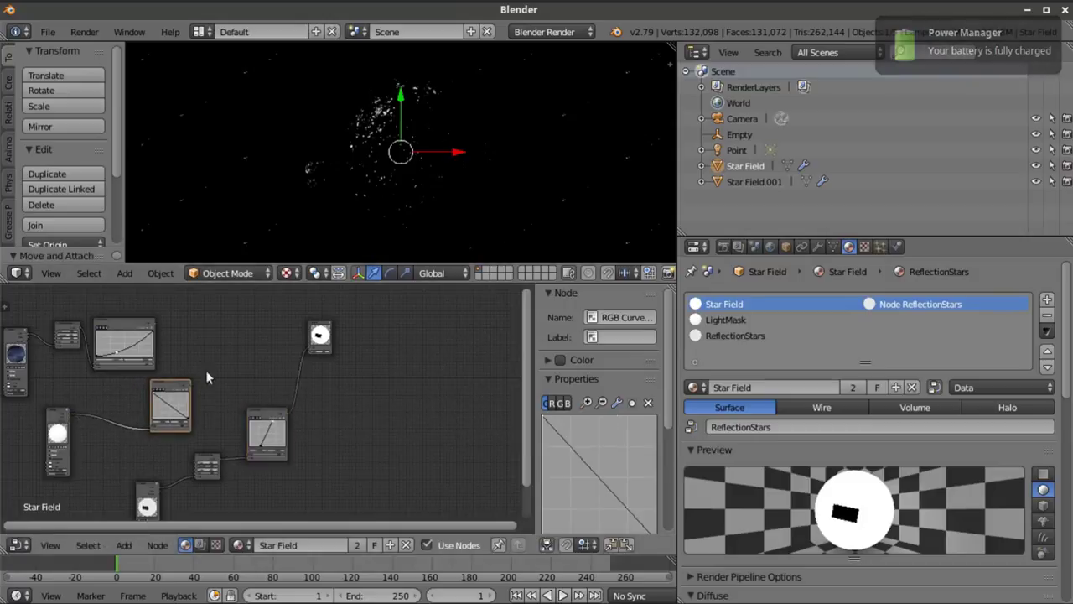
{"action": "left_click", "coordinate": [123, 545]}
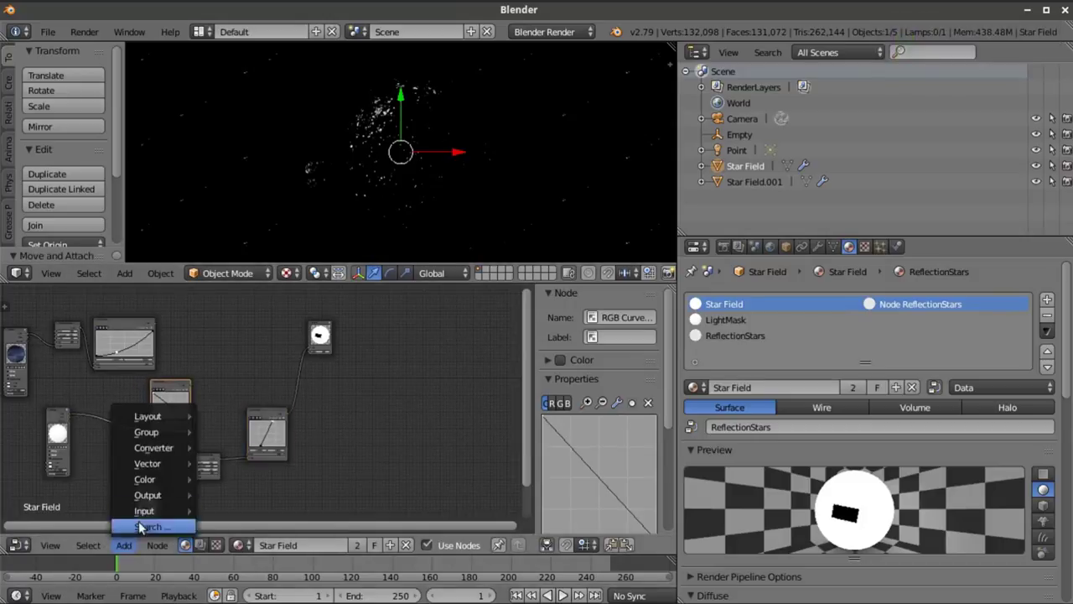
{"action": "mouse_move", "coordinate": [151, 478]}
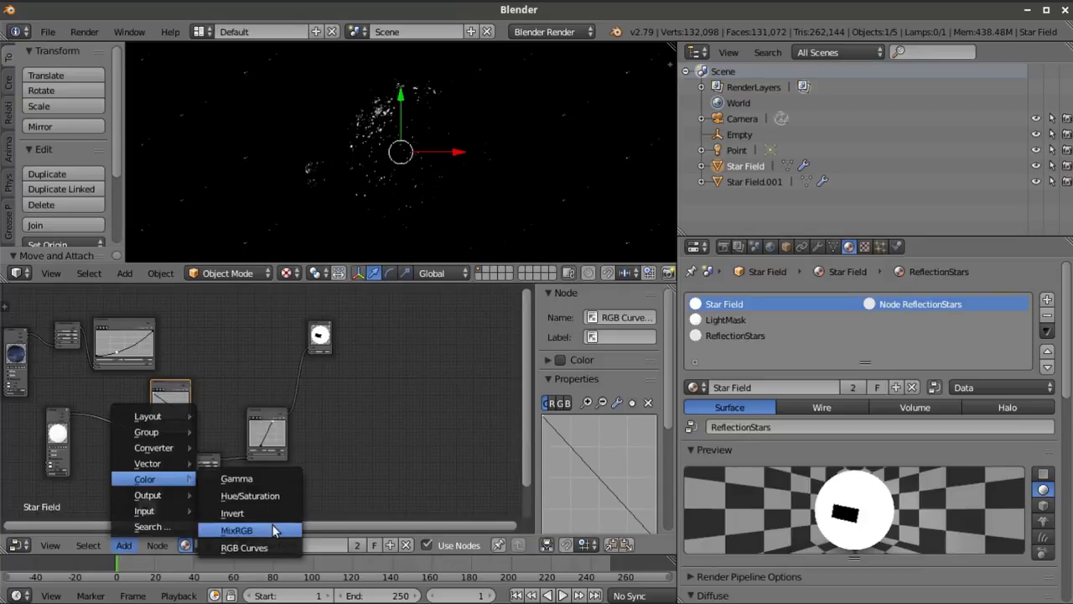
{"action": "left_click", "coordinate": [123, 545]}
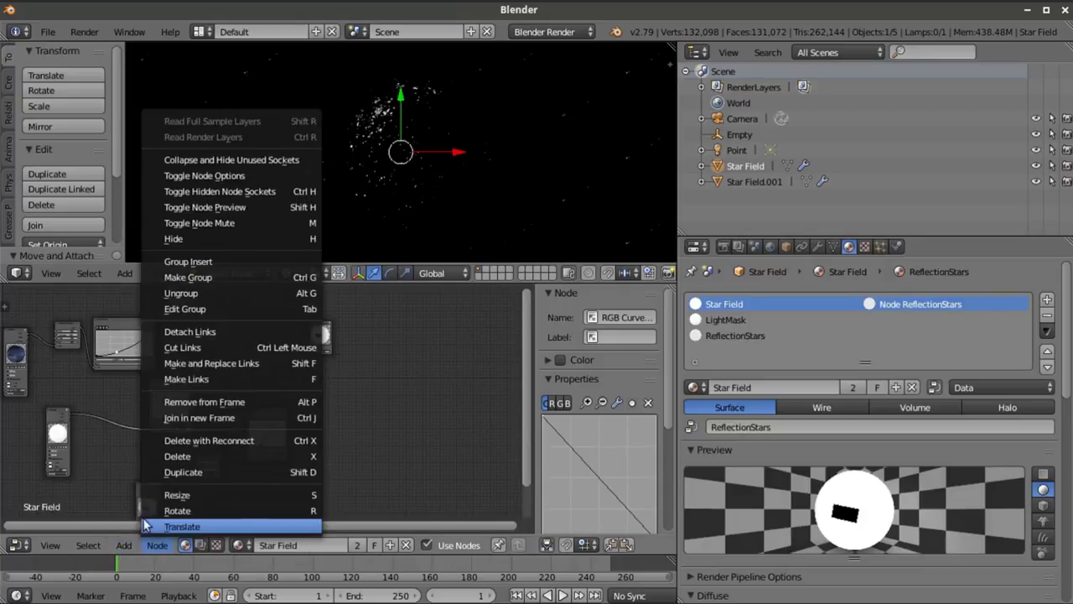
{"action": "mouse_move", "coordinate": [140, 511]}
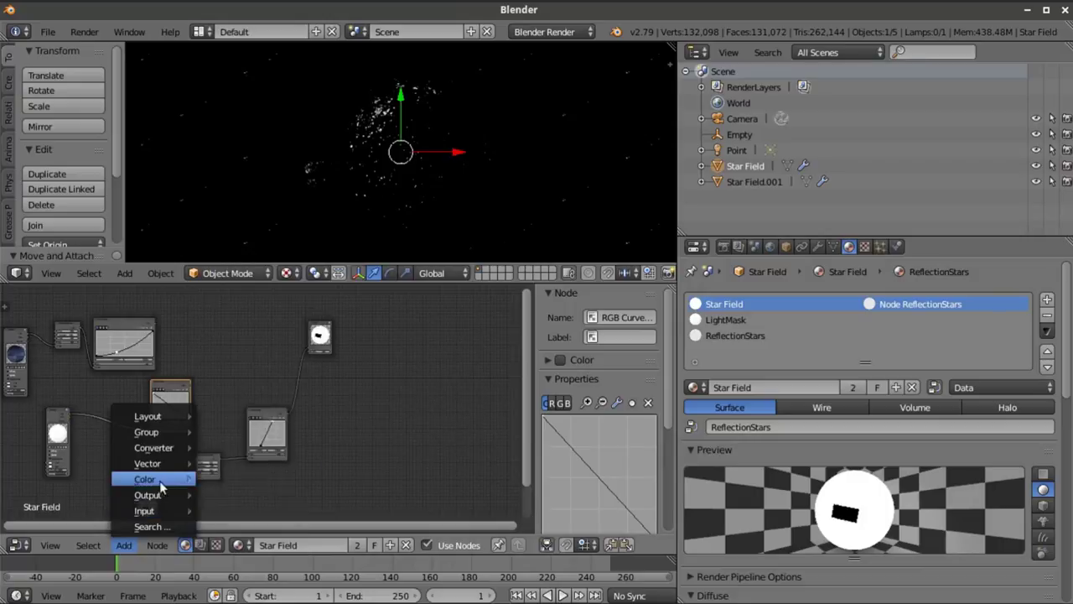
{"action": "mouse_move", "coordinate": [174, 479]}
{"action": "left_click", "coordinate": [236, 530]}
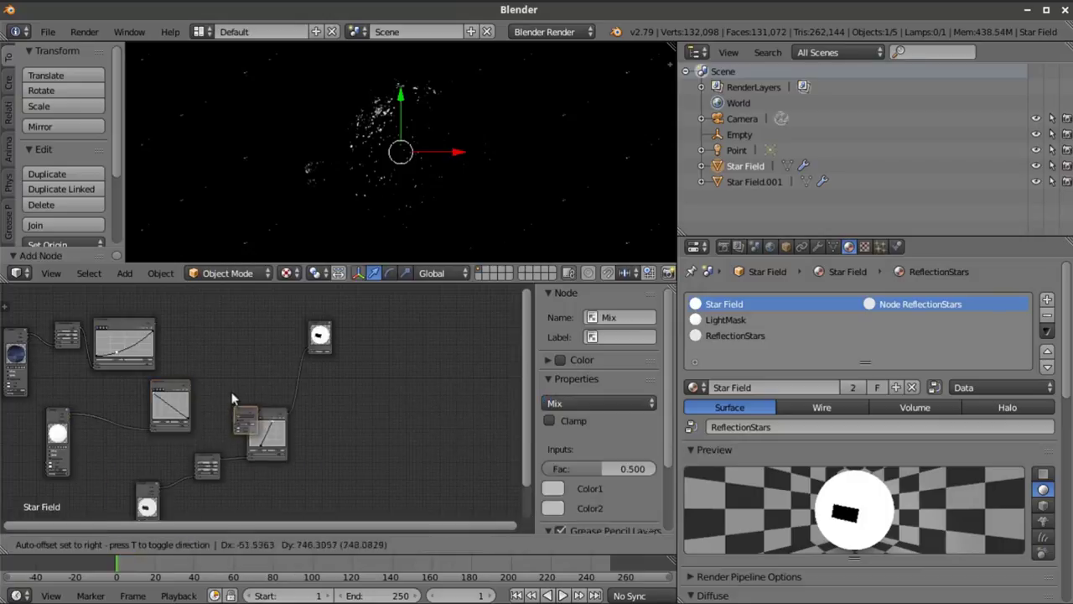
{"action": "left_click", "coordinate": [230, 339]}
Link the steep stars RGB Curves output to the Mix node's Color2 and the inverted RGB Curves output to Color1
{"action": "scroll", "coordinate": [241, 376], "scroll_direction": "up", "scroll_amount": 3}
{"action": "middle_click_drag", "start_coordinate": [240, 376], "coordinate": [340, 395]}
{"action": "left_click_drag", "start_coordinate": [368, 426], "coordinate": [301, 353]}
{"action": "scroll", "coordinate": [341, 376], "scroll_direction": "up", "scroll_amount": 2}
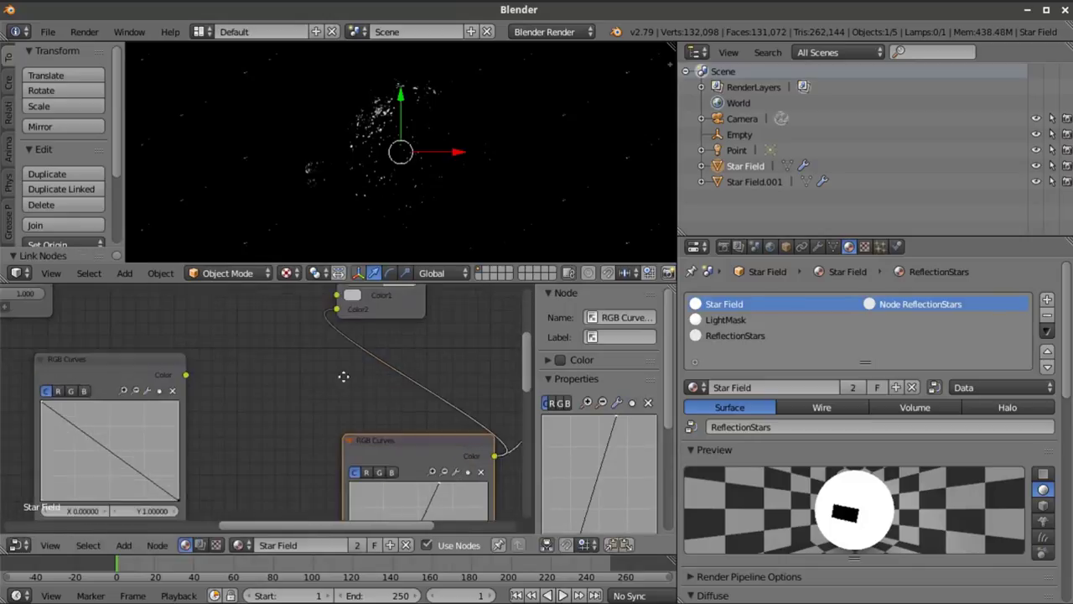
{"action": "scroll", "coordinate": [346, 365], "scroll_direction": "up", "scroll_amount": 2}
{"action": "middle_click_drag", "start_coordinate": [345, 366], "coordinate": [314, 418]}
{"action": "left_click_drag", "start_coordinate": [123, 439], "coordinate": [276, 359]}
{"action": "middle_click_drag", "start_coordinate": [337, 365], "coordinate": [297, 397]}
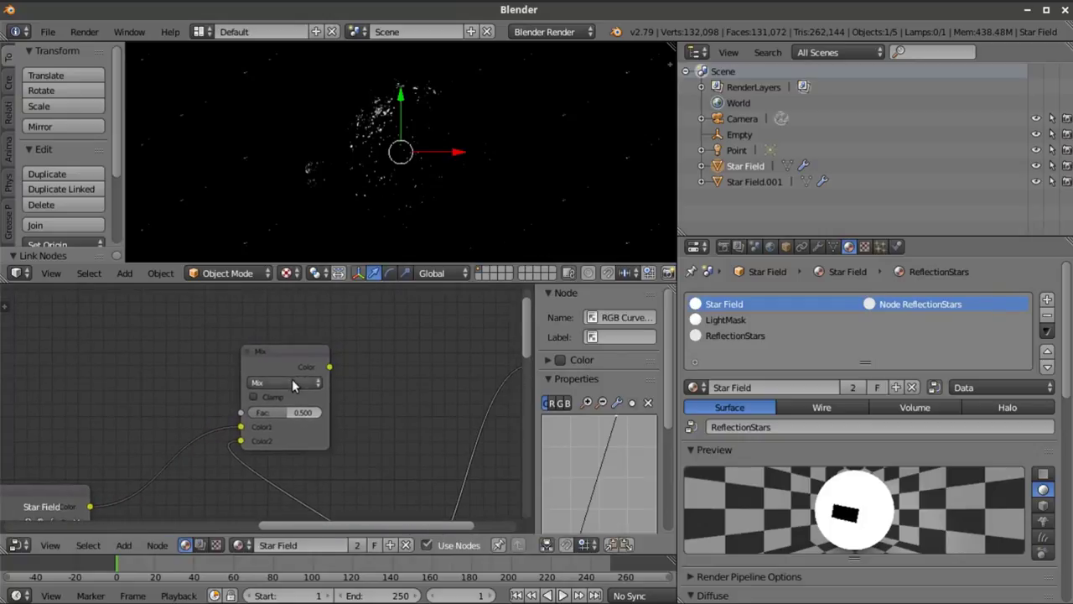
Set the Mix node's blend mode to Subtract and its Fac to 1.0
{"action": "left_click", "coordinate": [292, 383]}
{"action": "left_click", "coordinate": [278, 329]}
{"action": "left_click_drag", "start_coordinate": [275, 411], "coordinate": [334, 412]}
Link the Subtract node's Color output to the Output node's Color input and check the mask in the viewport
{"action": "scroll", "coordinate": [354, 389], "scroll_direction": "down", "scroll_amount": 3}
{"action": "scroll", "coordinate": [353, 389], "scroll_direction": "down", "scroll_amount": 1}
{"action": "middle_click_drag", "start_coordinate": [278, 390], "coordinate": [187, 377]}
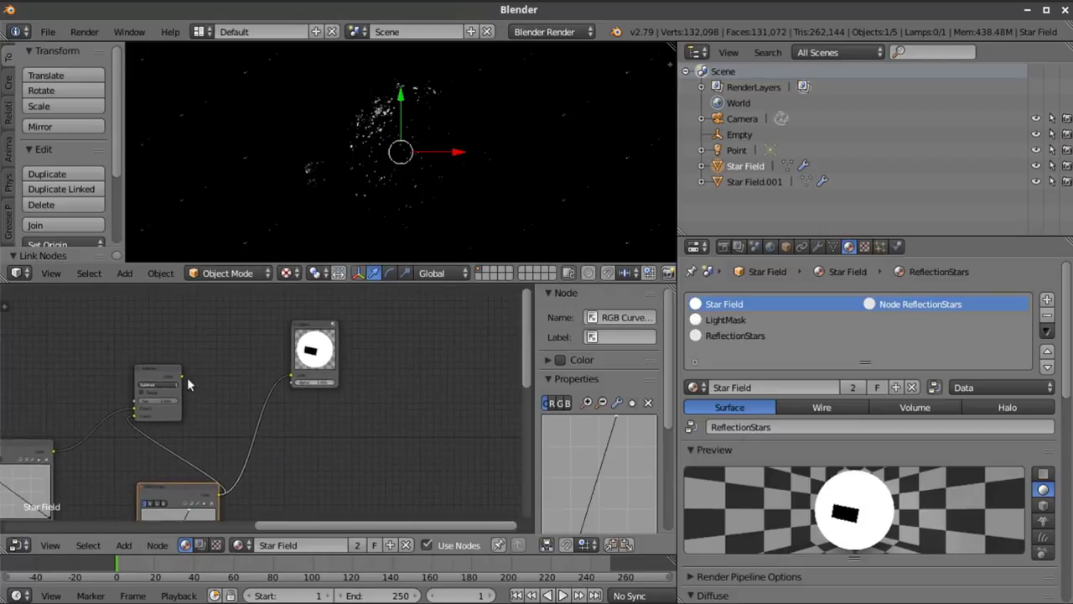
{"action": "left_click_drag", "start_coordinate": [181, 375], "coordinate": [315, 376]}
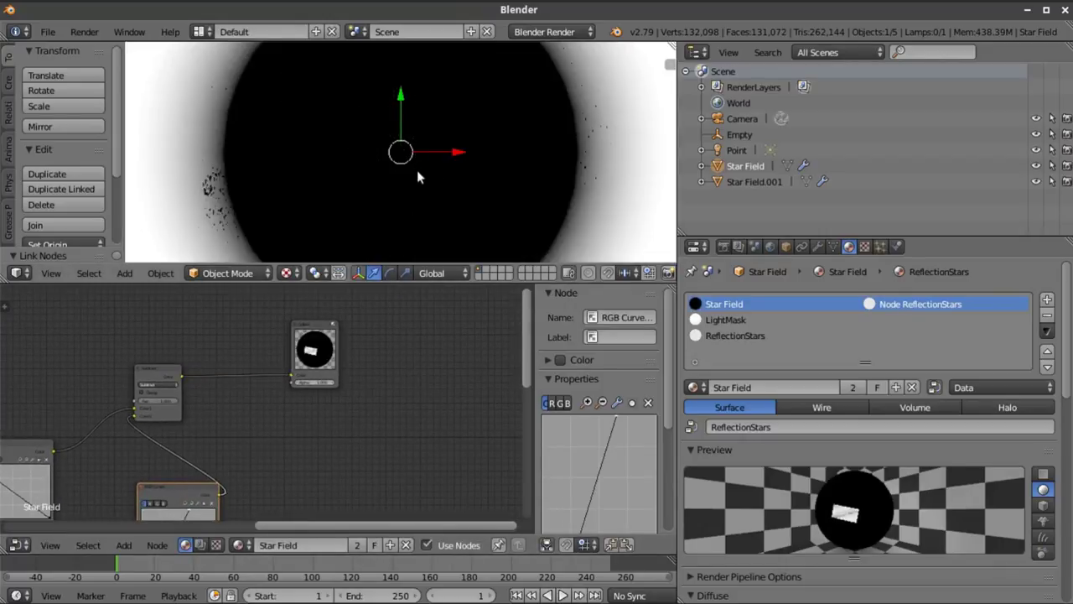
{"action": "scroll", "coordinate": [418, 173], "scroll_direction": "down", "scroll_amount": 3}
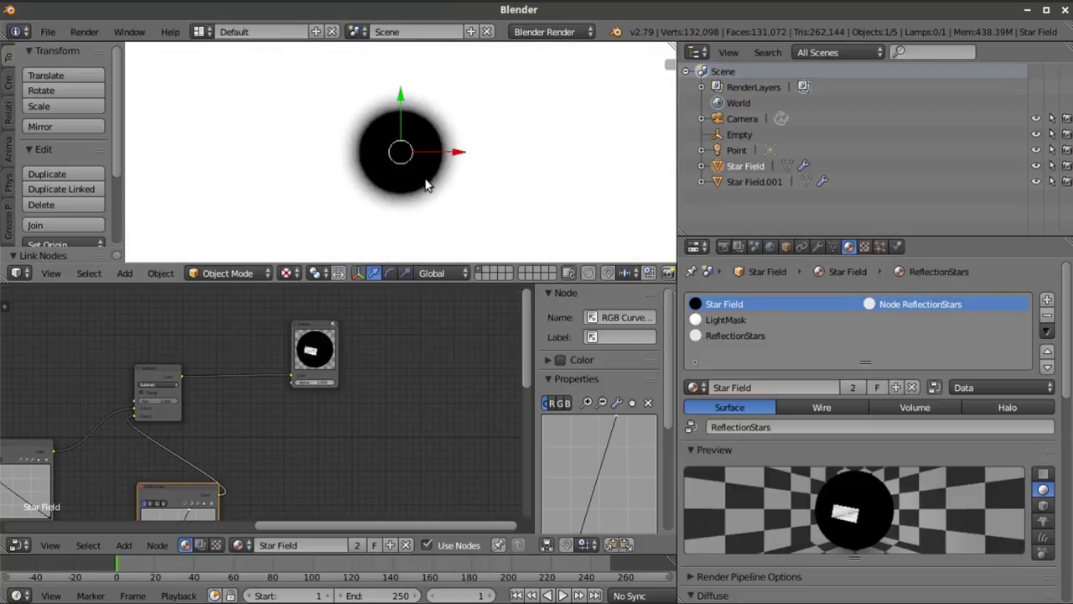
{"action": "scroll", "coordinate": [426, 190], "scroll_direction": "up", "scroll_amount": 2}
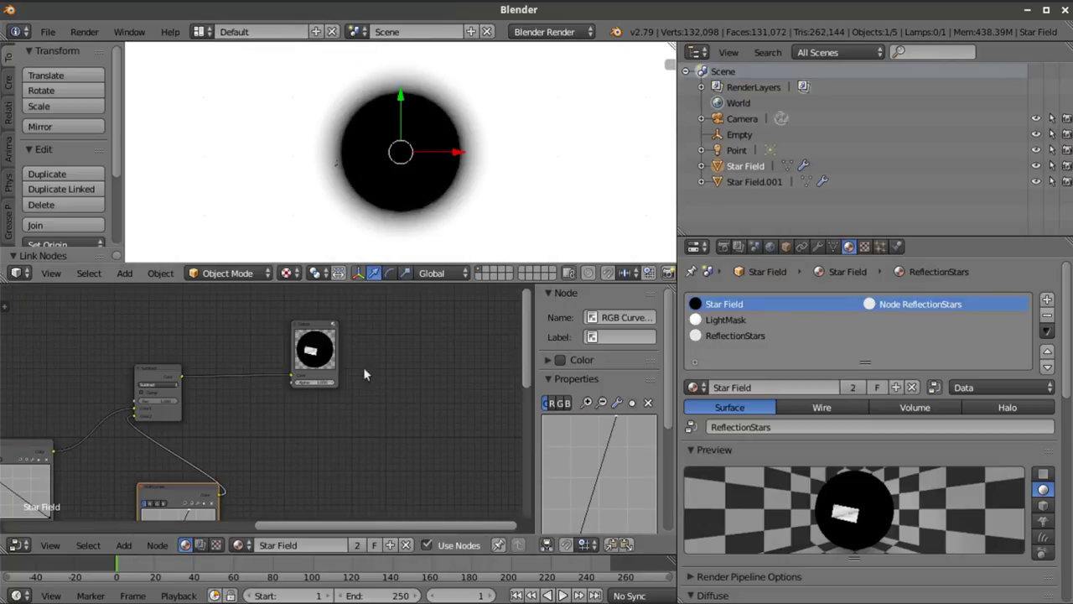
Change the blend mode of the Subtract mix node to Add
{"action": "scroll", "coordinate": [307, 471], "scroll_direction": "up", "scroll_amount": 1}
{"action": "middle_click_drag", "start_coordinate": [307, 471], "coordinate": [446, 439], "text": "ctrl"}
{"action": "scroll", "coordinate": [355, 426], "scroll_direction": "up", "scroll_amount": 1}
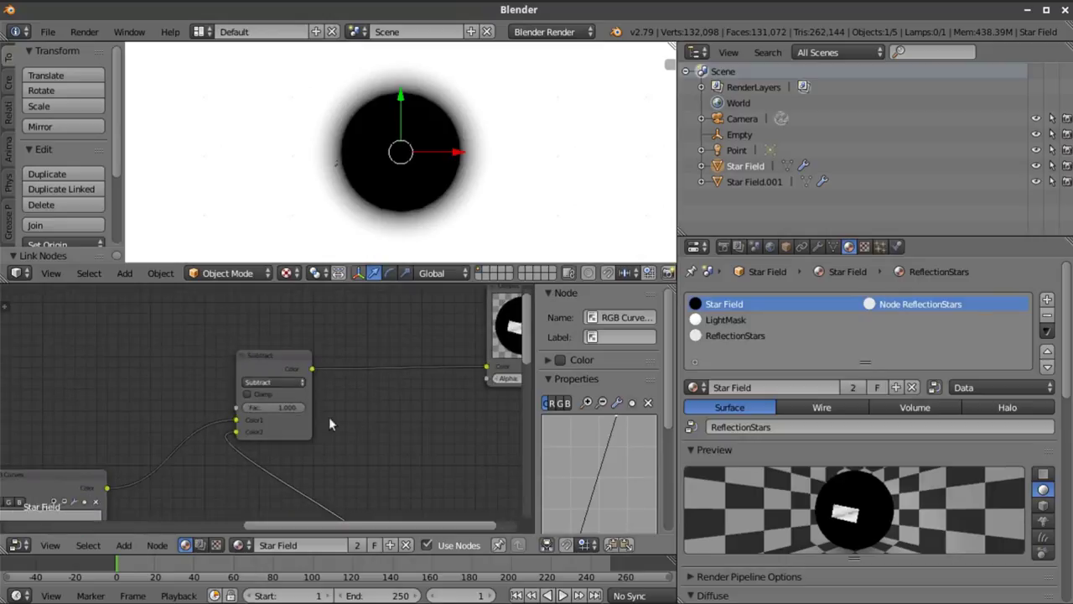
{"action": "left_click", "coordinate": [285, 381]}
{"action": "left_click", "coordinate": [267, 358]}
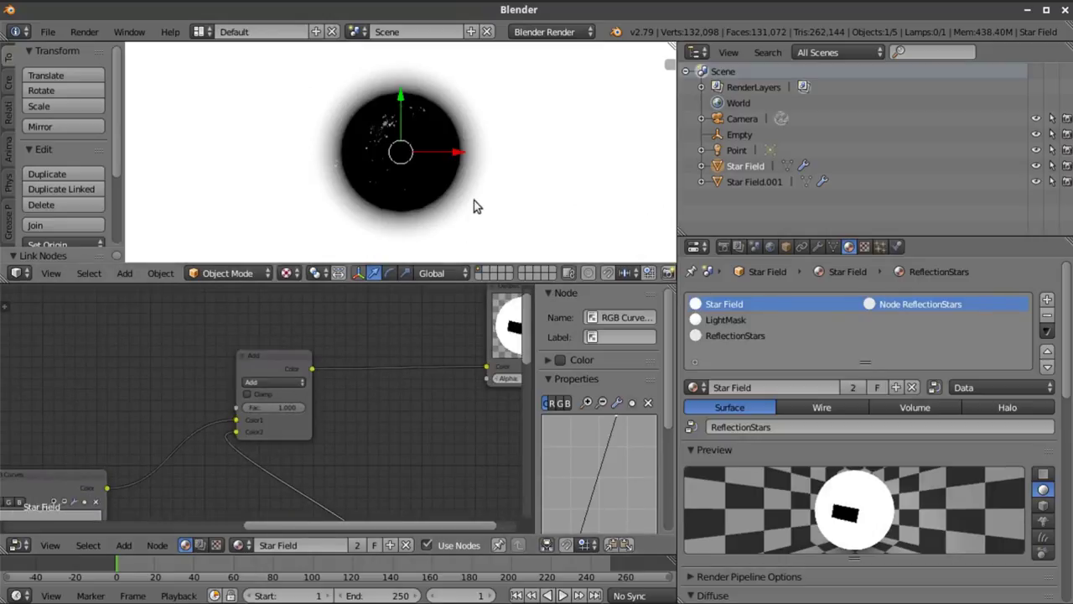
Examine the combined mask in the viewport at close and far range, comparing the stars inside the sphere and the soft edge
{"action": "scroll", "coordinate": [469, 176], "scroll_direction": "up", "scroll_amount": 2}
{"action": "scroll", "coordinate": [445, 158], "scroll_direction": "down", "scroll_amount": 3}
{"action": "scroll", "coordinate": [445, 159], "scroll_direction": "up", "scroll_amount": 3}
{"action": "scroll", "coordinate": [446, 160], "scroll_direction": "down", "scroll_amount": 3}
{"action": "scroll", "coordinate": [446, 160], "scroll_direction": "up", "scroll_amount": 3}
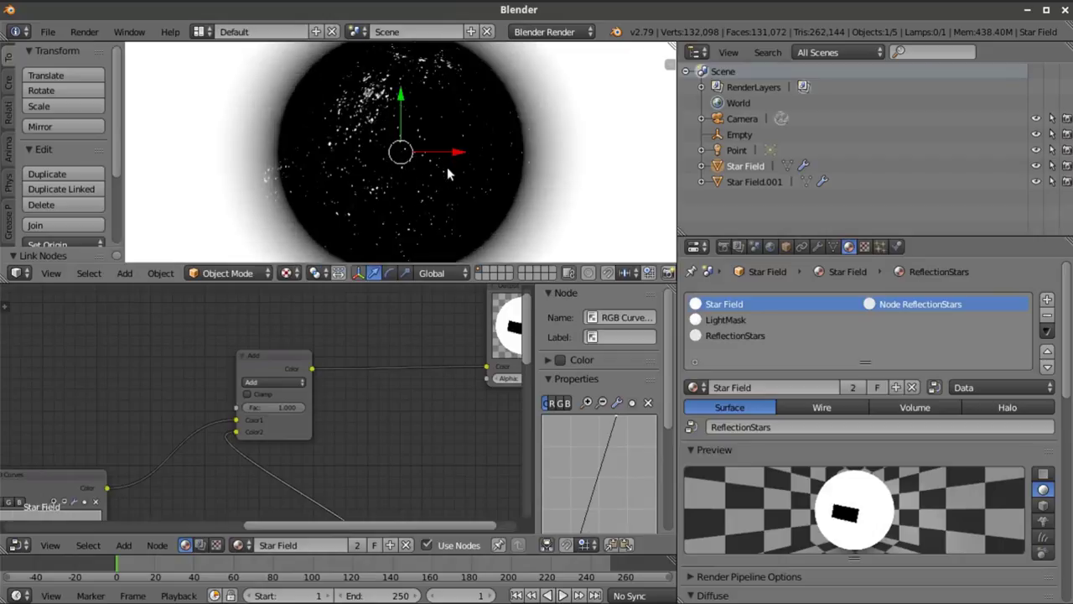
{"action": "scroll", "coordinate": [401, 133], "scroll_direction": "down", "scroll_amount": 3}
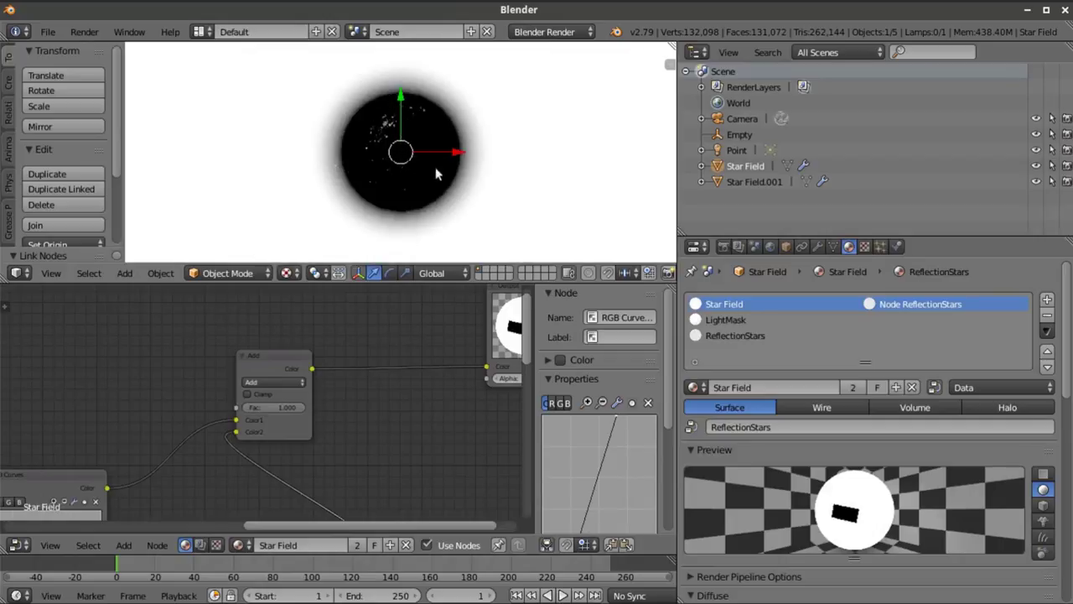
{"action": "scroll", "coordinate": [418, 163], "scroll_direction": "up", "scroll_amount": 3}
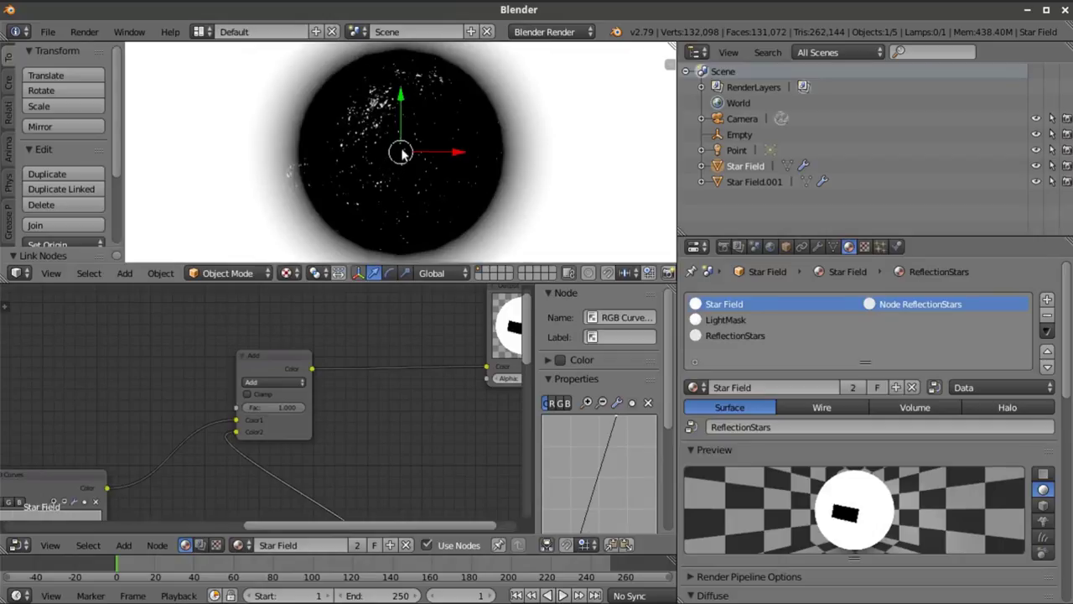
{"action": "scroll", "coordinate": [357, 193], "scroll_direction": "down", "scroll_amount": 4}
{"action": "scroll", "coordinate": [426, 186], "scroll_direction": "down", "scroll_amount": 2}
{"action": "scroll", "coordinate": [426, 204], "scroll_direction": "up", "scroll_amount": 5}
{"action": "scroll", "coordinate": [402, 319], "scroll_direction": "down", "scroll_amount": 4}
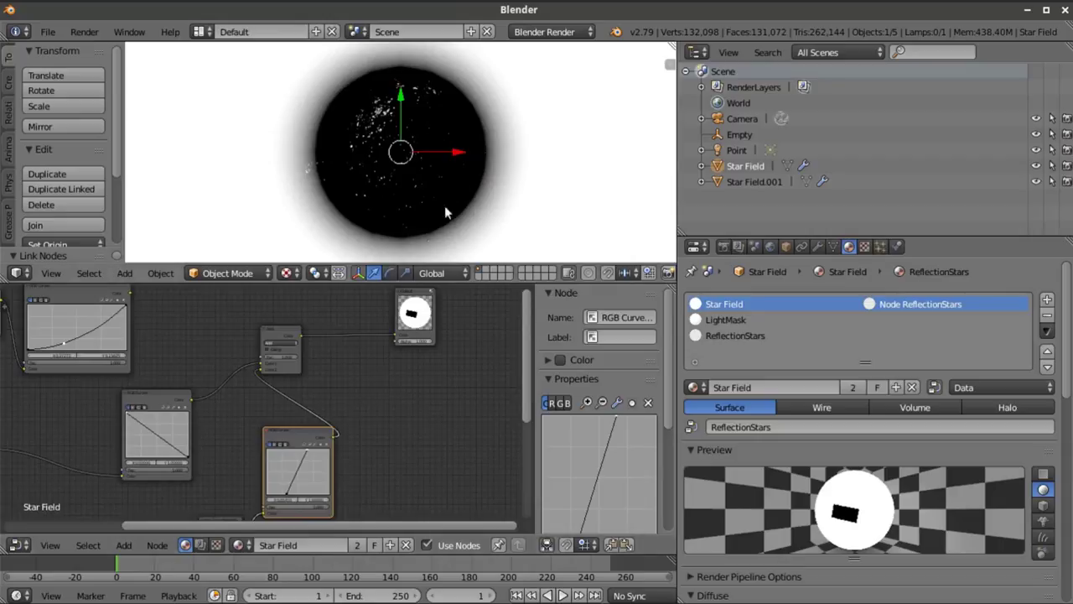
{"action": "scroll", "coordinate": [439, 176], "scroll_direction": "up", "scroll_amount": 4}
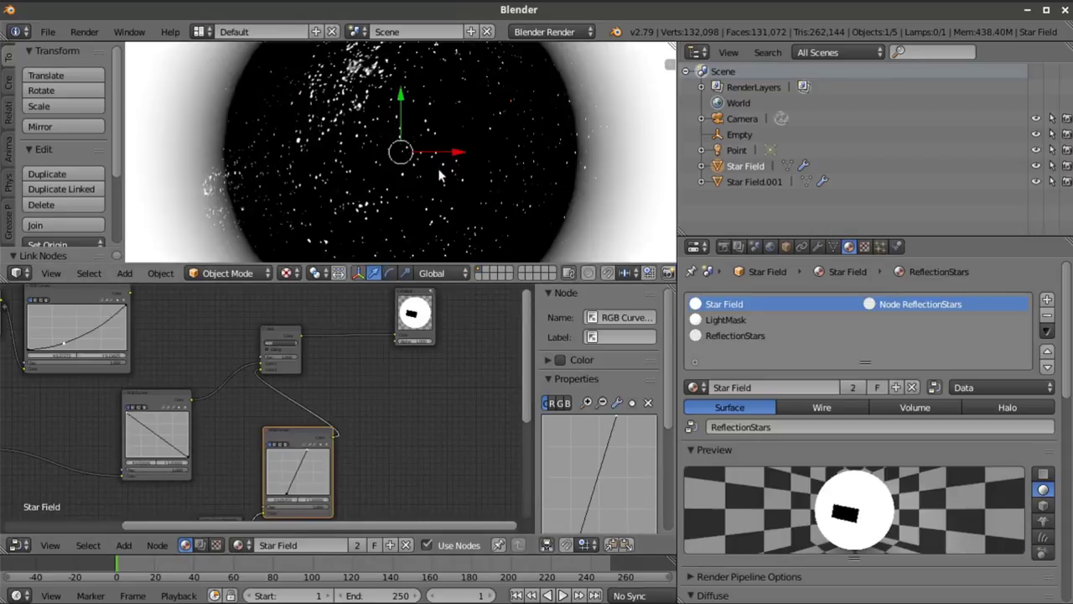
{"action": "middle_click_drag", "start_coordinate": [382, 422], "coordinate": [367, 394]}
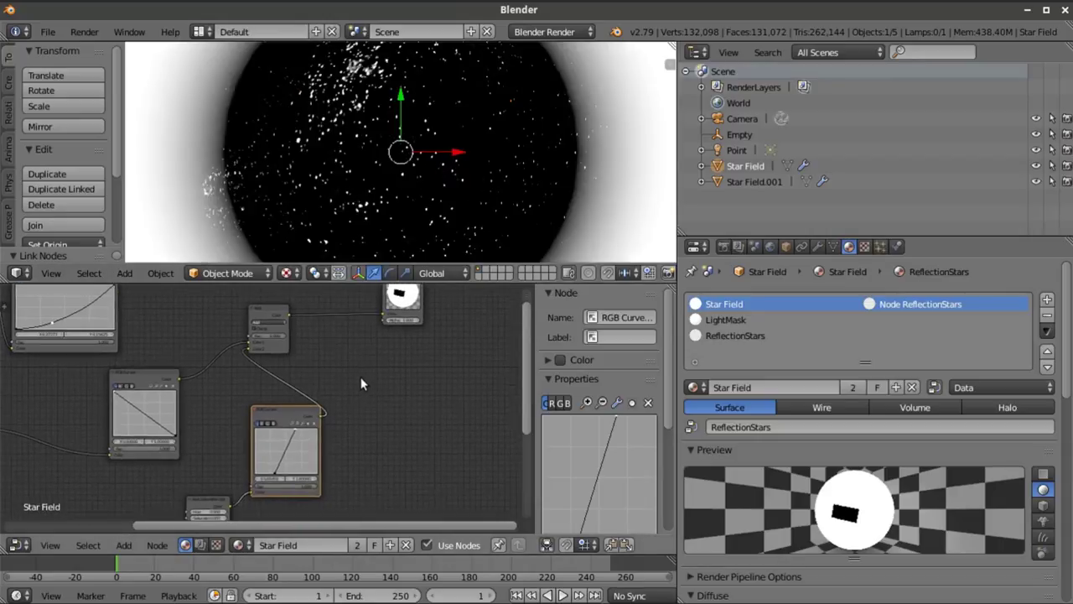
{"action": "scroll", "coordinate": [356, 189], "scroll_direction": "down", "scroll_amount": 3}
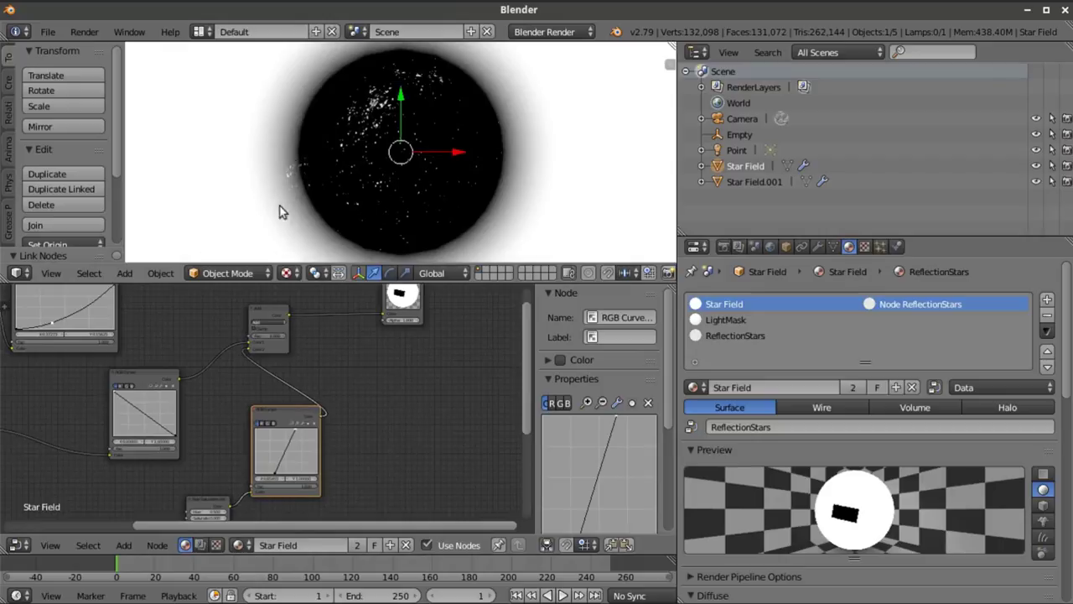
Reposition the Output node and link the Add node's Color output to the Output node's Alpha input
{"action": "scroll", "coordinate": [332, 379], "scroll_direction": "down", "scroll_amount": 2}
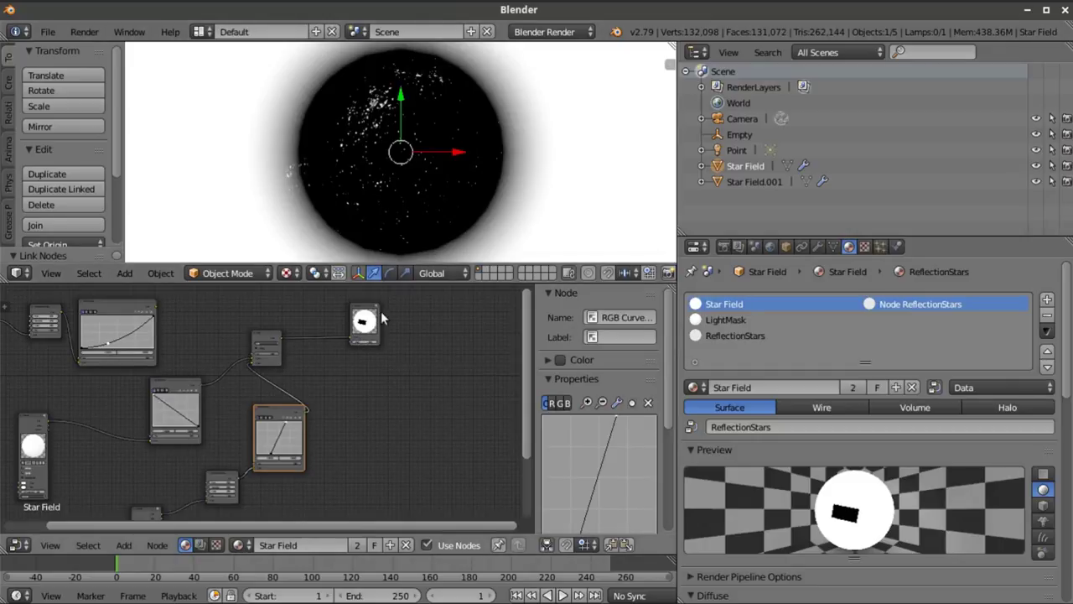
{"action": "scroll", "coordinate": [373, 375], "scroll_direction": "down", "scroll_amount": 2}
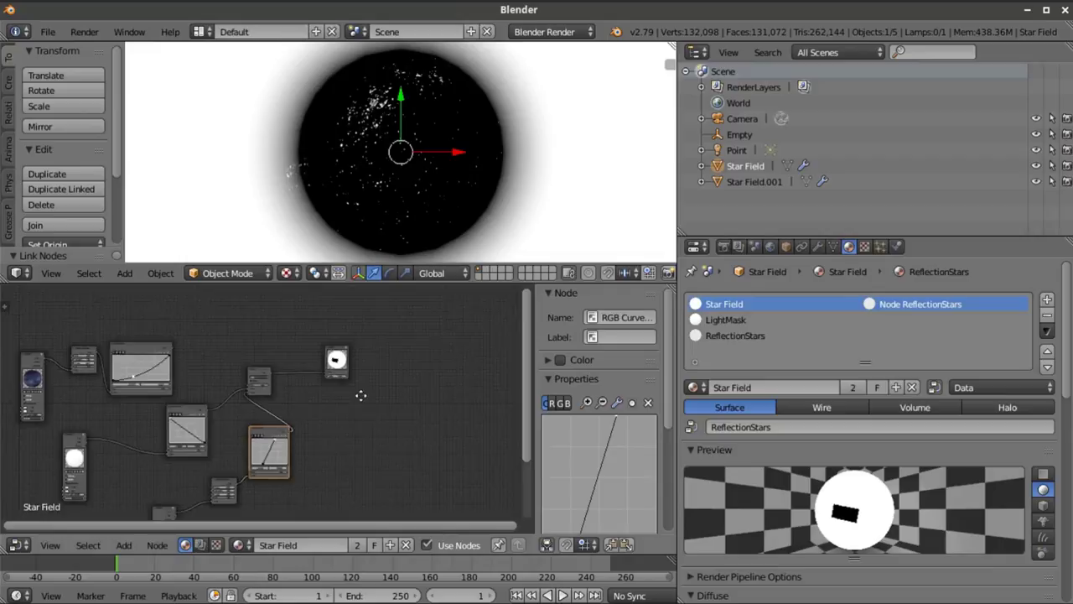
{"action": "left_click", "coordinate": [344, 356]}
{"action": "scroll", "coordinate": [322, 379], "scroll_direction": "up", "scroll_amount": 4}
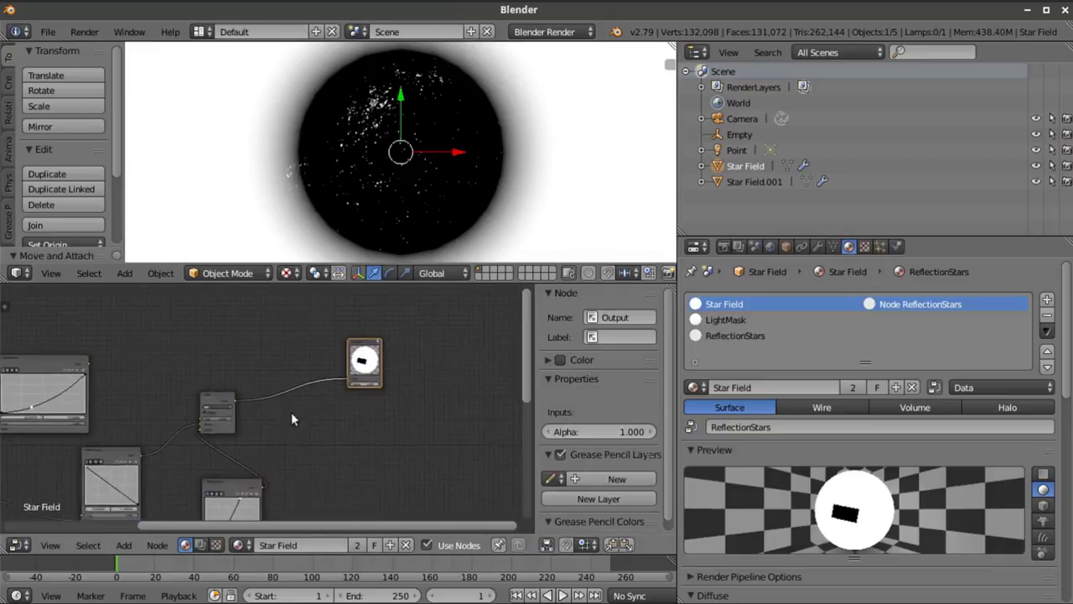
{"action": "left_click_drag", "start_coordinate": [225, 400], "coordinate": [382, 377]}
{"action": "scroll", "coordinate": [327, 366], "scroll_direction": "down", "scroll_amount": 1}
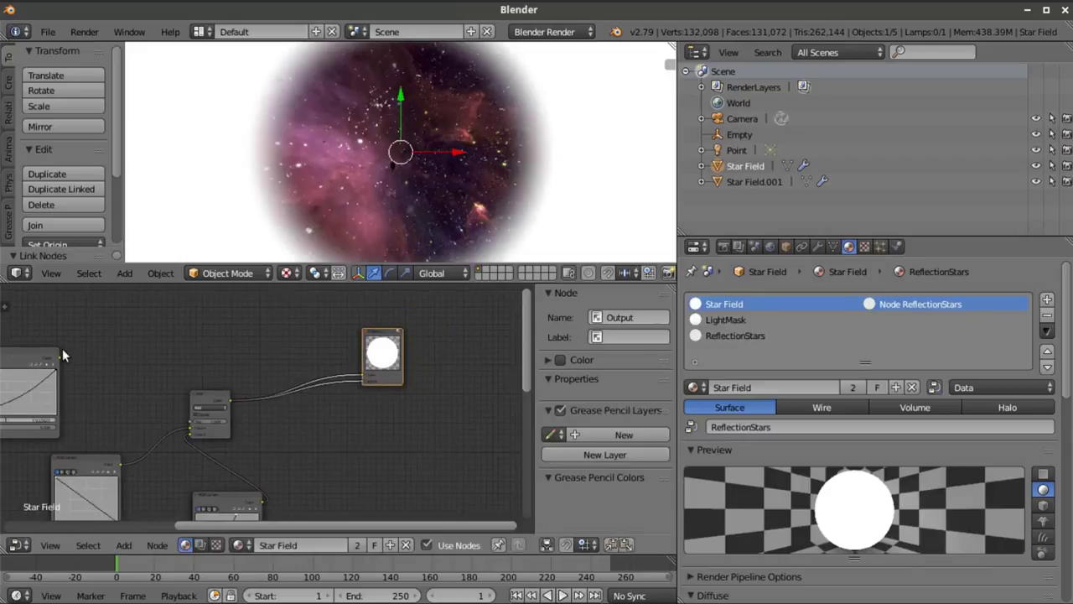
Link the uppermost RGB Curves node's Color output to the Output node's Color input and check the lensing edge in the viewport
{"action": "left_click_drag", "start_coordinate": [60, 356], "coordinate": [366, 379]}
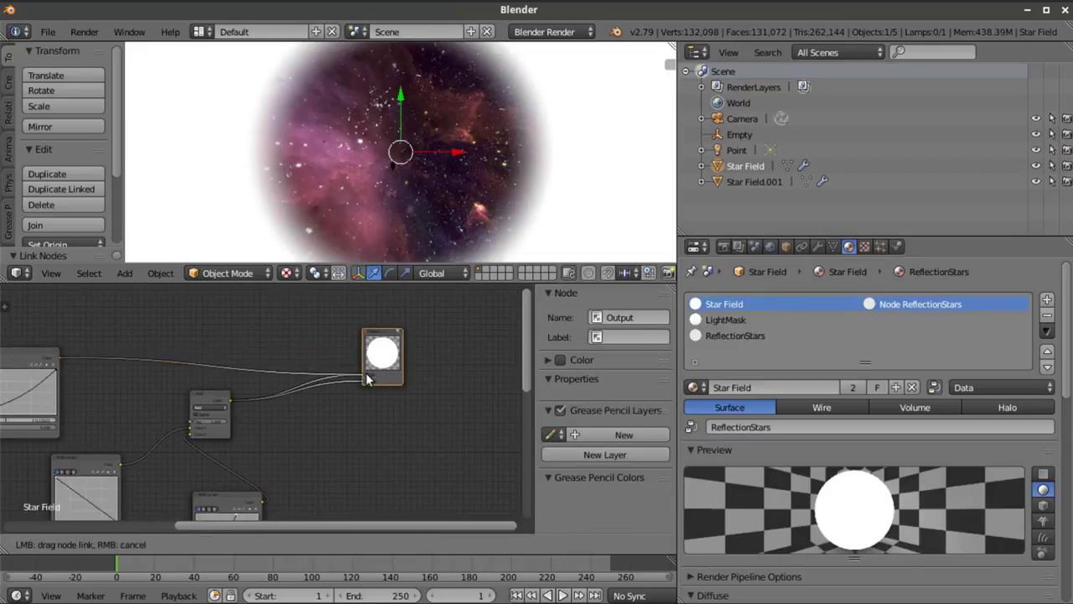
{"action": "left_click_drag", "start_coordinate": [367, 311], "coordinate": [369, 308]}
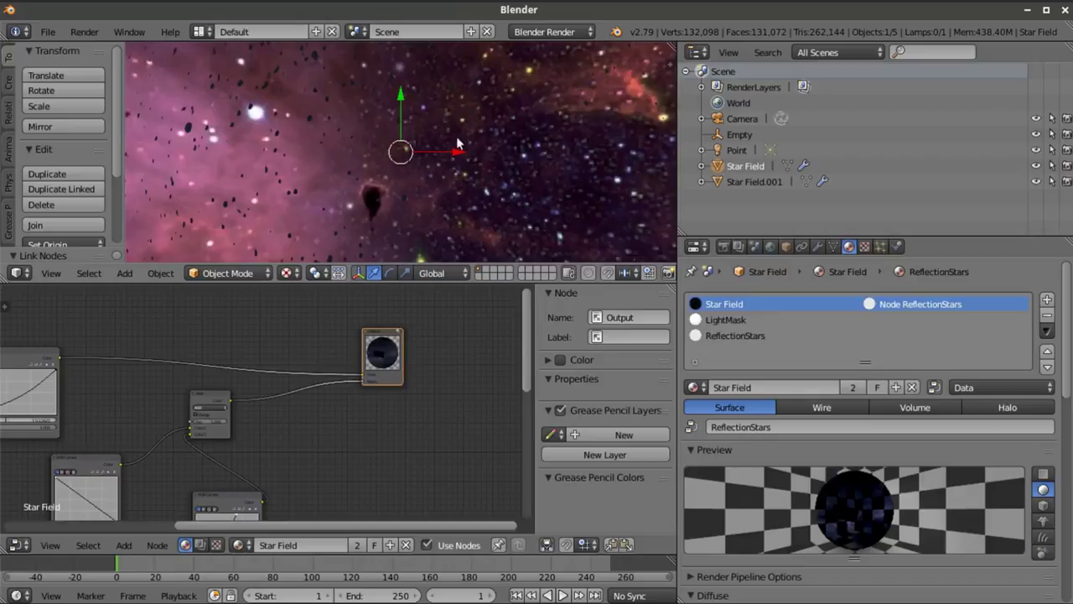
{"action": "scroll", "coordinate": [471, 156], "scroll_direction": "down", "scroll_amount": 4}
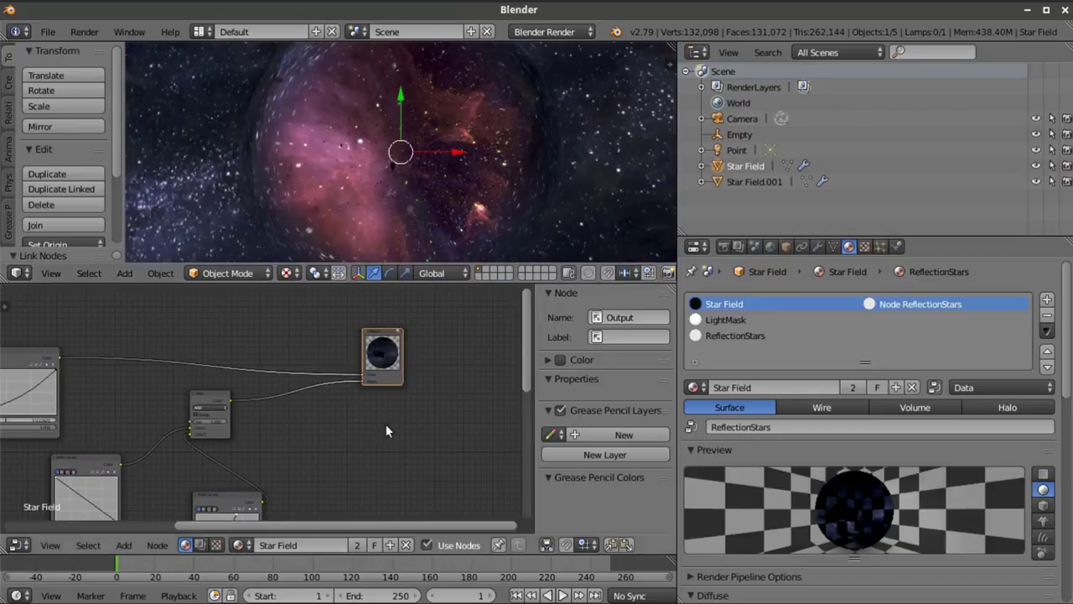
{"action": "scroll", "coordinate": [391, 434], "scroll_direction": "down", "scroll_amount": 2}
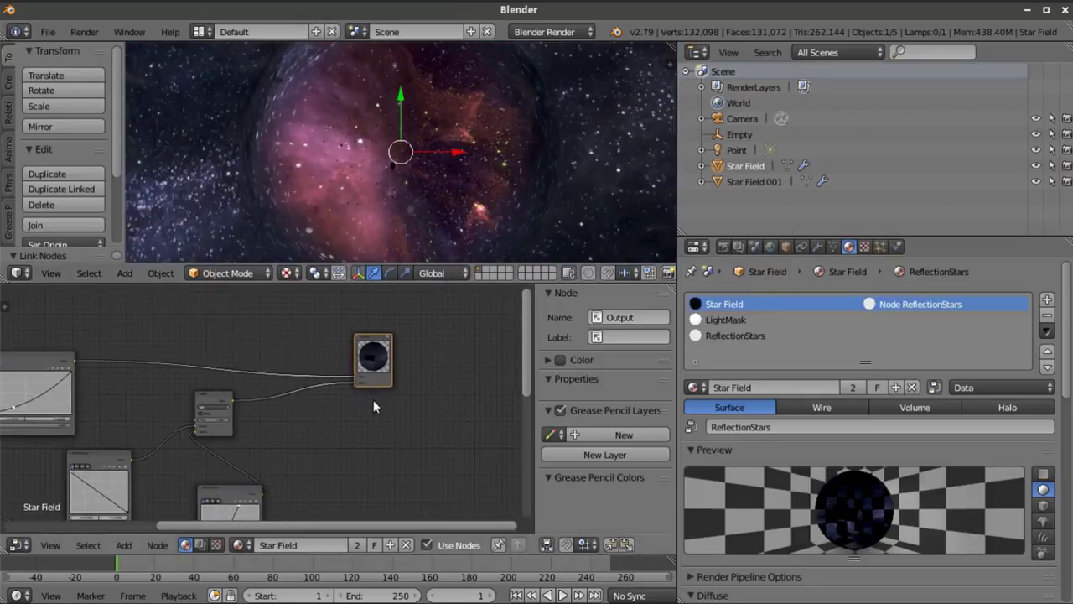
Spread the nodes apart, moving the Output node farther from the Add node and raising the uppermost RGB Curves node
{"action": "scroll", "coordinate": [367, 400], "scroll_direction": "up", "scroll_amount": 2}
{"action": "left_click_drag", "start_coordinate": [249, 400], "coordinate": [240, 412]}
{"action": "scroll", "coordinate": [274, 454], "scroll_direction": "down", "scroll_amount": 2}
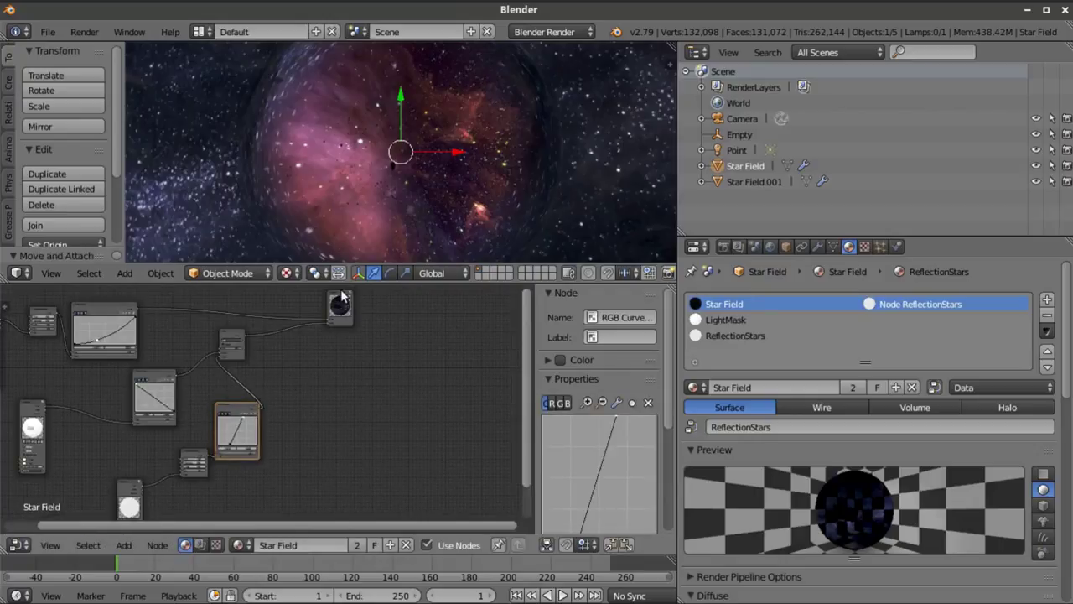
{"action": "left_click_drag", "start_coordinate": [341, 294], "coordinate": [379, 307]}
{"action": "scroll", "coordinate": [168, 490], "scroll_direction": "down", "scroll_amount": 1}
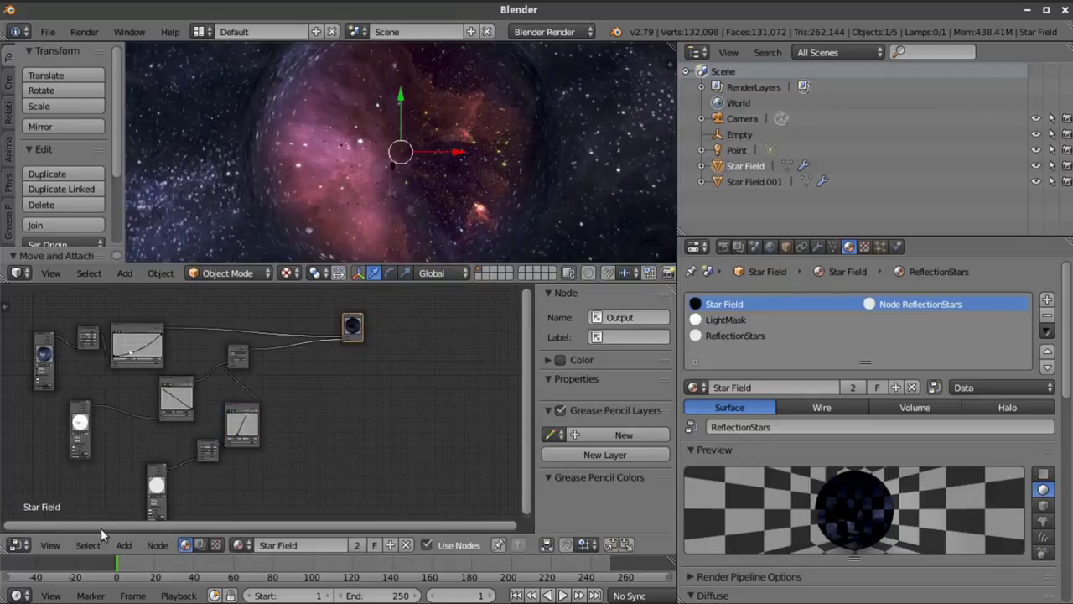
{"action": "left_click_drag", "start_coordinate": [150, 333], "coordinate": [158, 307]}
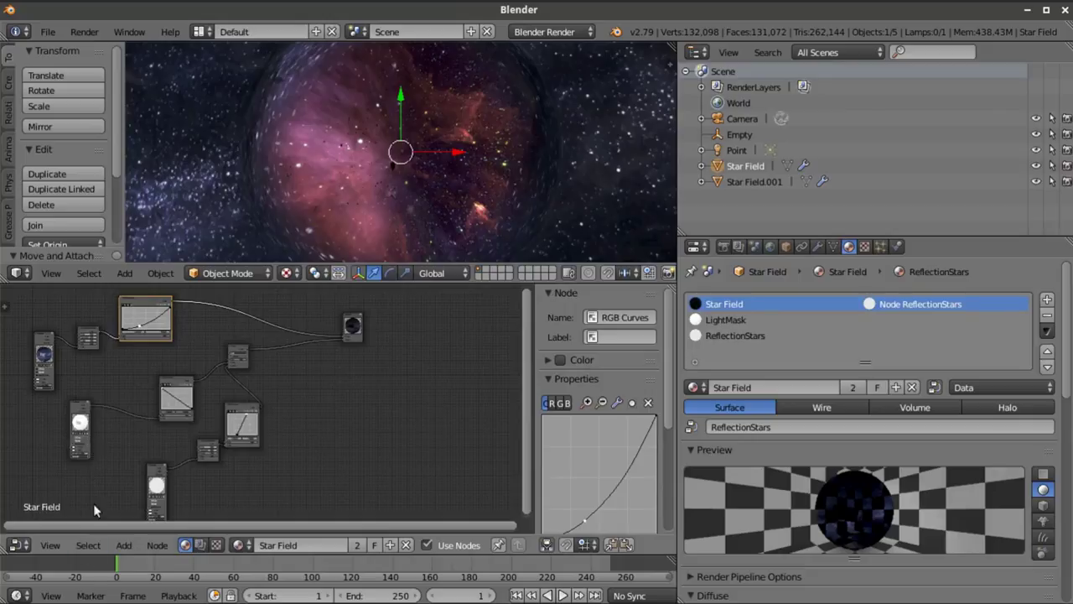
Add a MixRGB node and insert it on the link between the uppermost RGB Curves node and the Output node
{"action": "left_click", "coordinate": [123, 545]}
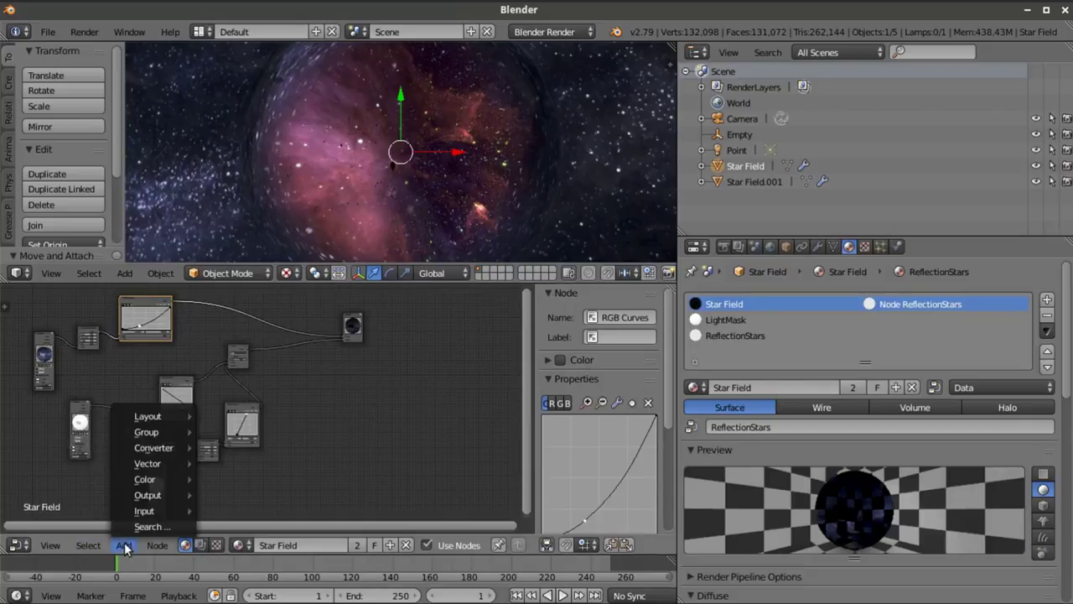
{"action": "mouse_move", "coordinate": [166, 481]}
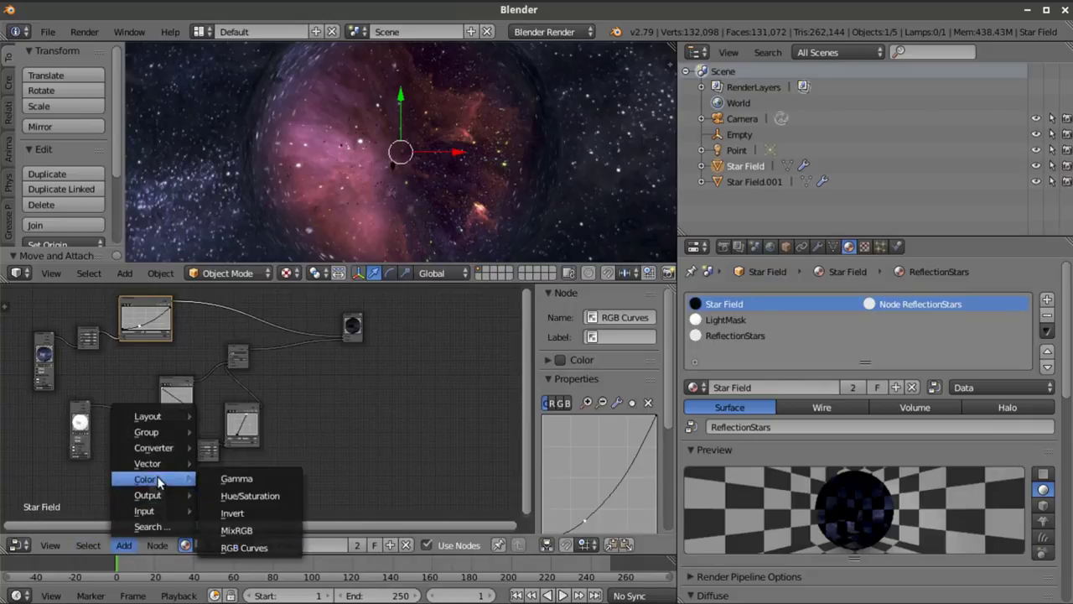
{"action": "left_click", "coordinate": [239, 529]}
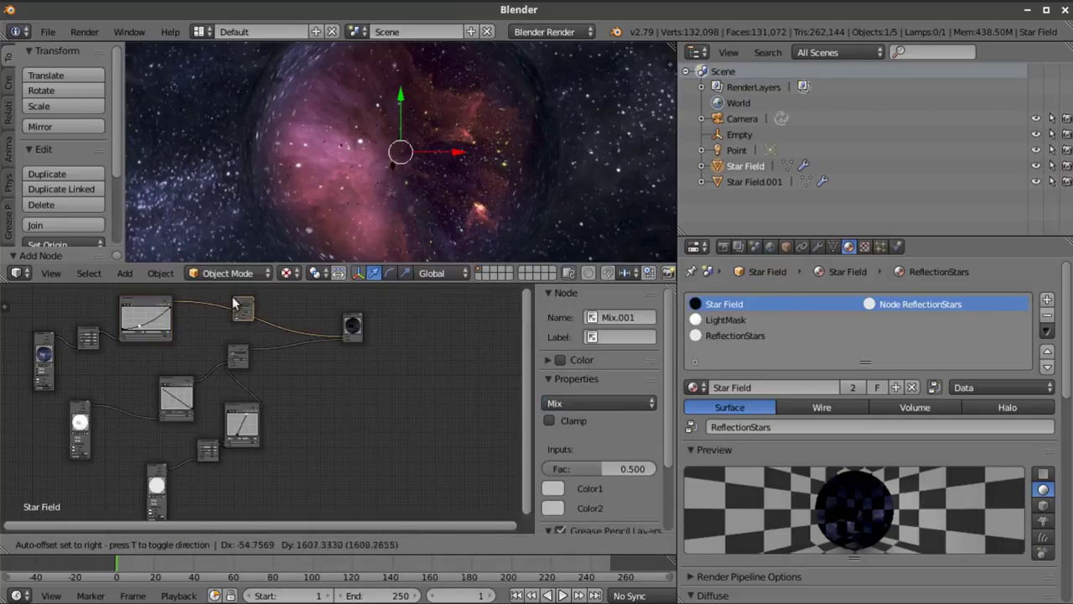
{"action": "left_click", "coordinate": [222, 340]}
{"action": "scroll", "coordinate": [187, 439], "scroll_direction": "up", "scroll_amount": 2}
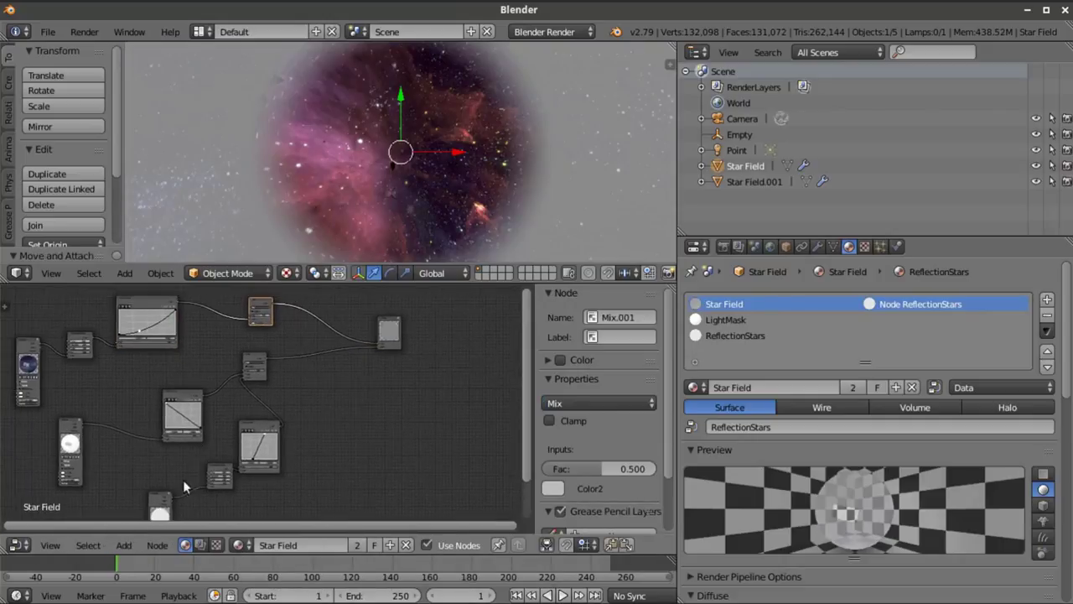
Link the lowest material node's Color output to the new Mix node's Color2 and the inverted RGB Curves output to its Fac
{"action": "left_click_drag", "start_coordinate": [174, 496], "coordinate": [279, 309]}
{"action": "scroll", "coordinate": [266, 428], "scroll_direction": "up", "scroll_amount": 2}
{"action": "scroll", "coordinate": [271, 433], "scroll_direction": "up", "scroll_amount": 1}
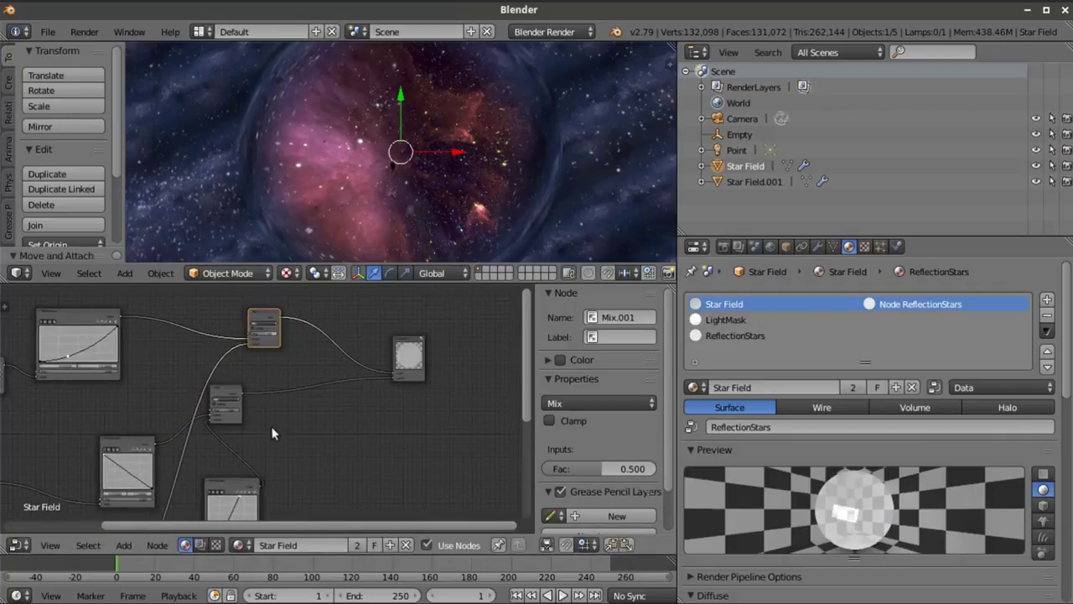
{"action": "left_click_drag", "start_coordinate": [154, 443], "coordinate": [258, 333]}
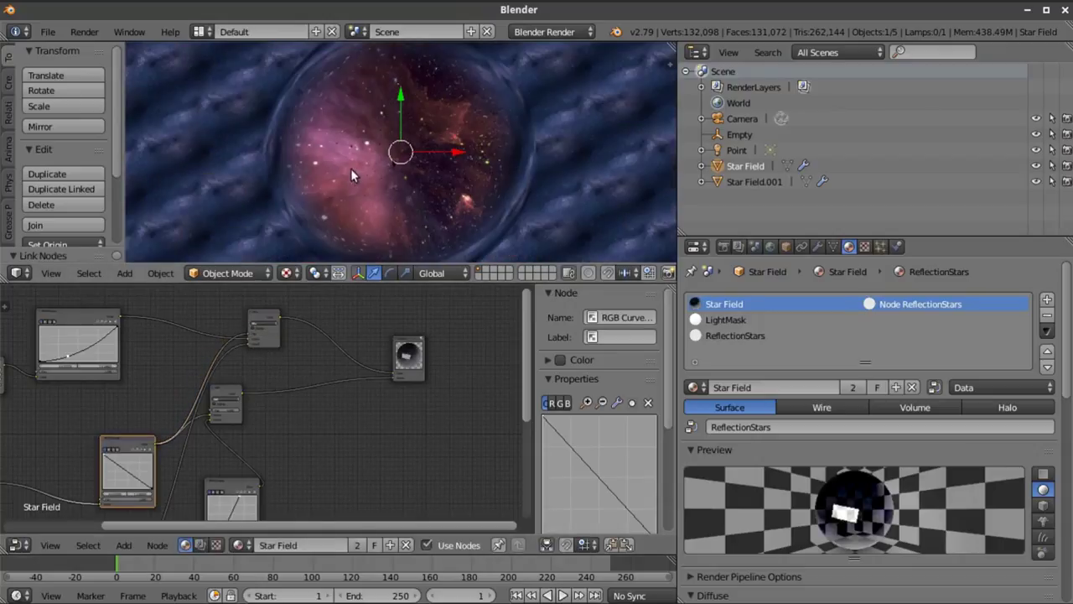
Swap the new Mix node's color links so the uppermost RGB Curves feeds Color2 and the material node Color1, and inspect the lensing
{"action": "scroll", "coordinate": [277, 392], "scroll_direction": "up", "scroll_amount": 2}
{"action": "scroll", "coordinate": [299, 385], "scroll_direction": "up", "scroll_amount": 1}
{"action": "middle_click_drag", "start_coordinate": [300, 385], "coordinate": [250, 442]}
{"action": "mouse_move", "coordinate": [246, 392]}
{"action": "left_mouse_down"}
{"action": "mouse_move", "coordinate": [240, 384]}
{"action": "mouse_move", "coordinate": [250, 410]}
{"action": "left_mouse_up"}
{"action": "scroll", "coordinate": [423, 149], "scroll_direction": "up", "scroll_amount": 3}
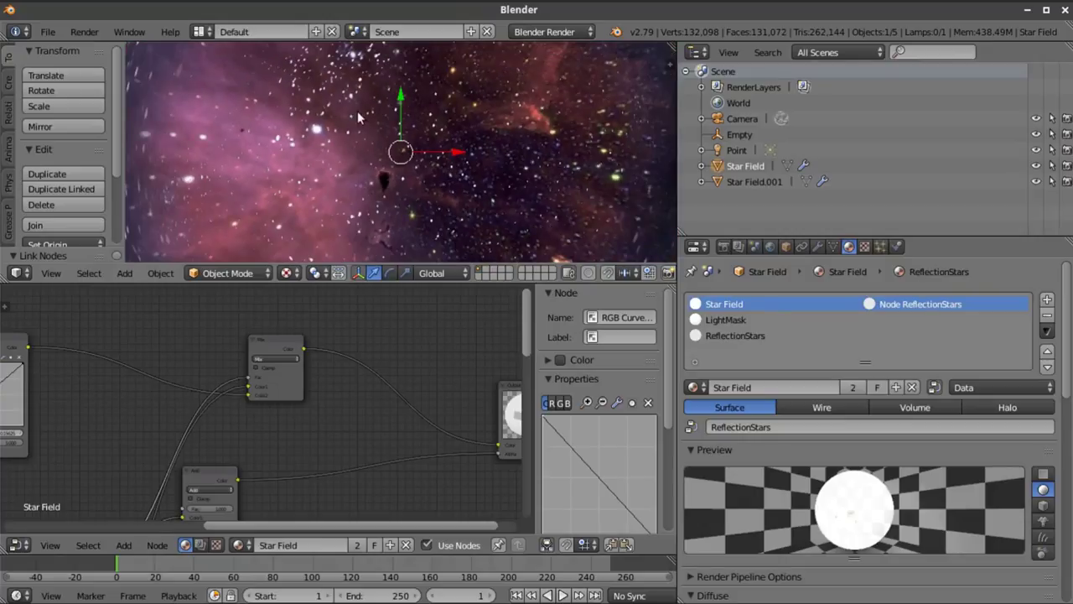
{"action": "scroll", "coordinate": [354, 117], "scroll_direction": "down", "scroll_amount": 2}
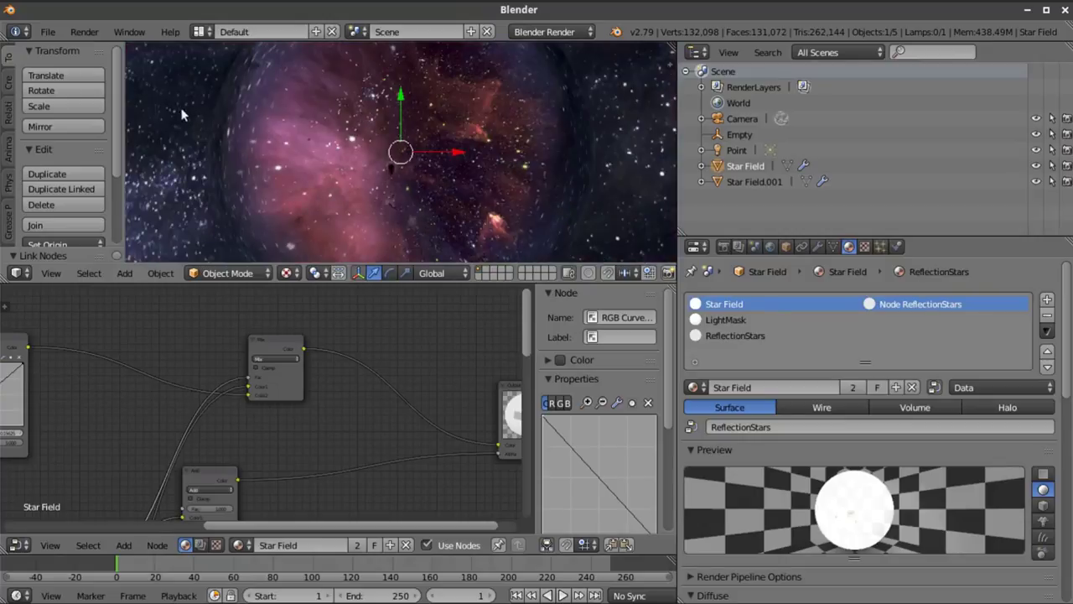
{"action": "scroll", "coordinate": [277, 126], "scroll_direction": "down", "scroll_amount": 3}
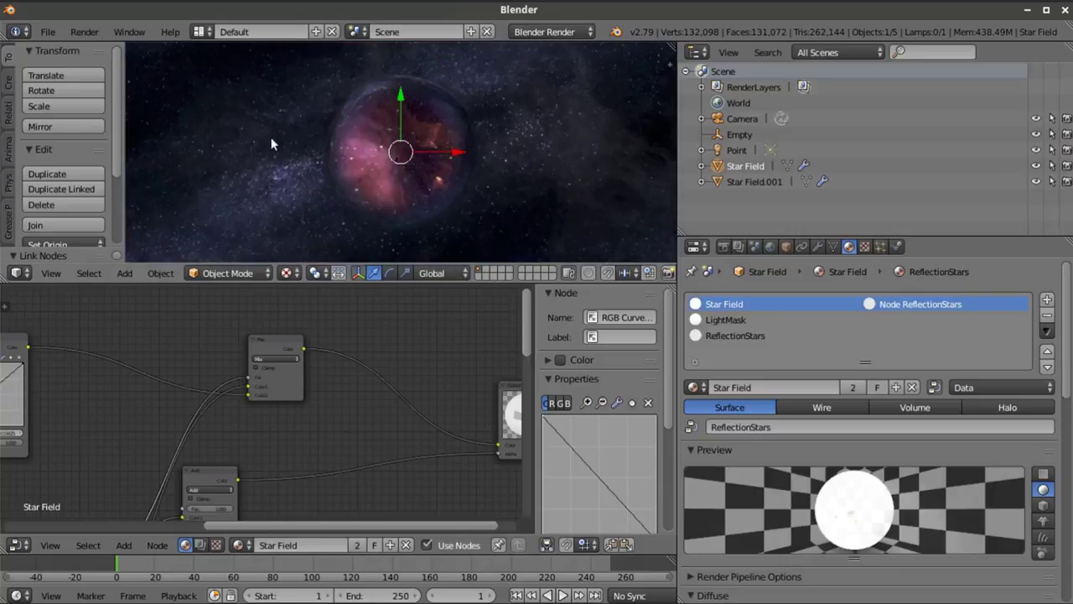
{"action": "scroll", "coordinate": [415, 188], "scroll_direction": "up", "scroll_amount": 5}
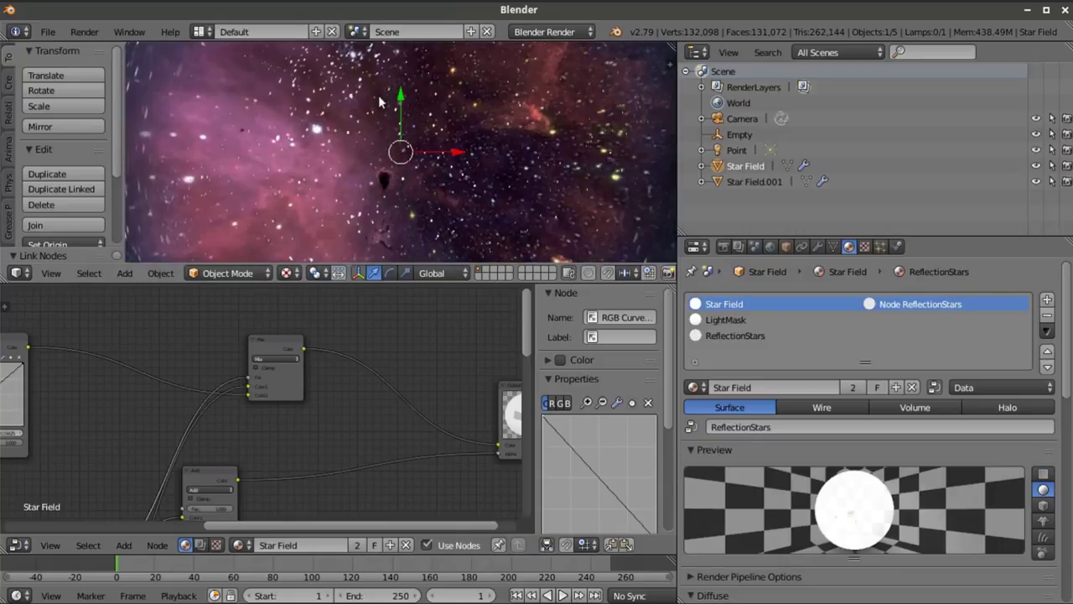
{"action": "scroll", "coordinate": [376, 96], "scroll_direction": "down", "scroll_amount": 2}
Shift the inverted RGB Curves node aside and insert a new RGB Curves node on its link to the Mix node's Fac
{"action": "scroll", "coordinate": [307, 414], "scroll_direction": "down", "scroll_amount": 4}
{"action": "left_click_drag", "start_coordinate": [185, 426], "coordinate": [144, 410]}
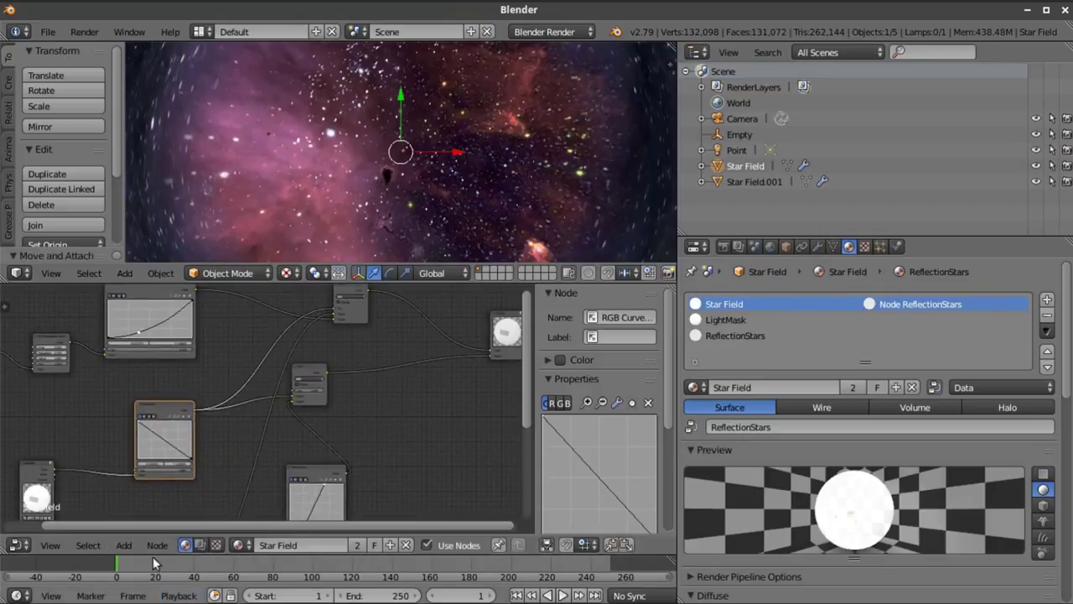
{"action": "left_click", "coordinate": [123, 545]}
{"action": "mouse_move", "coordinate": [189, 480]}
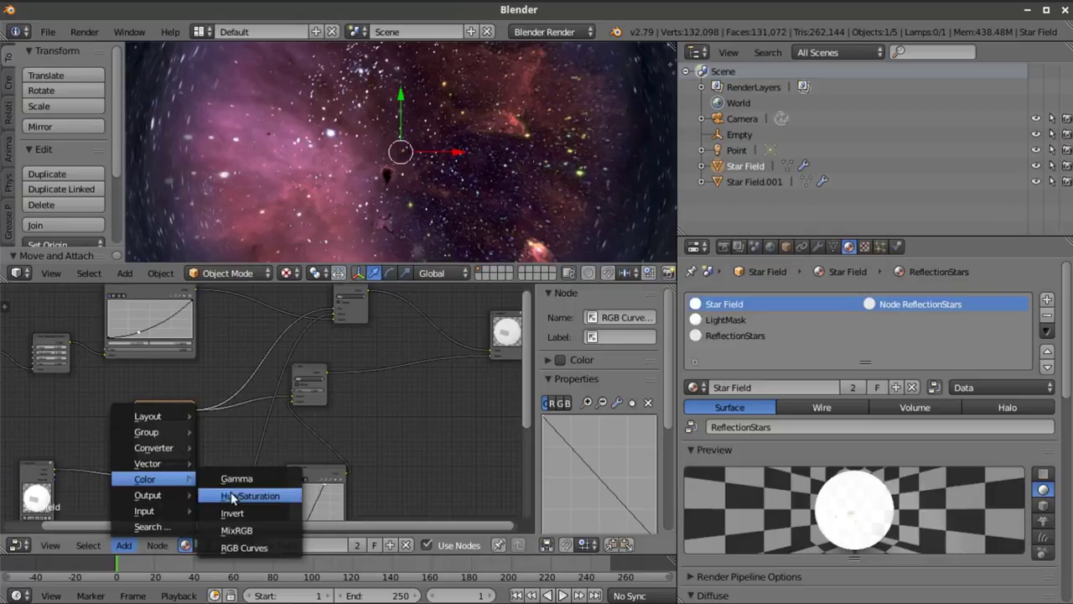
{"action": "left_click", "coordinate": [244, 546]}
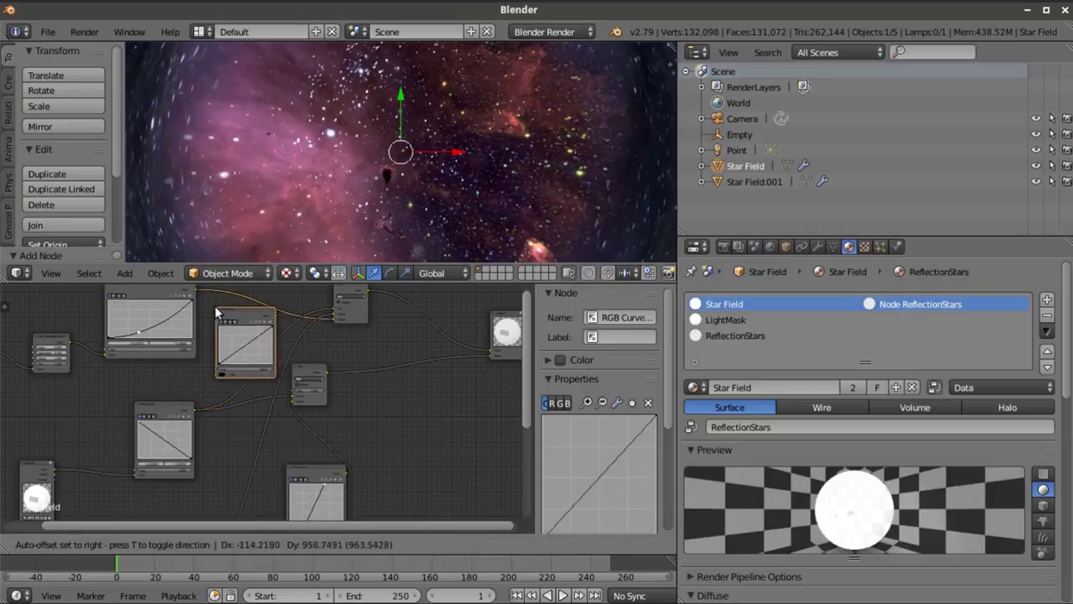
{"action": "left_click", "coordinate": [212, 309]}
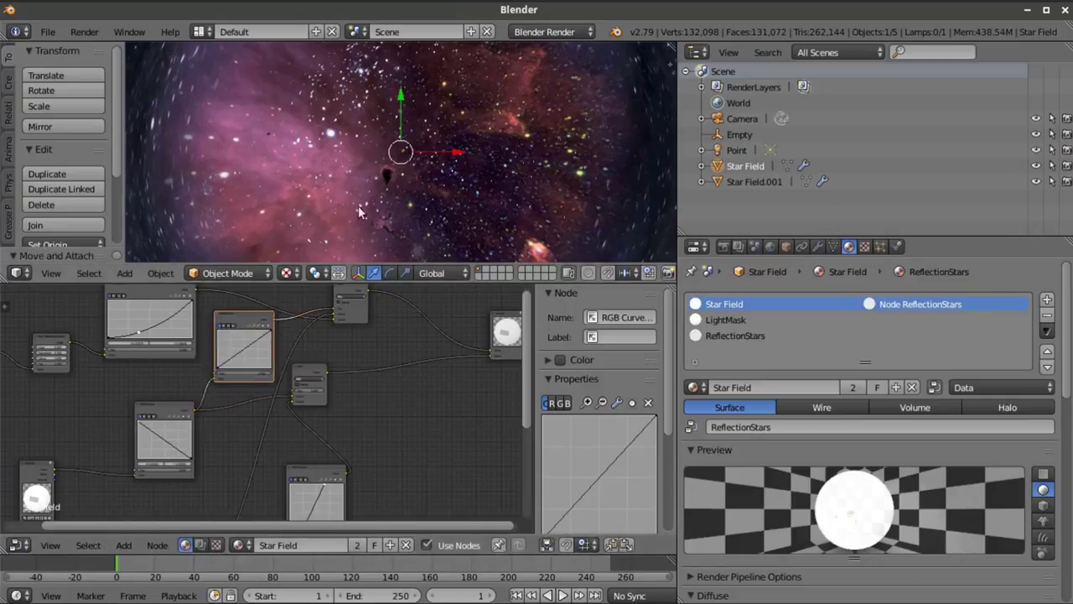
Add a point near the middle of the new RGB Curves node's curve and pull it slightly below the diagonal
{"action": "scroll", "coordinate": [220, 419], "scroll_direction": "up", "scroll_amount": 3}
{"action": "left_click_drag", "start_coordinate": [204, 466], "coordinate": [213, 471]}
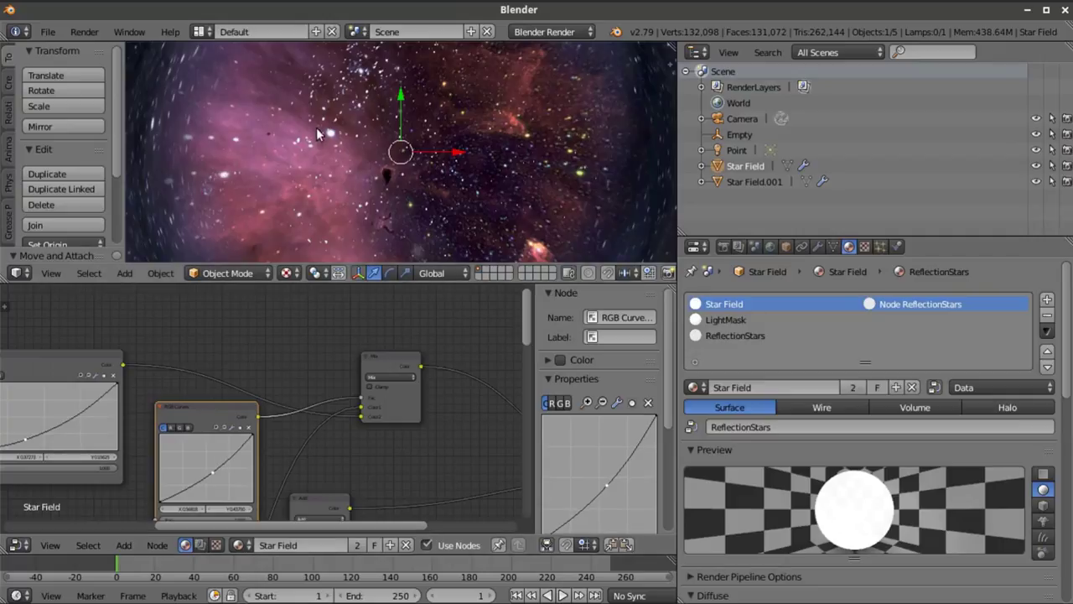
Link the inverted RGB Curves output directly to the upper Mix node's Fac and delete the RGB Curves node inserted between them
{"action": "scroll", "coordinate": [274, 305], "scroll_direction": "down", "scroll_amount": 2}
{"action": "middle_click_drag", "start_coordinate": [282, 515], "coordinate": [278, 477]}
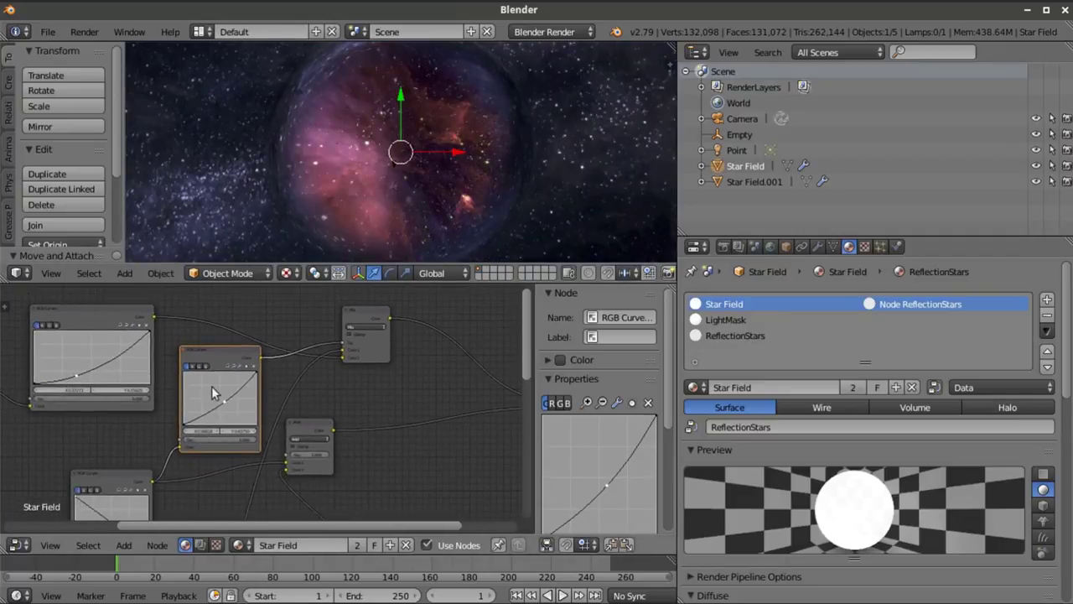
{"action": "left_click_drag", "start_coordinate": [153, 479], "coordinate": [343, 346]}
{"action": "left_click", "coordinate": [210, 354]}
{"action": "key", "text": "x"}
Shift the Add mix node aside and insert a new RGB Curves node on the link into its Color2 input
{"action": "scroll", "coordinate": [305, 421], "scroll_direction": "down", "scroll_amount": 2}
{"action": "middle_click_drag", "start_coordinate": [305, 421], "coordinate": [268, 374]}
{"action": "left_click_drag", "start_coordinate": [222, 348], "coordinate": [320, 343]}
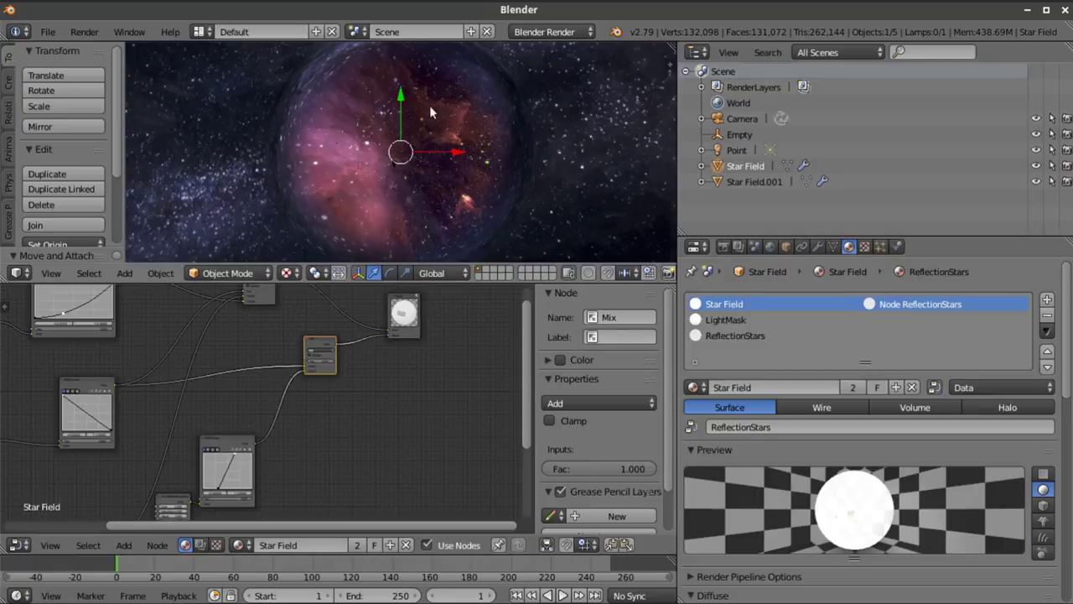
{"action": "scroll", "coordinate": [366, 208], "scroll_direction": "up", "scroll_amount": 3}
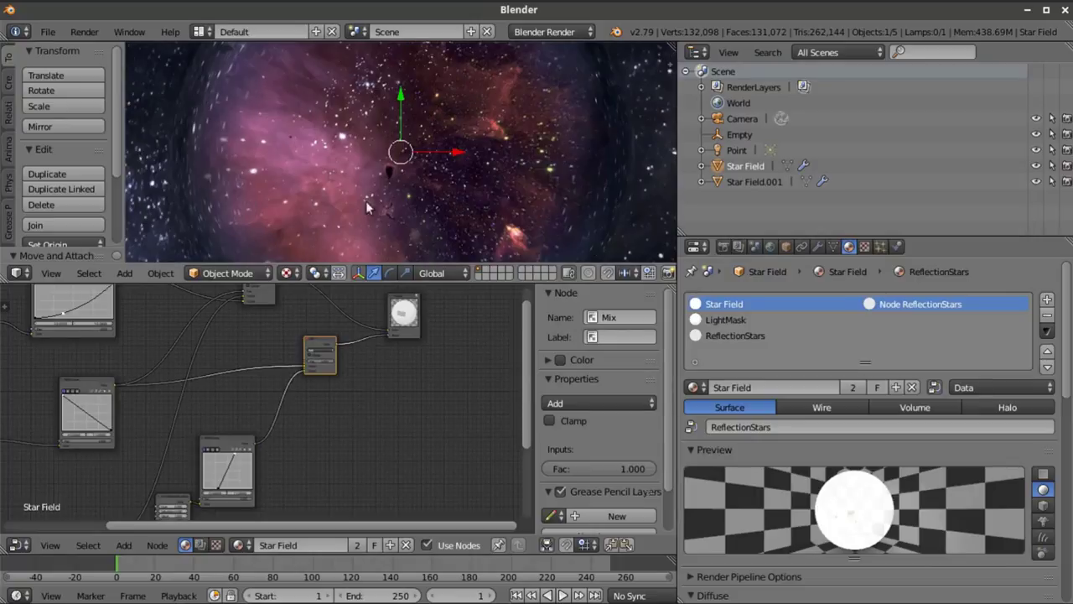
{"action": "left_click", "coordinate": [123, 545]}
{"action": "mouse_move", "coordinate": [146, 479]}
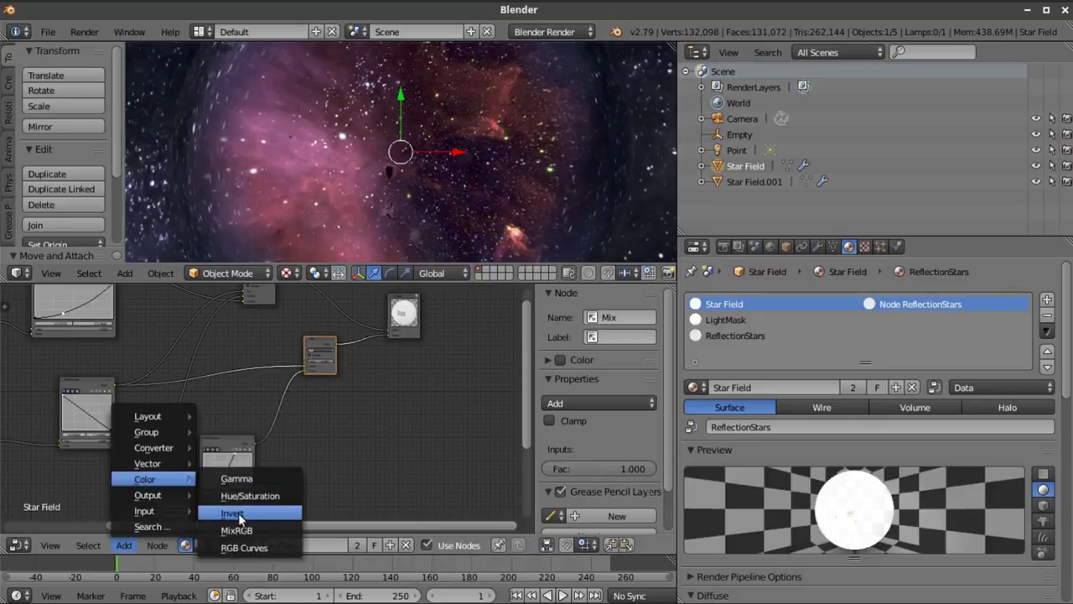
{"action": "left_click", "coordinate": [251, 546]}
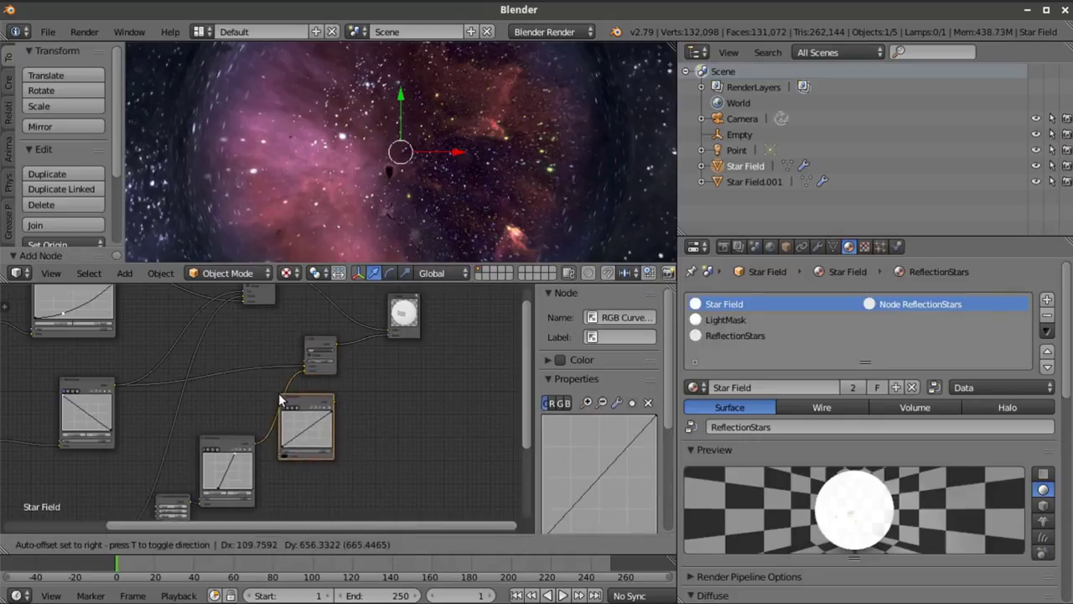
{"action": "left_click", "coordinate": [282, 401]}
Add a point to the inserted RGB Curves node's curve, pull it below the diagonal, and inspect the lensing edge
{"action": "scroll", "coordinate": [400, 443], "scroll_direction": "up", "scroll_amount": 2}
{"action": "middle_click_drag", "start_coordinate": [400, 443], "coordinate": [330, 417]}
{"action": "left_click_drag", "start_coordinate": [275, 422], "coordinate": [281, 430]}
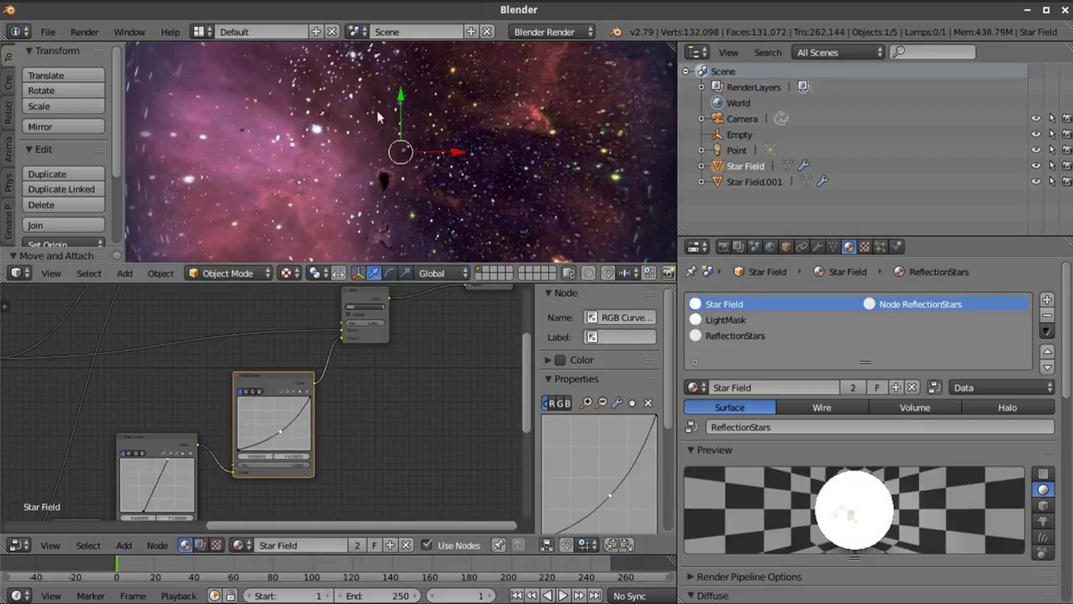
{"action": "scroll", "coordinate": [383, 90], "scroll_direction": "down", "scroll_amount": 4}
{"action": "scroll", "coordinate": [408, 145], "scroll_direction": "down", "scroll_amount": 1}
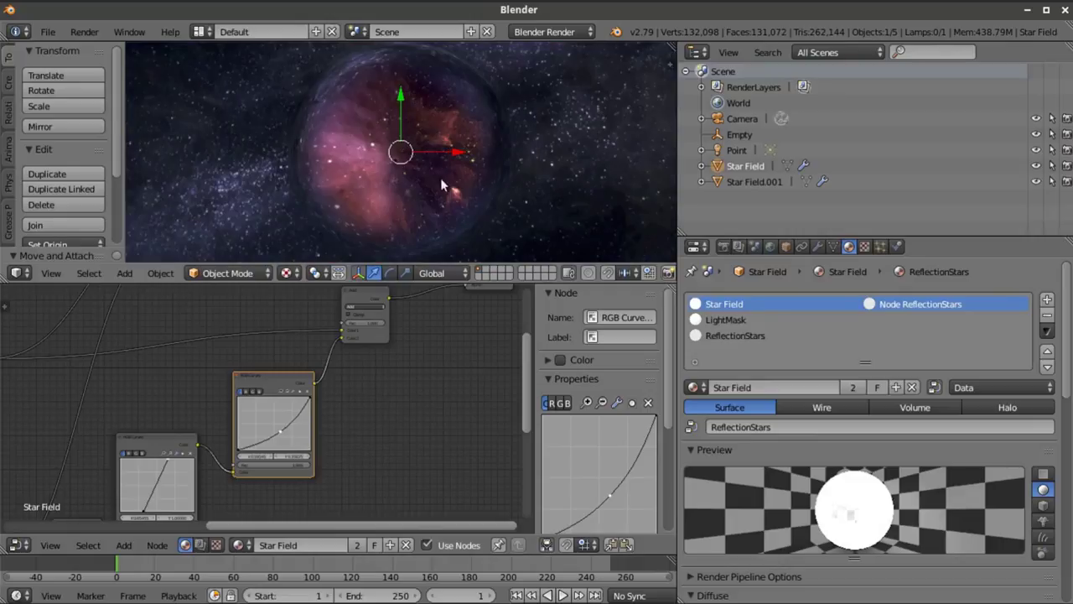
{"action": "scroll", "coordinate": [442, 169], "scroll_direction": "up", "scroll_amount": 2}
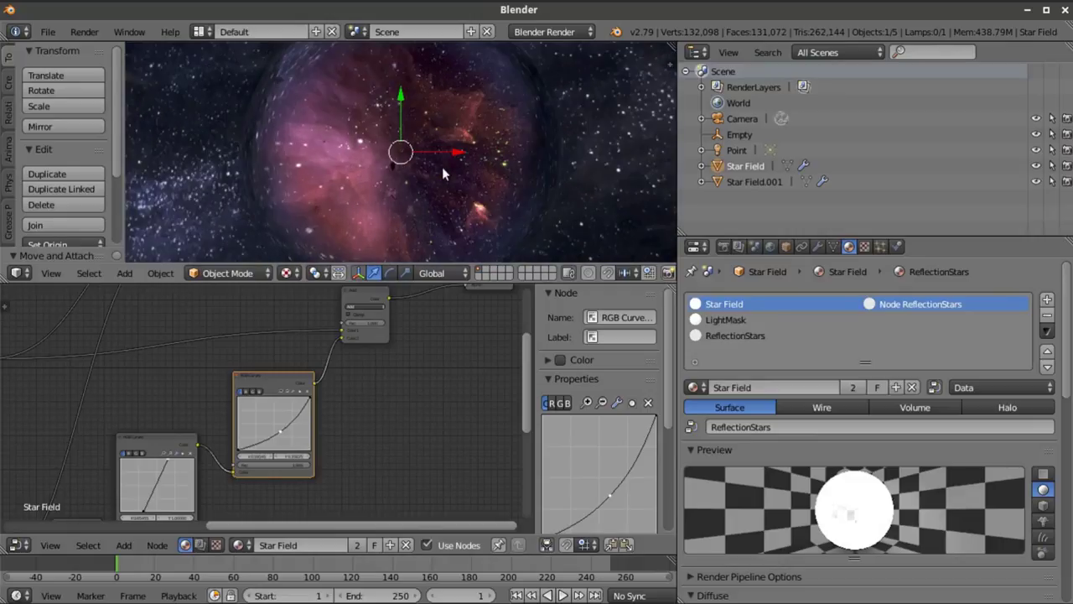
{"action": "scroll", "coordinate": [460, 155], "scroll_direction": "down", "scroll_amount": 2}
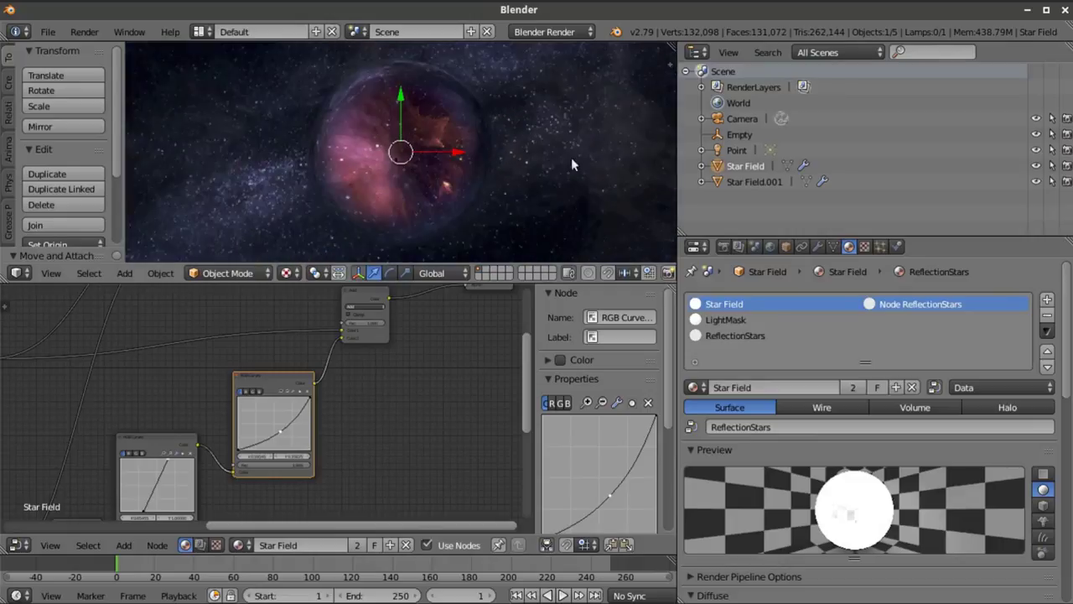
View the two star field planes edge-on and select Star Field.001 in the Outliner
{"action": "left_click", "coordinate": [726, 165]}
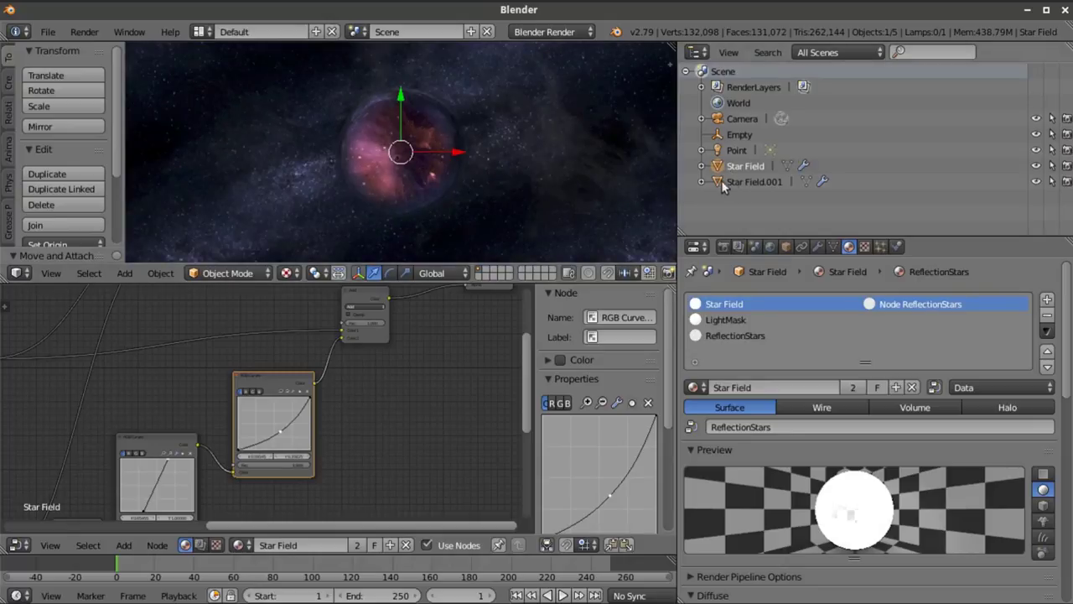
{"action": "middle_click_drag", "start_coordinate": [510, 156], "coordinate": [486, 185]}
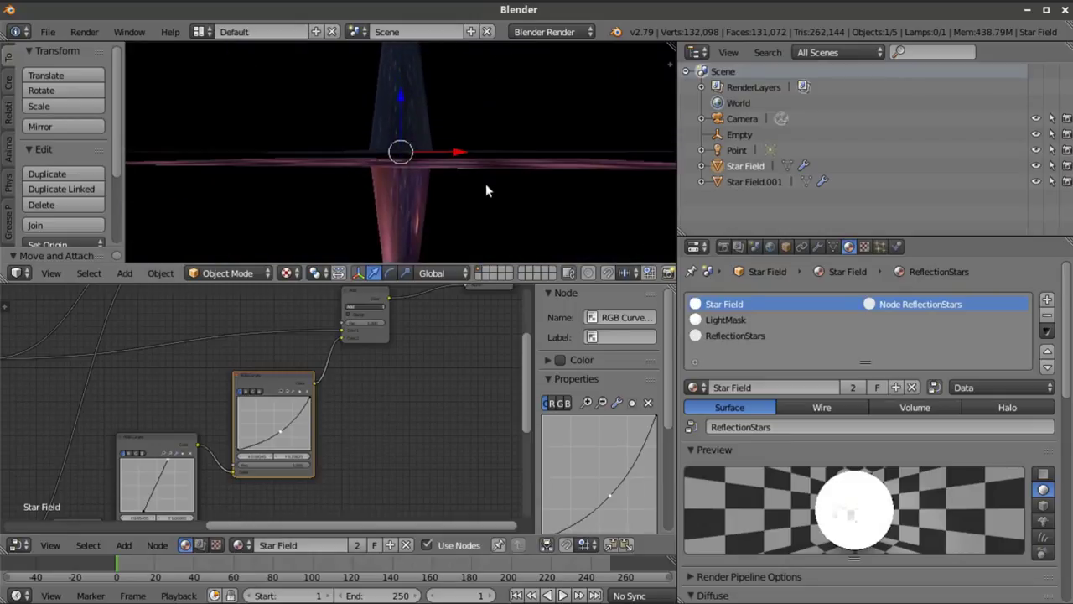
{"action": "left_click", "coordinate": [718, 183]}
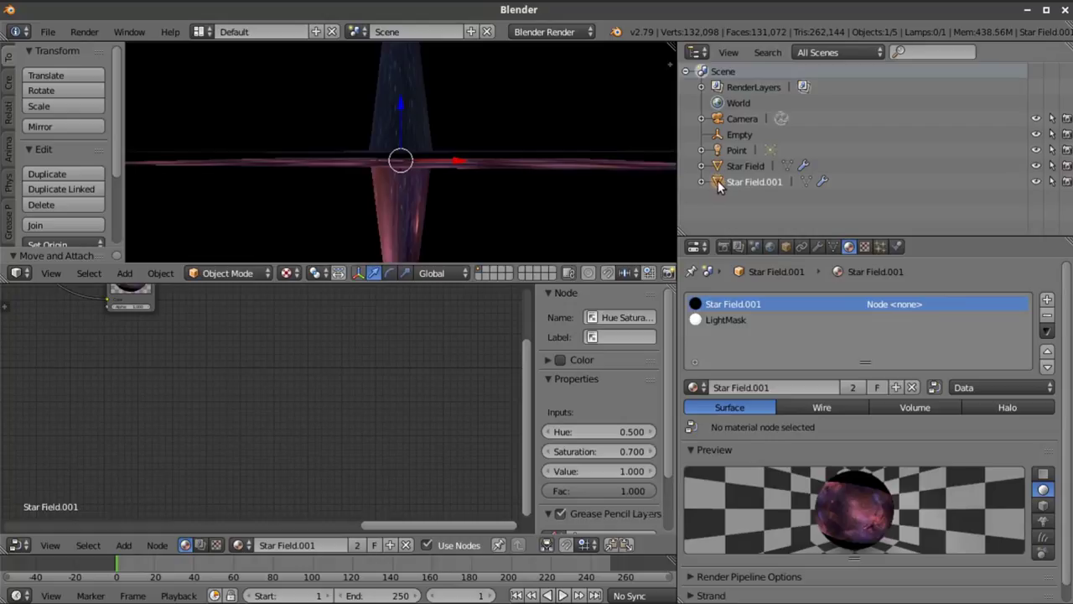
Try to parent Star Field.001 to Star Field, and undo the parenting
{"action": "left_click_drag", "start_coordinate": [717, 181], "coordinate": [717, 165]}
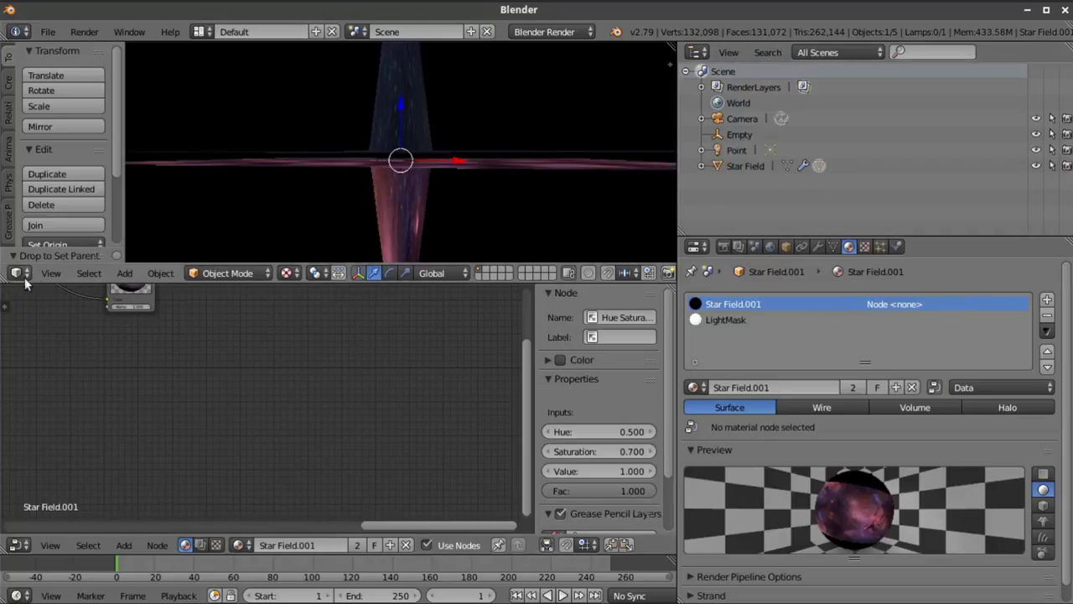
{"action": "left_click", "coordinate": [51, 273]}
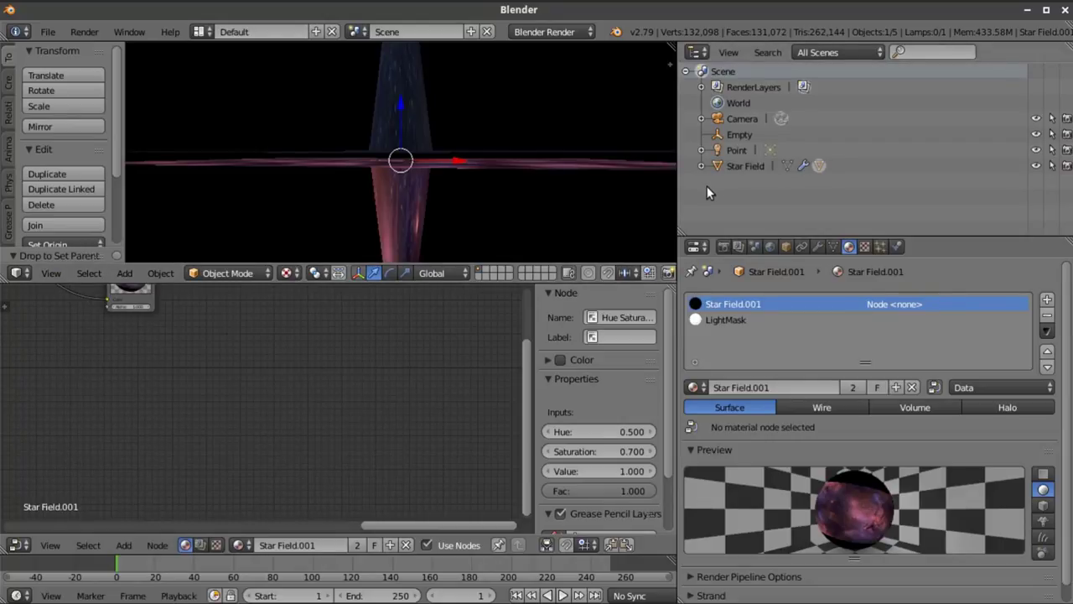
{"action": "key", "text": "shift+d"}
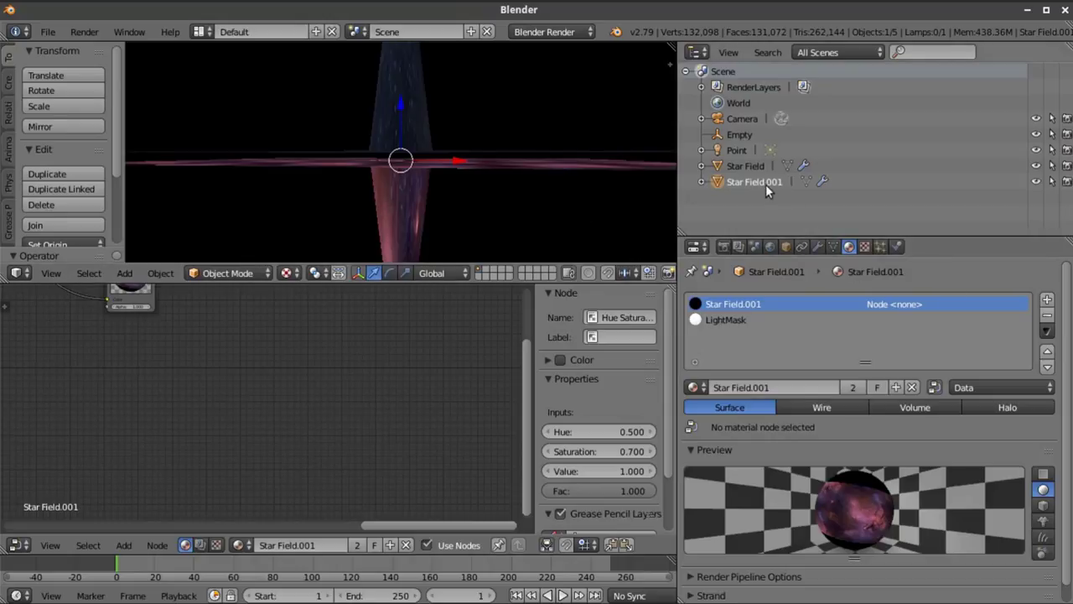
Add a Copy Location constraint to Star Field.001 with Star Field as its target
{"action": "left_click", "coordinate": [803, 248]}
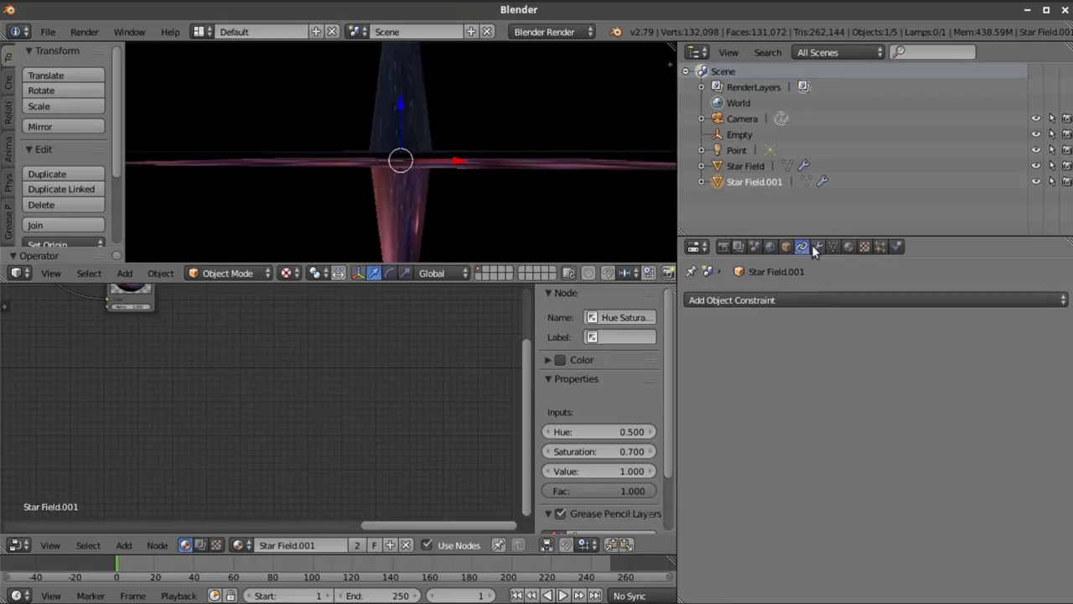
{"action": "left_click", "coordinate": [794, 298]}
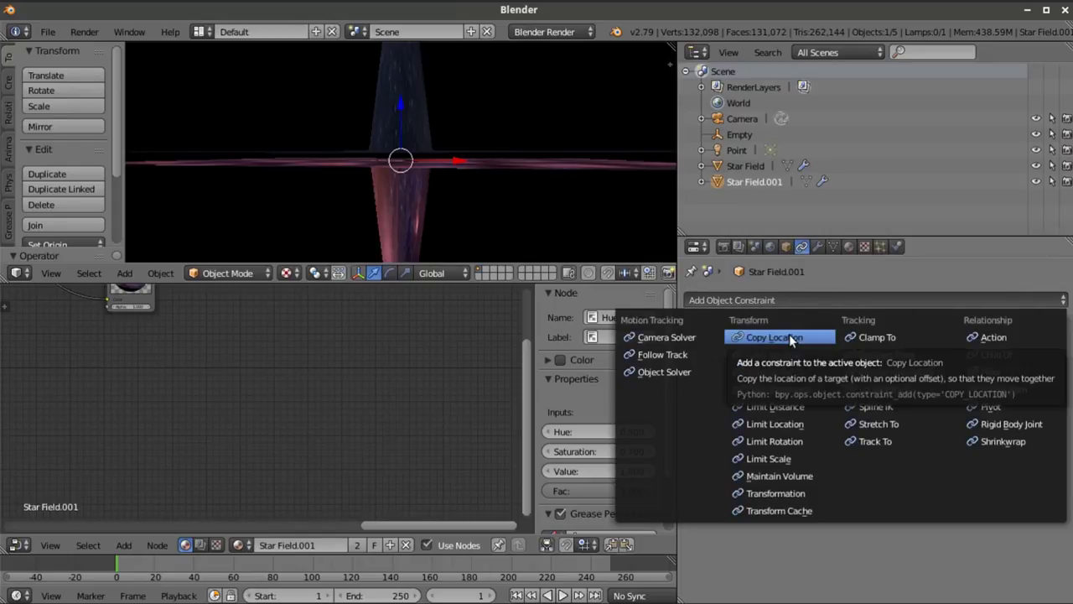
{"action": "left_click", "coordinate": [788, 337]}
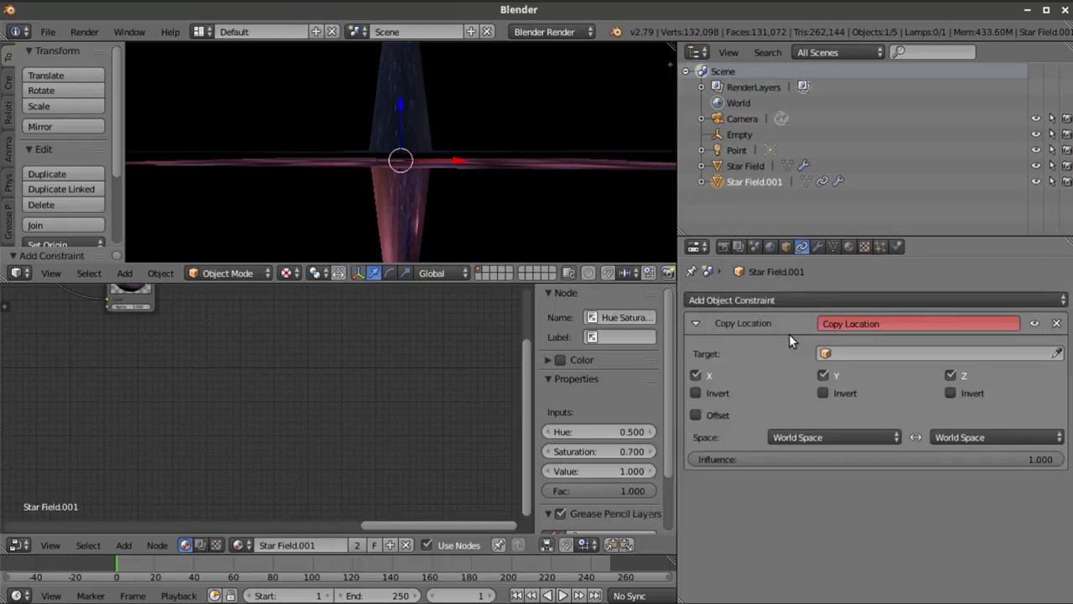
{"action": "left_click", "coordinate": [843, 352]}
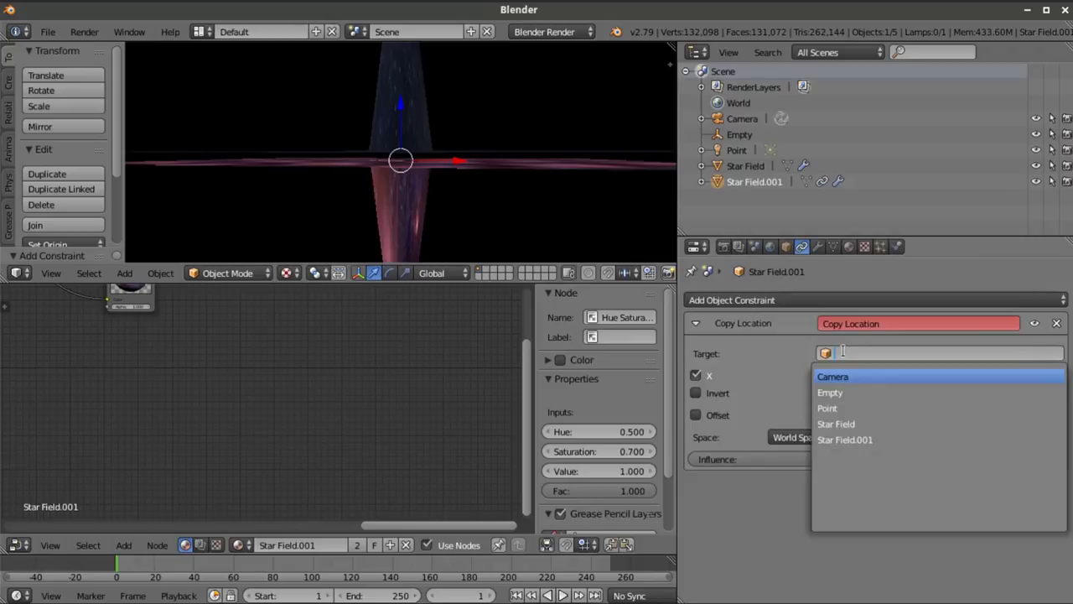
{"action": "left_click", "coordinate": [861, 424]}
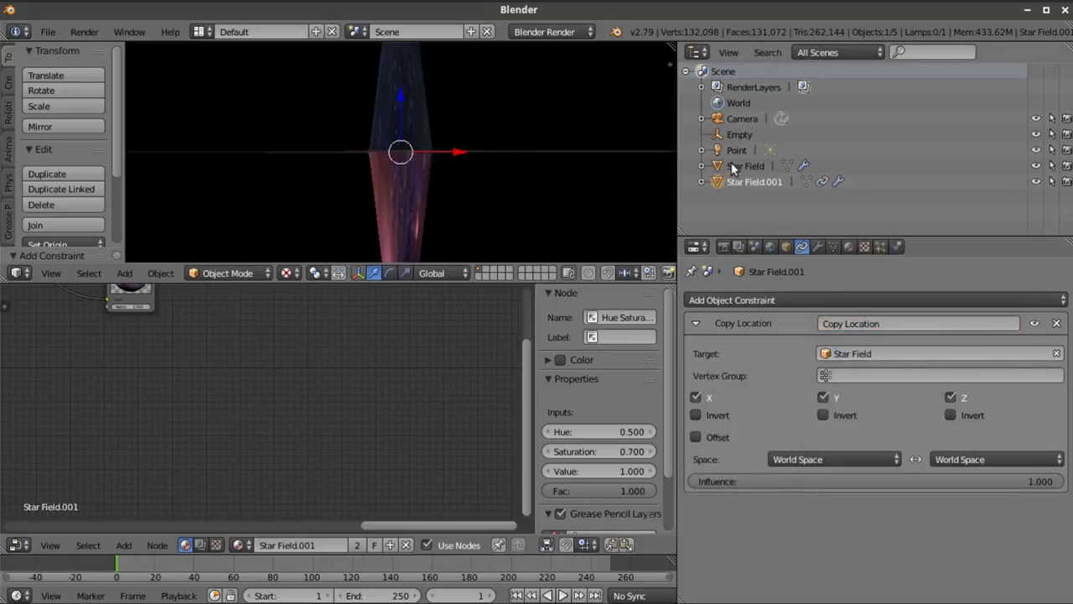
Exclude Z from the Copy Location constraint and invert both its X and Y axes
{"action": "left_click", "coordinate": [950, 396]}
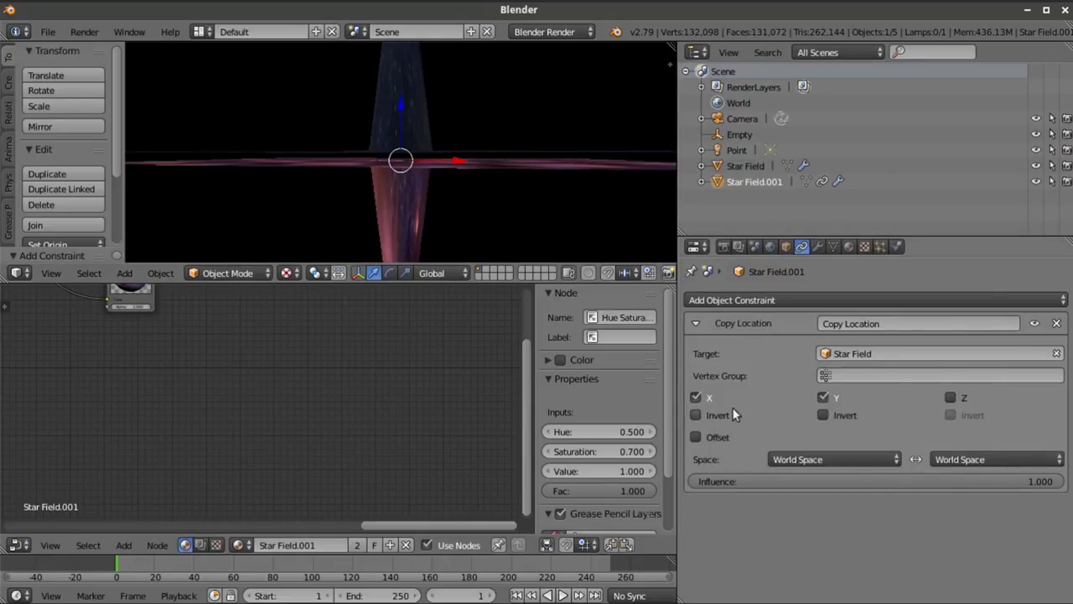
{"action": "left_click", "coordinate": [695, 414]}
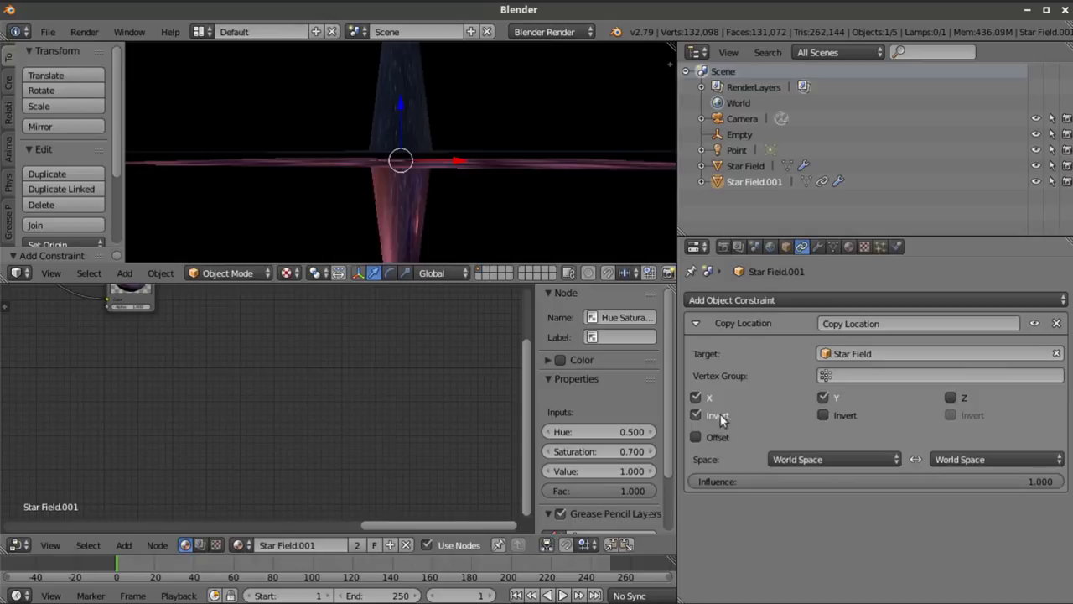
{"action": "left_click", "coordinate": [823, 415]}
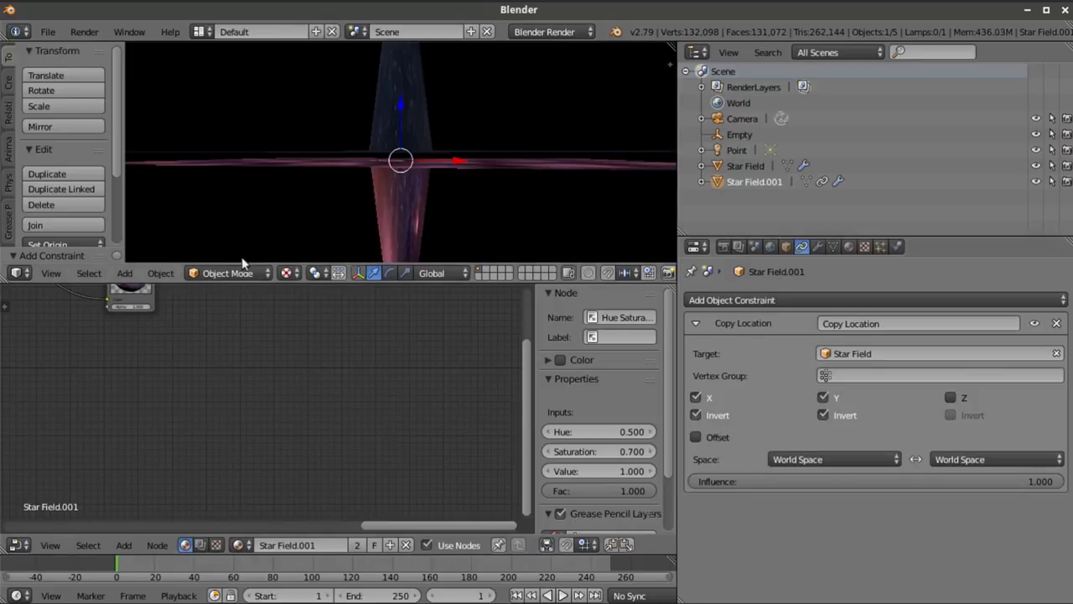
Switch the 3D view to the camera, expand it over the node editor, and select the camera to check its framing
{"action": "left_click", "coordinate": [47, 270]}
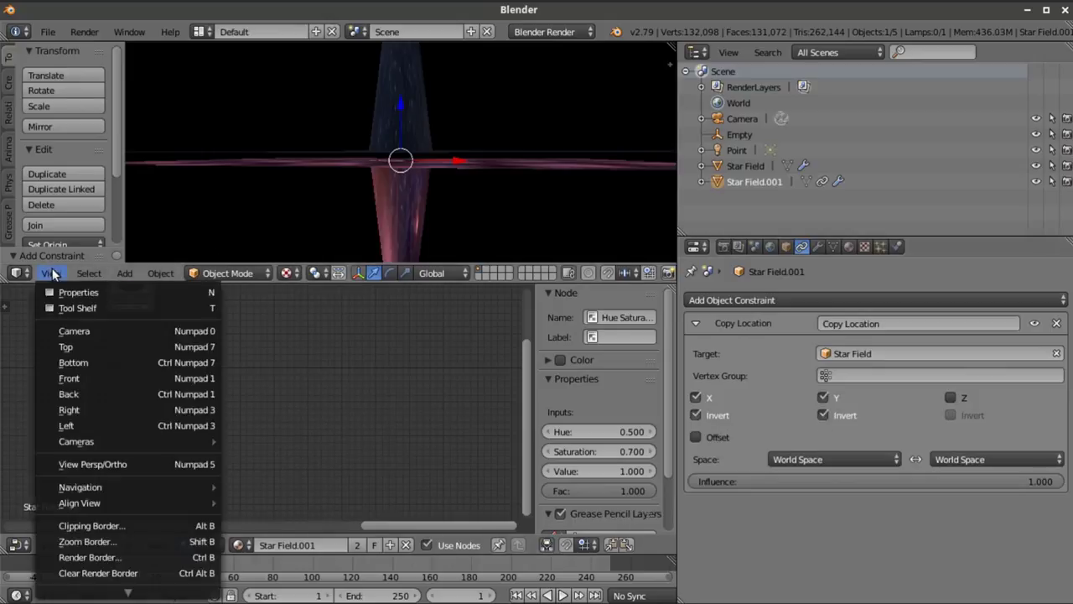
{"action": "left_click", "coordinate": [74, 332]}
{"action": "left_click_drag", "start_coordinate": [5, 279], "coordinate": [67, 379]}
{"action": "left_click", "coordinate": [741, 120]}
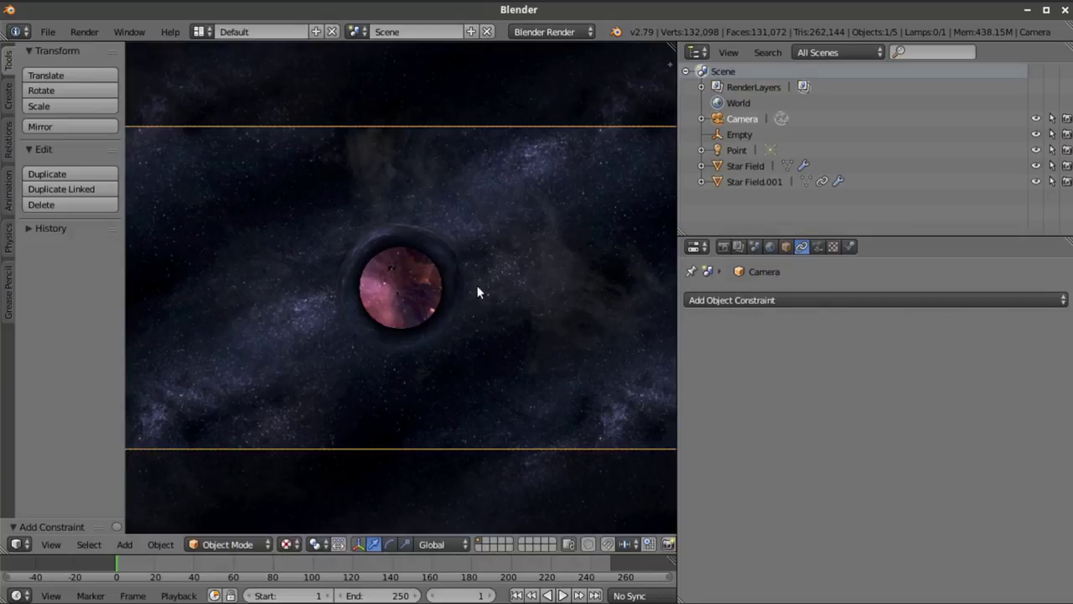
{"action": "scroll", "coordinate": [457, 270], "scroll_direction": "down", "scroll_amount": 2}
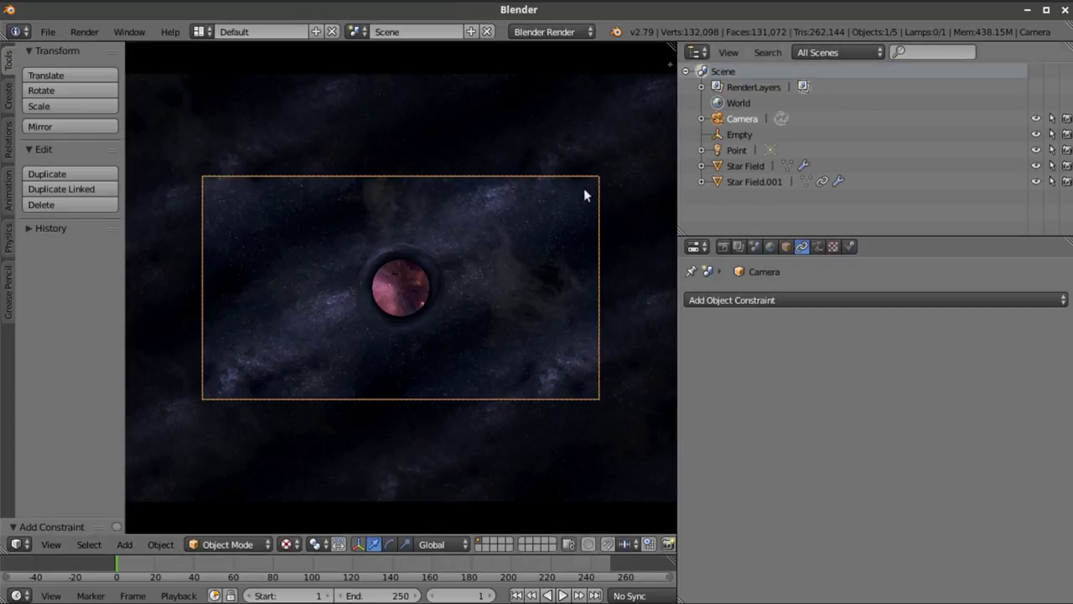
{"action": "scroll", "coordinate": [419, 298], "scroll_direction": "up", "scroll_amount": 2}
{"action": "scroll", "coordinate": [443, 280], "scroll_direction": "down", "scroll_amount": 2}
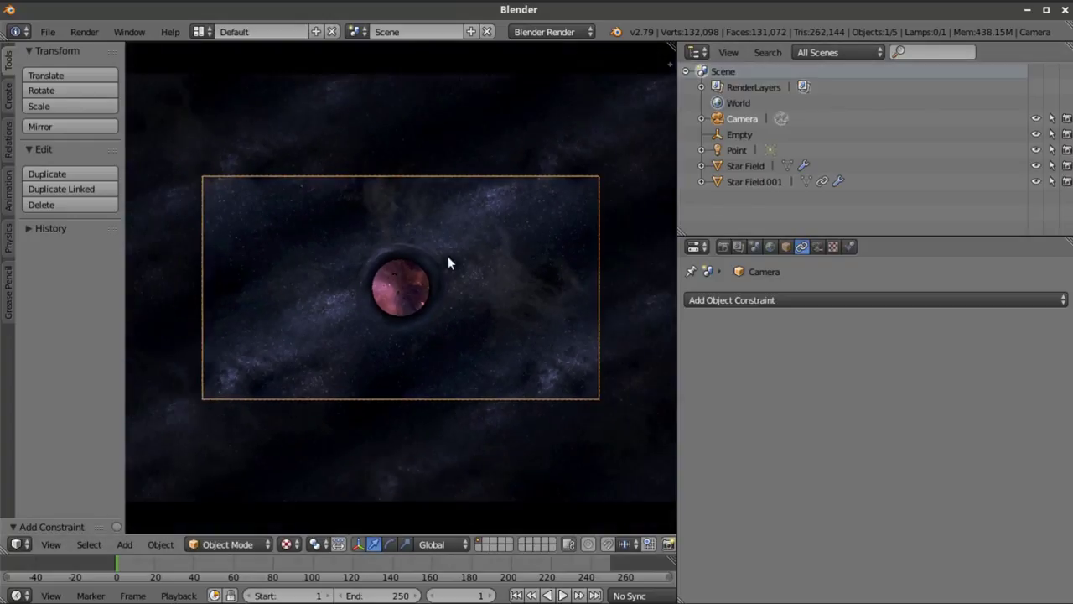
Move Star Field up along Y and slide it back and forth along X to test the opposing motion in the lens
{"action": "left_click", "coordinate": [735, 168]}
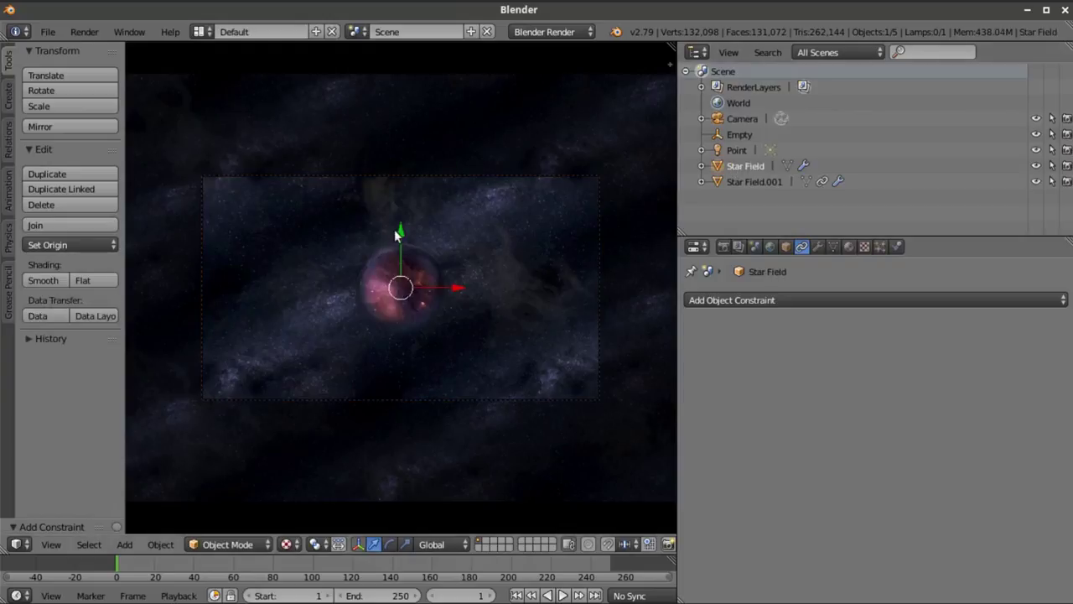
{"action": "left_click_drag", "start_coordinate": [400, 238], "coordinate": [453, 288]}
{"action": "scroll", "coordinate": [454, 288], "scroll_direction": "up", "scroll_amount": 2}
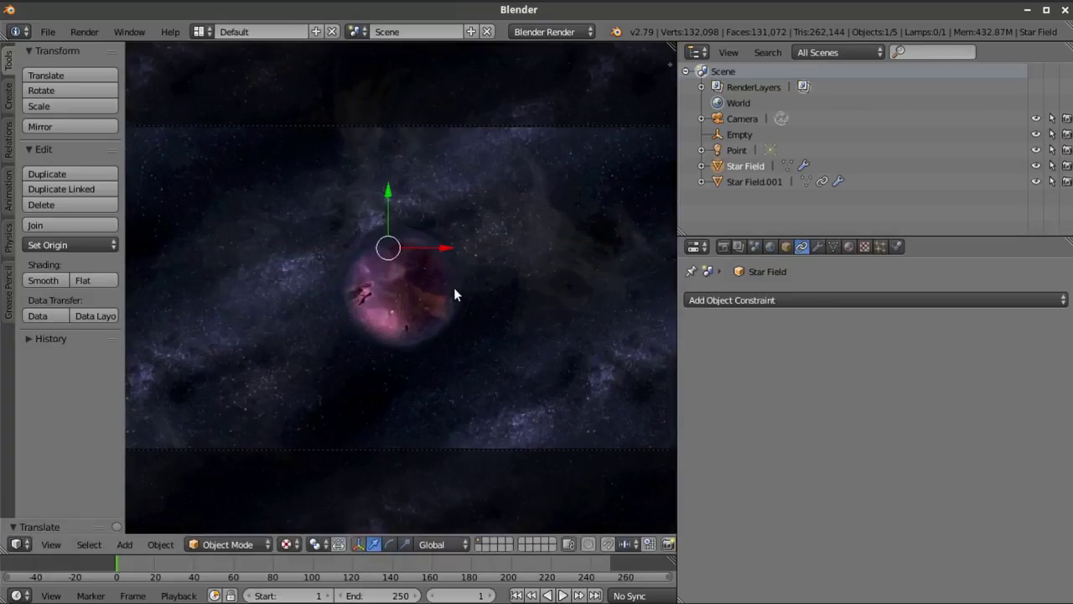
{"action": "scroll", "coordinate": [454, 291], "scroll_direction": "up", "scroll_amount": 2}
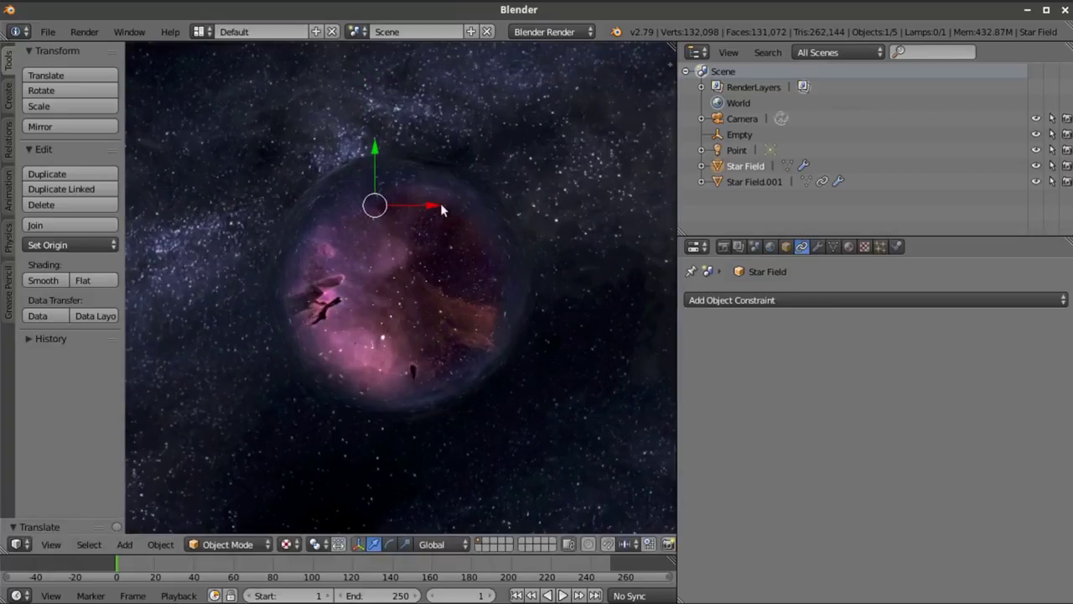
{"action": "left_click_drag", "start_coordinate": [438, 208], "coordinate": [464, 212]}
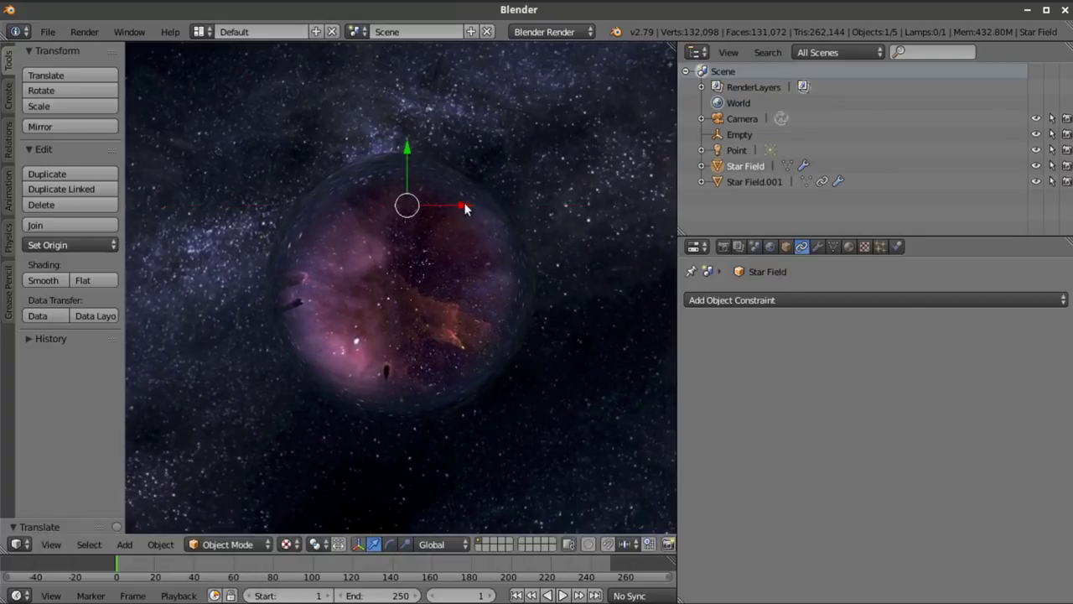
{"action": "left_click_drag", "start_coordinate": [470, 207], "coordinate": [429, 207]}
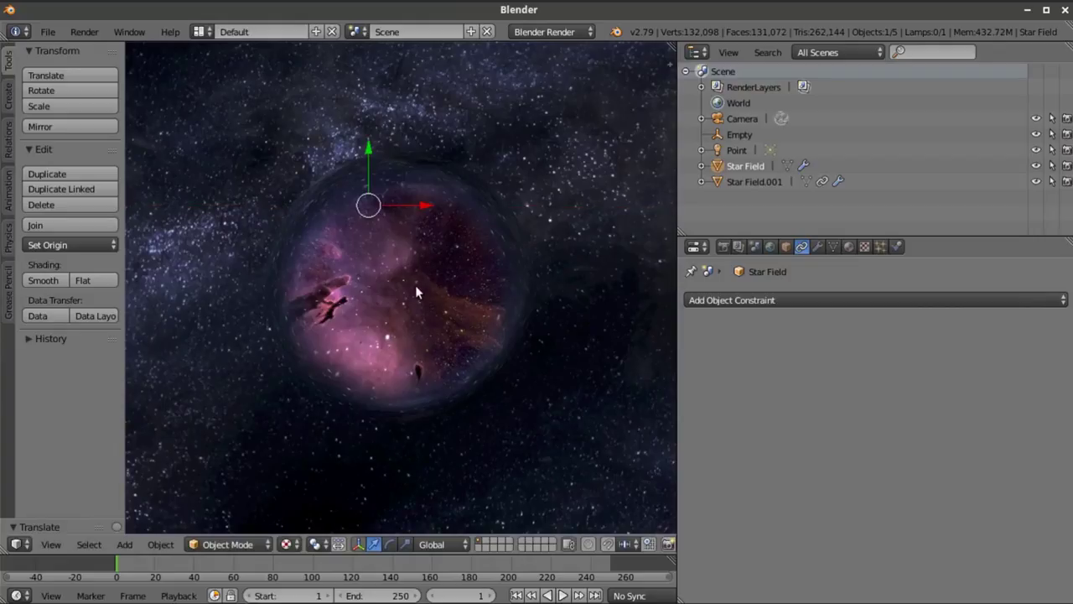
Lower Star Field along Y so its origin sits near the centre of the camera frame
{"action": "scroll", "coordinate": [415, 286], "scroll_direction": "down", "scroll_amount": 3}
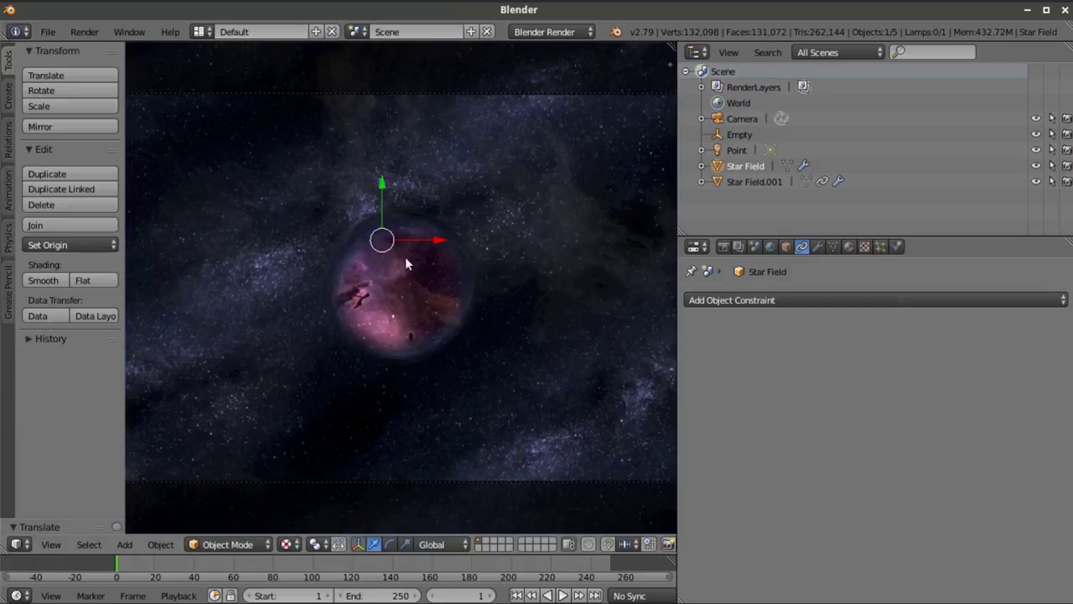
{"action": "scroll", "coordinate": [404, 258], "scroll_direction": "down", "scroll_amount": 2}
{"action": "scroll", "coordinate": [336, 276], "scroll_direction": "down", "scroll_amount": 3}
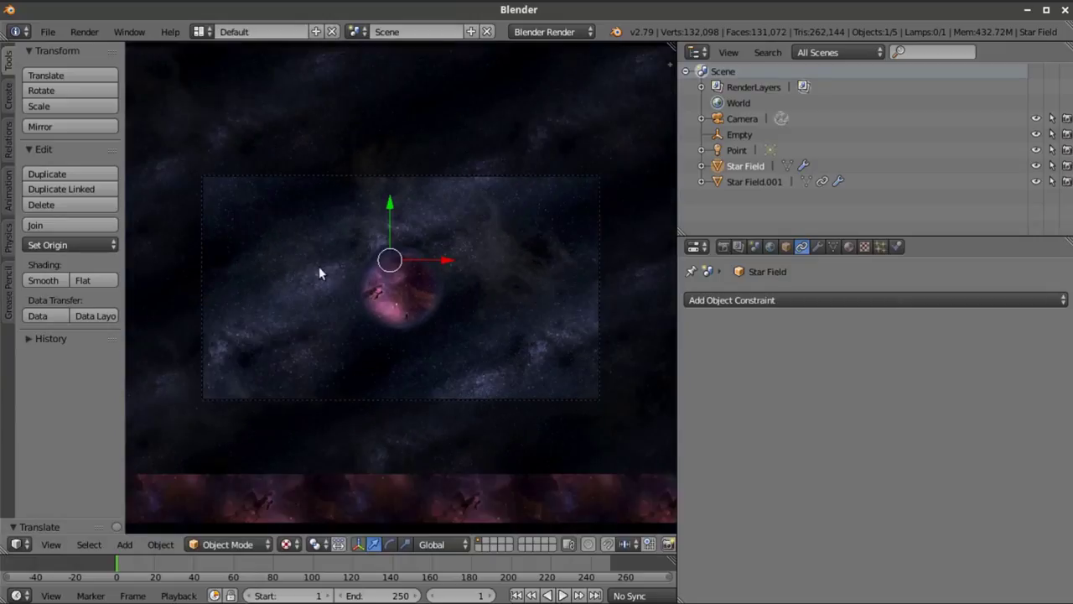
{"action": "mouse_move", "coordinate": [389, 203]}
{"action": "left_mouse_down"}
{"action": "mouse_move", "coordinate": [386, 243]}
{"action": "mouse_move", "coordinate": [385, 221]}
{"action": "left_mouse_up"}
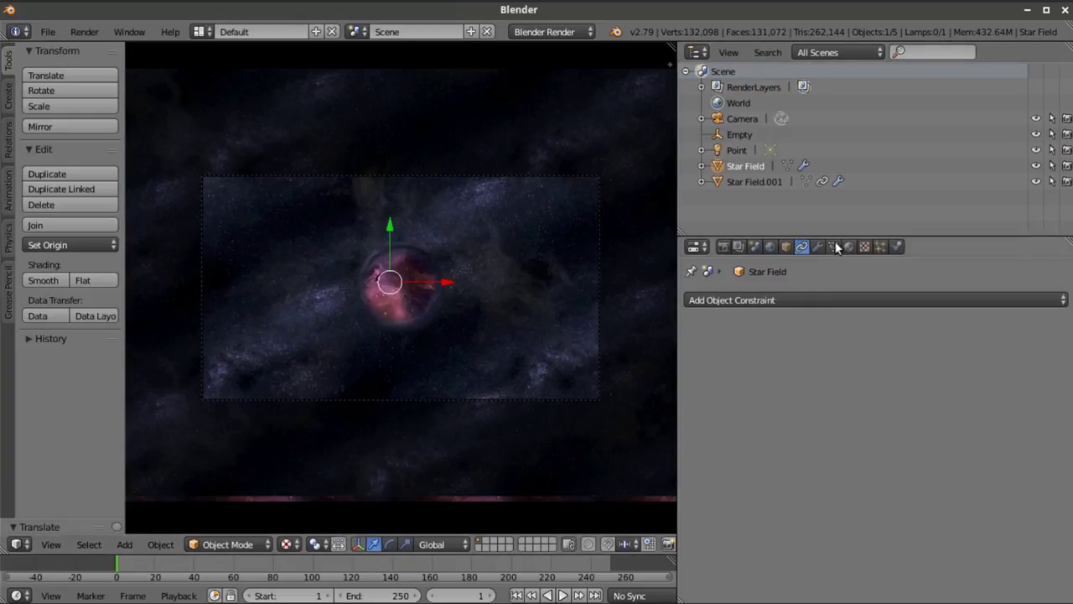
Check the camera's lens settings and enable Transparency in Star Field's object display settings
{"action": "left_click", "coordinate": [751, 118]}
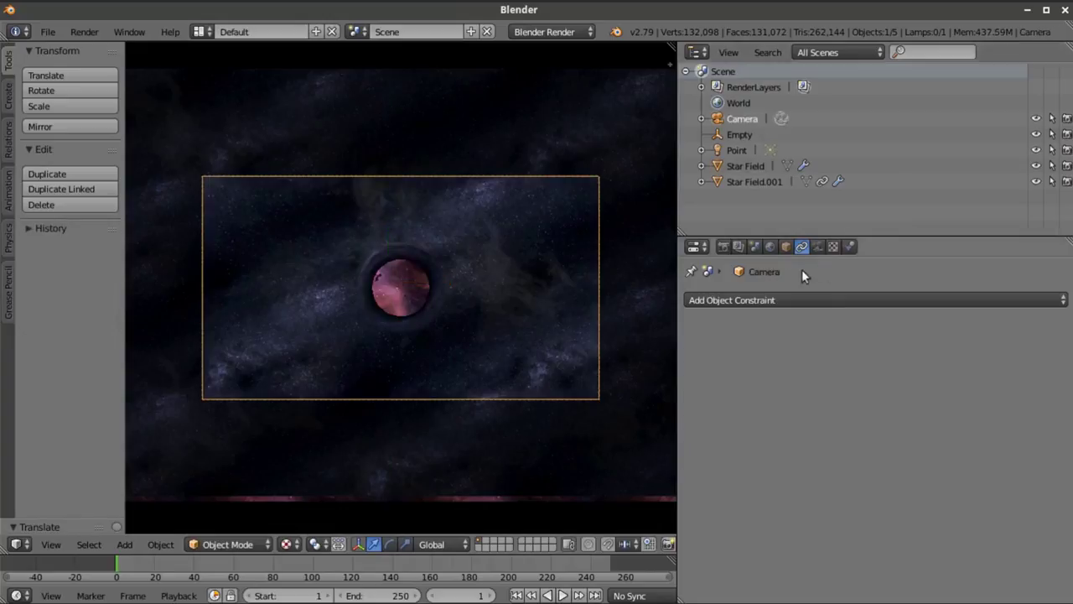
{"action": "left_click", "coordinate": [817, 246]}
{"action": "scroll", "coordinate": [777, 382], "scroll_direction": "up", "scroll_amount": 2}
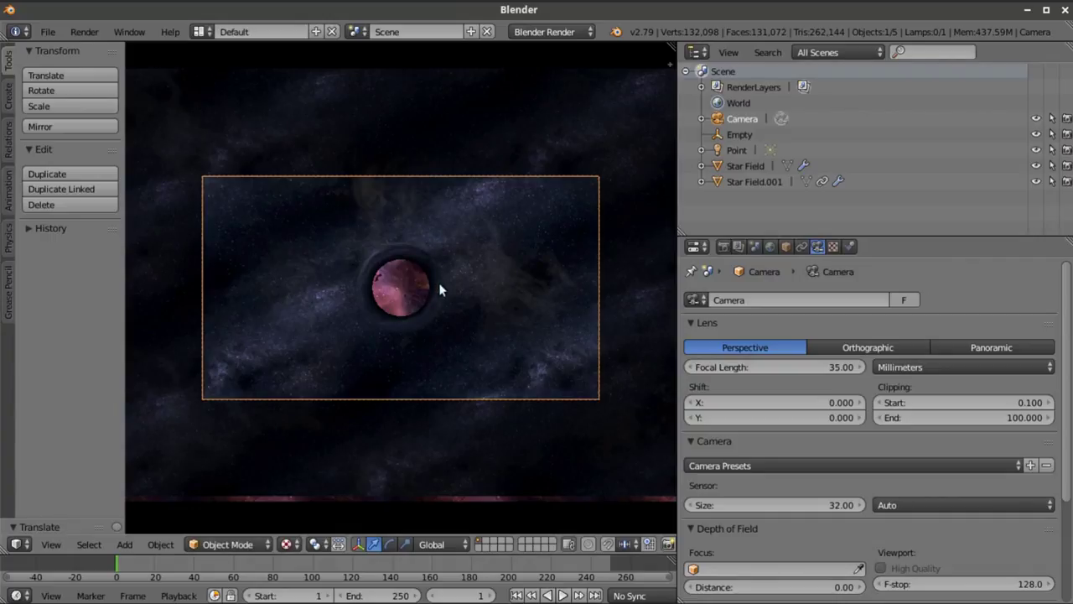
{"action": "left_click", "coordinate": [749, 165]}
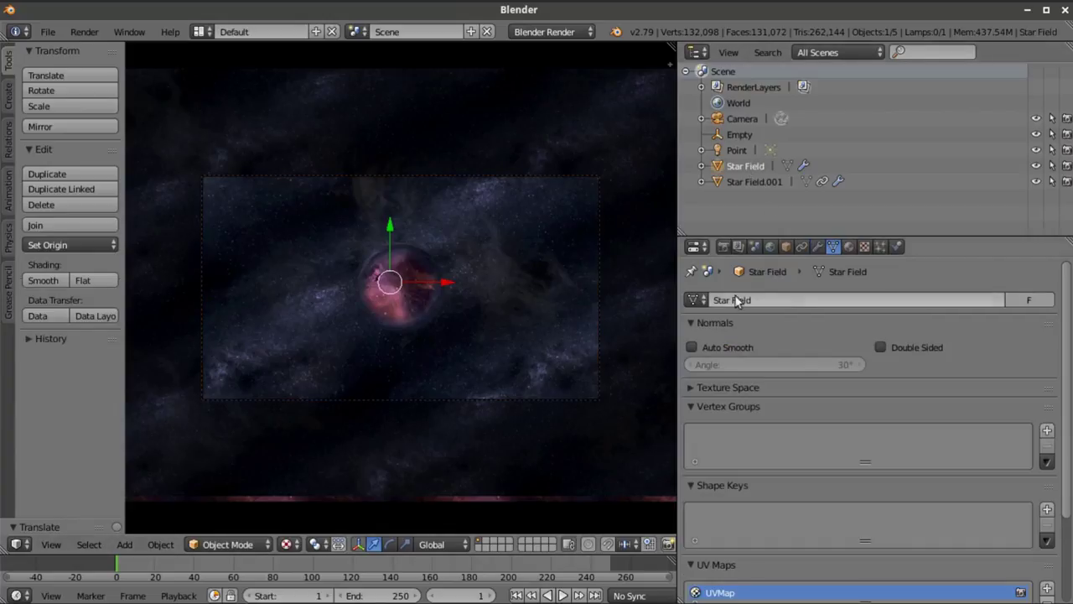
{"action": "left_click", "coordinate": [786, 247]}
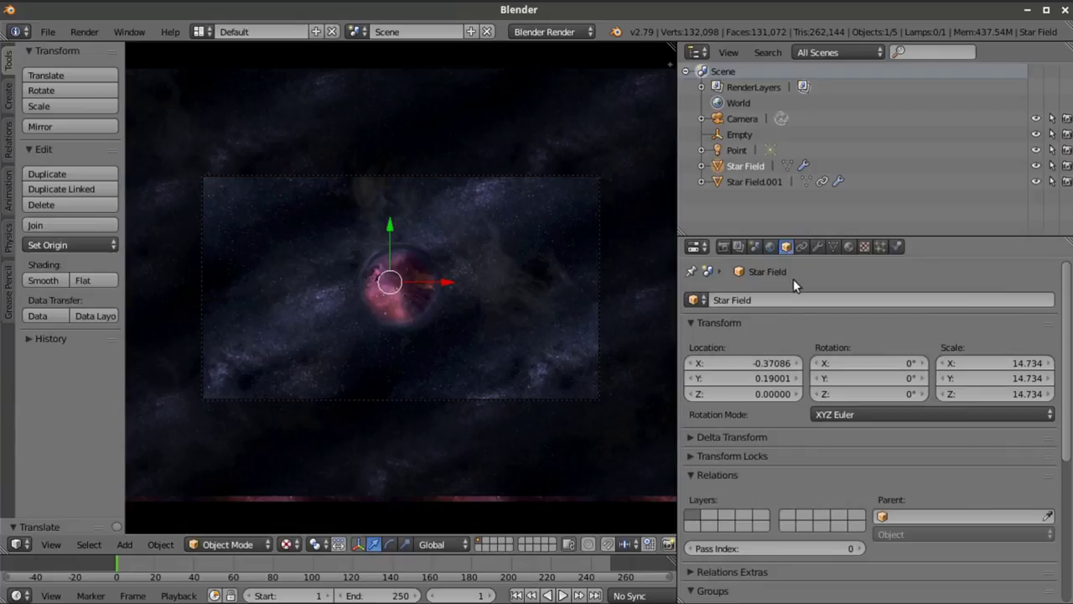
{"action": "scroll", "coordinate": [797, 285], "scroll_direction": "down", "scroll_amount": 5}
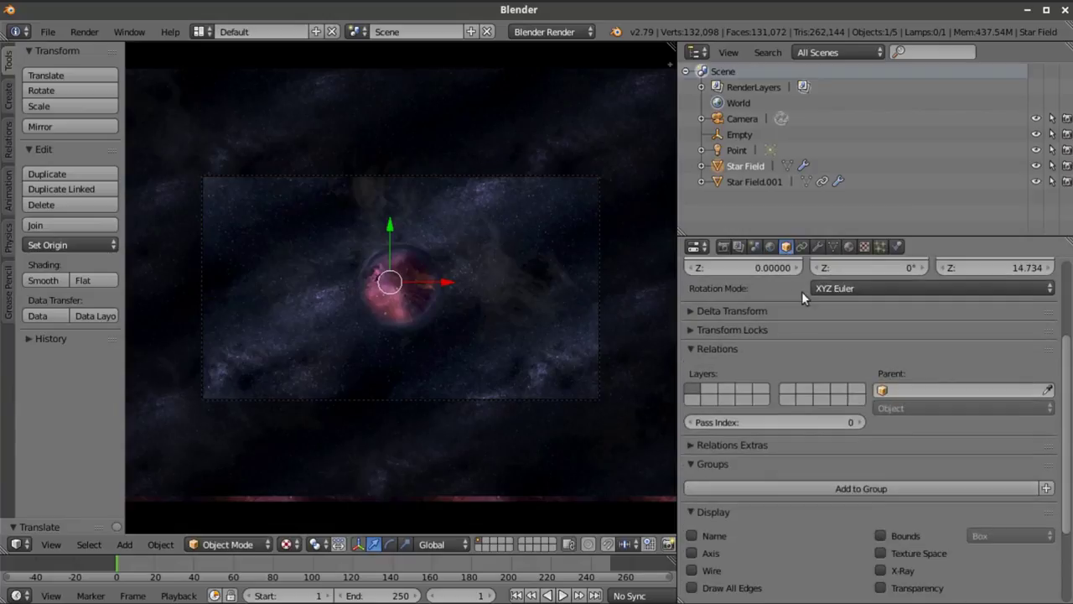
{"action": "left_click", "coordinate": [881, 588]}
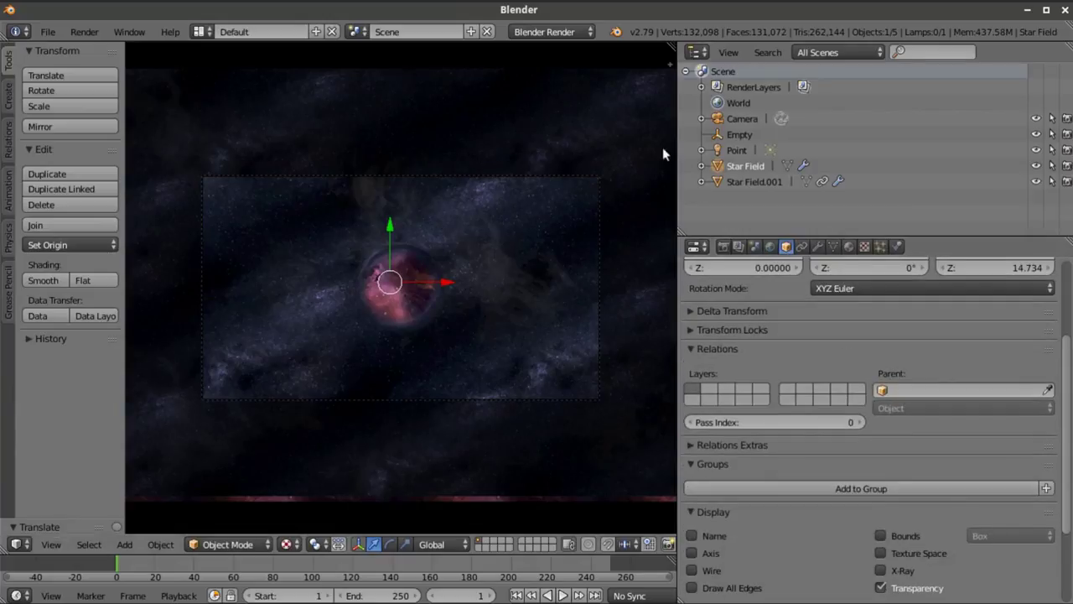
Inspect the lens disc in the camera view and keyframe the camera's focal length of 35 mm at frame 1
{"action": "left_click", "coordinate": [741, 119]}
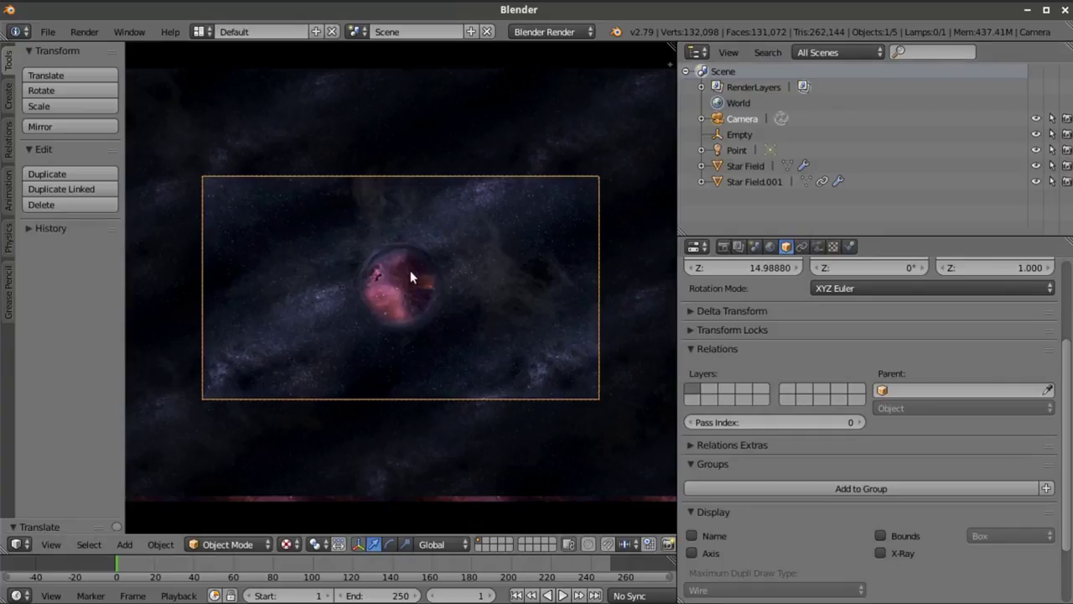
{"action": "scroll", "coordinate": [433, 291], "scroll_direction": "up", "scroll_amount": 2}
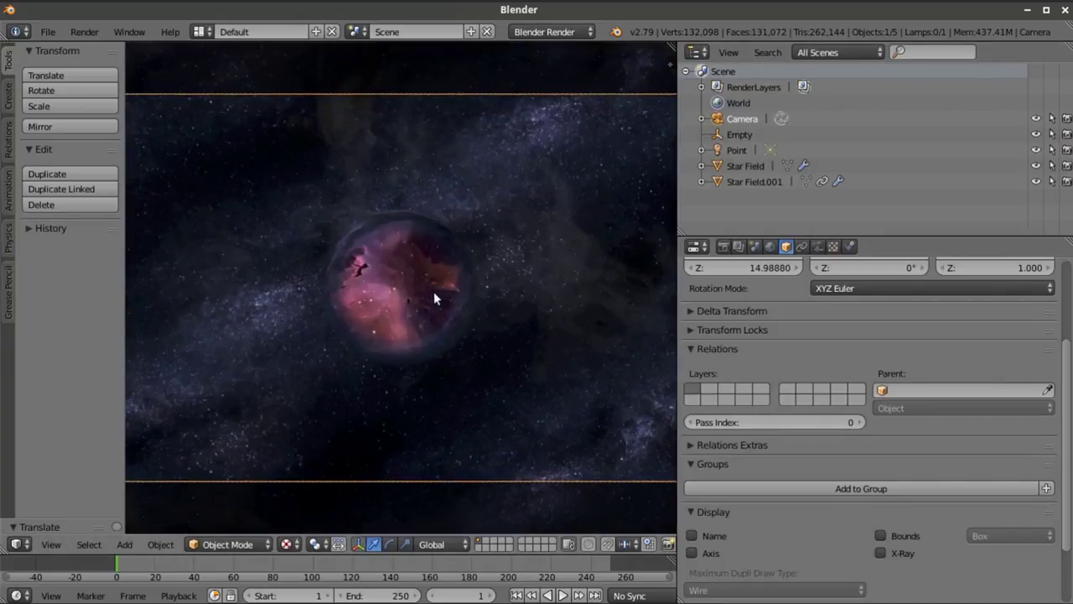
{"action": "scroll", "coordinate": [429, 292], "scroll_direction": "down", "scroll_amount": 1}
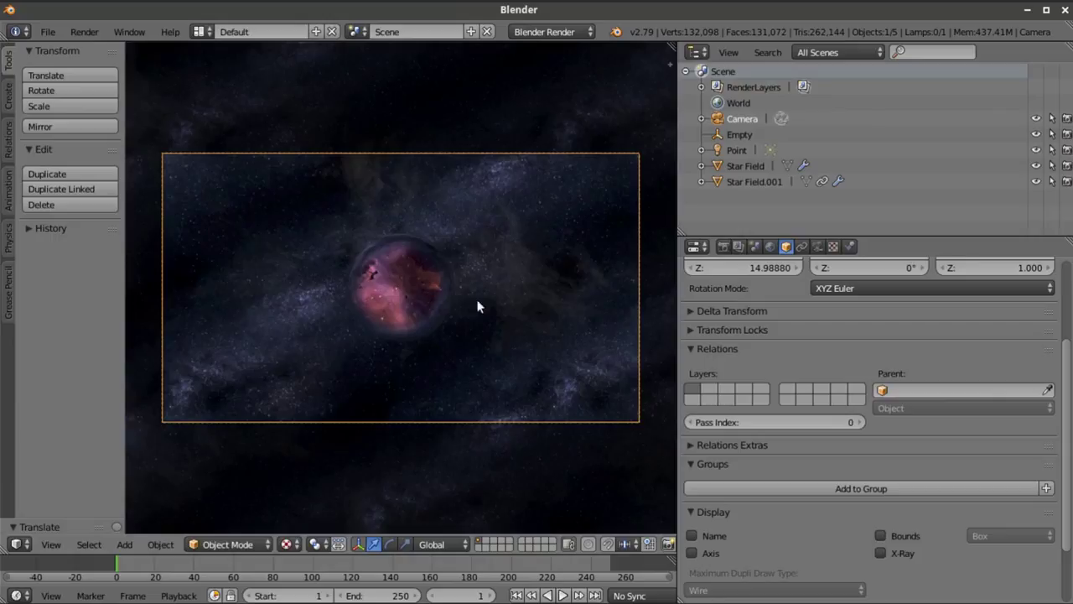
{"action": "scroll", "coordinate": [406, 344], "scroll_direction": "up", "scroll_amount": 3}
{"action": "scroll", "coordinate": [409, 302], "scroll_direction": "down", "scroll_amount": 2}
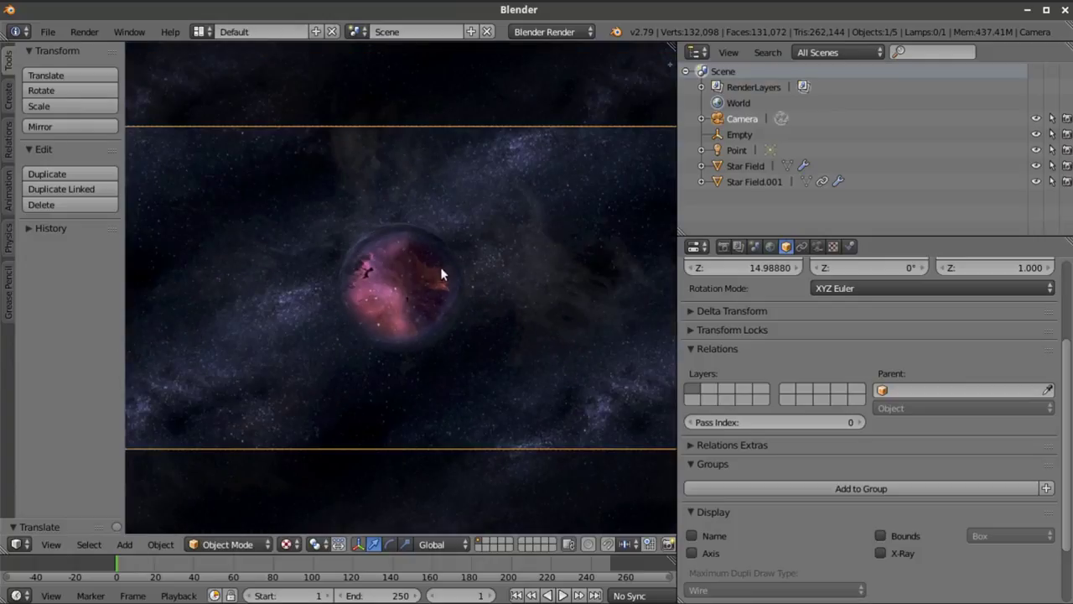
{"action": "scroll", "coordinate": [441, 279], "scroll_direction": "down", "scroll_amount": 1}
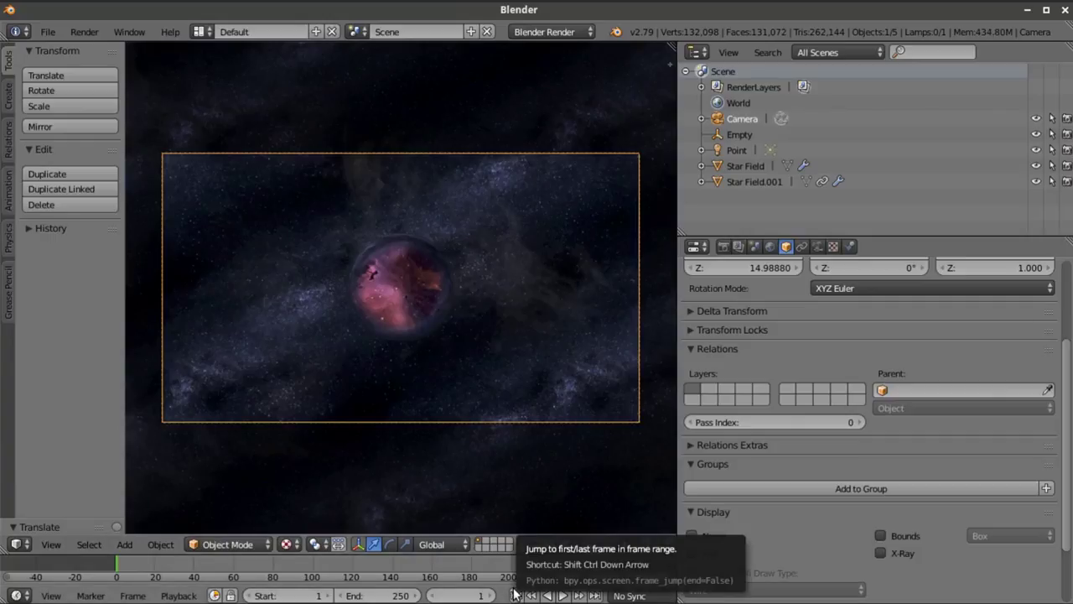
{"action": "left_click", "coordinate": [815, 248]}
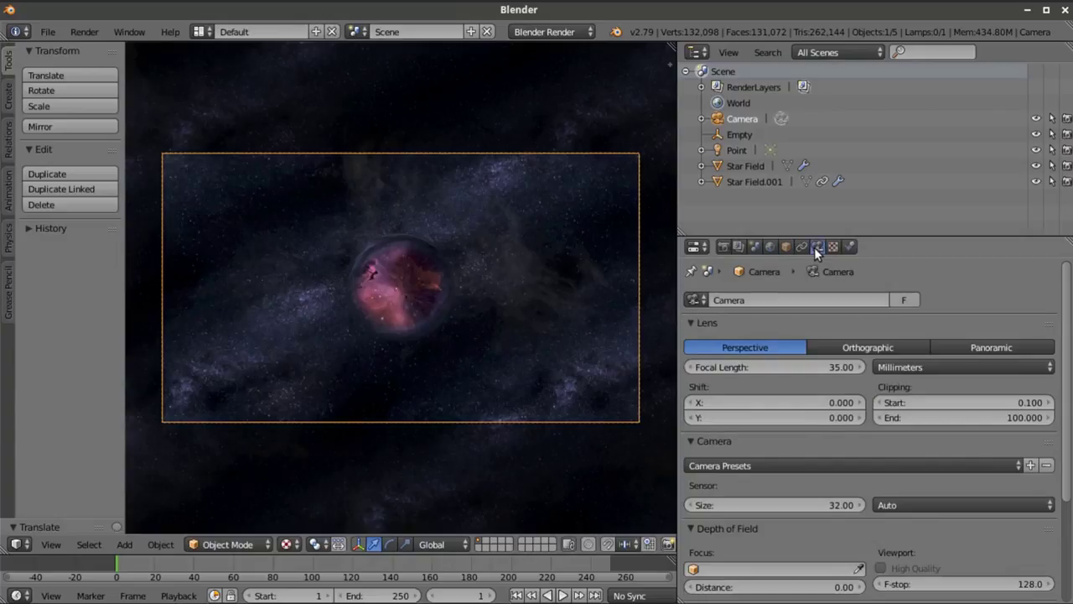
{"action": "right_click", "coordinate": [738, 369]}
{"action": "left_click", "coordinate": [738, 371]}
Set the animation's end frame to 120
{"action": "left_click", "coordinate": [379, 595]}
{"action": "type", "text": "120"}
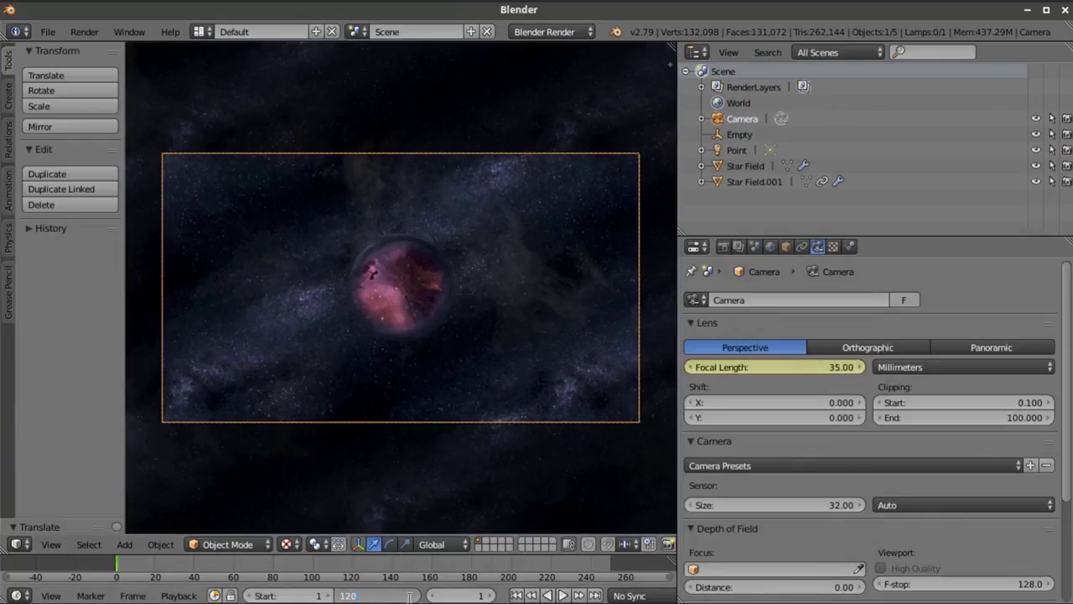
{"action": "key", "text": "Return"}
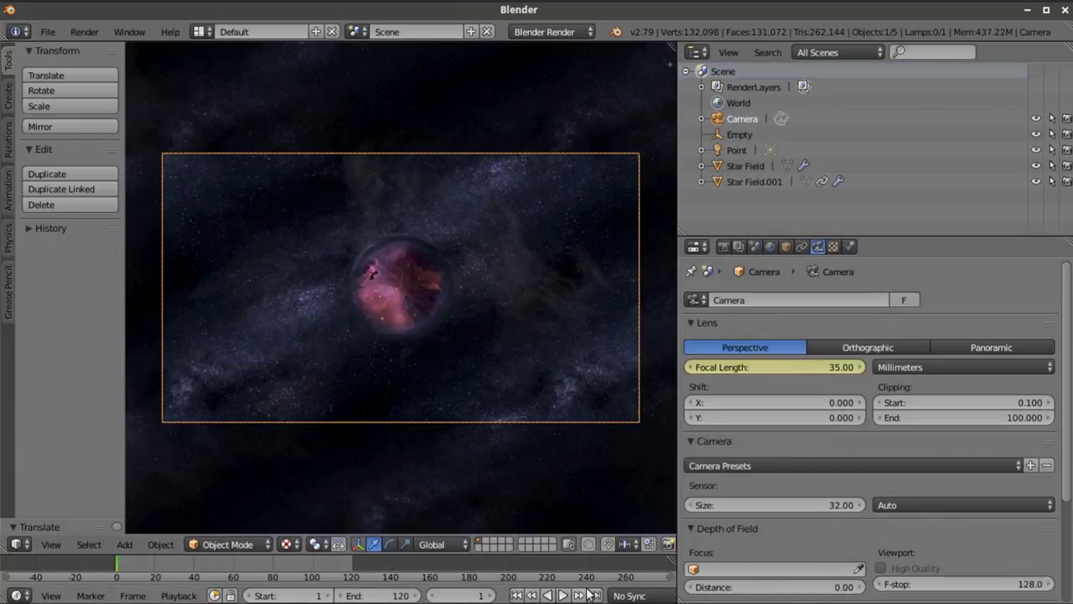
At frame 120, raise the camera's focal length to about 57.47 mm and insert a keyframe for it
{"action": "key", "text": "shift+Right"}
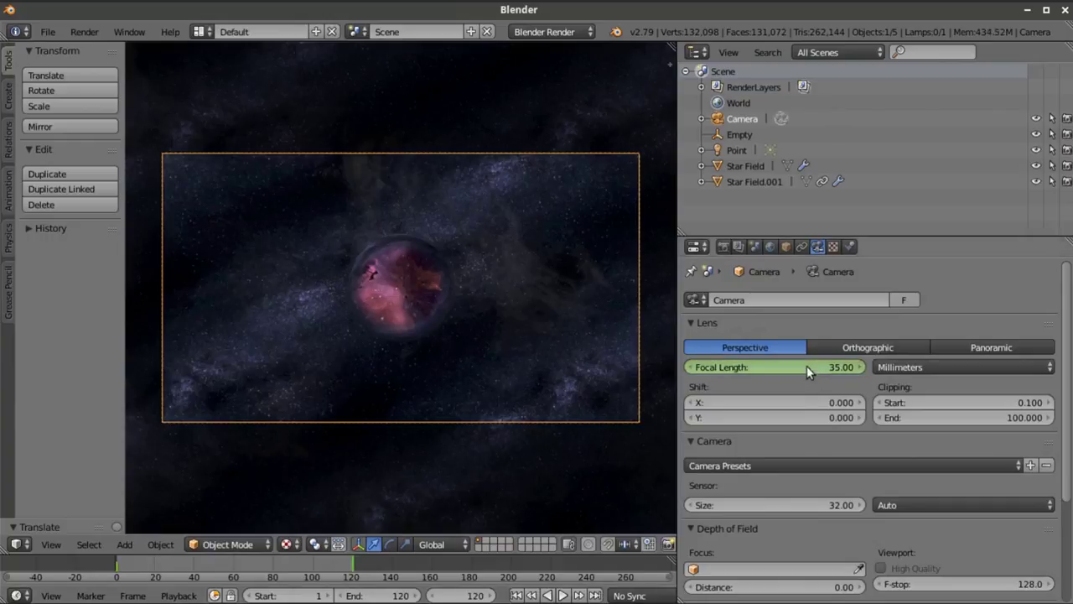
{"action": "left_click_drag", "start_coordinate": [774, 367], "coordinate": [867, 367]}
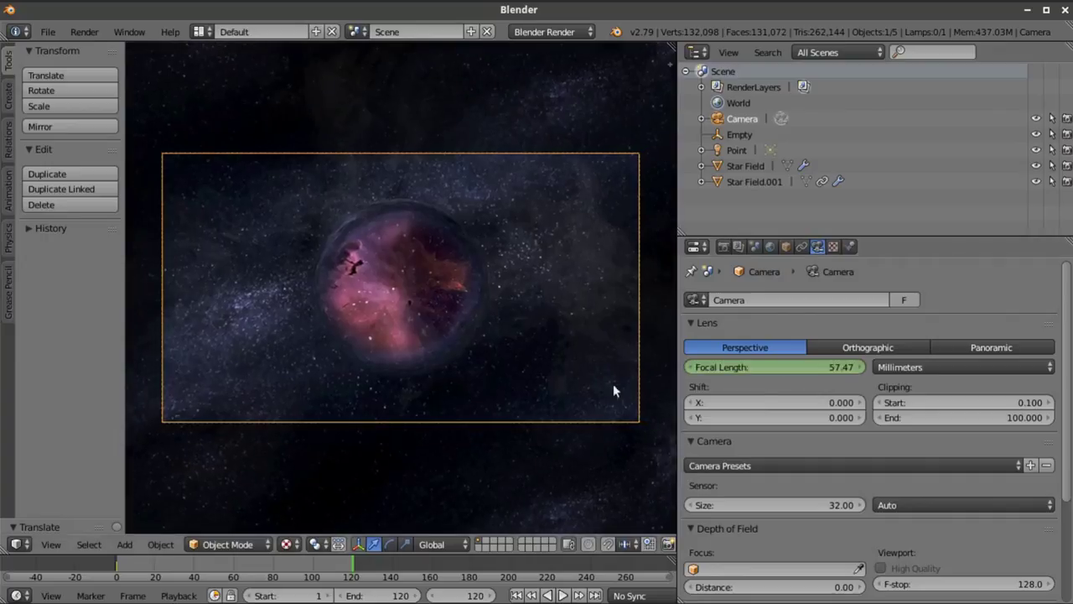
{"action": "right_click", "coordinate": [762, 369]}
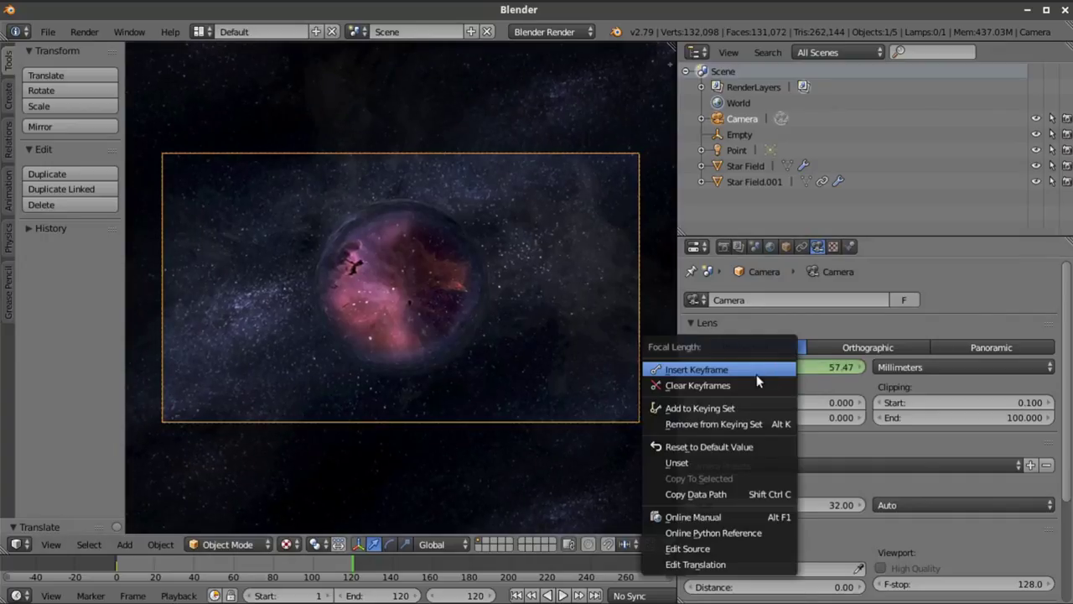
{"action": "left_click", "coordinate": [753, 370]}
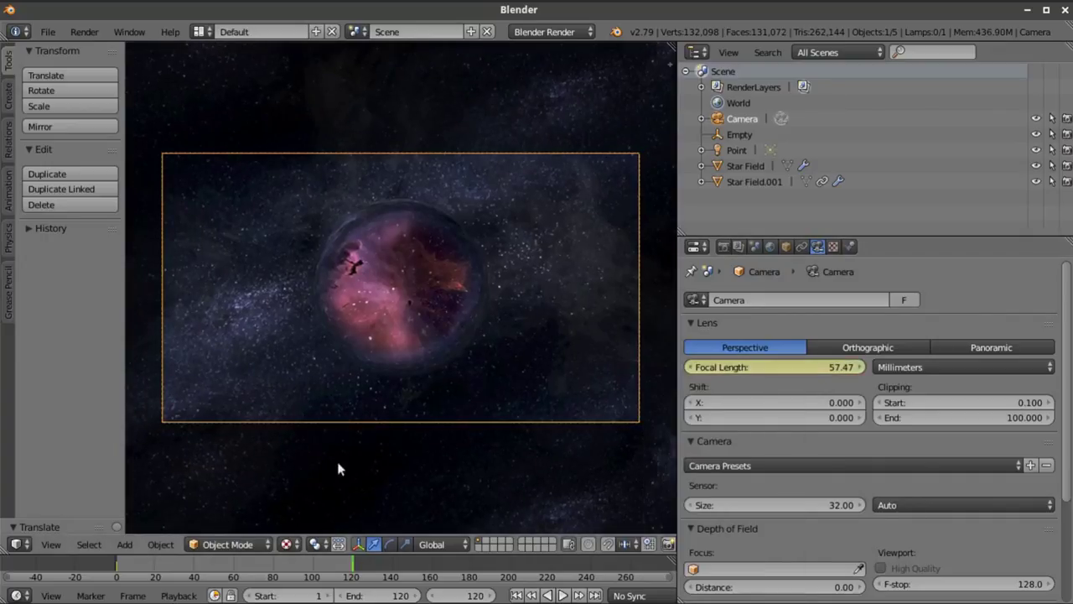
Open a Graph Editor in a short strip below the 3D view and set the focal length keyframe handles to Vector
{"action": "left_click_drag", "start_coordinate": [6, 555], "coordinate": [17, 349]}
{"action": "left_click", "coordinate": [17, 545]}
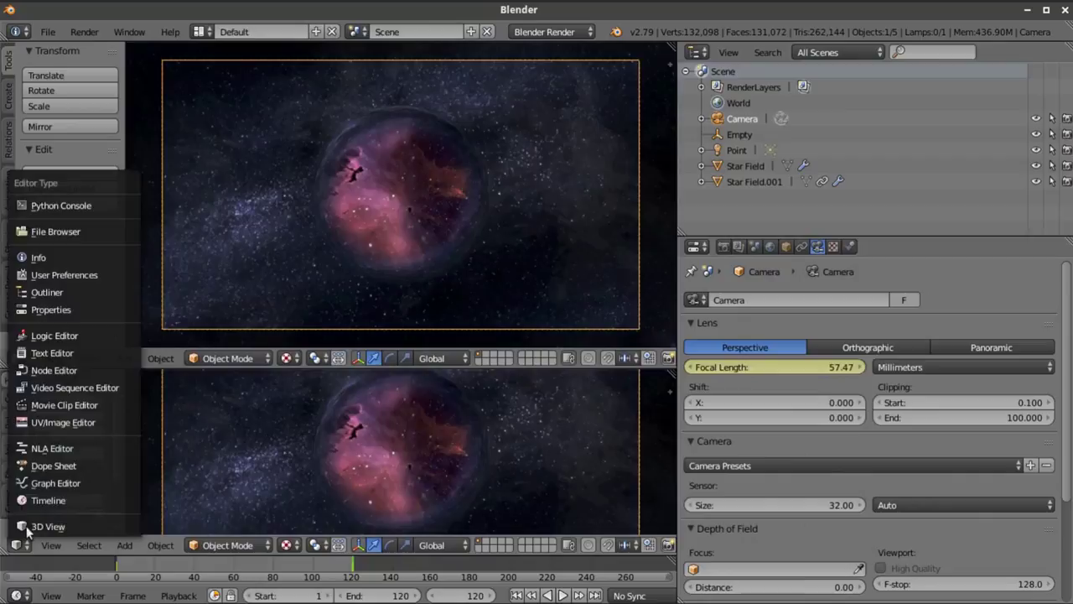
{"action": "left_click", "coordinate": [50, 482]}
{"action": "key", "text": "v"}
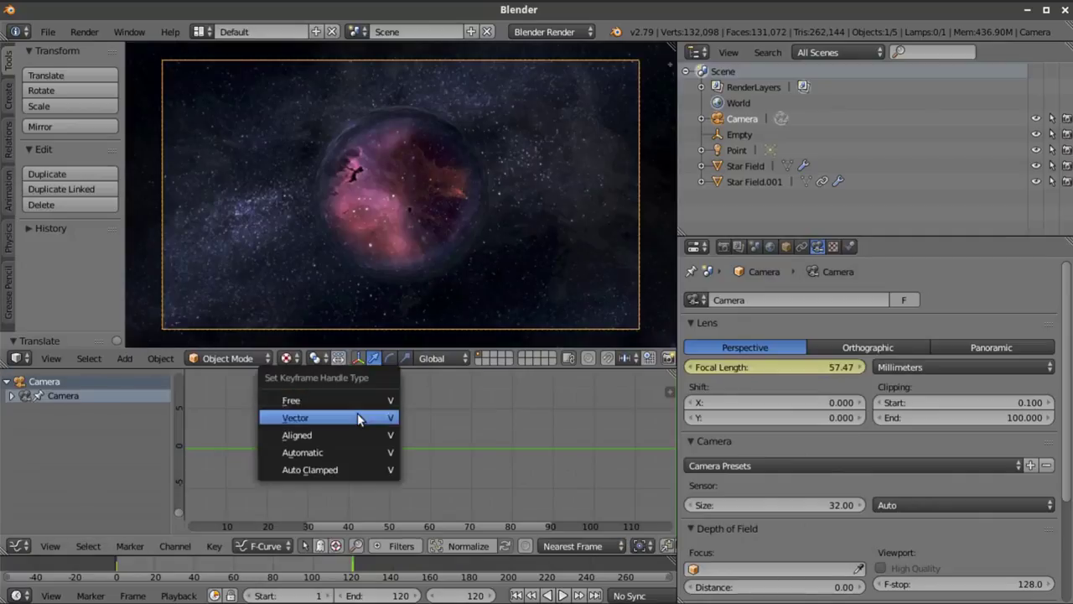
{"action": "left_click", "coordinate": [360, 417]}
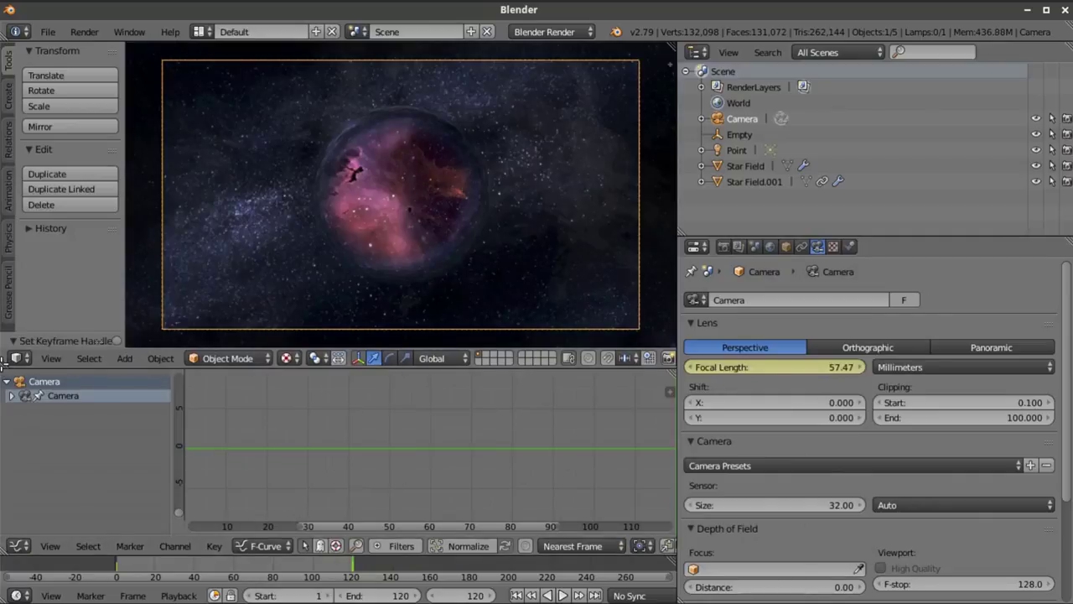
{"action": "left_click_drag", "start_coordinate": [30, 361], "coordinate": [29, 452]}
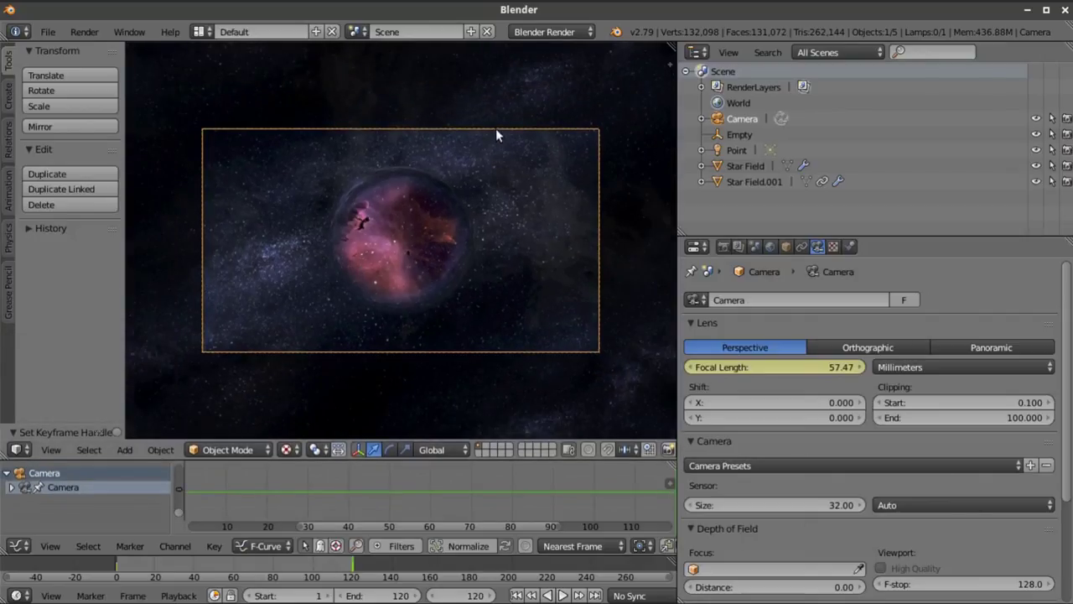
Play the camera zoom from the first frame to preview it and stop the playback
{"action": "left_click", "coordinate": [516, 595]}
{"action": "left_click", "coordinate": [563, 595]}
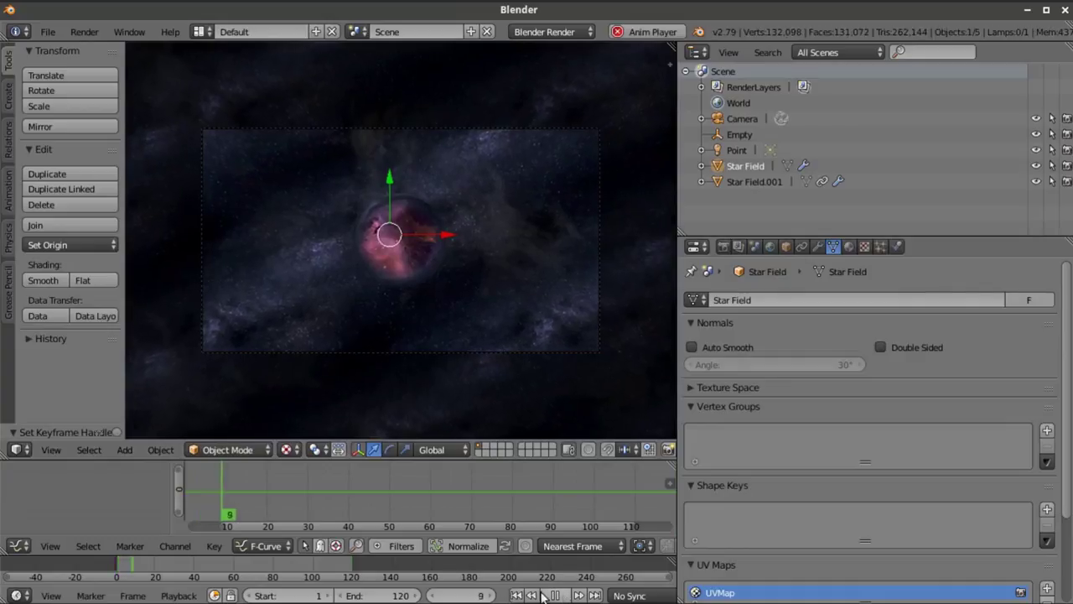
{"action": "key", "text": "Escape"}
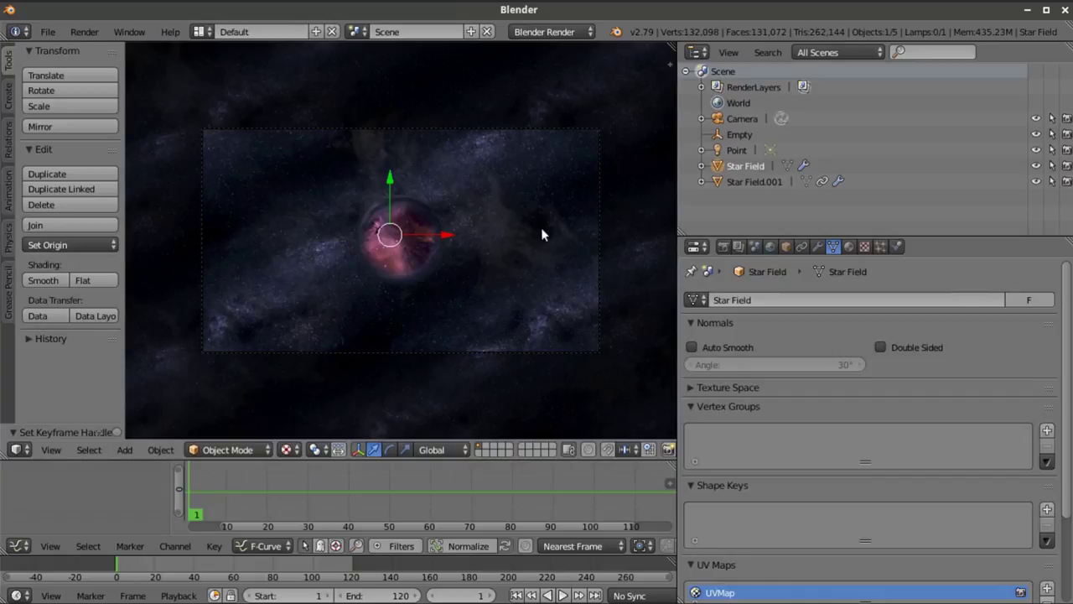
At frame 1, rotate the camera around global Y so the lens sits right of the frame's centre, and insert a Rotation keyframe
{"action": "right_click", "coordinate": [599, 243]}
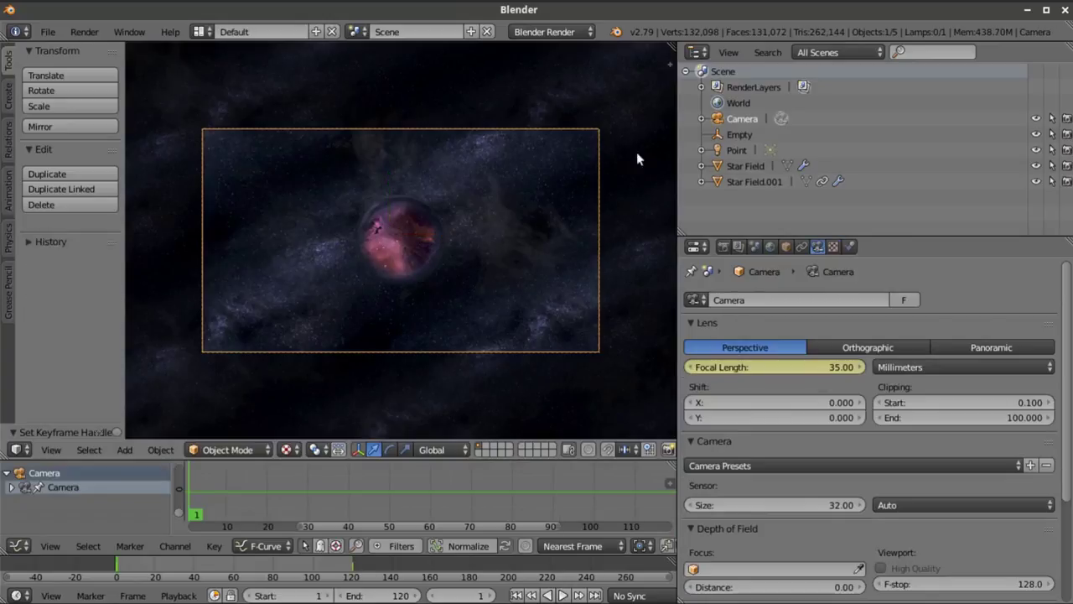
{"action": "key", "text": "r"}
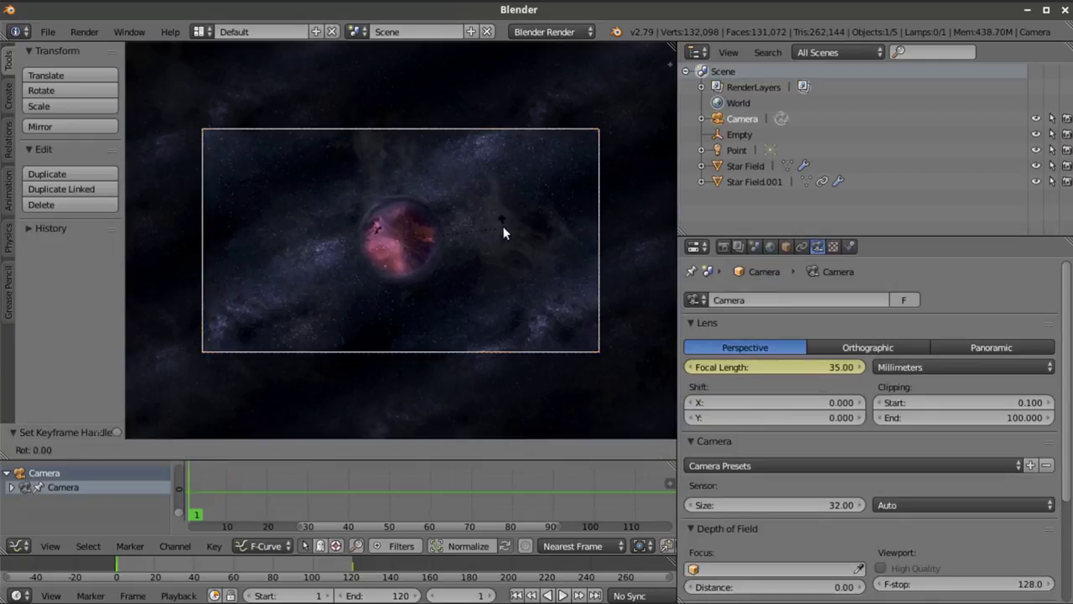
{"action": "key", "text": "y"}
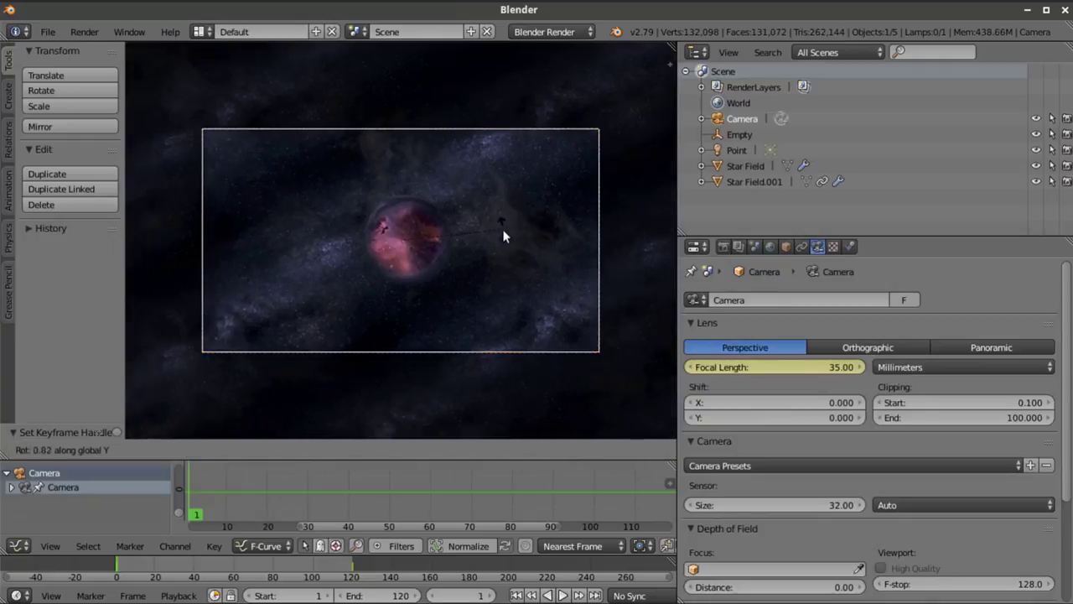
{"action": "left_click", "coordinate": [507, 240]}
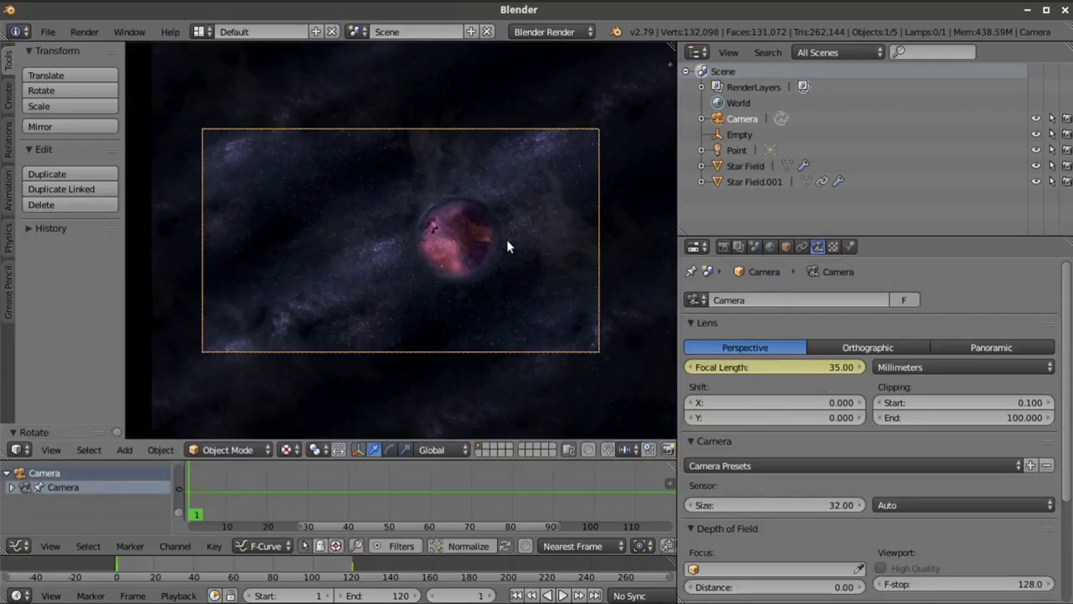
{"action": "key", "text": "i"}
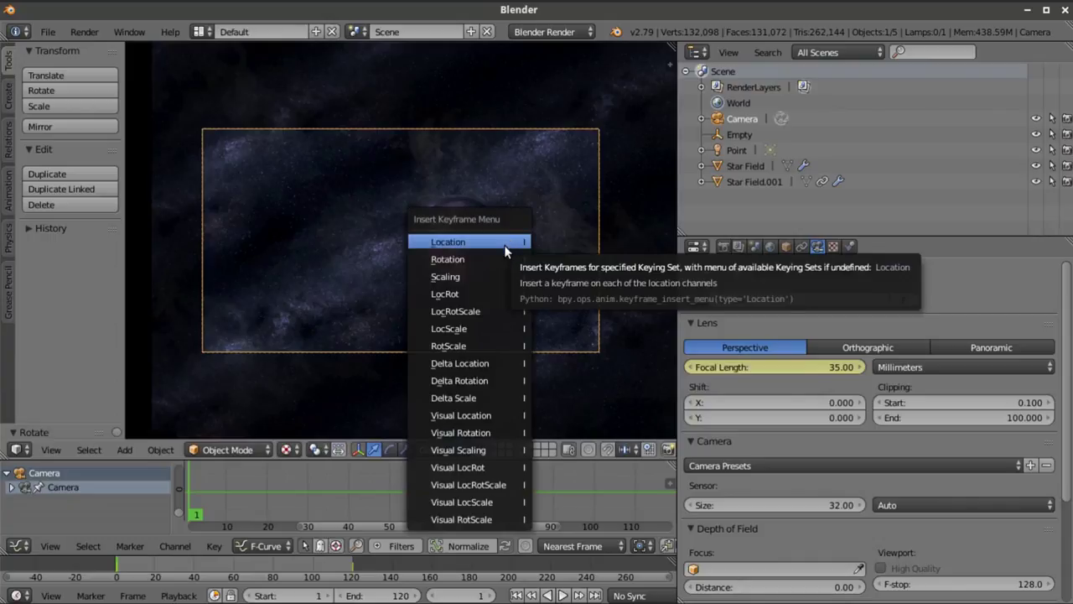
{"action": "left_click", "coordinate": [504, 261]}
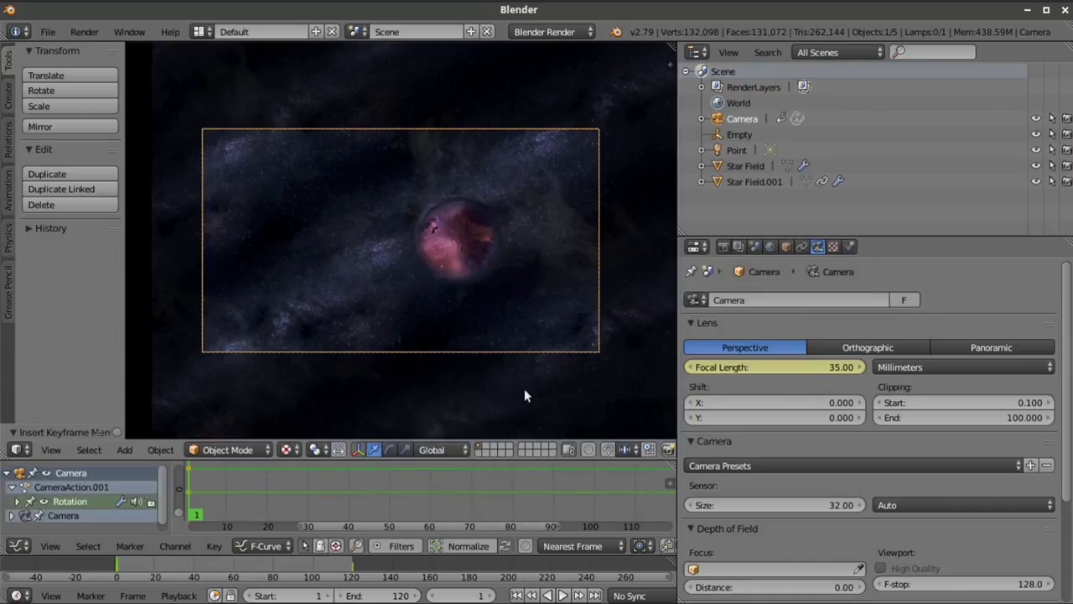
At frame 120, rotate the camera about -14.6° around global Y and insert a Rotation keyframe
{"action": "left_click", "coordinate": [594, 595]}
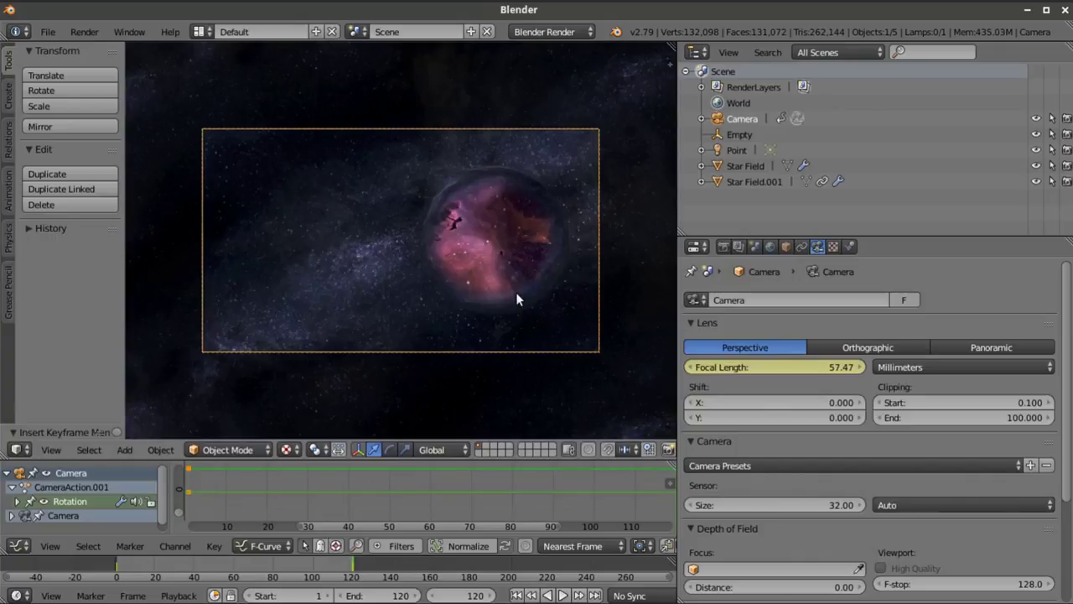
{"action": "key", "text": "r"}
{"action": "key", "text": "y"}
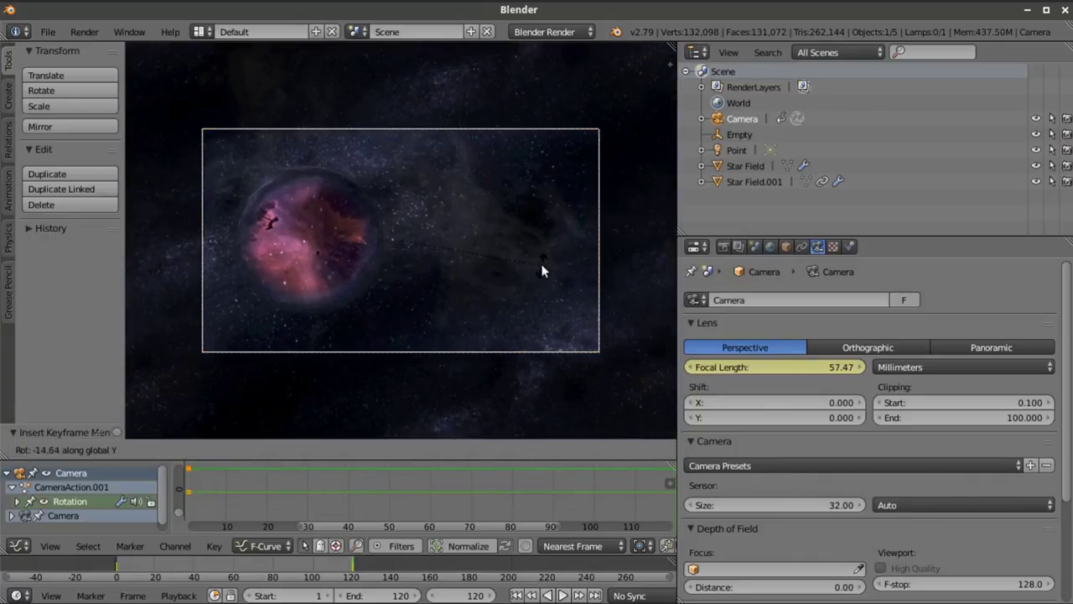
{"action": "left_click", "coordinate": [541, 265]}
{"action": "key", "text": "i"}
{"action": "left_click", "coordinate": [540, 264]}
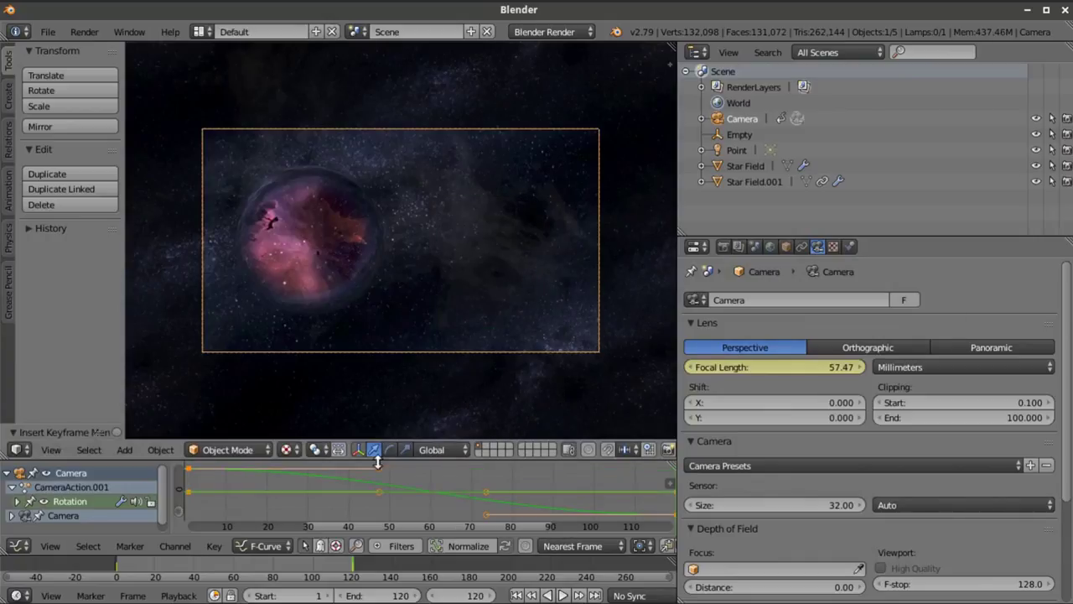
Set the camera's rotation keyframe handles to Vector and play the animation to preview the pan
{"action": "key", "text": "v"}
{"action": "left_click", "coordinate": [415, 410]}
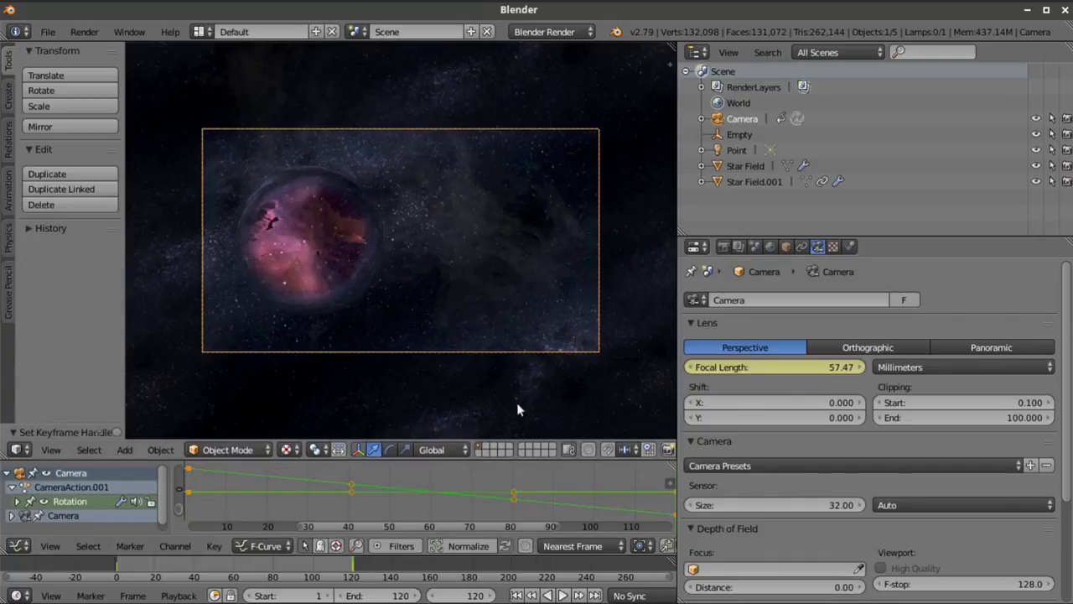
{"action": "left_click", "coordinate": [562, 595]}
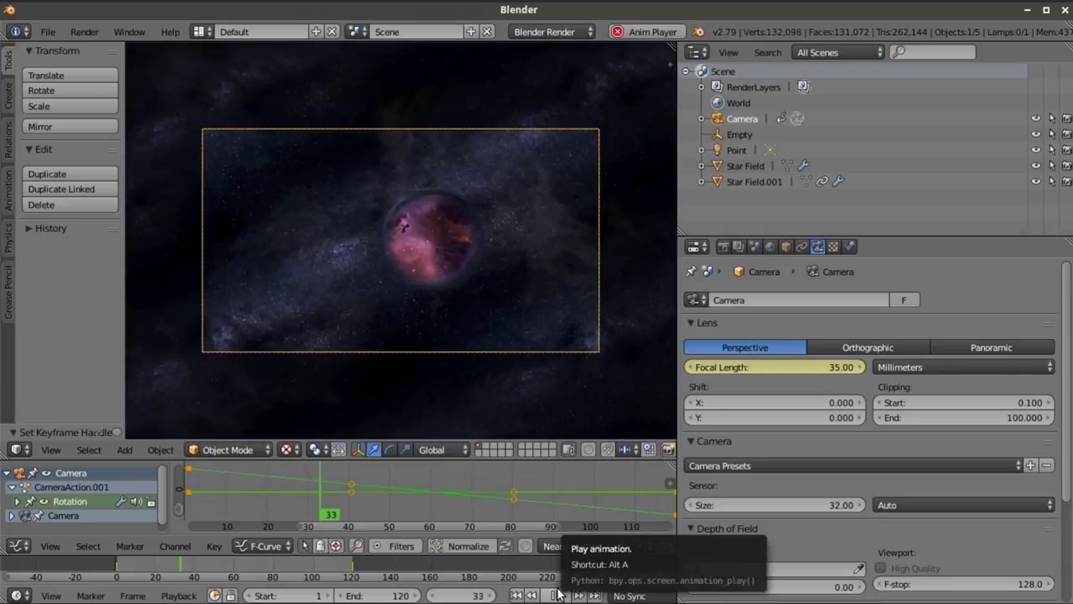
Stop the playback and, at frame 1, insert a Location keyframe for the Star Field object
{"action": "left_click", "coordinate": [555, 595]}
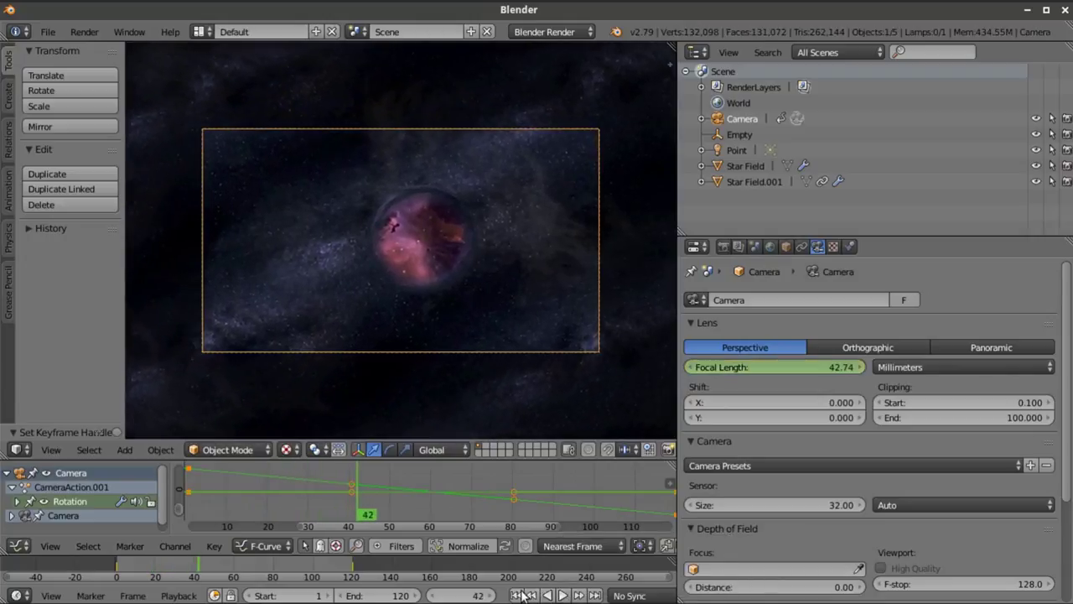
{"action": "key", "text": "shift+Left"}
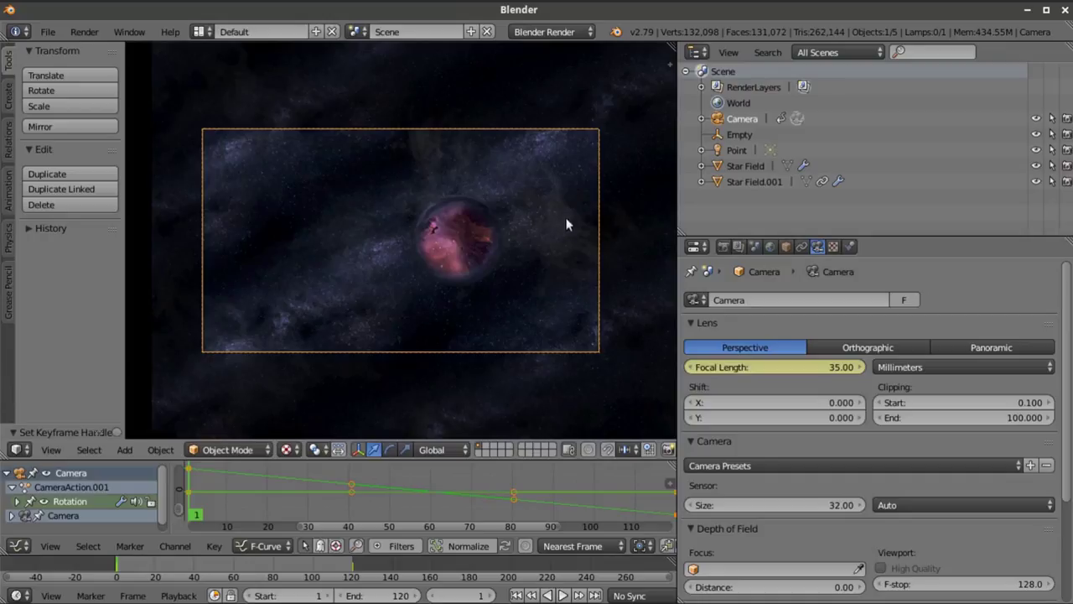
{"action": "left_click", "coordinate": [745, 166]}
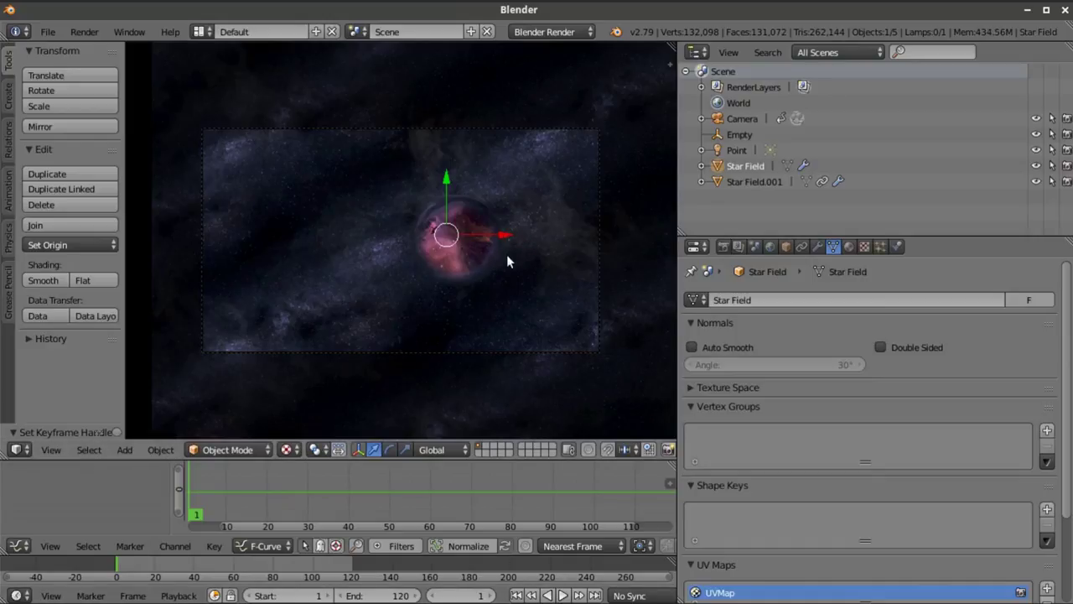
{"action": "key", "text": "i"}
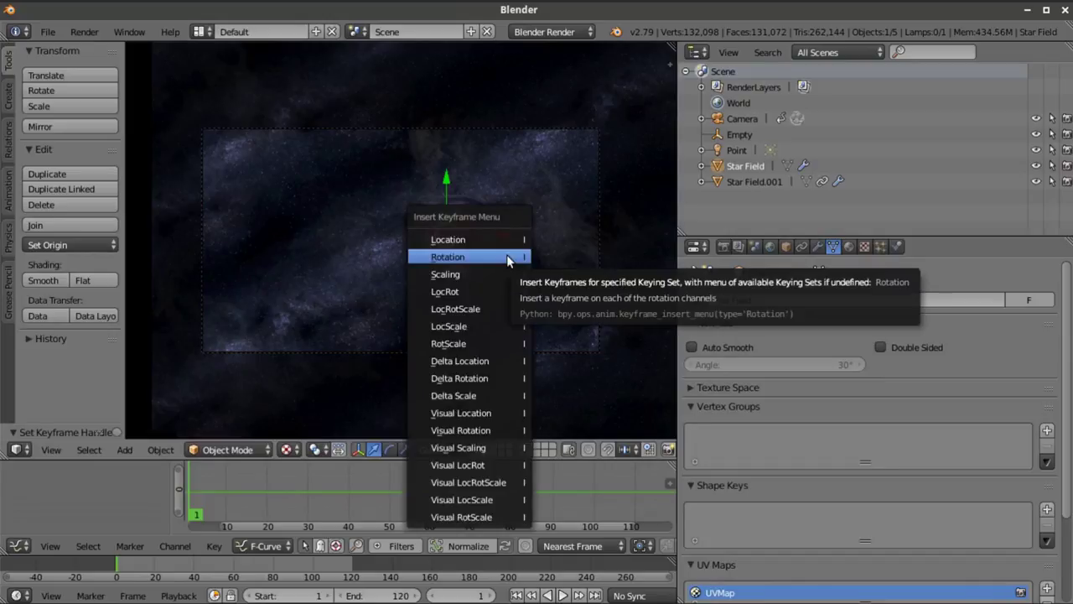
{"action": "left_click", "coordinate": [500, 240]}
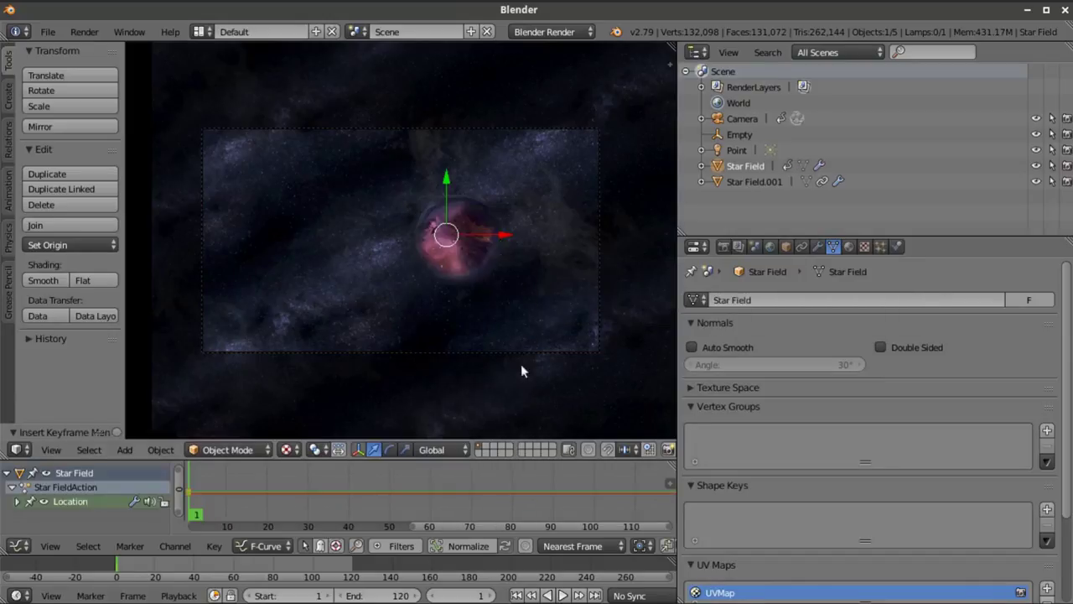
At frame 120, move the Star Field about 3.65 units along global X and insert a Location keyframe
{"action": "left_click", "coordinate": [595, 594]}
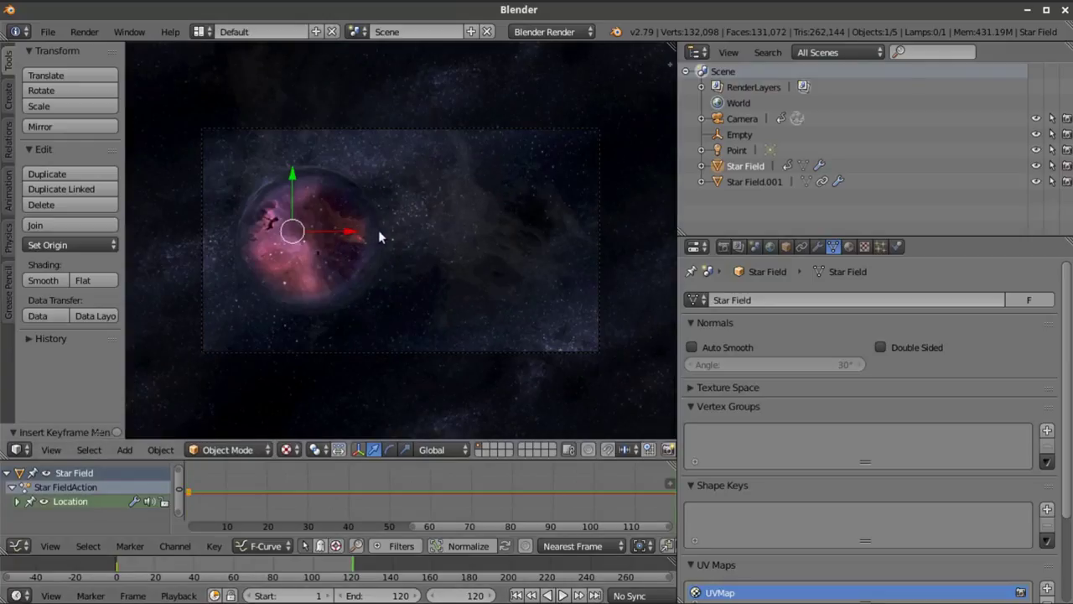
{"action": "key", "text": "g"}
{"action": "key", "text": "x"}
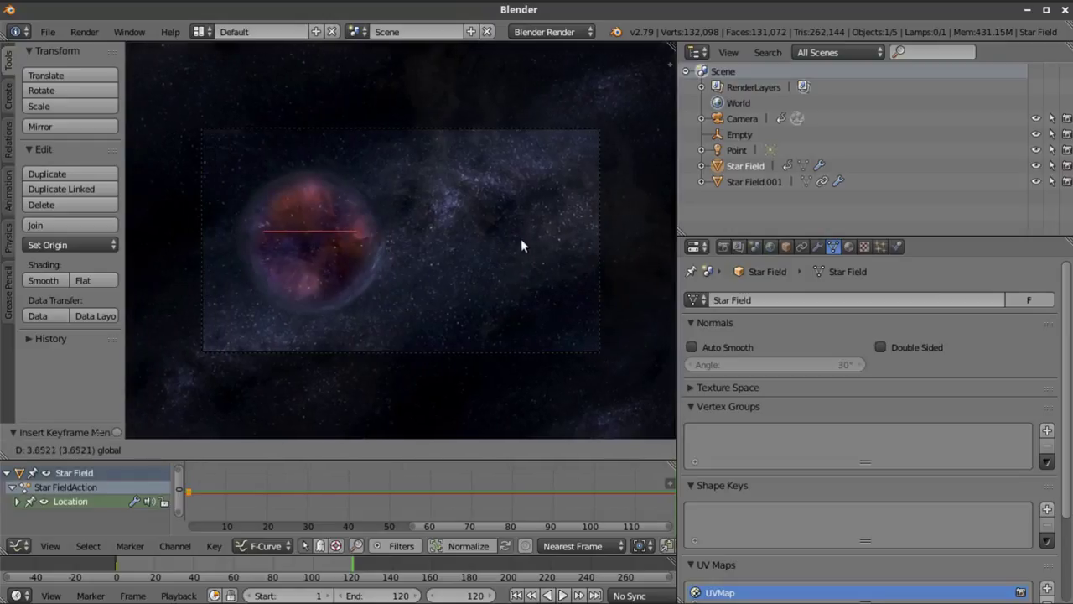
{"action": "left_click", "coordinate": [521, 238]}
{"action": "key", "text": "i"}
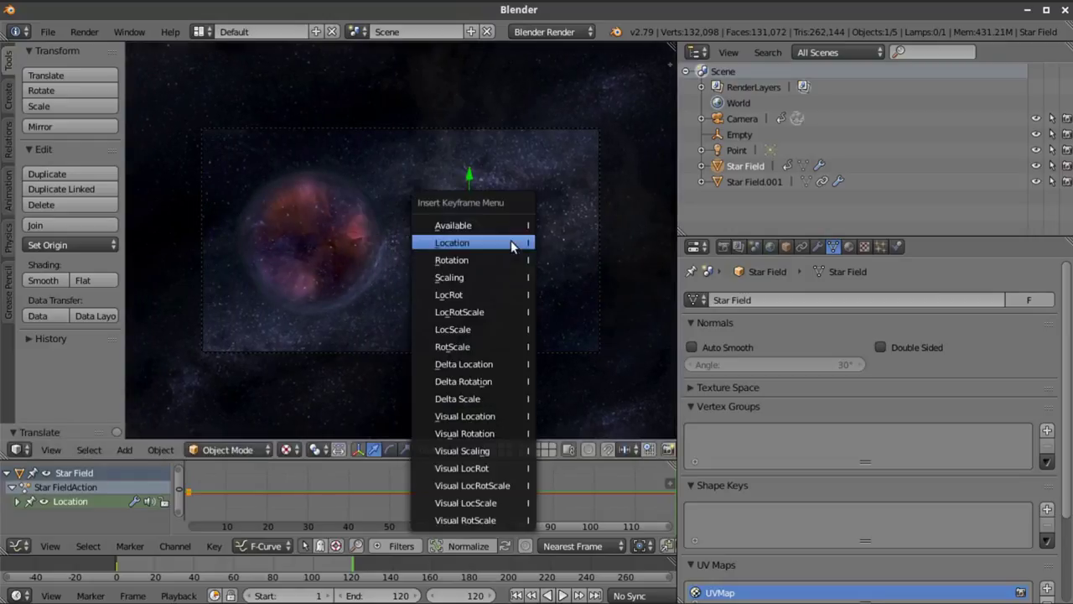
{"action": "left_click", "coordinate": [508, 239]}
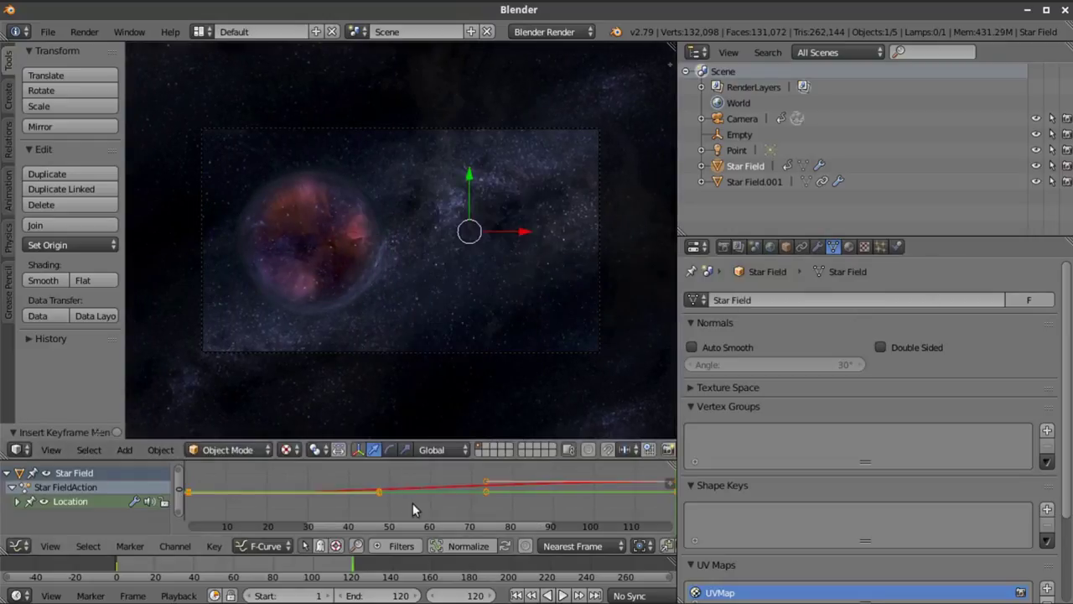
Set the Star Field's location keyframe handles to Vector and preview the animation from frame 1
{"action": "key", "text": "i"}
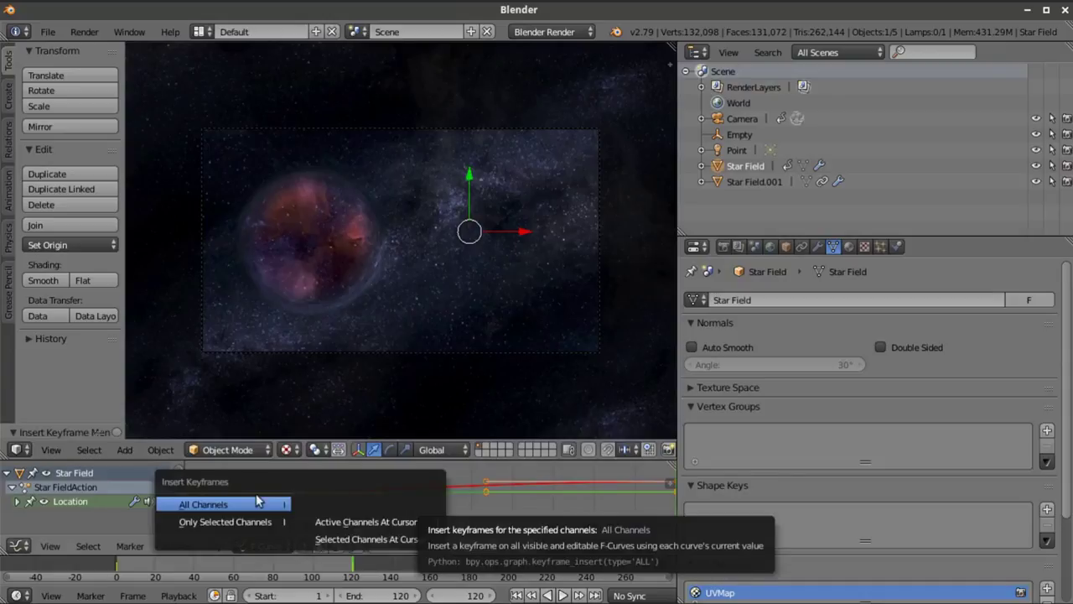
{"action": "key", "text": "Return"}
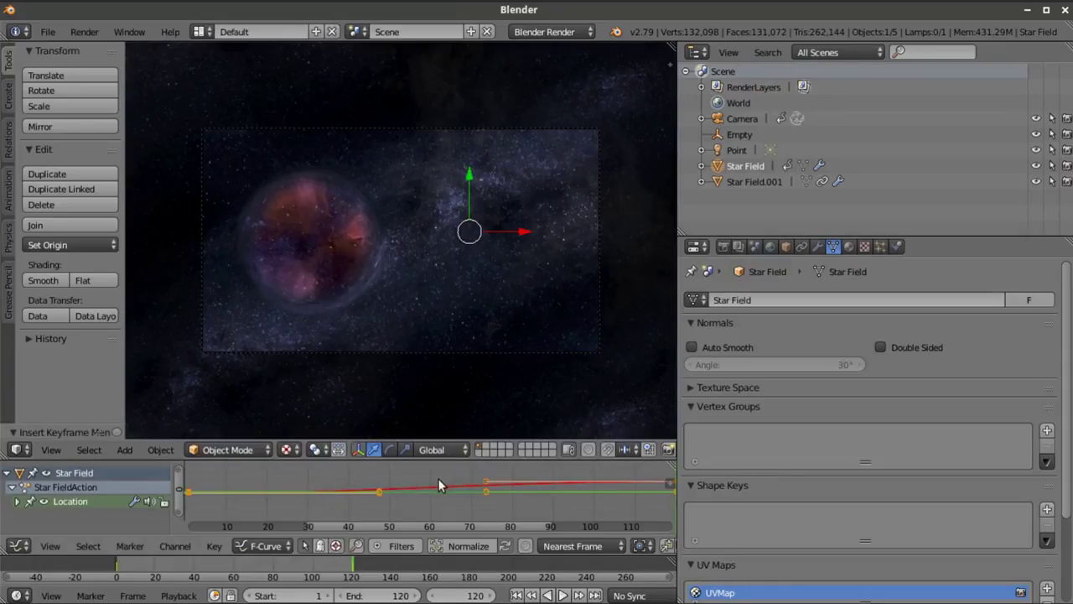
{"action": "key", "text": "v"}
{"action": "left_click", "coordinate": [425, 482]}
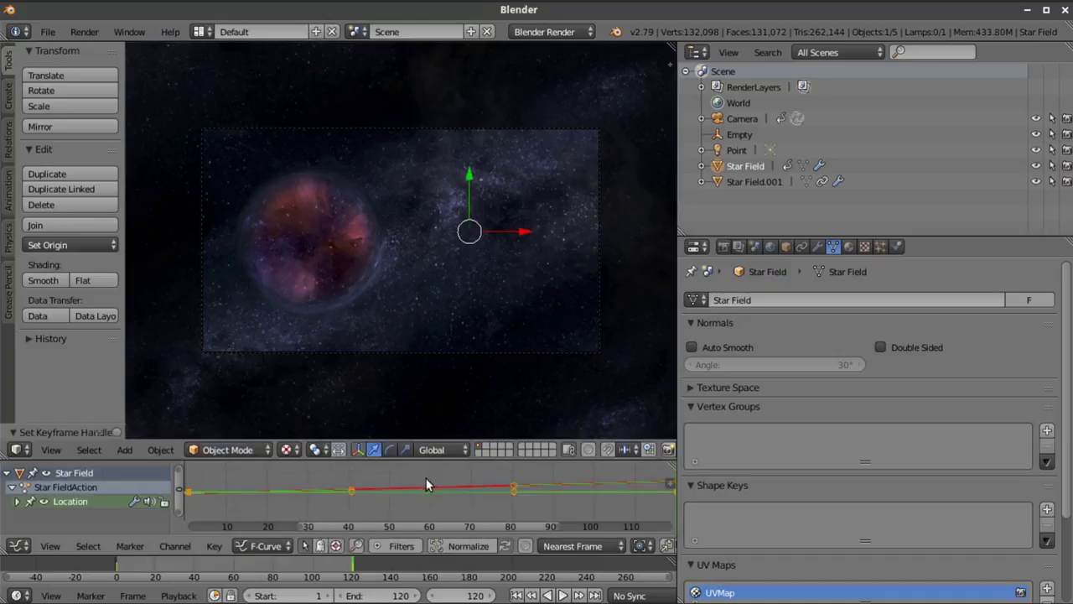
{"action": "left_click", "coordinate": [517, 595]}
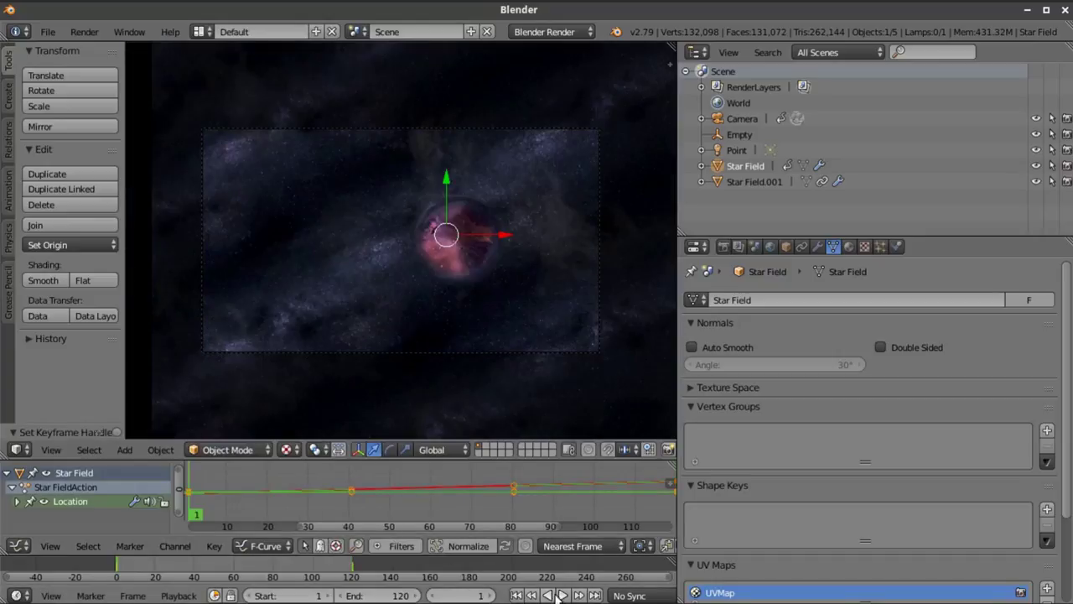
{"action": "left_click", "coordinate": [560, 595]}
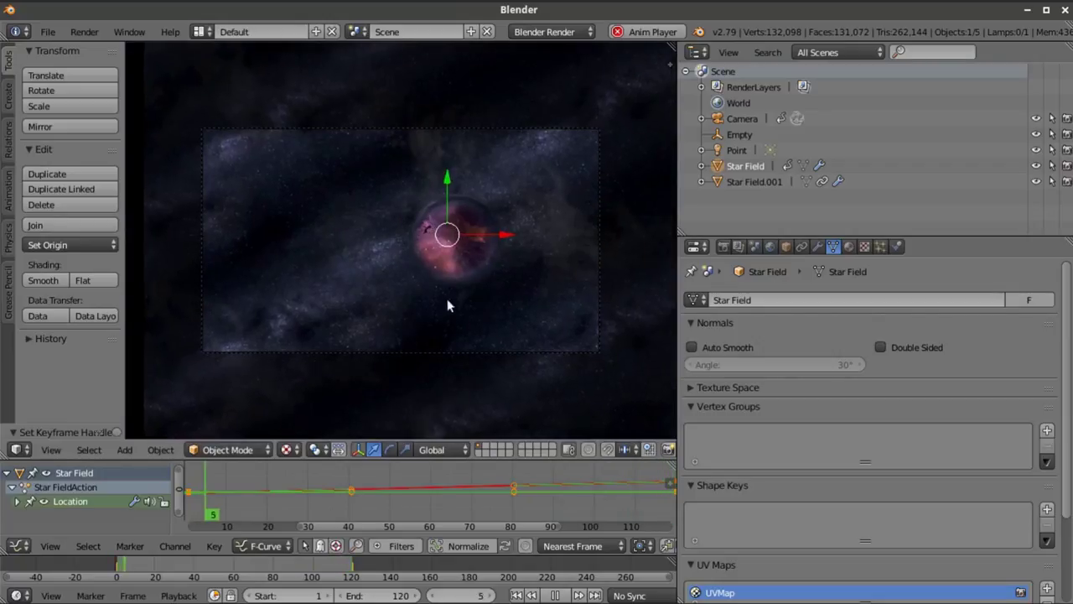
{"action": "left_click", "coordinate": [555, 596]}
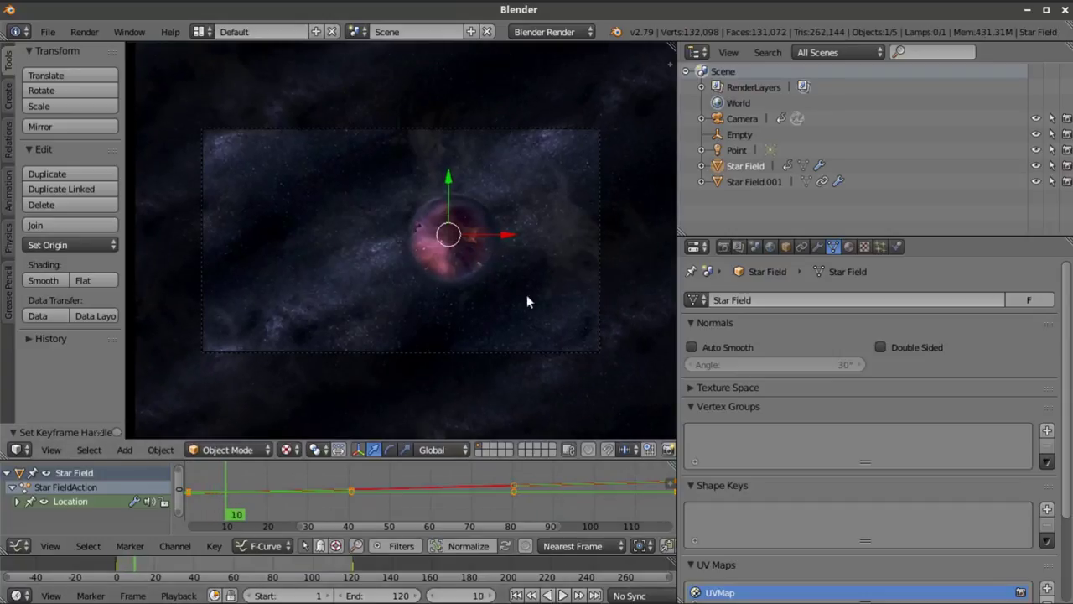
Render frame 10 in a wider view, examine the lens and its distorted edge up close, and return to the 3D view
{"action": "left_click_drag", "start_coordinate": [677, 416], "coordinate": [866, 360]}
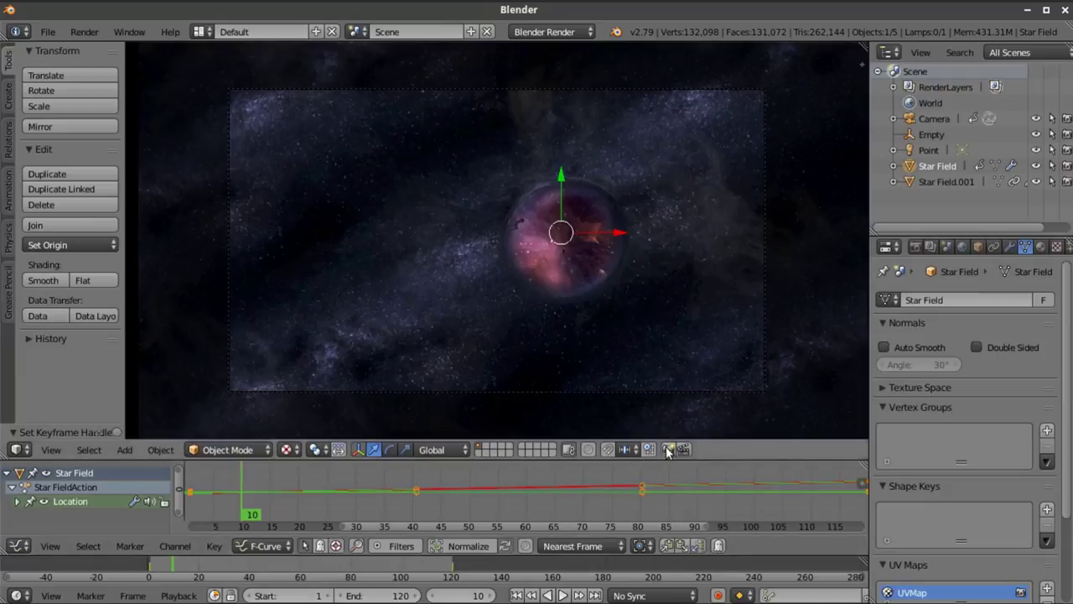
{"action": "key", "text": "F12"}
{"action": "scroll", "coordinate": [563, 283], "scroll_direction": "up", "scroll_amount": 2}
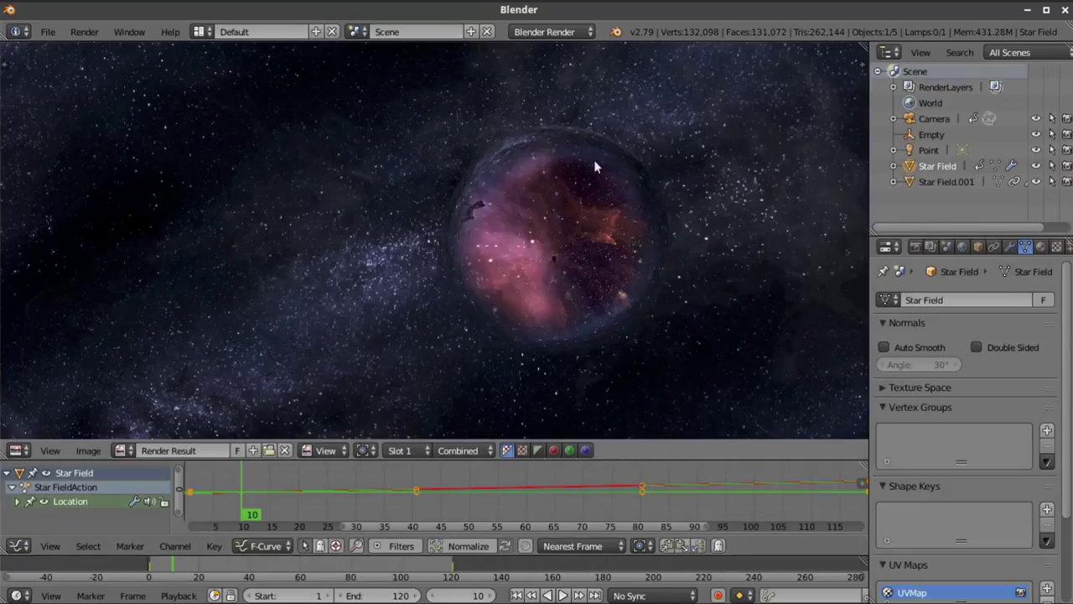
{"action": "scroll", "coordinate": [577, 260], "scroll_direction": "up", "scroll_amount": 3}
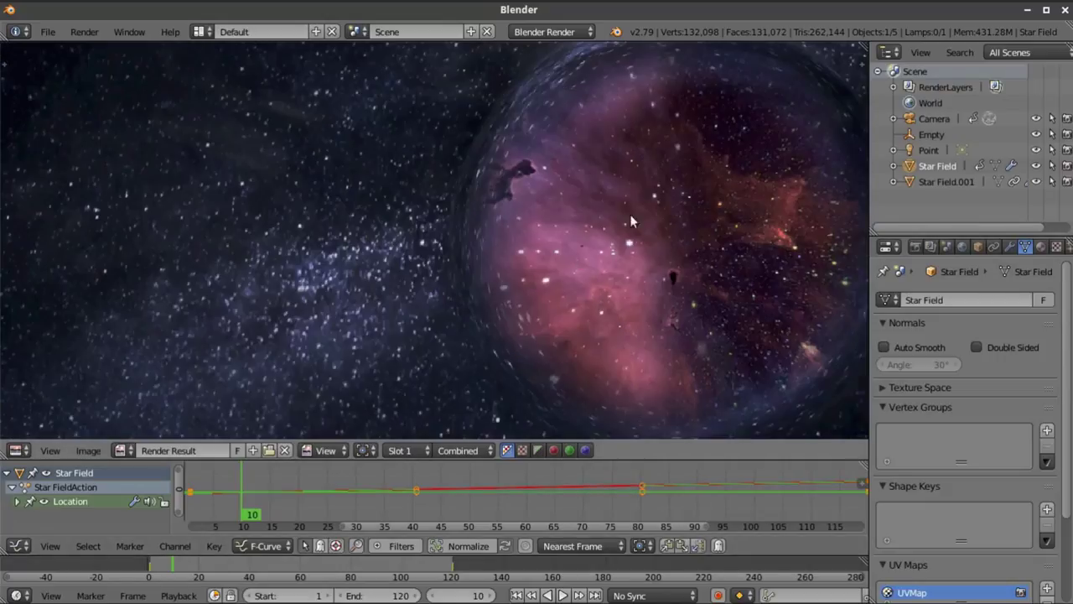
{"action": "key", "text": "Home"}
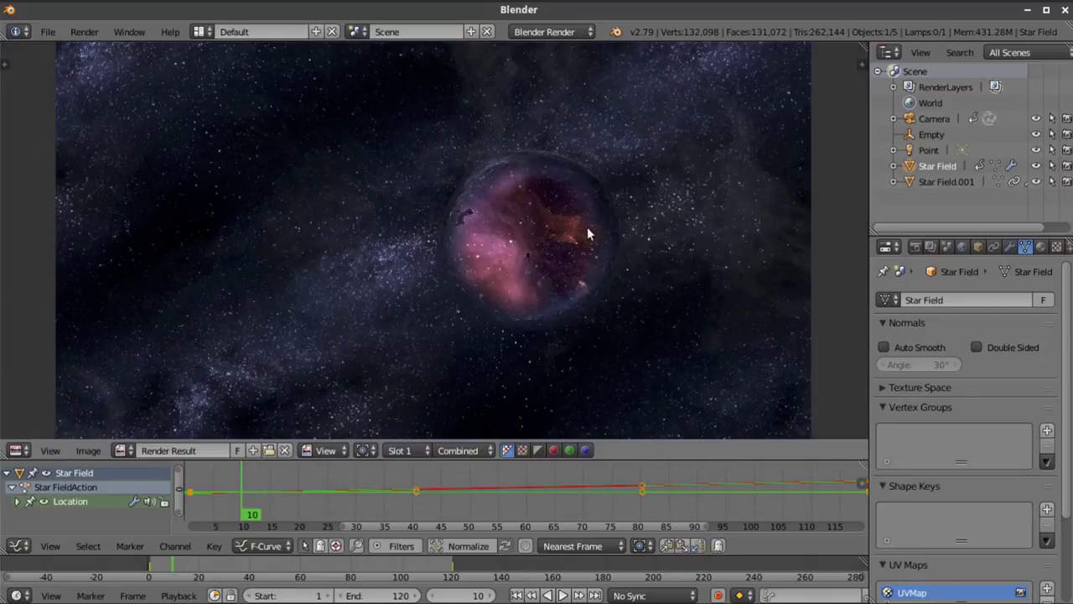
{"action": "scroll", "coordinate": [569, 248], "scroll_direction": "down", "scroll_amount": 3}
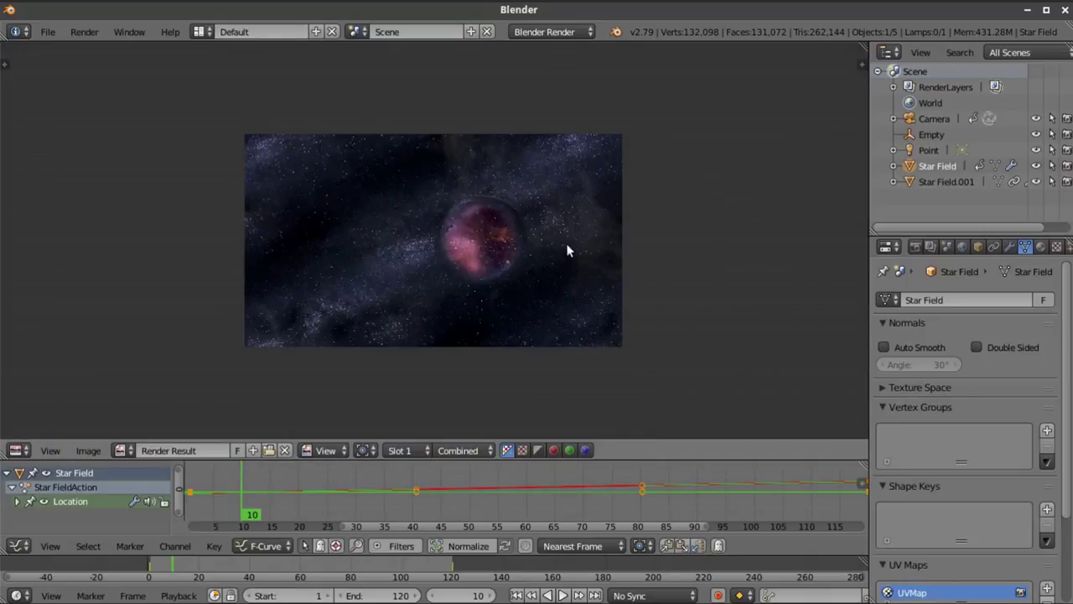
{"action": "scroll", "coordinate": [566, 244], "scroll_direction": "up", "scroll_amount": 1}
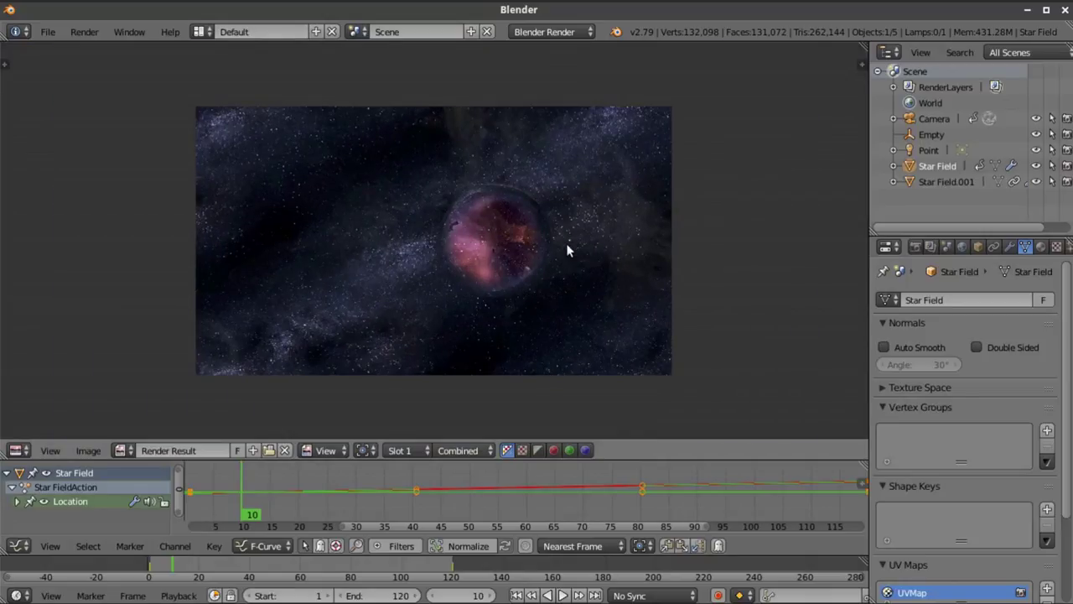
{"action": "scroll", "coordinate": [493, 227], "scroll_direction": "up", "scroll_amount": 3}
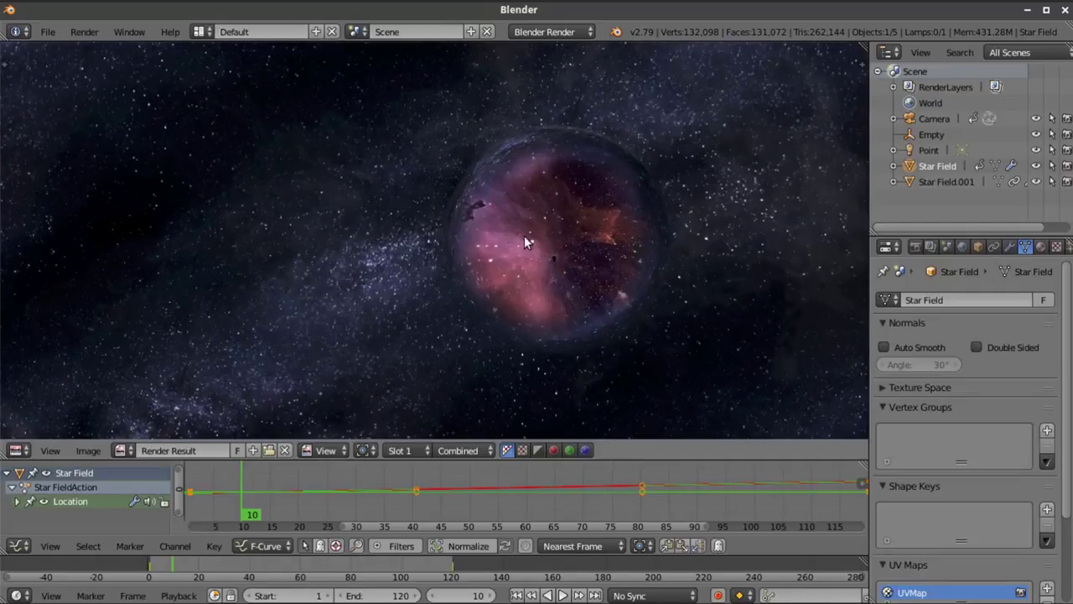
{"action": "scroll", "coordinate": [502, 230], "scroll_direction": "down", "scroll_amount": 1}
{"action": "scroll", "coordinate": [501, 230], "scroll_direction": "down", "scroll_amount": 1}
{"action": "left_click", "coordinate": [15, 450]}
{"action": "left_click", "coordinate": [23, 434]}
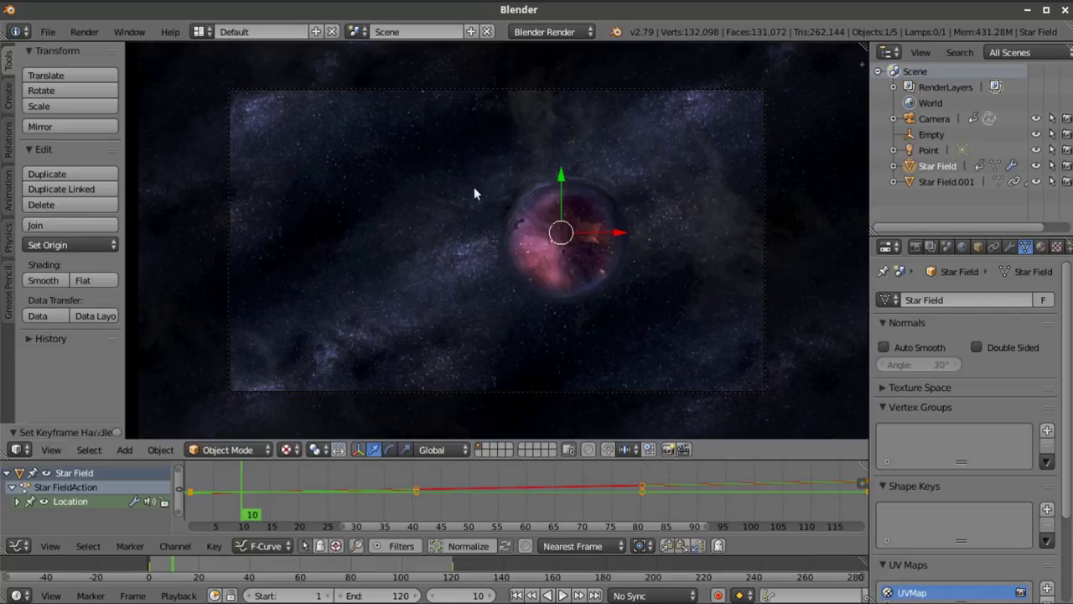
Import smoke4.jpg from the Space Images folder as an image plane
{"action": "left_click", "coordinate": [48, 32]}
{"action": "mouse_move", "coordinate": [148, 332]}
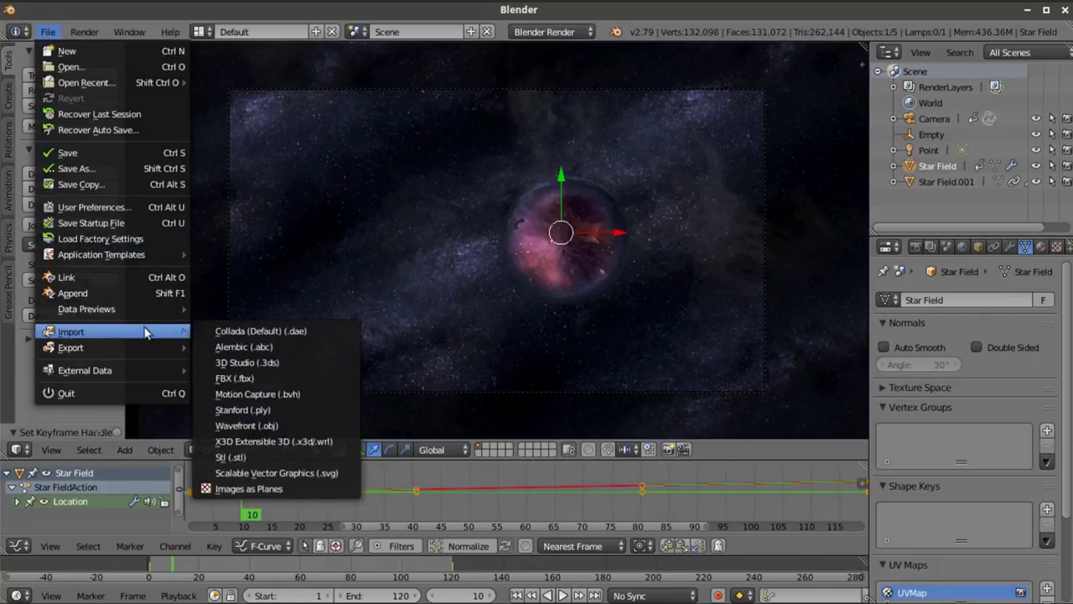
{"action": "left_click", "coordinate": [252, 488]}
{"action": "scroll", "coordinate": [620, 425], "scroll_direction": "down", "scroll_amount": 5}
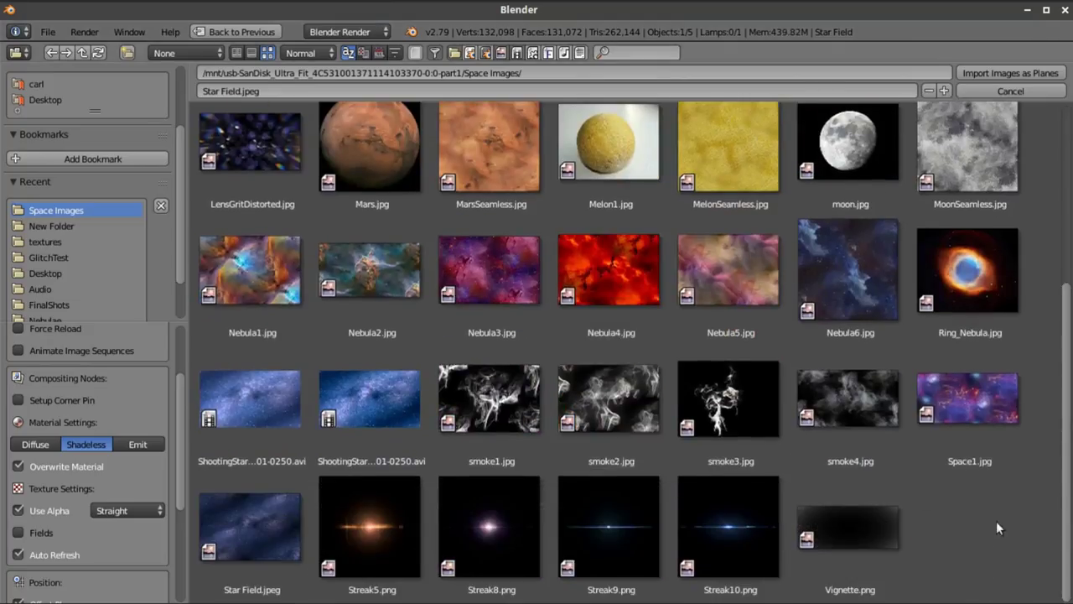
{"action": "left_click", "coordinate": [864, 411]}
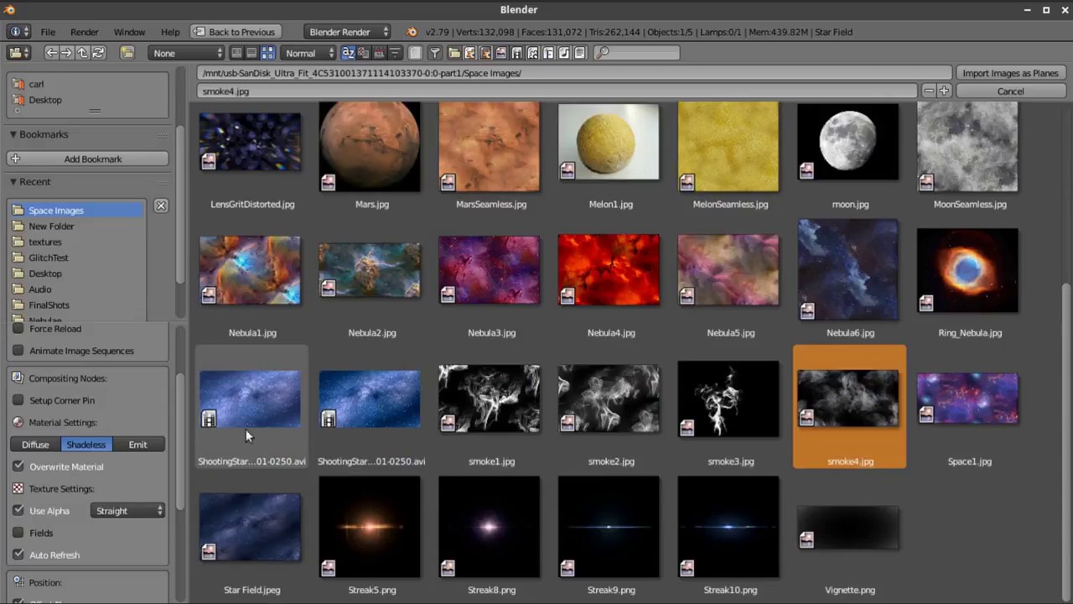
{"action": "left_click", "coordinate": [1031, 74]}
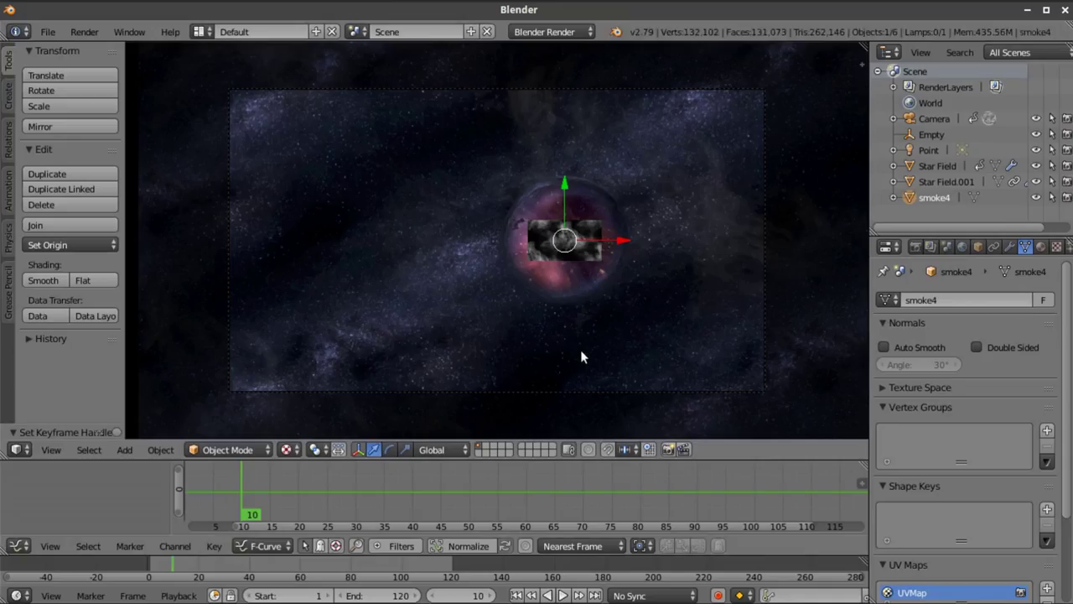
Raise the smoke4 plane slightly above the star field and scale it up until it covers the camera frame
{"action": "middle_click_drag", "start_coordinate": [608, 318], "coordinate": [594, 265]}
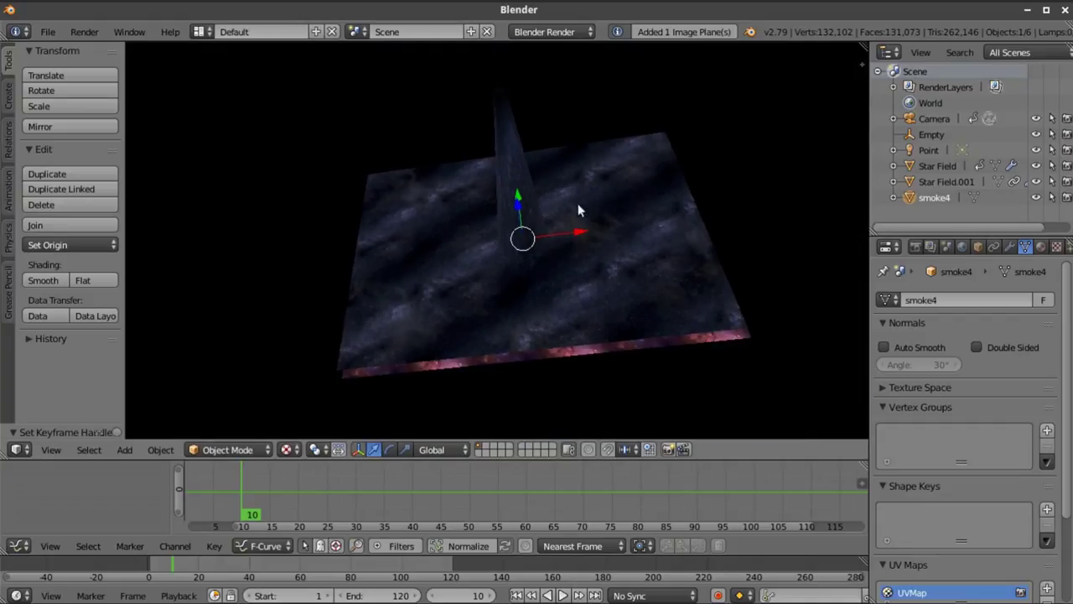
{"action": "middle_click_drag", "start_coordinate": [548, 195], "coordinate": [524, 201]}
{"action": "left_click_drag", "start_coordinate": [509, 172], "coordinate": [544, 195]}
{"action": "key", "text": "s"}
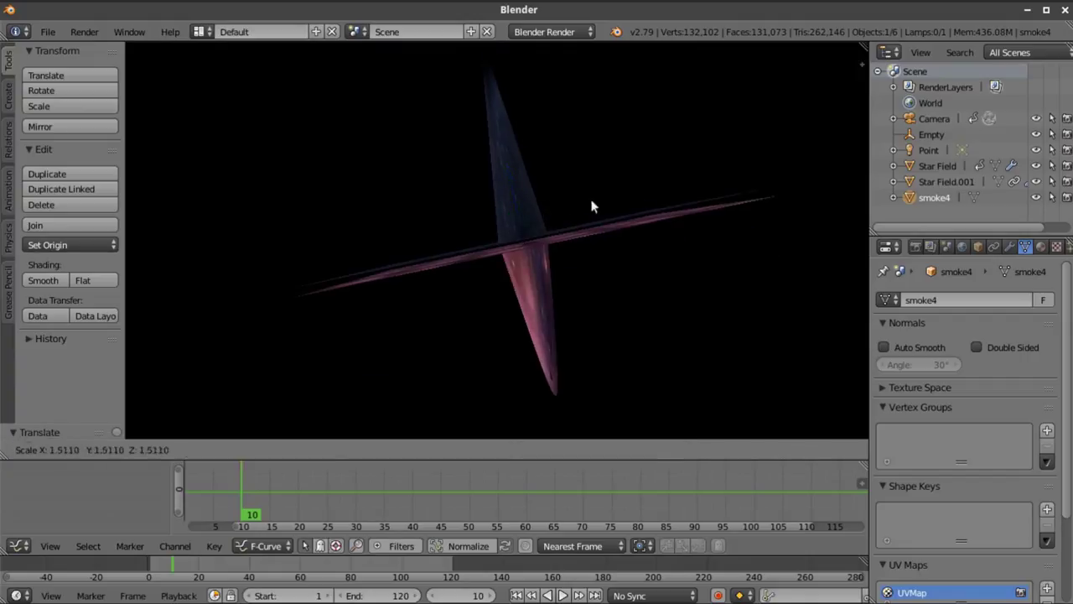
{"action": "left_click", "coordinate": [460, 248]}
{"action": "left_click", "coordinate": [51, 449]}
{"action": "left_click", "coordinate": [88, 391]}
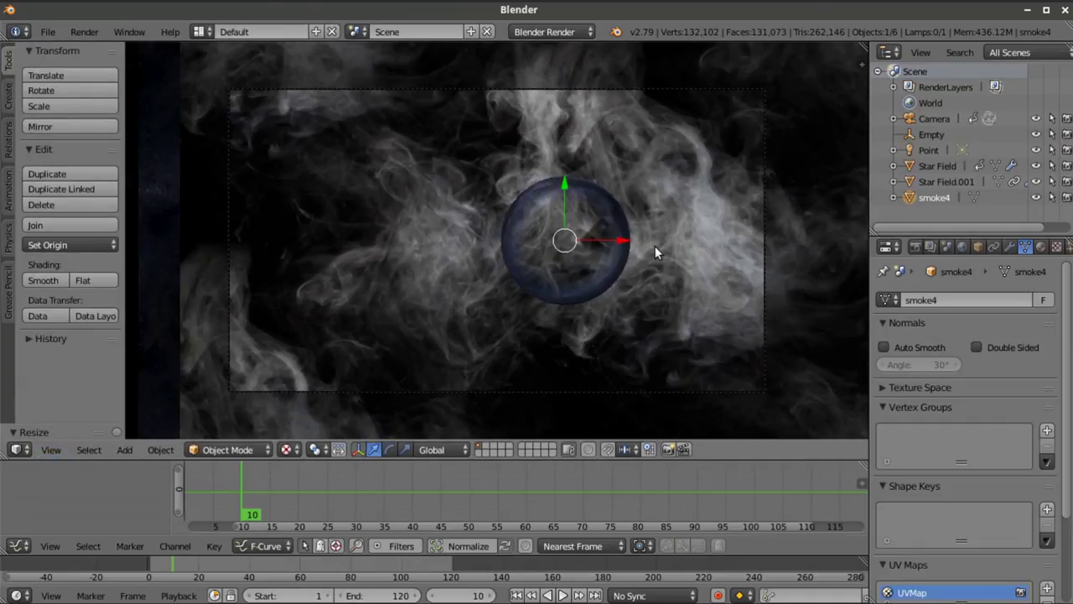
Switch the render engine to Blender Game and set the smoke4 material's alpha blend mode to Add
{"action": "middle_click_drag", "start_coordinate": [655, 246], "coordinate": [613, 168]}
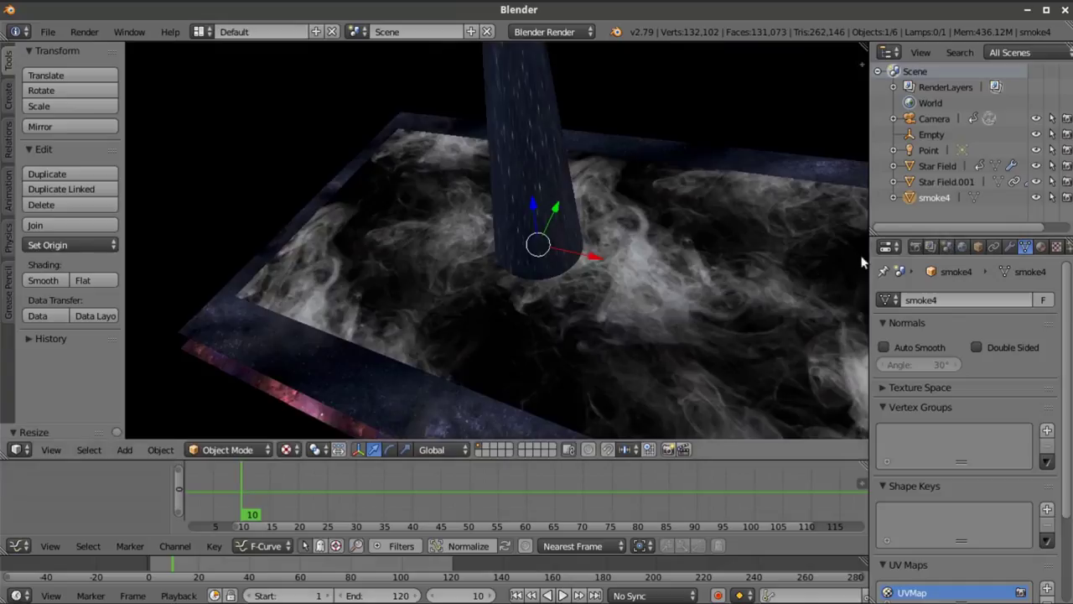
{"action": "left_click_drag", "start_coordinate": [868, 262], "coordinate": [655, 265]}
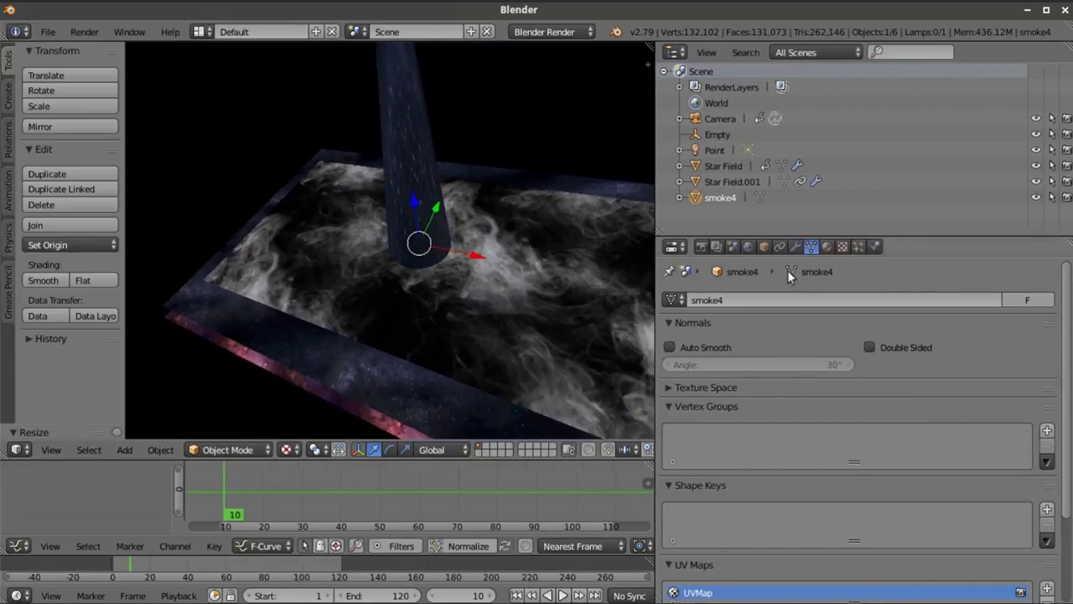
{"action": "left_click", "coordinate": [545, 32]}
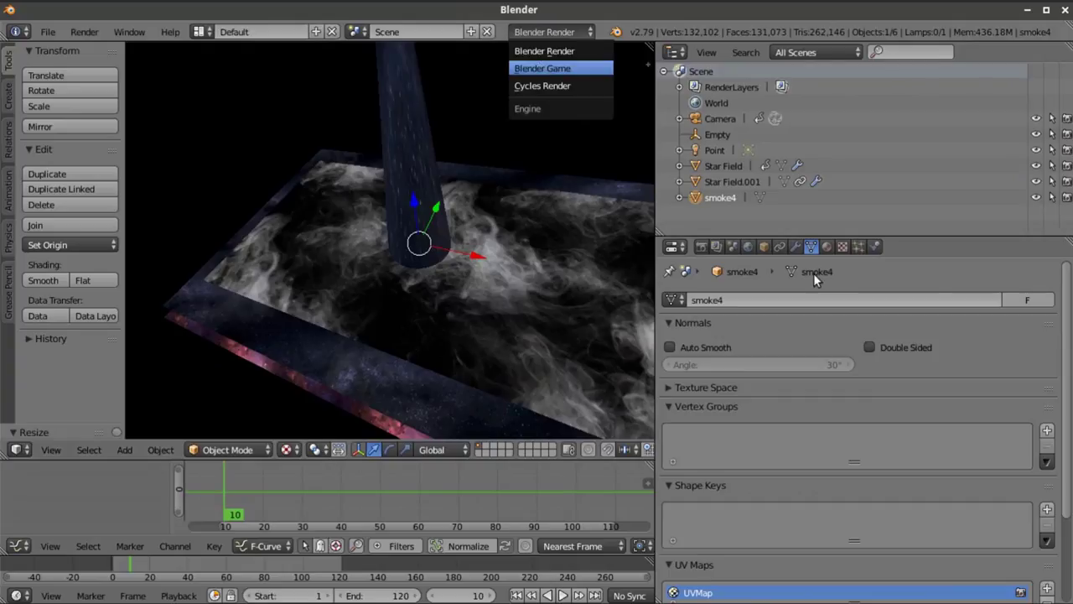
{"action": "key", "text": "Return"}
{"action": "left_click", "coordinate": [828, 248]}
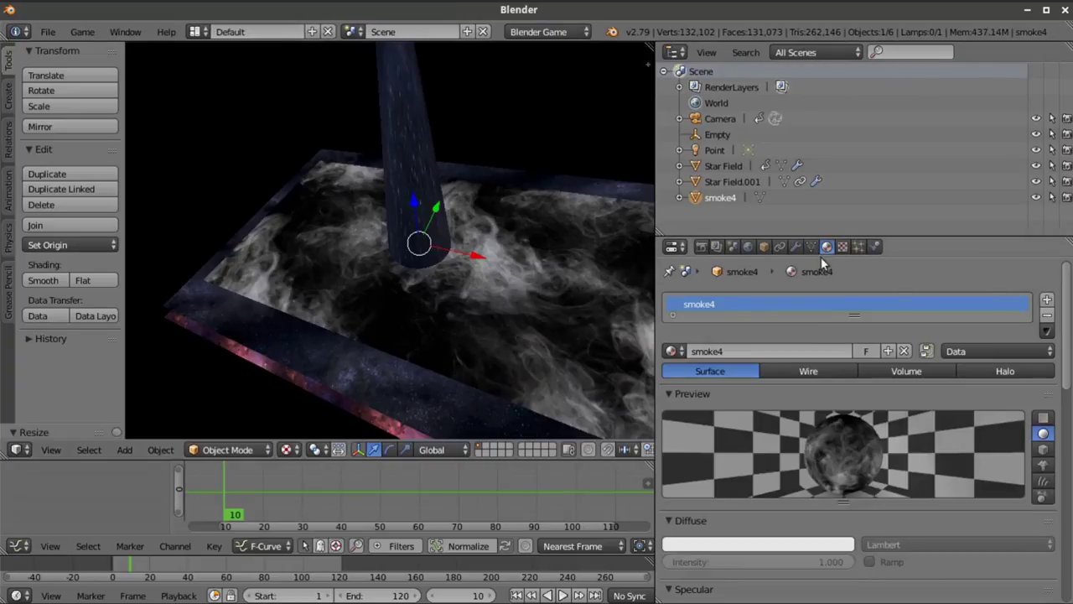
{"action": "scroll", "coordinate": [803, 482], "scroll_direction": "down", "scroll_amount": 10}
{"action": "left_click", "coordinate": [794, 497]}
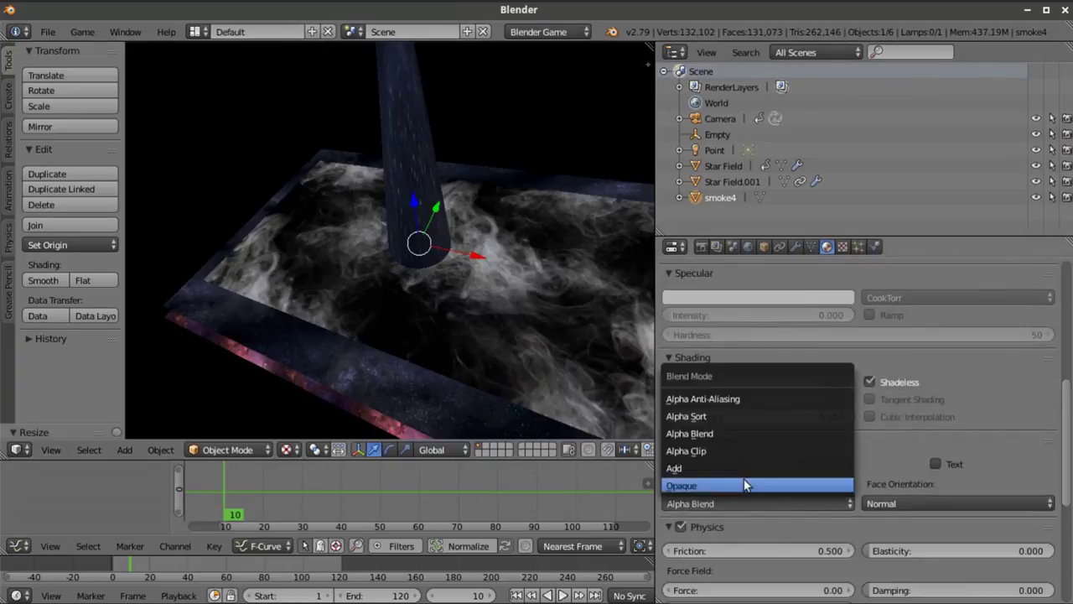
{"action": "left_click", "coordinate": [736, 464]}
{"action": "scroll", "coordinate": [540, 289], "scroll_direction": "up", "scroll_amount": 2}
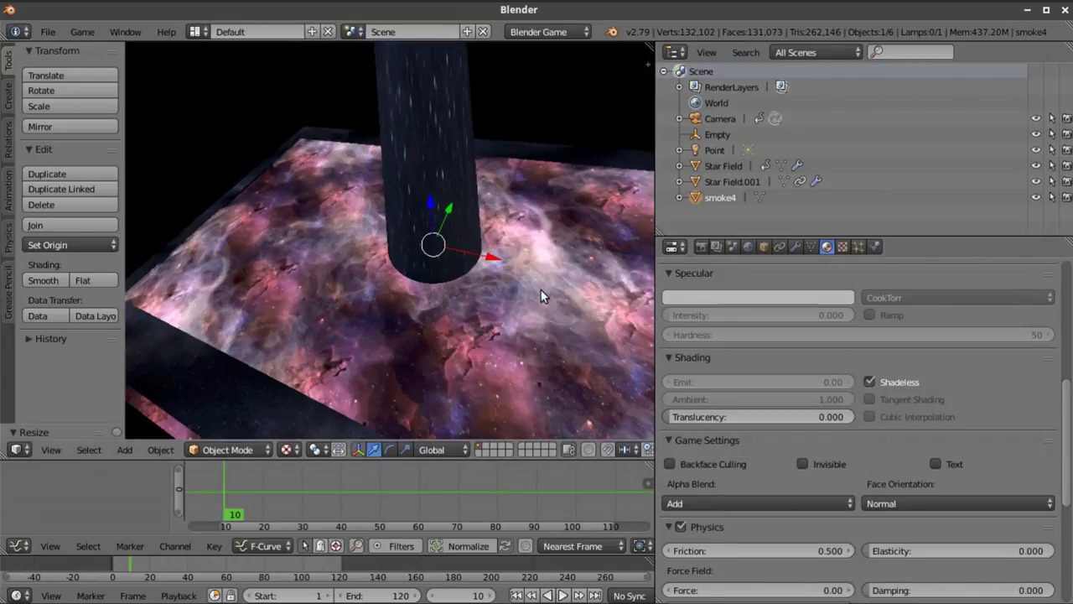
{"action": "scroll", "coordinate": [549, 284], "scroll_direction": "down", "scroll_amount": 1}
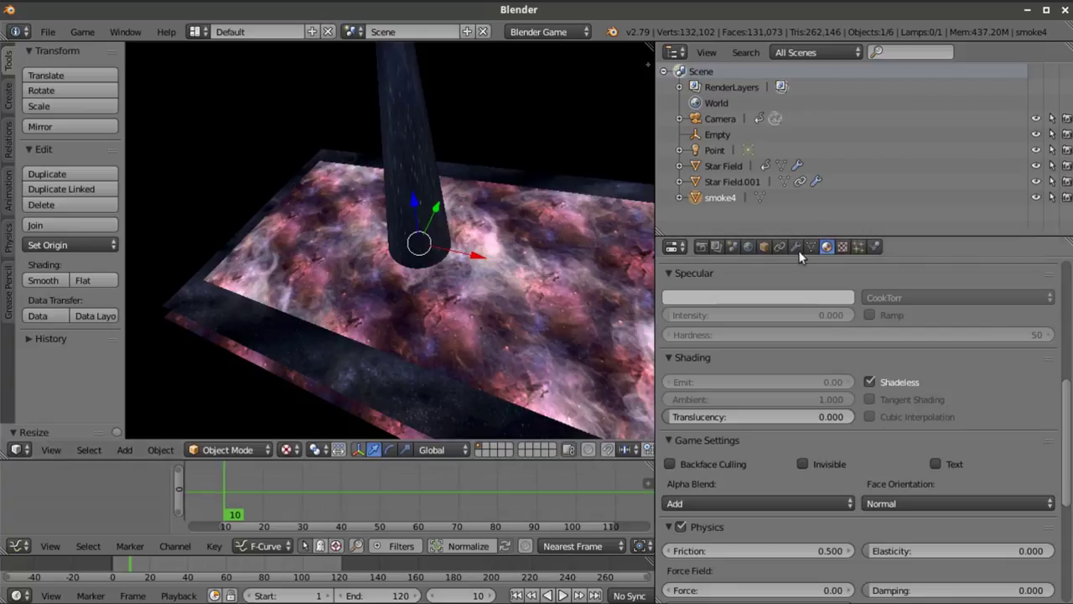
Enable X-Ray display for the smoke4 plane
{"action": "left_click", "coordinate": [764, 246]}
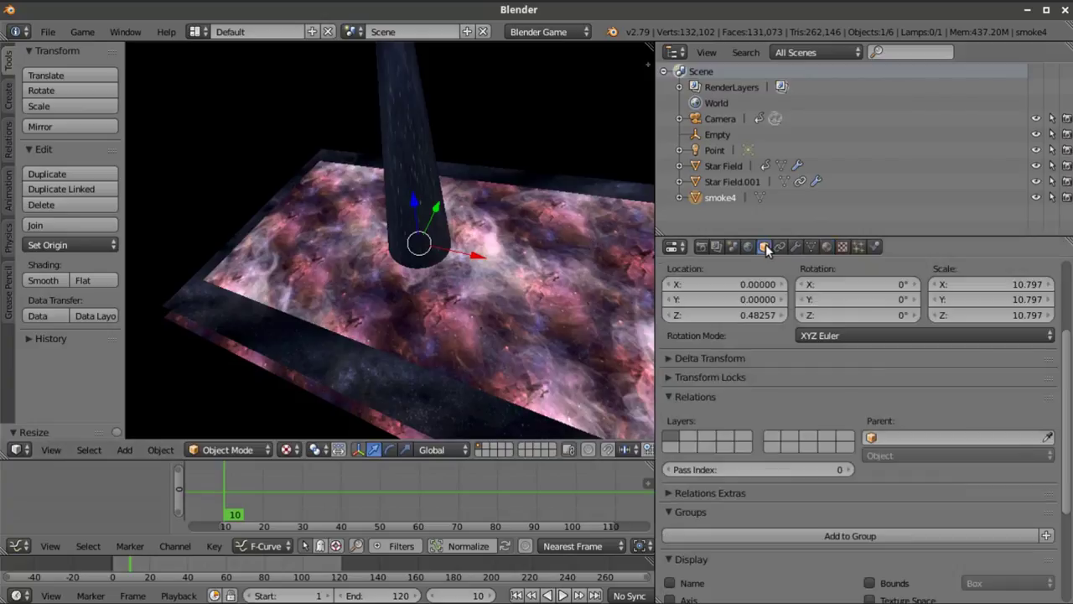
{"action": "scroll", "coordinate": [902, 533], "scroll_direction": "down", "scroll_amount": 3}
{"action": "left_click", "coordinate": [871, 522]}
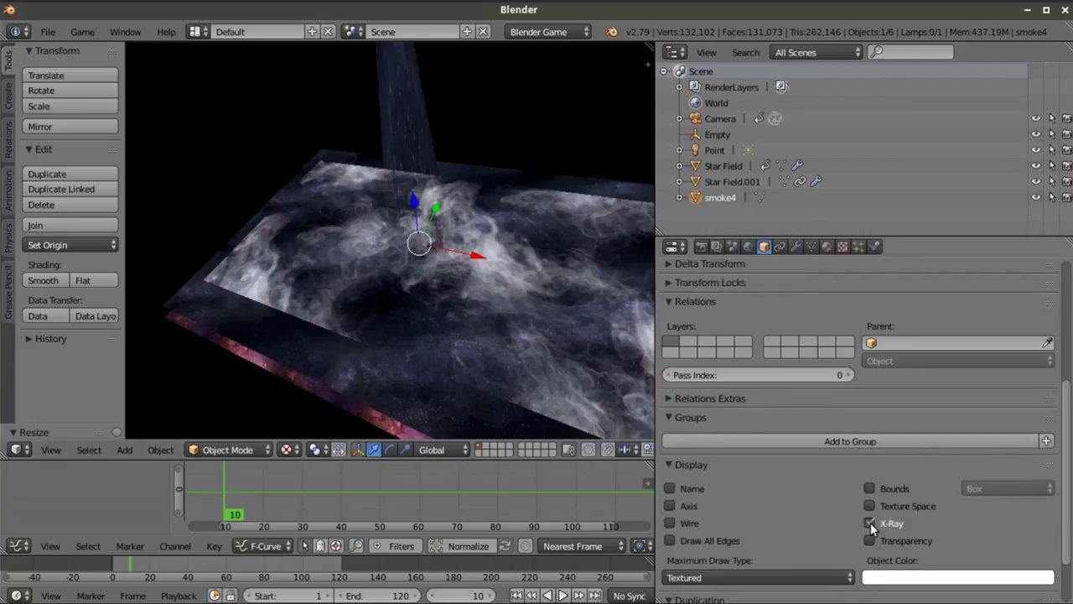
{"action": "scroll", "coordinate": [474, 316], "scroll_direction": "up", "scroll_amount": 4}
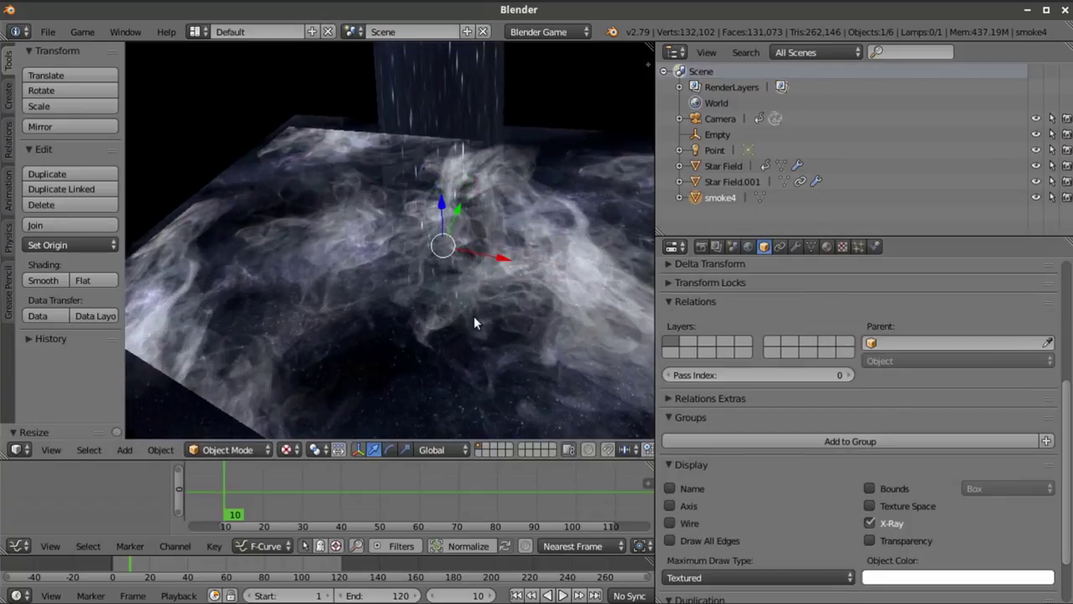
Enable nodes for the smoke4 material and show its node tree in an enlarged Node Editor in place of the graph editor
{"action": "left_click", "coordinate": [827, 246]}
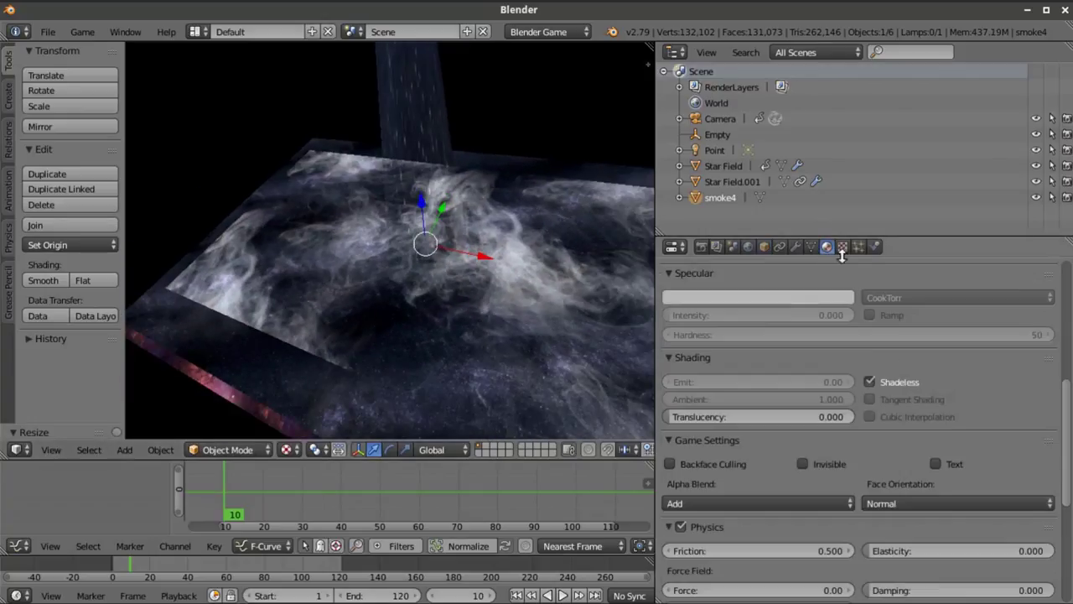
{"action": "scroll", "coordinate": [931, 390], "scroll_direction": "up", "scroll_amount": 4}
{"action": "scroll", "coordinate": [932, 396], "scroll_direction": "up", "scroll_amount": 4}
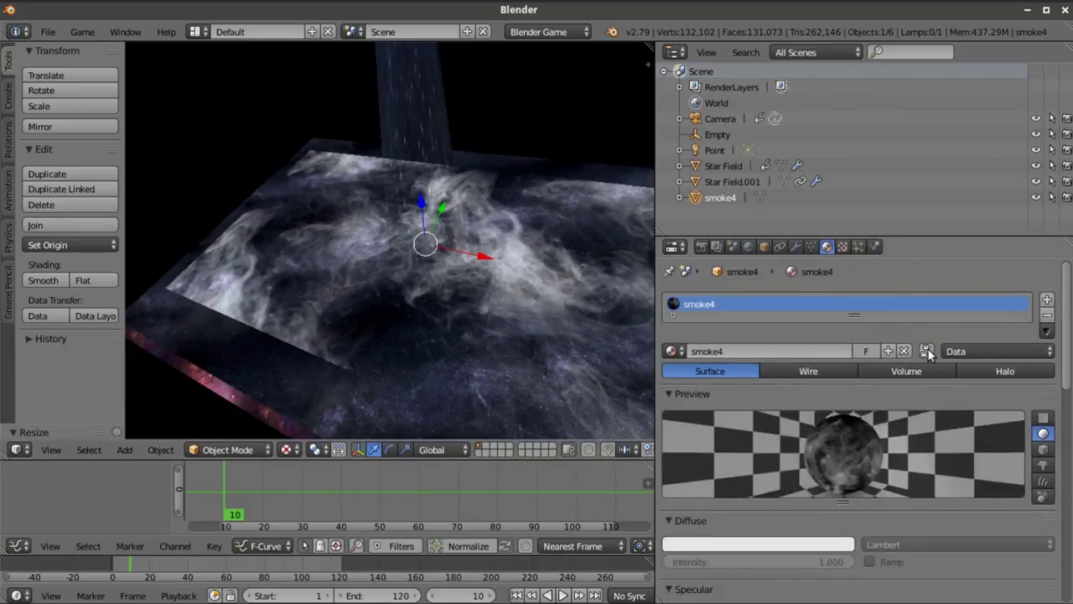
{"action": "left_click", "coordinate": [926, 352]}
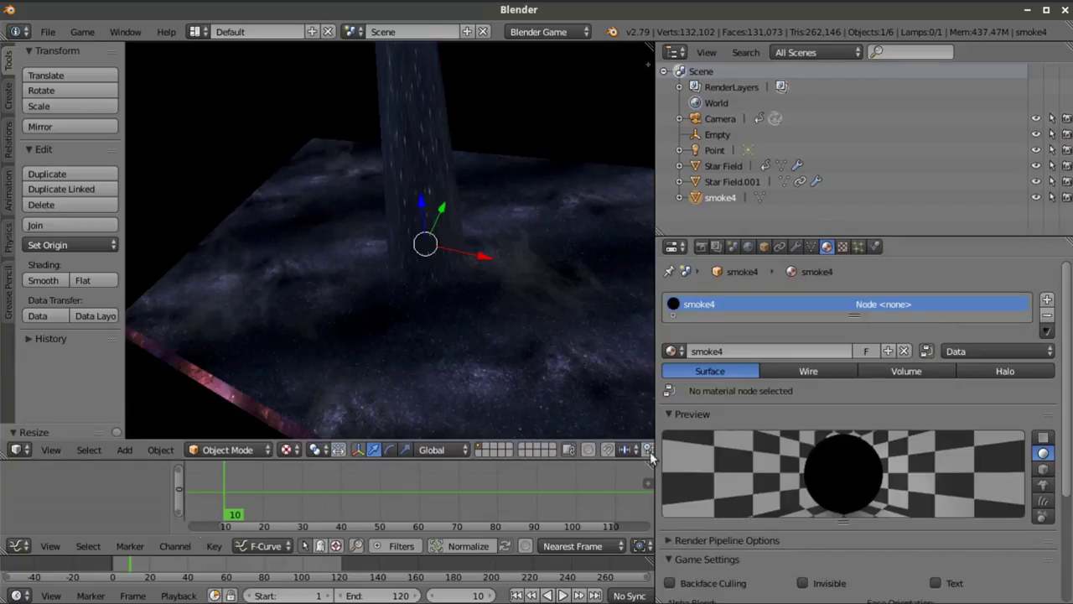
{"action": "left_click", "coordinate": [18, 545]}
{"action": "left_click", "coordinate": [92, 371]}
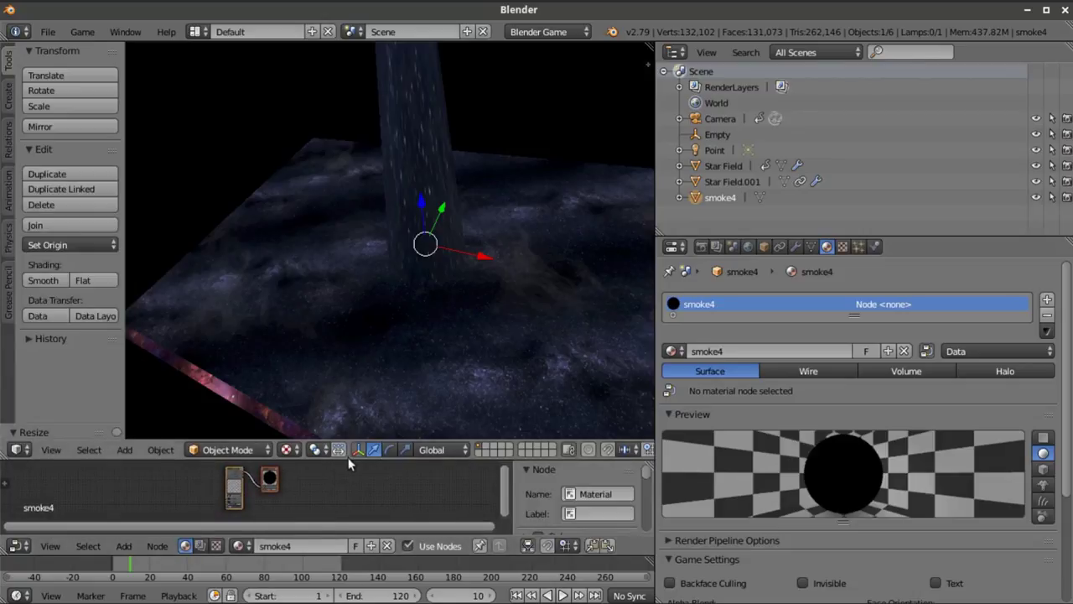
{"action": "left_click_drag", "start_coordinate": [346, 457], "coordinate": [344, 206]}
{"action": "scroll", "coordinate": [336, 395], "scroll_direction": "up", "scroll_amount": 5}
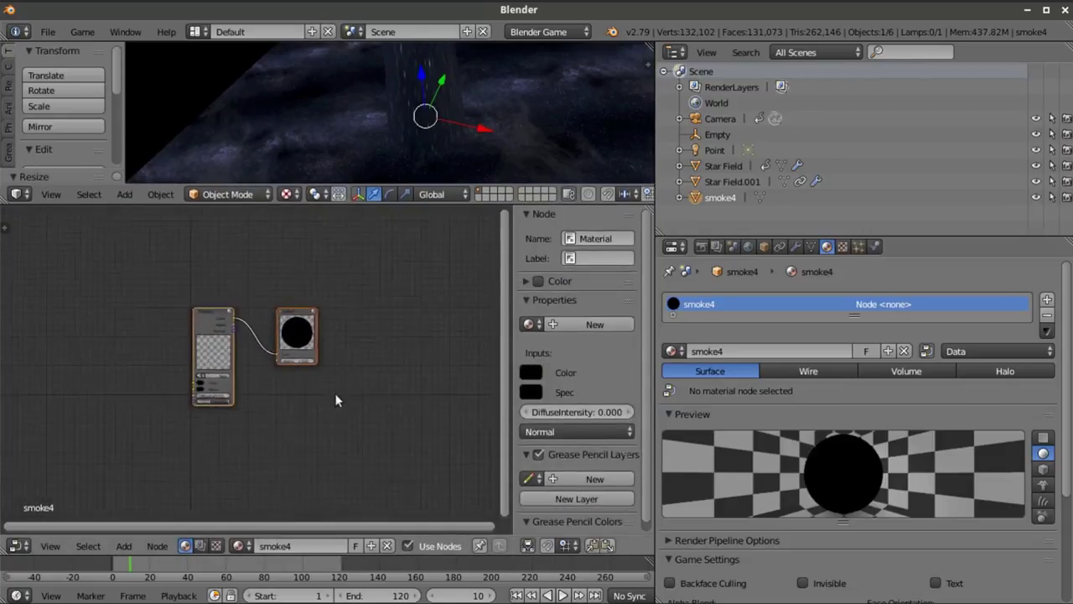
Assign the smoke4 material to the Material node and move the Output node farther away to make room between them
{"action": "left_click", "coordinate": [161, 384]}
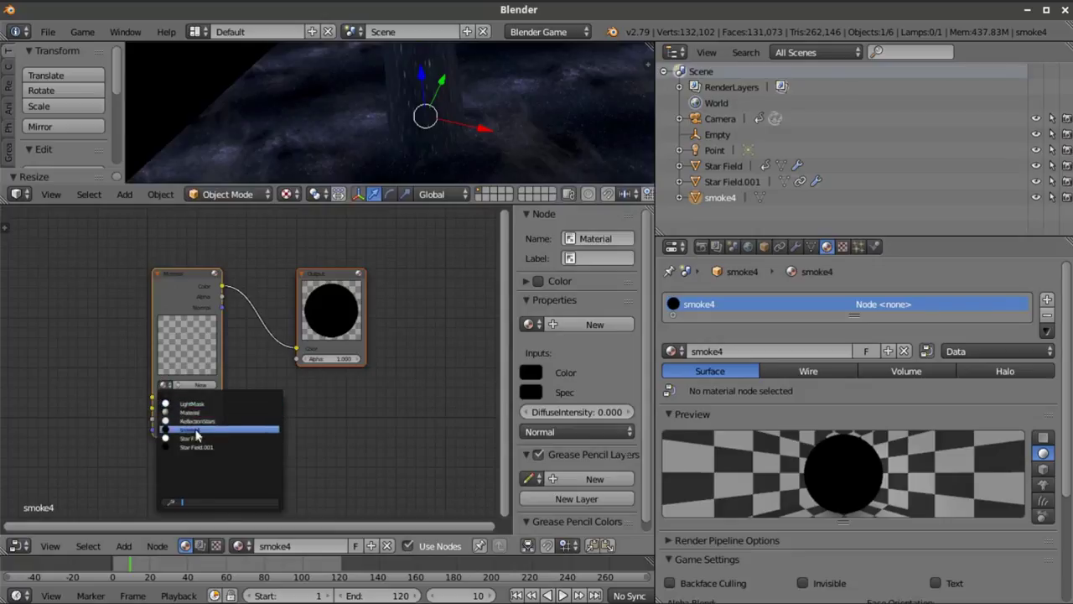
{"action": "left_click", "coordinate": [194, 430]}
{"action": "middle_click_drag", "start_coordinate": [306, 423], "coordinate": [263, 425]}
{"action": "left_click_drag", "start_coordinate": [269, 304], "coordinate": [414, 306]}
{"action": "middle_click_drag", "start_coordinate": [421, 134], "coordinate": [431, 90]}
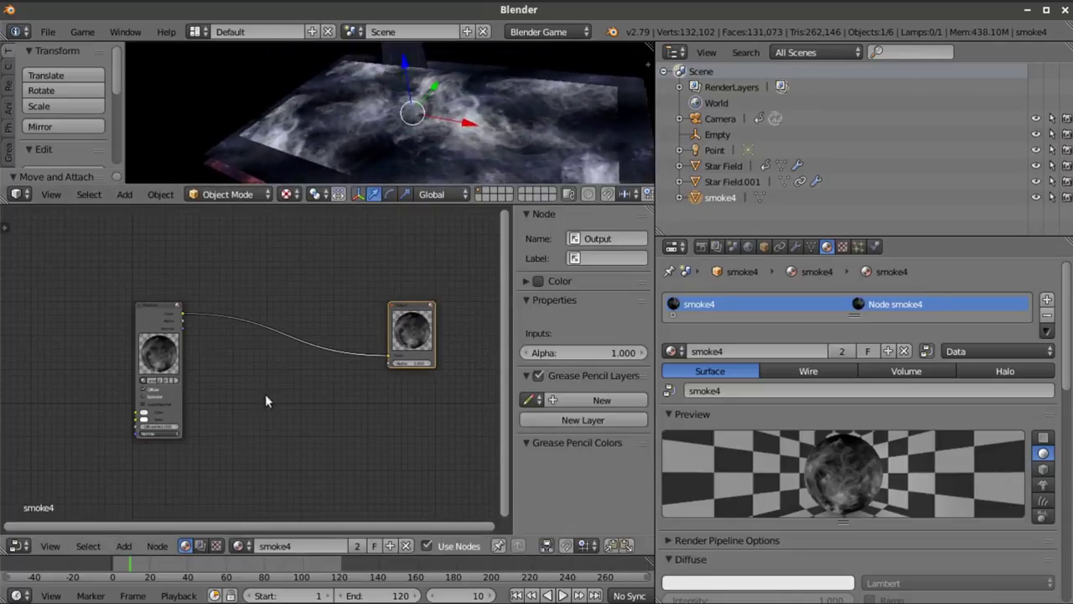
Add a second Material input node using LightMask and connect its Color to the Output node's Alpha
{"action": "left_click", "coordinate": [124, 546]}
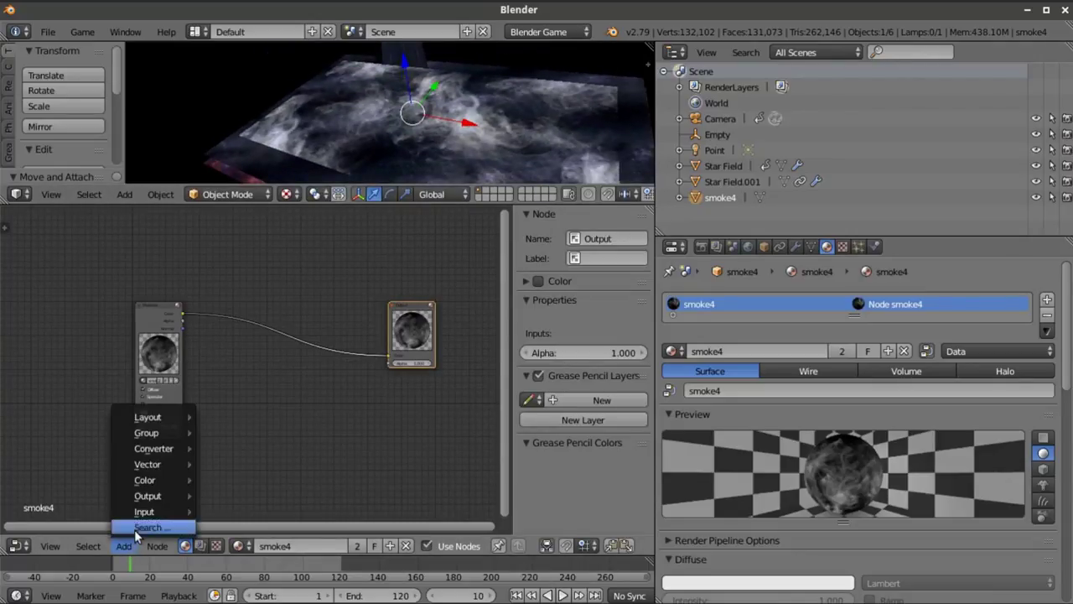
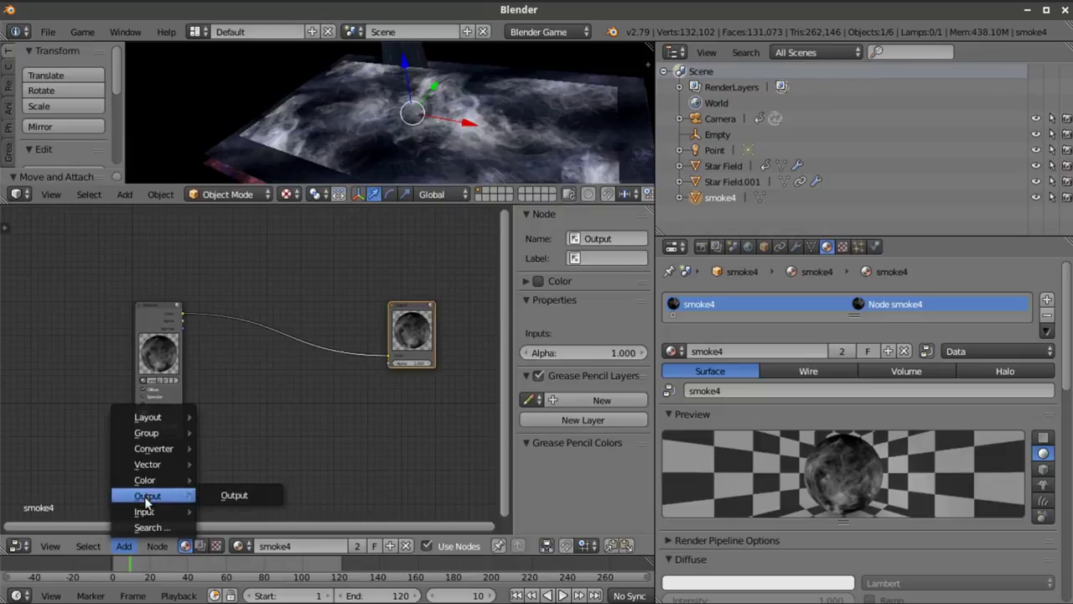
{"action": "mouse_move", "coordinate": [144, 511]}
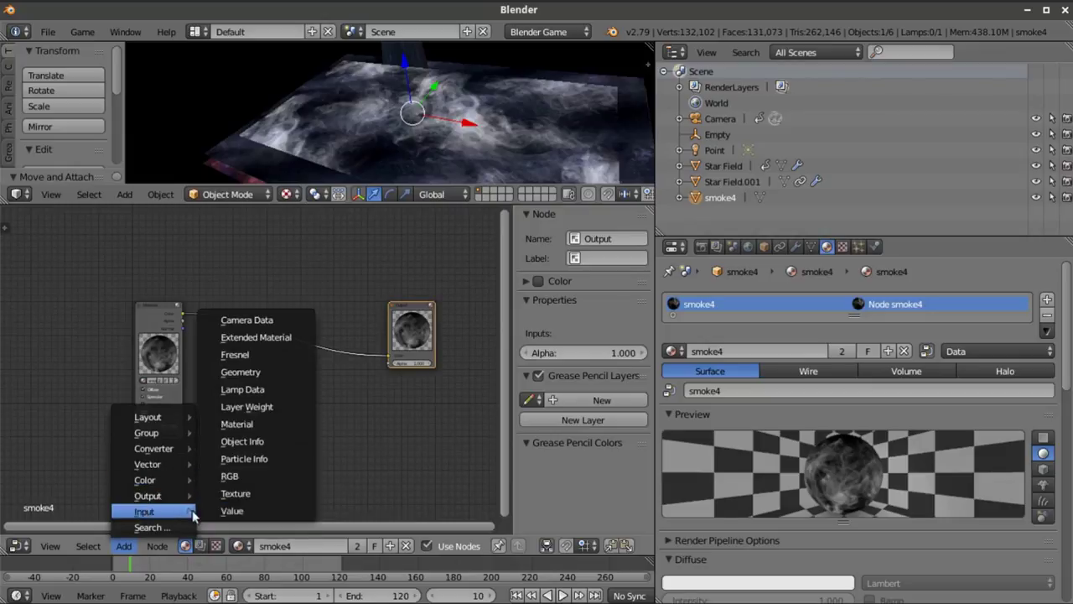
{"action": "left_click", "coordinate": [271, 428]}
{"action": "left_click", "coordinate": [235, 369]}
{"action": "scroll", "coordinate": [311, 387], "scroll_direction": "up", "scroll_amount": 2}
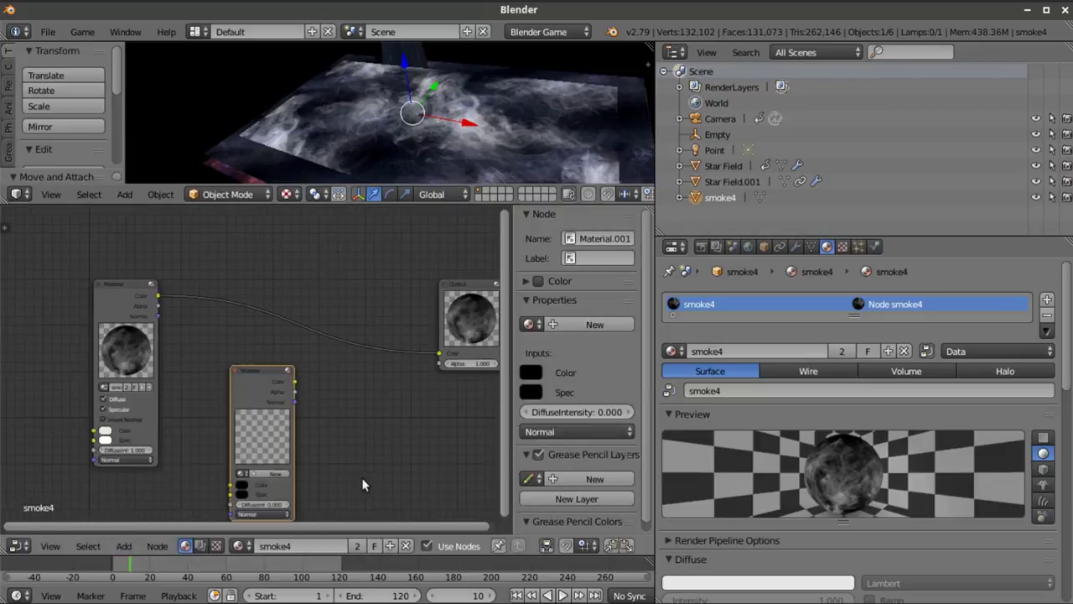
{"action": "scroll", "coordinate": [311, 390], "scroll_direction": "up", "scroll_amount": 1}
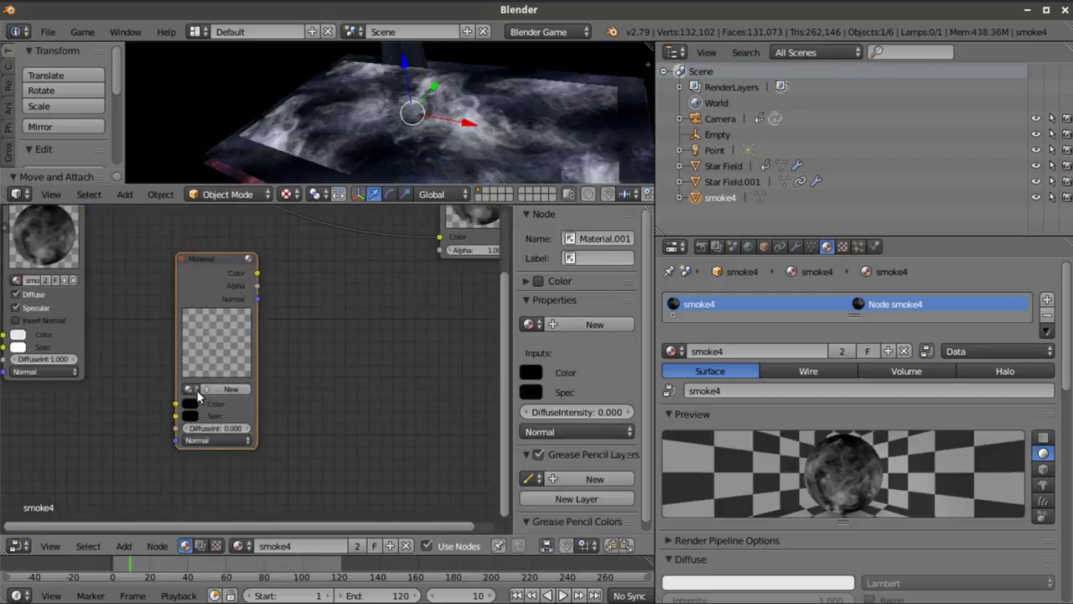
{"action": "left_click", "coordinate": [191, 389]}
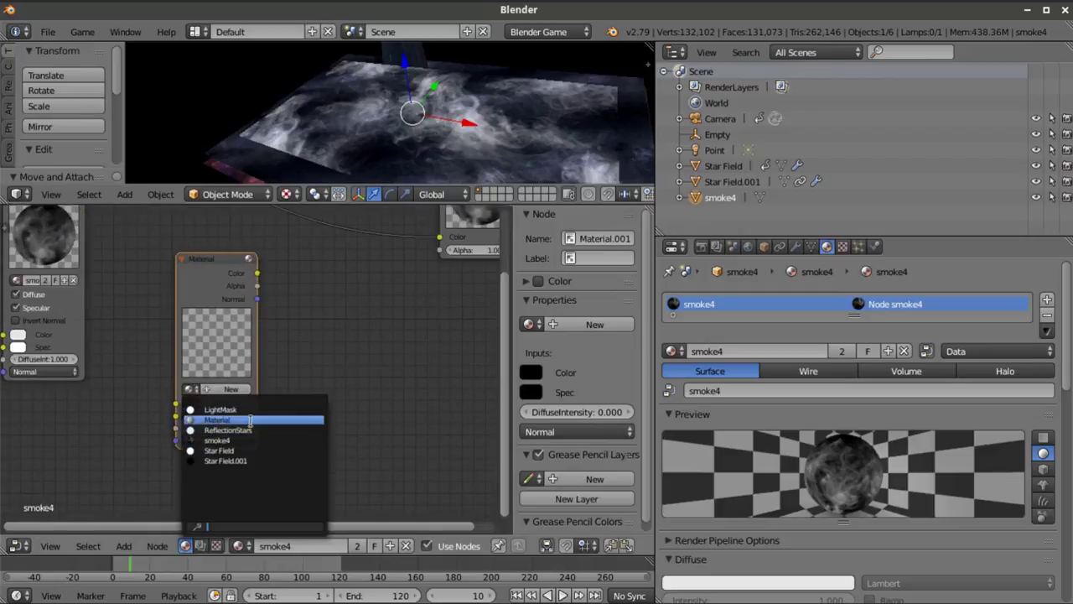
{"action": "left_click", "coordinate": [219, 410]}
{"action": "scroll", "coordinate": [339, 368], "scroll_direction": "down", "scroll_amount": 2}
{"action": "middle_click_drag", "start_coordinate": [340, 368], "coordinate": [247, 437]}
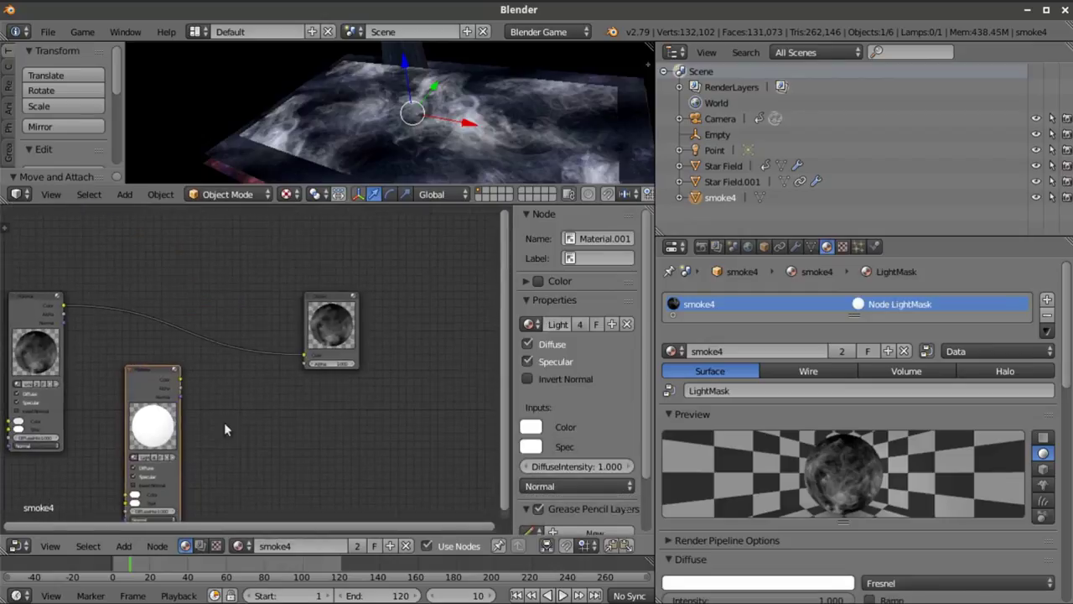
{"action": "left_click_drag", "start_coordinate": [181, 379], "coordinate": [307, 362]}
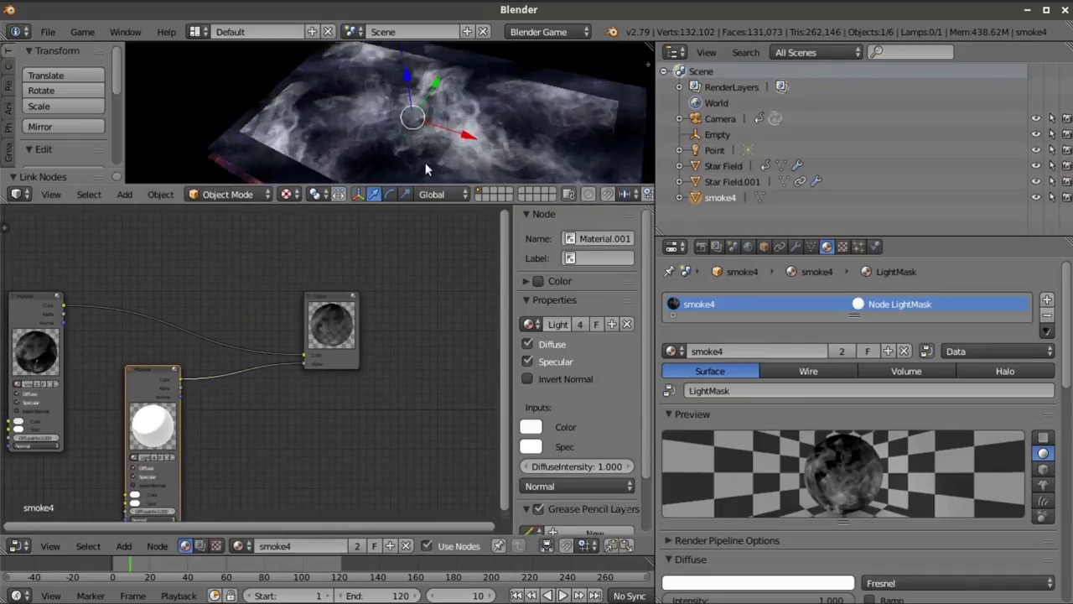
Insert an RGB Curves node between the LightMask node and the Output's Alpha, and invert its curve to run from 0,1 to 1,0
{"action": "left_click", "coordinate": [127, 544]}
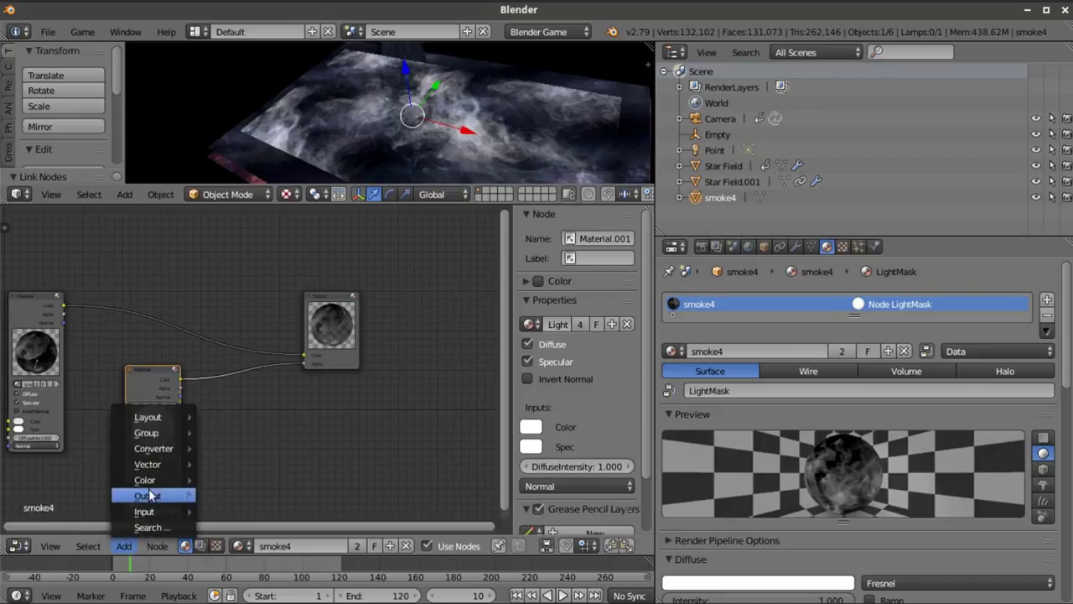
{"action": "mouse_move", "coordinate": [151, 479]}
{"action": "left_click", "coordinate": [273, 548]}
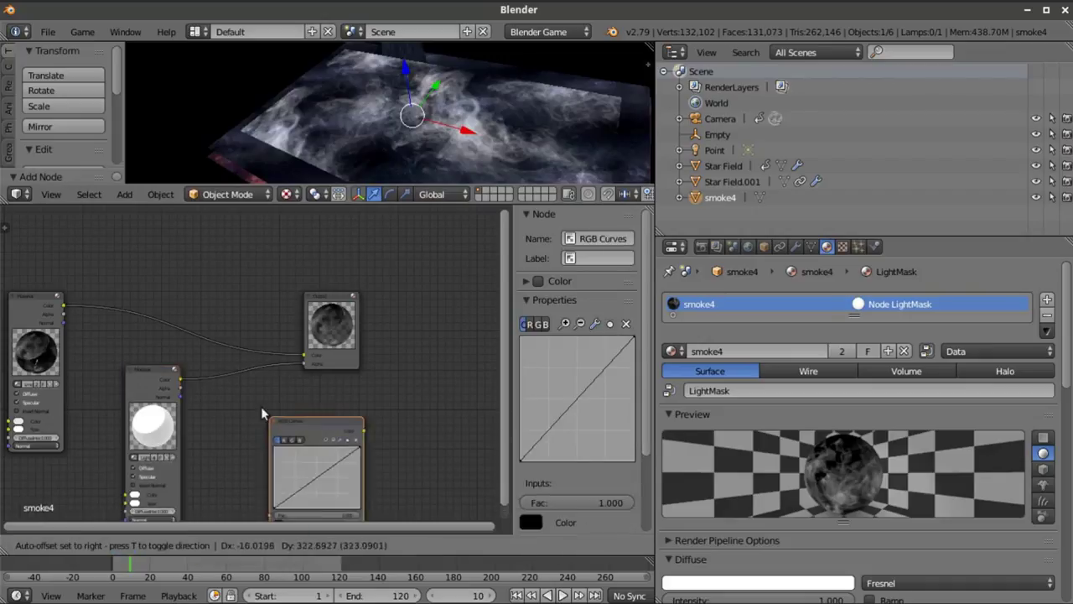
{"action": "left_click", "coordinate": [219, 454]}
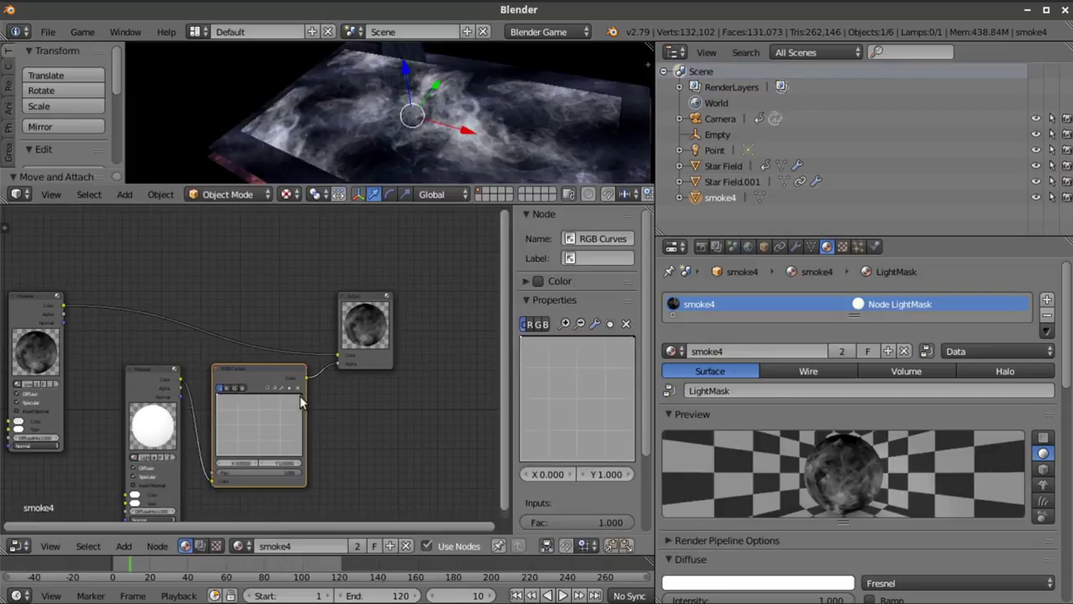
{"action": "scroll", "coordinate": [352, 427], "scroll_direction": "down", "scroll_amount": 2}
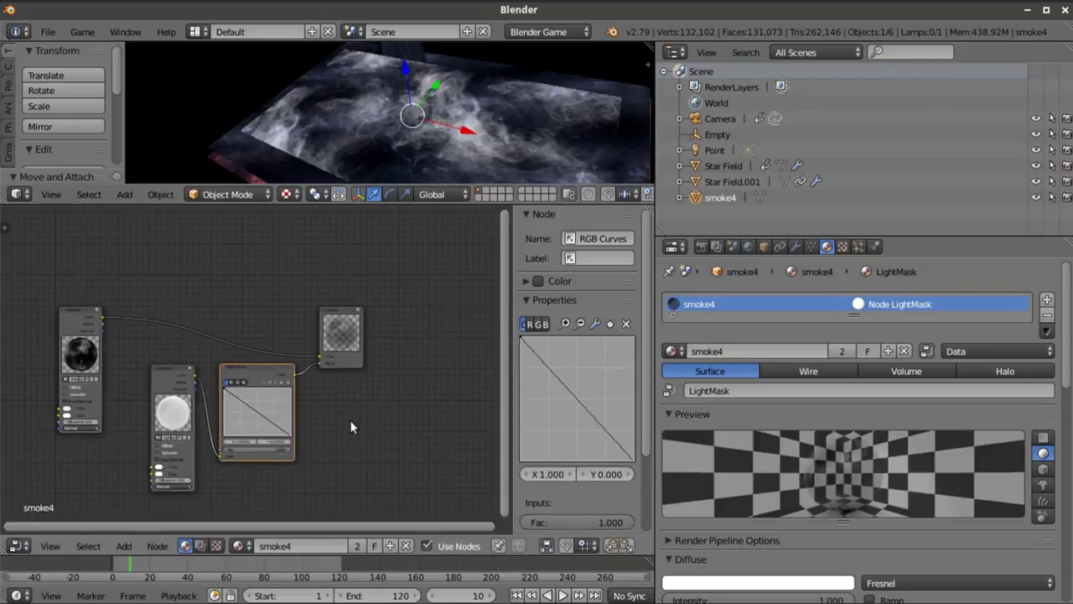
{"action": "scroll", "coordinate": [519, 112], "scroll_direction": "down", "scroll_amount": 1}
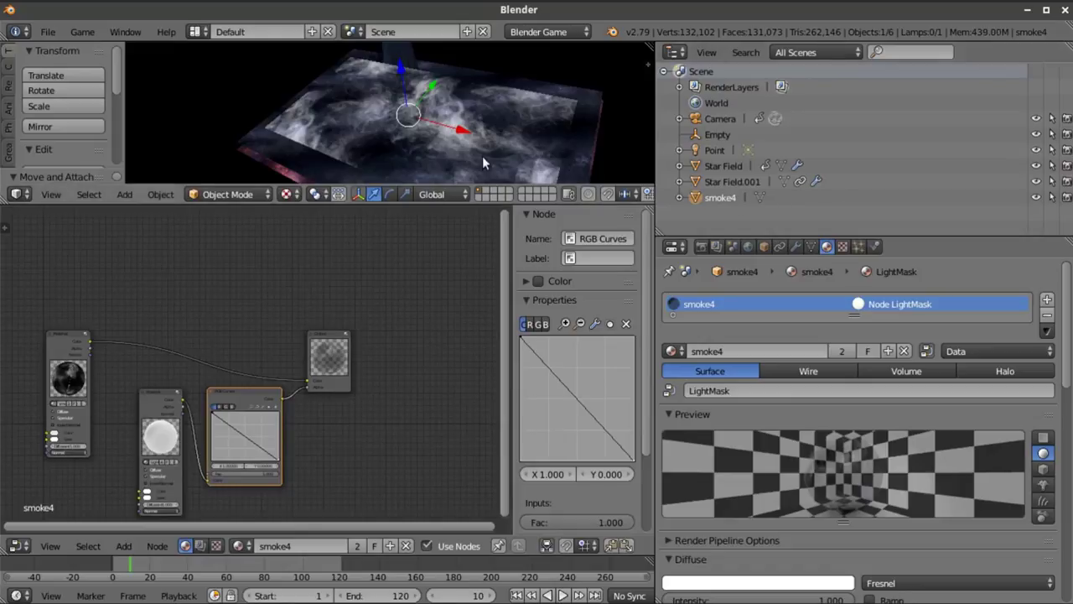
Enlarge the 3D view, subdivide the smoke4 plane's mesh five times in Edit Mode, and return to Object Mode
{"action": "key", "text": "Tab"}
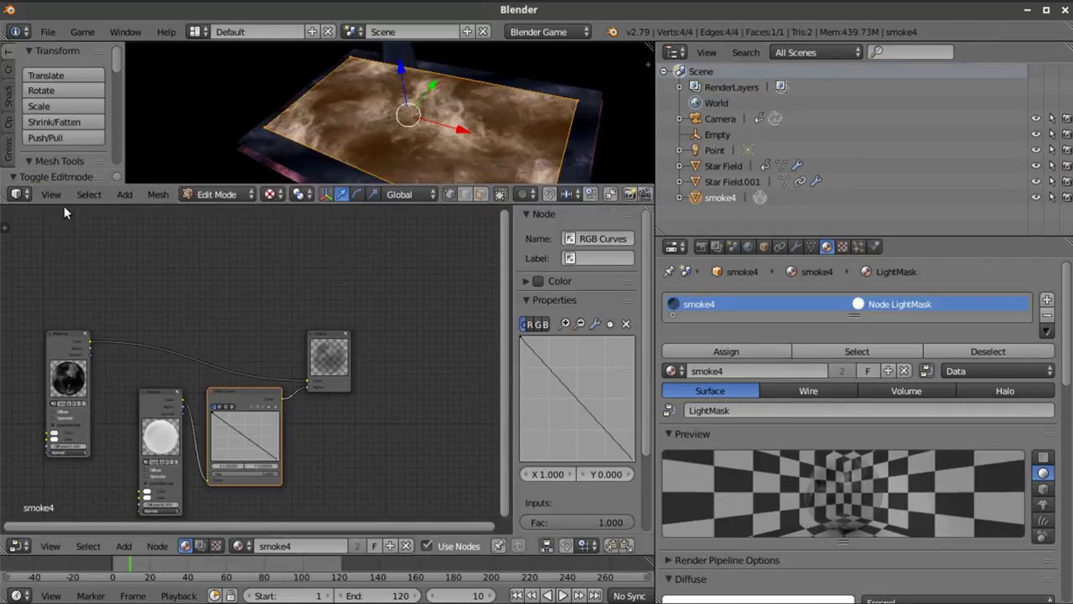
{"action": "left_click_drag", "start_coordinate": [64, 203], "coordinate": [77, 347]}
{"action": "scroll", "coordinate": [49, 222], "scroll_direction": "down", "scroll_amount": 3}
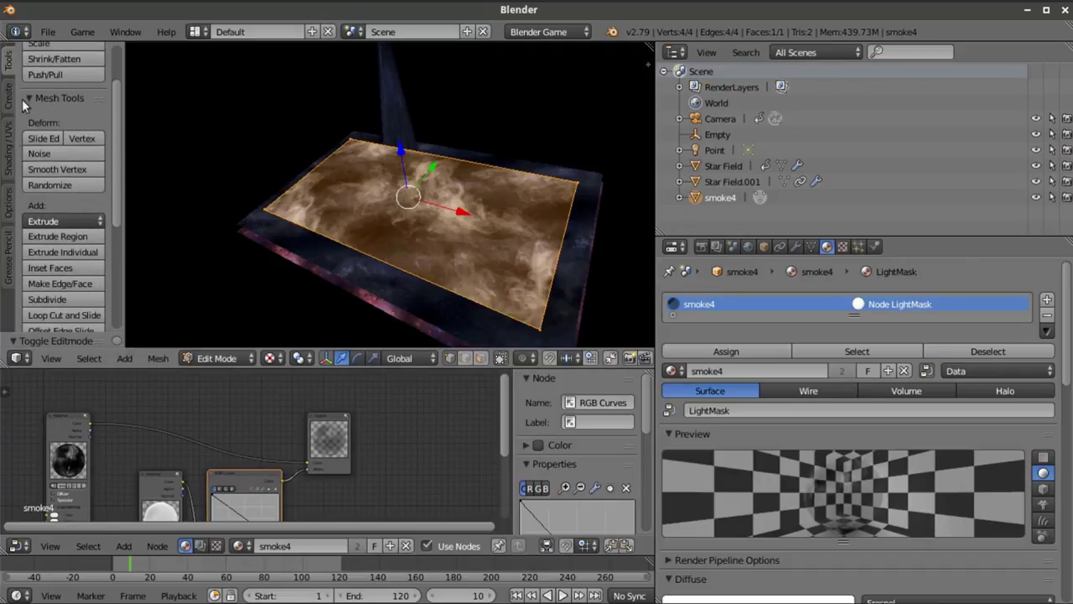
{"action": "scroll", "coordinate": [33, 97], "scroll_direction": "up", "scroll_amount": 3}
{"action": "left_click", "coordinate": [10, 149]}
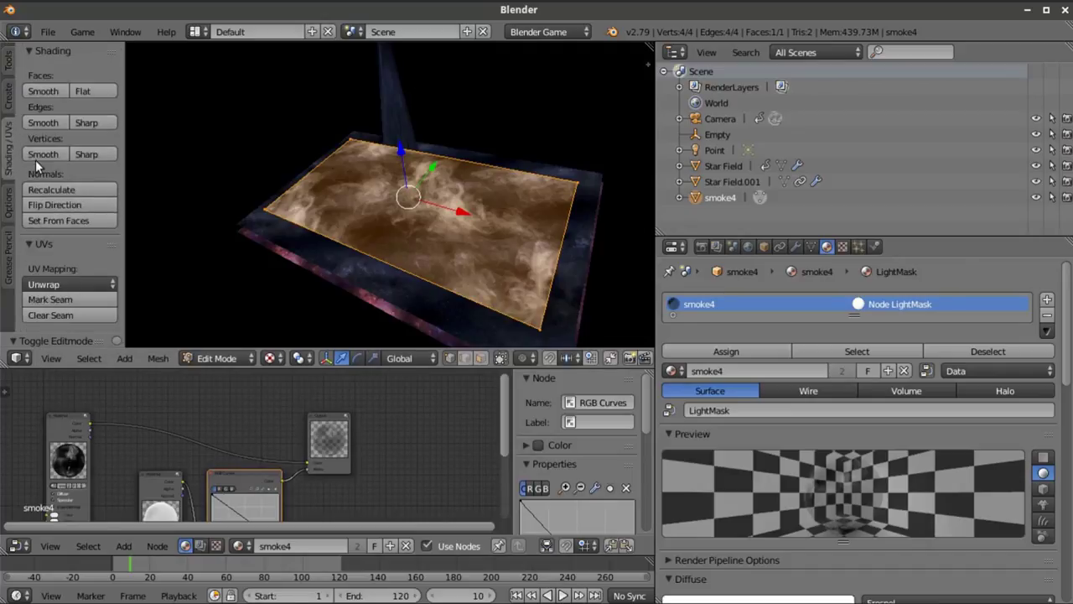
{"action": "left_click", "coordinate": [10, 67]}
{"action": "scroll", "coordinate": [57, 187], "scroll_direction": "down", "scroll_amount": 5}
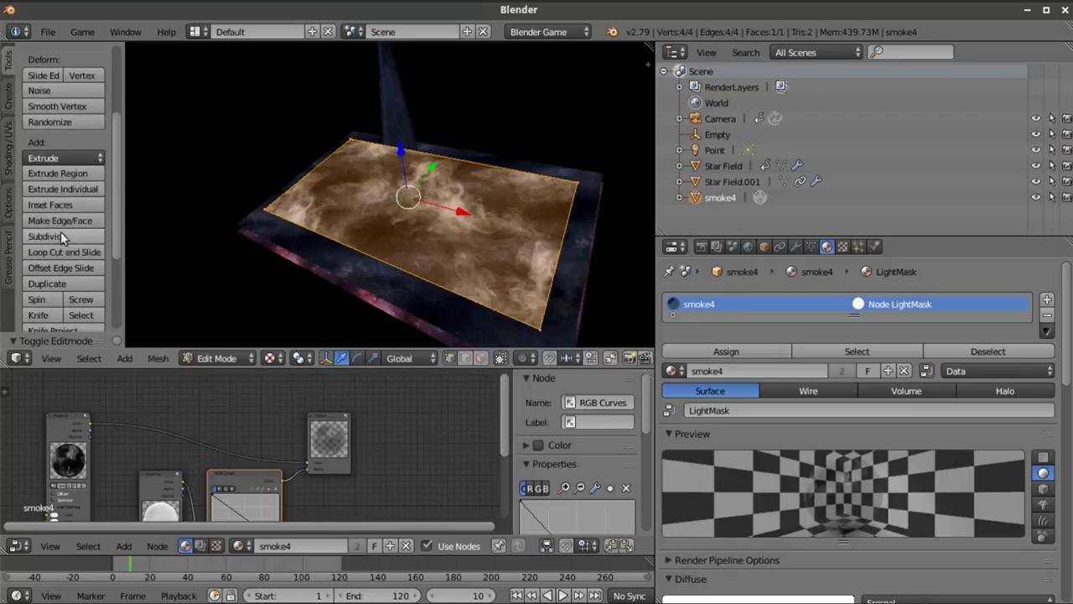
{"action": "left_click", "coordinate": [61, 237]}
{"action": "left_click", "coordinate": [61, 236]}
{"action": "double_click", "coordinate": [61, 237]}
{"action": "key", "text": "Tab"}
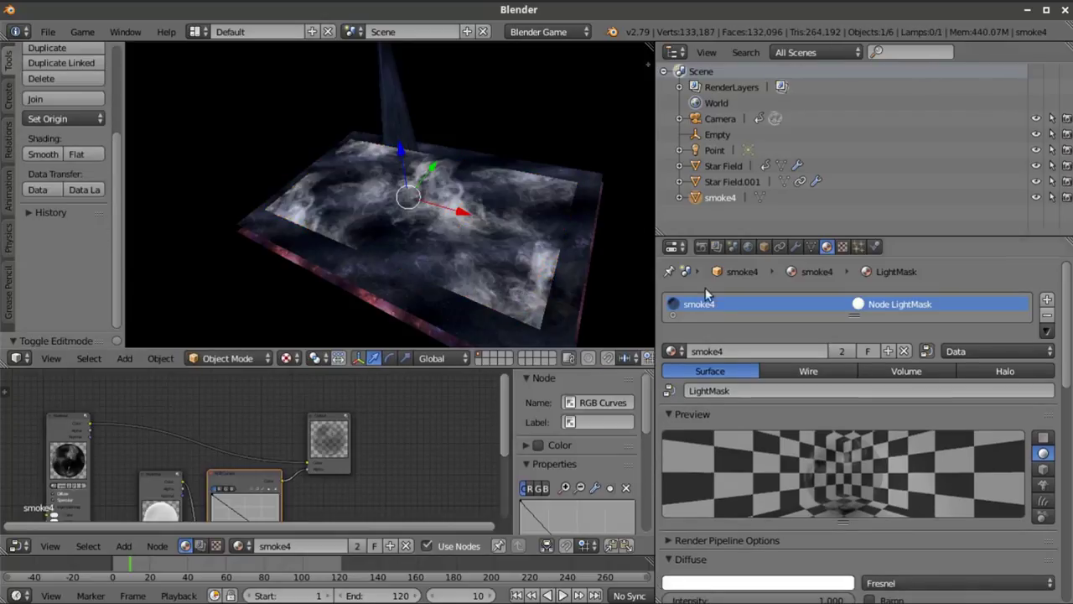
Add a Subdivision Surface modifier to the smoke4 plane and set its subdivision type to Simple
{"action": "left_click", "coordinate": [797, 247]}
{"action": "left_click", "coordinate": [774, 302]}
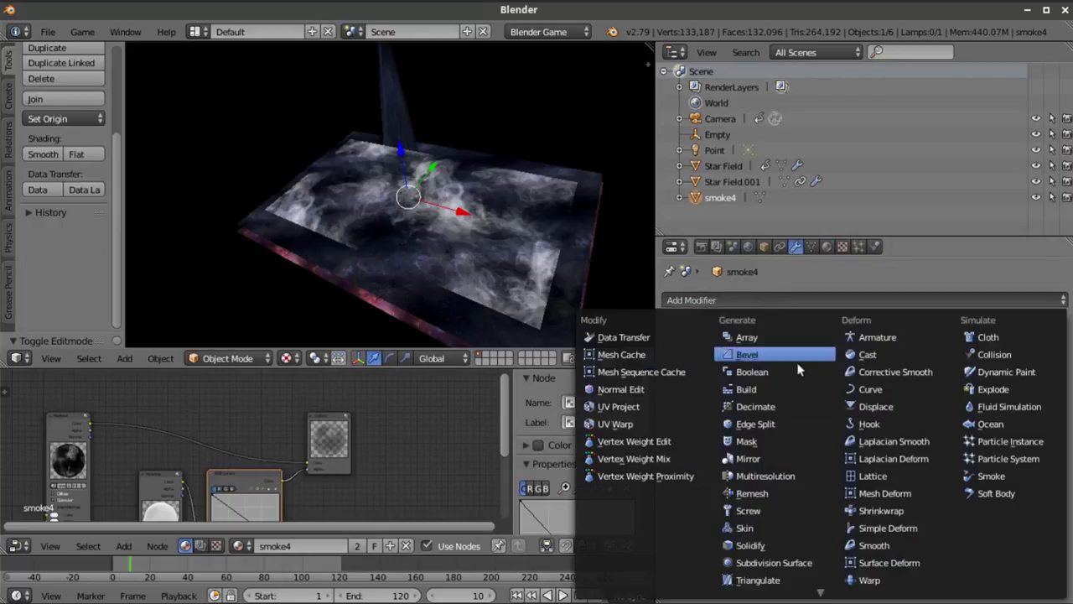
{"action": "left_click", "coordinate": [775, 546]}
{"action": "left_click", "coordinate": [913, 371]}
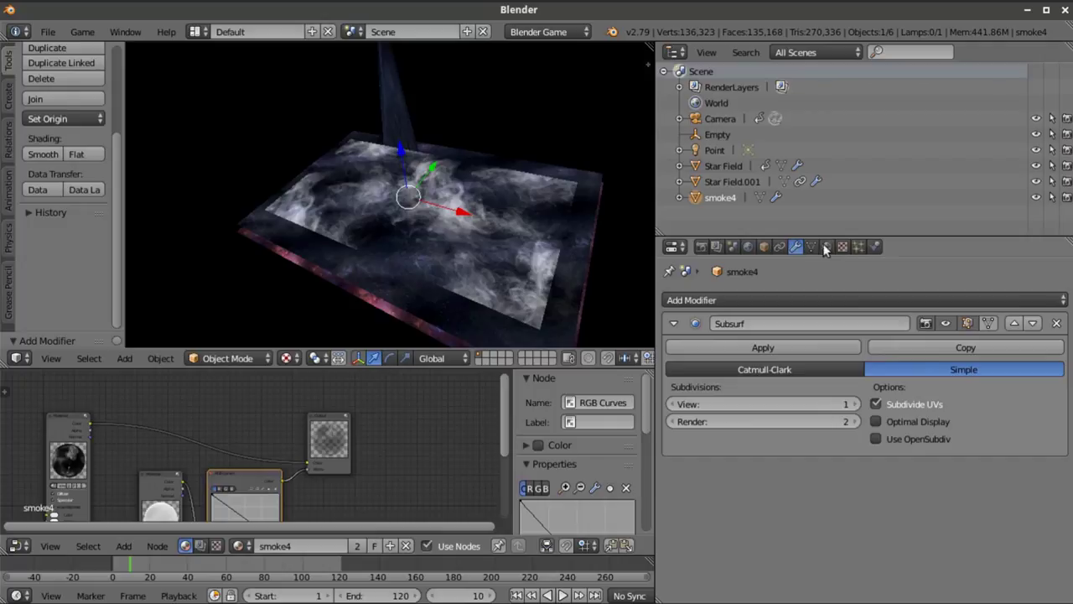
Add a Displace modifier to smoke4 and assign Texture.001 as its displacement texture
{"action": "left_click", "coordinate": [810, 303]}
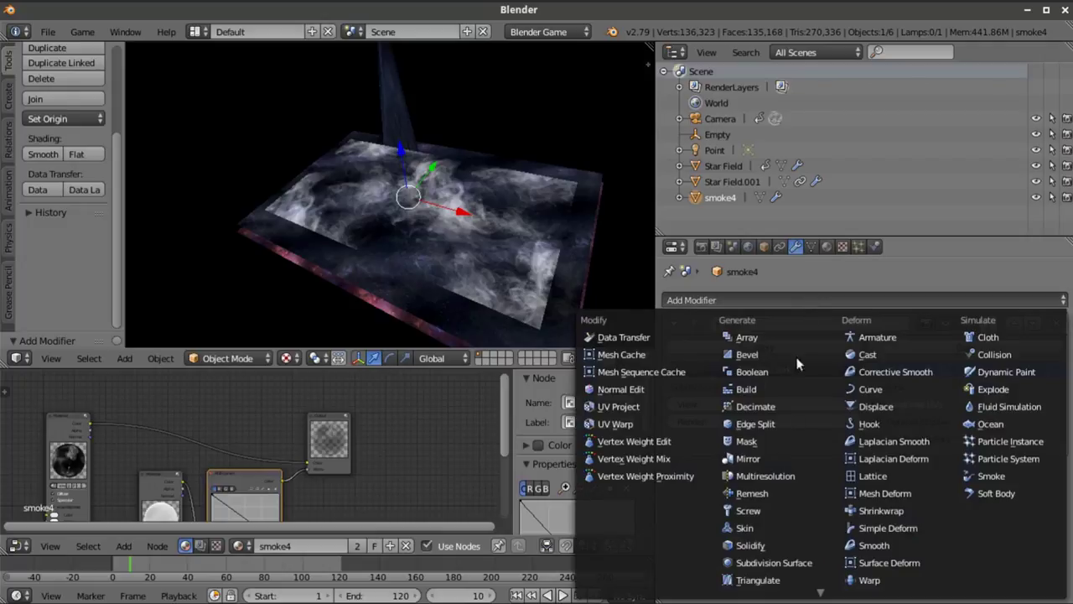
{"action": "left_click", "coordinate": [904, 405]}
{"action": "scroll", "coordinate": [887, 504], "scroll_direction": "down", "scroll_amount": 2}
{"action": "left_click", "coordinate": [676, 492]}
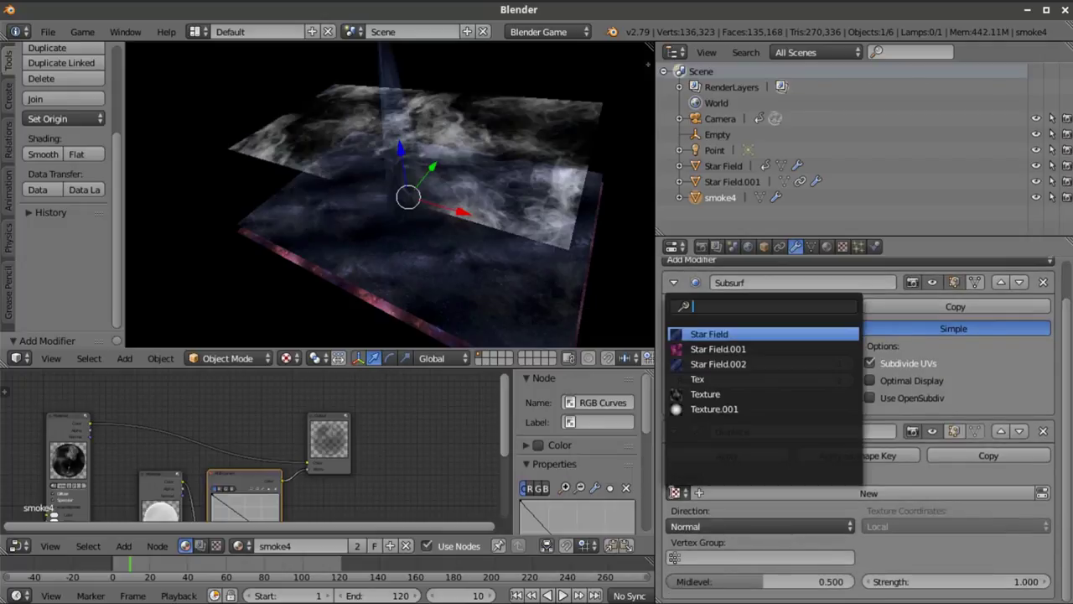
{"action": "left_click", "coordinate": [721, 416]}
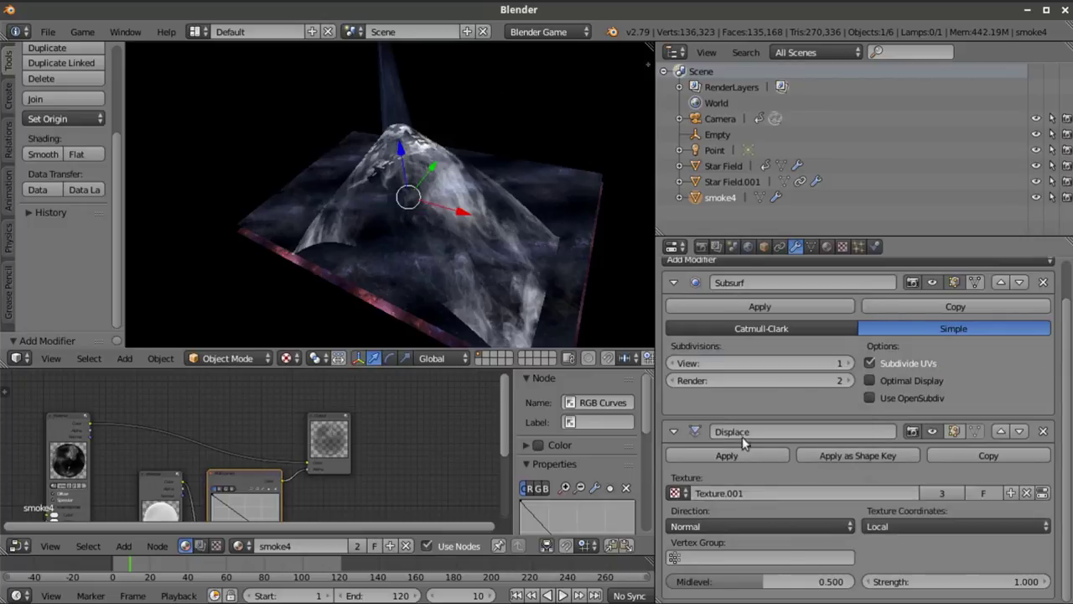
Set the Displace modifier's texture coordinates to Object and use the Empty as the reference object
{"action": "left_click", "coordinate": [932, 528]}
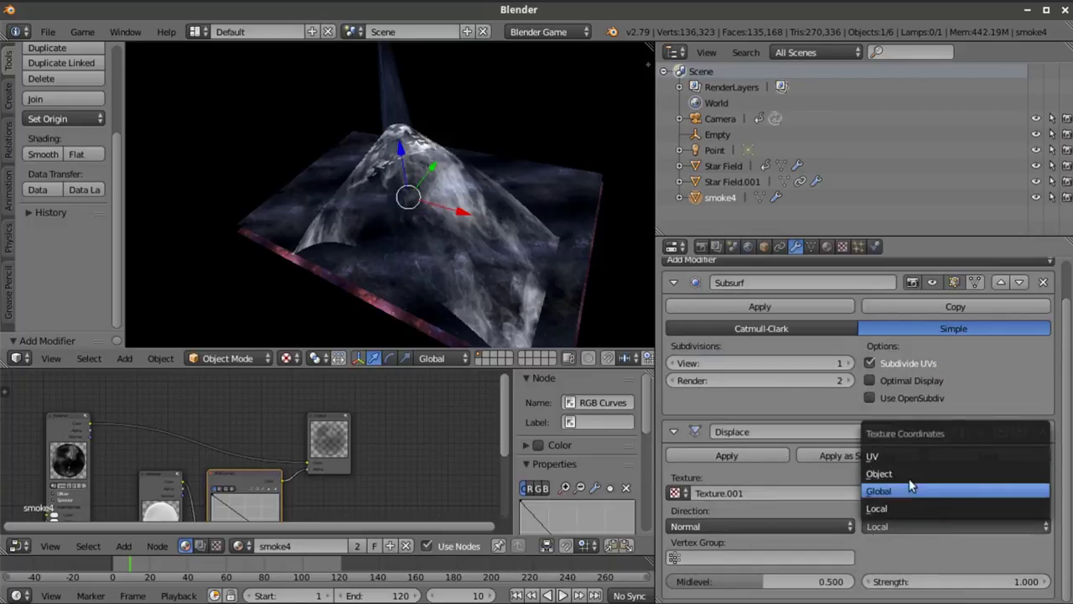
{"action": "left_click", "coordinate": [900, 484]}
{"action": "left_click", "coordinate": [918, 558]}
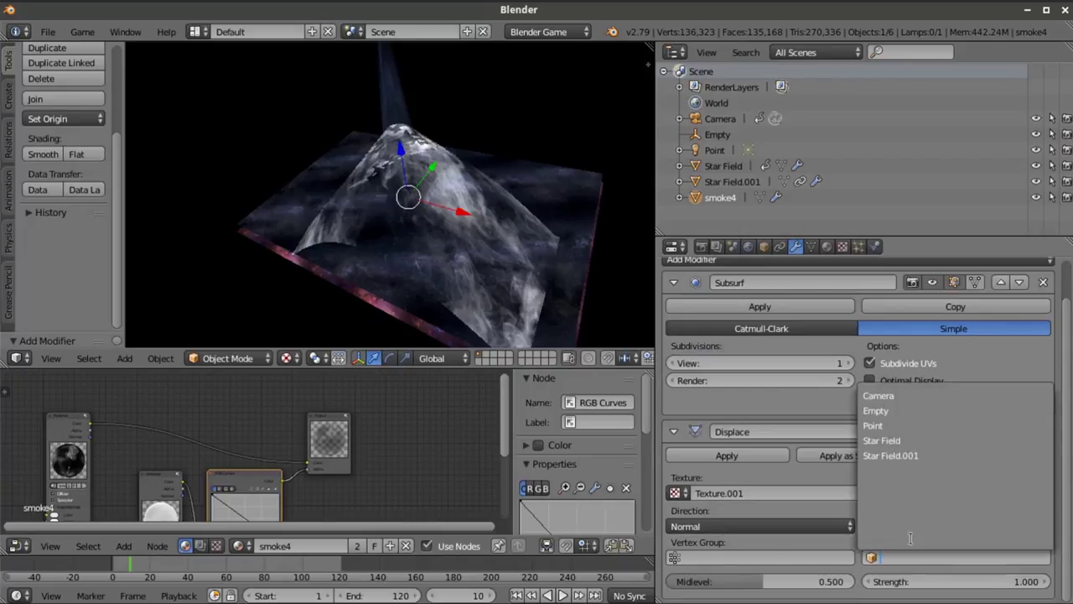
{"action": "left_click", "coordinate": [875, 410]}
Set the Displace modifier's midlevel to 0 and its strength to 0.85
{"action": "left_click", "coordinate": [919, 579]}
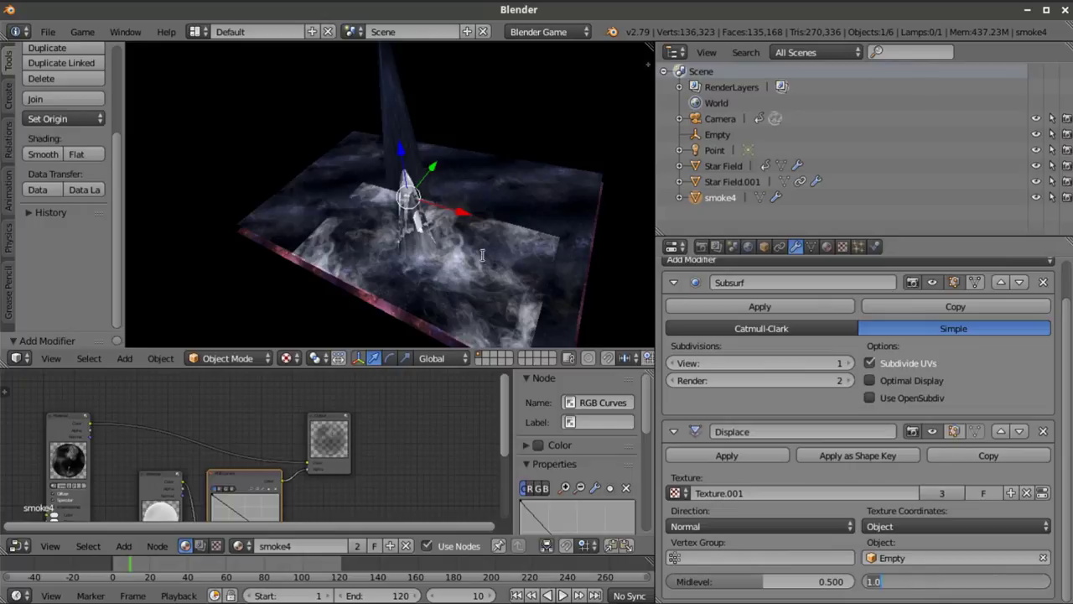
{"action": "mouse_move", "coordinate": [812, 599]}
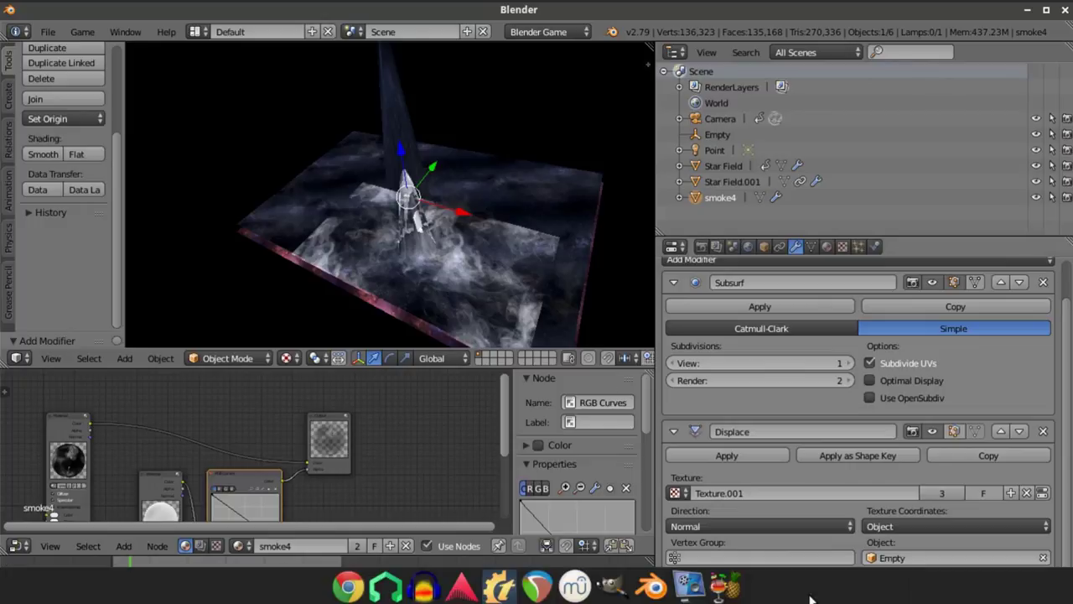
{"action": "left_click", "coordinate": [793, 580]}
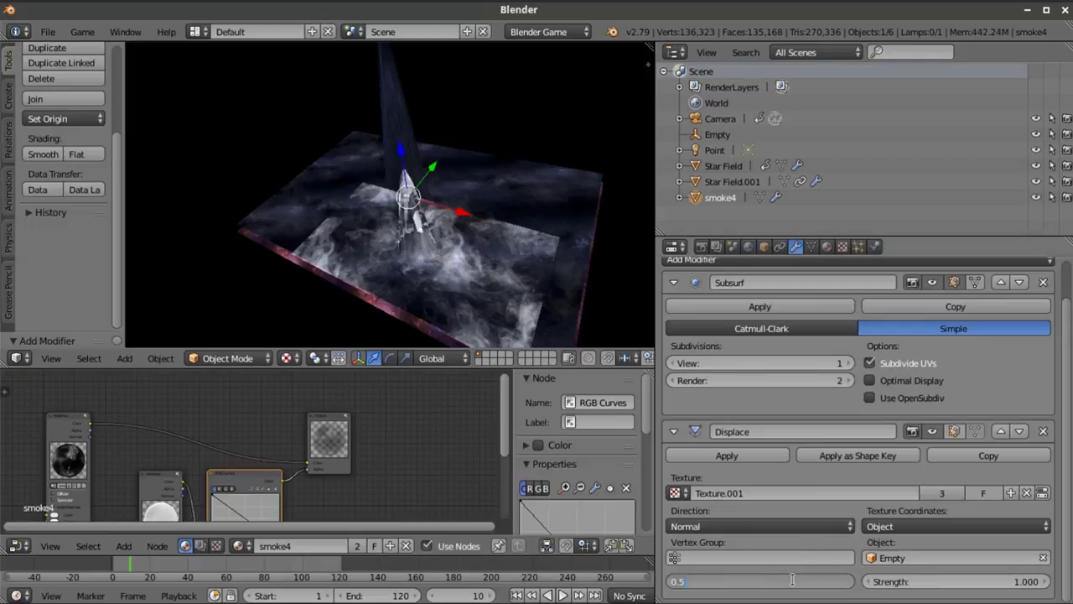
{"action": "key", "text": "Return"}
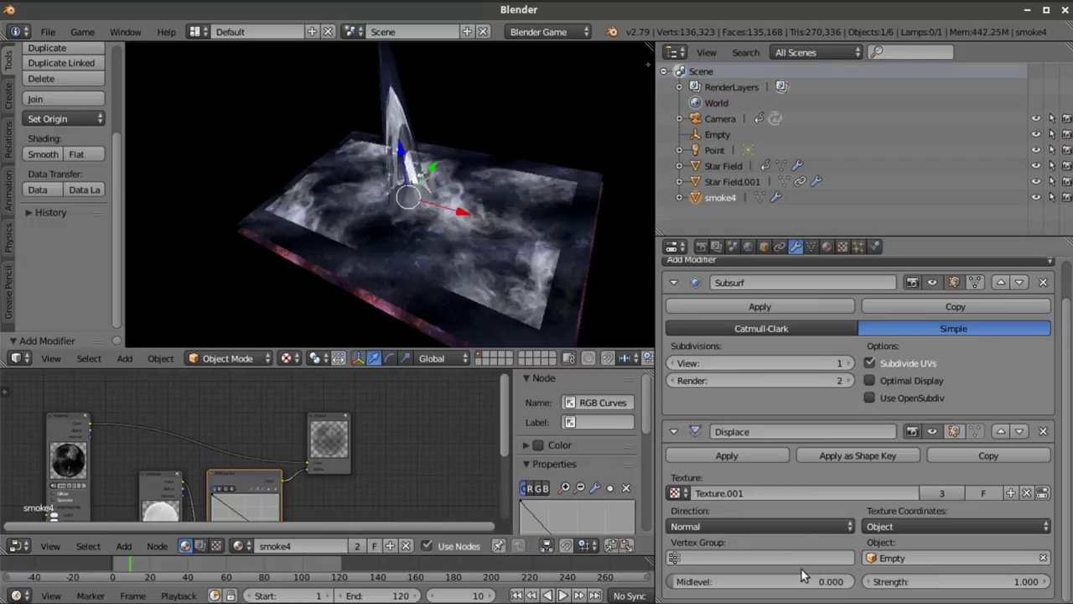
{"action": "left_click", "coordinate": [935, 581]}
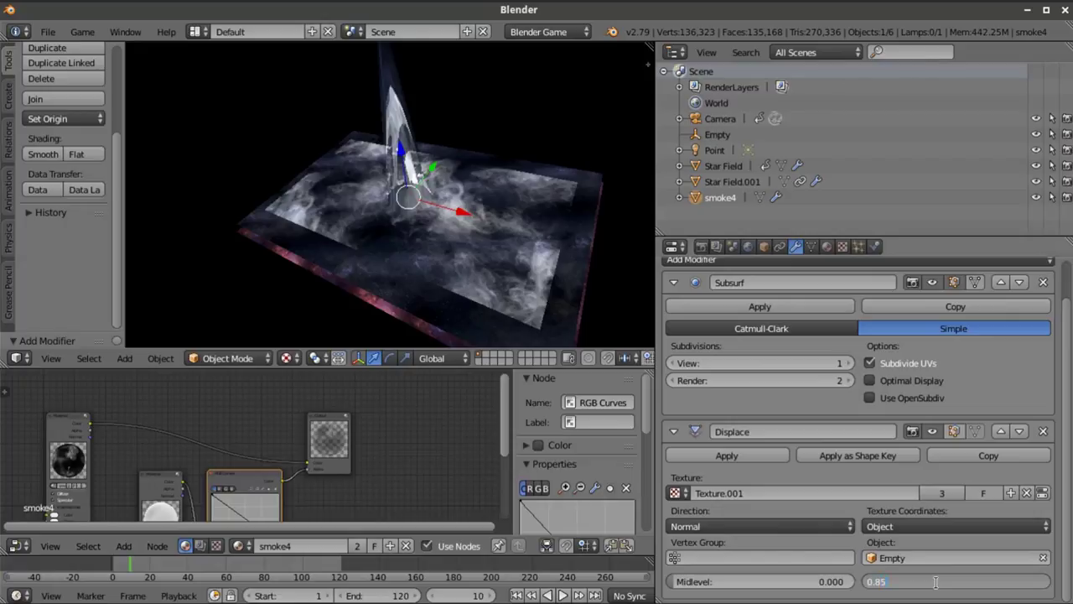
{"action": "key", "text": "Return"}
Raise the smoke4 Displace modifier's strength to 1.35
{"action": "middle_click_drag", "start_coordinate": [394, 210], "coordinate": [490, 243]}
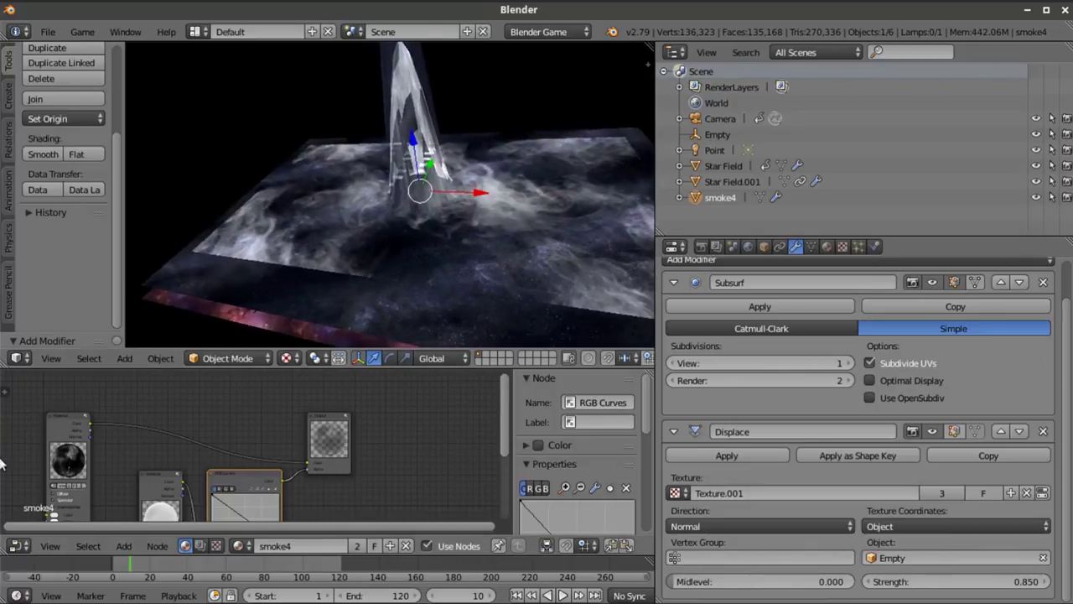
{"action": "left_click", "coordinate": [50, 358]}
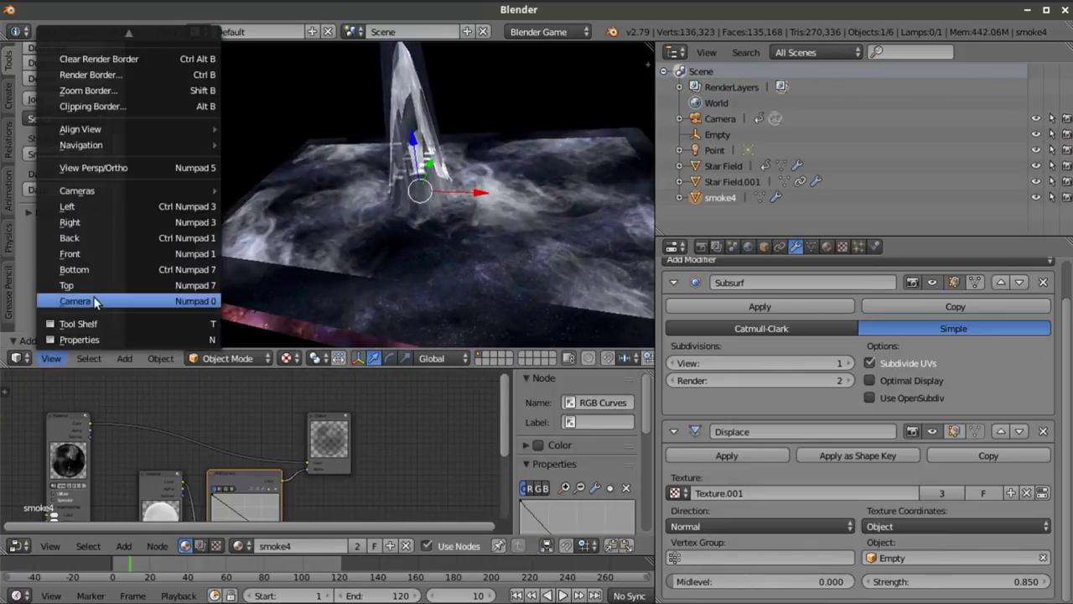
{"action": "left_click", "coordinate": [75, 301]}
{"action": "key", "text": "Home"}
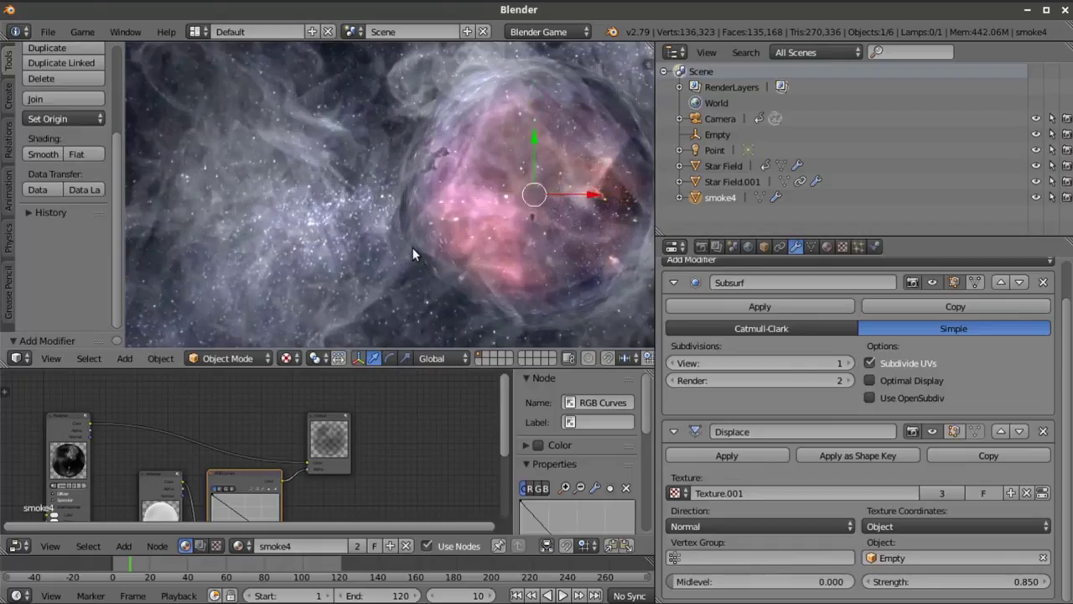
{"action": "middle_click_drag", "start_coordinate": [412, 245], "coordinate": [395, 115]}
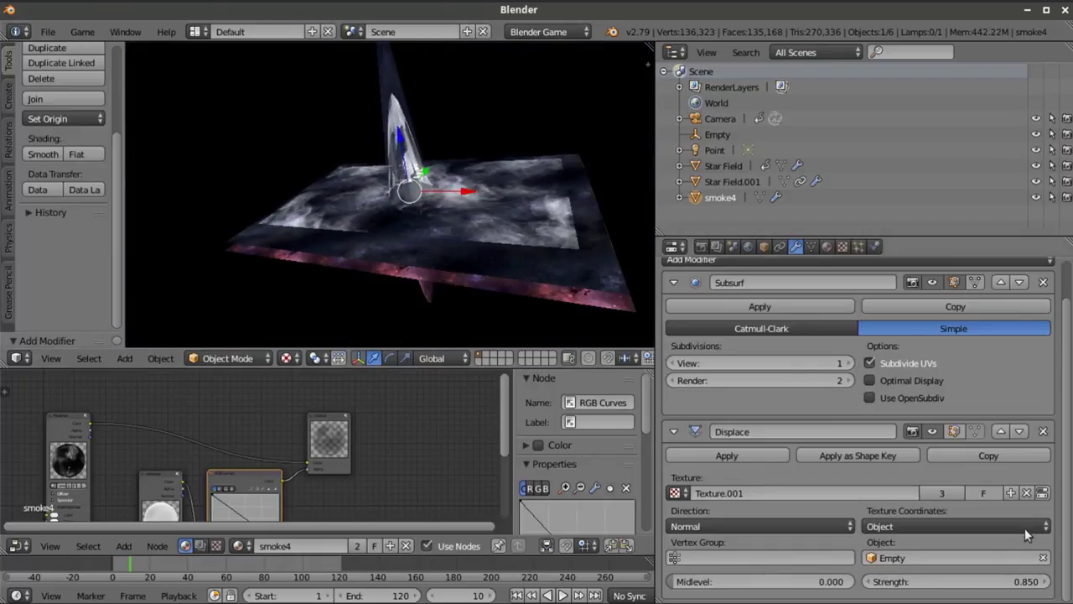
{"action": "scroll", "coordinate": [378, 82], "scroll_direction": "down", "scroll_amount": 3}
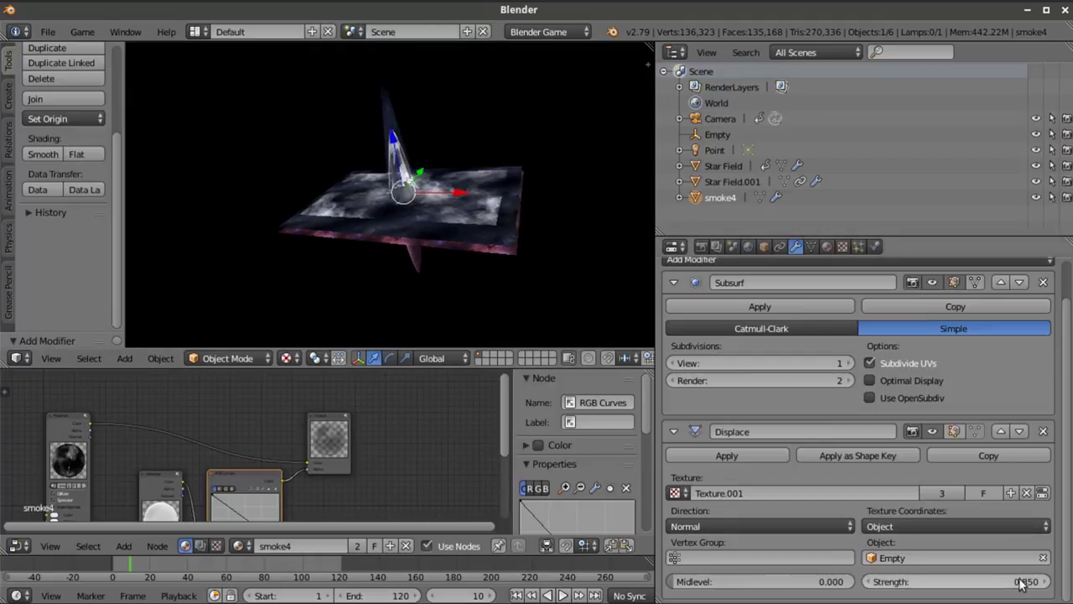
{"action": "left_click_drag", "start_coordinate": [1009, 585], "coordinate": [1048, 585]}
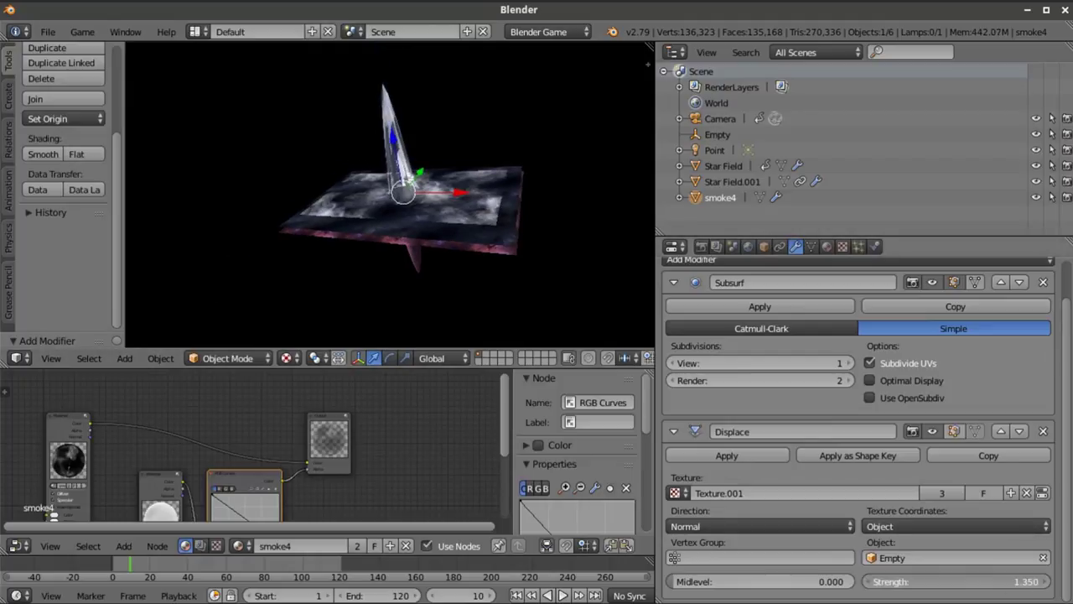
Examine the displaced smoke around the black hole through the camera, both close up and with the full camera frame in view
{"action": "middle_click_drag", "start_coordinate": [475, 169], "coordinate": [487, 274]}
{"action": "scroll", "coordinate": [475, 205], "scroll_direction": "up", "scroll_amount": 3}
{"action": "left_click", "coordinate": [52, 358]}
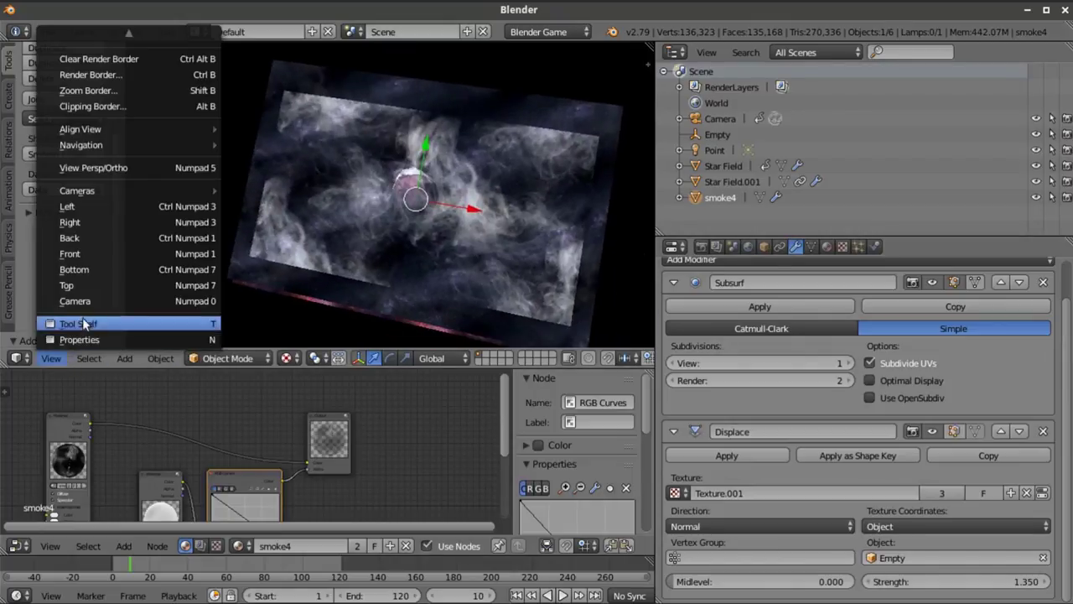
{"action": "left_click", "coordinate": [92, 303]}
{"action": "scroll", "coordinate": [474, 206], "scroll_direction": "up", "scroll_amount": 3}
{"action": "scroll", "coordinate": [474, 206], "scroll_direction": "down", "scroll_amount": 3}
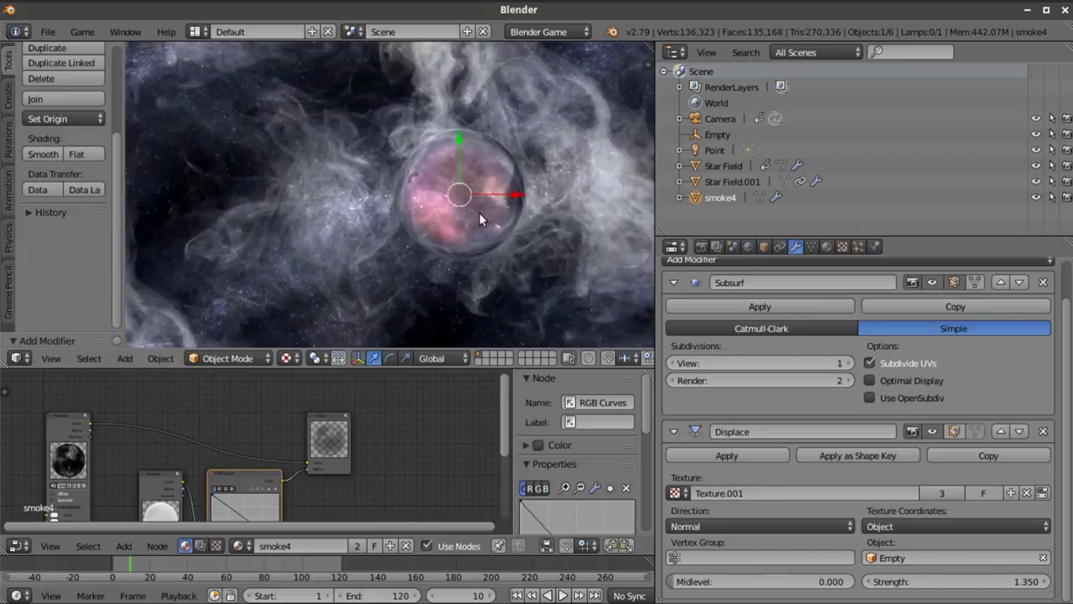
{"action": "scroll", "coordinate": [533, 208], "scroll_direction": "down", "scroll_amount": 2}
{"action": "left_click", "coordinate": [698, 119]}
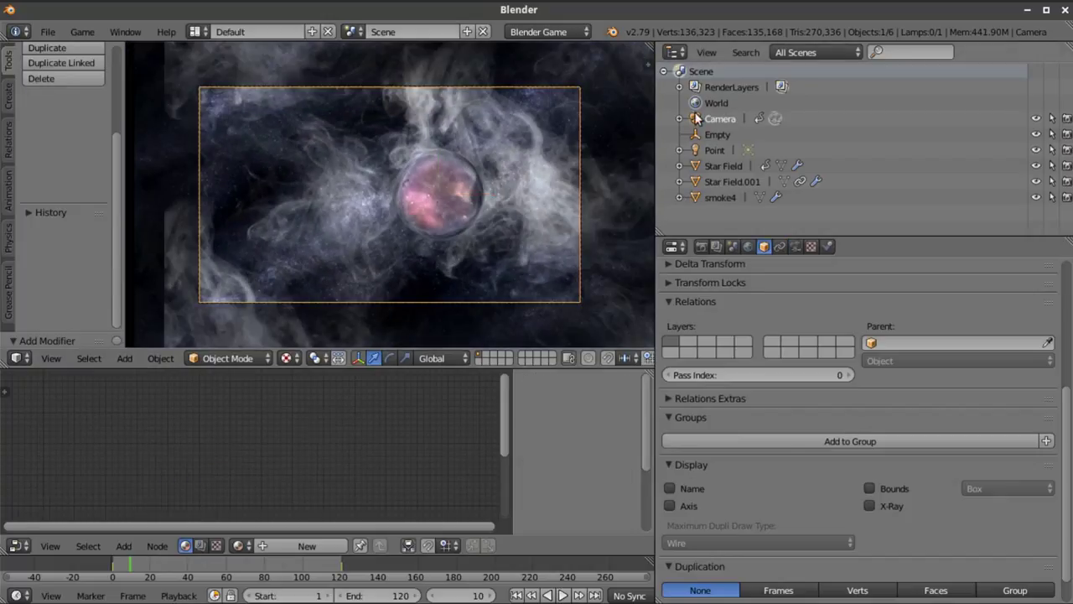
{"action": "scroll", "coordinate": [507, 165], "scroll_direction": "up", "scroll_amount": 3}
{"action": "scroll", "coordinate": [504, 170], "scroll_direction": "up", "scroll_amount": 2}
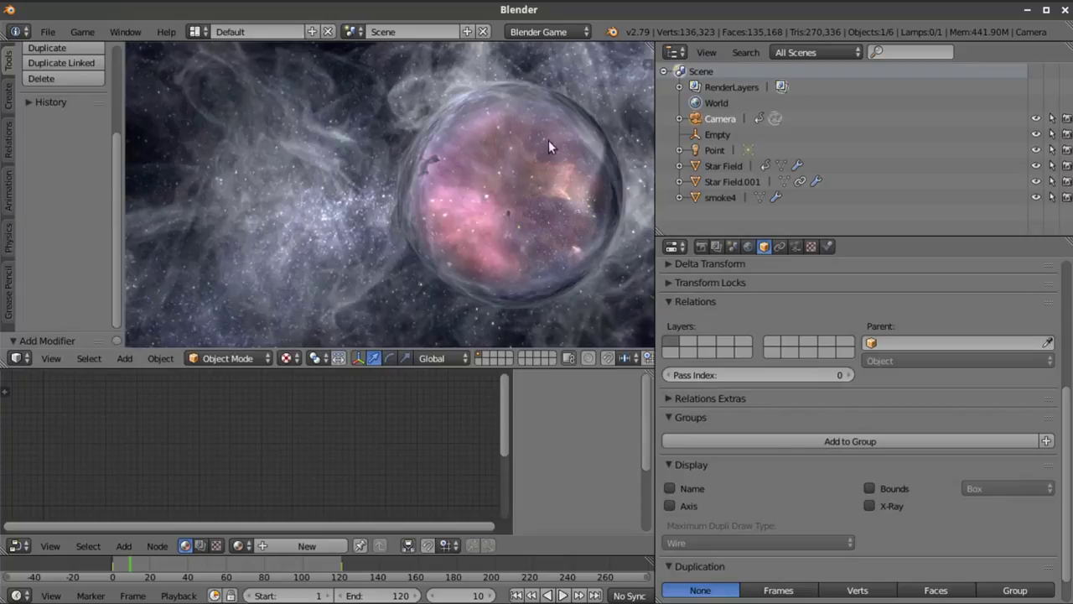
{"action": "scroll", "coordinate": [550, 147], "scroll_direction": "down", "scroll_amount": 3}
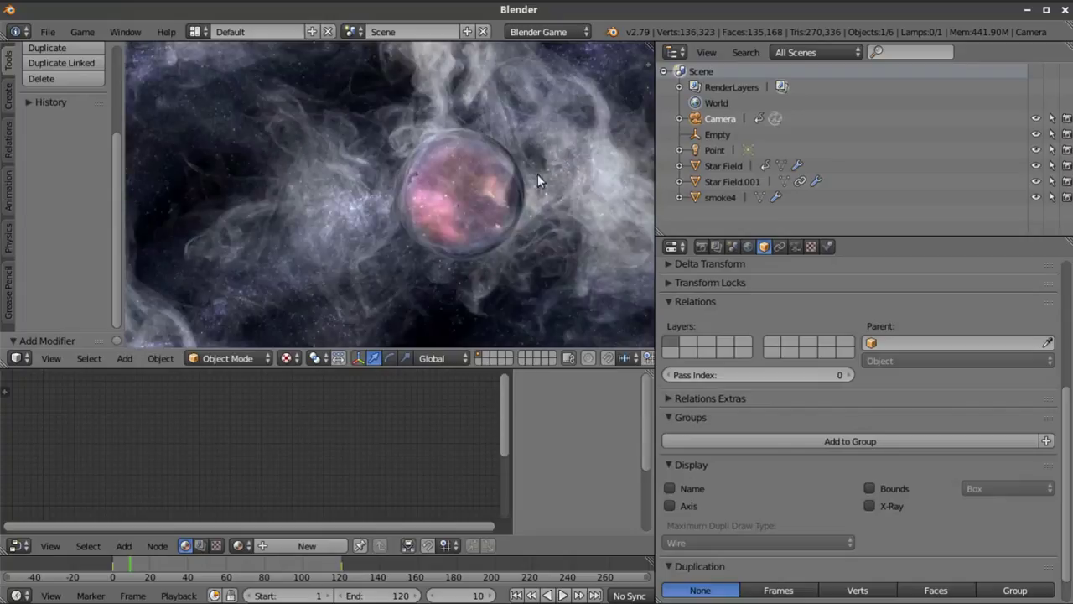
{"action": "scroll", "coordinate": [538, 200], "scroll_direction": "down", "scroll_amount": 2}
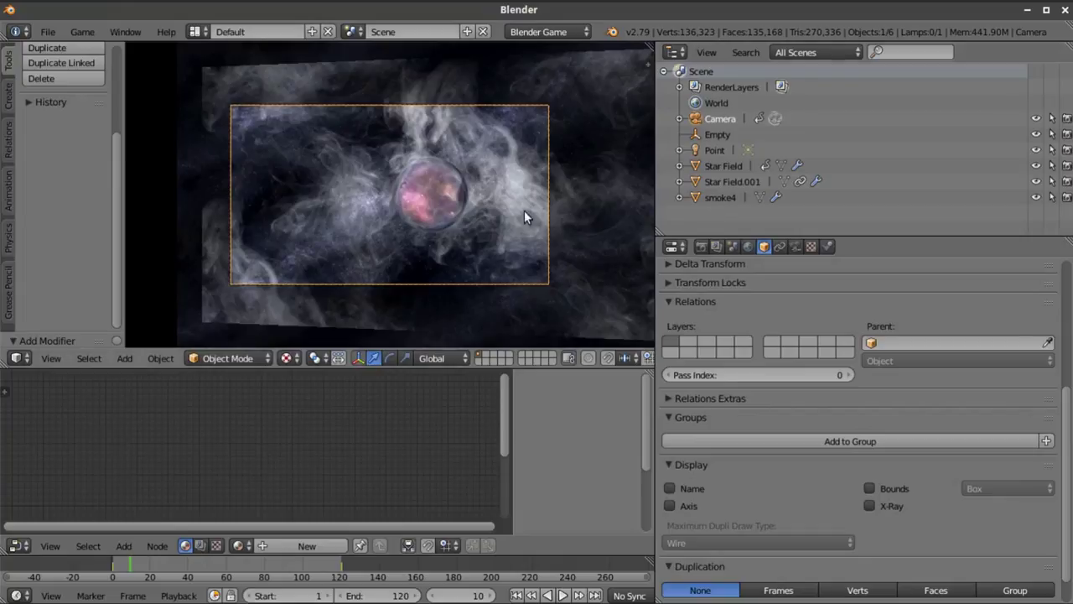
Turn off node use for the smoke4 material, review its smoke texture settings, and return to the material settings
{"action": "left_click", "coordinate": [726, 193]}
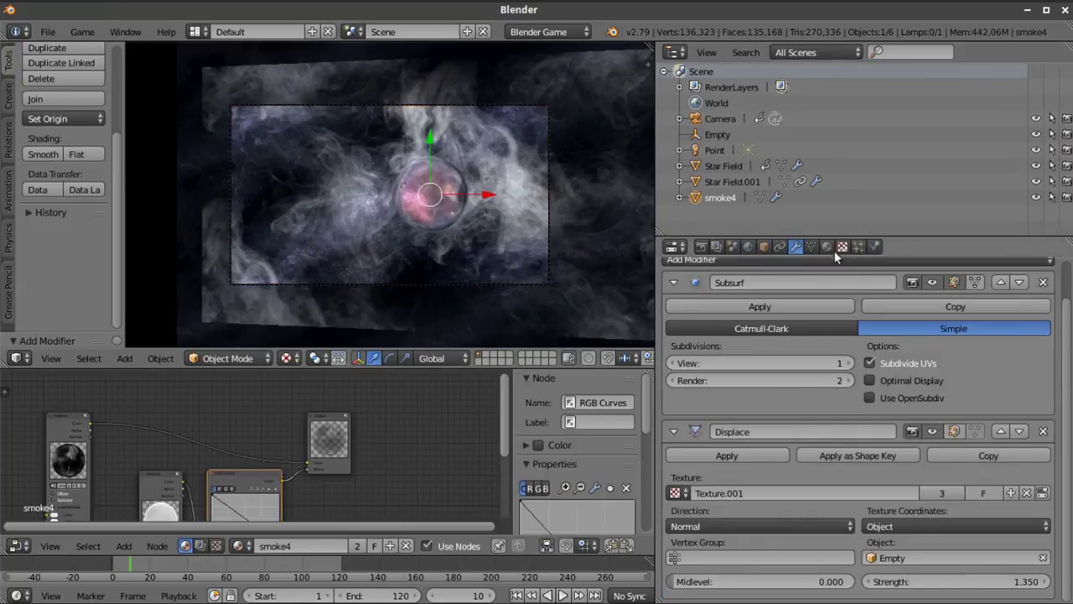
{"action": "left_click", "coordinate": [828, 247]}
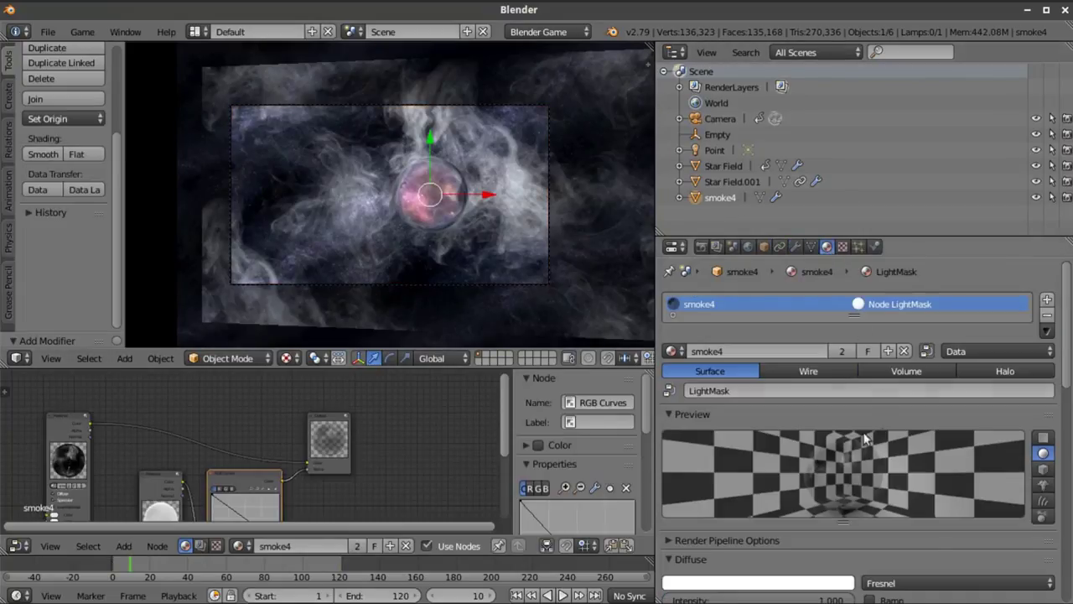
{"action": "left_click", "coordinate": [843, 247]}
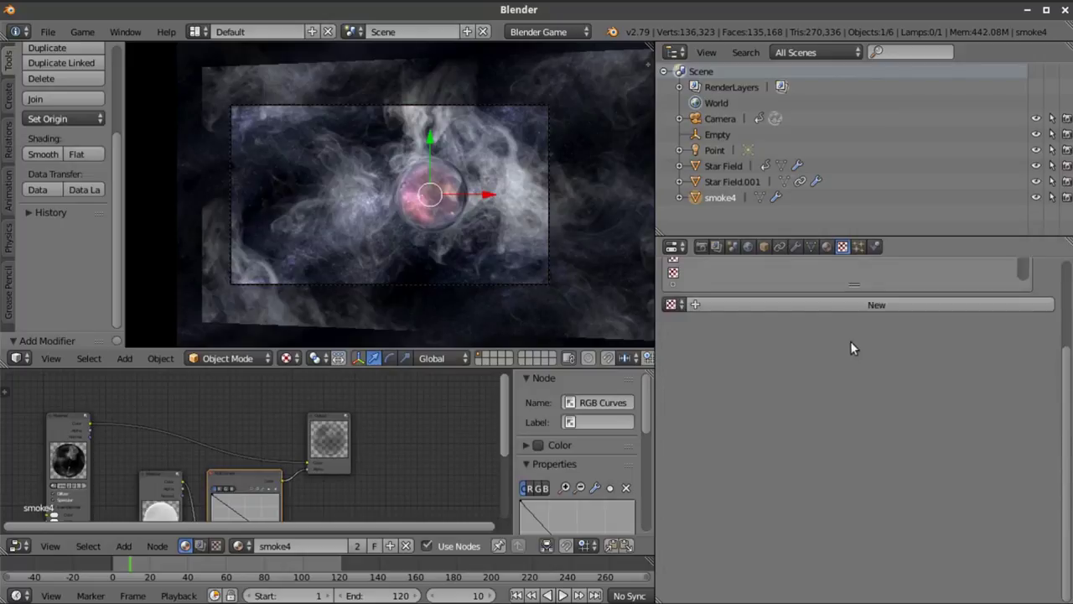
{"action": "left_click", "coordinate": [827, 246]}
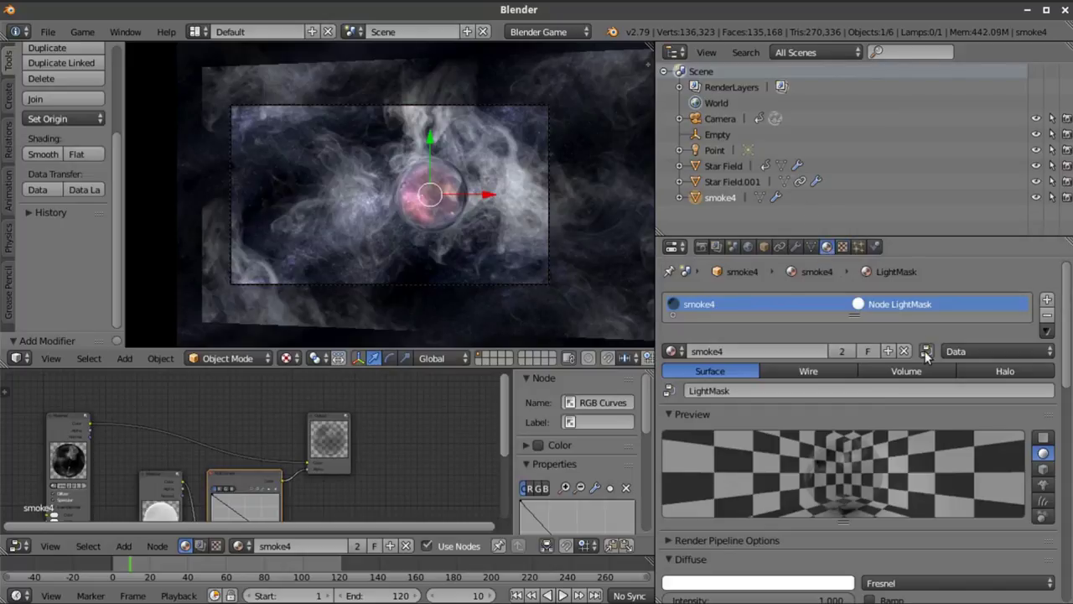
{"action": "left_click", "coordinate": [843, 246]}
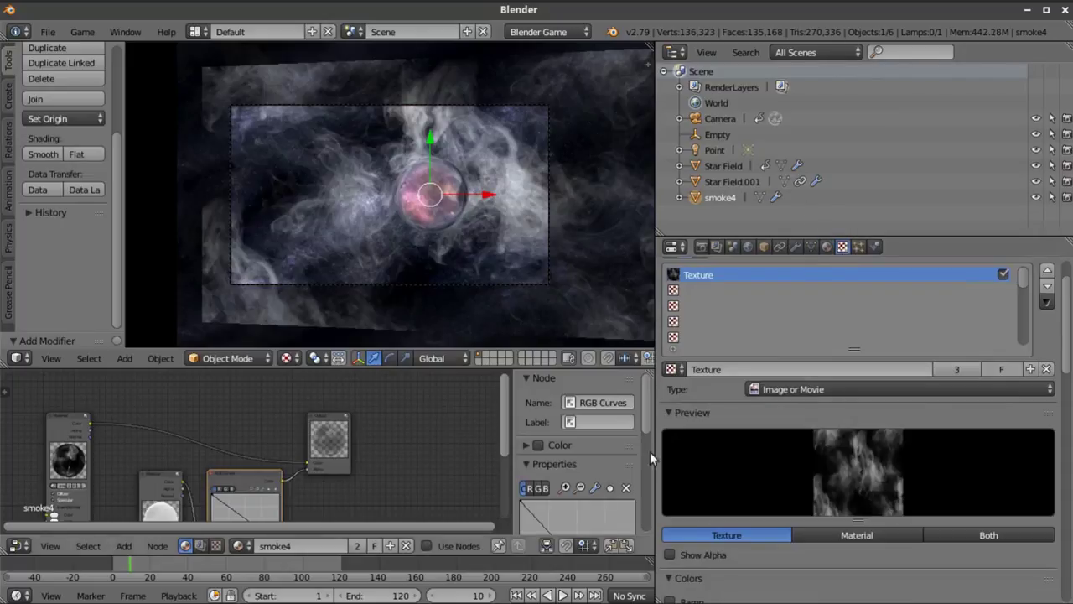
{"action": "scroll", "coordinate": [848, 457], "scroll_direction": "up", "scroll_amount": 1}
{"action": "scroll", "coordinate": [849, 459], "scroll_direction": "up", "scroll_amount": 1}
{"action": "scroll", "coordinate": [845, 462], "scroll_direction": "down", "scroll_amount": 5}
{"action": "scroll", "coordinate": [845, 461], "scroll_direction": "up", "scroll_amount": 5}
{"action": "left_click", "coordinate": [827, 246]}
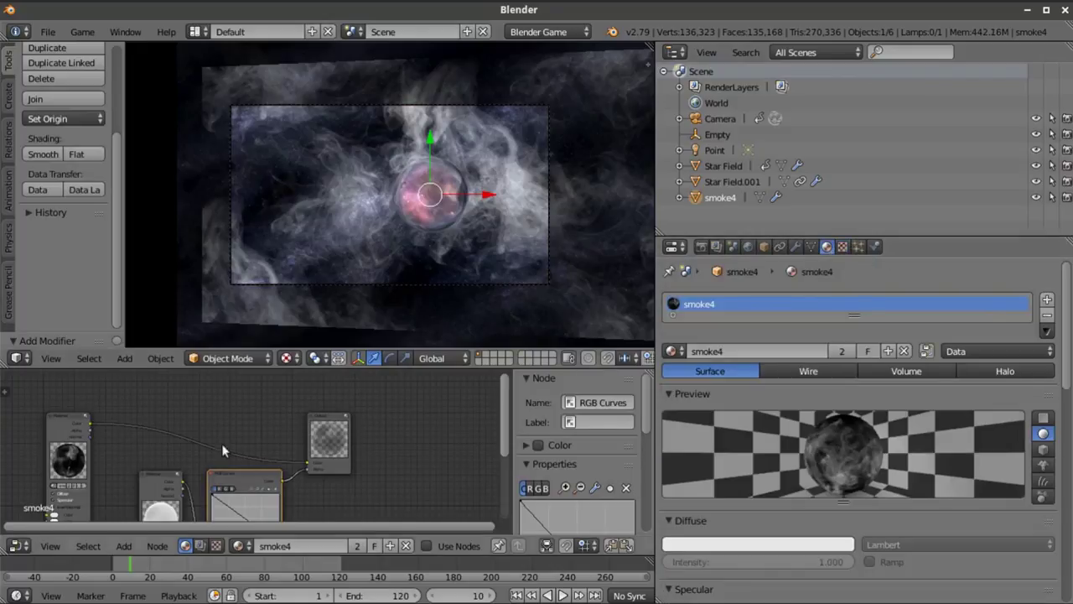
Insert an RGB Curves node between the smoke Material node's Color and the Output's Color, and bend its curve downward to darken the midtones
{"action": "scroll", "coordinate": [115, 458], "scroll_direction": "down", "scroll_amount": 1}
{"action": "left_click", "coordinate": [123, 546]}
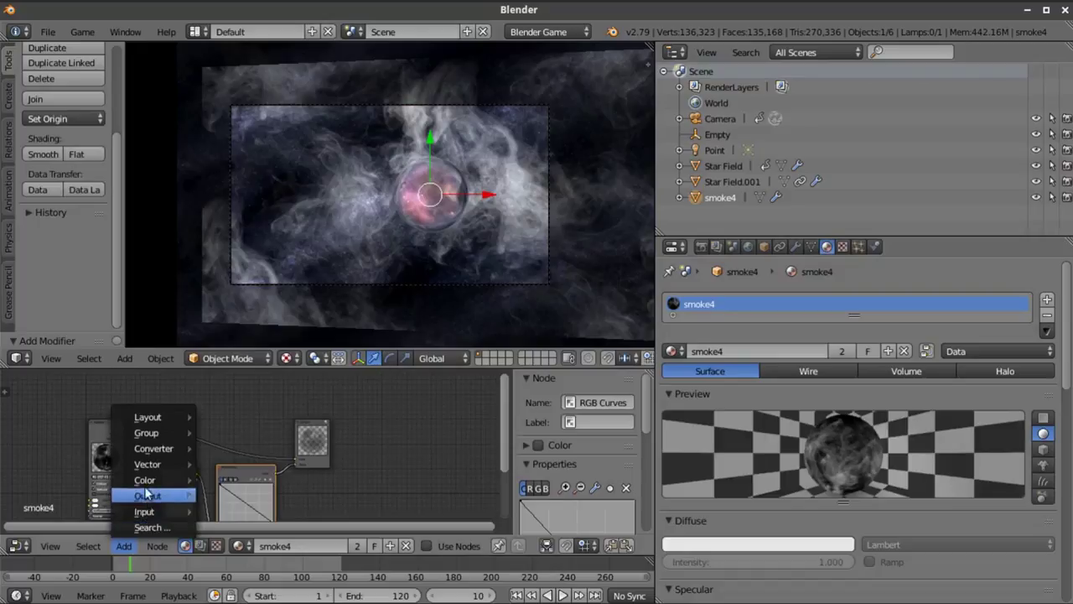
{"action": "mouse_move", "coordinate": [147, 481]}
{"action": "left_click", "coordinate": [255, 546]}
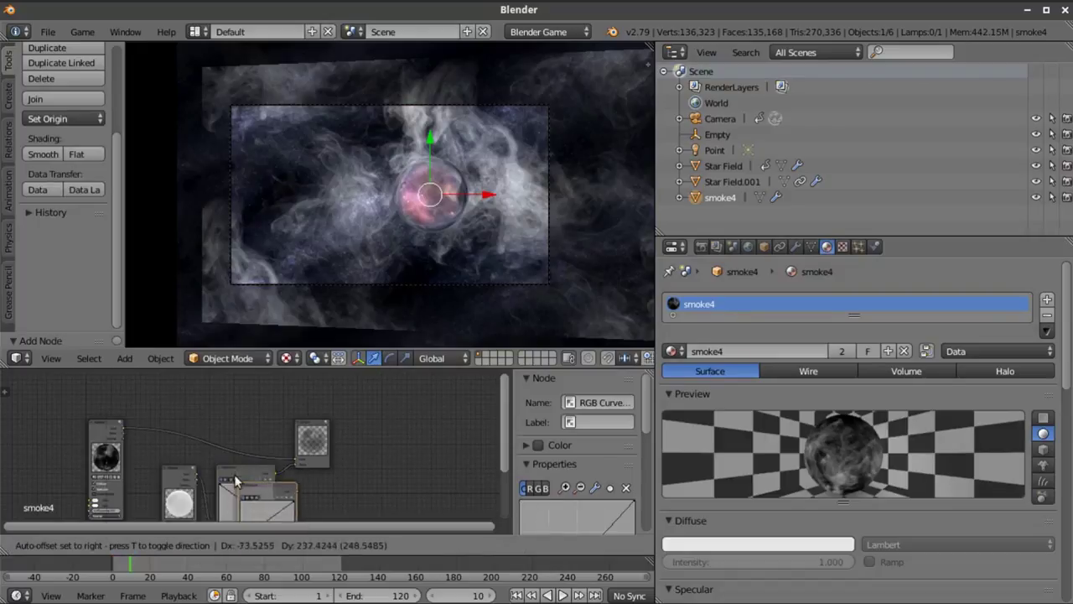
{"action": "left_click", "coordinate": [193, 400]}
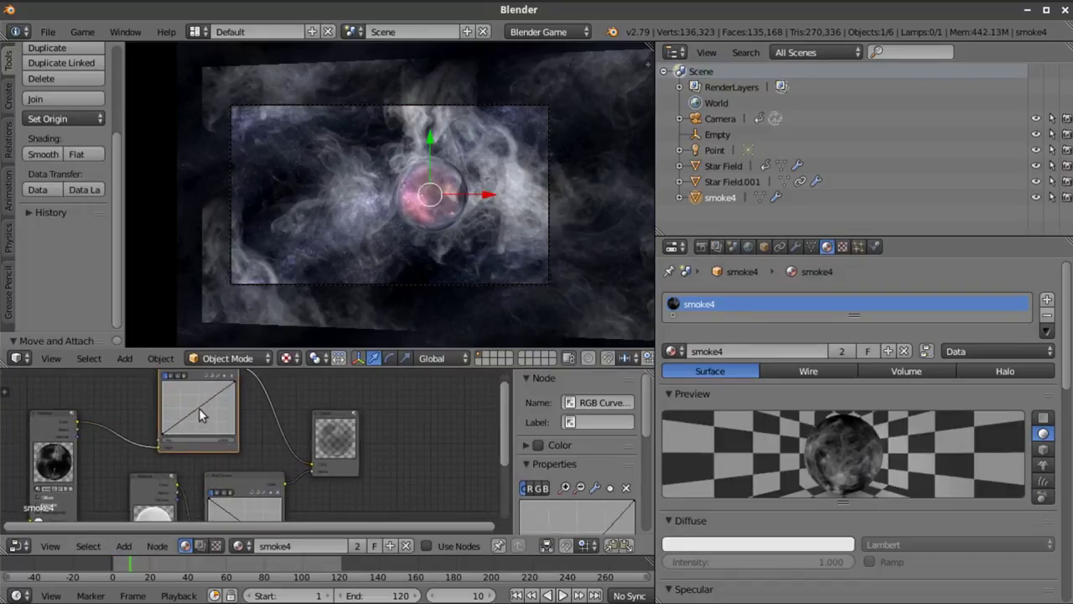
{"action": "scroll", "coordinate": [192, 400], "scroll_direction": "up", "scroll_amount": 1}
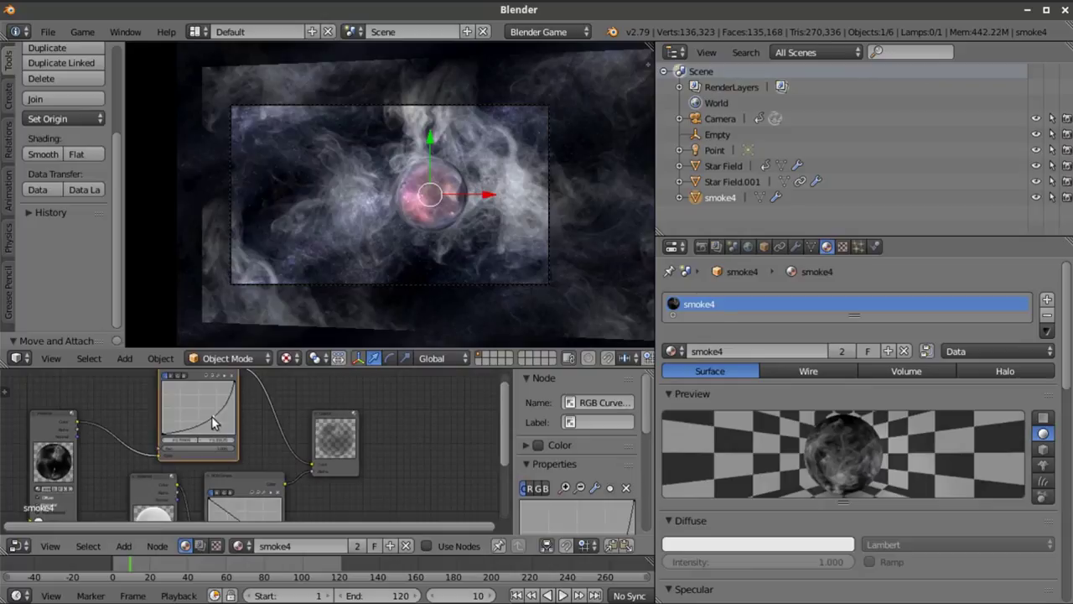
{"action": "left_click_drag", "start_coordinate": [209, 417], "coordinate": [215, 419]}
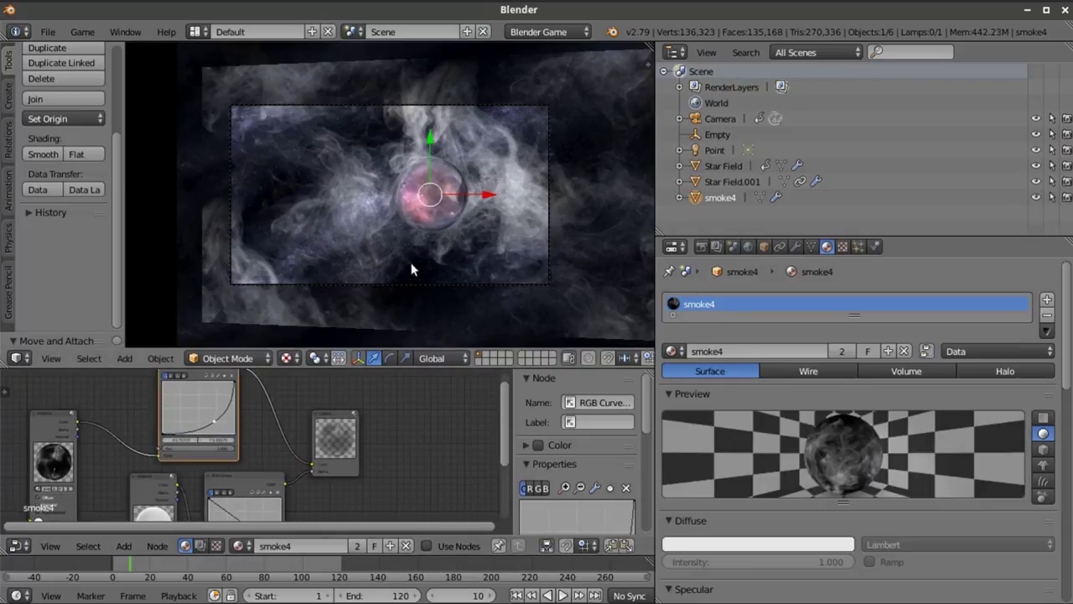
Hide the Star Field and Star Field.001 objects and turn node use back on for the smoke4 material
{"action": "scroll", "coordinate": [391, 334], "scroll_direction": "up", "scroll_amount": 1}
{"action": "scroll", "coordinate": [336, 268], "scroll_direction": "down", "scroll_amount": 2}
{"action": "scroll", "coordinate": [168, 395], "scroll_direction": "up", "scroll_amount": 2}
{"action": "scroll", "coordinate": [167, 395], "scroll_direction": "down", "scroll_amount": 2}
{"action": "left_click_drag", "start_coordinate": [101, 396], "coordinate": [93, 384]}
{"action": "middle_click_drag", "start_coordinate": [327, 451], "coordinate": [293, 450]}
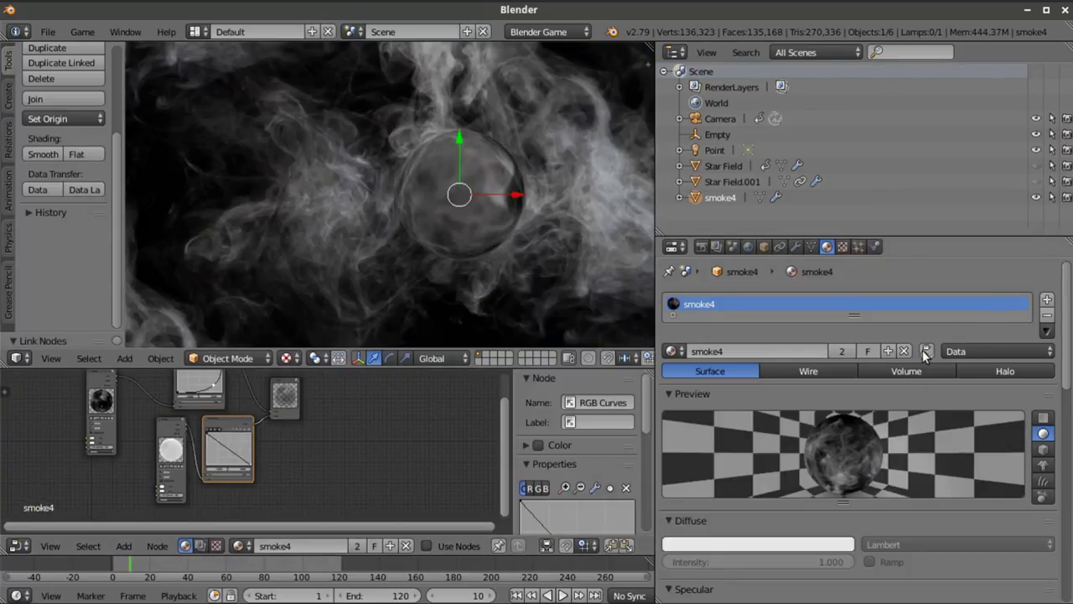
{"action": "left_click", "coordinate": [926, 350]}
{"action": "scroll", "coordinate": [564, 267], "scroll_direction": "down", "scroll_amount": 3}
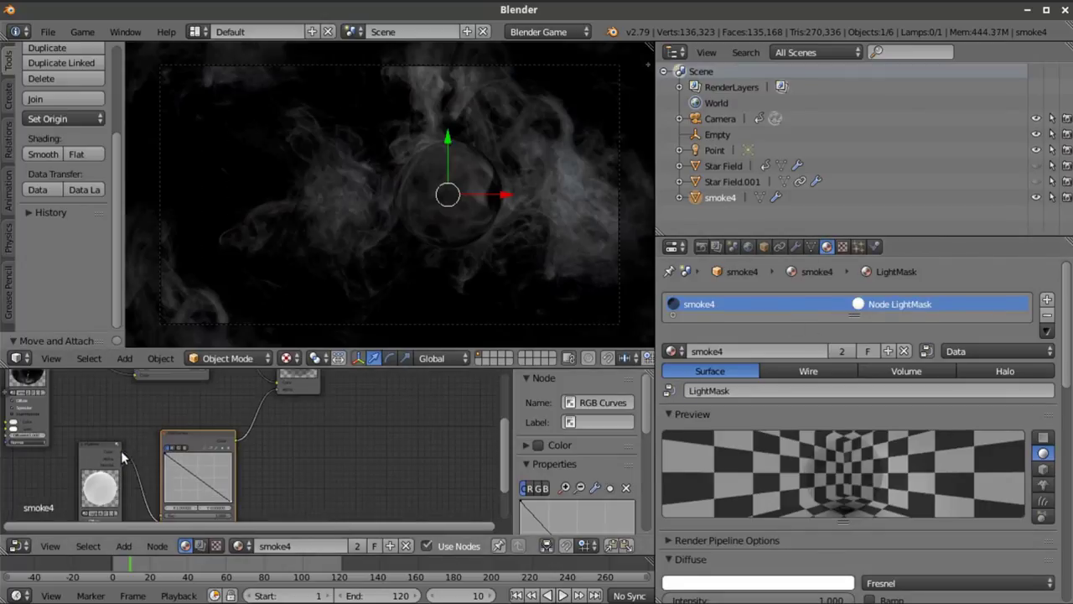
Try the LightMask Color directly on the Output's Alpha, restore the link through its RGB Curves, and bend that inverted curve downward
{"action": "left_click_drag", "start_coordinate": [120, 450], "coordinate": [275, 387]}
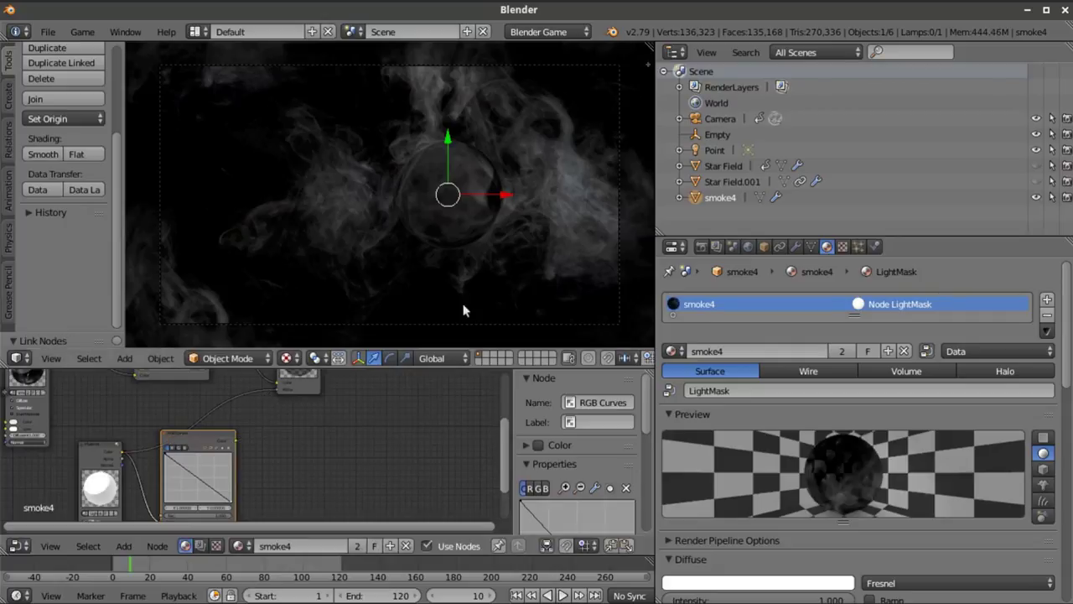
{"action": "left_click_drag", "start_coordinate": [237, 440], "coordinate": [279, 387]}
{"action": "scroll", "coordinate": [573, 194], "scroll_direction": "up", "scroll_amount": 4}
{"action": "scroll", "coordinate": [520, 220], "scroll_direction": "down", "scroll_amount": 2}
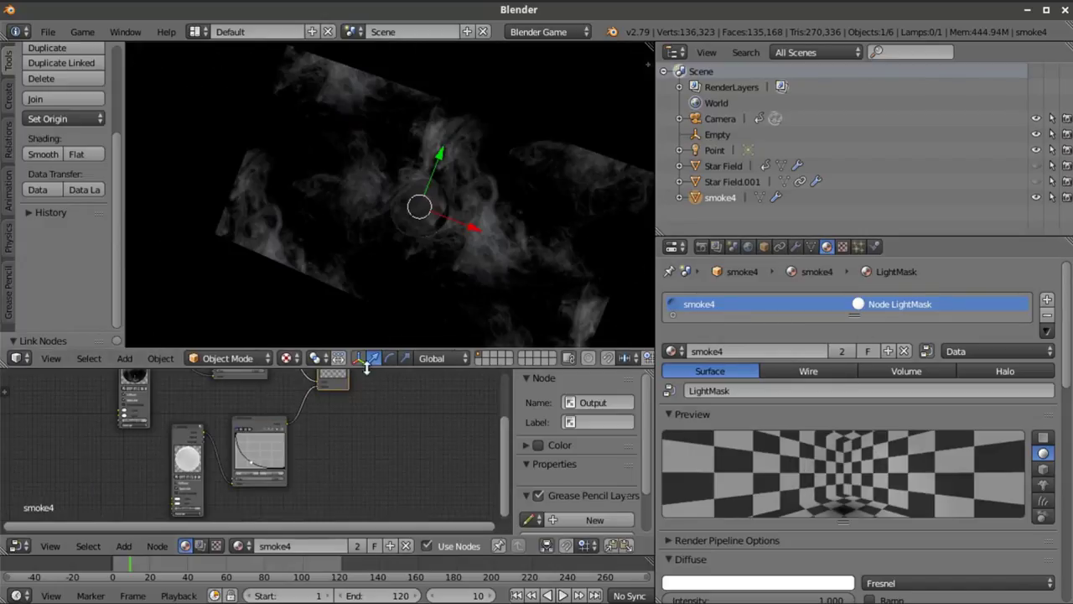
Spread out the Output and smoke RGB Curves nodes and insert a MixRGB node on the Color link between them
{"action": "middle_click_drag", "start_coordinate": [407, 461], "coordinate": [363, 481]}
{"action": "left_click_drag", "start_coordinate": [344, 425], "coordinate": [428, 417]}
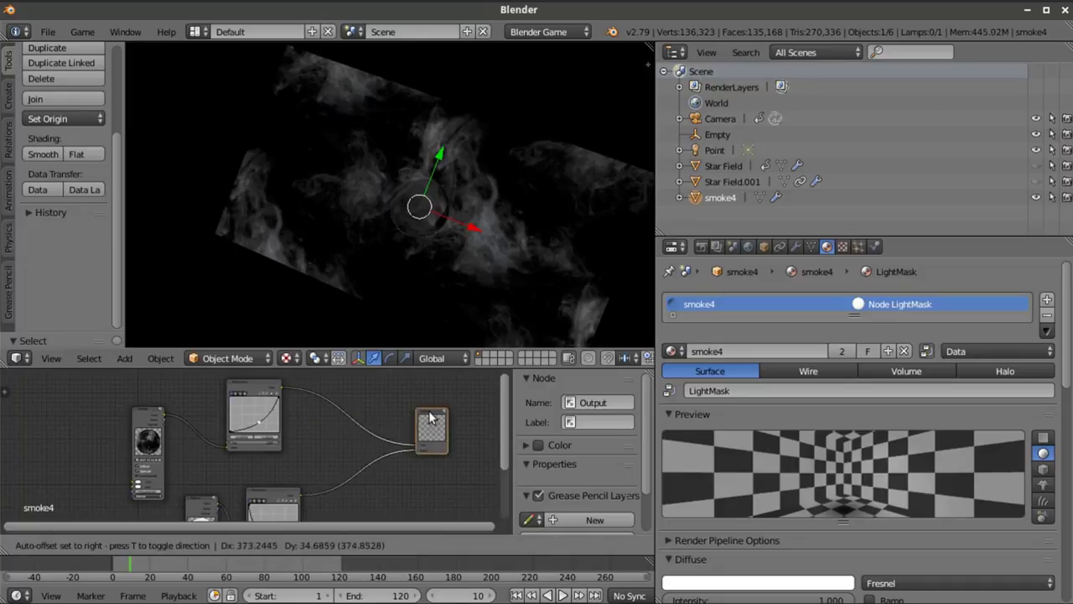
{"action": "left_click_drag", "start_coordinate": [263, 402], "coordinate": [347, 403]}
{"action": "left_click", "coordinate": [124, 545]}
{"action": "mouse_move", "coordinate": [168, 479]}
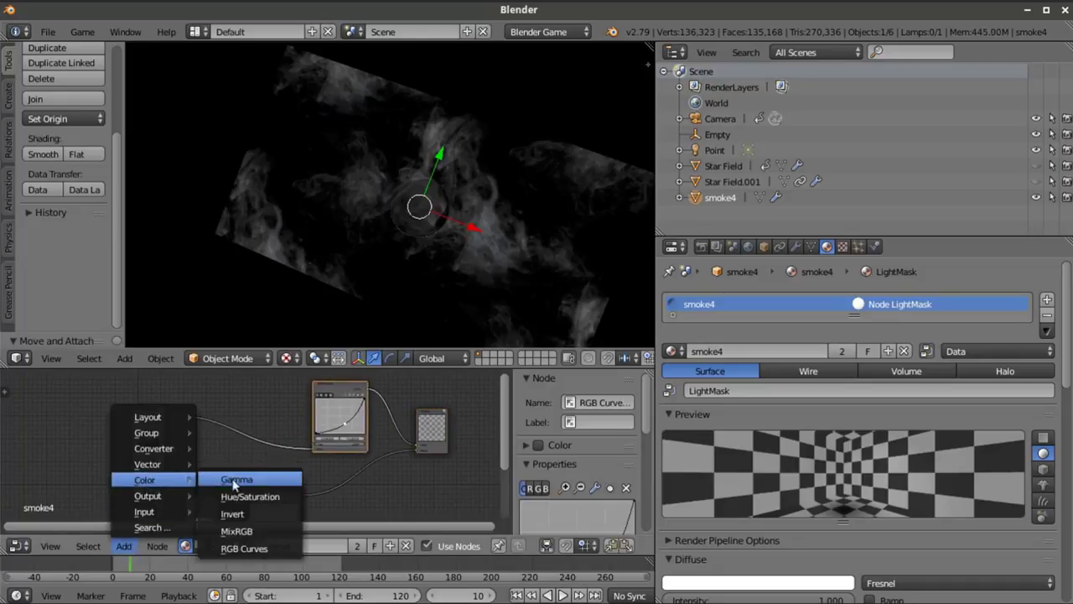
{"action": "left_click", "coordinate": [267, 529]}
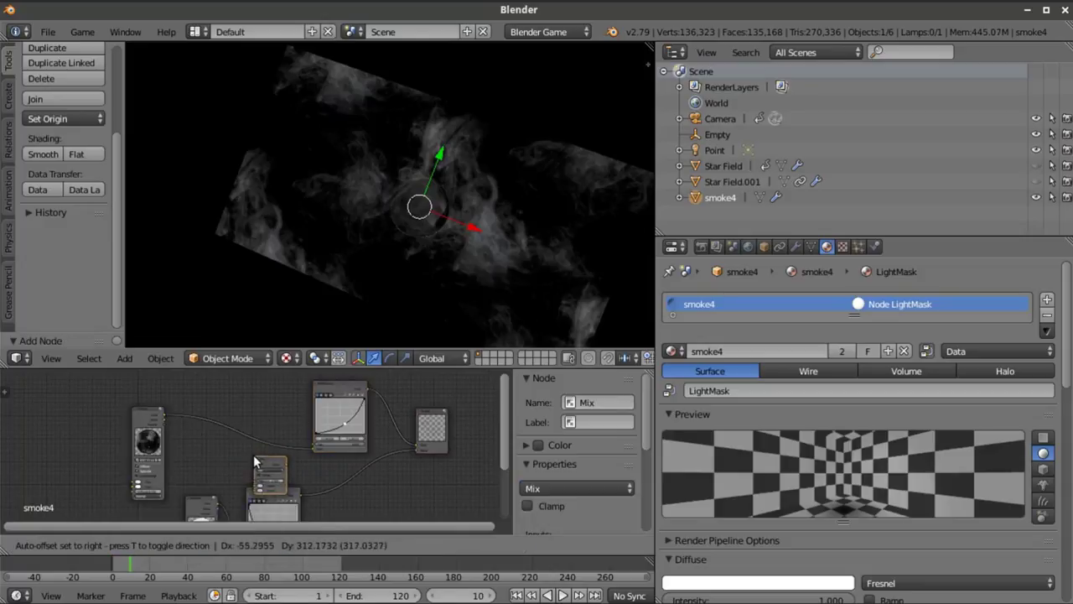
{"action": "left_click", "coordinate": [384, 385]}
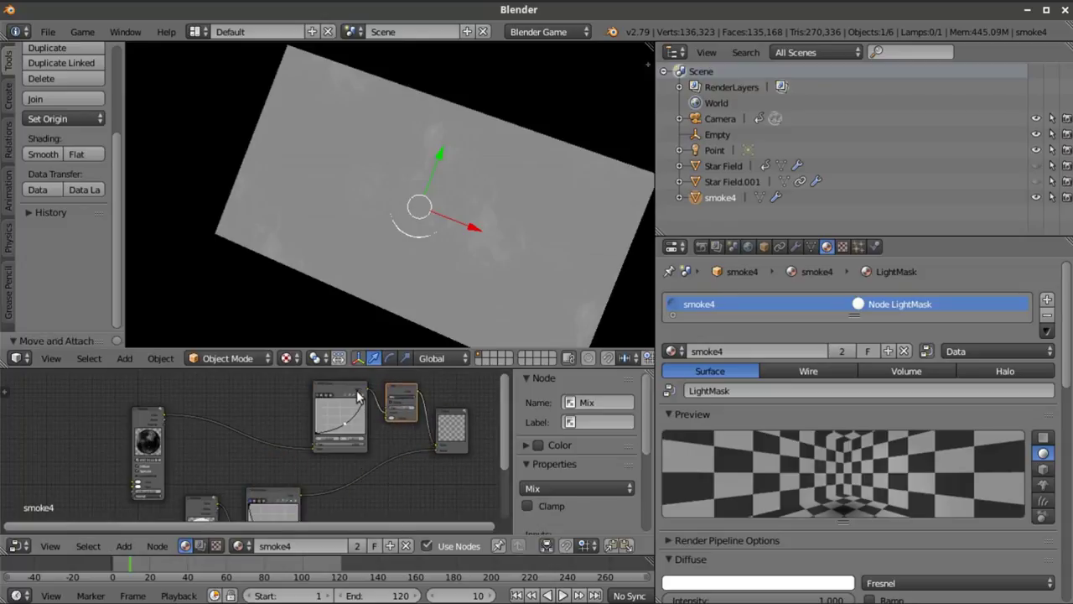
{"action": "left_click", "coordinate": [340, 389]}
{"action": "left_click_drag", "start_coordinate": [340, 390], "coordinate": [270, 392]}
Set the Mix node's Color2 to black
{"action": "scroll", "coordinate": [318, 465], "scroll_direction": "down", "scroll_amount": 2, "text": "ctrl"}
{"action": "scroll", "coordinate": [299, 469], "scroll_direction": "up", "scroll_amount": 2}
{"action": "scroll", "coordinate": [271, 462], "scroll_direction": "down", "scroll_amount": 2, "text": "ctrl"}
{"action": "scroll", "coordinate": [262, 462], "scroll_direction": "up", "scroll_amount": 2}
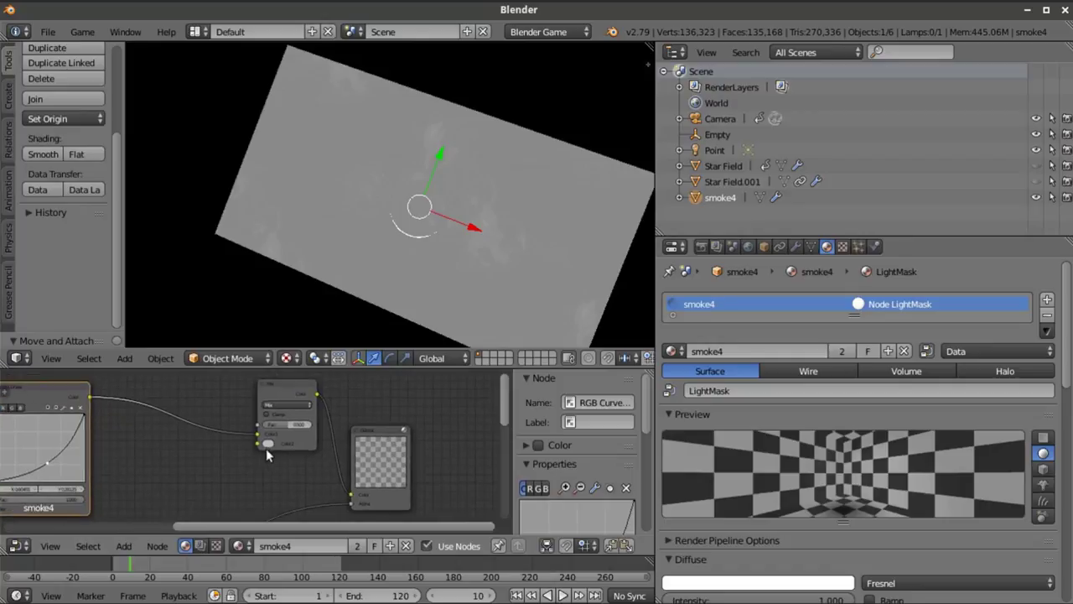
{"action": "left_click", "coordinate": [271, 444]}
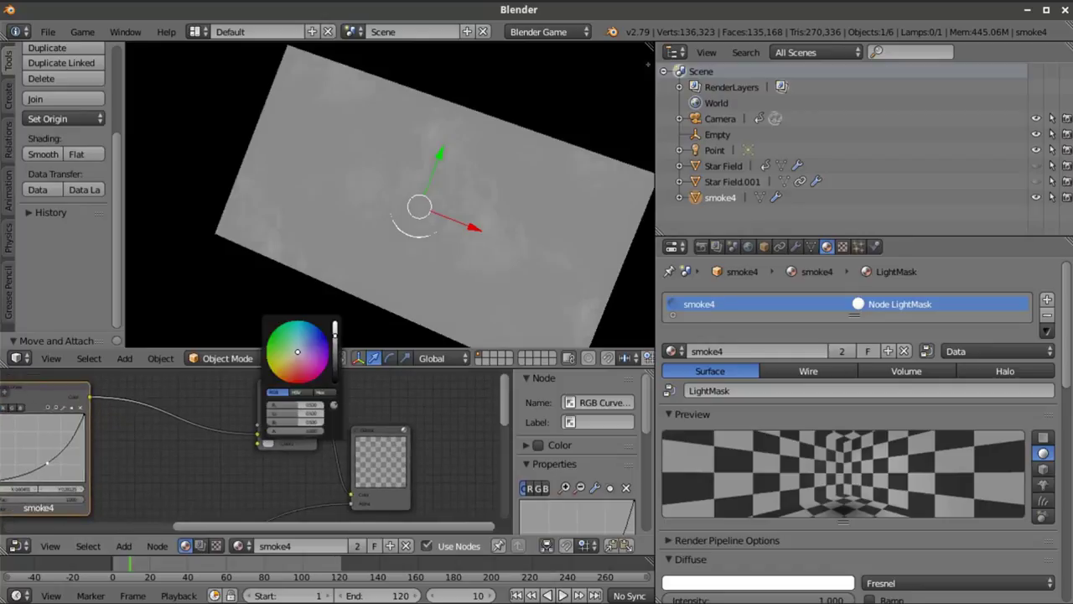
{"action": "left_click_drag", "start_coordinate": [334, 327], "coordinate": [334, 369]}
{"action": "scroll", "coordinate": [168, 545], "scroll_direction": "down", "scroll_amount": 2}
{"action": "scroll", "coordinate": [176, 466], "scroll_direction": "down", "scroll_amount": 3}
{"action": "middle_click_drag", "start_coordinate": [176, 467], "coordinate": [218, 474]}
{"action": "scroll", "coordinate": [237, 439], "scroll_direction": "up", "scroll_amount": 2}
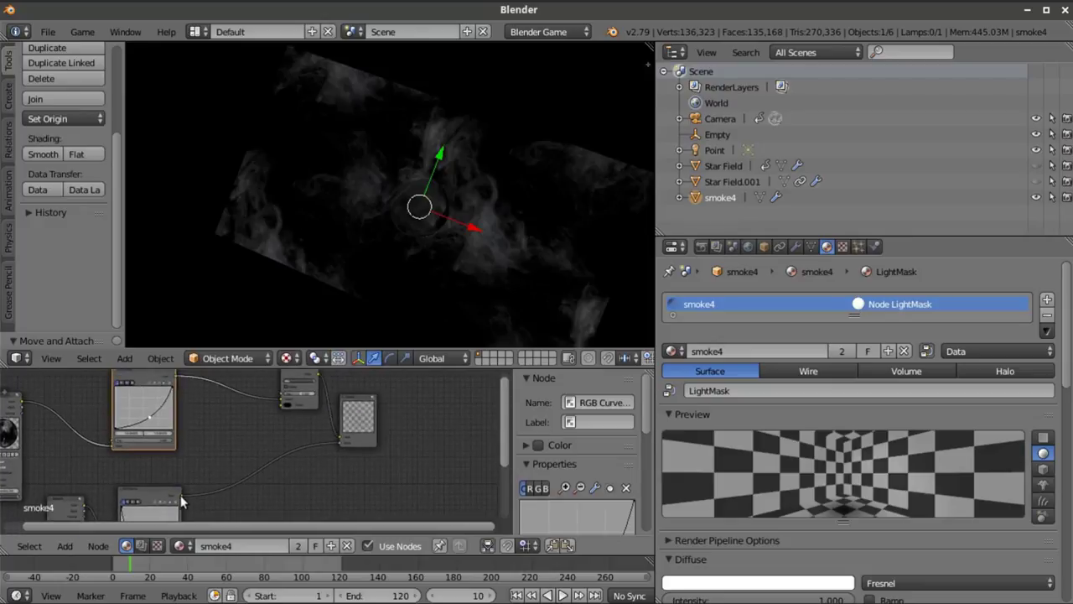
Link the Color of the LightMask's RGB Curves node to the Mix node's Fac input
{"action": "left_click_drag", "start_coordinate": [183, 492], "coordinate": [281, 396]}
{"action": "middle_click_drag", "start_coordinate": [284, 442], "coordinate": [252, 470]}
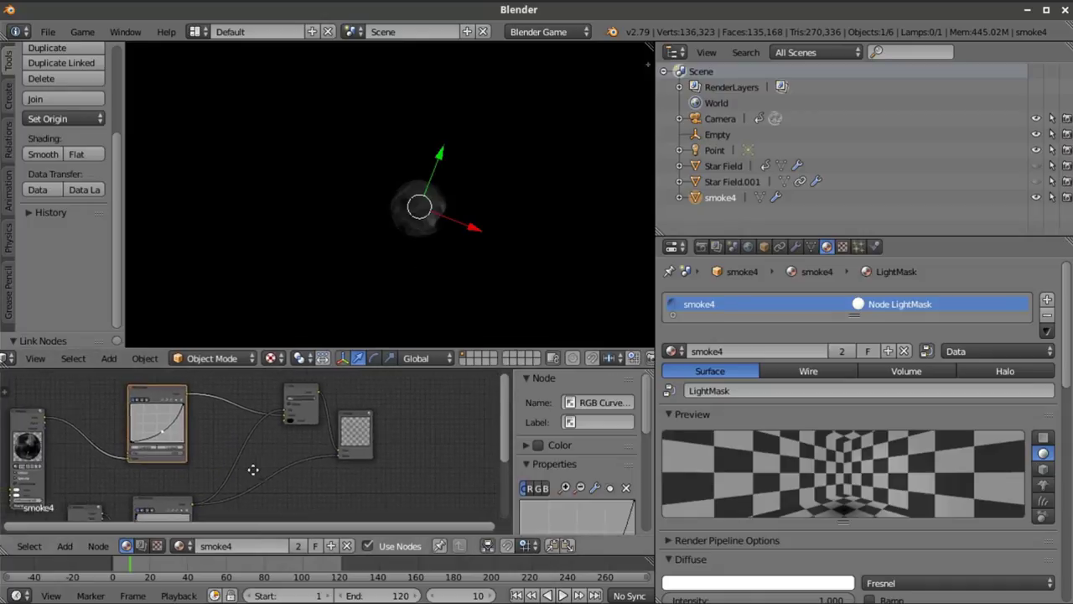
{"action": "scroll", "coordinate": [216, 489], "scroll_direction": "up", "scroll_amount": 3}
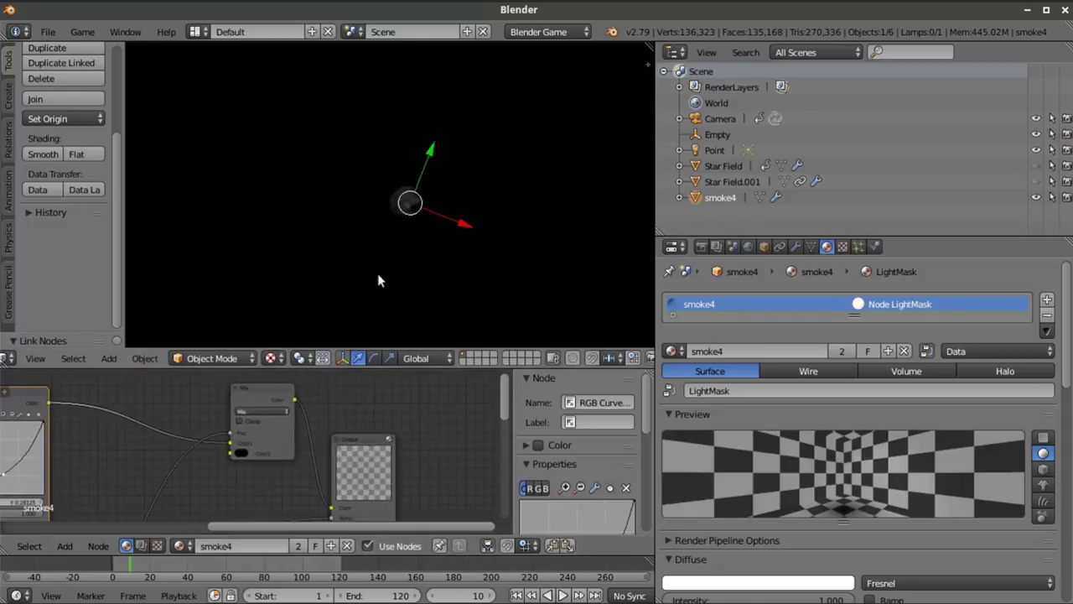
{"action": "middle_click_drag", "start_coordinate": [230, 481], "coordinate": [285, 461]}
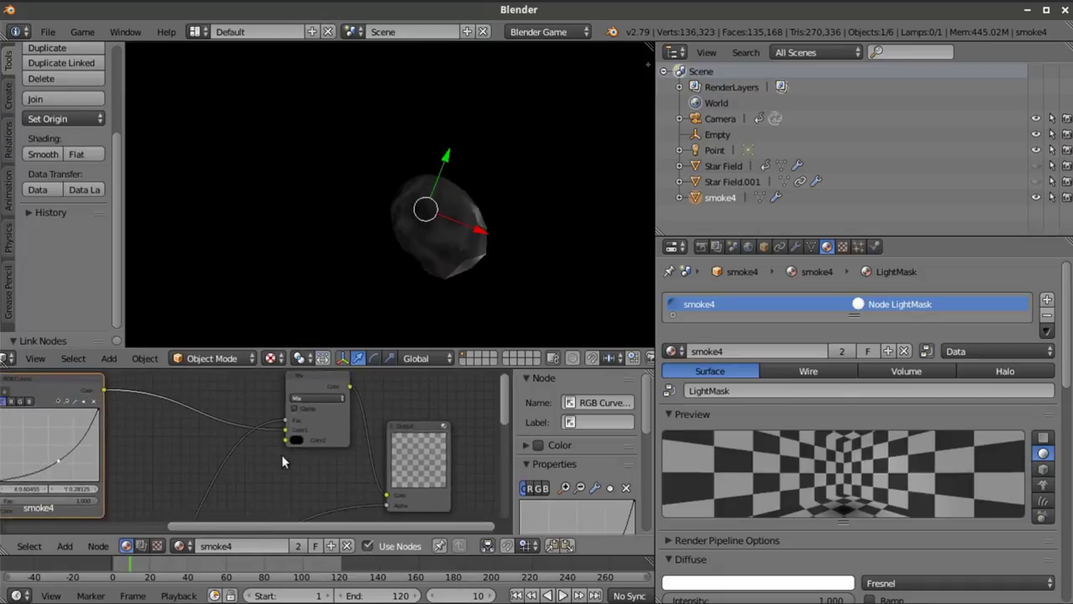
Move the smoke color link from the Mix node's Color1 to Color2 and set Color1 to black
{"action": "mouse_move", "coordinate": [285, 430]}
{"action": "left_mouse_down"}
{"action": "mouse_move", "coordinate": [279, 438]}
{"action": "mouse_move", "coordinate": [294, 430]}
{"action": "left_mouse_up"}
{"action": "left_click", "coordinate": [295, 428]}
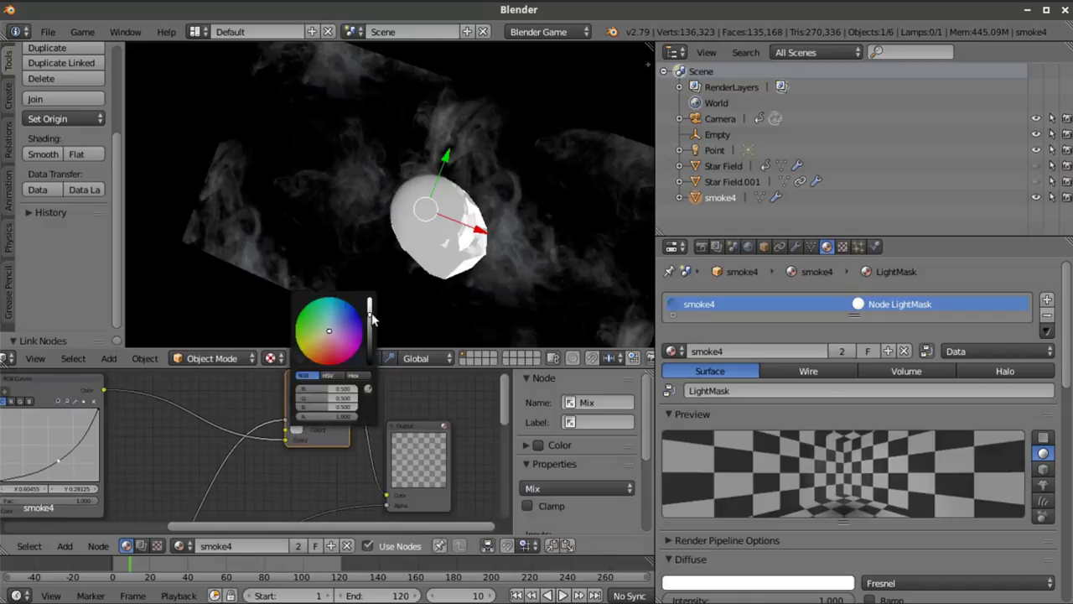
{"action": "left_click_drag", "start_coordinate": [369, 300], "coordinate": [369, 363]}
Disconnect the light mask from the Output node's Alpha input
{"action": "scroll", "coordinate": [349, 412], "scroll_direction": "down", "scroll_amount": 2}
{"action": "left_click_drag", "start_coordinate": [345, 484], "coordinate": [339, 485]}
{"action": "scroll", "coordinate": [475, 220], "scroll_direction": "down", "scroll_amount": 3}
Look through the camera and unhide Star Field and Star Field.001 to check the masked smoke against the stars
{"action": "middle_click_drag", "start_coordinate": [450, 231], "coordinate": [303, 254]}
{"action": "left_click", "coordinate": [34, 359]}
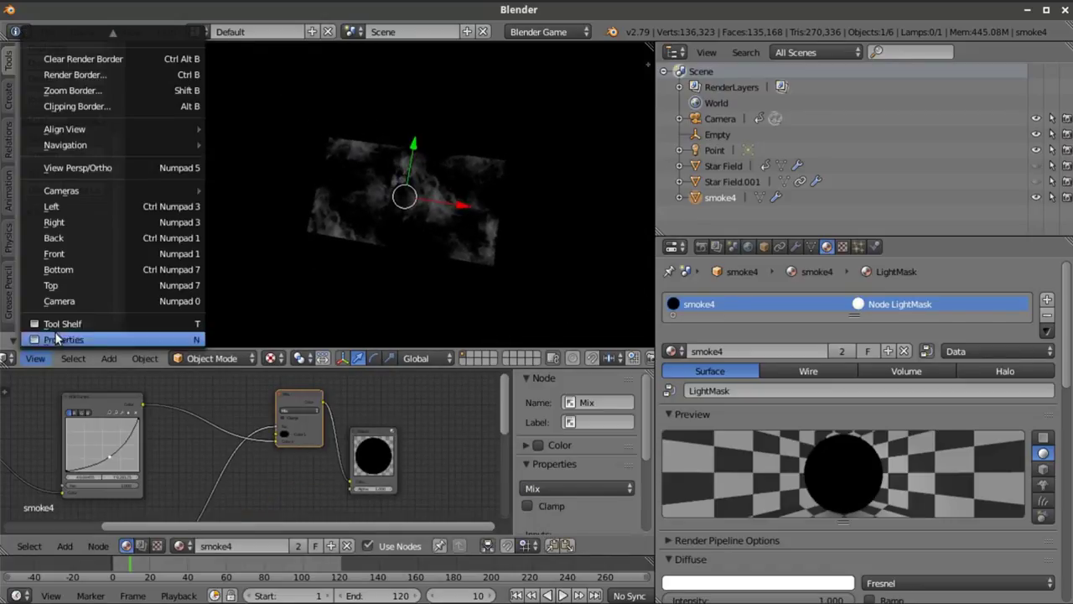
{"action": "left_click", "coordinate": [51, 300]}
{"action": "scroll", "coordinate": [473, 214], "scroll_direction": "up", "scroll_amount": 3}
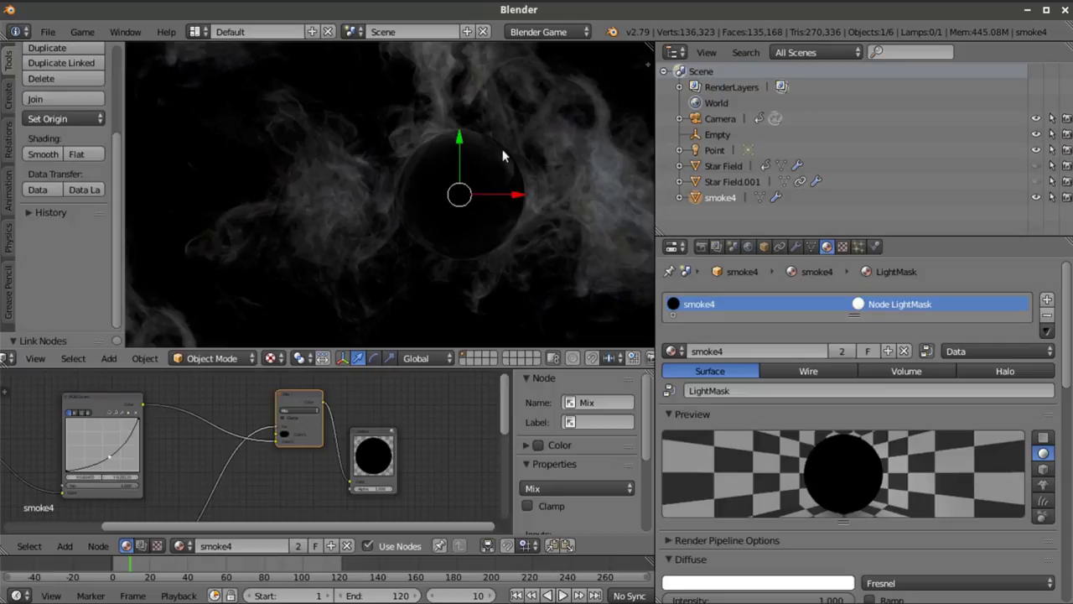
{"action": "key", "text": "KP_0"}
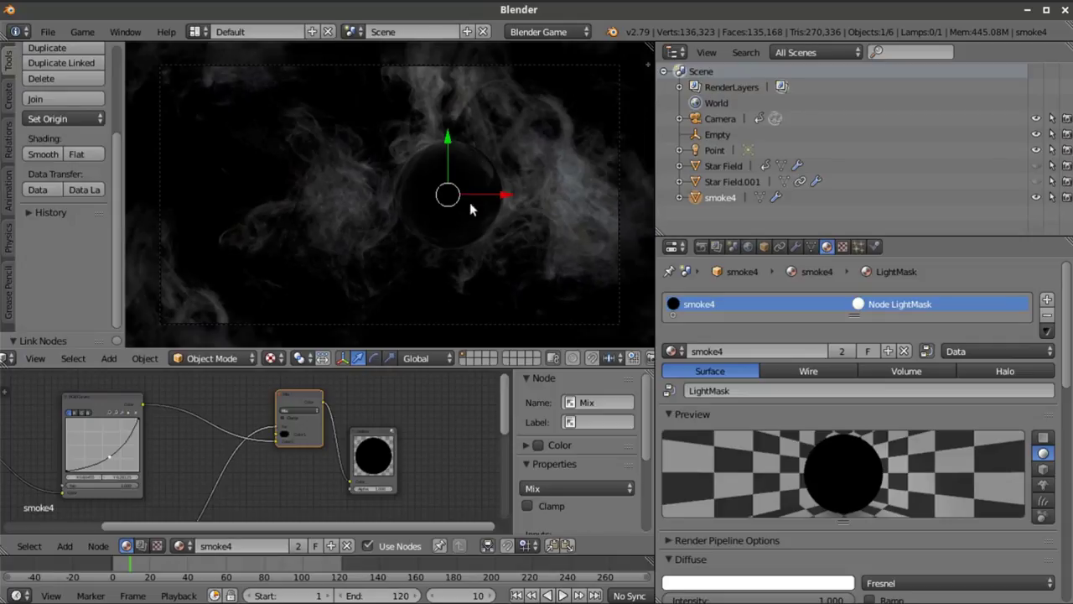
{"action": "scroll", "coordinate": [466, 206], "scroll_direction": "down", "scroll_amount": 2}
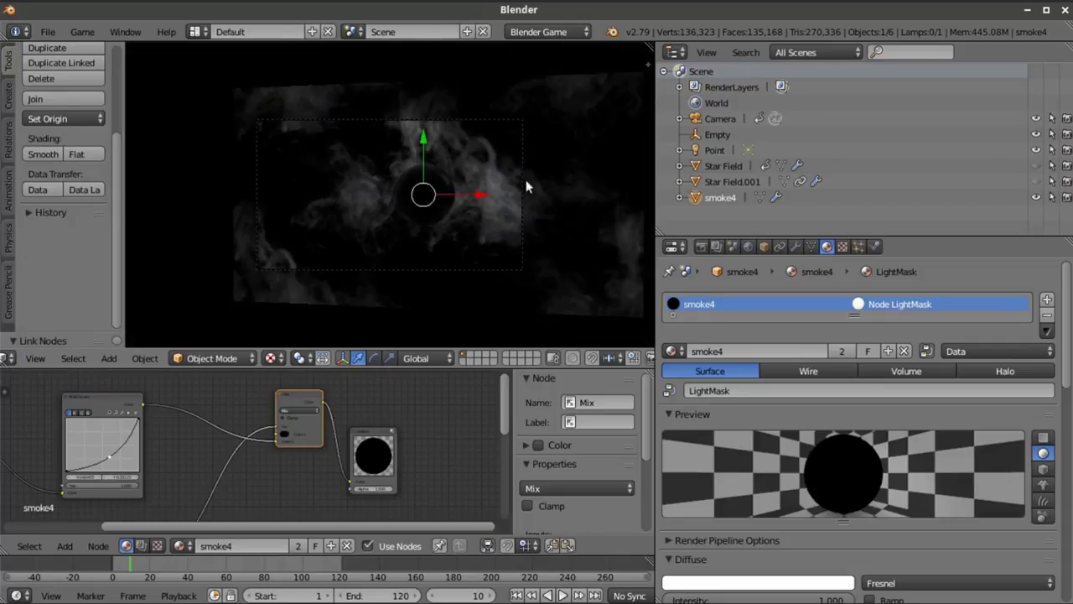
{"action": "left_click", "coordinate": [1036, 165]}
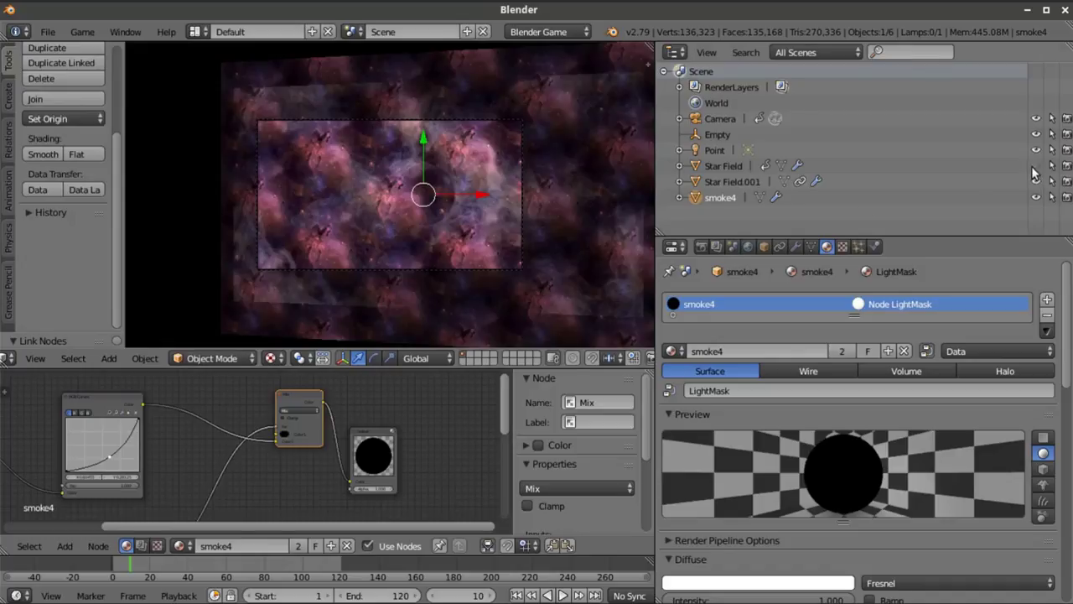
{"action": "scroll", "coordinate": [358, 212], "scroll_direction": "up", "scroll_amount": 3}
{"action": "scroll", "coordinate": [427, 203], "scroll_direction": "down", "scroll_amount": 2}
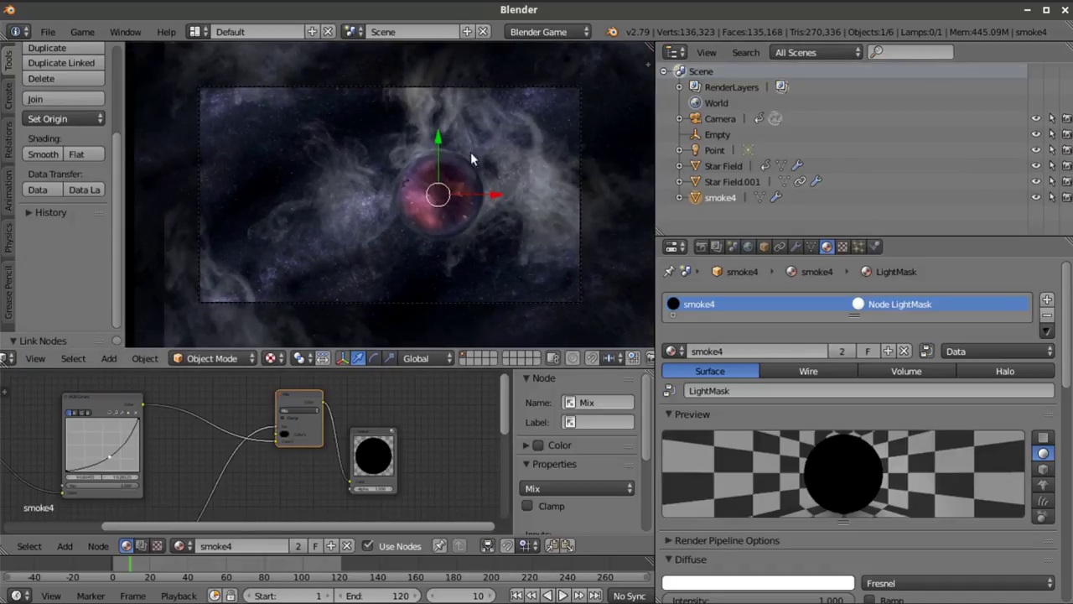
{"action": "scroll", "coordinate": [480, 206], "scroll_direction": "up", "scroll_amount": 1}
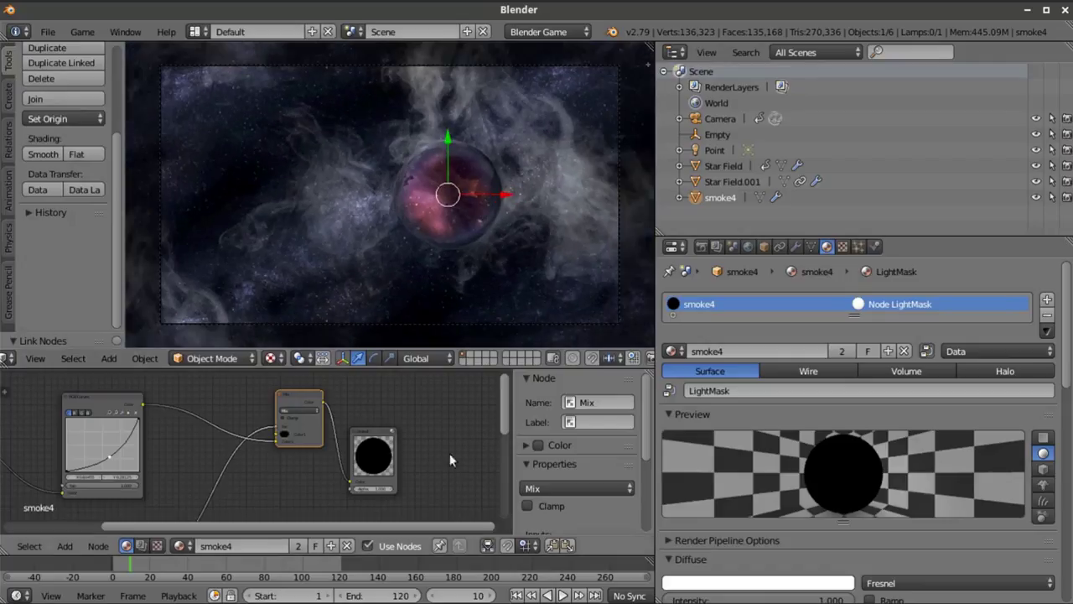
Select the camera, play the animation from frame 1, and return to the first frame
{"action": "left_click", "coordinate": [516, 596]}
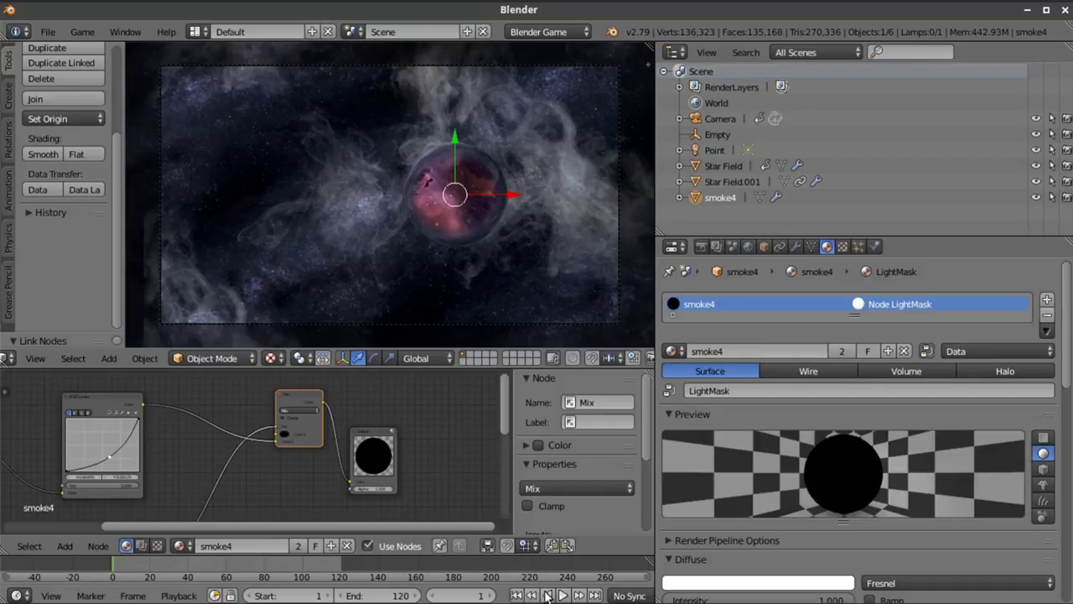
{"action": "left_click", "coordinate": [701, 117]}
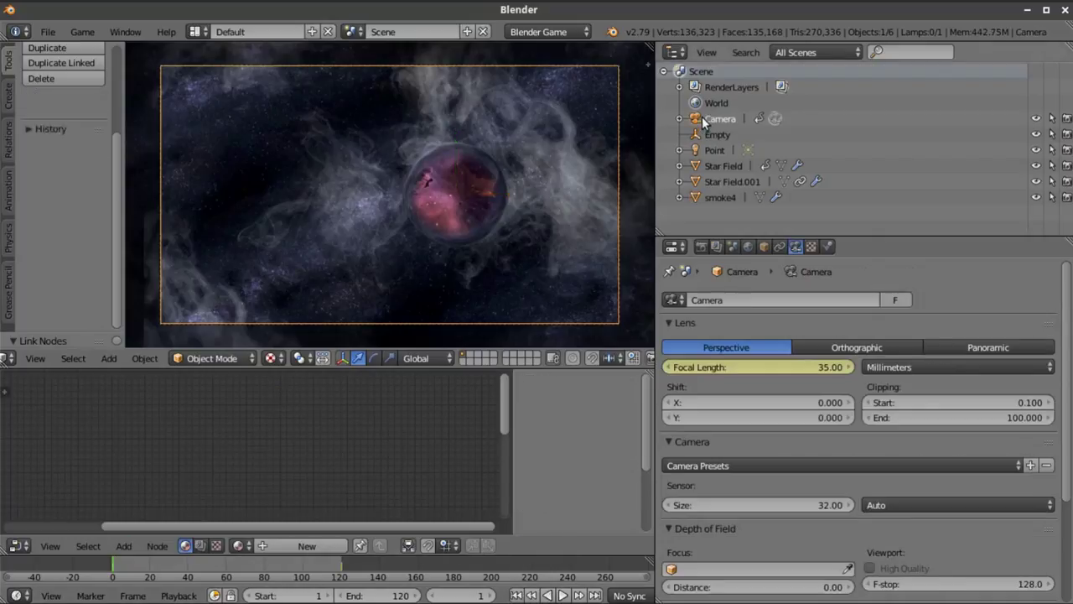
{"action": "left_click", "coordinate": [562, 595]}
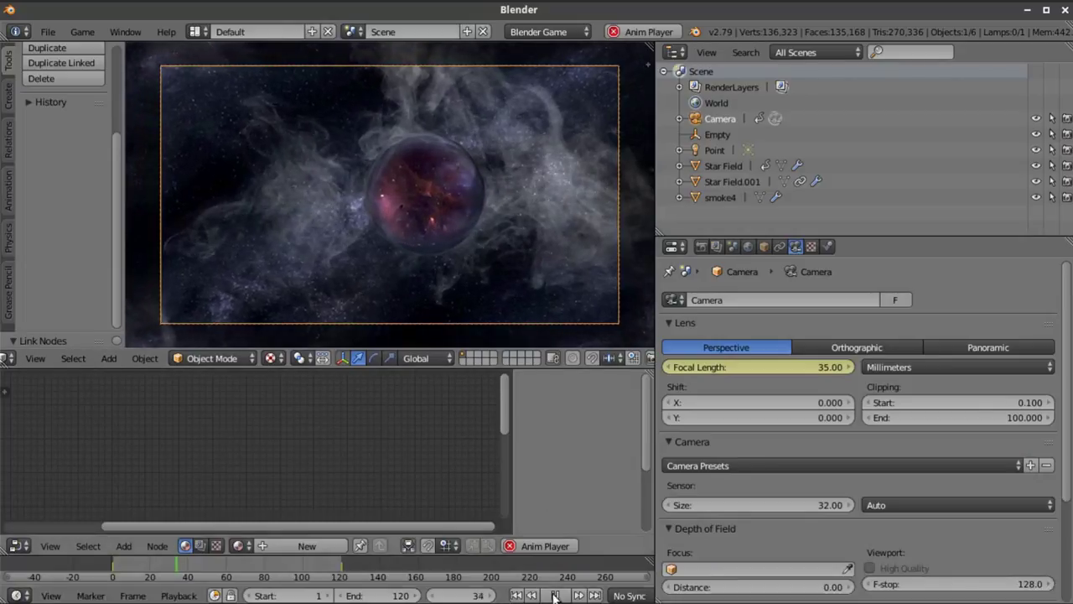
{"action": "key", "text": "alt+a"}
{"action": "key", "text": "shift+Left"}
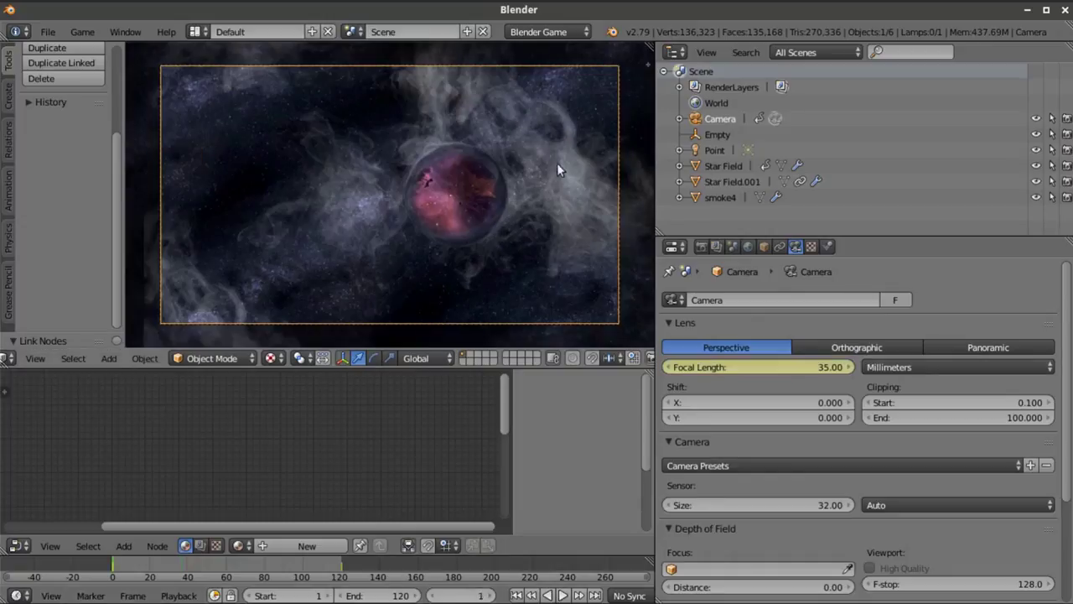
Insert a location keyframe for the smoke4 plane at frame 1
{"action": "left_click", "coordinate": [720, 198]}
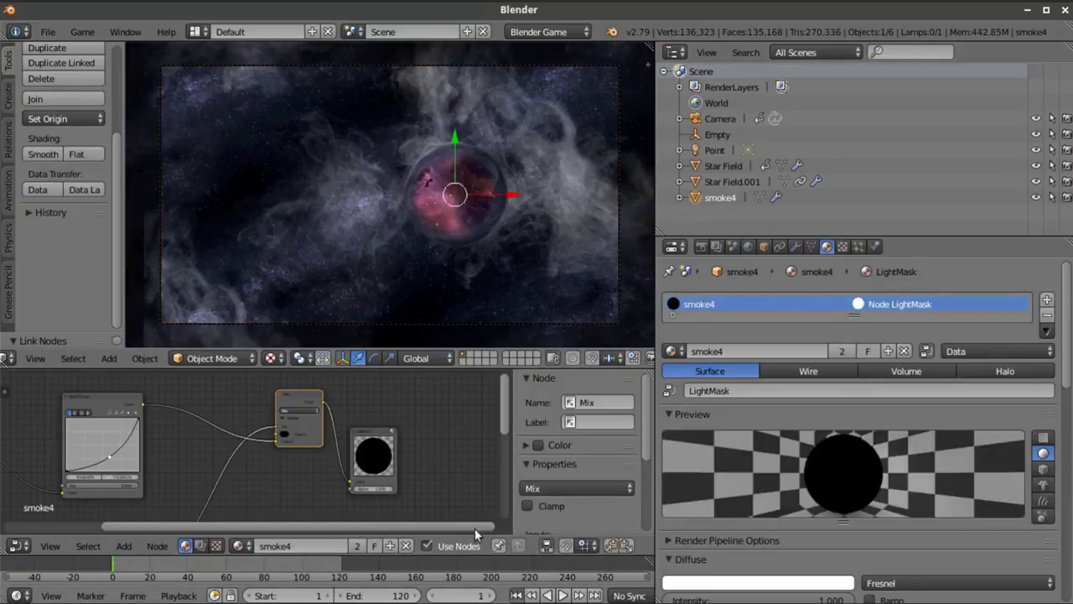
{"action": "key", "text": "i"}
{"action": "left_click", "coordinate": [500, 217]}
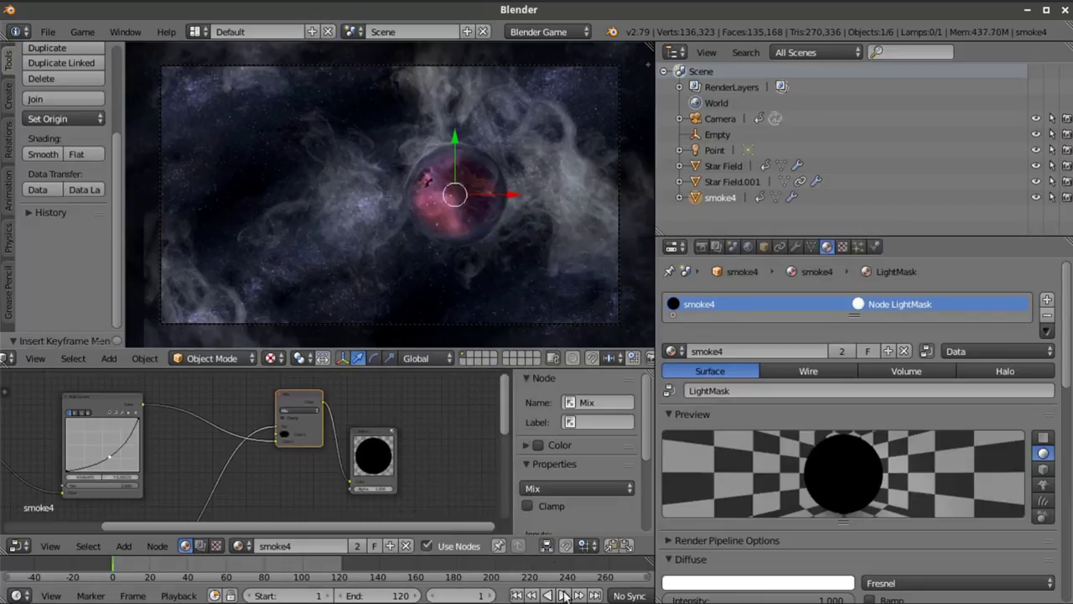
At frame 120, move the smoke4 plane along positive X away from the black hole and insert a location keyframe
{"action": "left_click", "coordinate": [594, 595]}
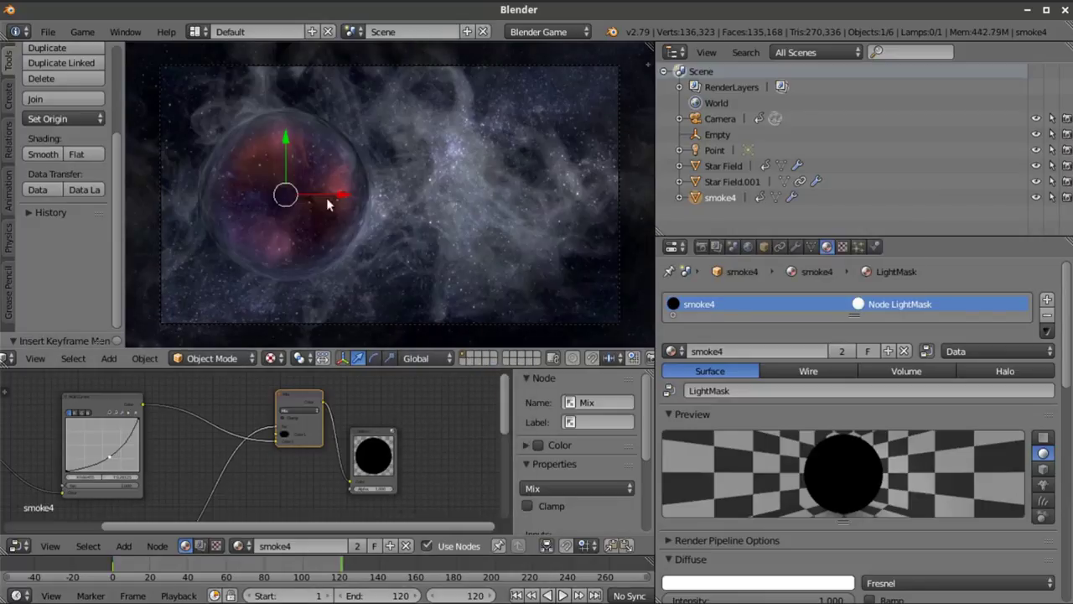
{"action": "left_click_drag", "start_coordinate": [340, 199], "coordinate": [447, 208]}
{"action": "key", "text": "i"}
{"action": "left_click", "coordinate": [444, 207]}
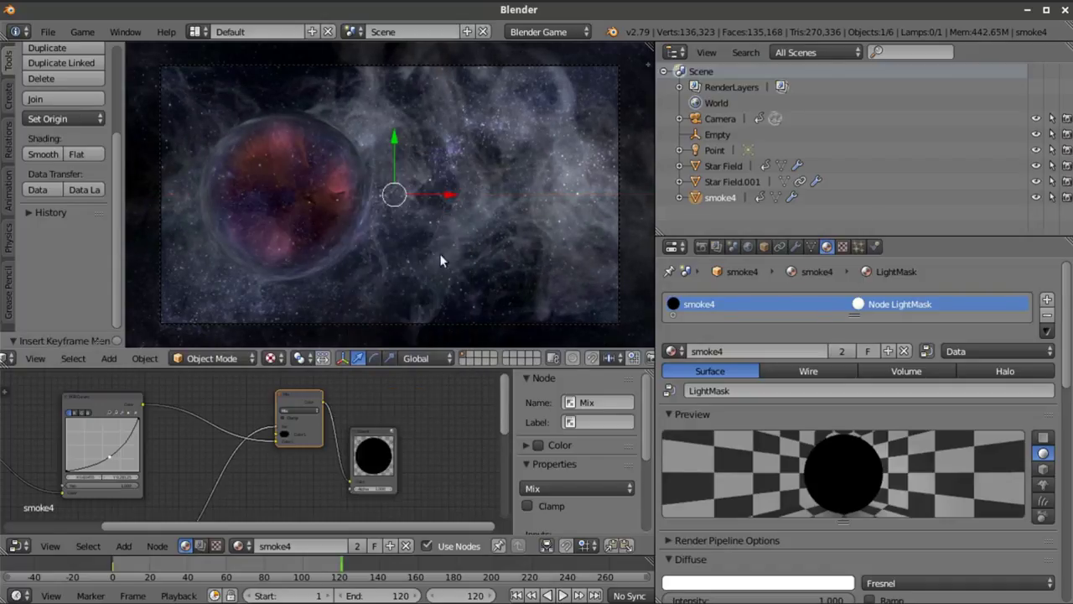
Switch the node editor to the Graph Editor and set the smoke4 location keyframe handles to Vector
{"action": "left_click", "coordinate": [17, 546]}
{"action": "left_click", "coordinate": [42, 486]}
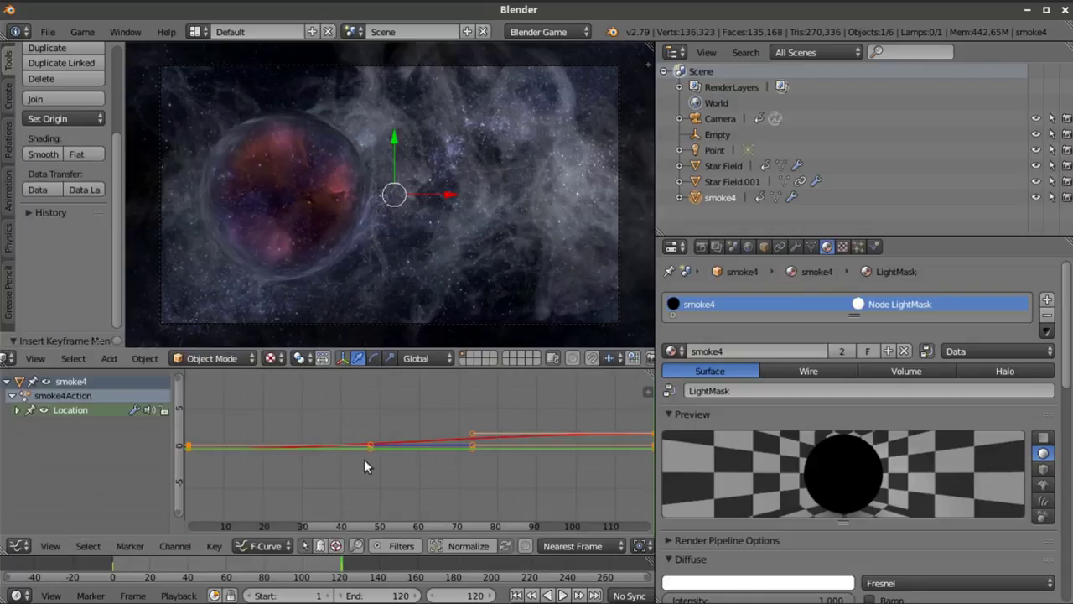
{"action": "key", "text": "v"}
{"action": "left_click", "coordinate": [356, 466]}
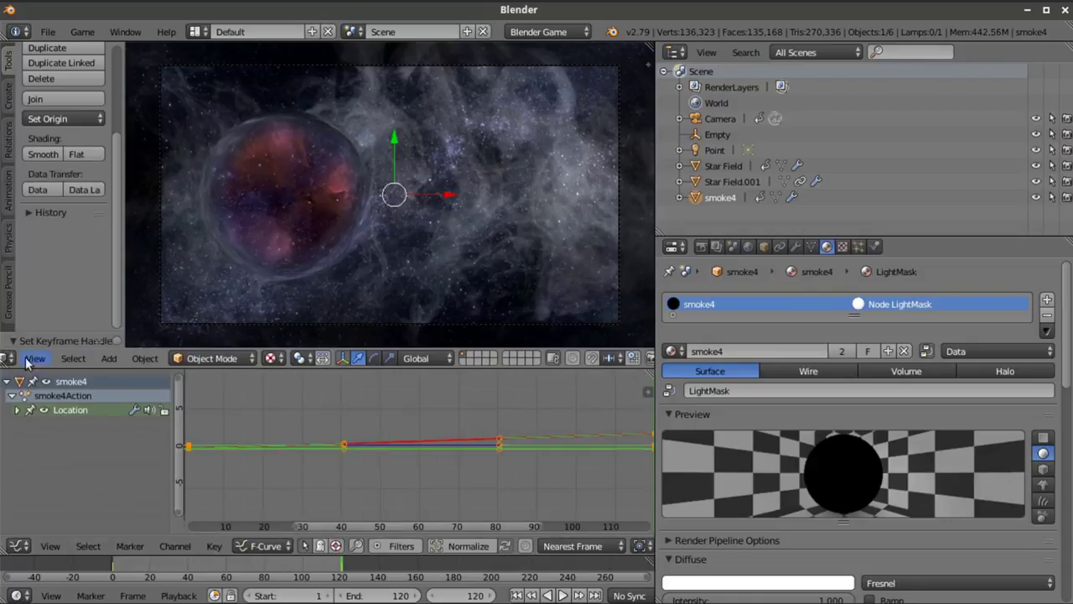
Merge the Graph Editor area into the 3D view, select the camera, and play the animation from the start
{"action": "left_click_drag", "start_coordinate": [4, 359], "coordinate": [312, 334]}
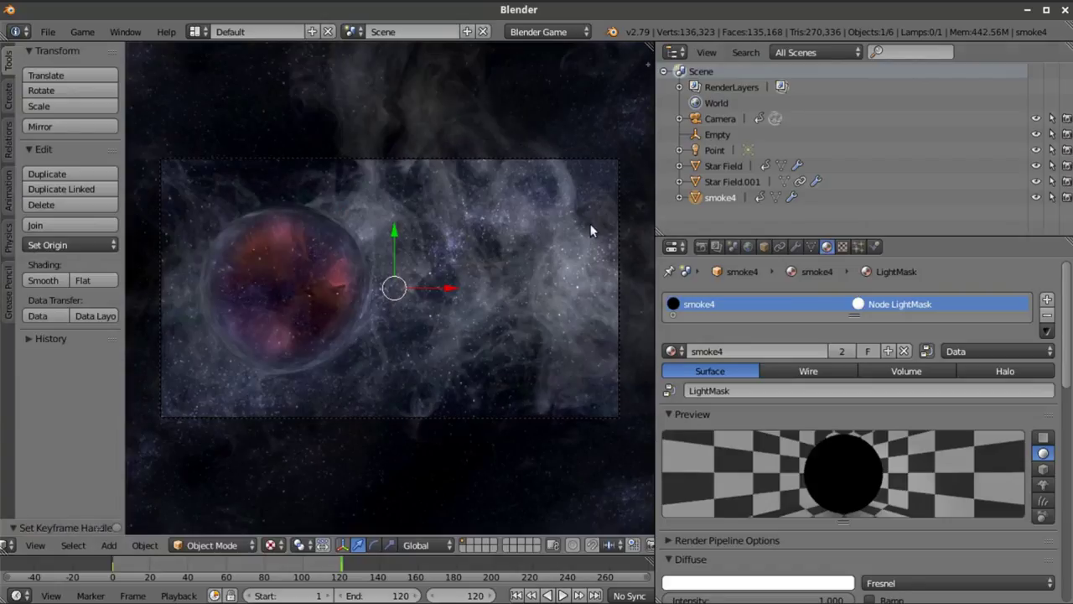
{"action": "left_click", "coordinate": [722, 117]}
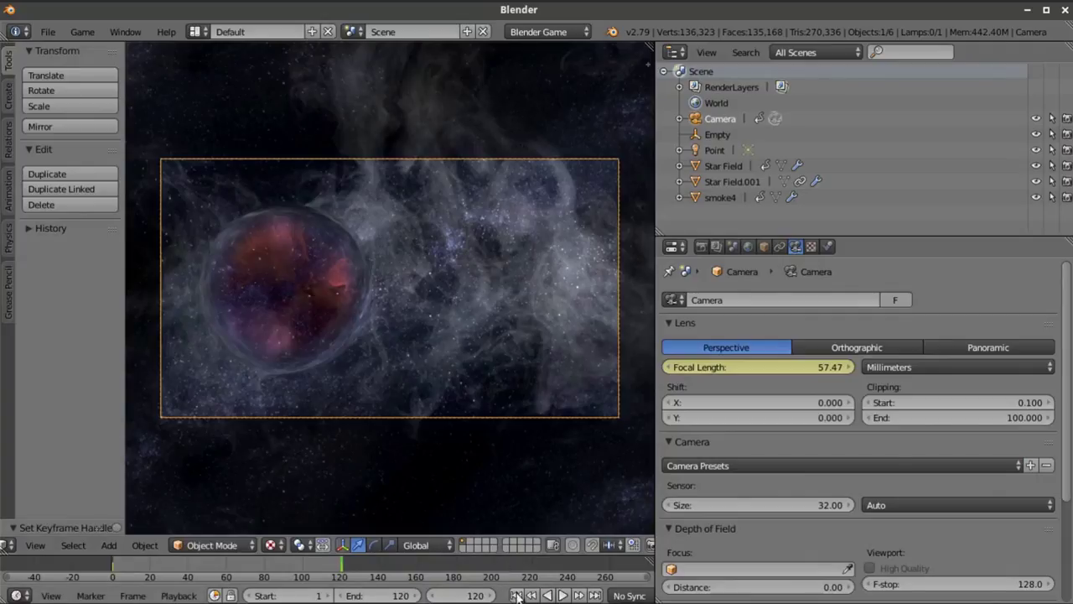
{"action": "left_click", "coordinate": [569, 595]}
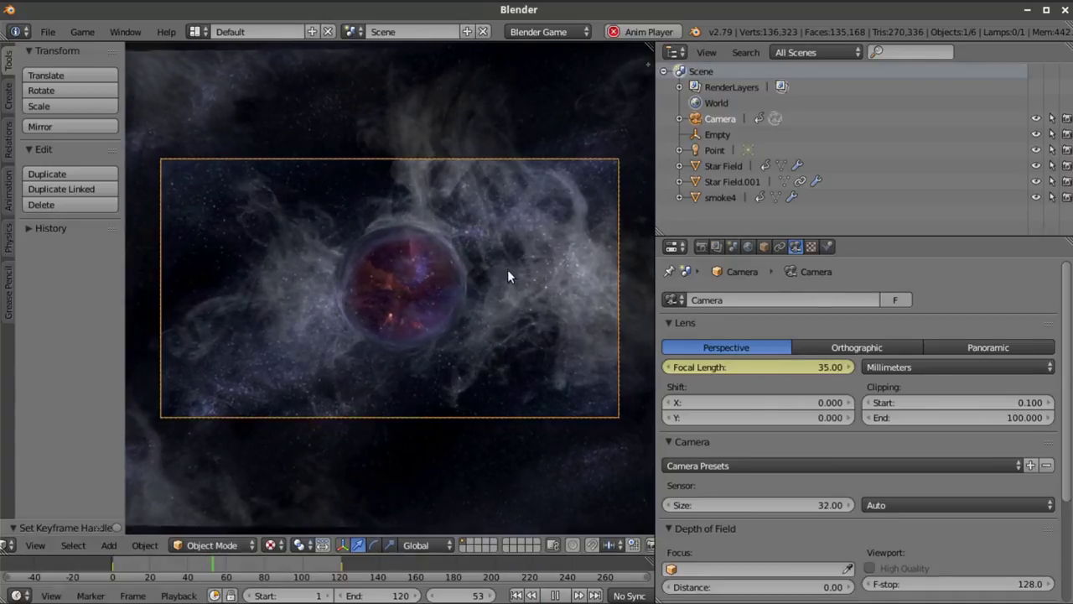
Stop the animation playback and open the smoke4 plane's material in a Node Editor area split off below the 3D view
{"action": "scroll", "coordinate": [540, 279], "scroll_direction": "up", "scroll_amount": 2}
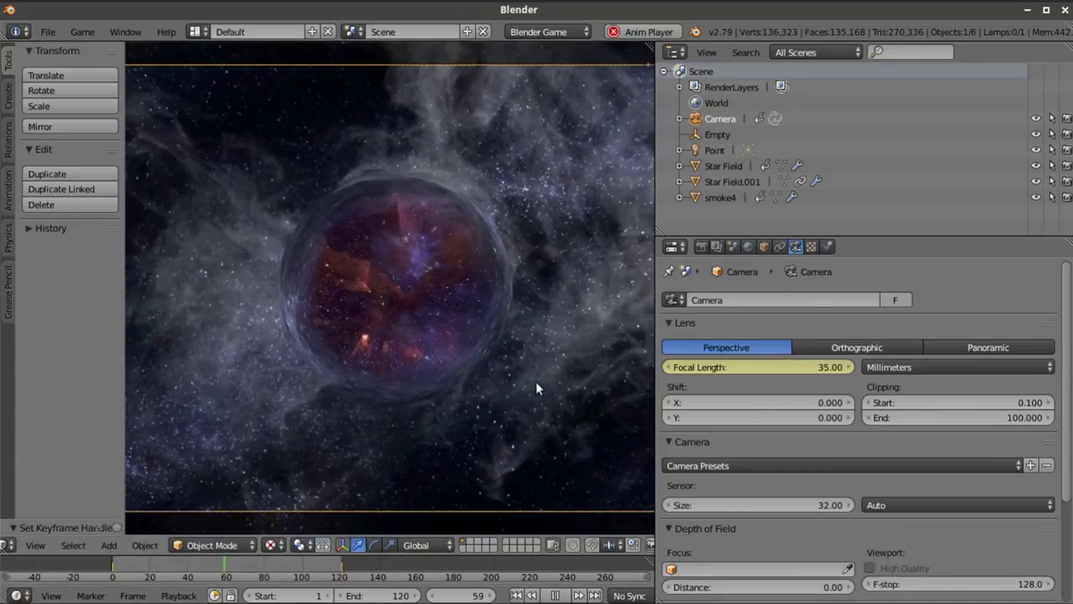
{"action": "scroll", "coordinate": [543, 436], "scroll_direction": "down", "scroll_amount": 1}
{"action": "key", "text": "alt+a"}
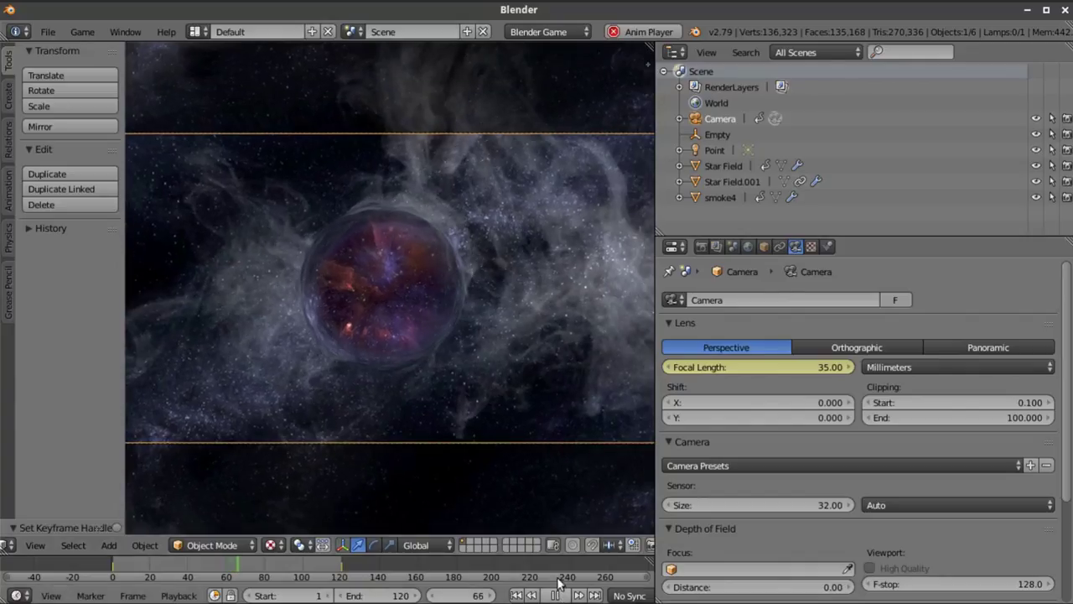
{"action": "left_click", "coordinate": [709, 197]}
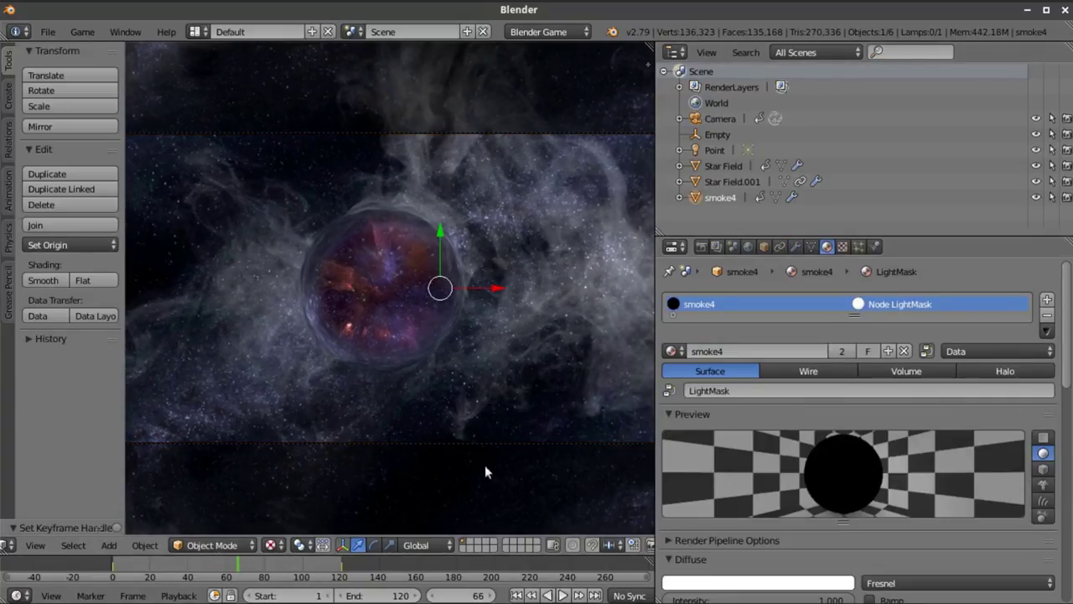
{"action": "scroll", "coordinate": [554, 315], "scroll_direction": "down", "scroll_amount": 2}
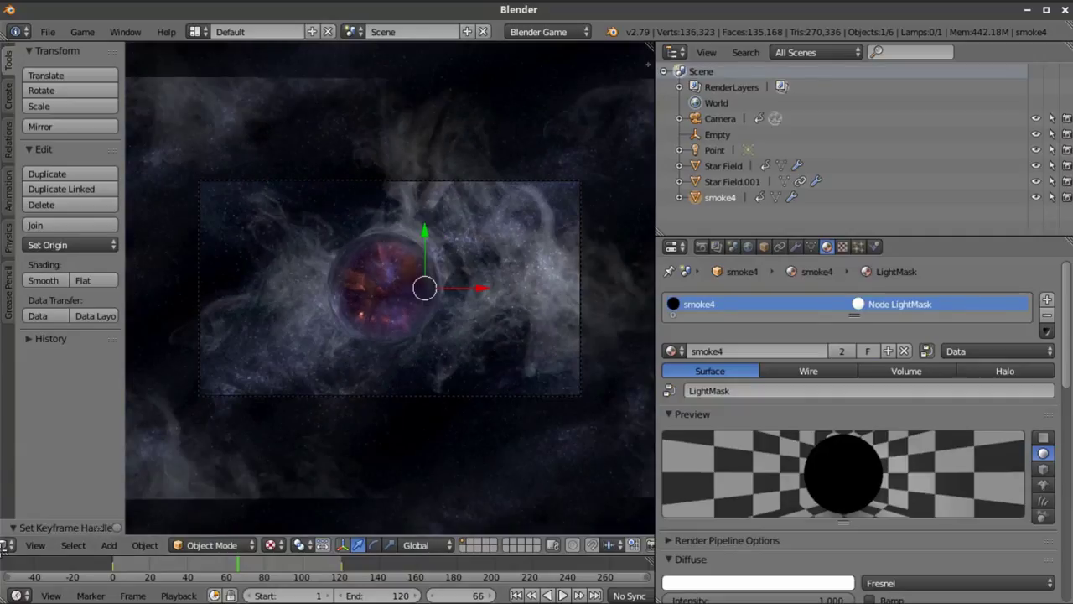
{"action": "left_click_drag", "start_coordinate": [3, 546], "coordinate": [5, 469]}
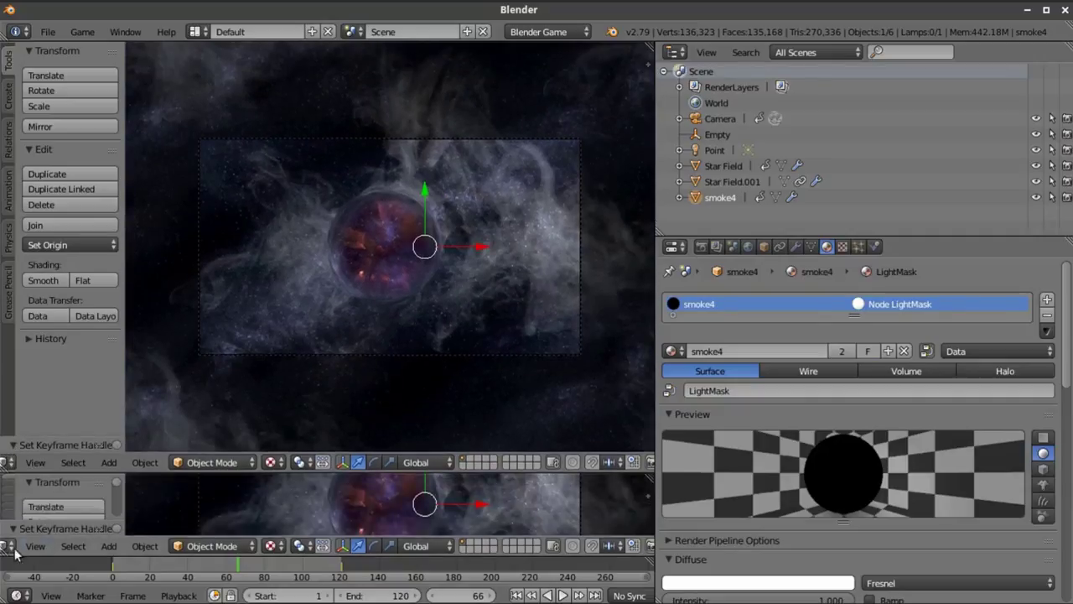
{"action": "left_click", "coordinate": [8, 545]}
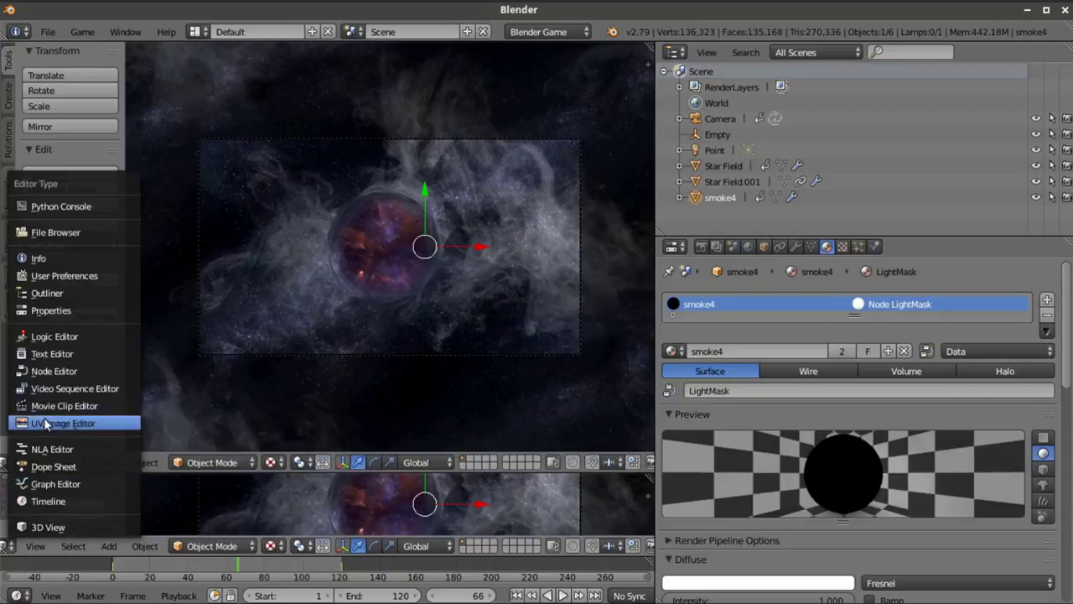
{"action": "left_click", "coordinate": [55, 371]}
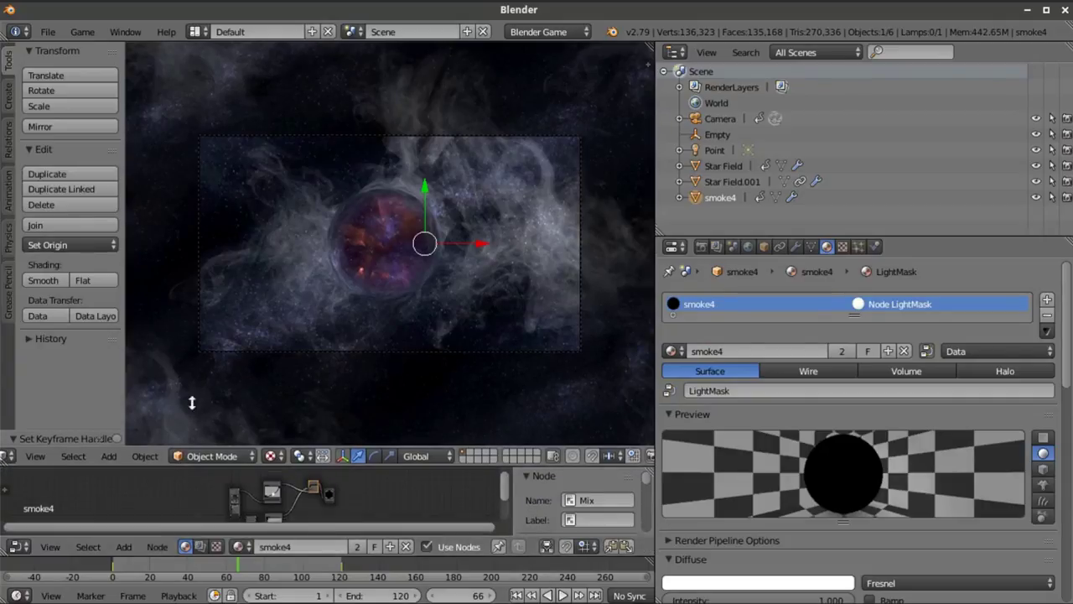
Enlarge the Node Editor area and pull down the curve in the smoke4 material's upper RGB Curves node to dim the smoke
{"action": "left_click_drag", "start_coordinate": [175, 472], "coordinate": [175, 256]}
{"action": "scroll", "coordinate": [290, 343], "scroll_direction": "up", "scroll_amount": 5}
{"action": "middle_click_drag", "start_coordinate": [253, 359], "coordinate": [2, 384]}
{"action": "left_click_drag", "start_coordinate": [186, 415], "coordinate": [306, 406]}
{"action": "middle_click_drag", "start_coordinate": [122, 425], "coordinate": [276, 411]}
{"action": "left_click_drag", "start_coordinate": [246, 402], "coordinate": [253, 406]}
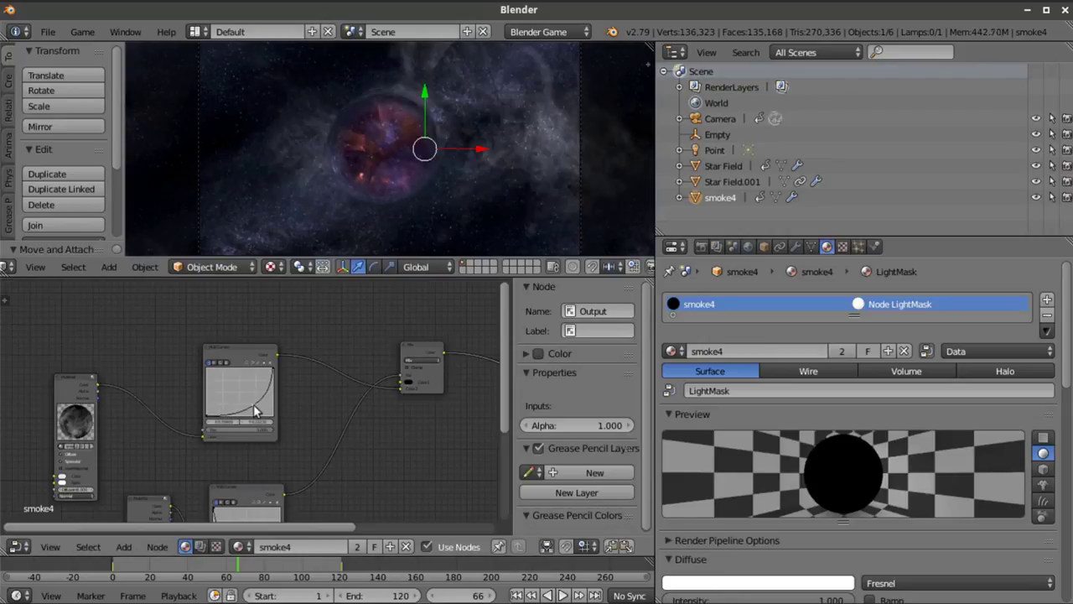
{"action": "scroll", "coordinate": [557, 189], "scroll_direction": "down", "scroll_amount": 2}
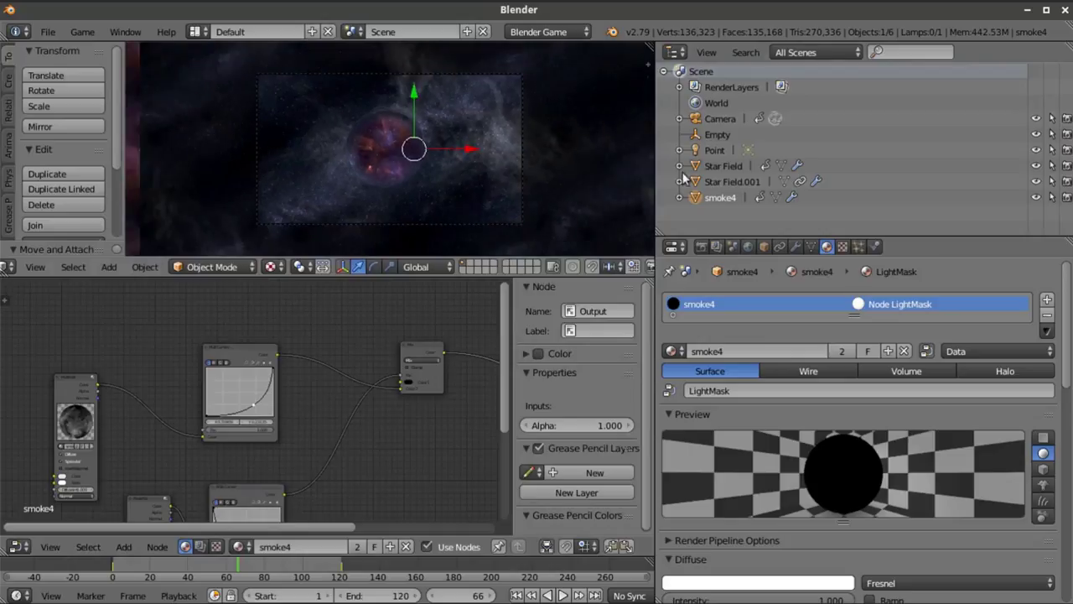
Select the camera and merge the Node Editor area back into the 3D view
{"action": "left_click", "coordinate": [738, 119]}
{"action": "scroll", "coordinate": [510, 158], "scroll_direction": "up", "scroll_amount": 2}
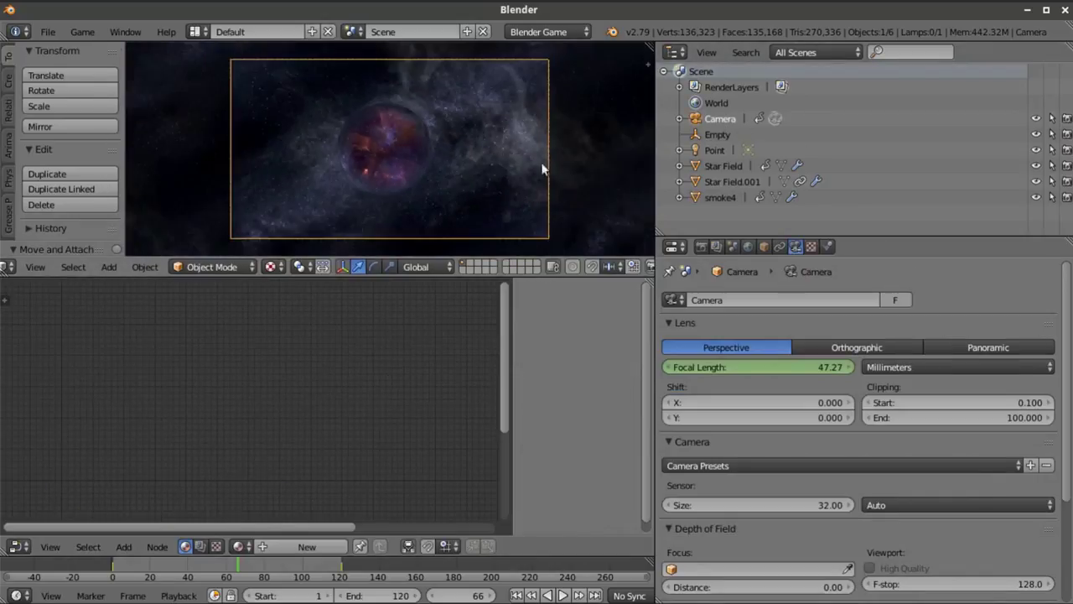
{"action": "left_click_drag", "start_coordinate": [4, 277], "coordinate": [82, 350]}
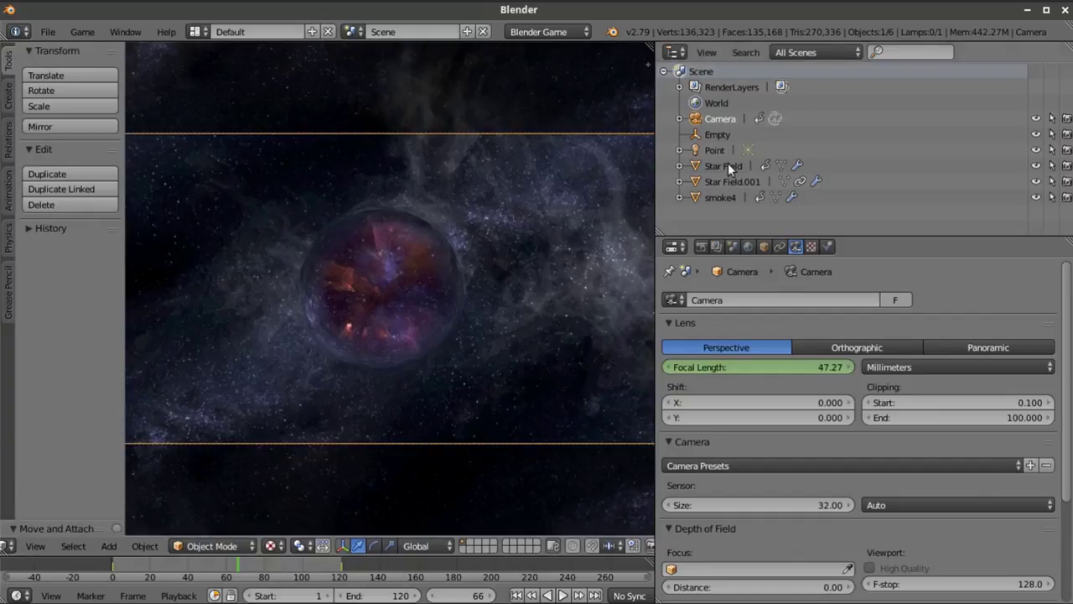
Set the view subdivisions of the smoke4 plane's Subsurf modifier to 2
{"action": "left_click", "coordinate": [721, 198]}
{"action": "left_click", "coordinate": [797, 248]}
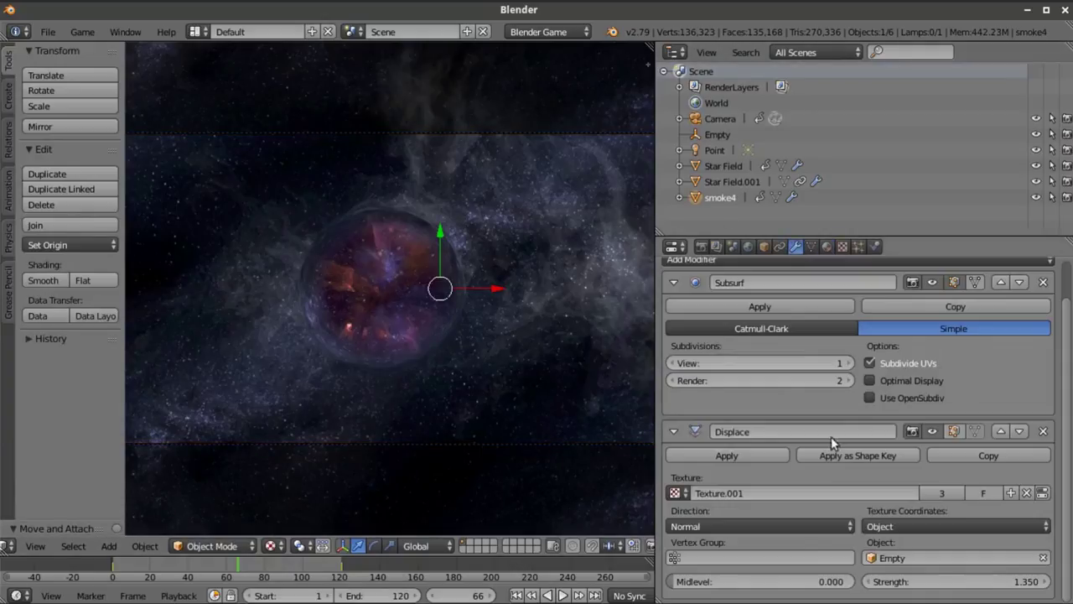
{"action": "left_click", "coordinate": [848, 363]}
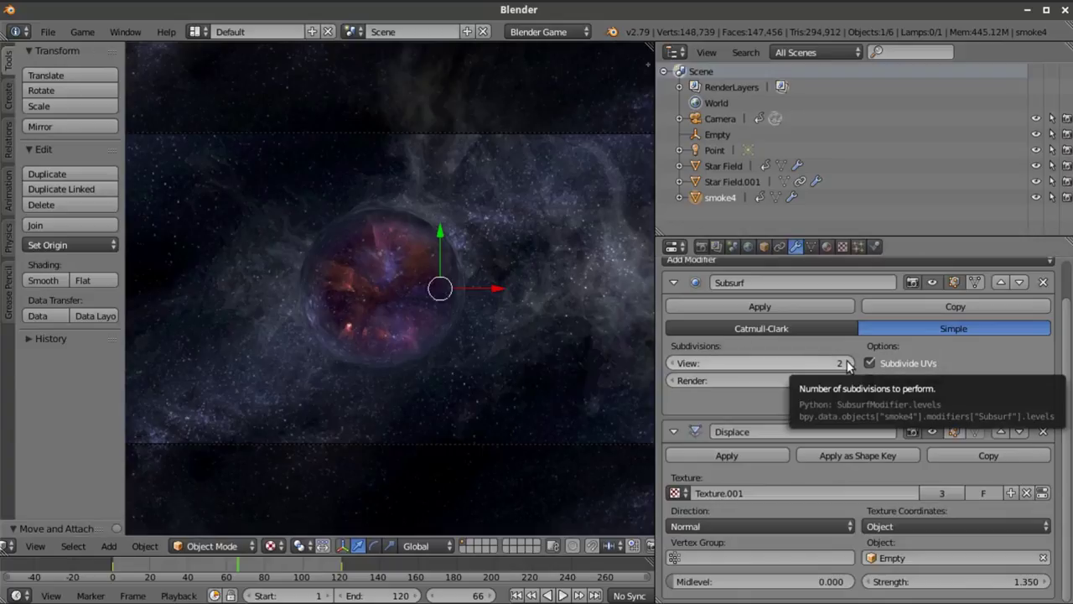
Select the camera, play the animation from frame 1 to review the smoke and lensing effect, and stop playback
{"action": "scroll", "coordinate": [504, 285], "scroll_direction": "down", "scroll_amount": 2}
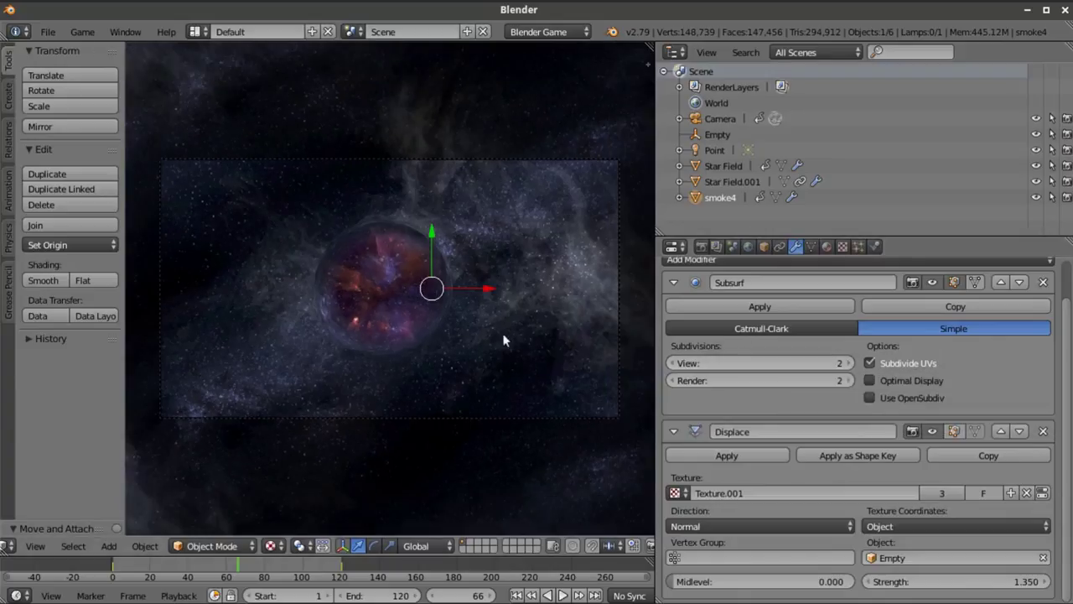
{"action": "left_click", "coordinate": [519, 595]}
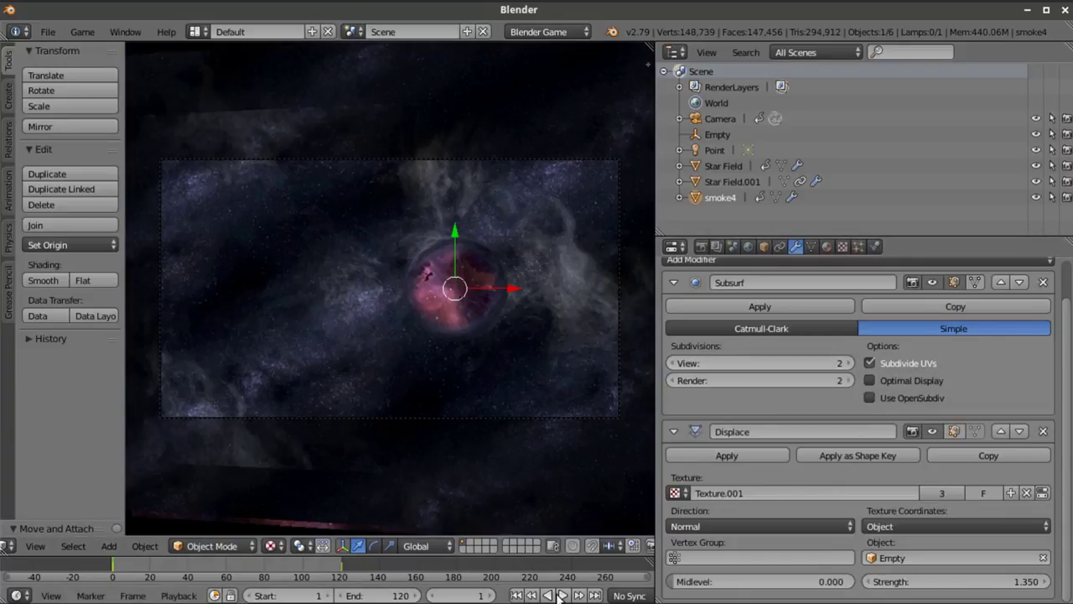
{"action": "left_click", "coordinate": [718, 118]}
{"action": "left_click", "coordinate": [561, 595]}
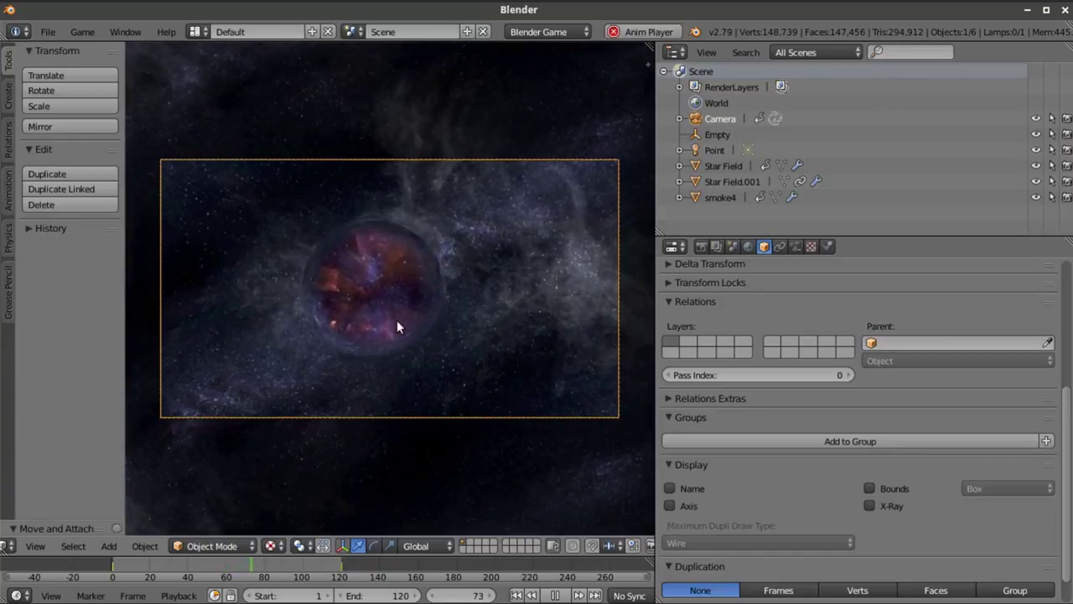
{"action": "scroll", "coordinate": [390, 326], "scroll_direction": "up", "scroll_amount": 1}
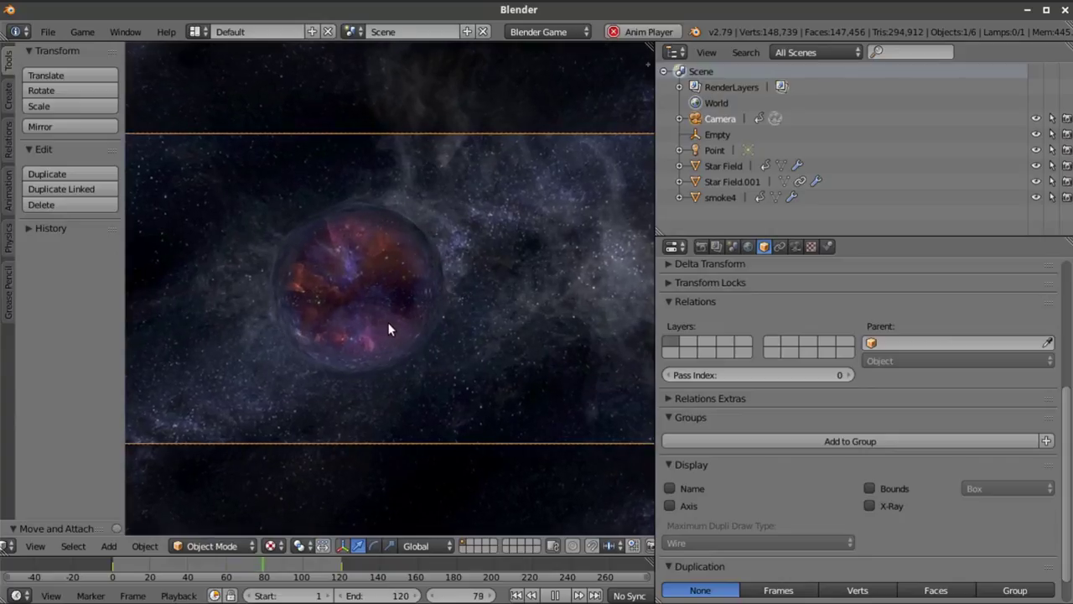
{"action": "scroll", "coordinate": [382, 325], "scroll_direction": "down", "scroll_amount": 1}
{"action": "scroll", "coordinate": [382, 325], "scroll_direction": "down", "scroll_amount": 1}
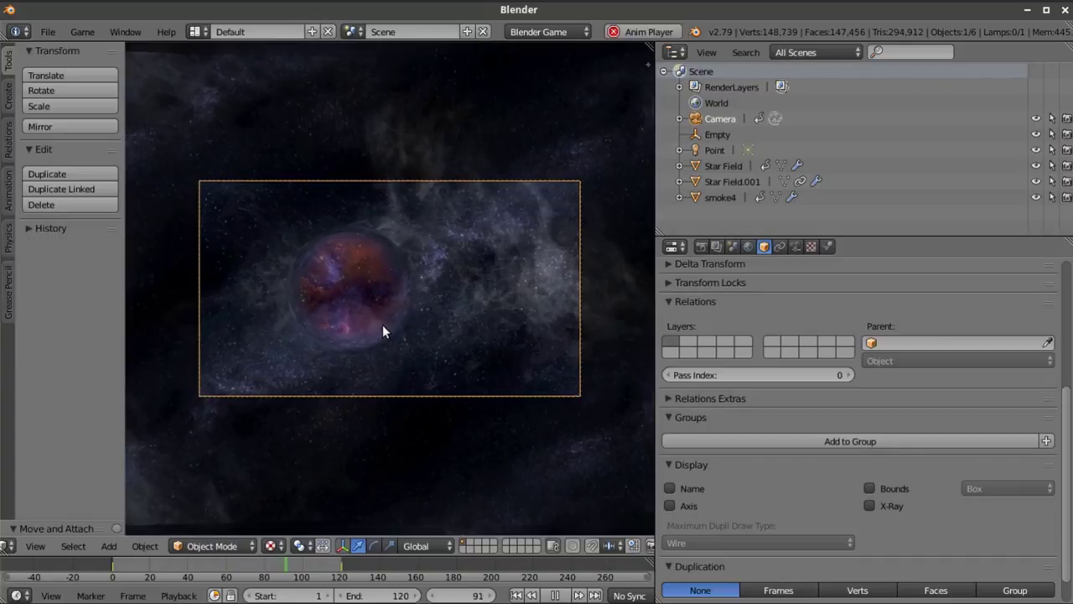
{"action": "left_click", "coordinate": [556, 594]}
Delete every object except the camera and remove the camera's keyframes at frame 1
{"action": "scroll", "coordinate": [435, 294], "scroll_direction": "down", "scroll_amount": 3}
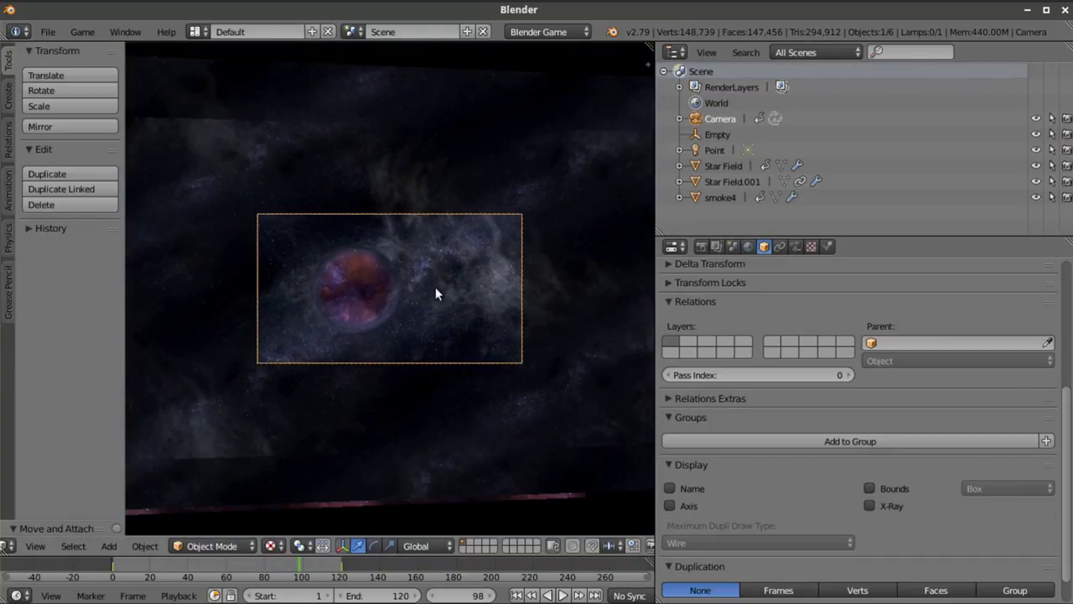
{"action": "middle_click_drag", "start_coordinate": [438, 295], "coordinate": [387, 294]}
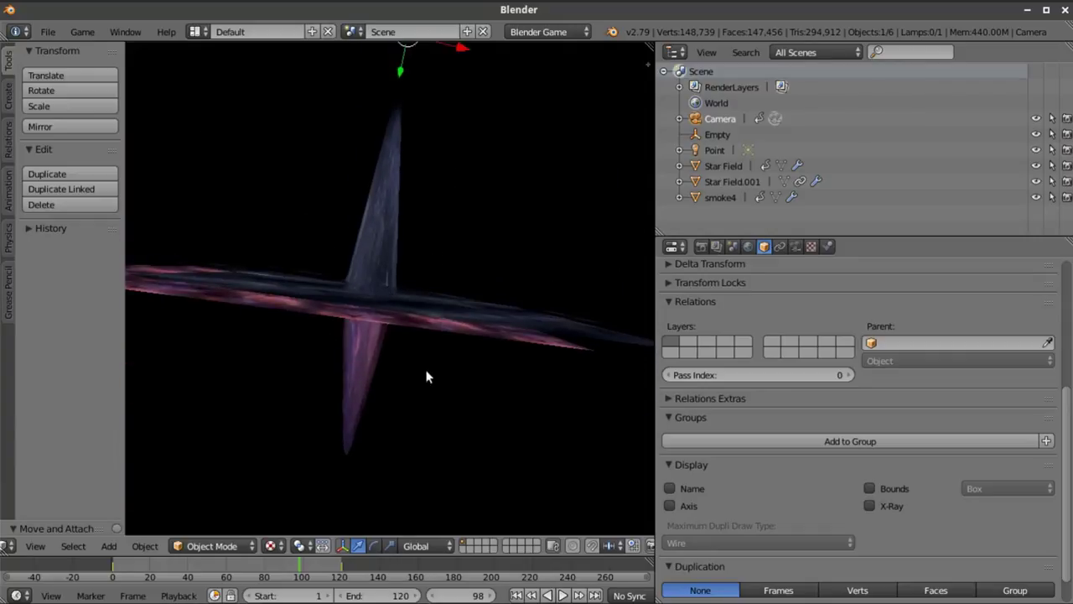
{"action": "right_click", "coordinate": [468, 394]}
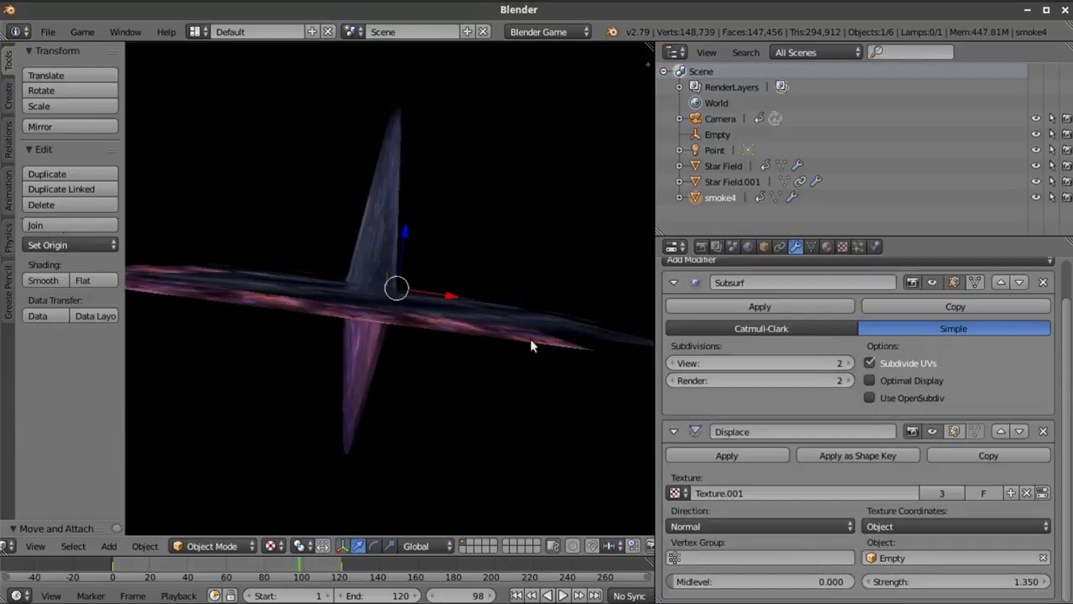
{"action": "left_click", "coordinate": [695, 180]}
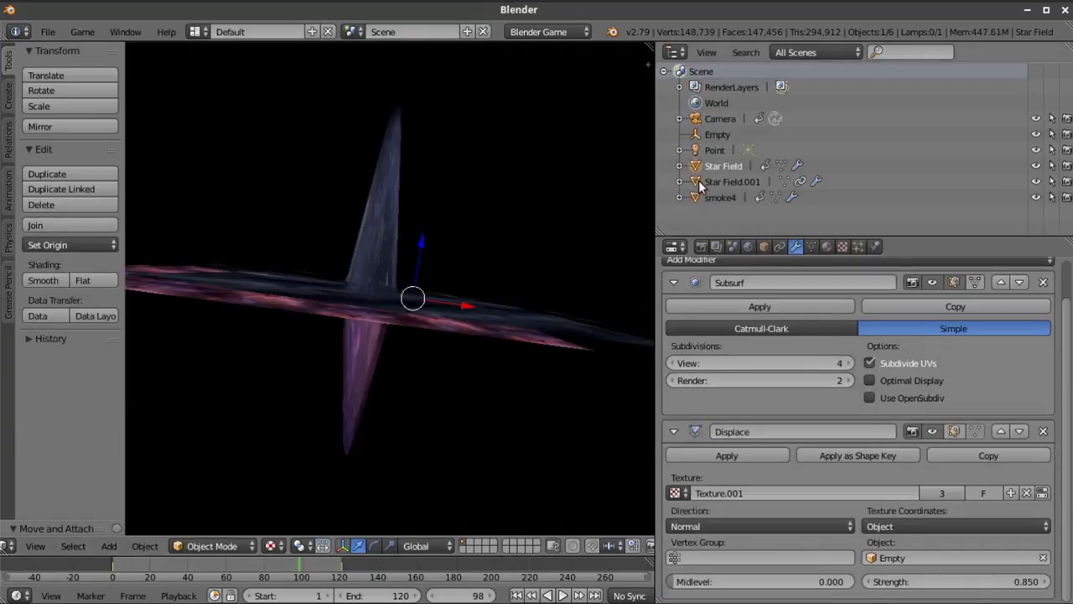
{"action": "key", "text": "x"}
{"action": "left_click", "coordinate": [527, 248]}
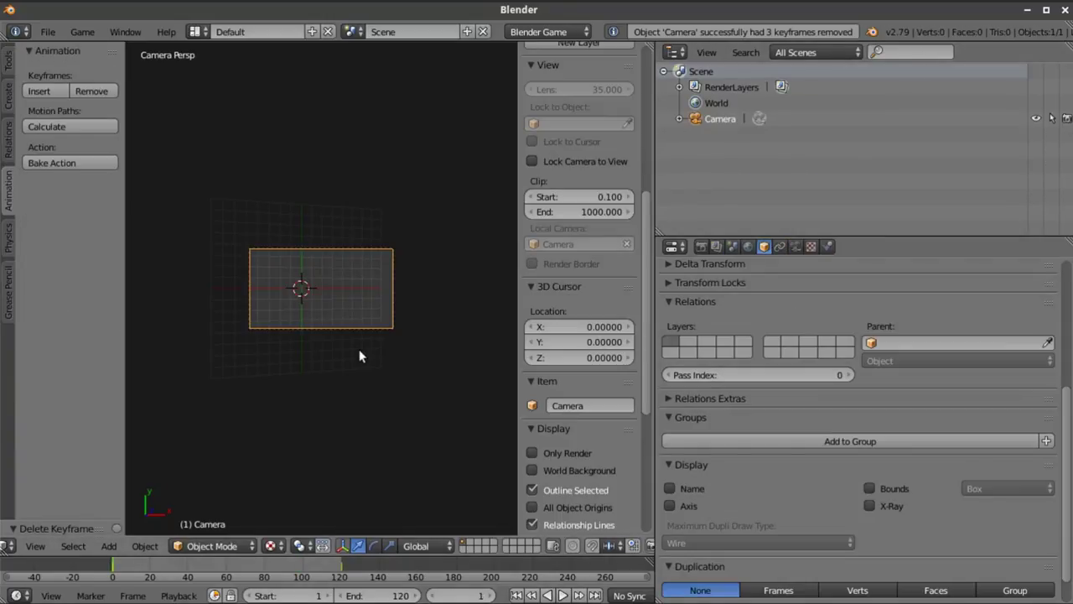
Rotate the camera around the global Y axis until the grid origin is roughly centred in its frame
{"action": "key", "text": "r"}
{"action": "key", "text": "y"}
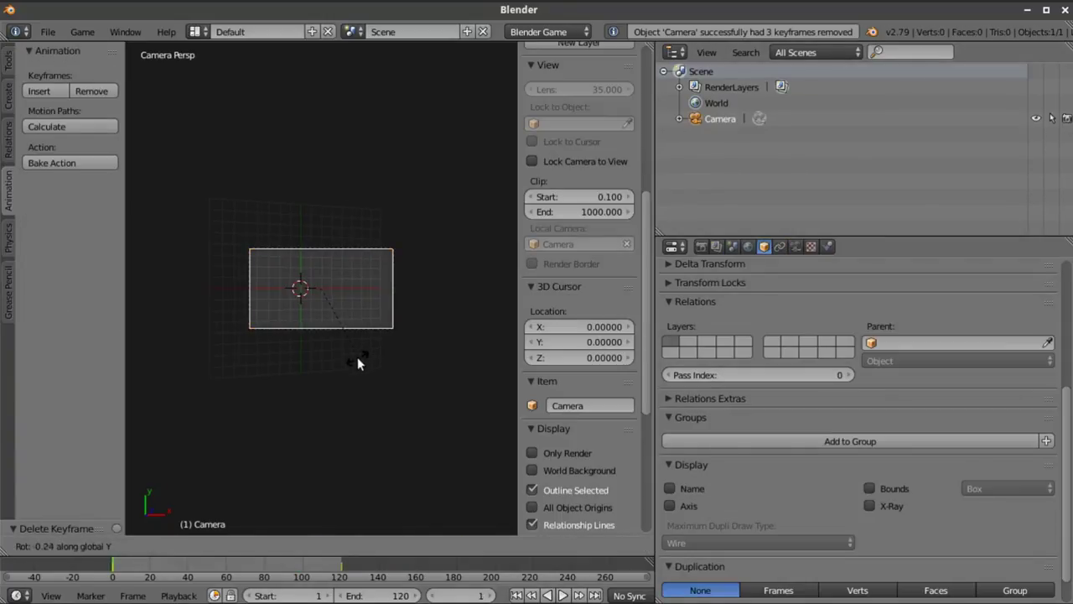
{"action": "left_click", "coordinate": [357, 384]}
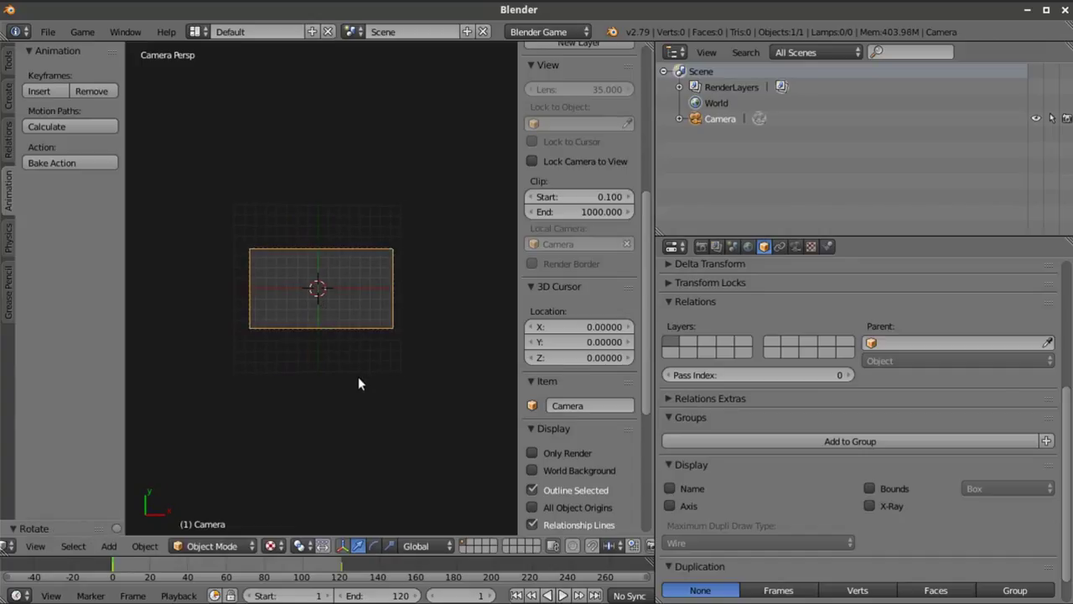
Clear all keyframes from the camera's focal length
{"action": "left_click", "coordinate": [796, 246]}
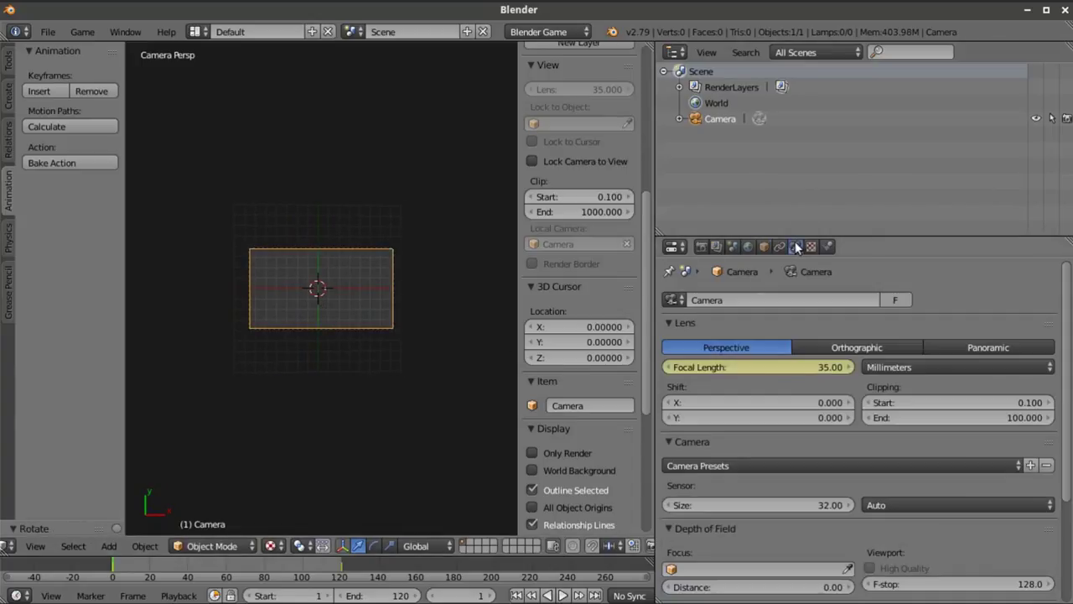
{"action": "right_click", "coordinate": [737, 367]}
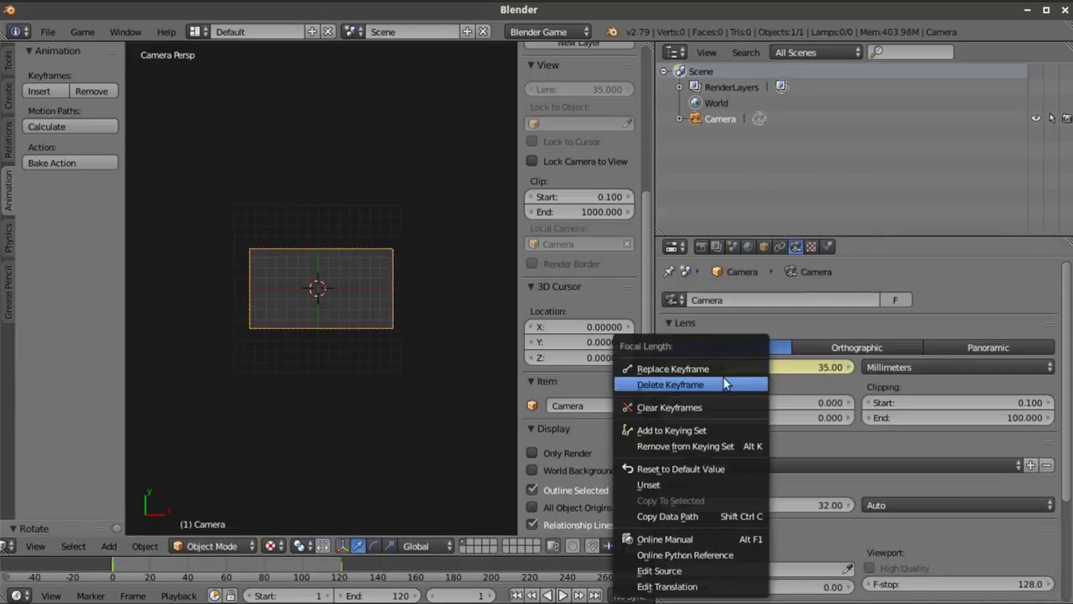
{"action": "left_click", "coordinate": [718, 406]}
Rotate the camera about 1.38° more around the global Y axis to centre the origin exactly in its frame
{"action": "scroll", "coordinate": [335, 365], "scroll_direction": "up", "scroll_amount": 2}
{"action": "scroll", "coordinate": [339, 367], "scroll_direction": "down", "scroll_amount": 1}
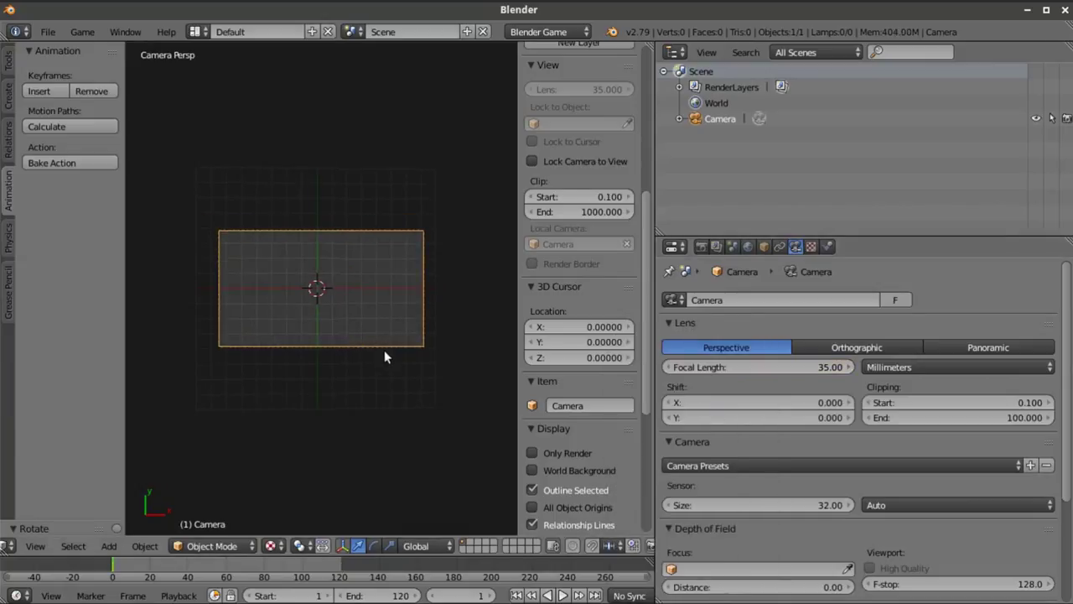
{"action": "key", "text": "r"}
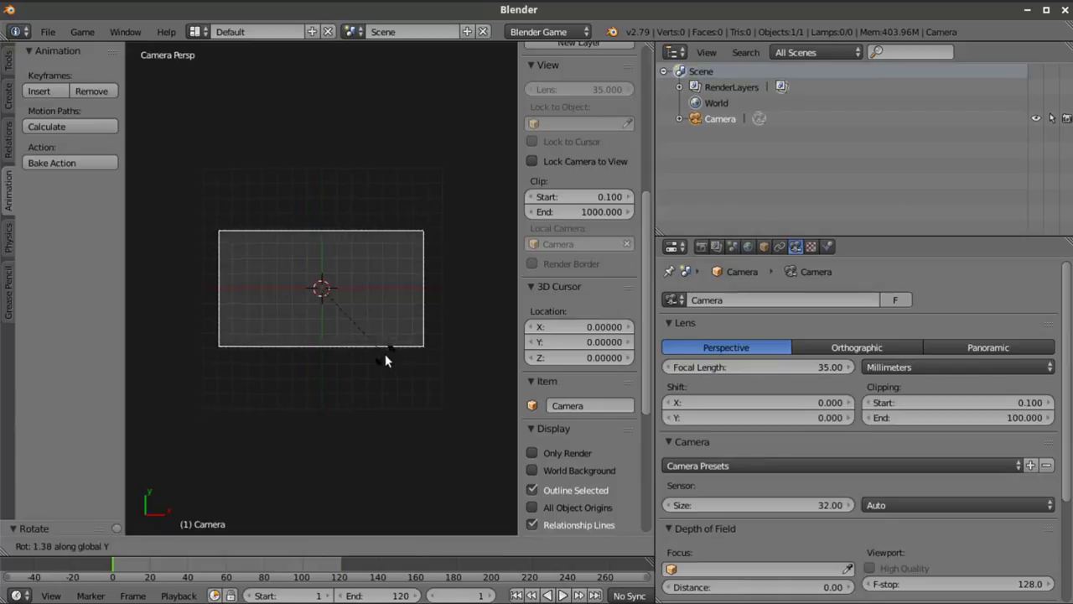
{"action": "left_click", "coordinate": [385, 354]}
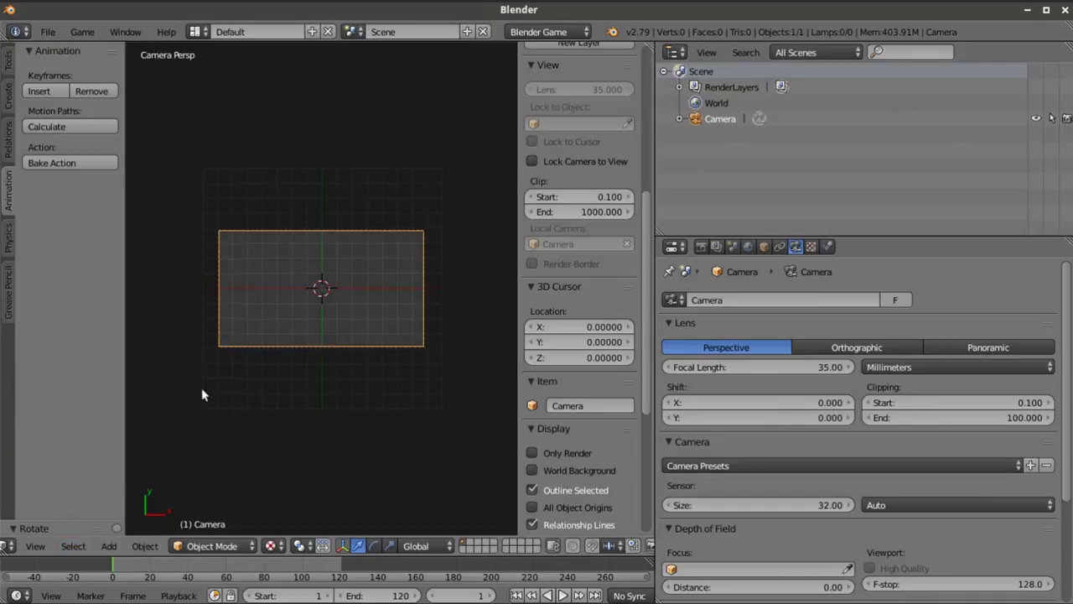
Import Nebula6.jpg as a shadeless image plane and switch the render engine to Blender Render
{"action": "left_click", "coordinate": [55, 33]}
{"action": "mouse_move", "coordinate": [125, 332]}
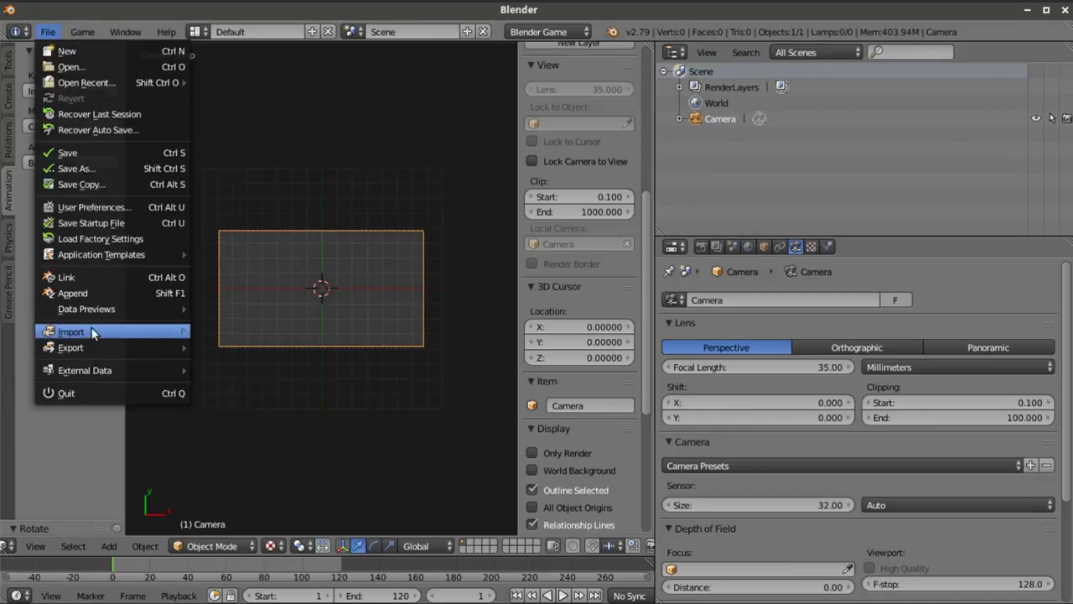
{"action": "left_click", "coordinate": [249, 488]}
{"action": "scroll", "coordinate": [737, 369], "scroll_direction": "down", "scroll_amount": 6}
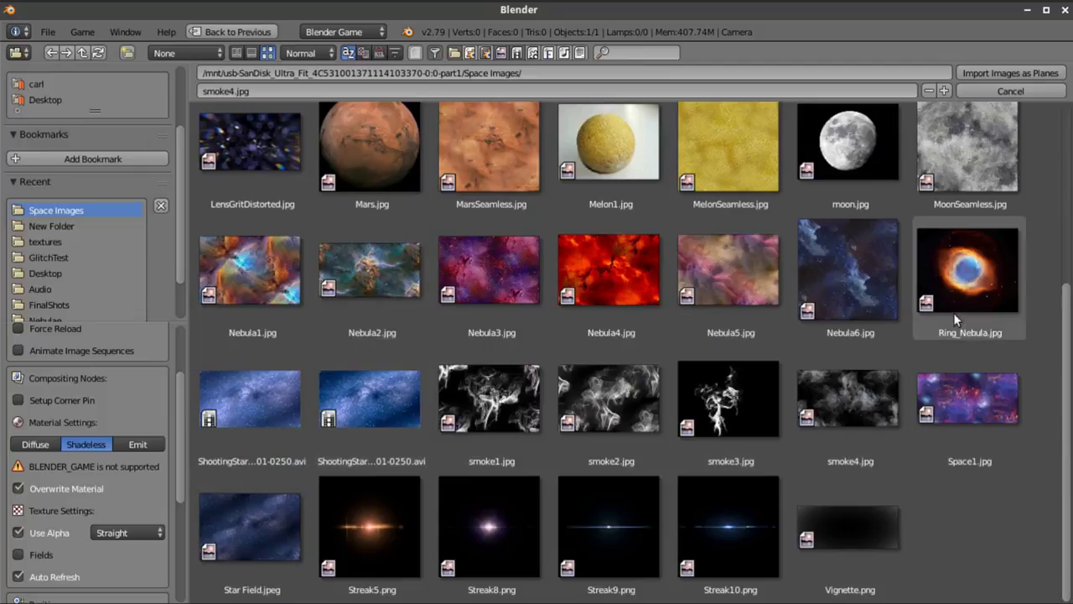
{"action": "left_click", "coordinate": [850, 277]}
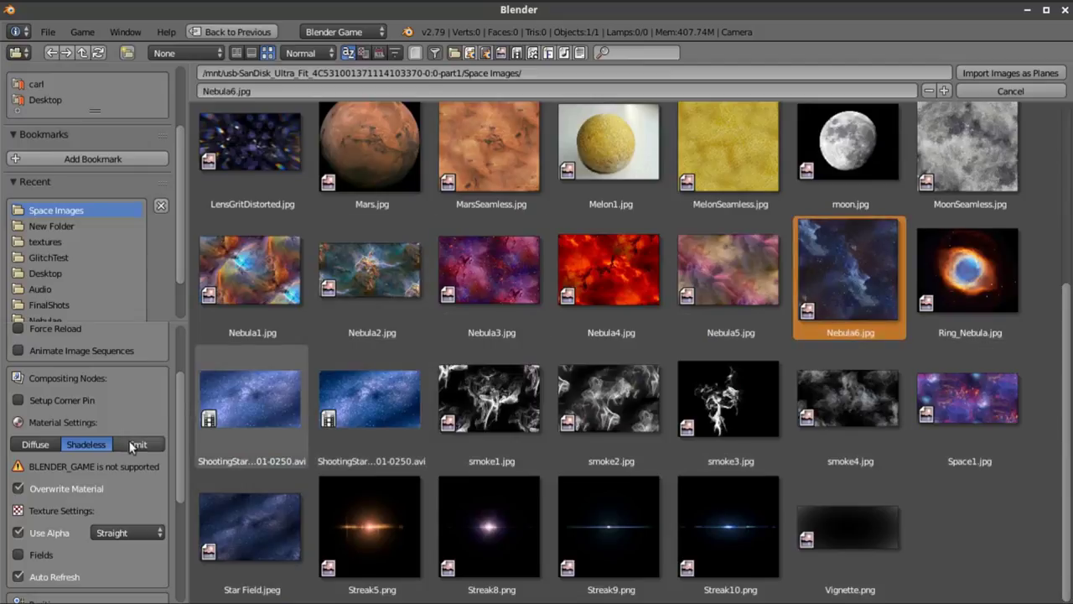
{"action": "left_click", "coordinate": [1015, 74]}
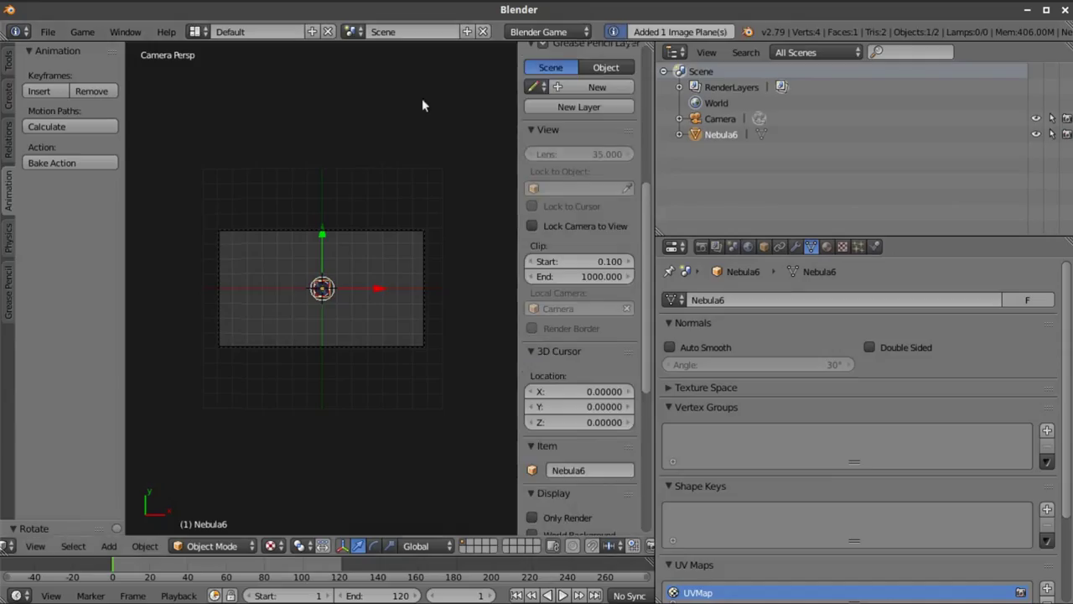
{"action": "left_click", "coordinate": [546, 32]}
{"action": "key", "text": "Return"}
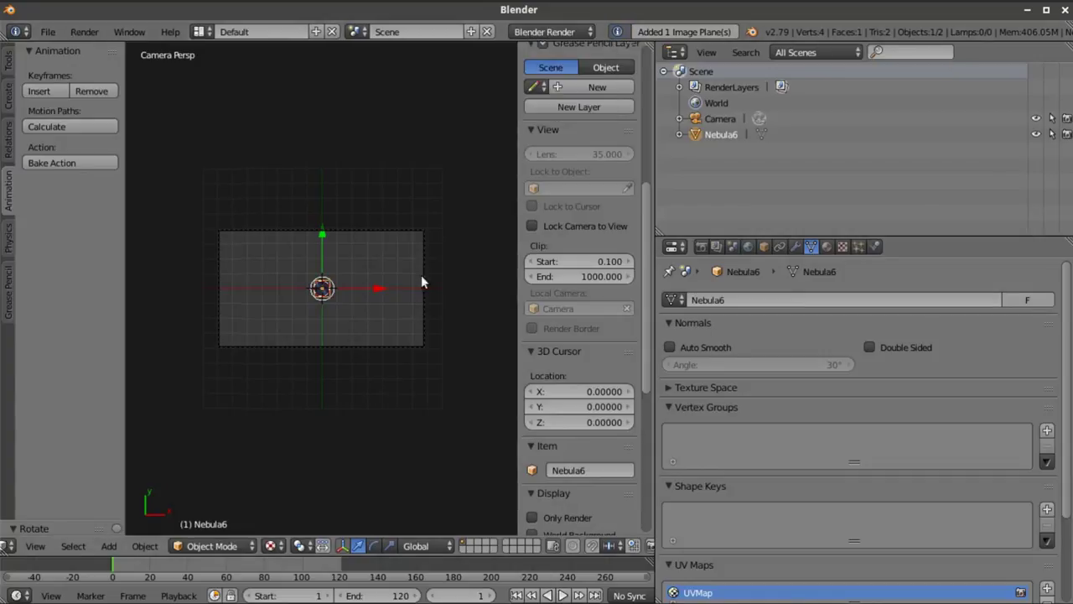
Scale the Nebula6 plane up until it extends well beyond the camera frame
{"action": "left_click_drag", "start_coordinate": [518, 262], "coordinate": [556, 262]}
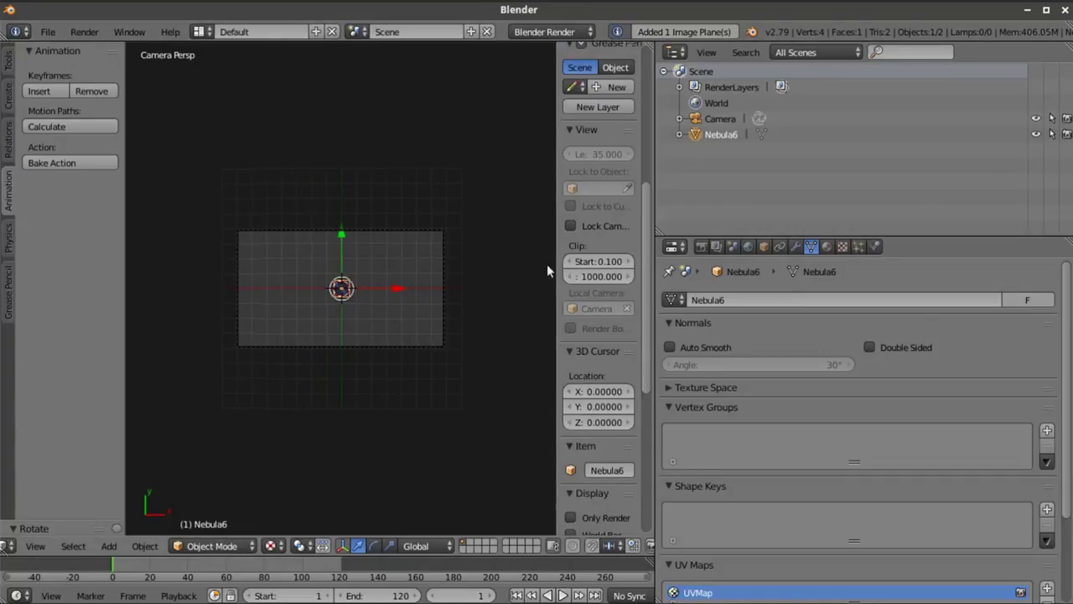
{"action": "key", "text": "Home"}
{"action": "key", "text": "s"}
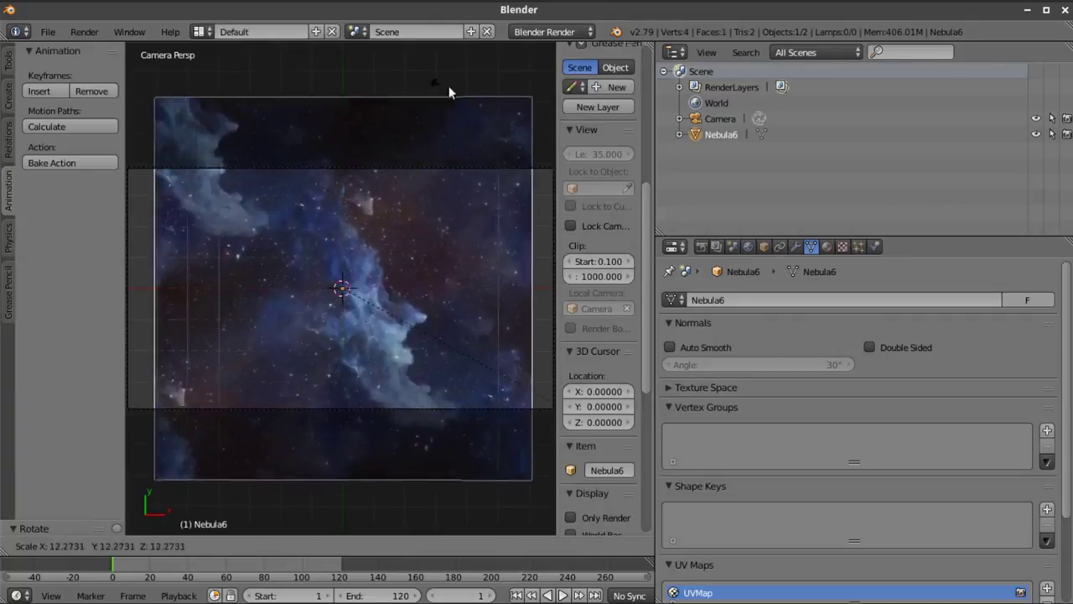
{"action": "left_click", "coordinate": [544, 119]}
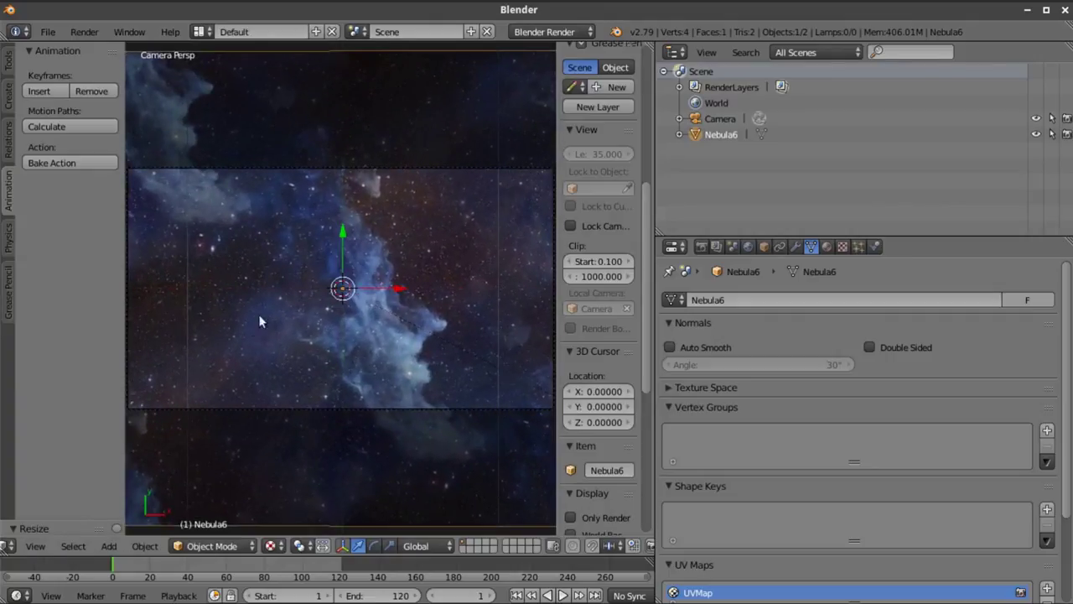
Subdivide the Nebula6 plane's mesh five times in Edit Mode and return to Object Mode
{"action": "scroll", "coordinate": [285, 316], "scroll_direction": "down", "scroll_amount": 3}
{"action": "key", "text": "Tab"}
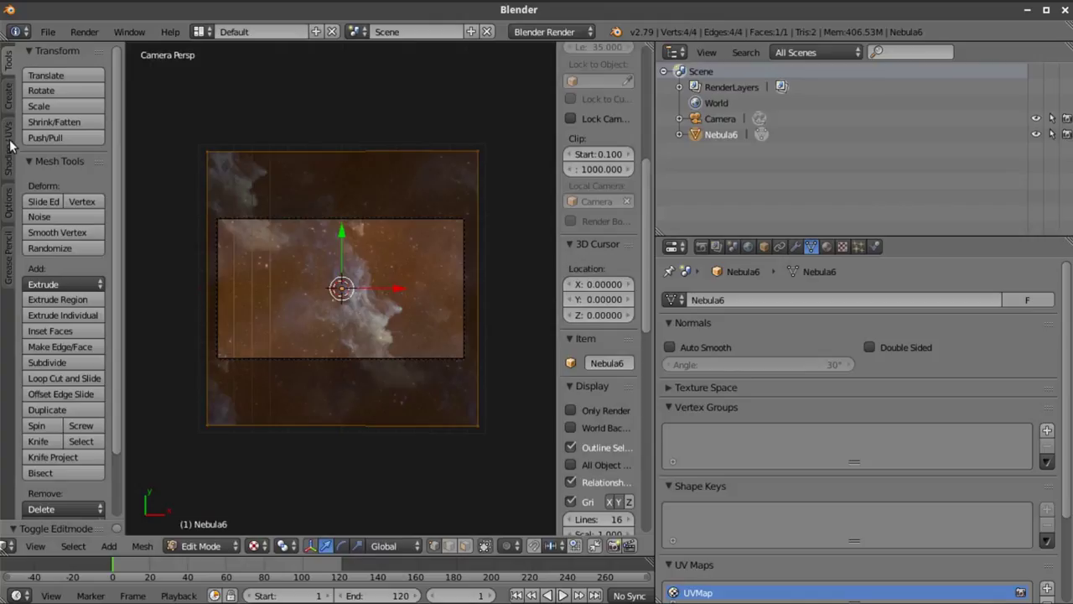
{"action": "left_click", "coordinate": [56, 363]}
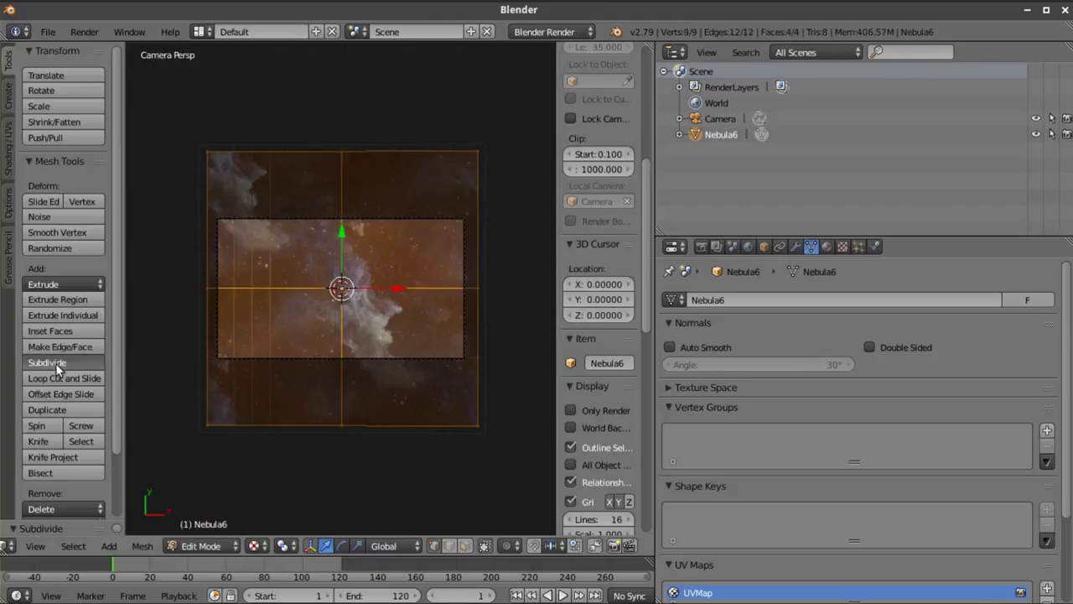
{"action": "left_click", "coordinate": [56, 363]}
{"action": "left_click", "coordinate": [55, 363]}
{"action": "left_click", "coordinate": [55, 363]}
{"action": "left_click", "coordinate": [56, 363]}
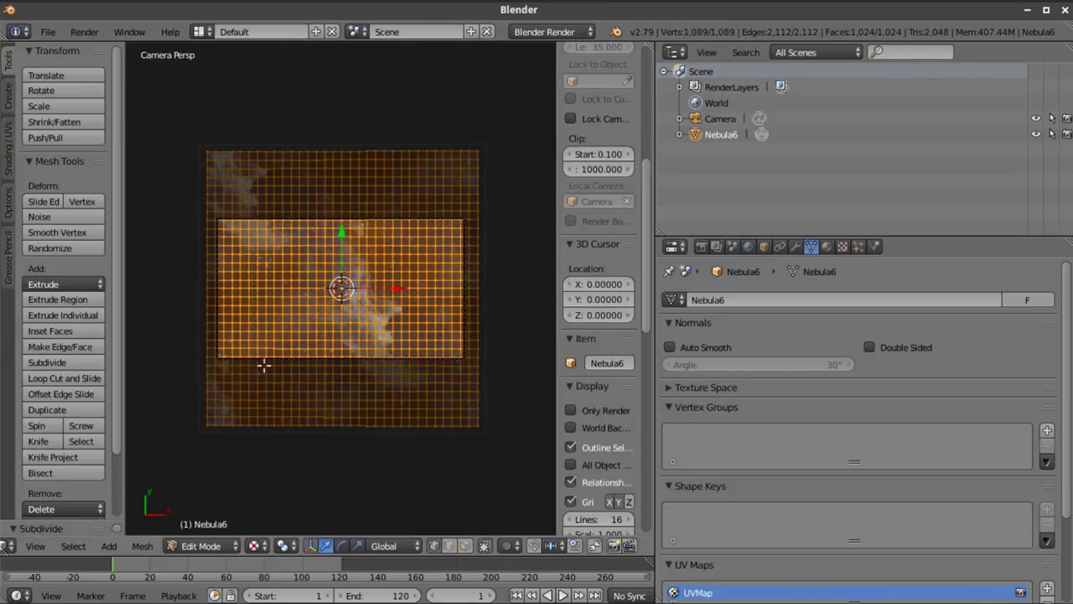
{"action": "key", "text": "Tab"}
Add a Subdivision Surface modifier to the Nebula6 plane, set to Simple with 2 view subdivisions
{"action": "left_click", "coordinate": [796, 247]}
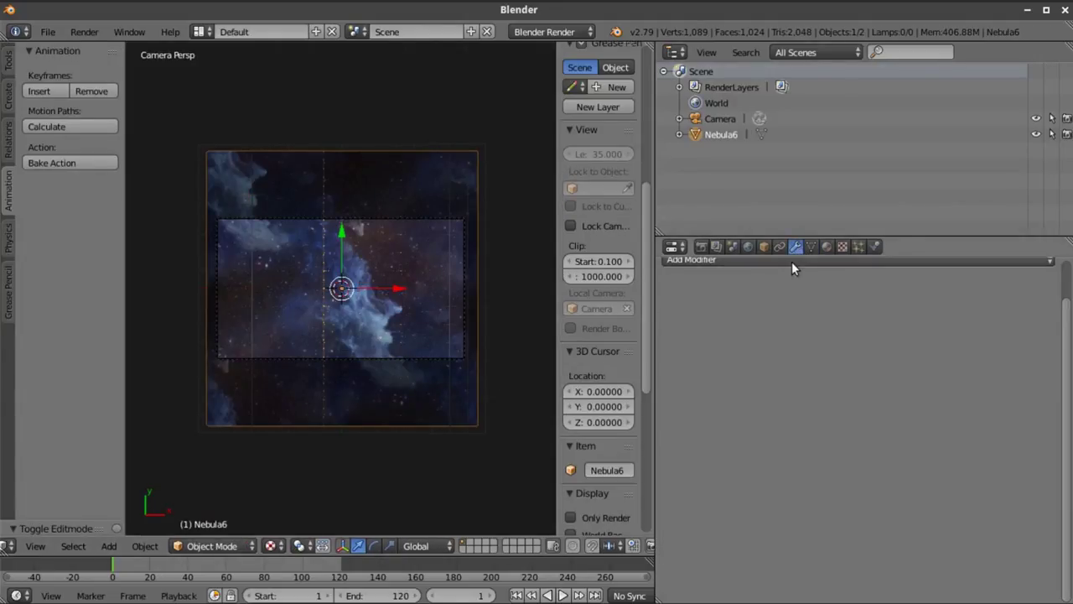
{"action": "left_click", "coordinate": [790, 260]}
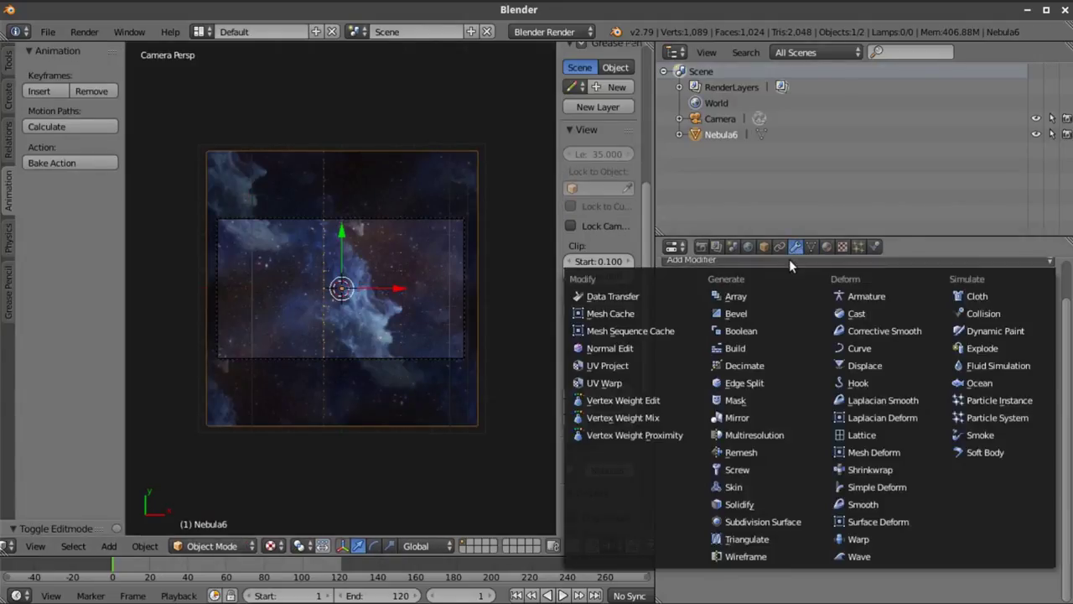
{"action": "left_click", "coordinate": [738, 521]}
{"action": "left_click", "coordinate": [953, 328]}
{"action": "left_click", "coordinate": [851, 363]}
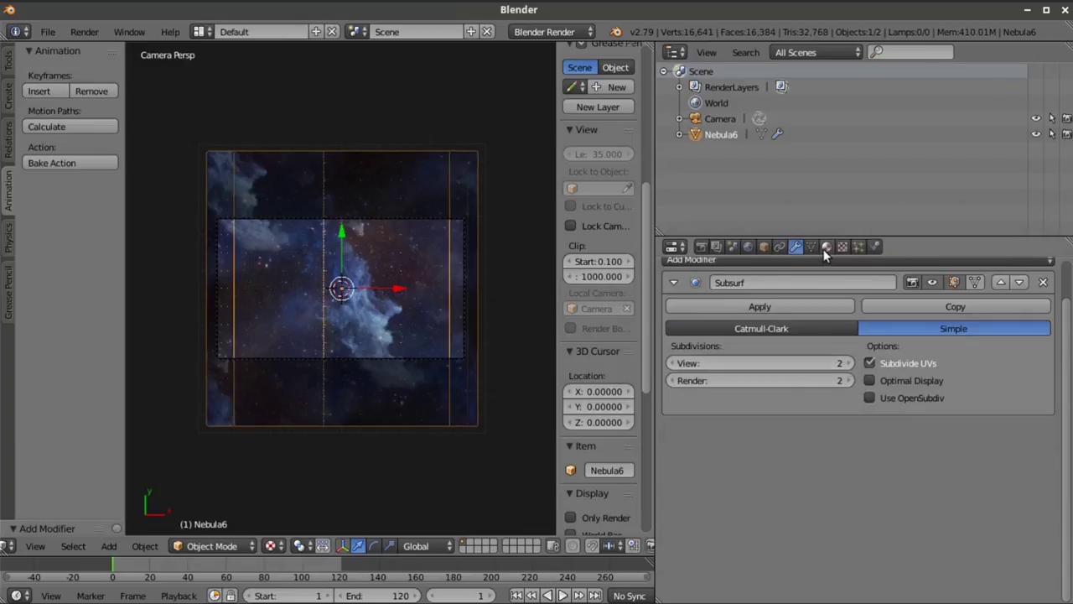
Add a Displace modifier to the Nebula6 plane after the Subsurf modifier
{"action": "scroll", "coordinate": [815, 277], "scroll_direction": "up", "scroll_amount": 2}
{"action": "left_click", "coordinate": [816, 298]}
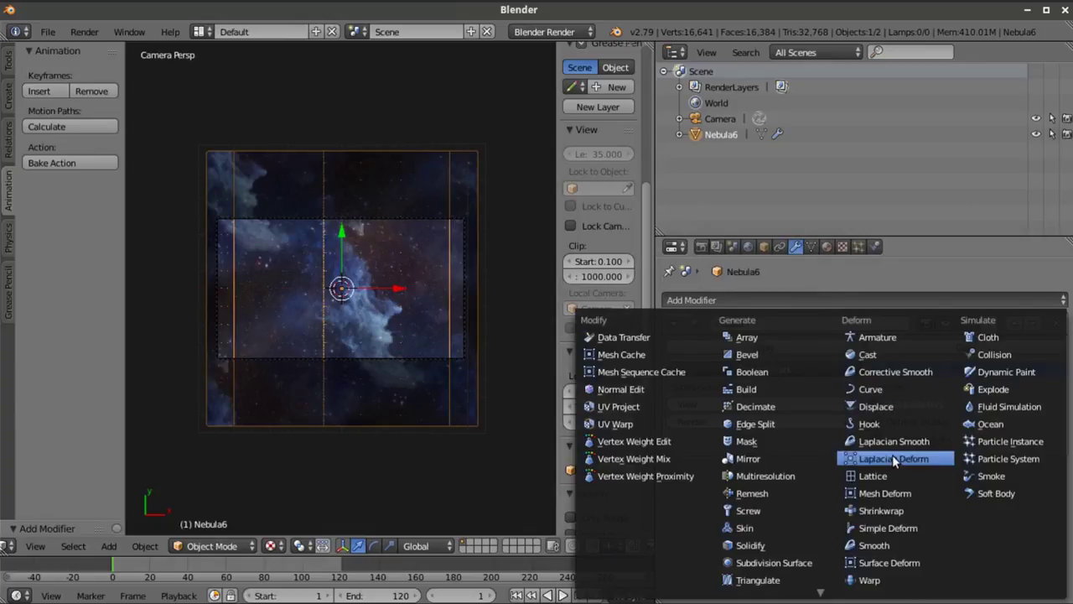
{"action": "left_click", "coordinate": [877, 407]}
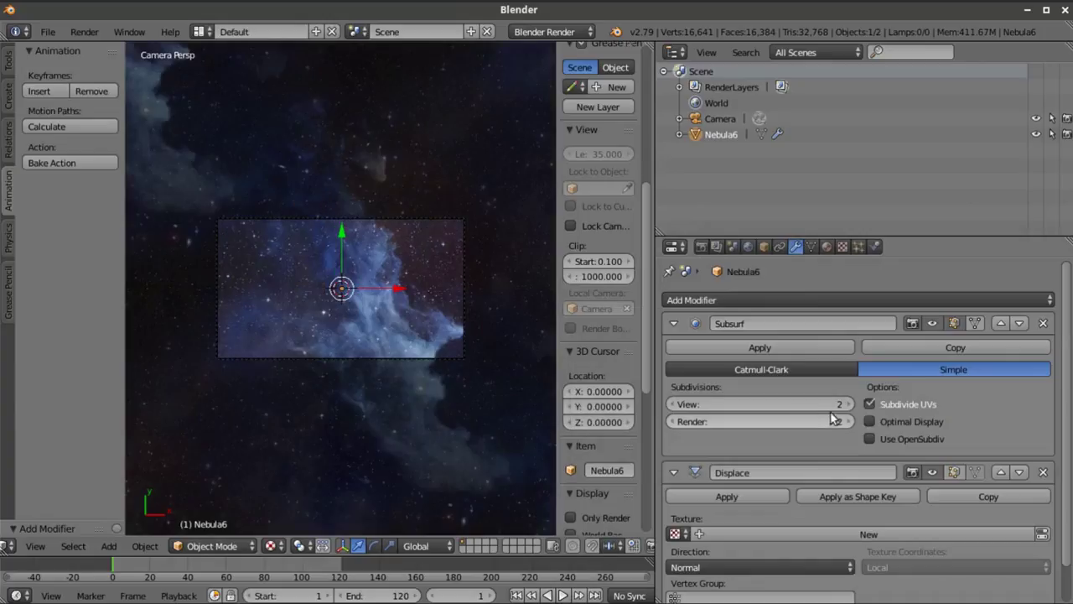
Add a Plain Axes empty at the scene origin
{"action": "left_click", "coordinate": [101, 546]}
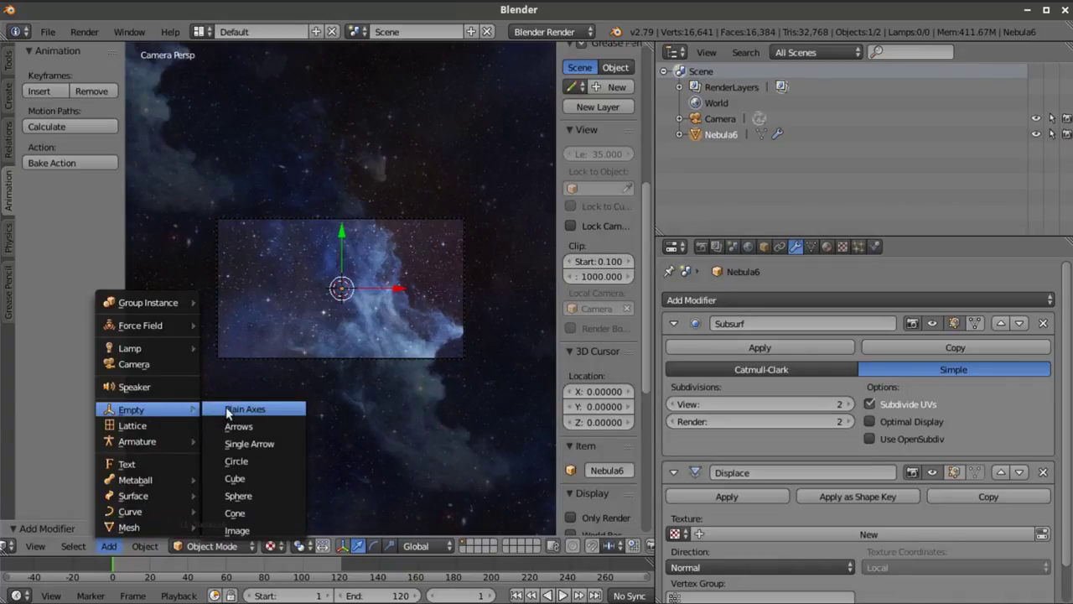
{"action": "left_click", "coordinate": [227, 411]}
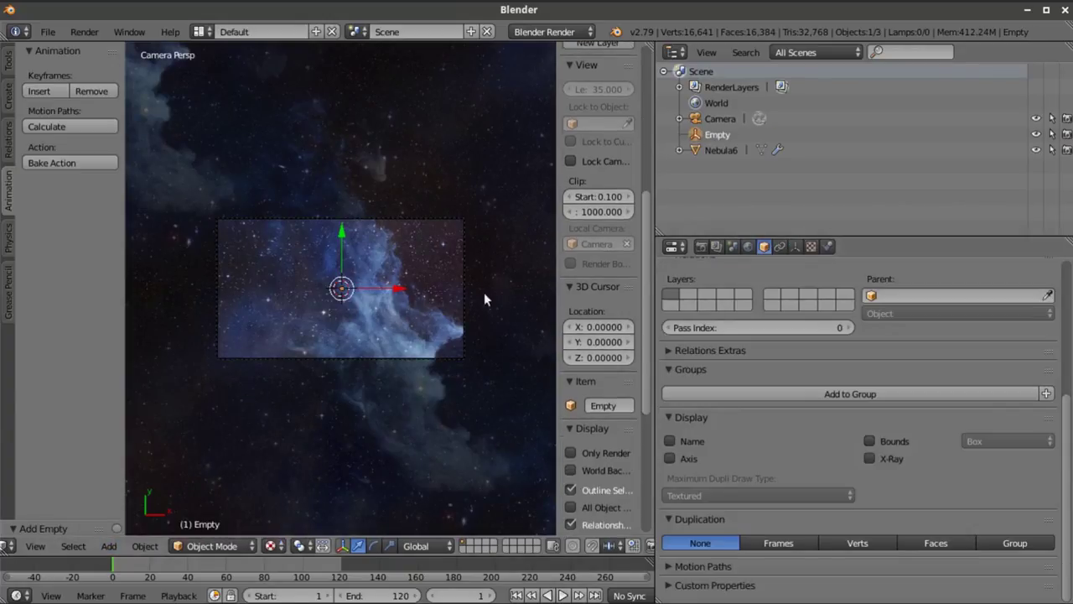
{"action": "scroll", "coordinate": [484, 289], "scroll_direction": "down", "scroll_amount": 2}
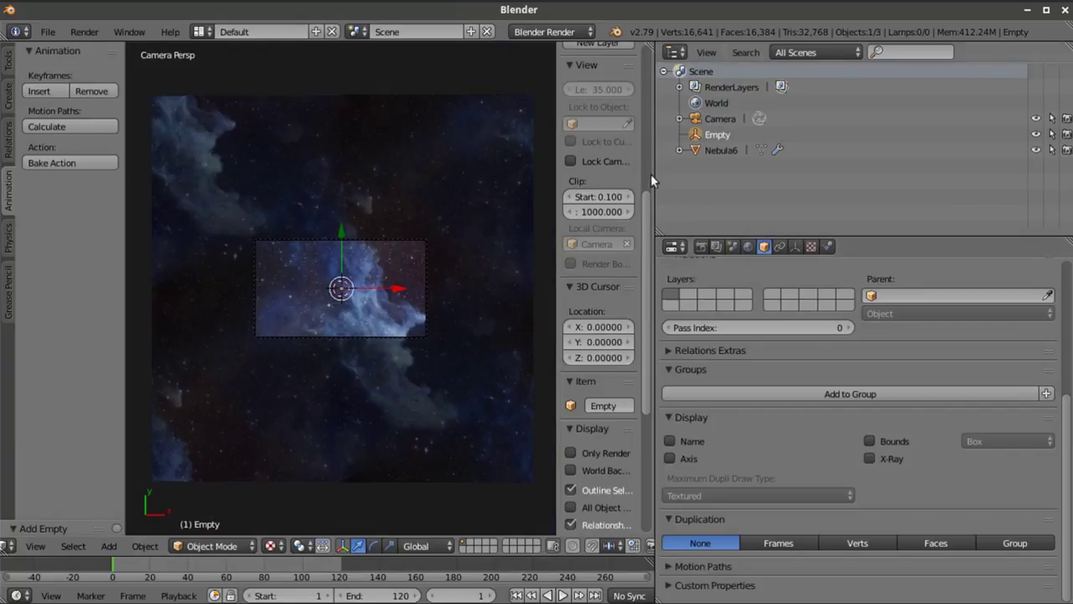
Create a new texture for the Nebula6 plane's Displace modifier and set its Midlevel to 0
{"action": "right_click", "coordinate": [720, 151]}
{"action": "left_click", "coordinate": [719, 157]}
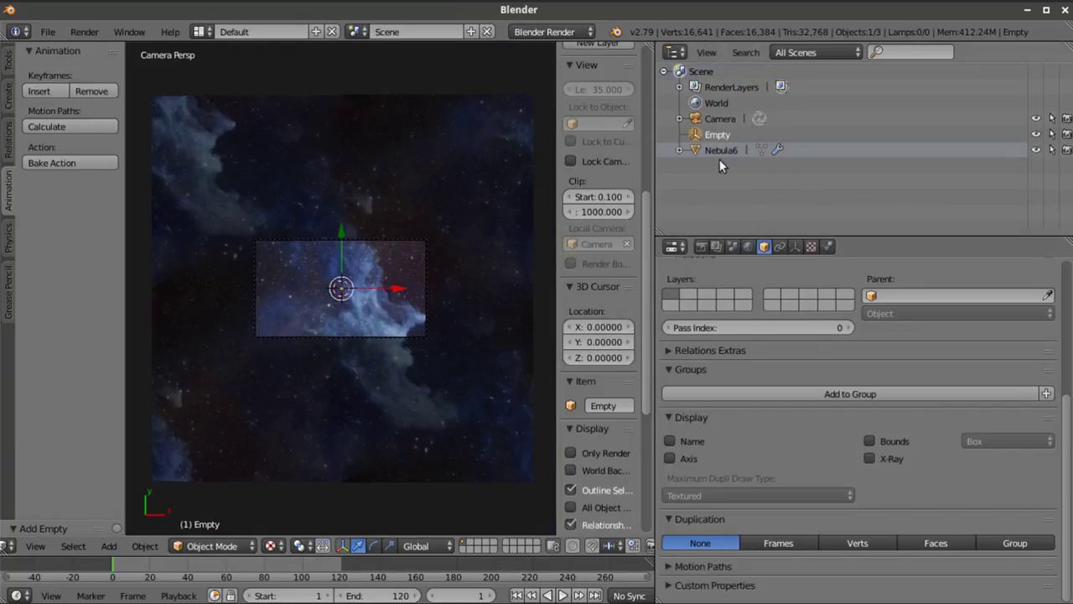
{"action": "scroll", "coordinate": [879, 473], "scroll_direction": "down", "scroll_amount": 2}
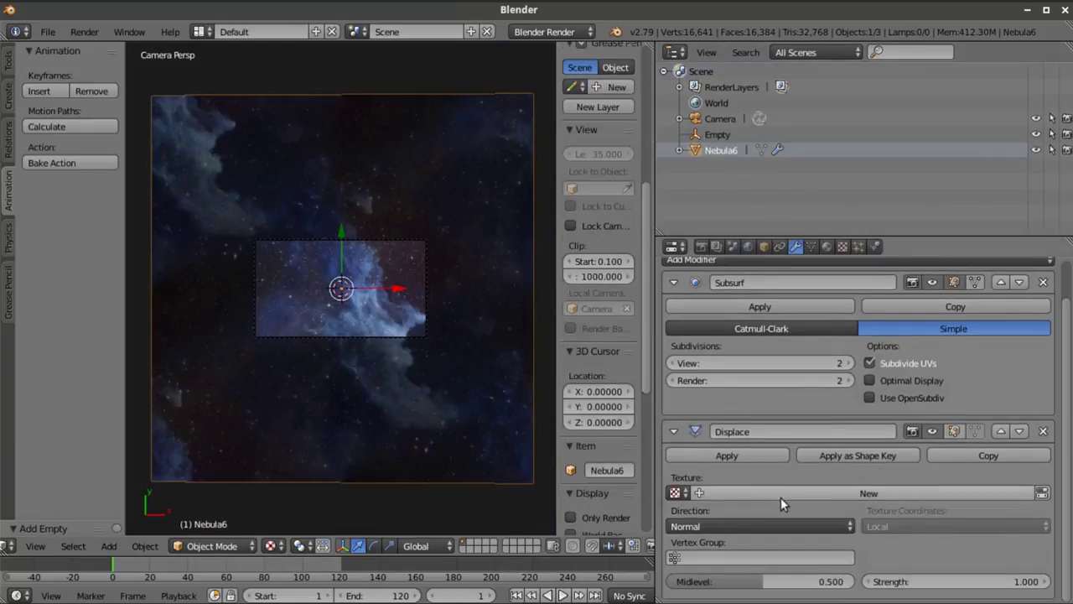
{"action": "left_click", "coordinate": [717, 494]}
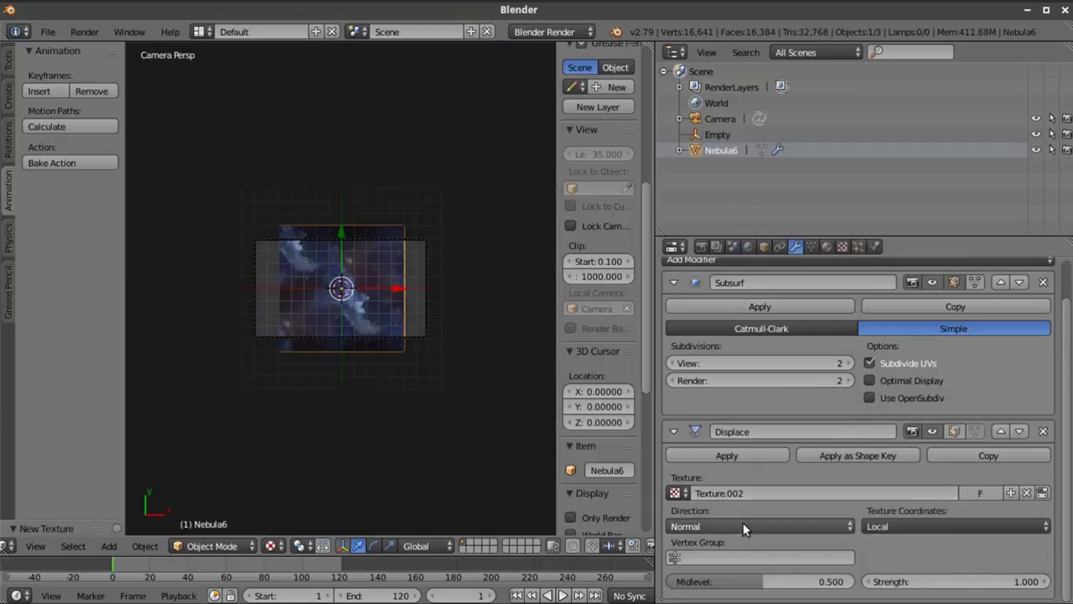
{"action": "left_click", "coordinate": [777, 580]}
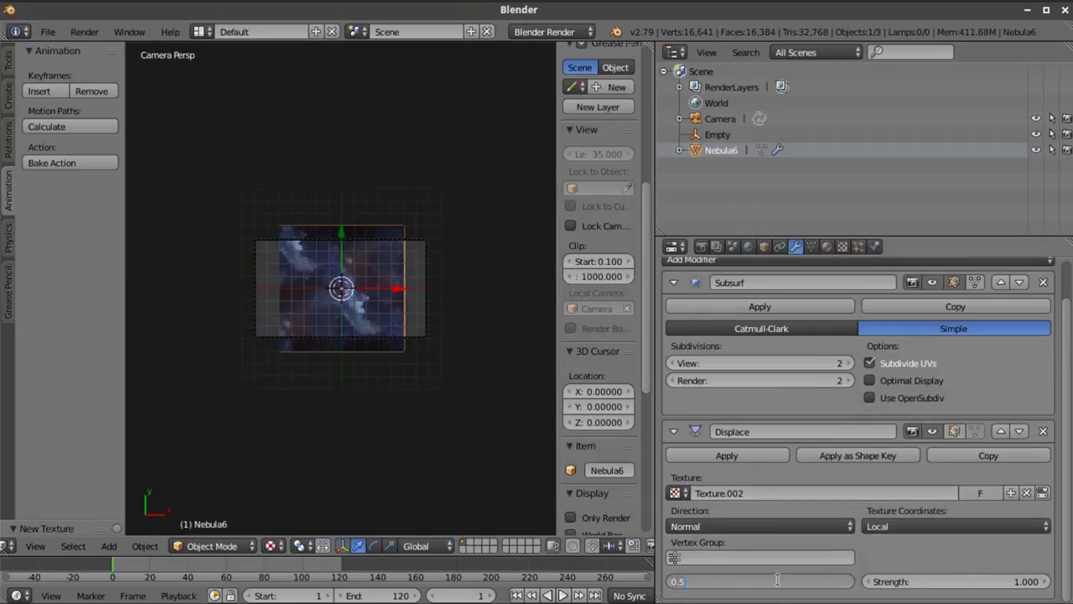
{"action": "type", "text": "0"}
{"action": "key", "text": "Return"}
Set the Displace modifier's texture coordinates to Object, with the Empty as the reference object
{"action": "left_click", "coordinate": [896, 526]}
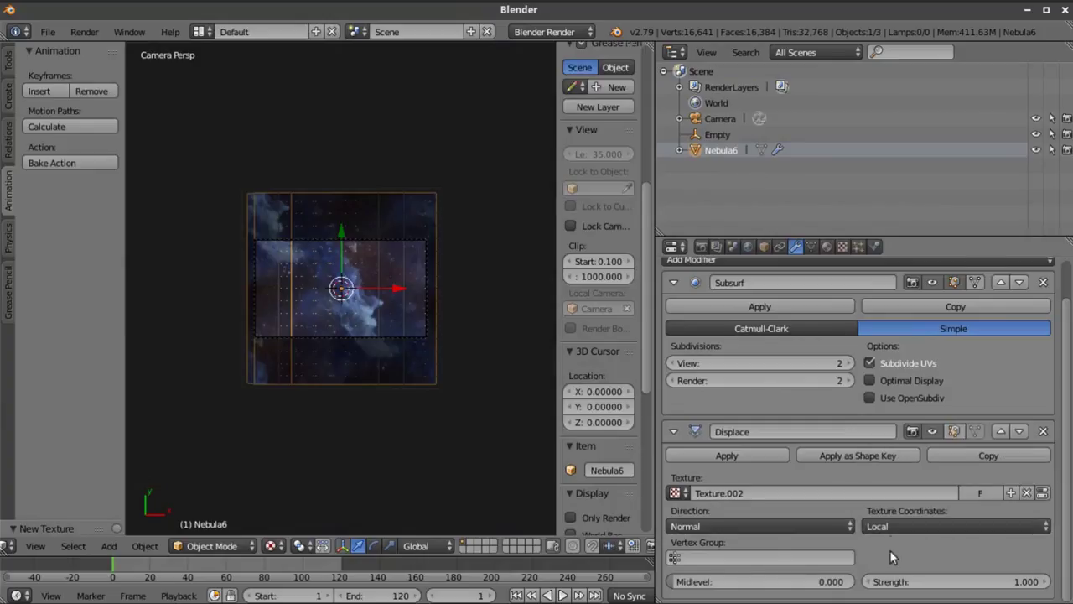
{"action": "left_click", "coordinate": [889, 526]}
{"action": "left_click", "coordinate": [892, 476]}
{"action": "left_click", "coordinate": [906, 556]}
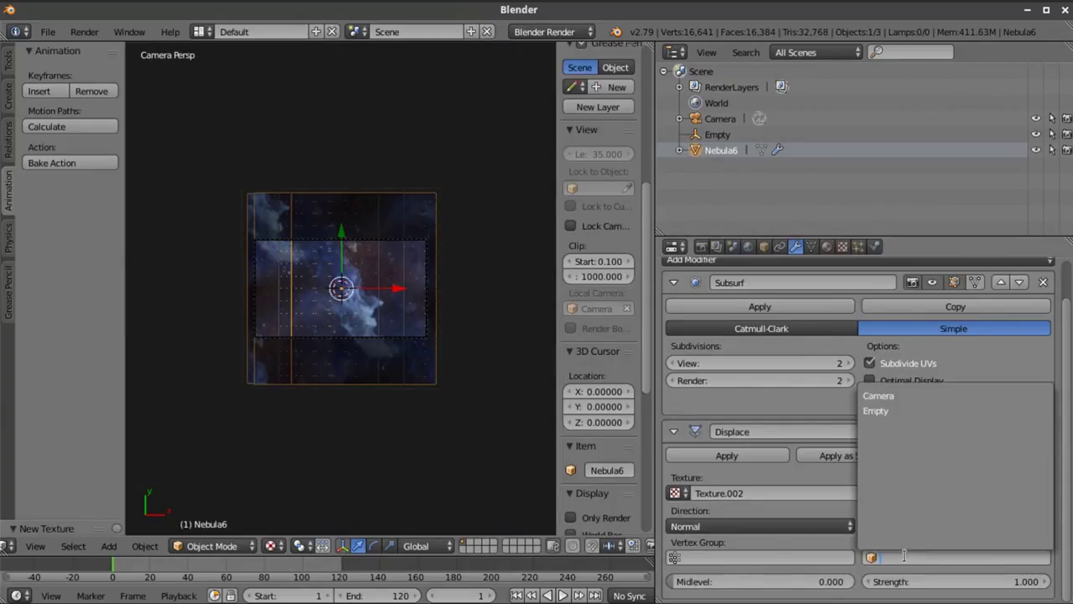
{"action": "left_click", "coordinate": [881, 411]}
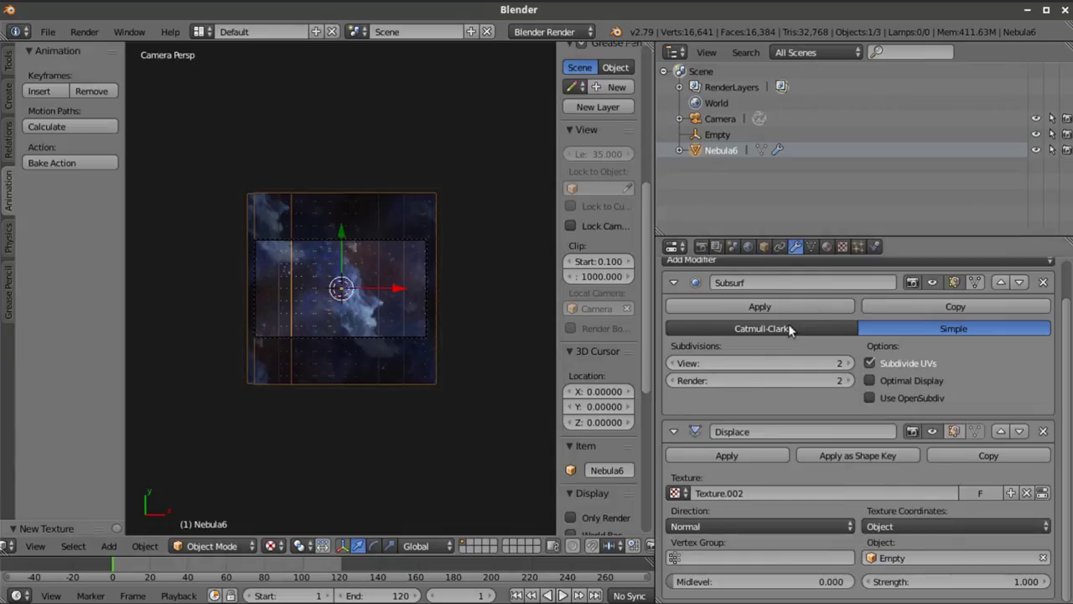
Change the displacement texture's type to Blend
{"action": "scroll", "coordinate": [838, 385], "scroll_direction": "up", "scroll_amount": 2}
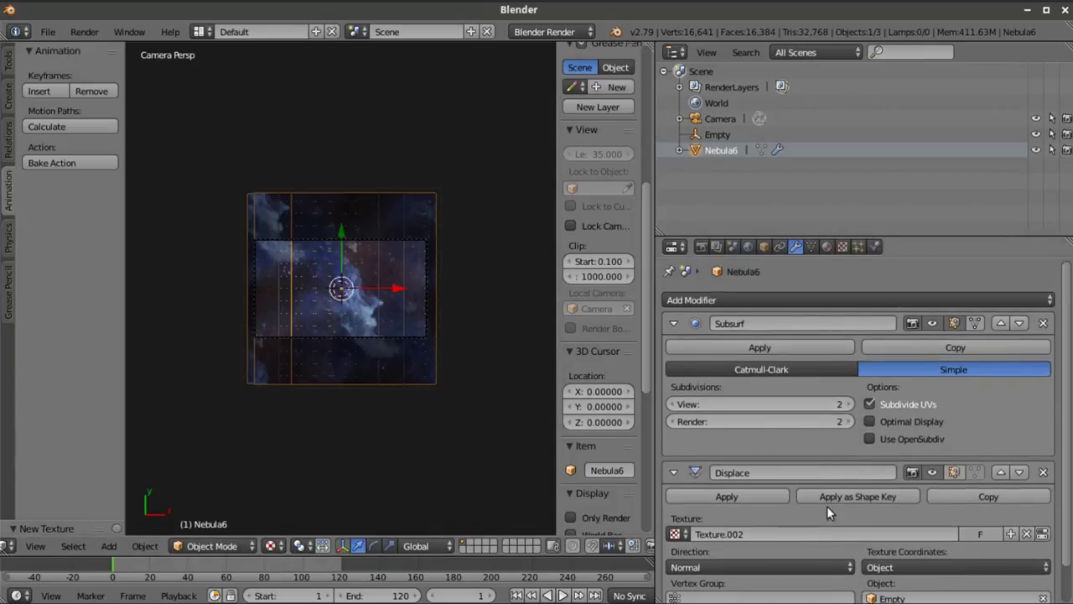
{"action": "left_click", "coordinate": [843, 246]}
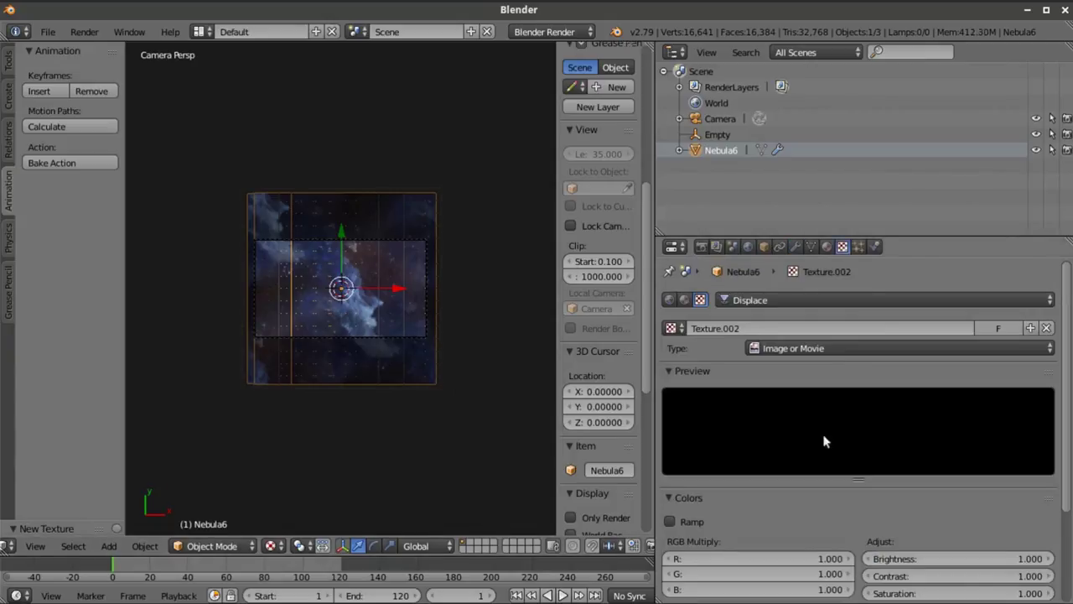
{"action": "left_click", "coordinate": [808, 350]}
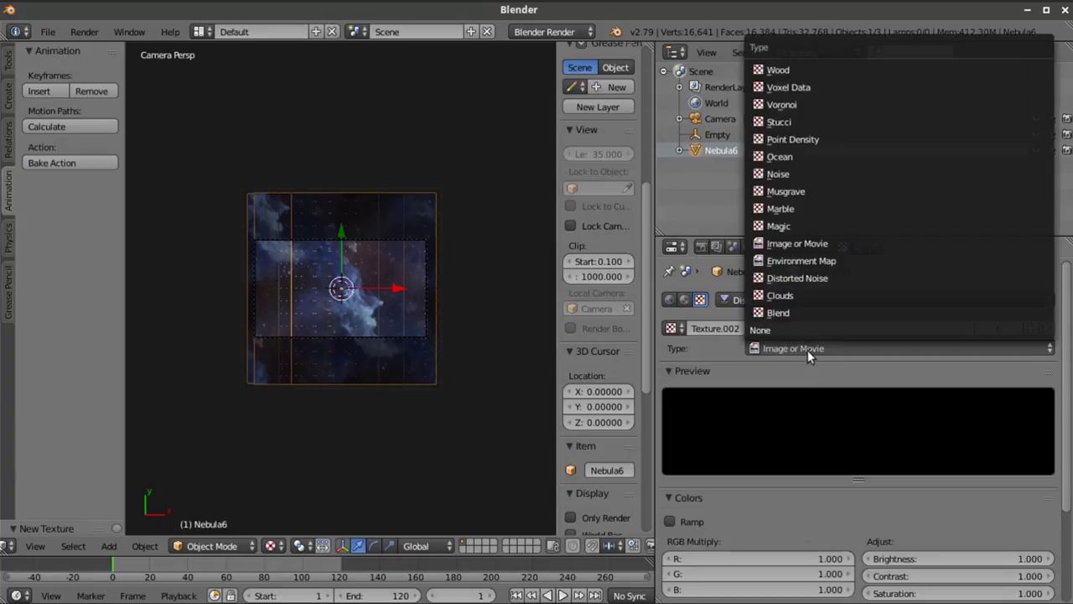
{"action": "left_click", "coordinate": [799, 312]}
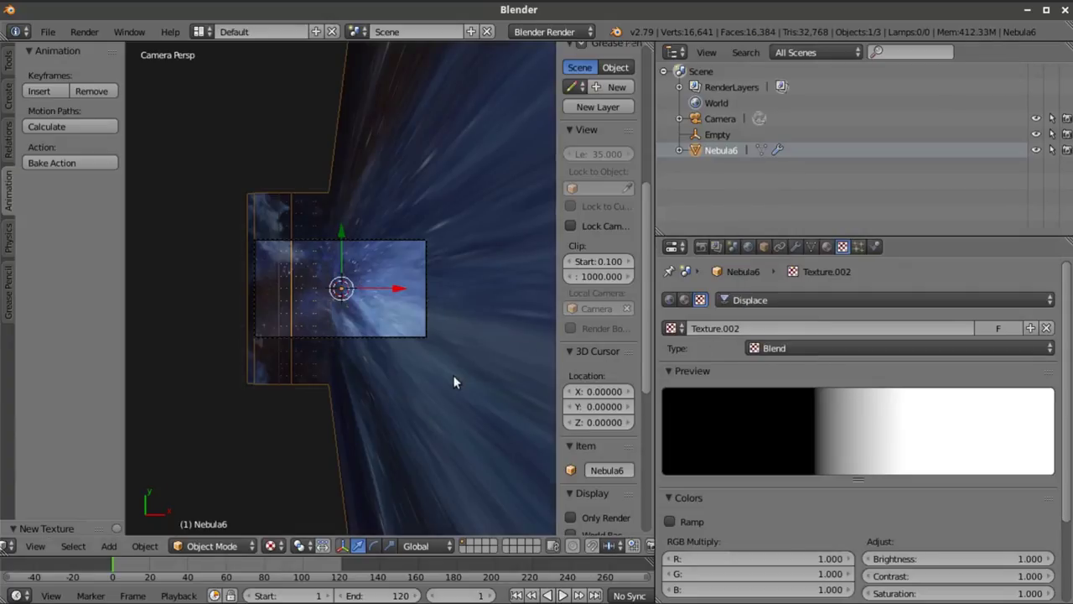
Set the Blend texture's progression to Radial
{"action": "scroll", "coordinate": [446, 377], "scroll_direction": "down", "scroll_amount": 2}
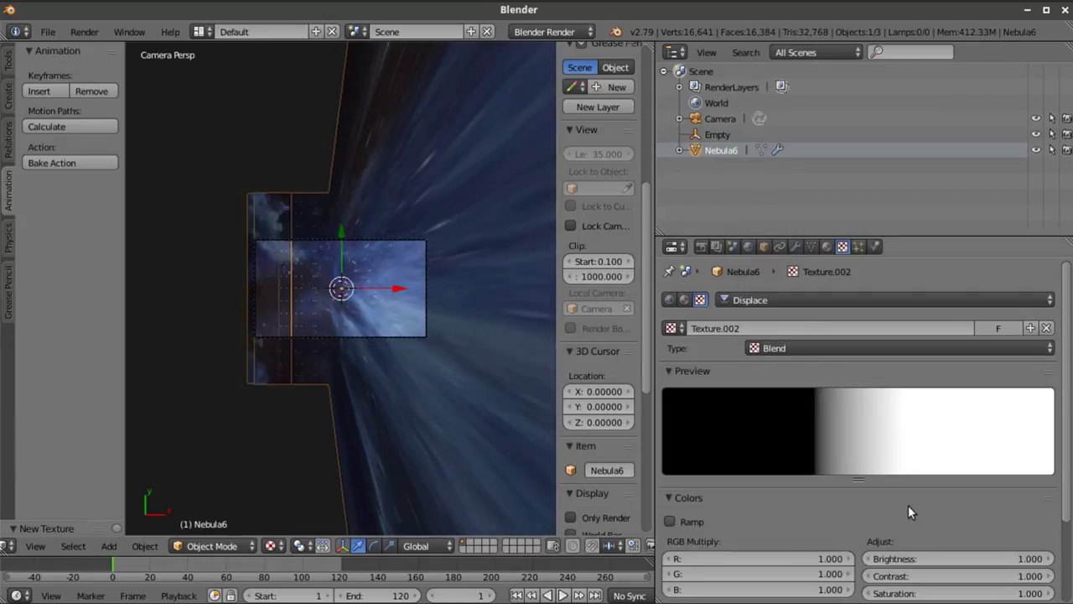
{"action": "scroll", "coordinate": [906, 501], "scroll_direction": "down", "scroll_amount": 2}
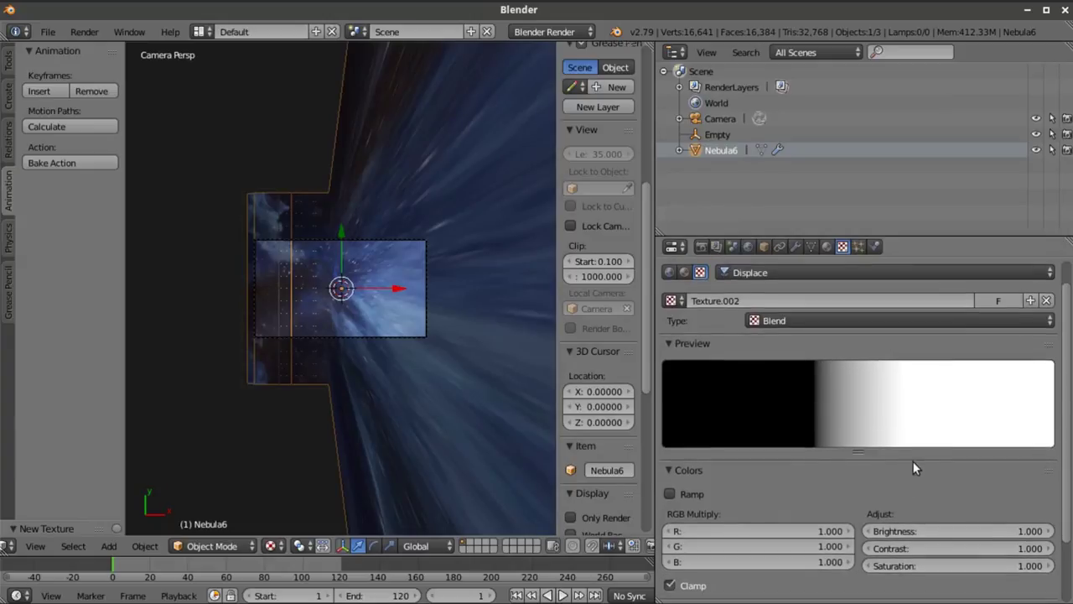
{"action": "scroll", "coordinate": [909, 460], "scroll_direction": "down", "scroll_amount": 6}
{"action": "scroll", "coordinate": [906, 461], "scroll_direction": "up", "scroll_amount": 8}
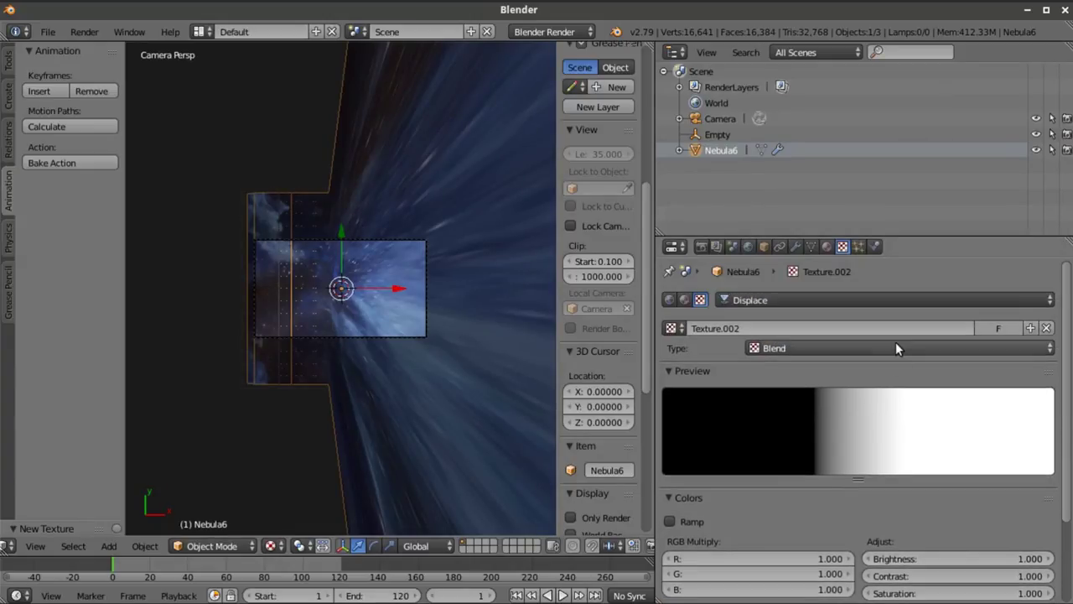
{"action": "scroll", "coordinate": [914, 461], "scroll_direction": "down", "scroll_amount": 5}
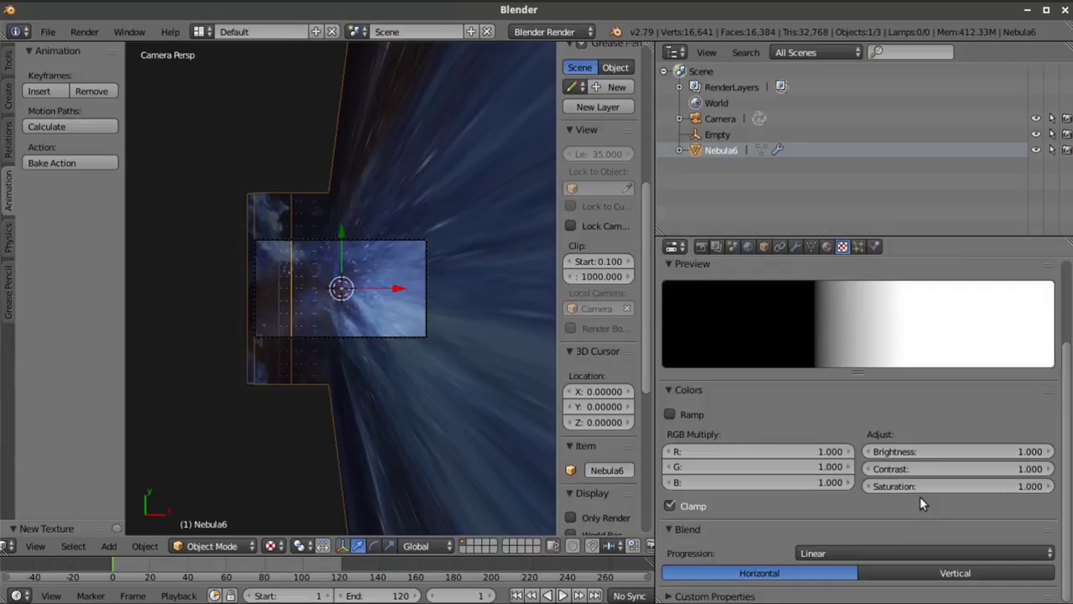
{"action": "left_click", "coordinate": [897, 555]}
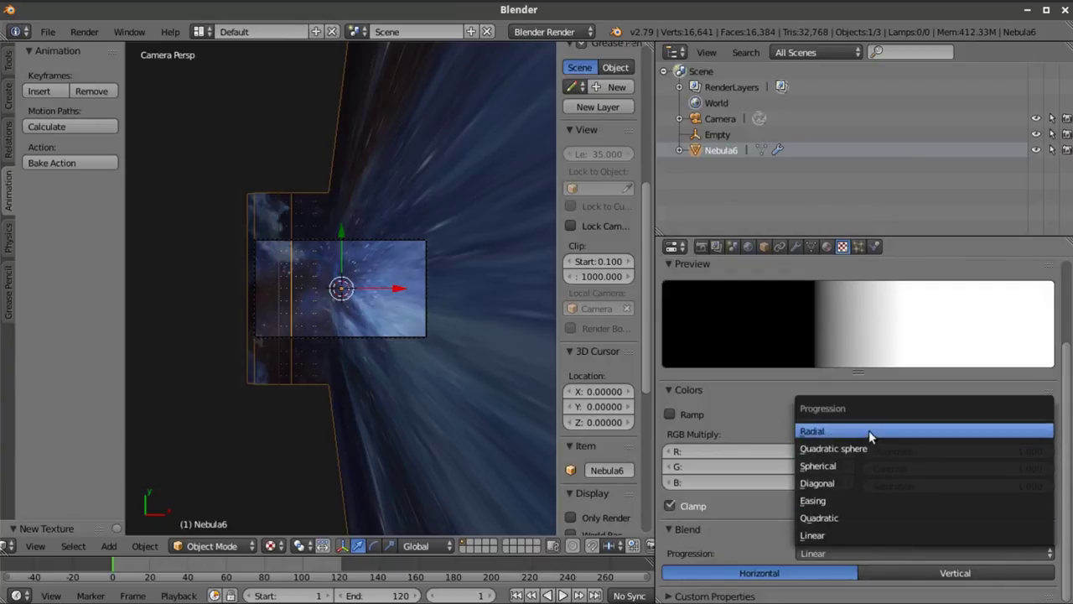
{"action": "left_click", "coordinate": [868, 430]}
Examine the displaced plane from an angled view and return to the camera view
{"action": "scroll", "coordinate": [429, 352], "scroll_direction": "up", "scroll_amount": 5}
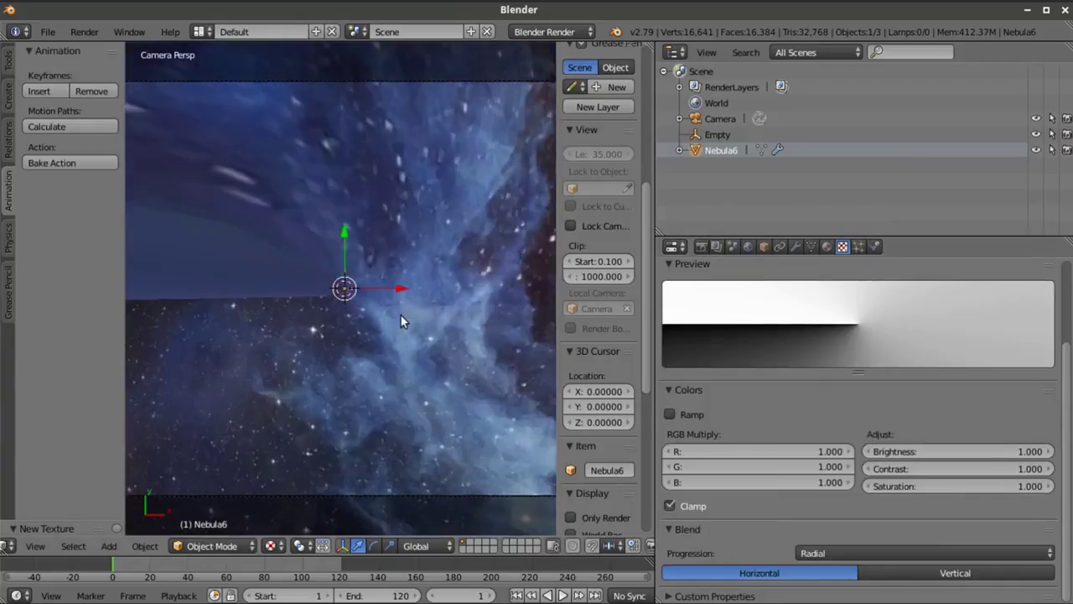
{"action": "middle_click_drag", "start_coordinate": [400, 309], "coordinate": [375, 205]}
{"action": "middle_click_drag", "start_coordinate": [357, 219], "coordinate": [339, 232]}
{"action": "left_click", "coordinate": [35, 545]}
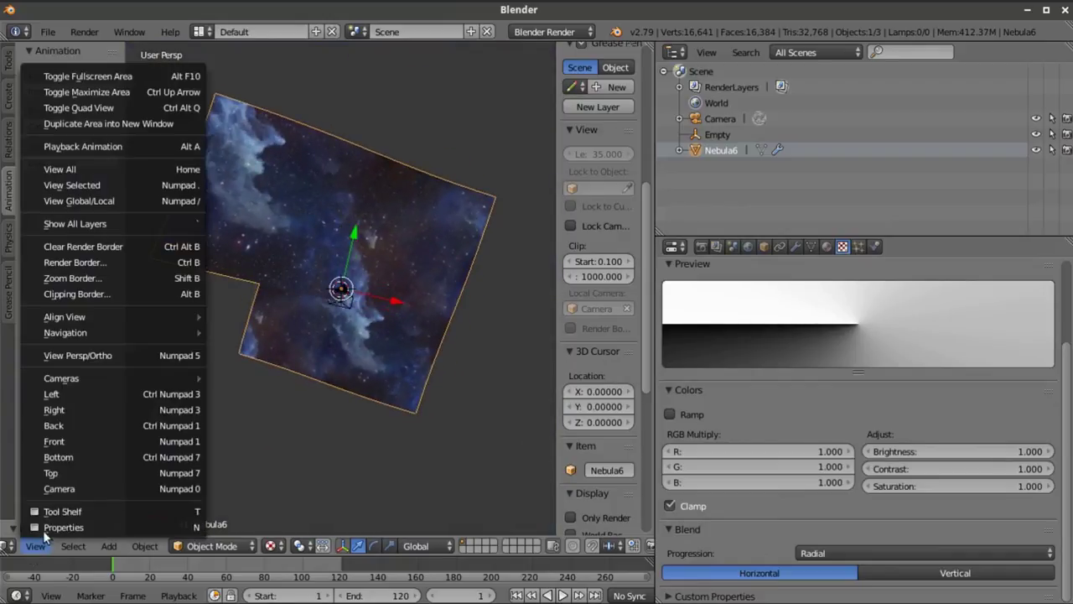
{"action": "left_click", "coordinate": [57, 483]}
{"action": "scroll", "coordinate": [356, 362], "scroll_direction": "down", "scroll_amount": 2}
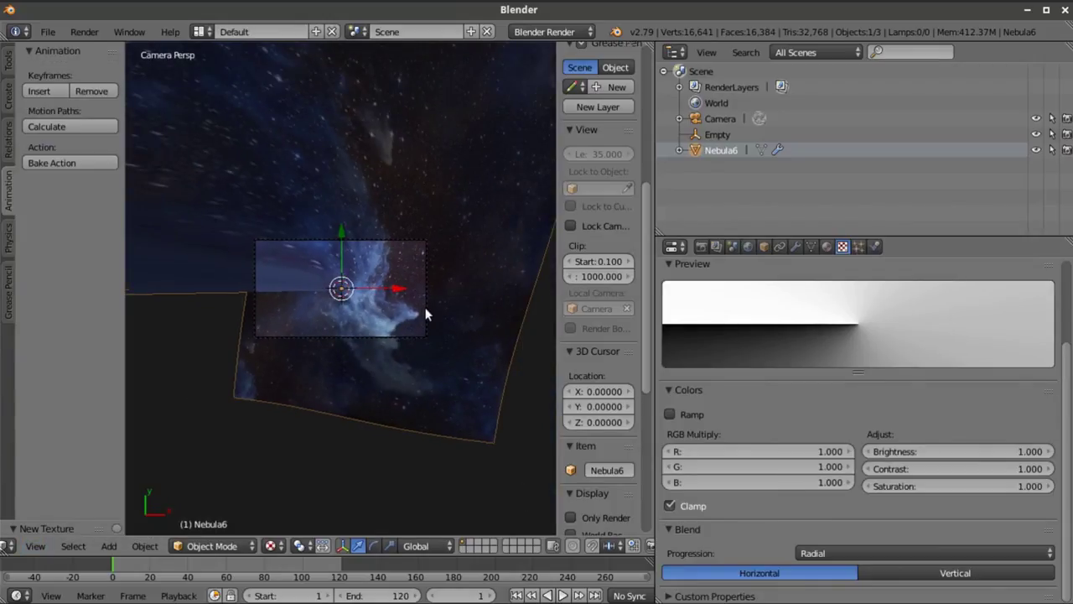
Move the camera slightly upward along the global Y axis, positioning the texture seam differently in its frame
{"action": "right_click", "coordinate": [408, 341]}
{"action": "scroll", "coordinate": [402, 351], "scroll_direction": "up", "scroll_amount": 3}
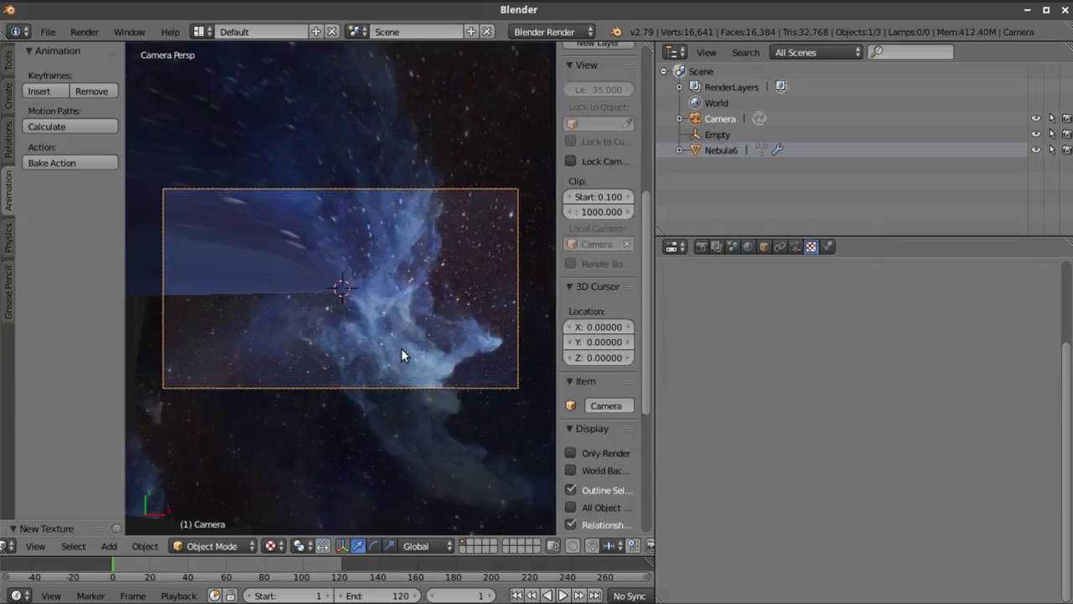
{"action": "key", "text": "g"}
{"action": "key", "text": "y"}
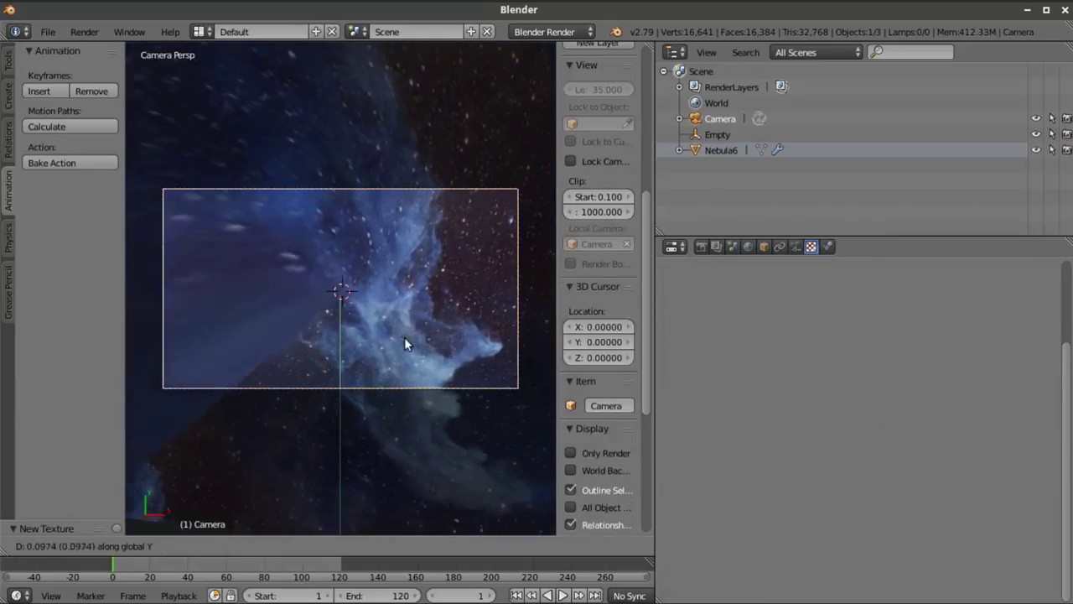
{"action": "left_click", "coordinate": [407, 340]}
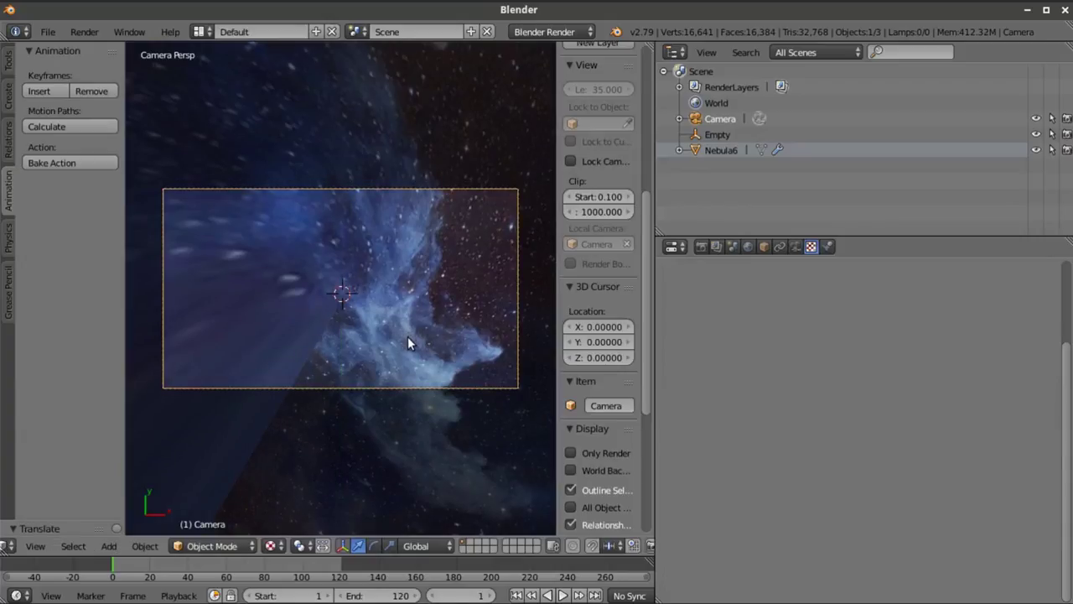
Rotate the camera and move it along the global Z axis closer to the nebula plane
{"action": "key", "text": "r"}
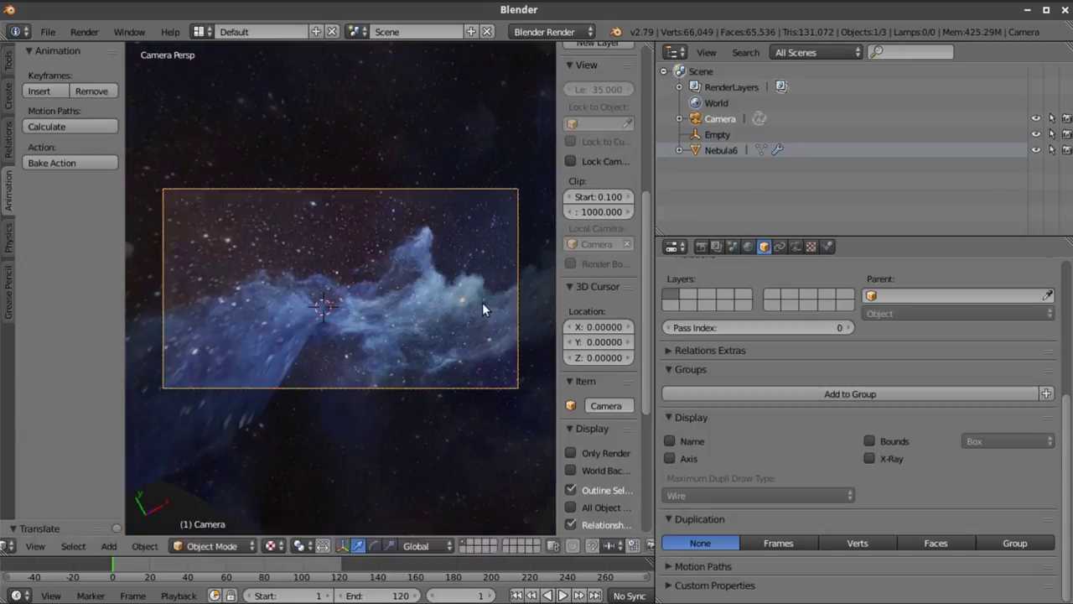
{"action": "key", "text": "g"}
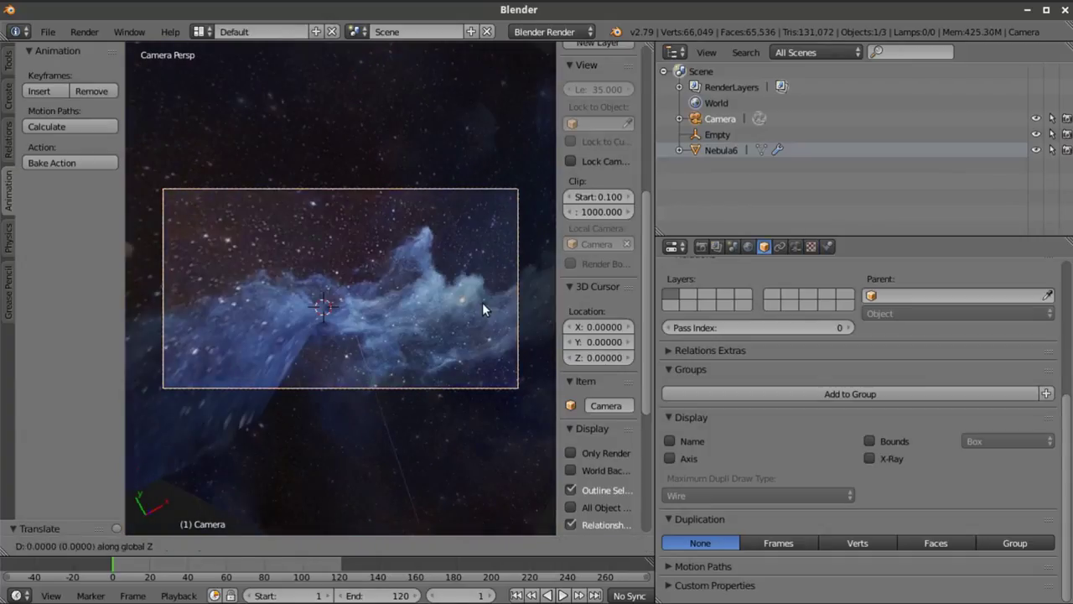
{"action": "left_click", "coordinate": [466, 266]}
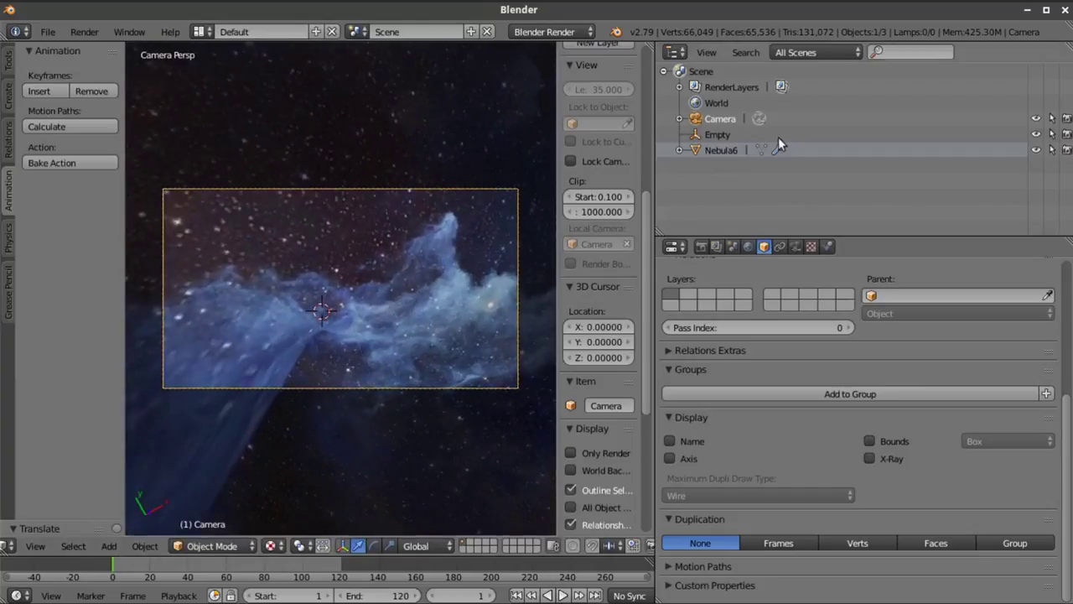
Rotate the camera a few degrees around the global Z axis to fine-tune the nebula's framing
{"action": "key", "text": "r"}
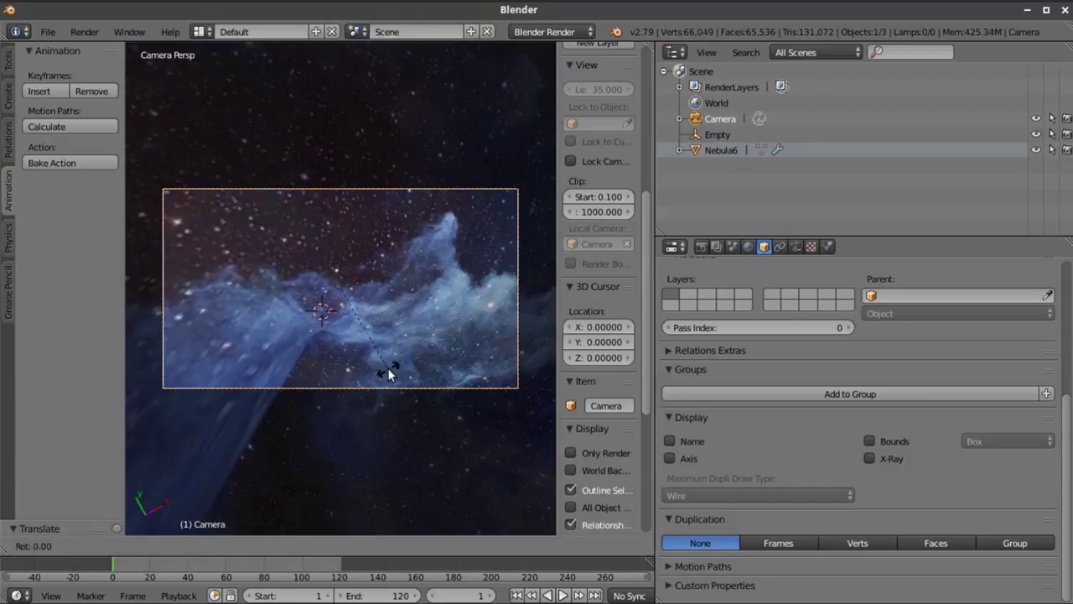
{"action": "key", "text": "z"}
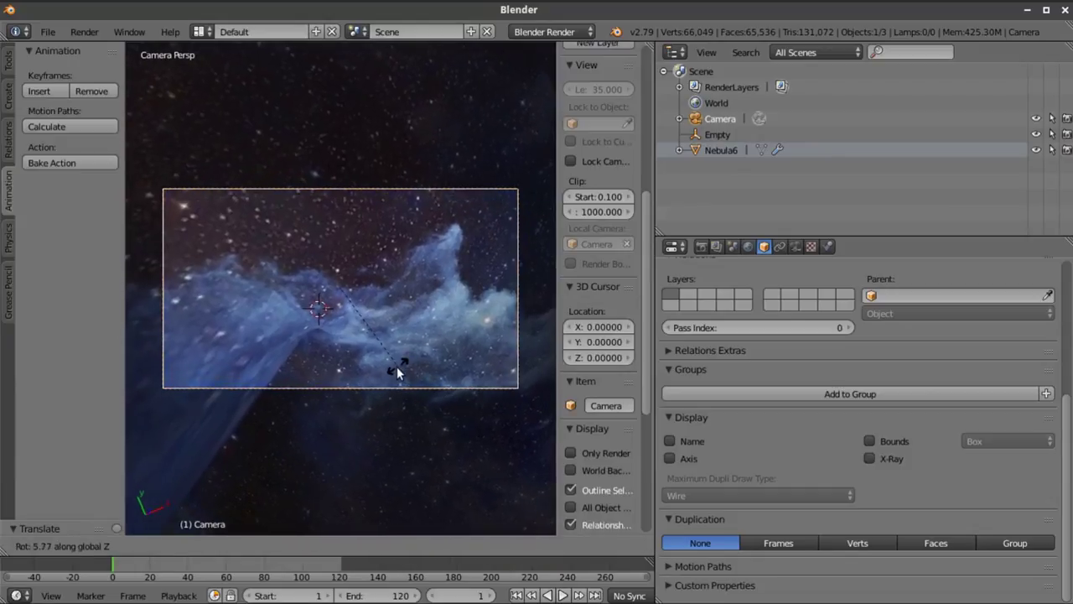
{"action": "left_click", "coordinate": [395, 369]}
Try rotating the Nebula6 plane around the global Z axis beneath the displacement
{"action": "left_click", "coordinate": [697, 148]}
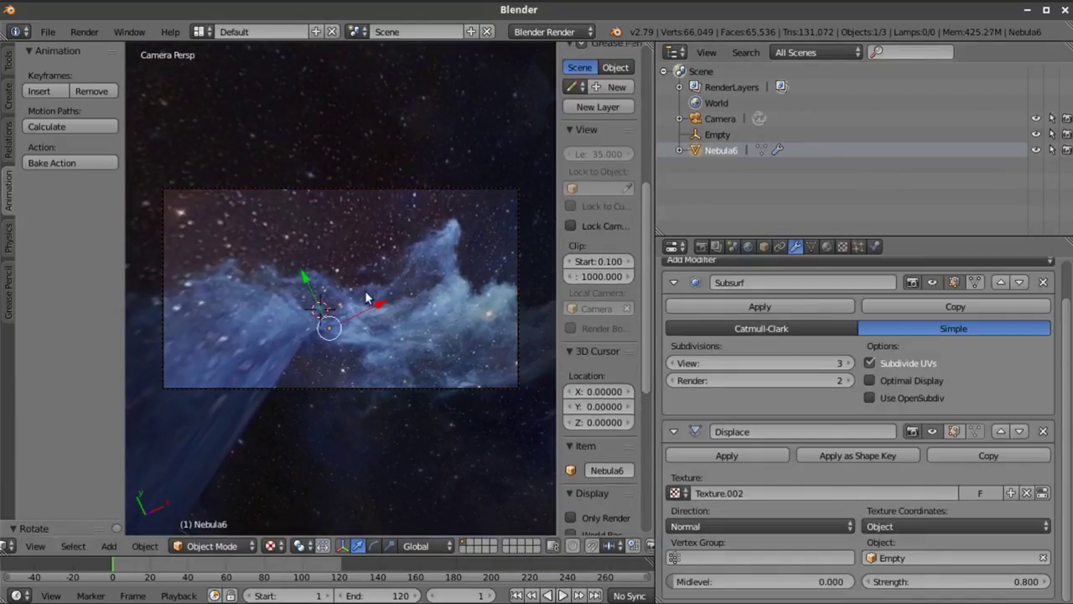
{"action": "key", "text": "r"}
{"action": "key", "text": "z"}
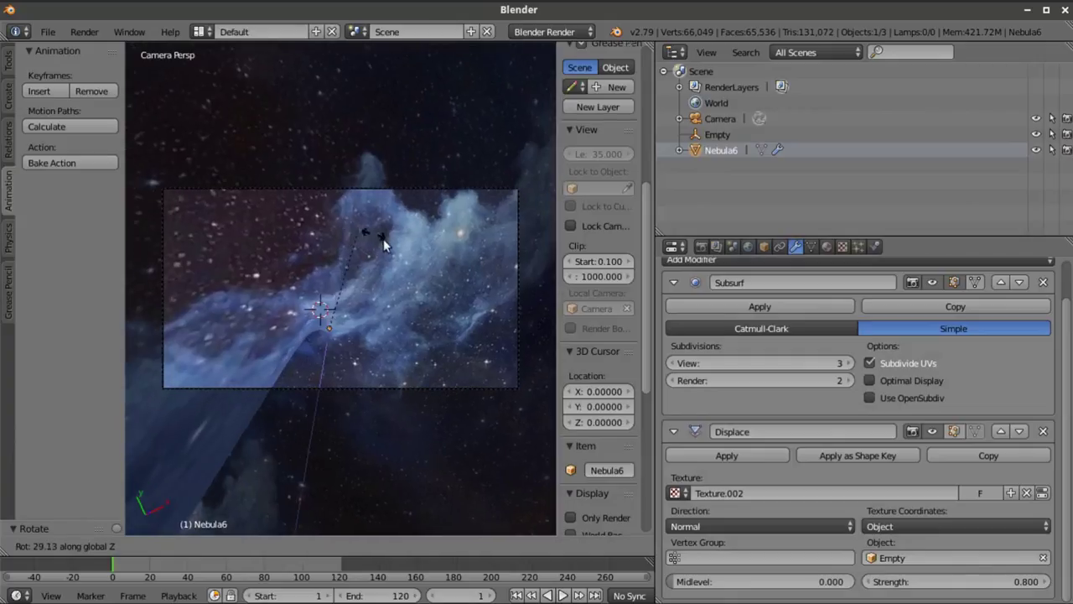
{"action": "left_click", "coordinate": [397, 260]}
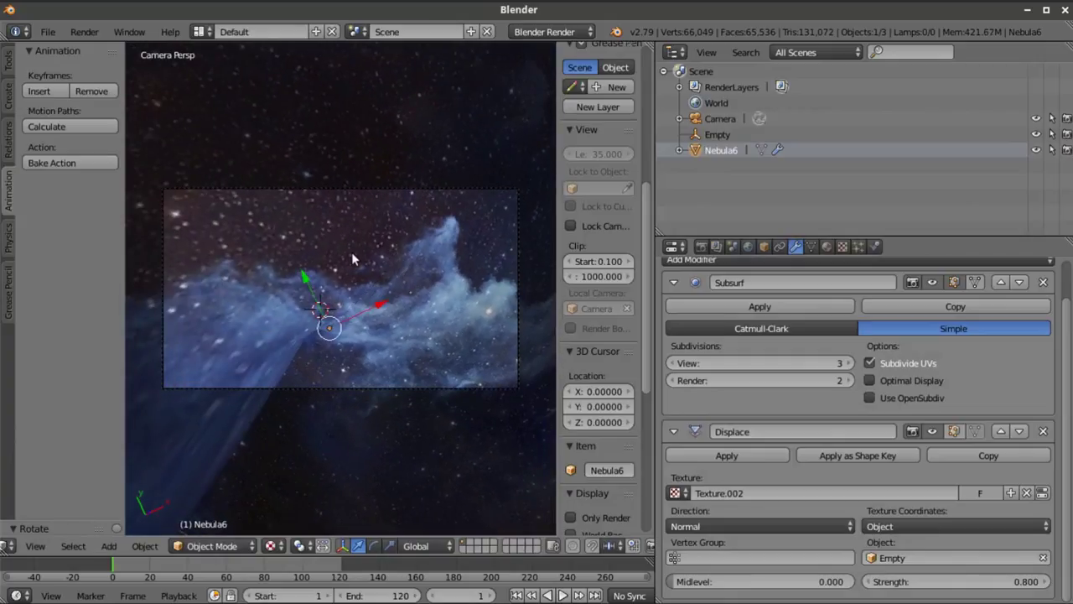